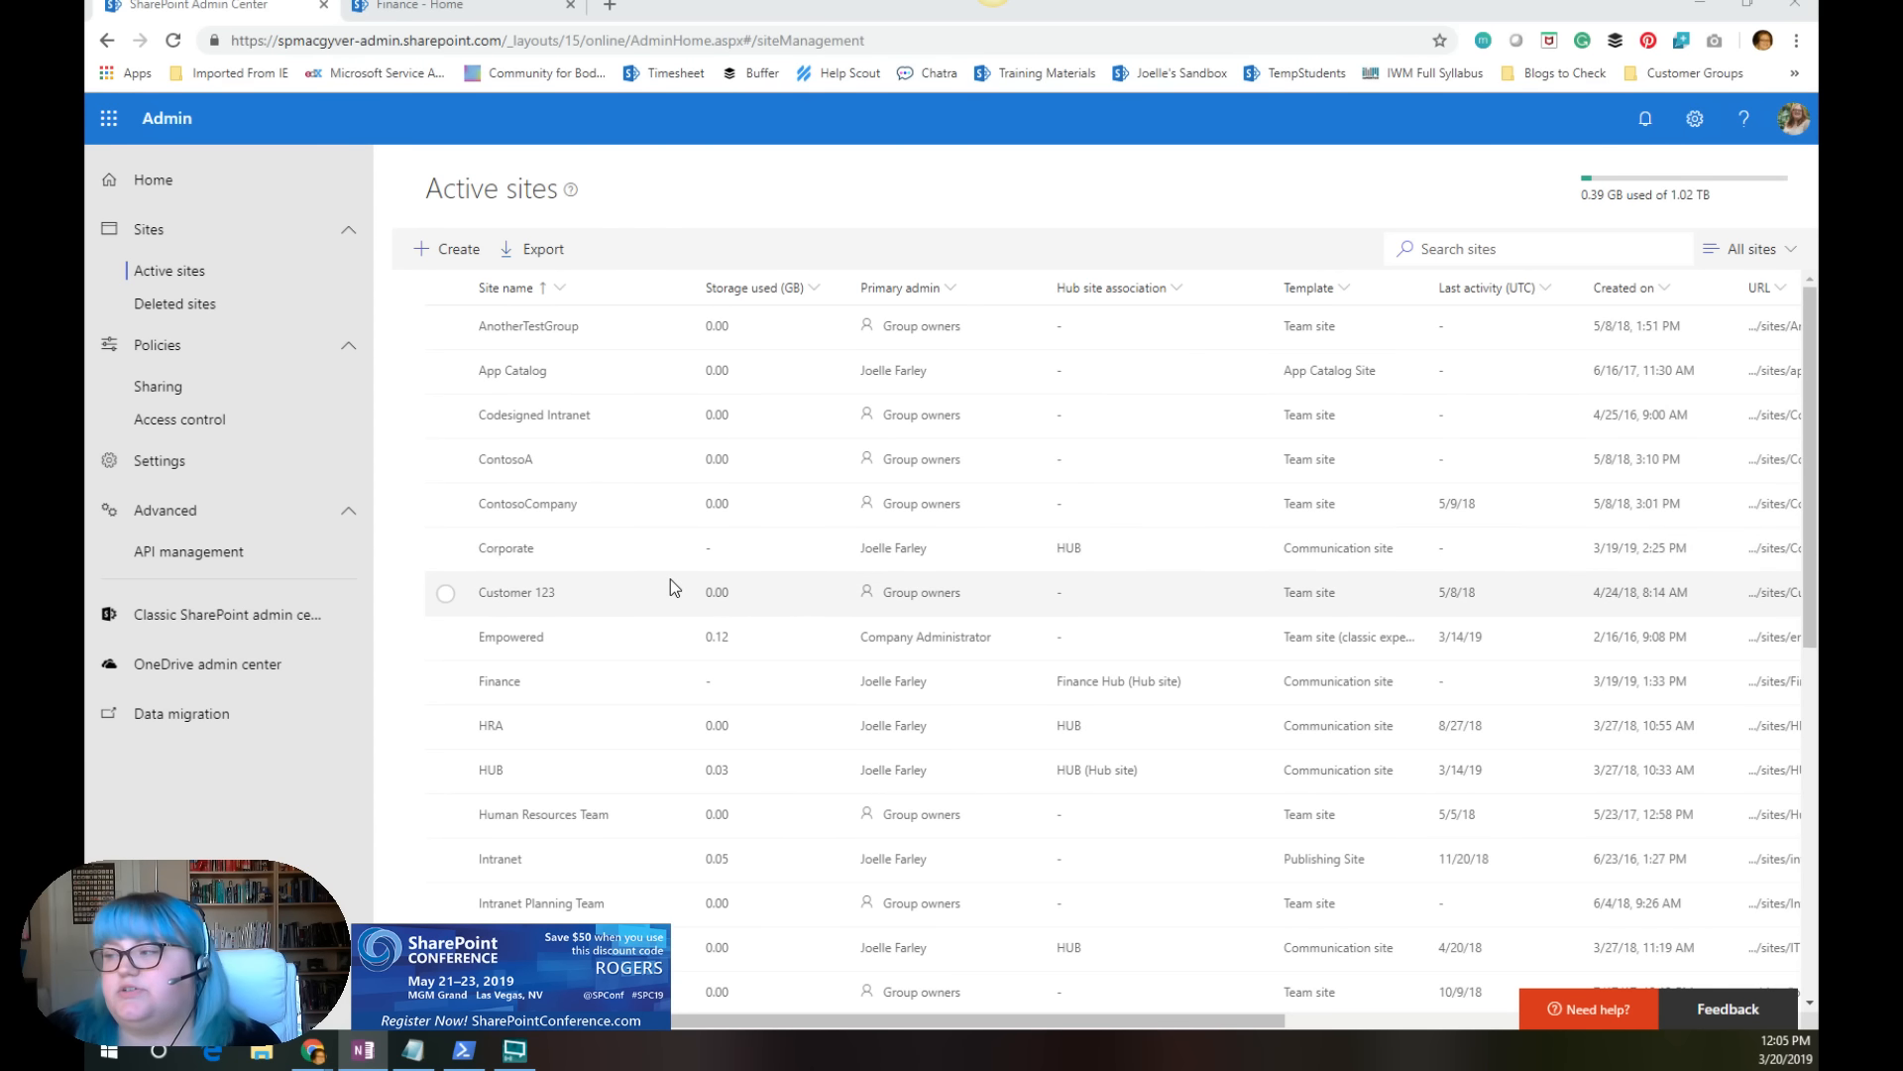
pyautogui.scroll(-3, 670, 579)
pyautogui.scroll(3, 1090, 555)
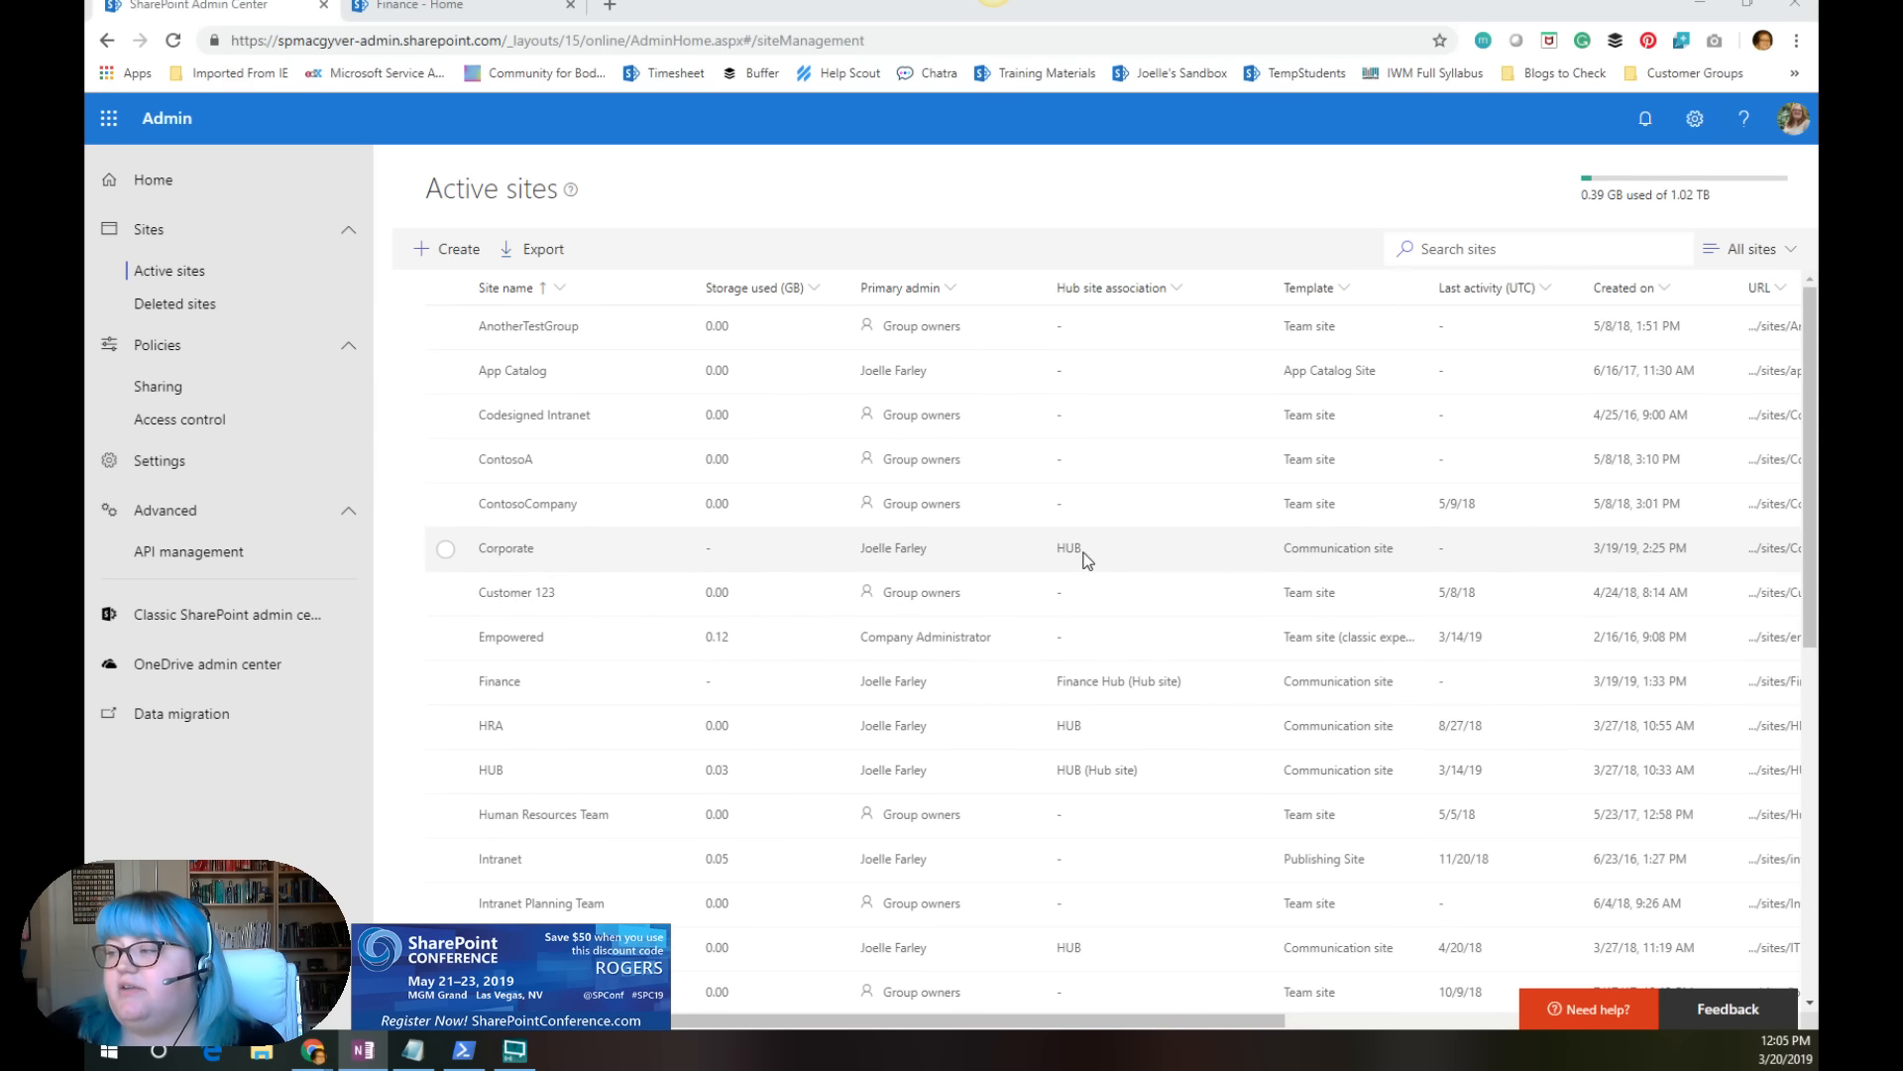
pyautogui.scroll(-1, 1099, 735)
pyautogui.scroll(1, 1097, 693)
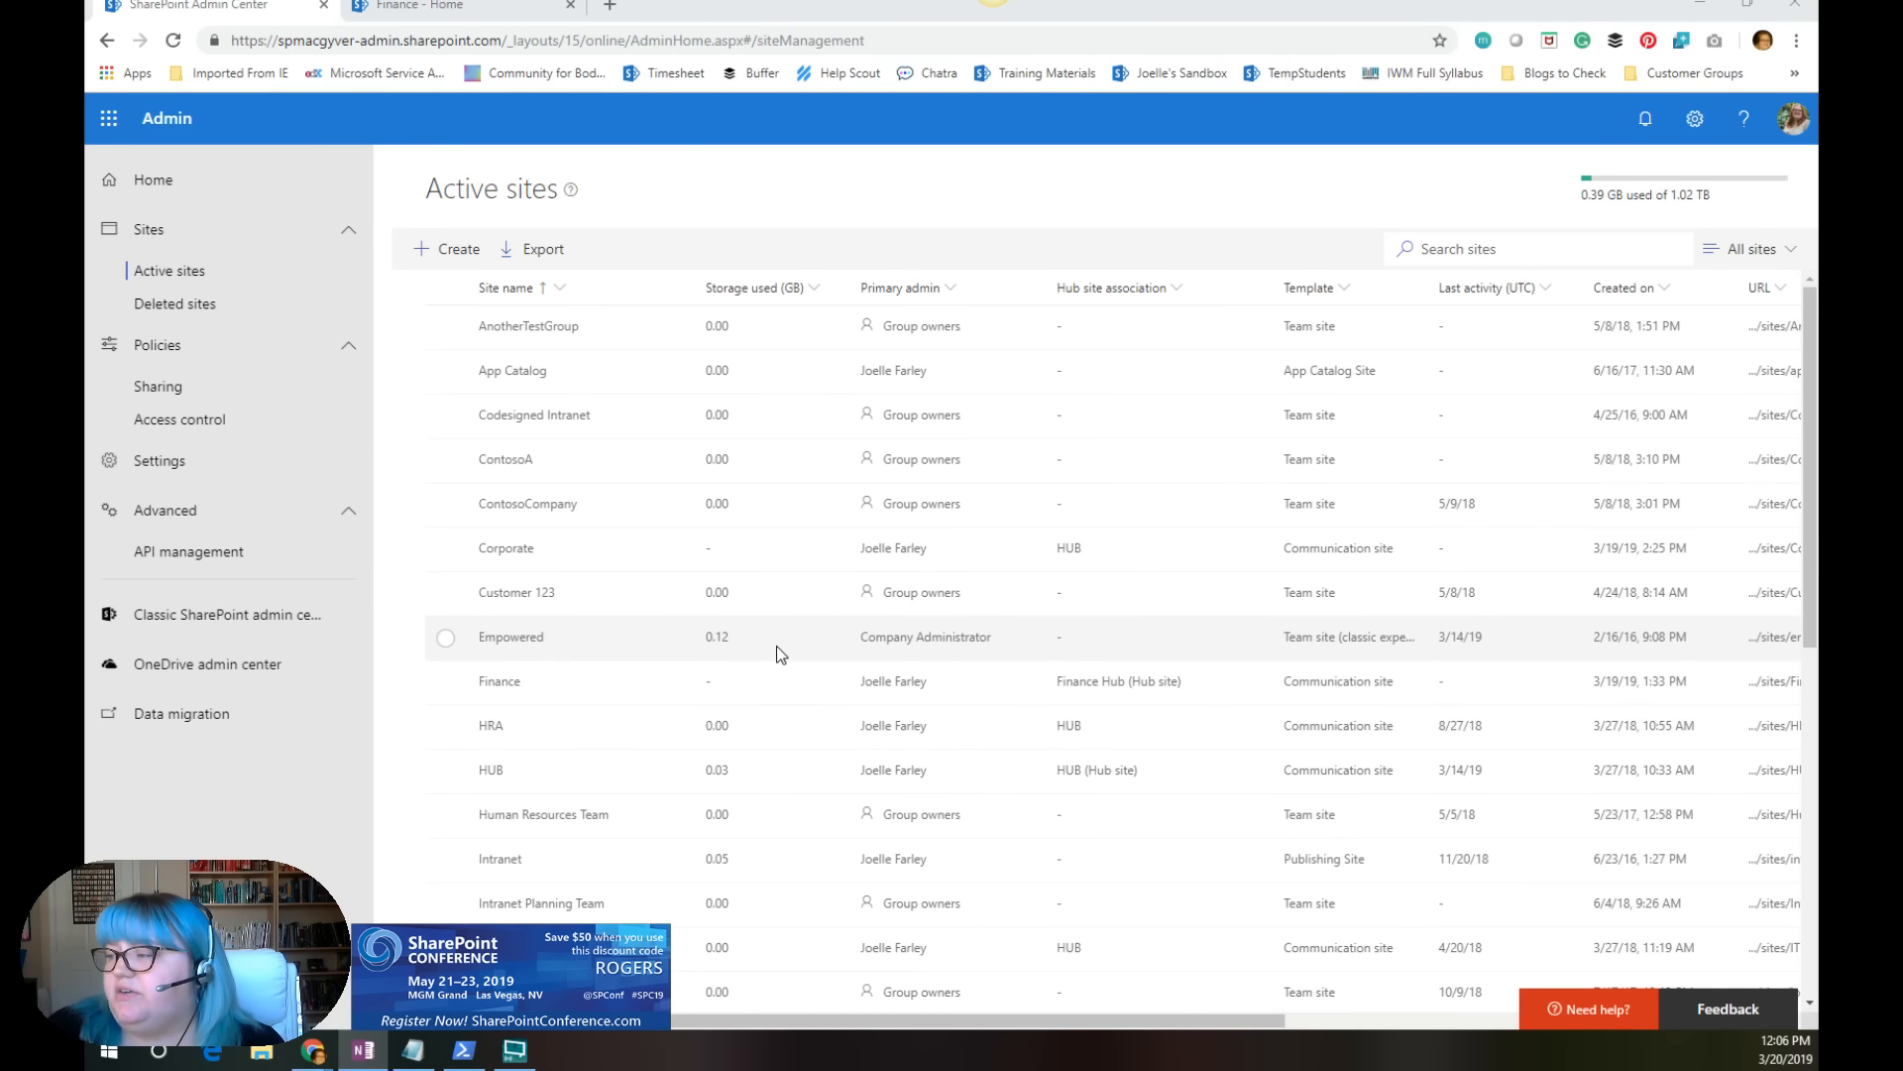
# Step: Examine the hub site registration form for the Empowered site, cancel it without saving and deselect the site
pyautogui.click(447, 637)
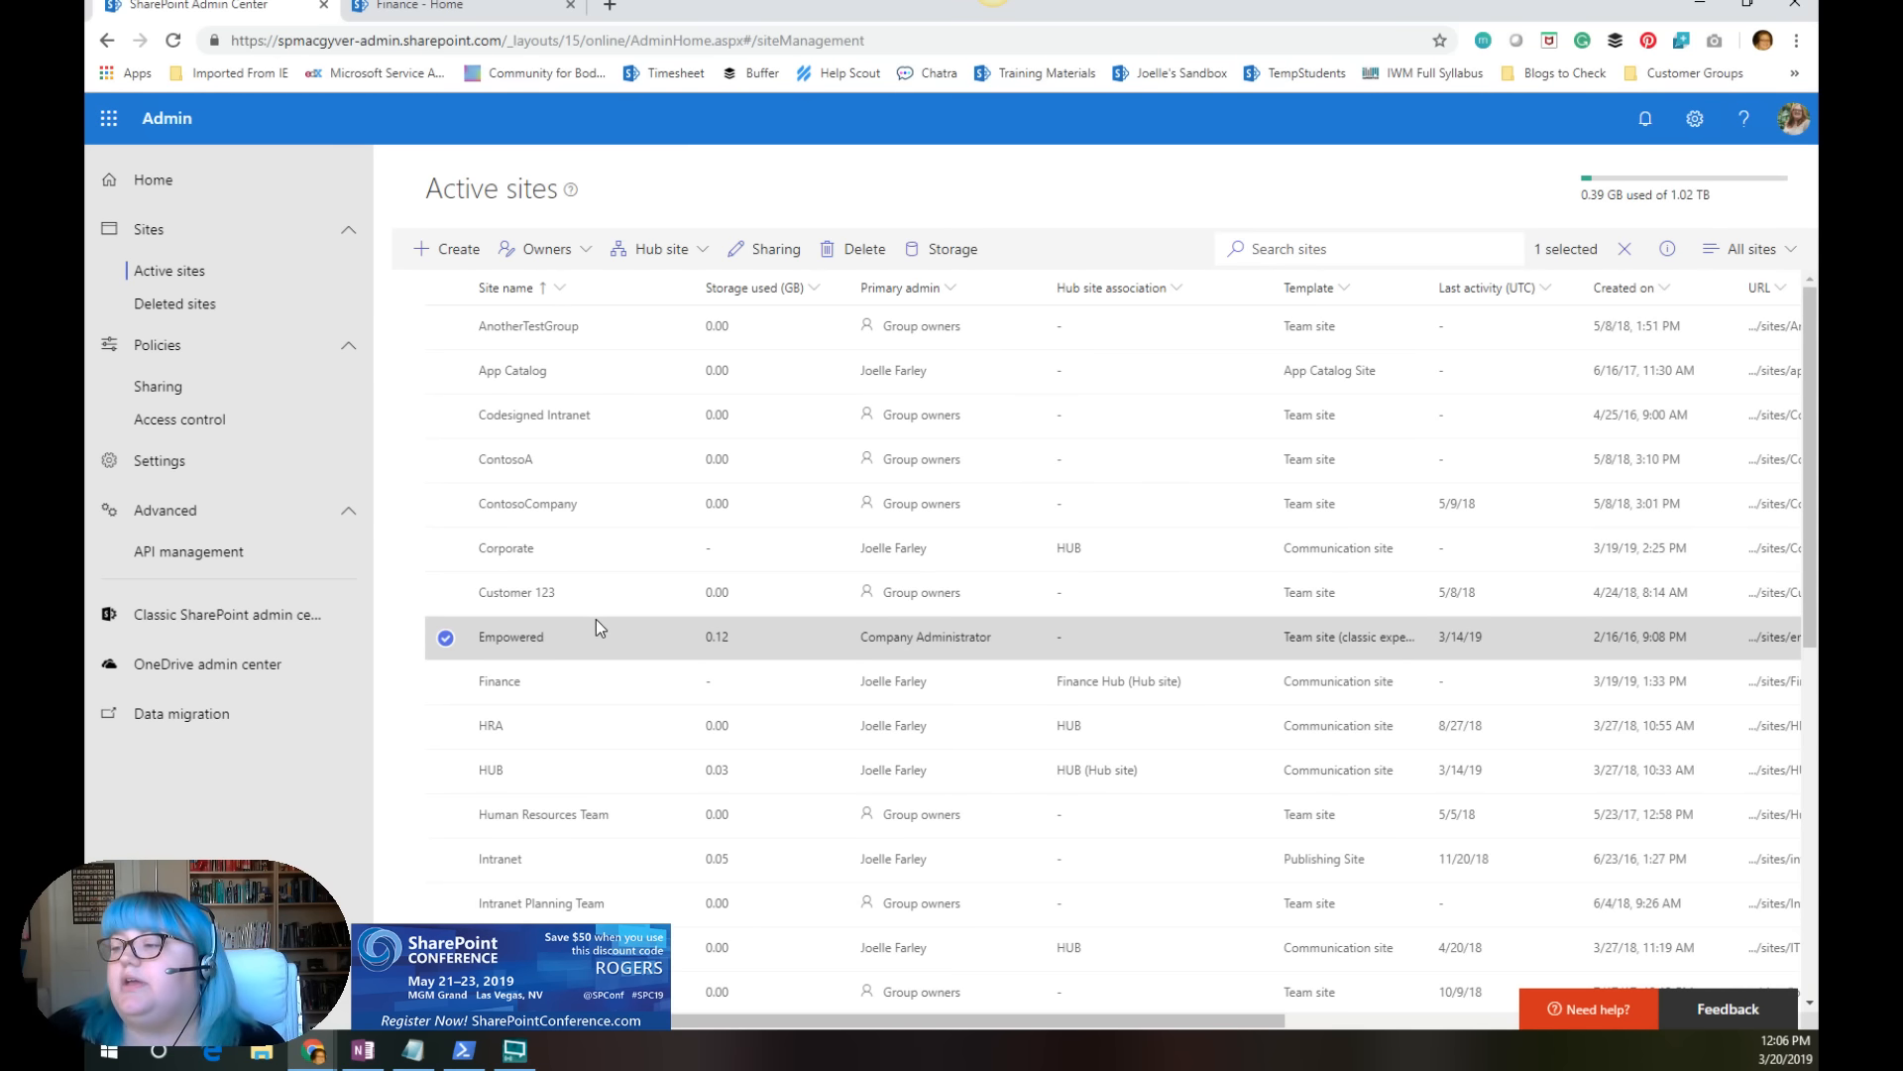
pyautogui.click(678, 254)
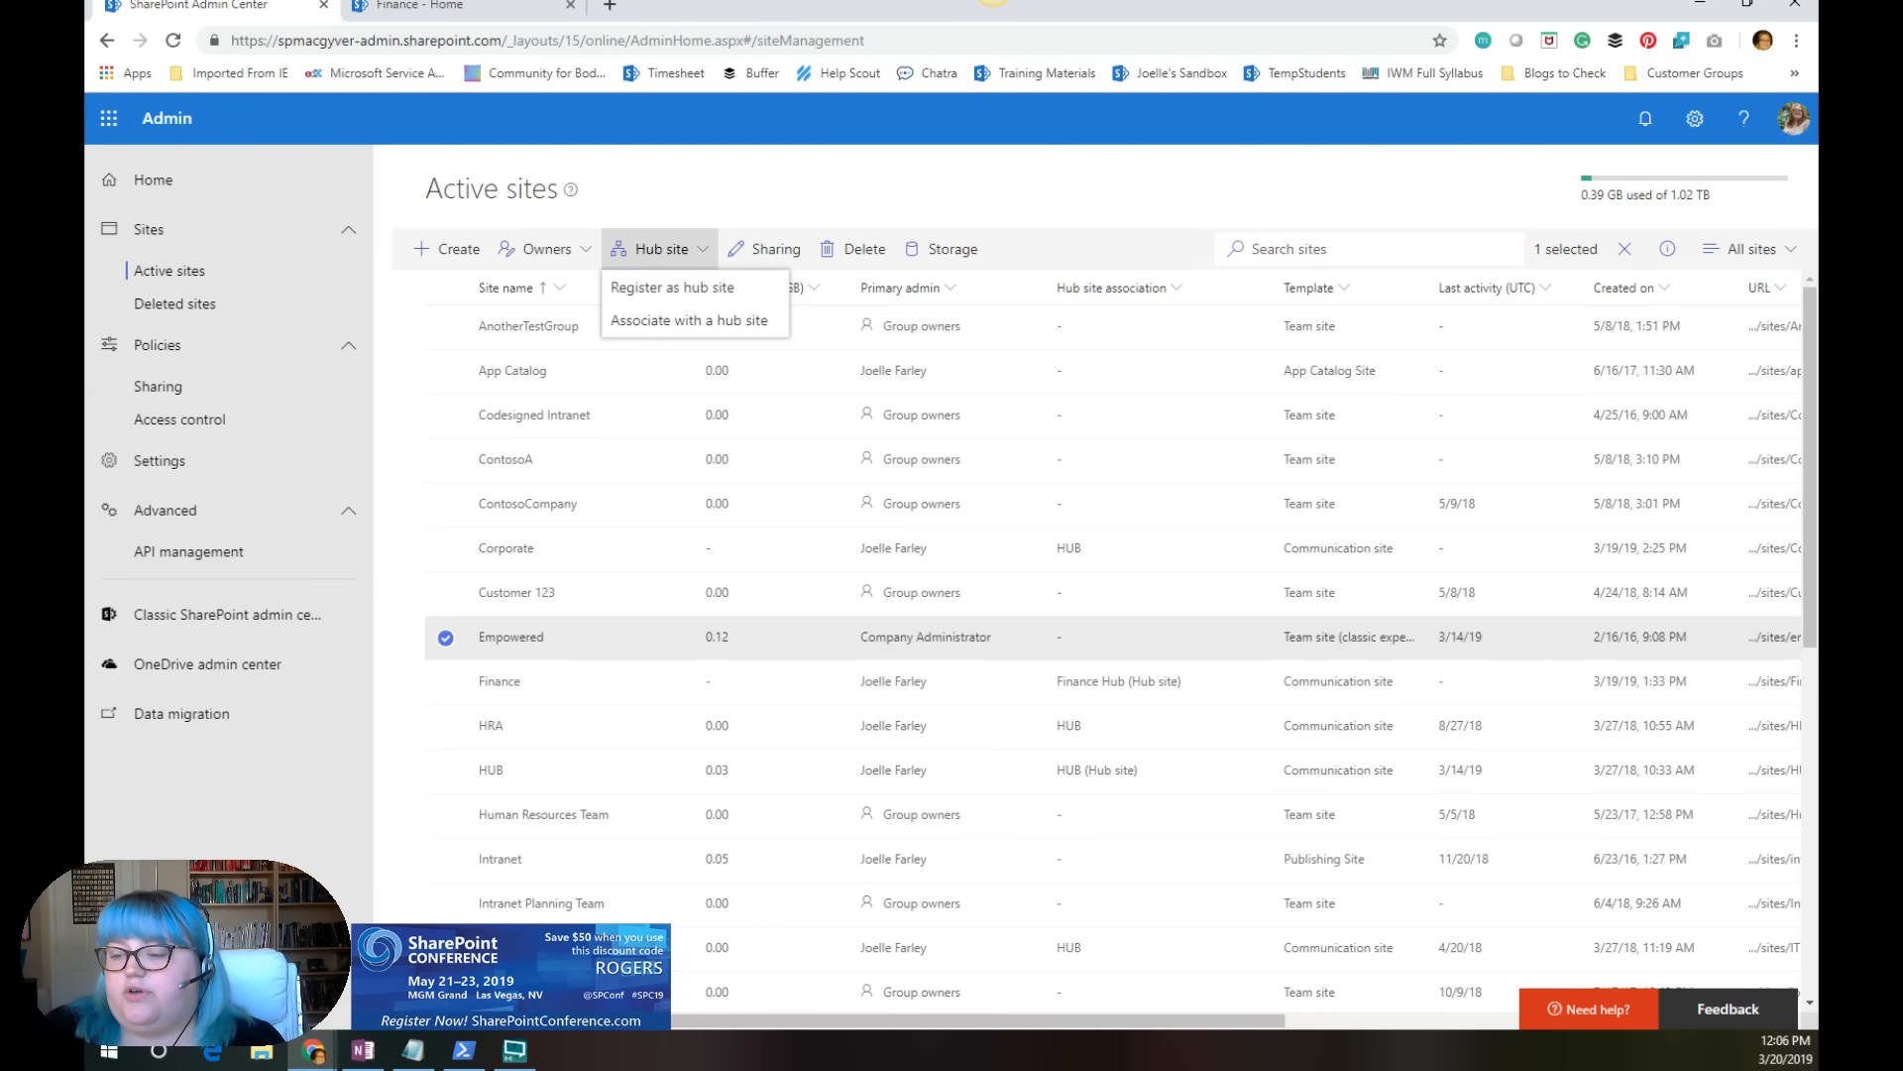
pyautogui.click(671, 290)
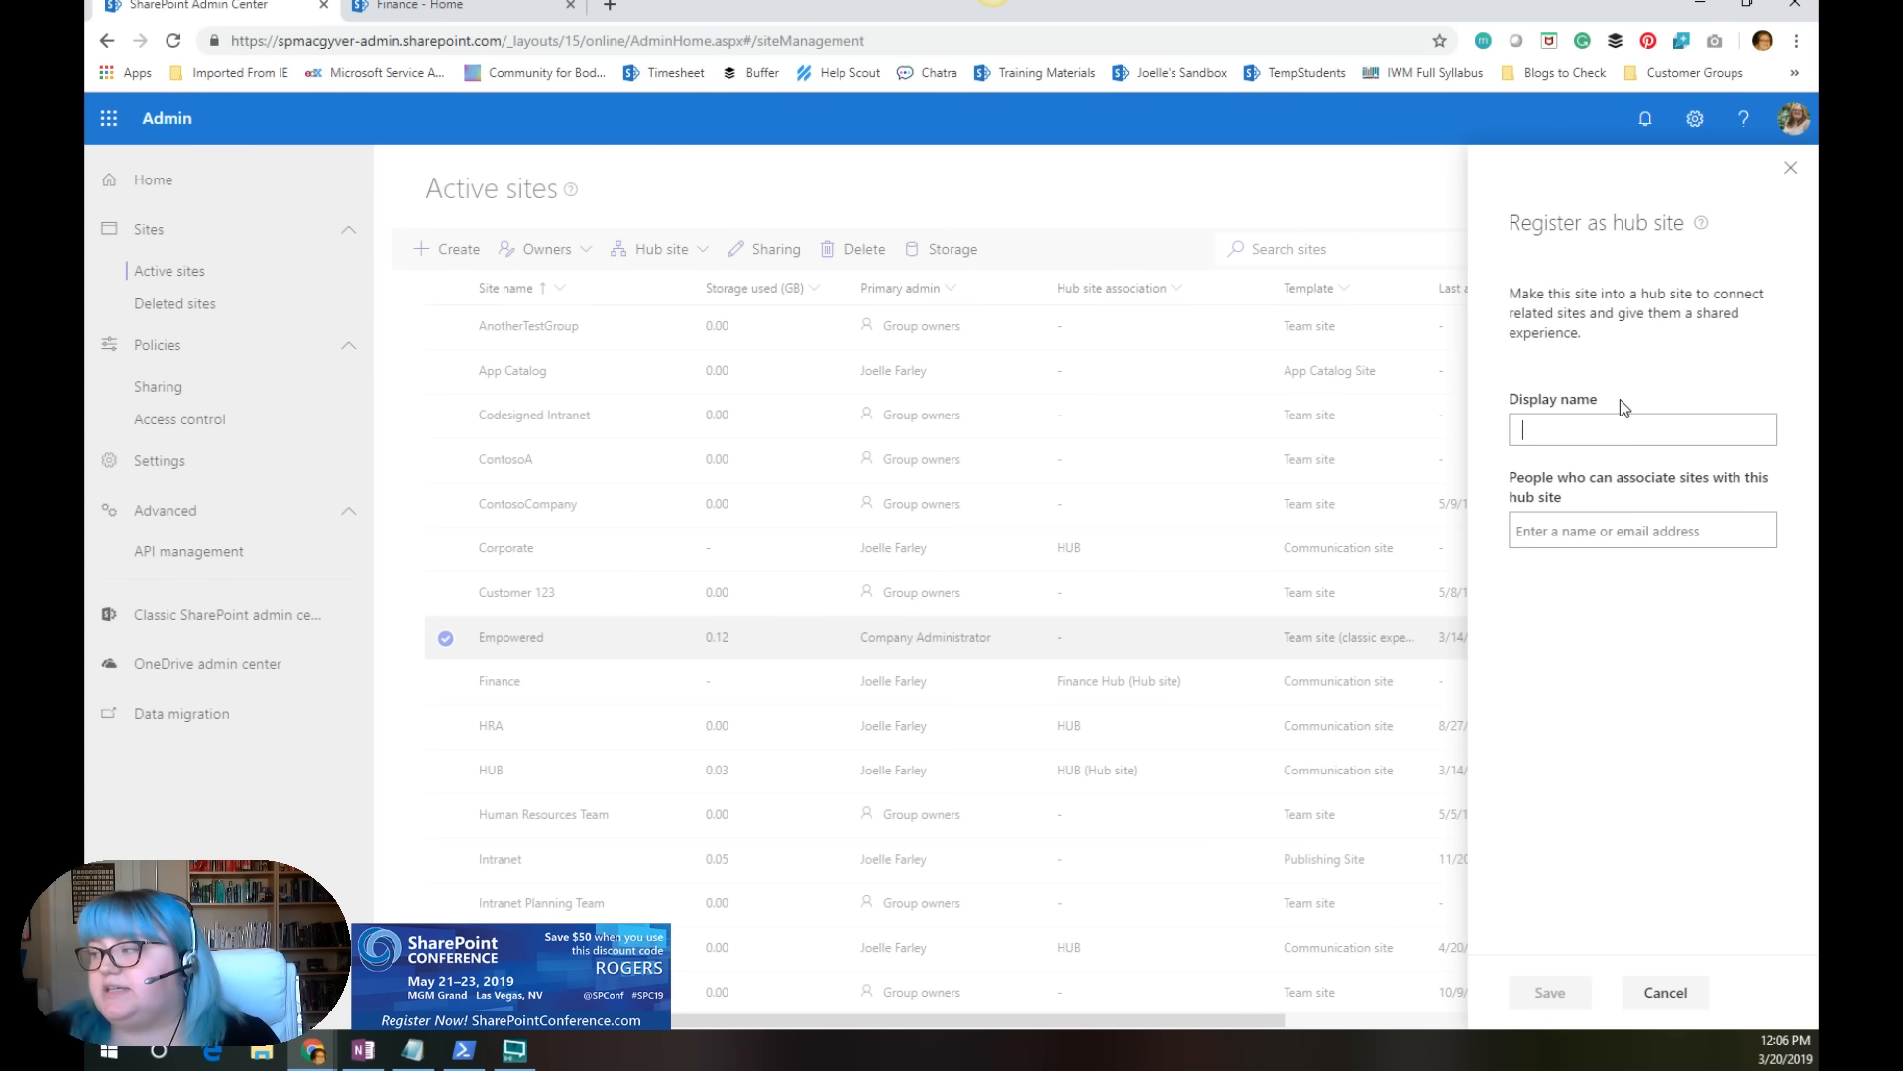
pyautogui.click(1587, 424)
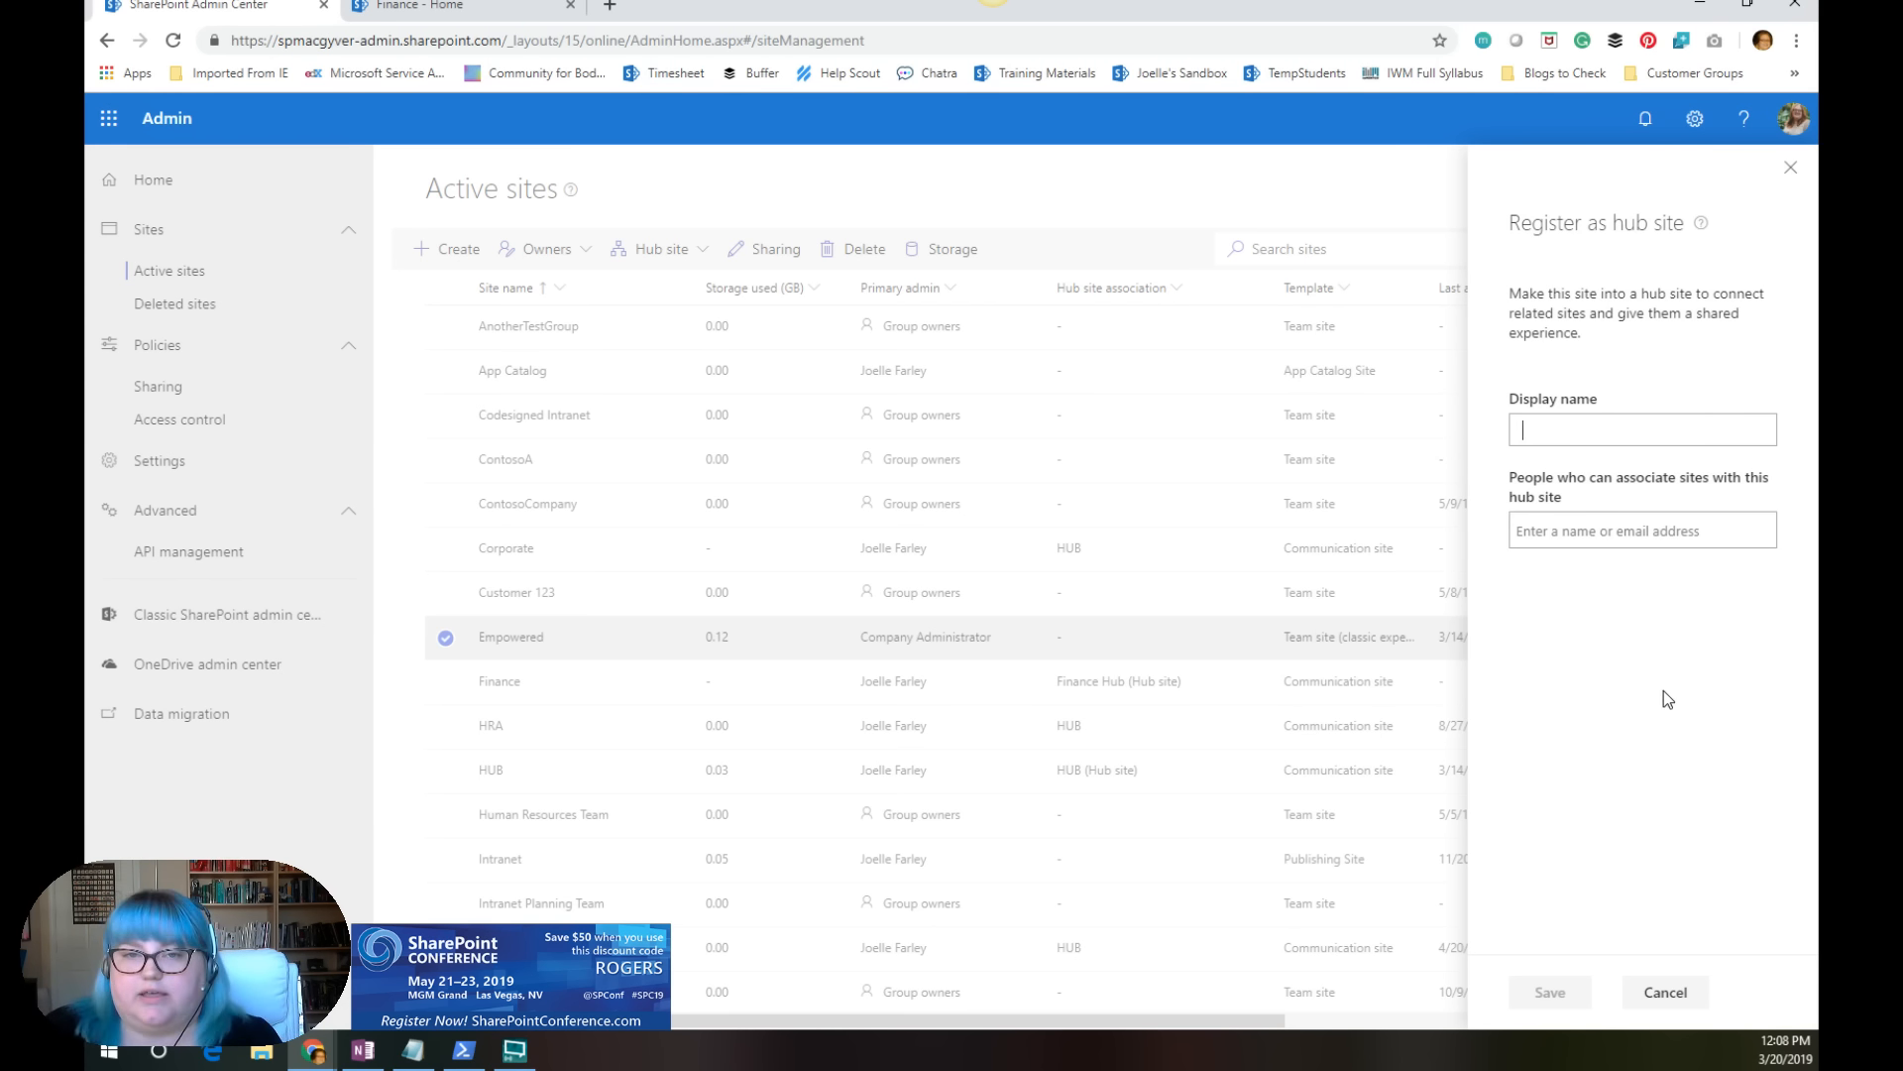
pyautogui.click(1680, 1001)
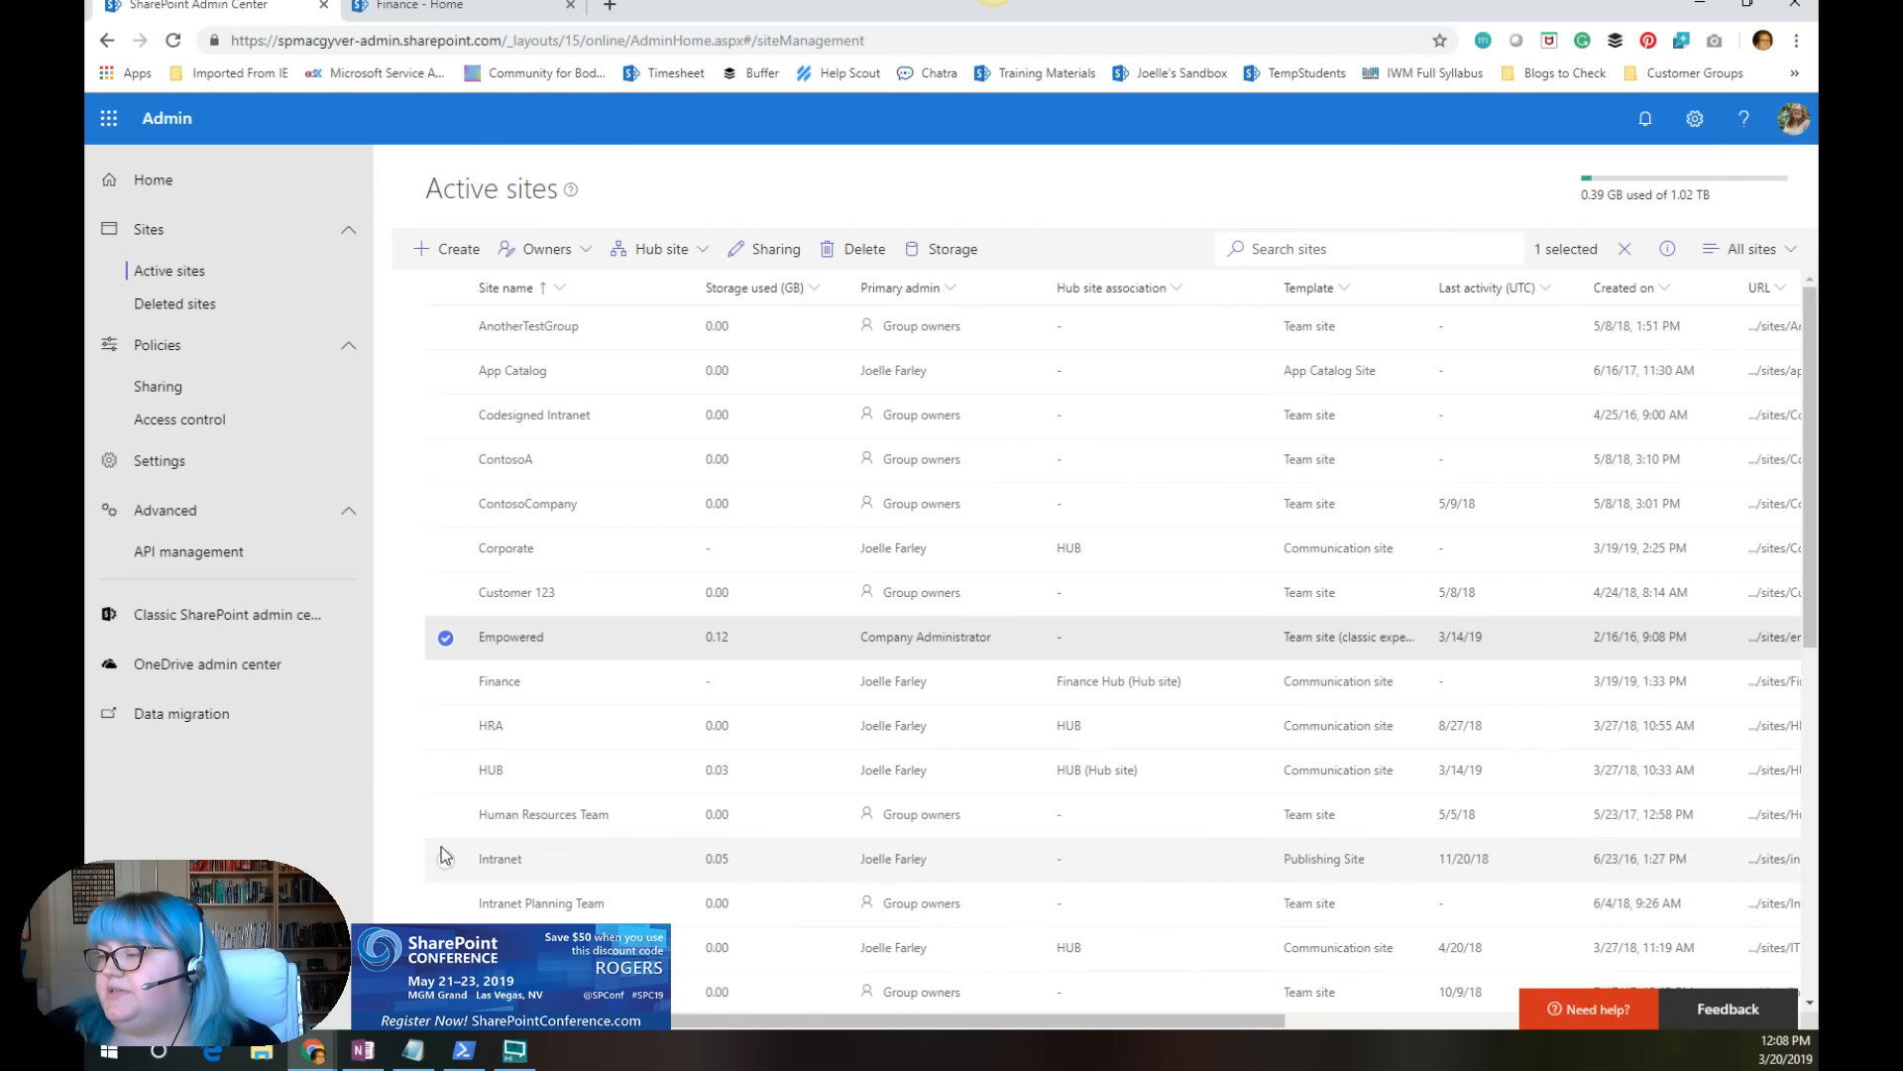
pyautogui.click(446, 637)
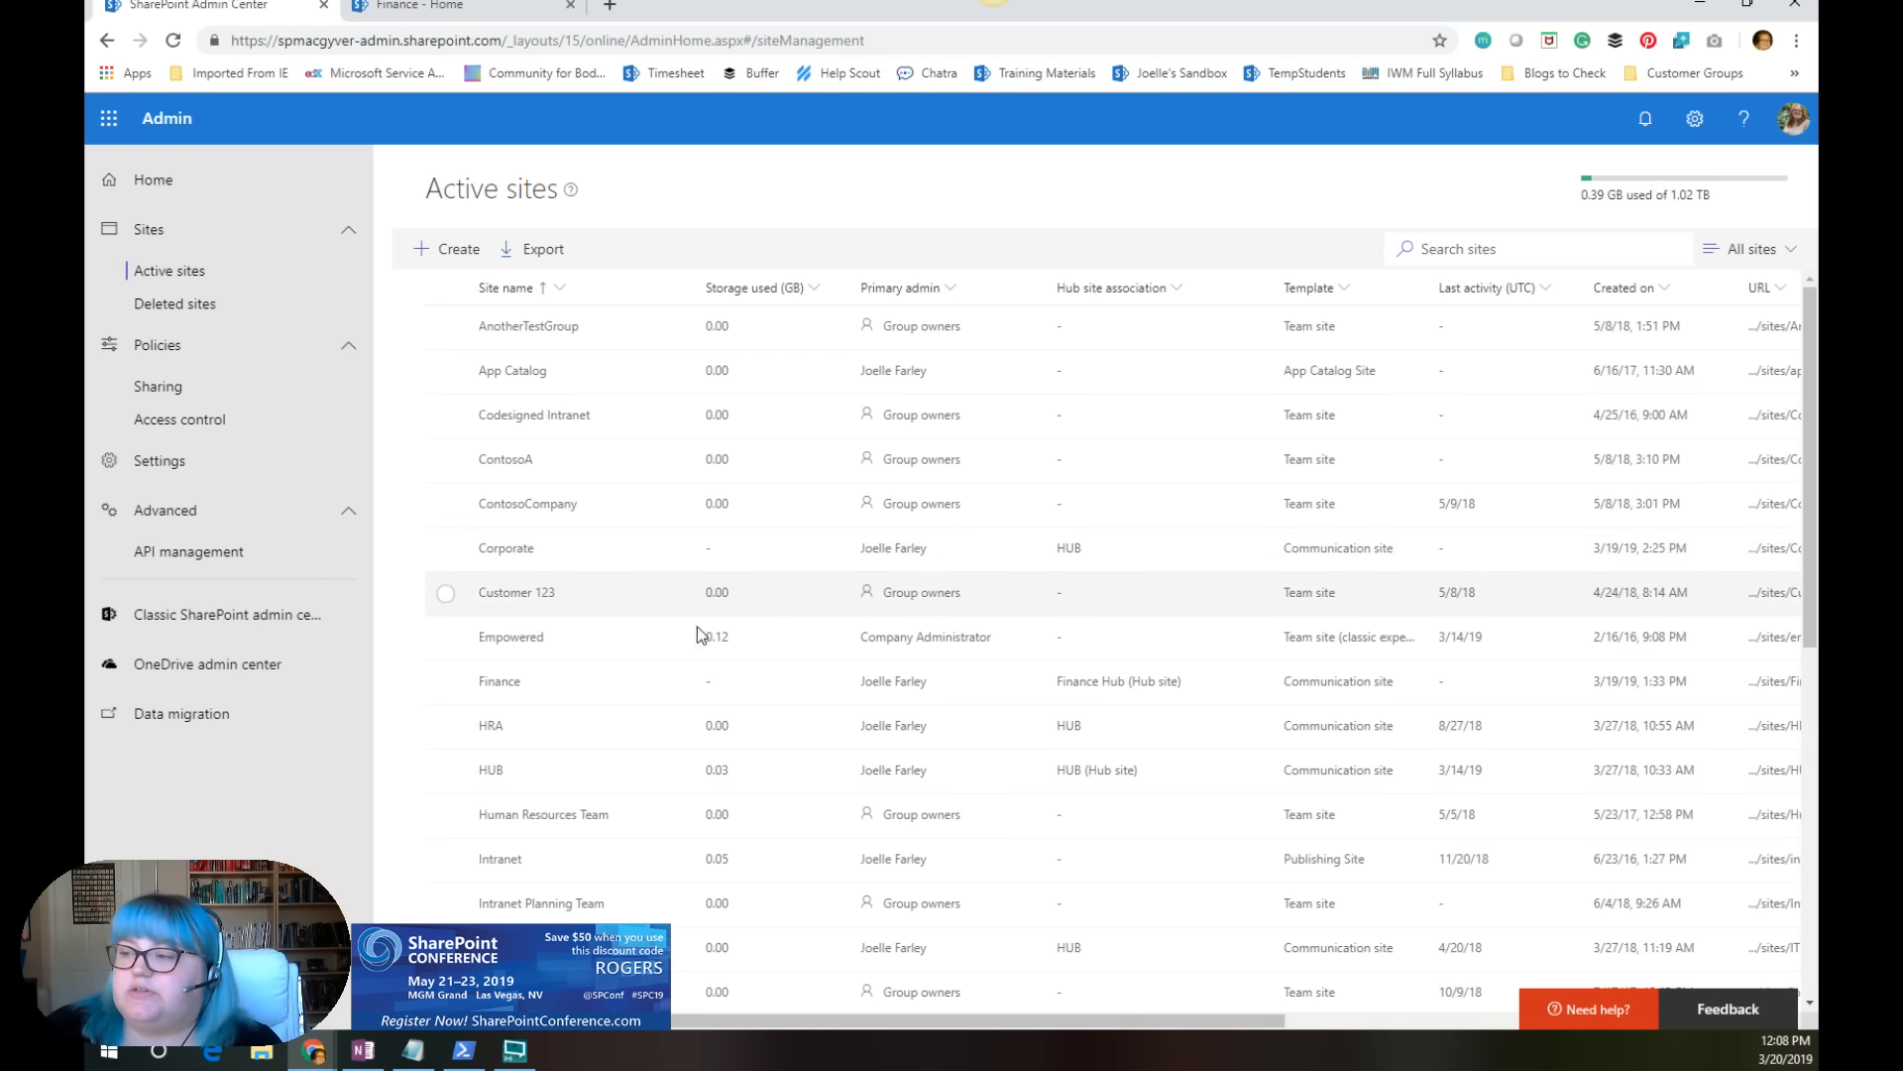
# Step: Examine which hub sites the Empowered site can be associated with, and cancel without changing the association
pyautogui.click(447, 638)
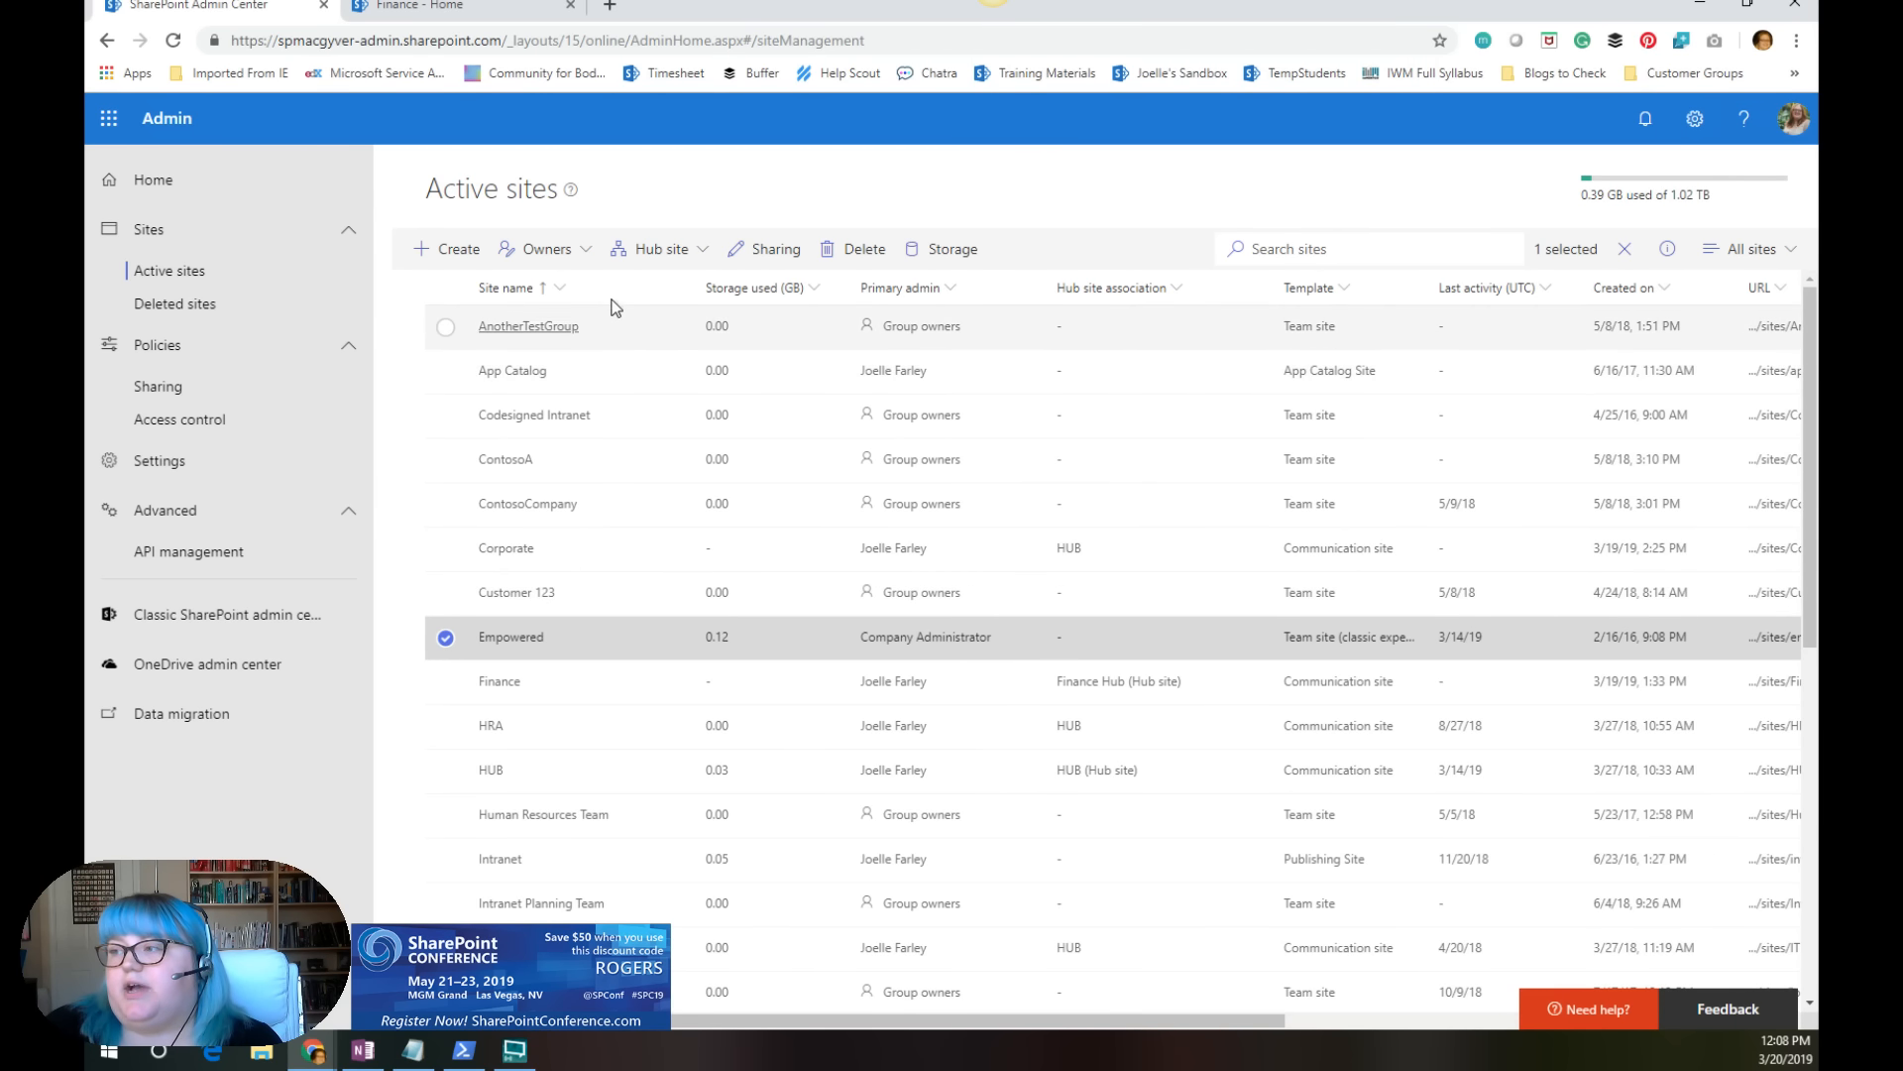
pyautogui.click(689, 254)
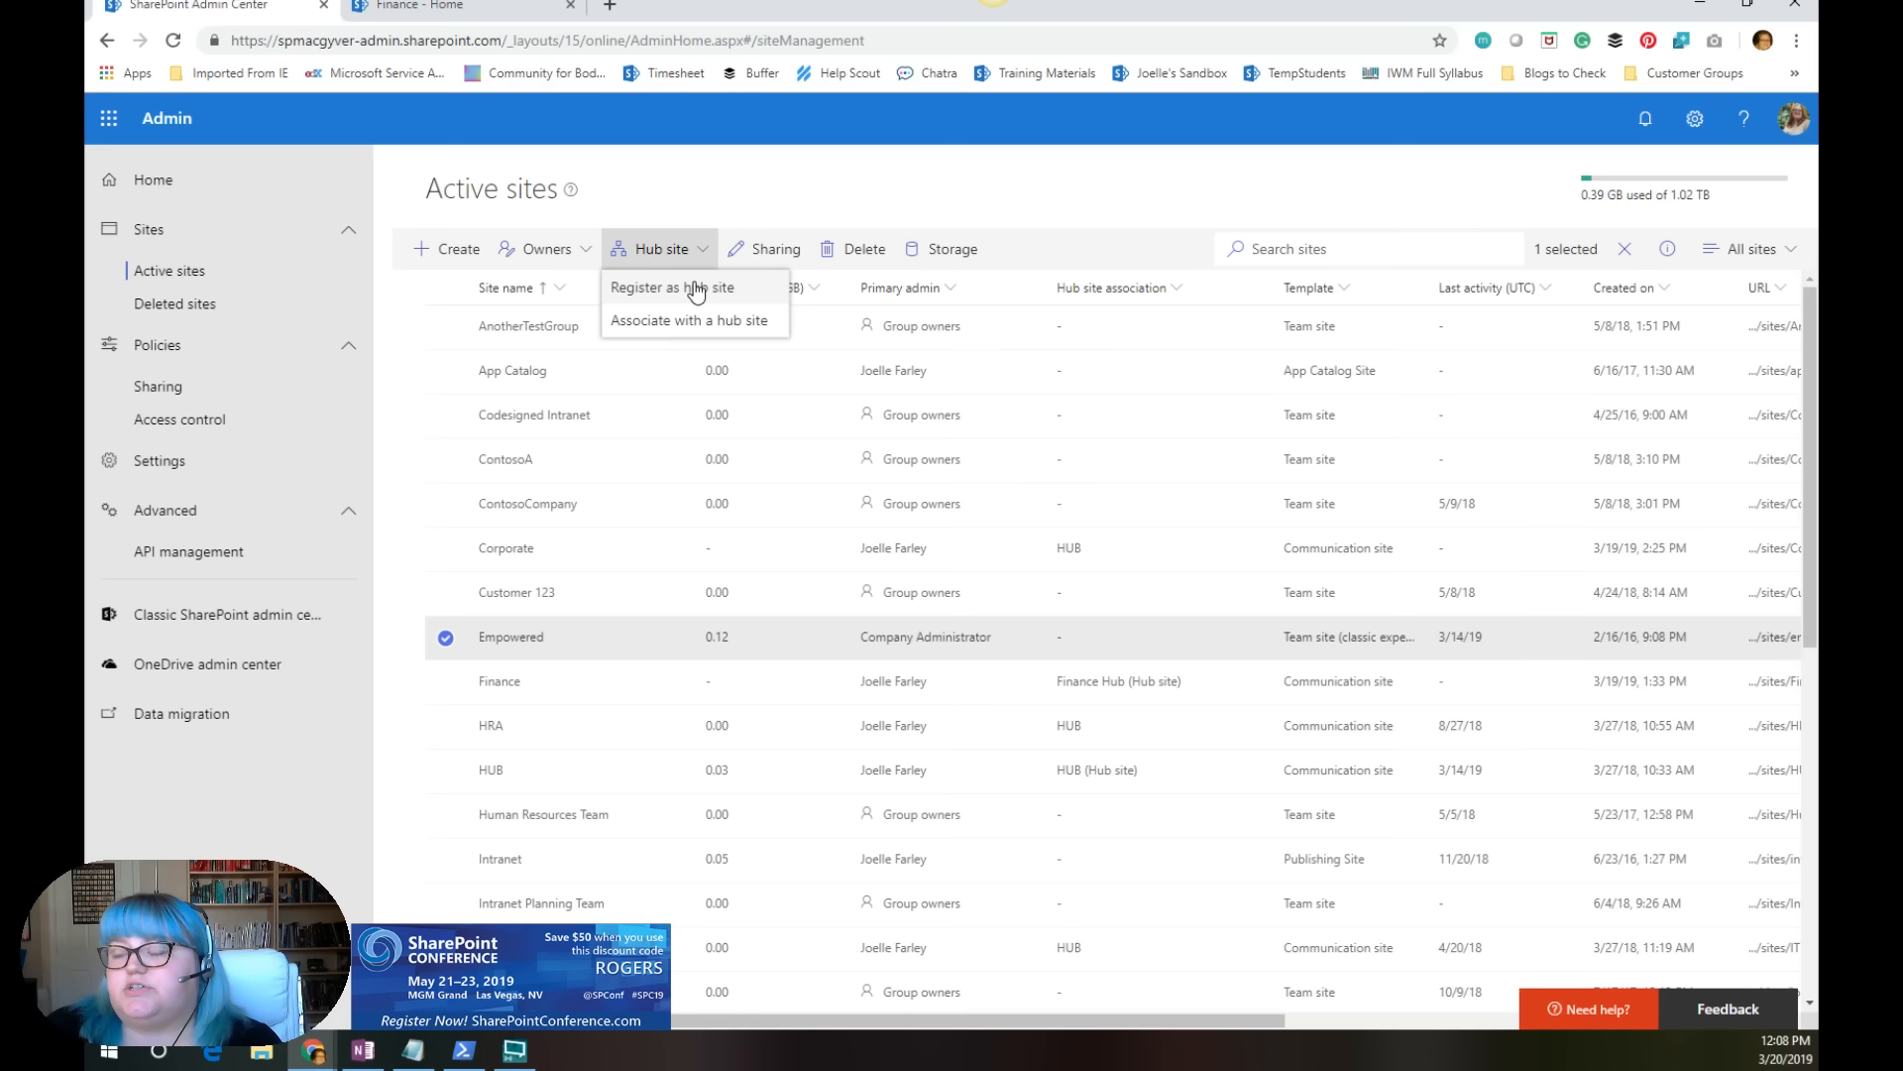
pyautogui.click(715, 324)
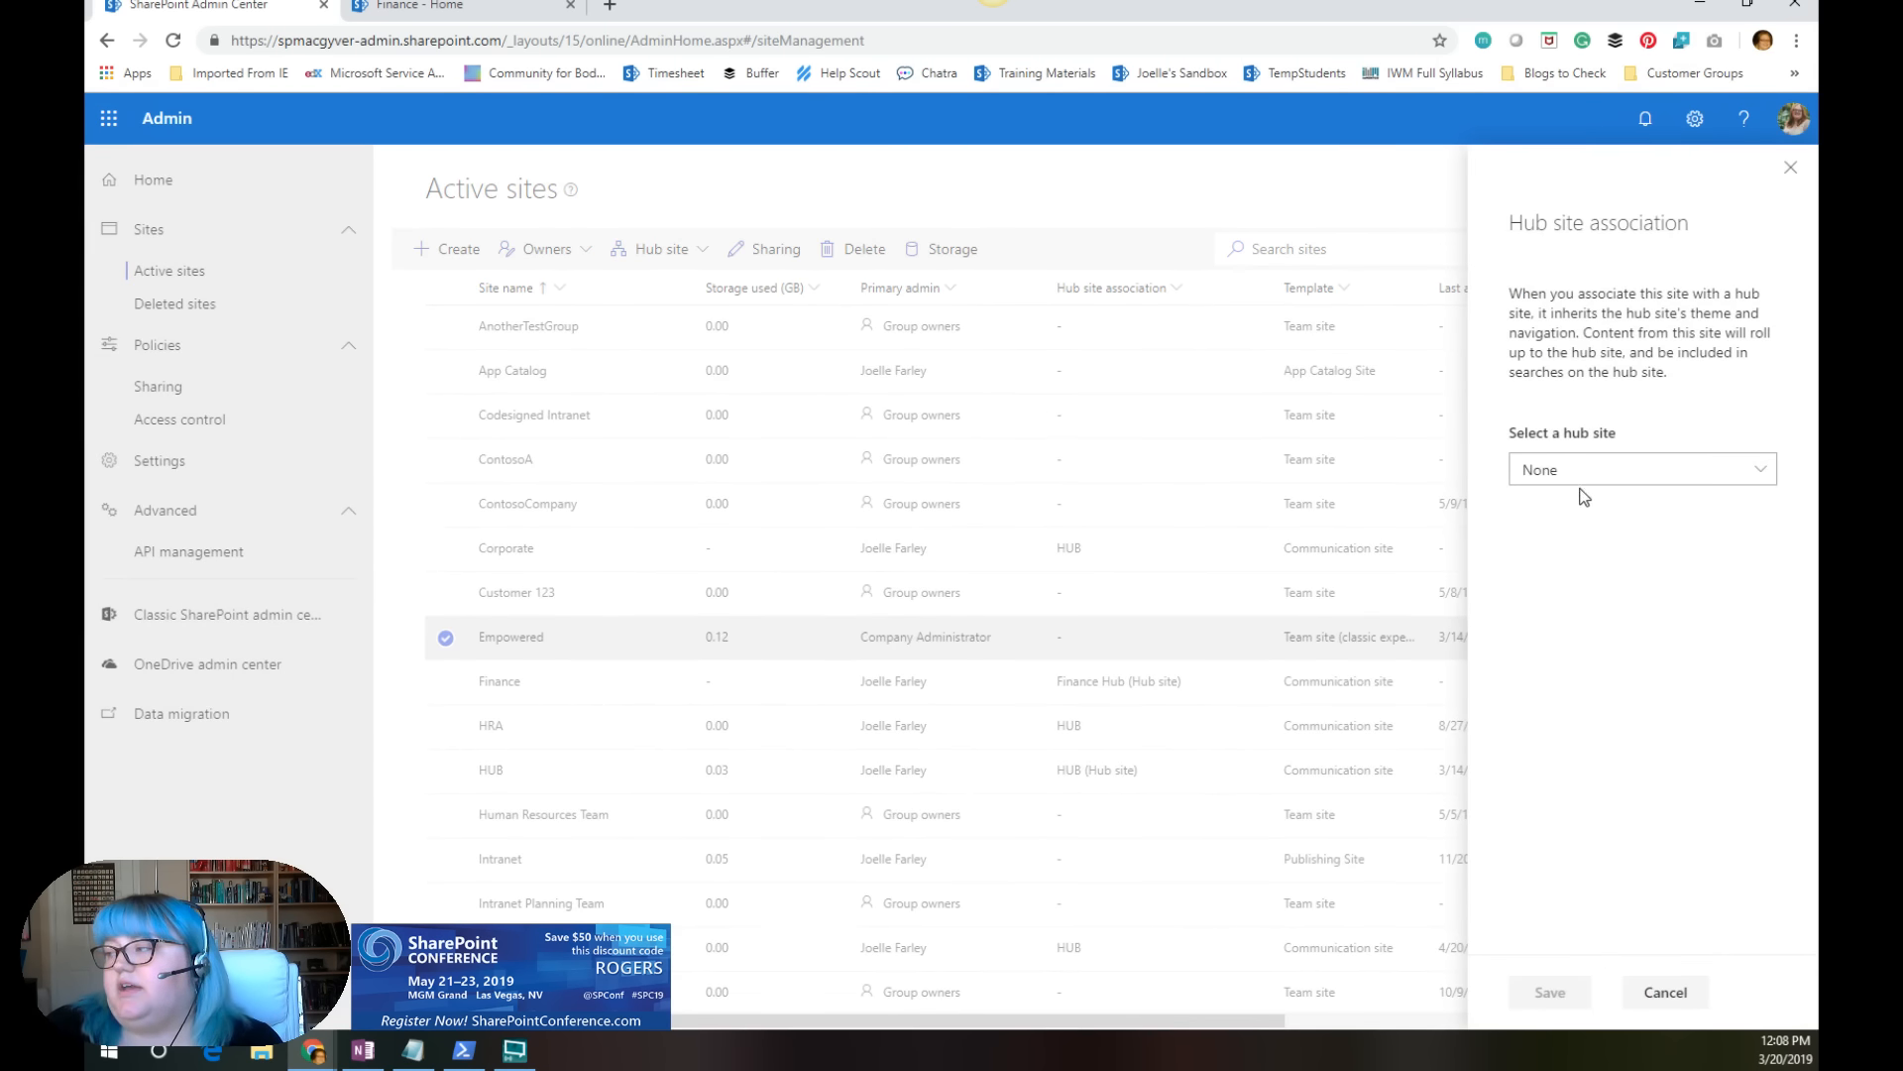
pyautogui.click(1587, 472)
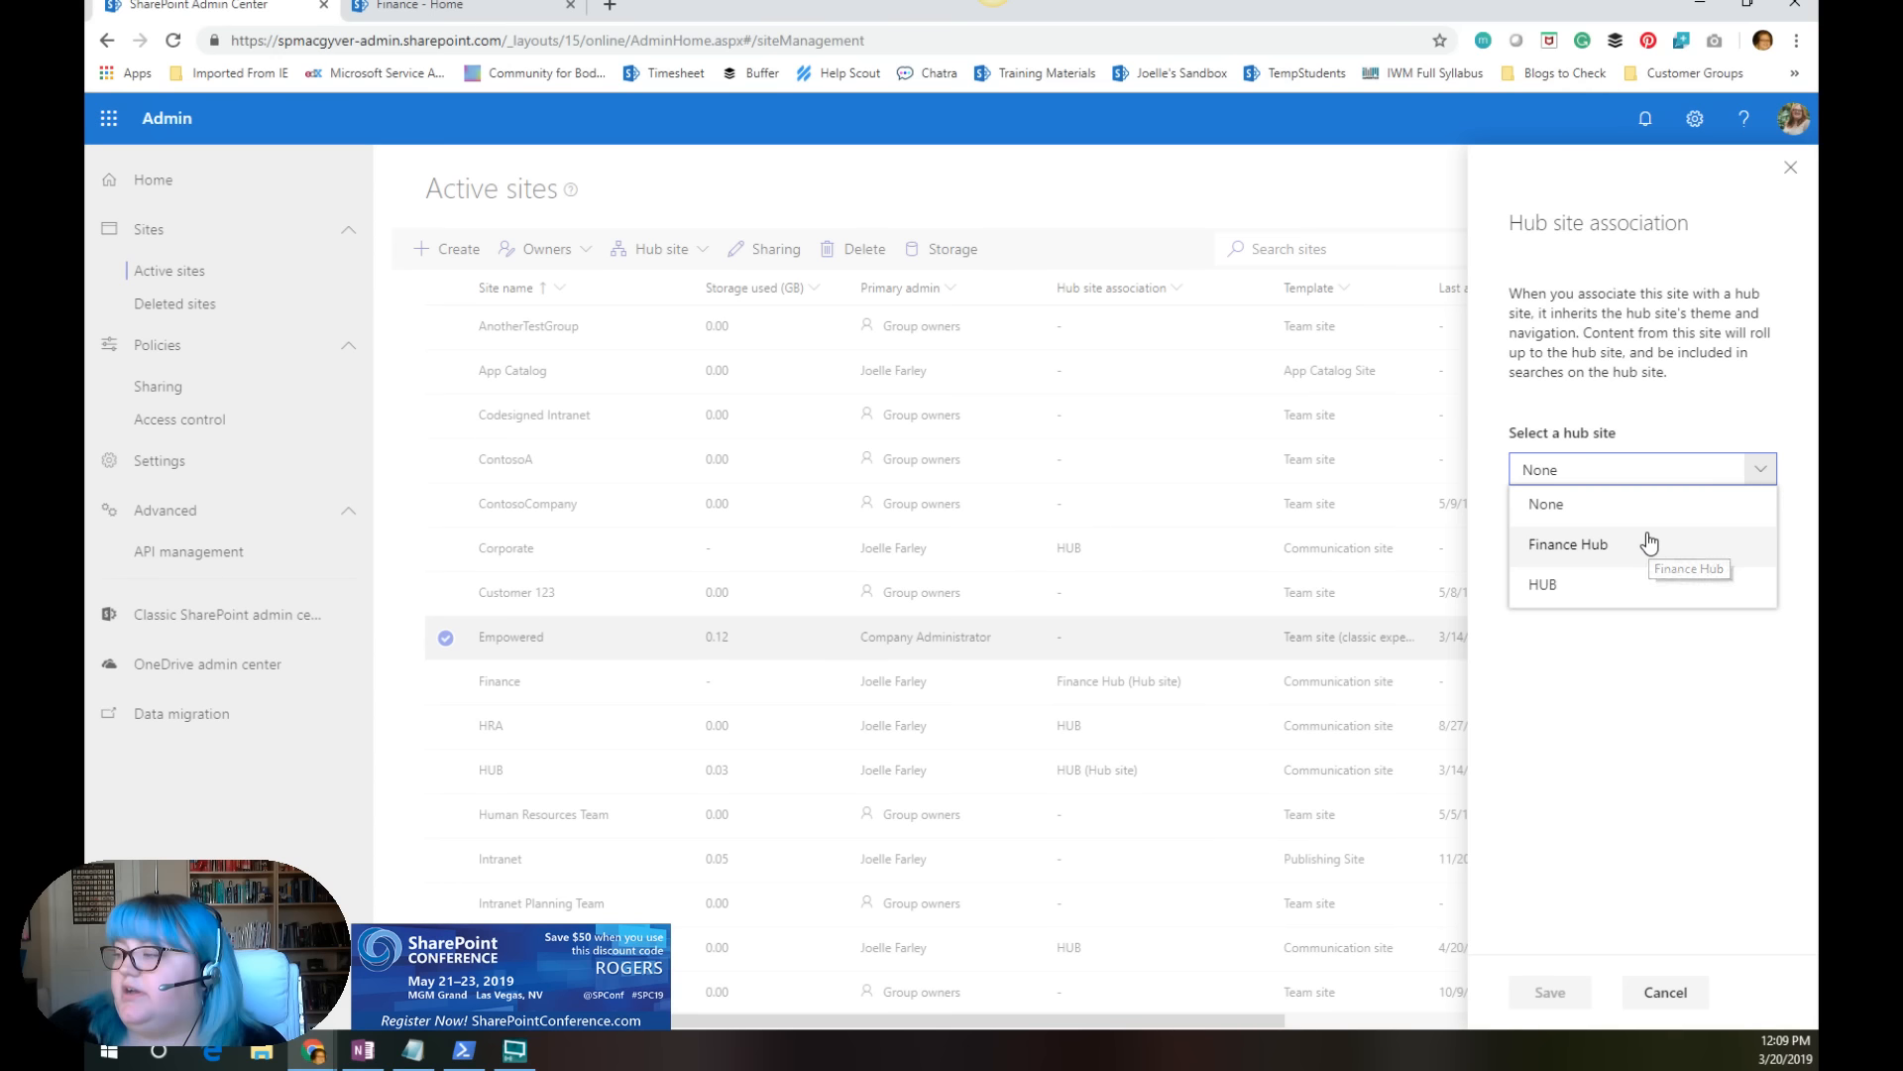
pyautogui.click(1684, 997)
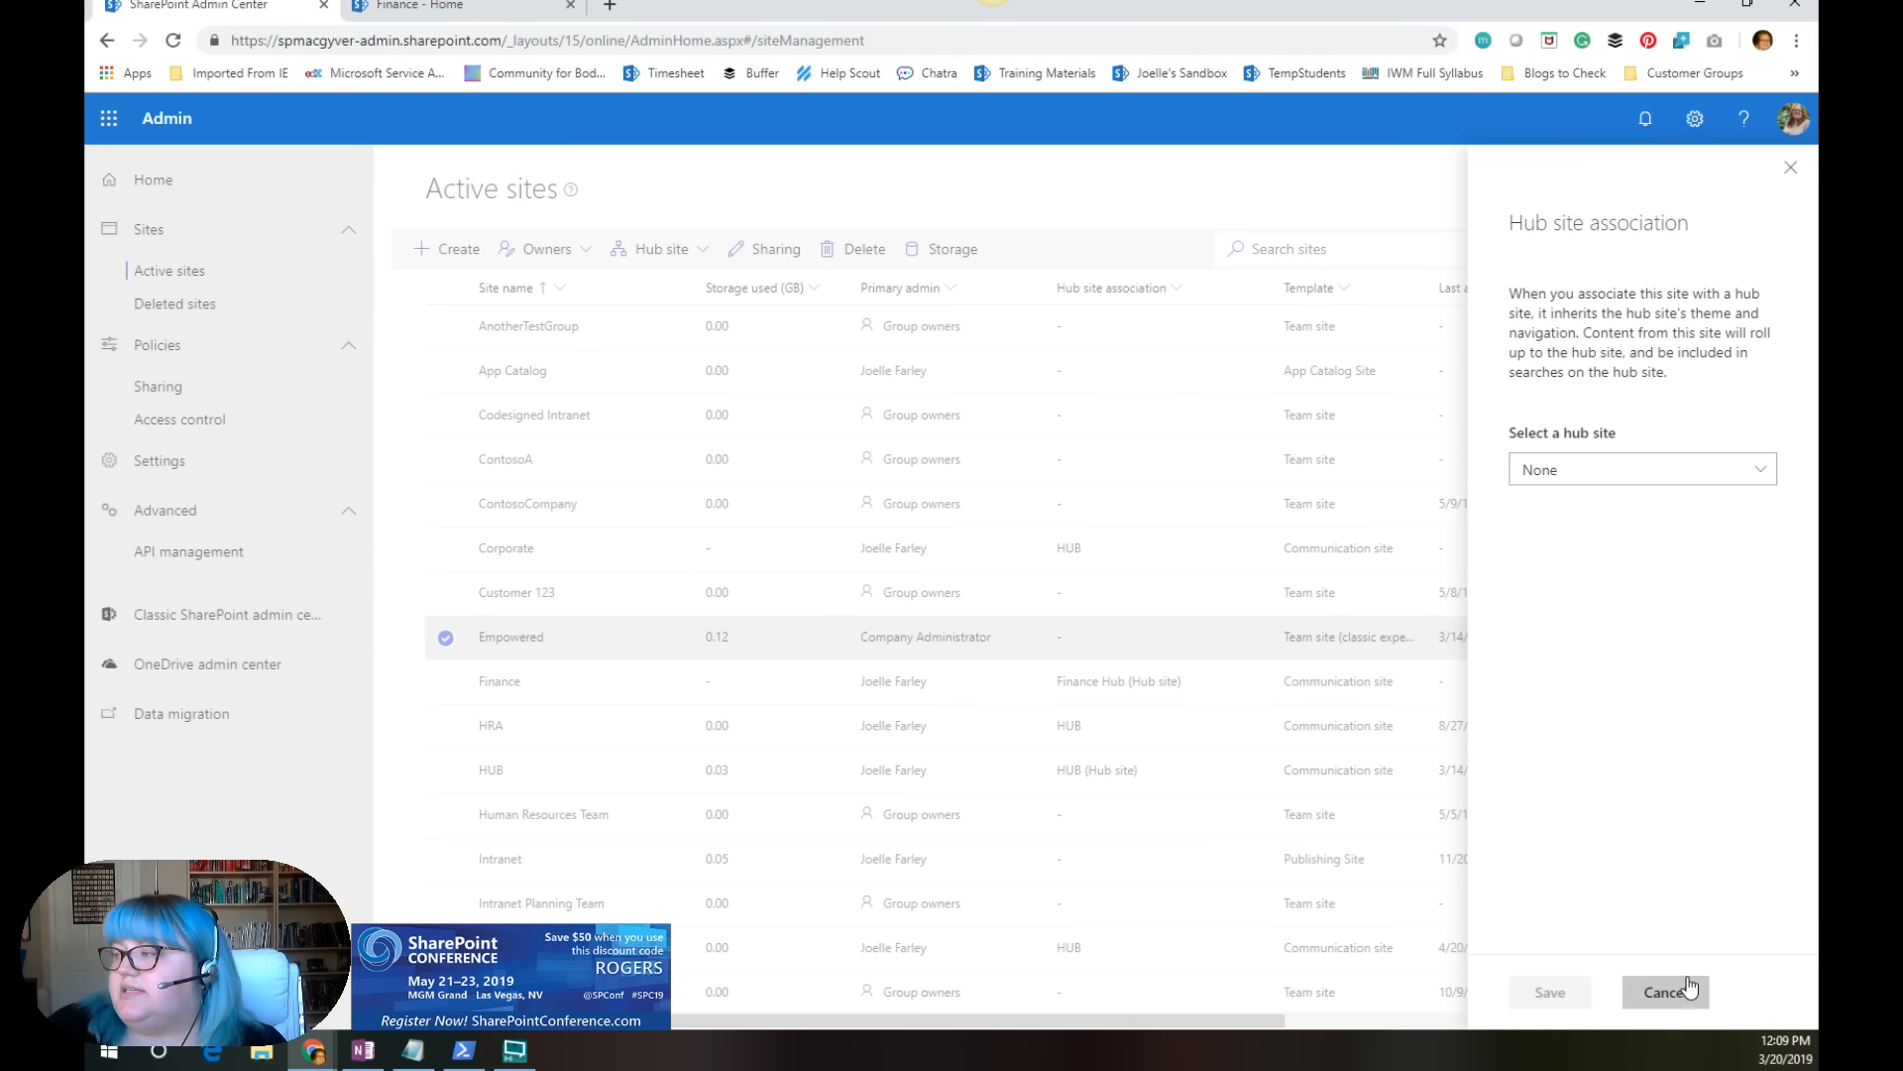
pyautogui.click(1686, 989)
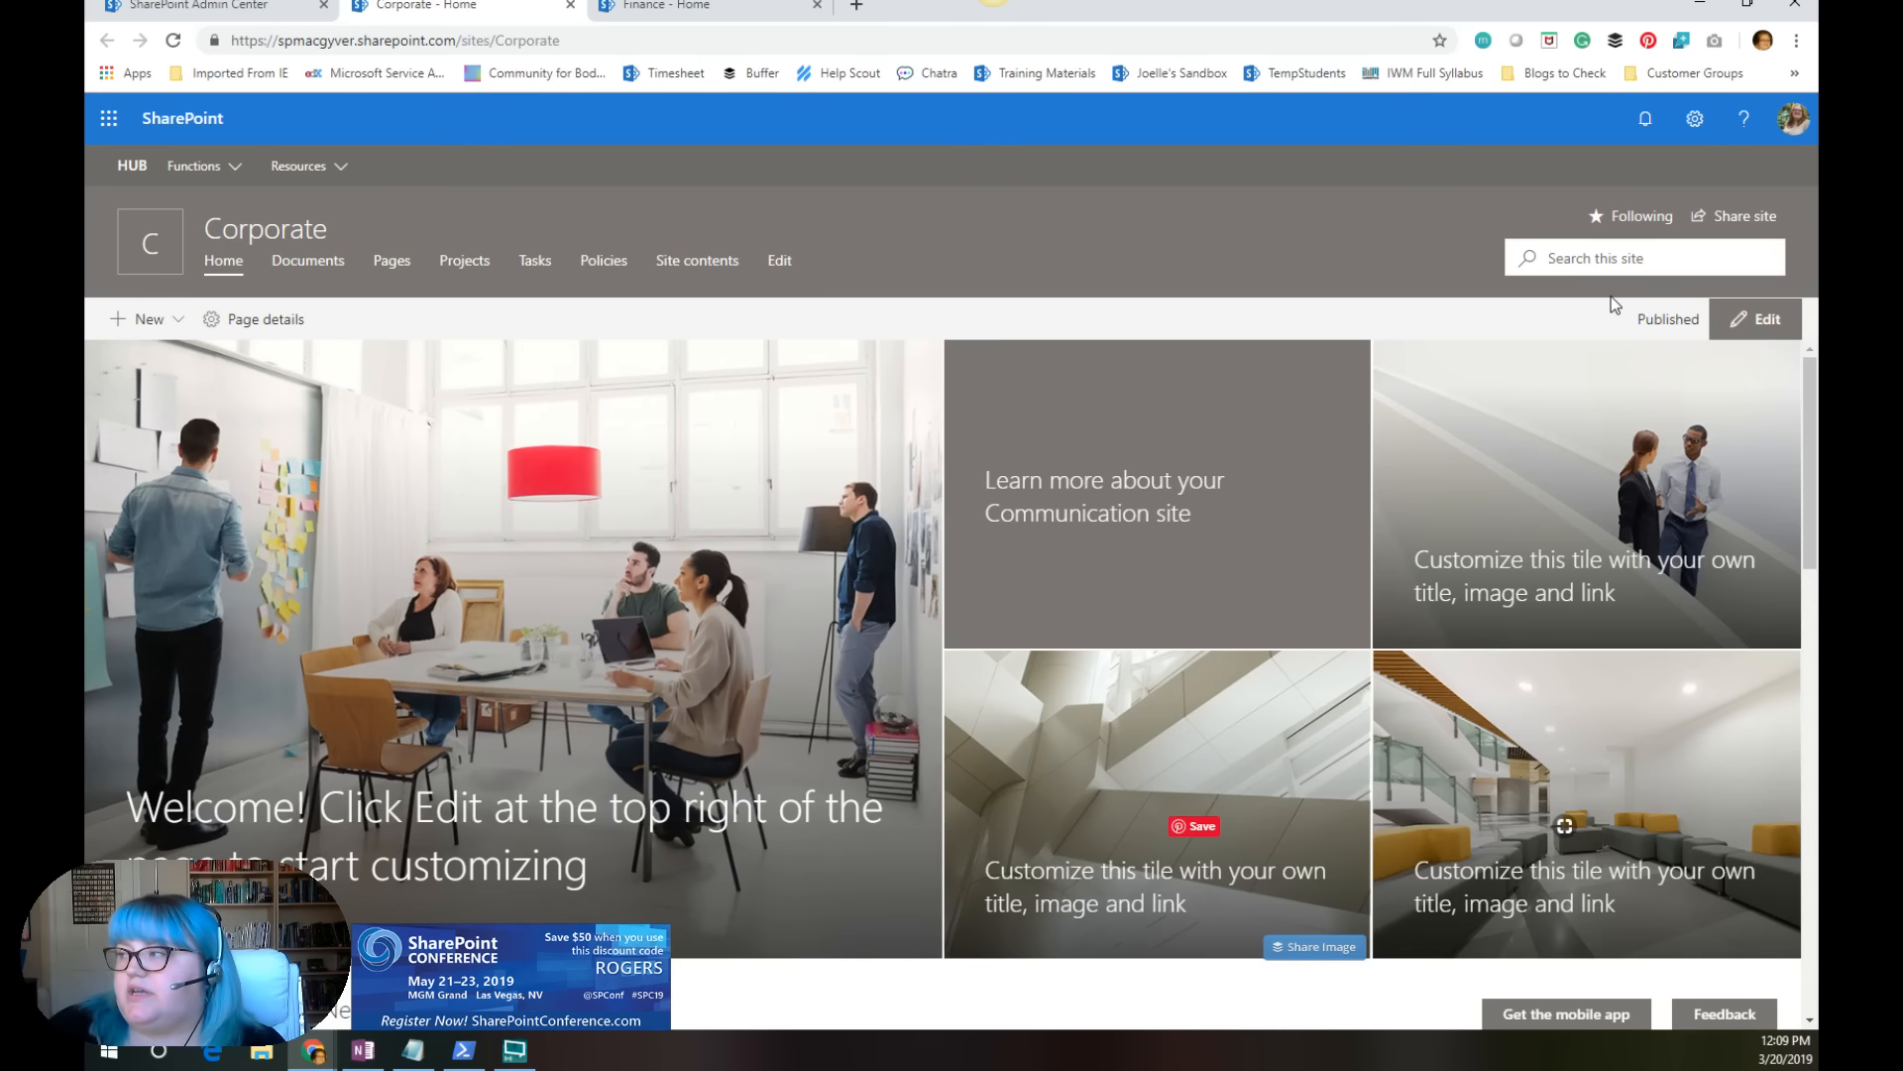
# Step: Examine the hub site association choices in the Corporate site's information settings and close the settings without saving
pyautogui.click(1696, 121)
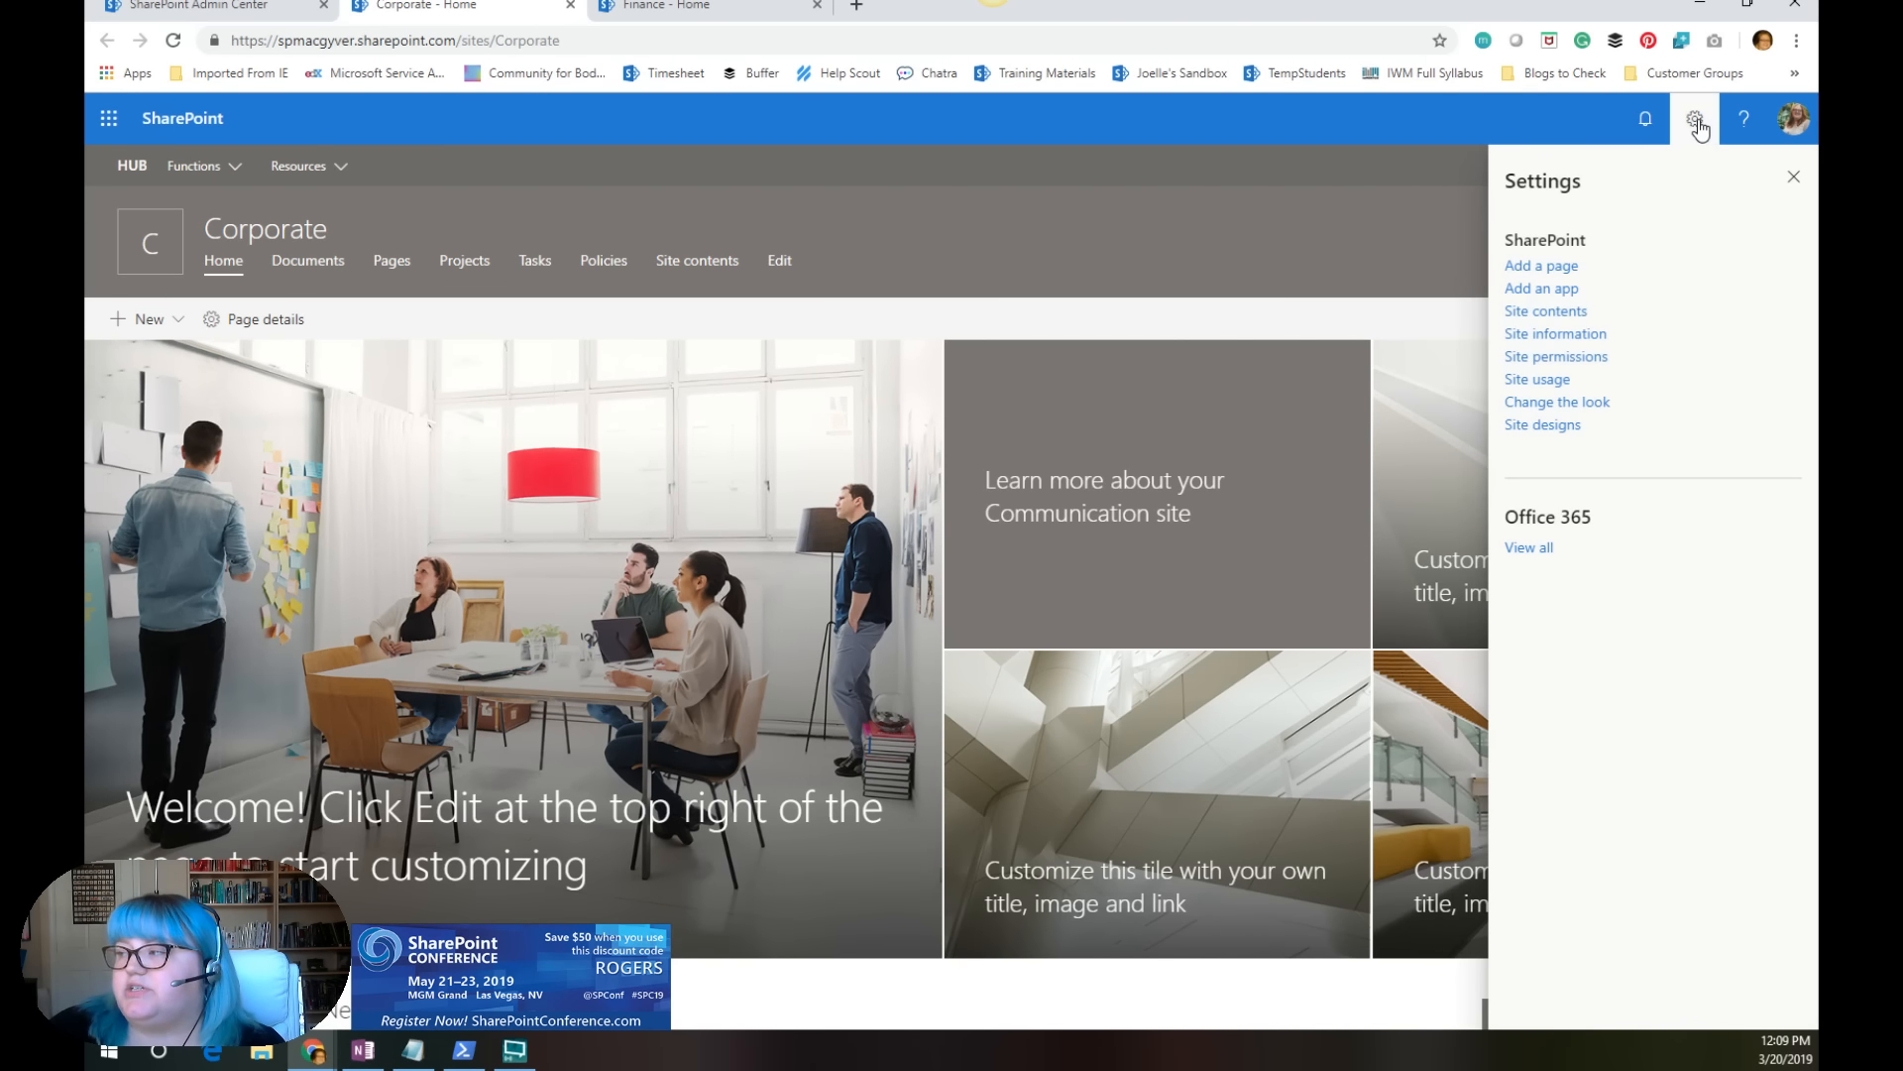
pyautogui.click(1563, 342)
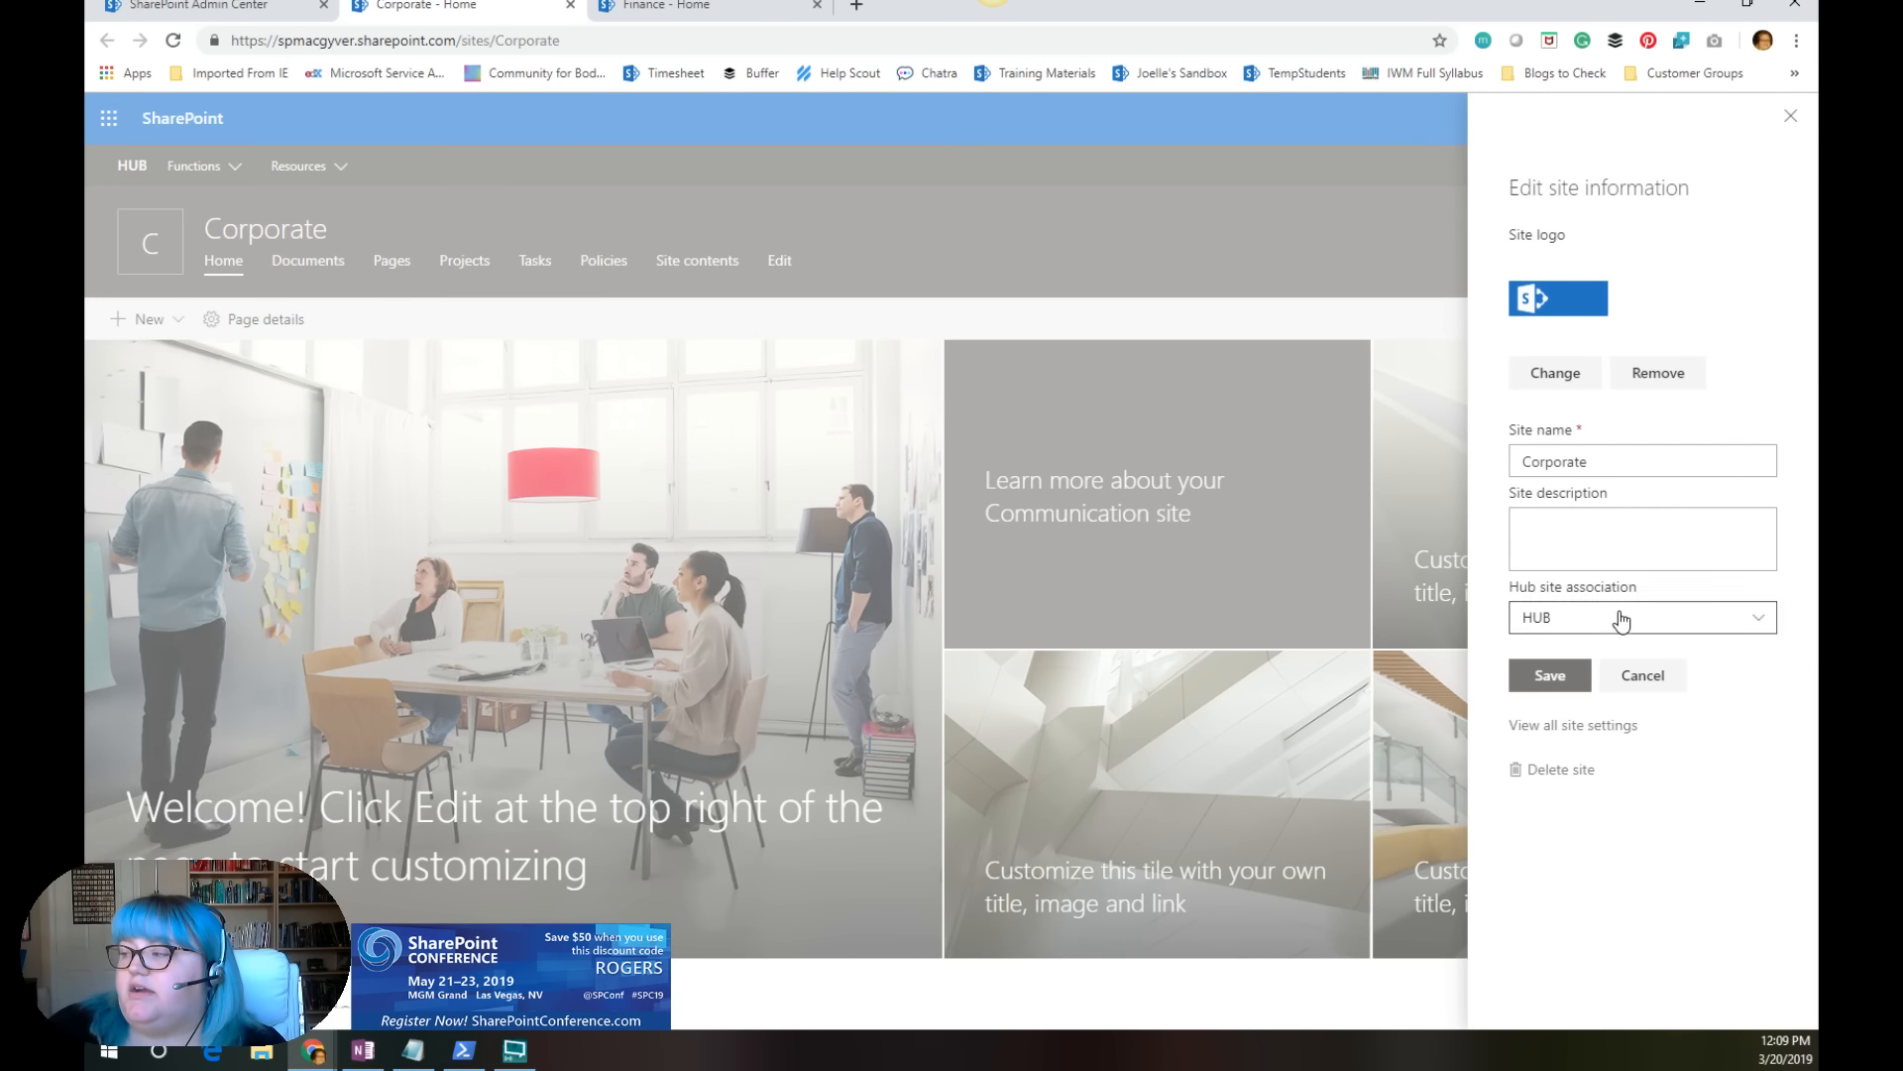
pyautogui.click(1611, 622)
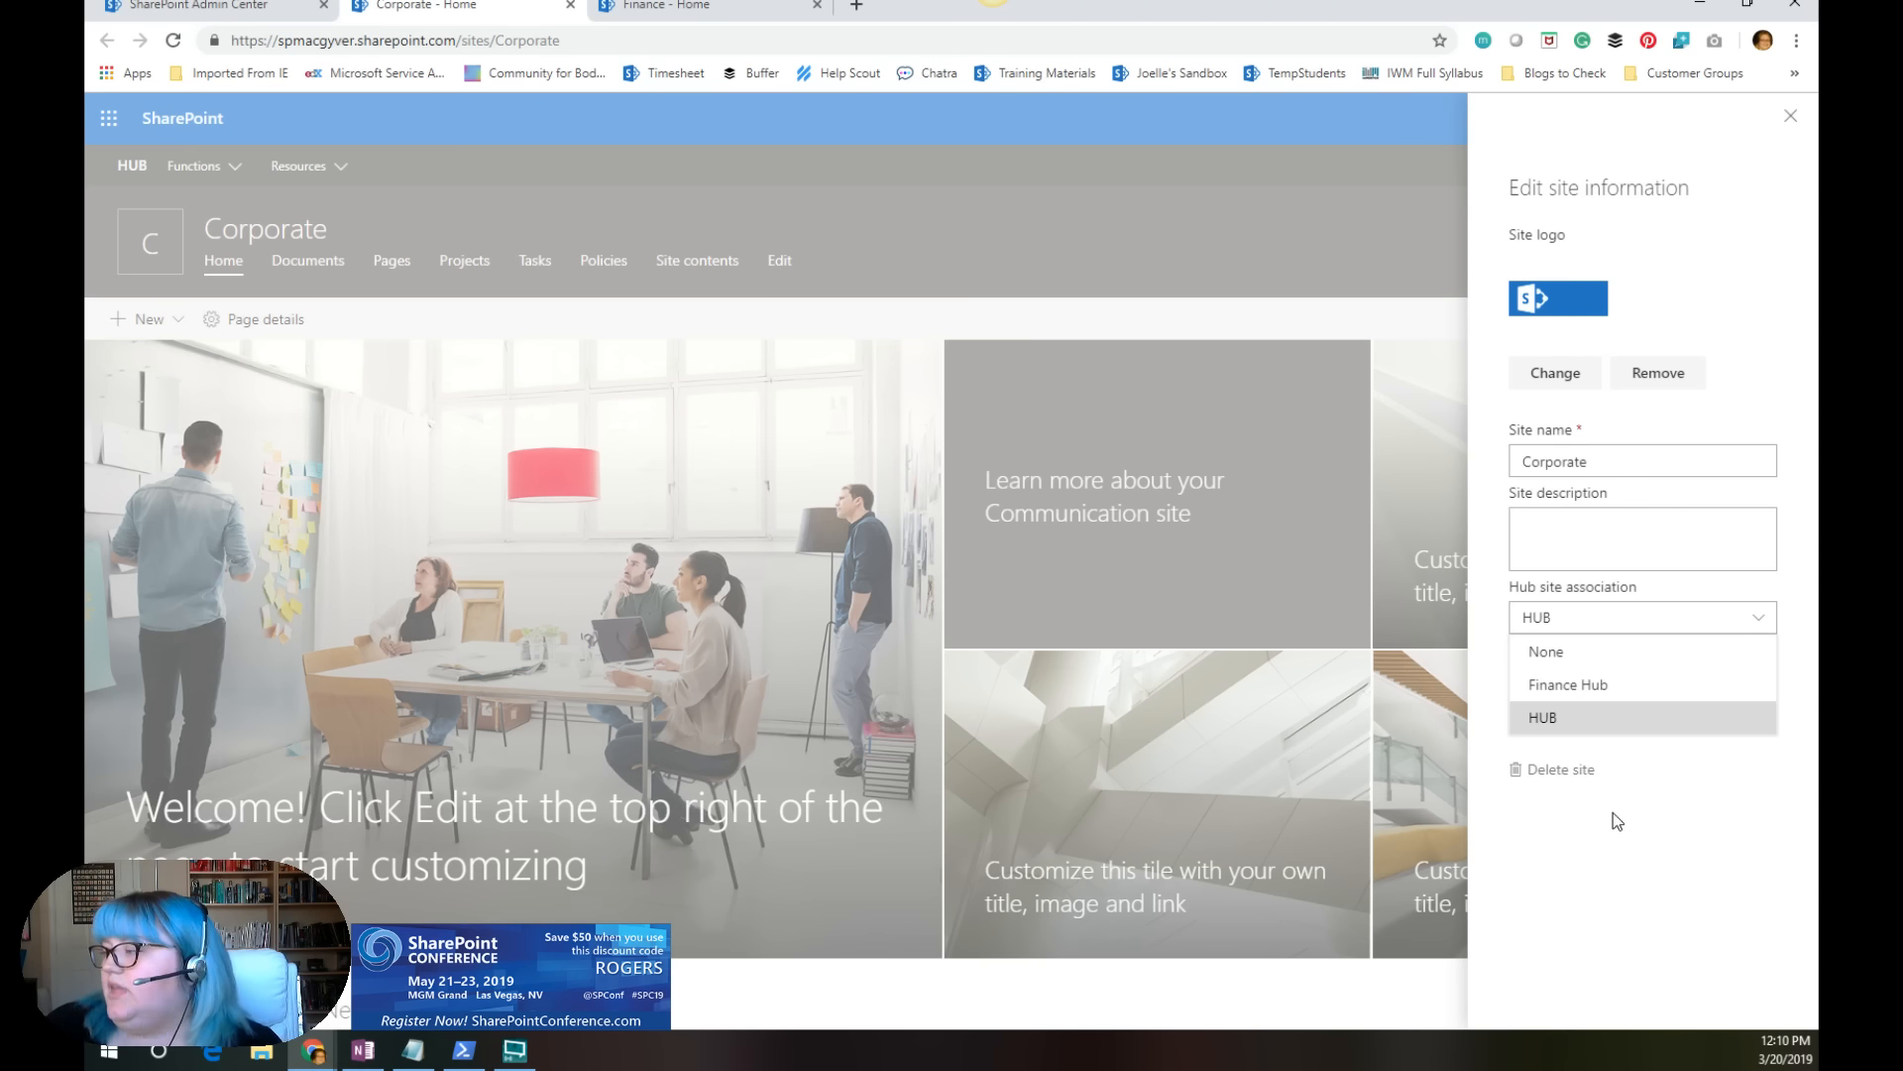
pyautogui.click(1790, 116)
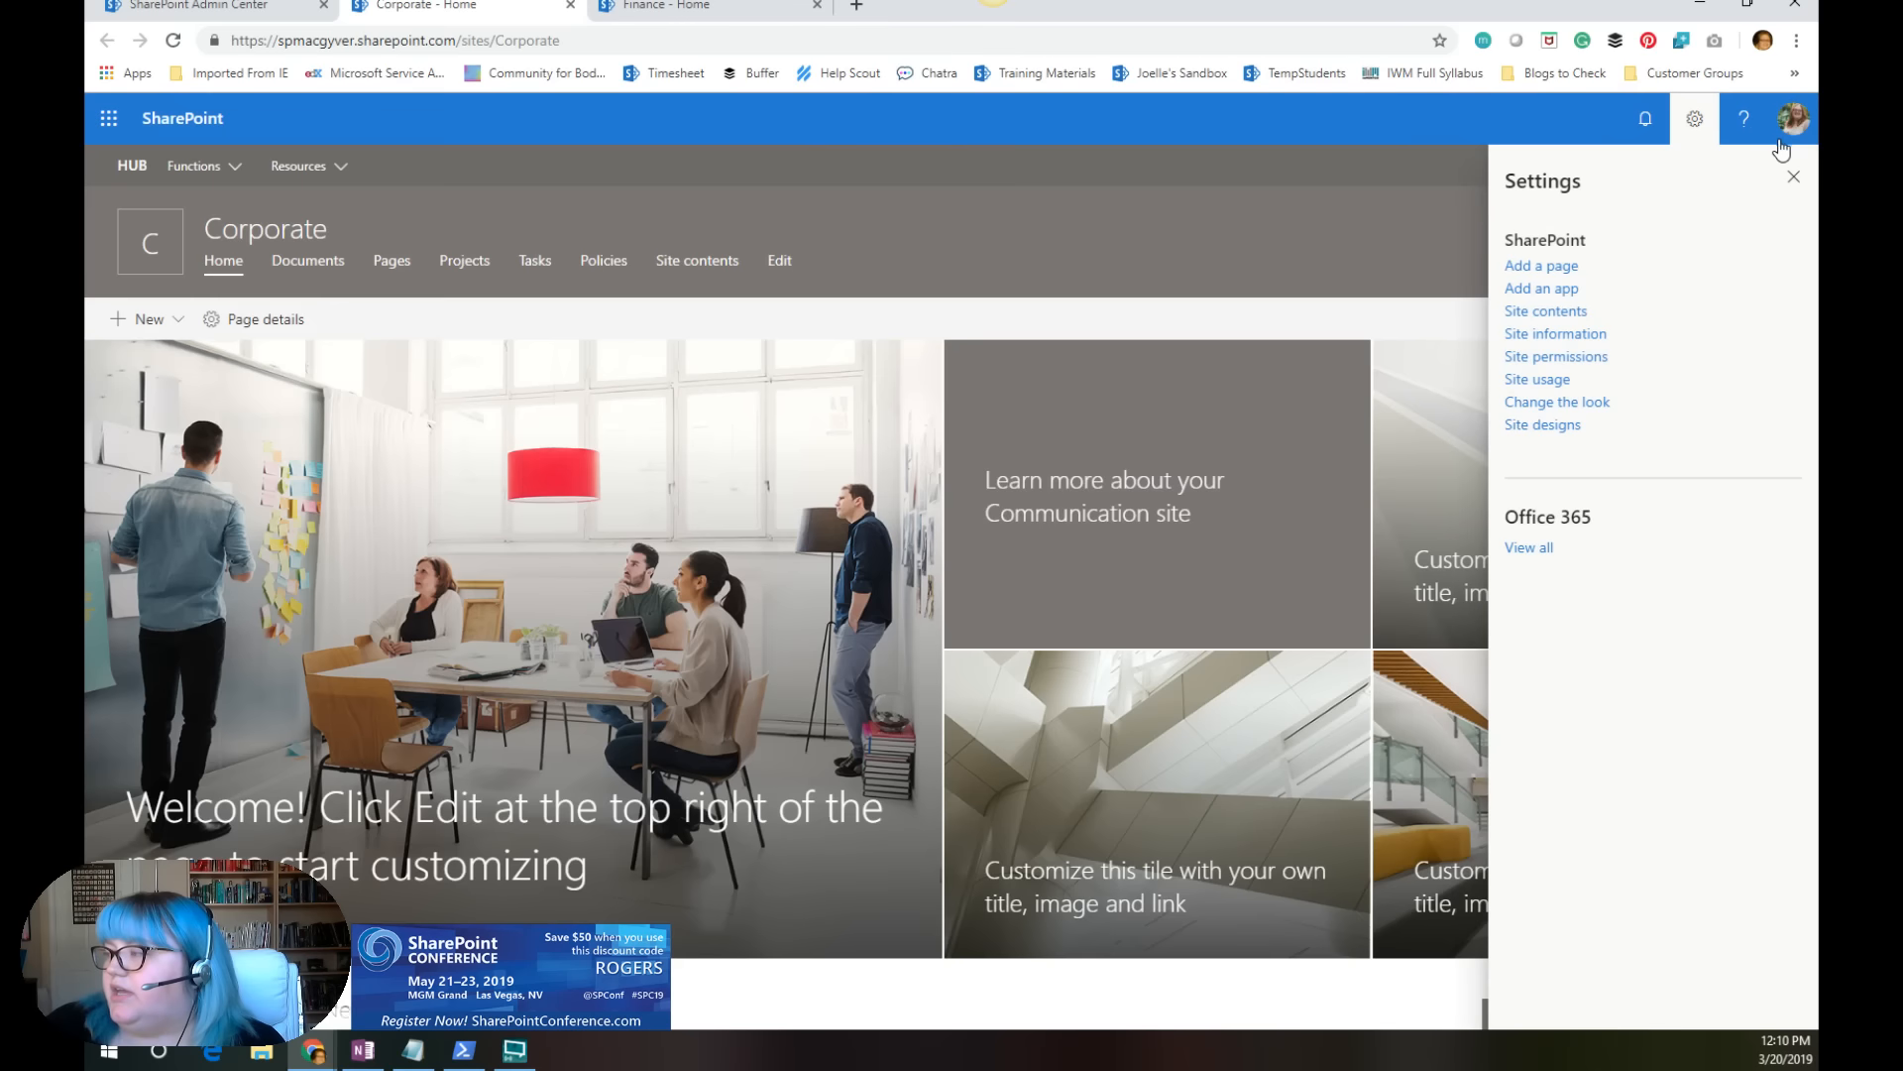
pyautogui.click(1794, 177)
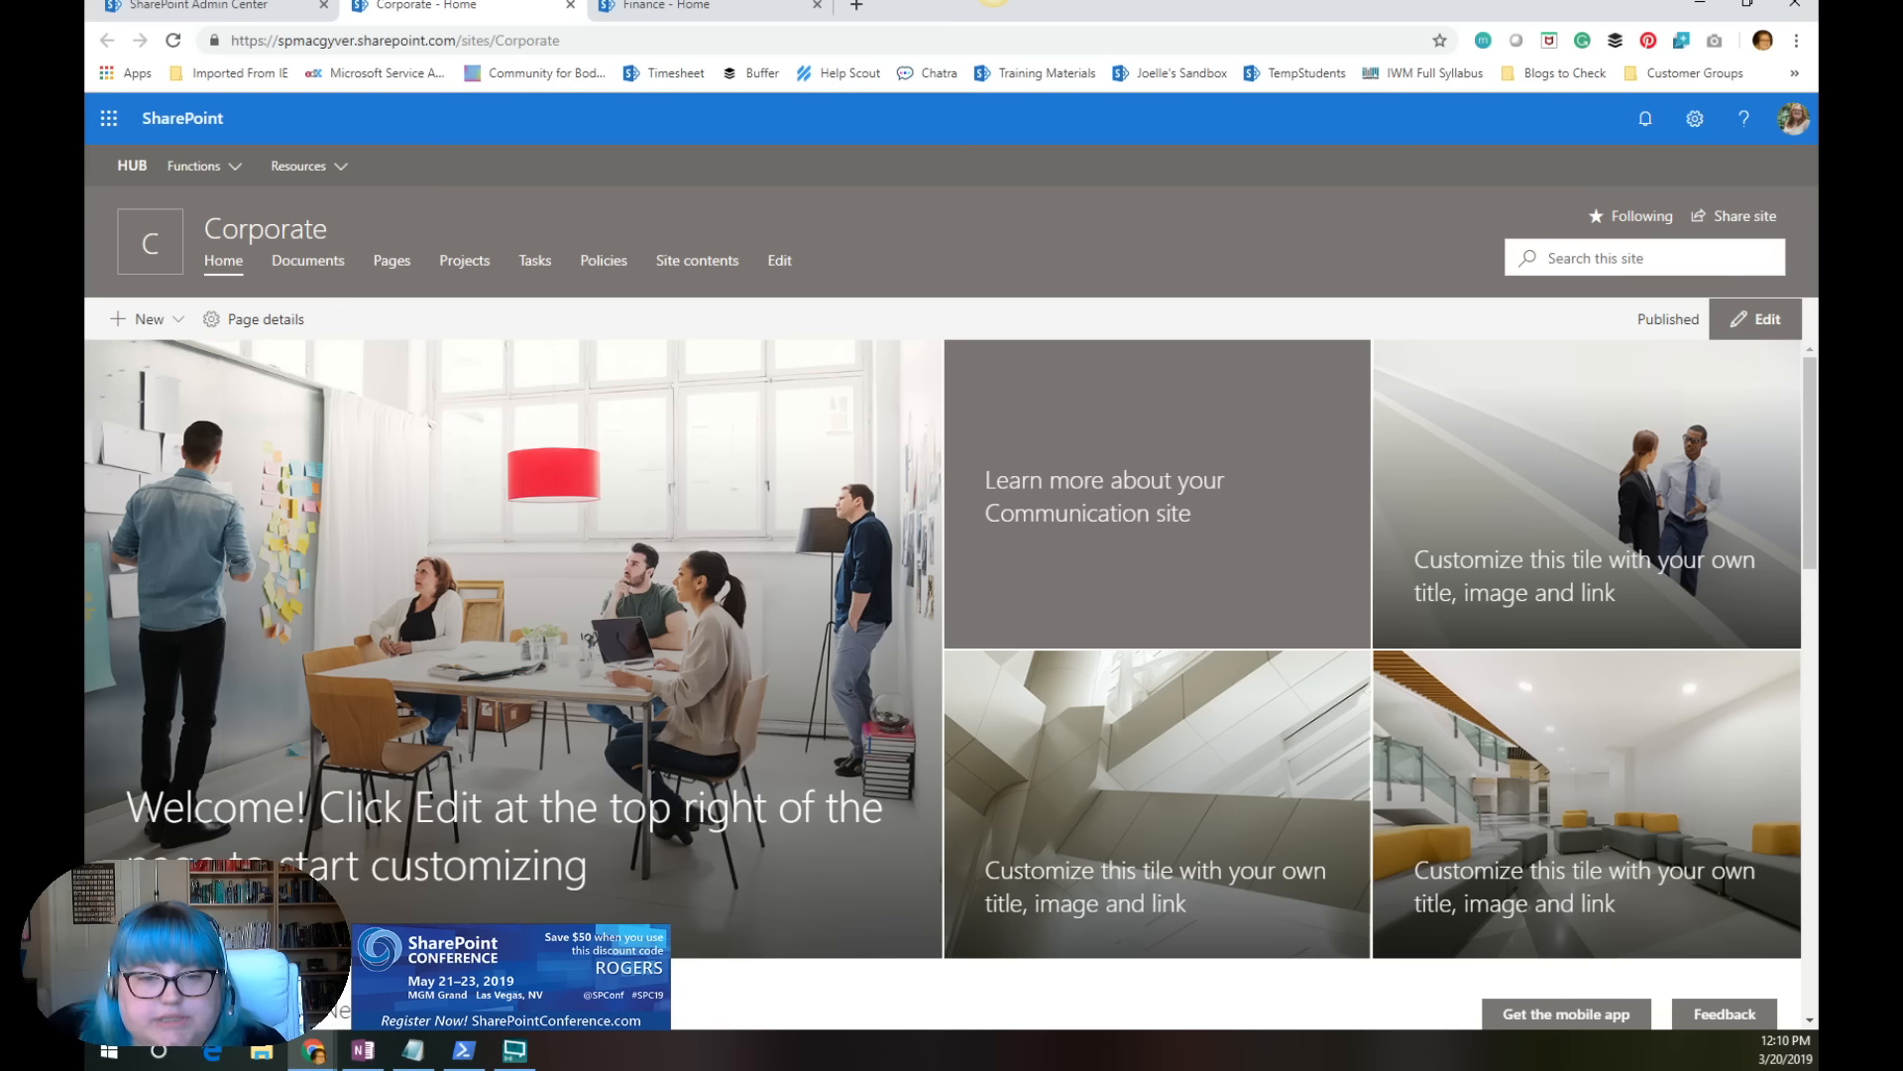
# Step: Switch to SharePoint Online Management Shell, run Get-SPOHubSite and copy the ID of the hub site titled HUB
pyautogui.hotkey('alt', 'Tab')
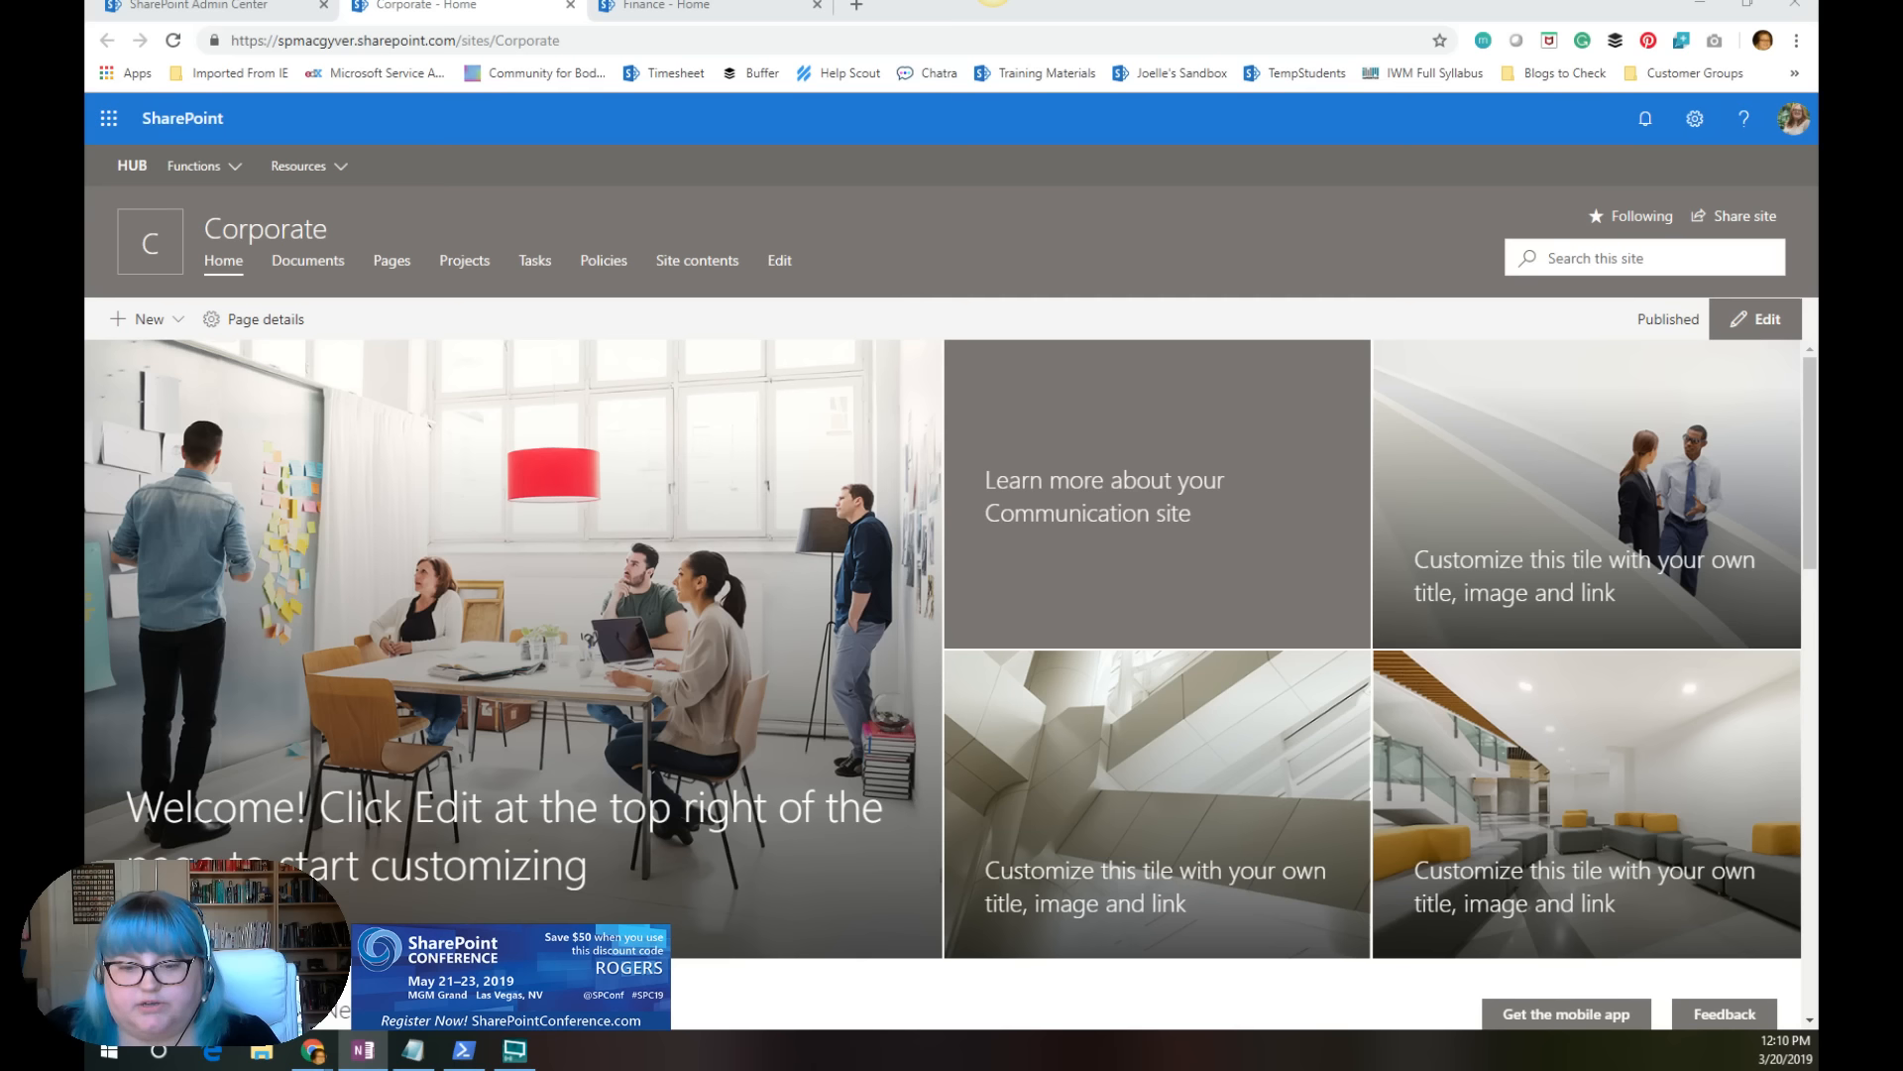
pyautogui.hotkey('alt', 'Tab')
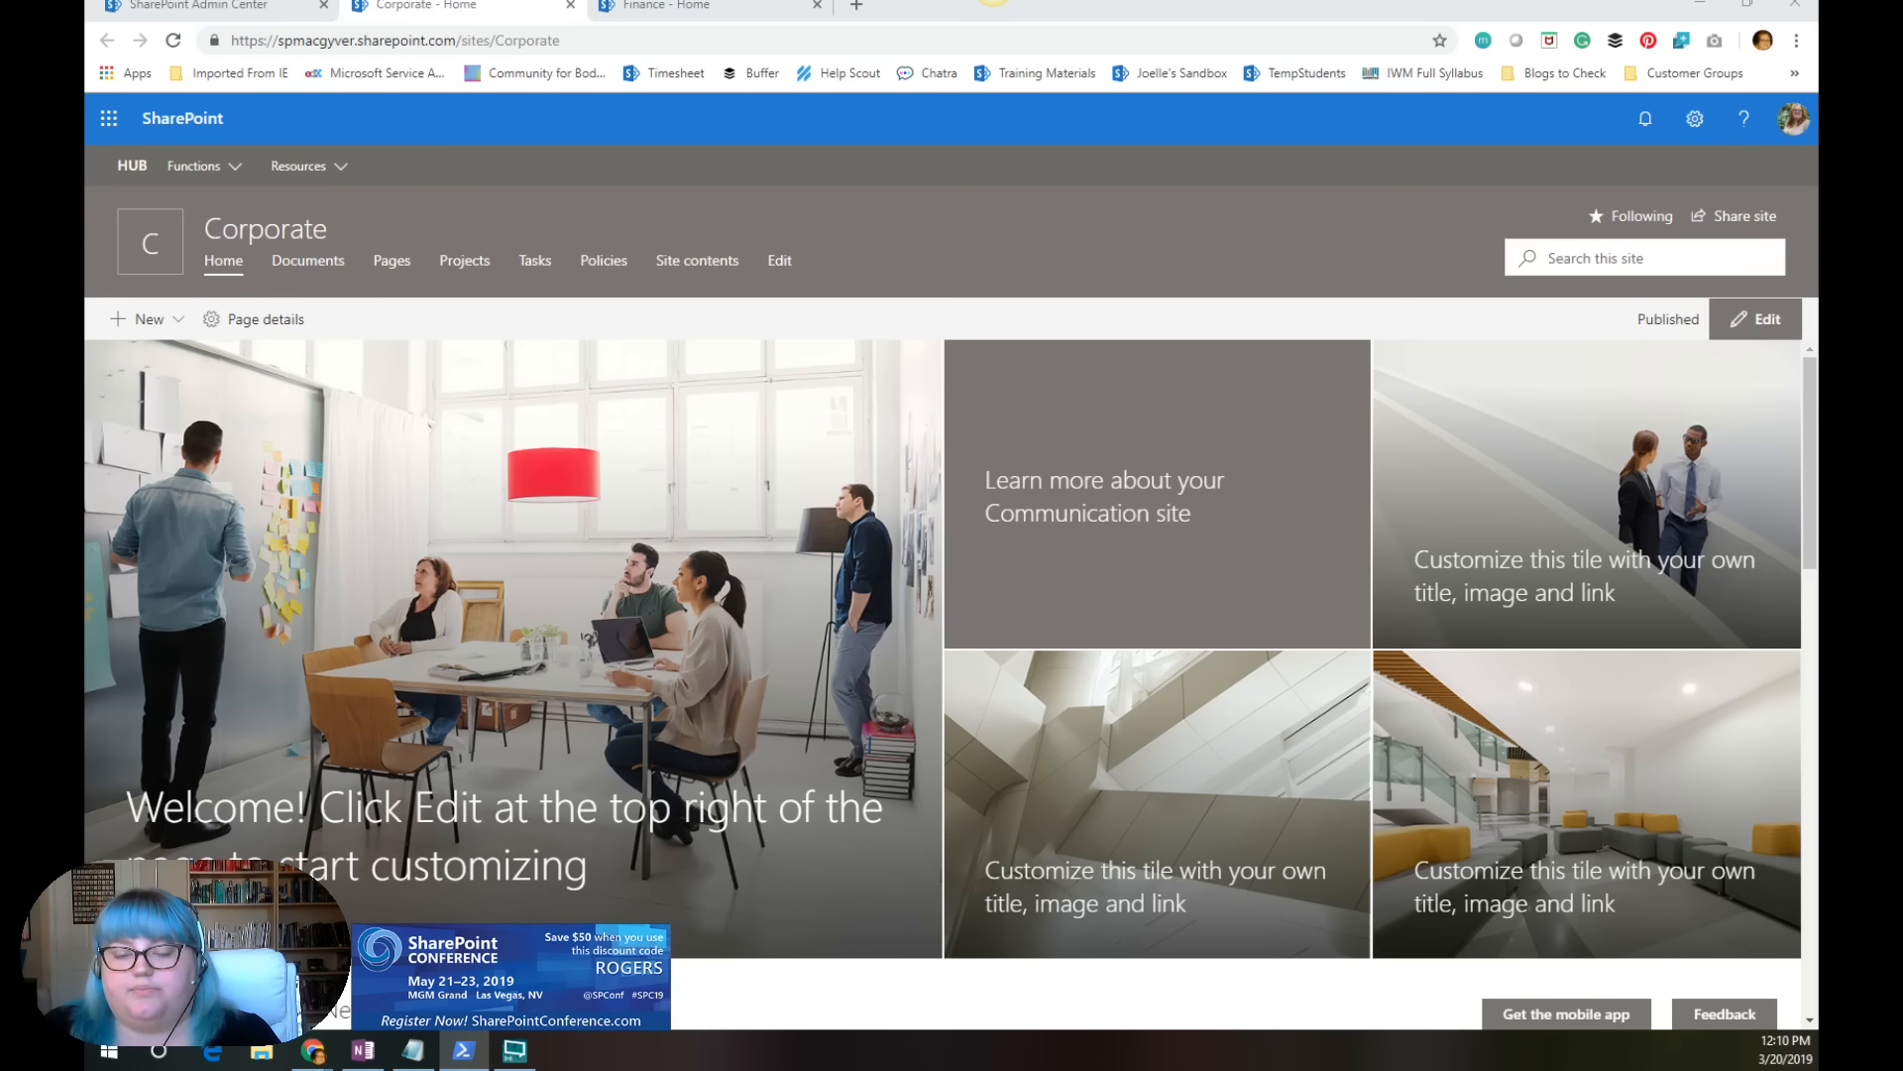
pyautogui.hotkey('alt', 'Tab')
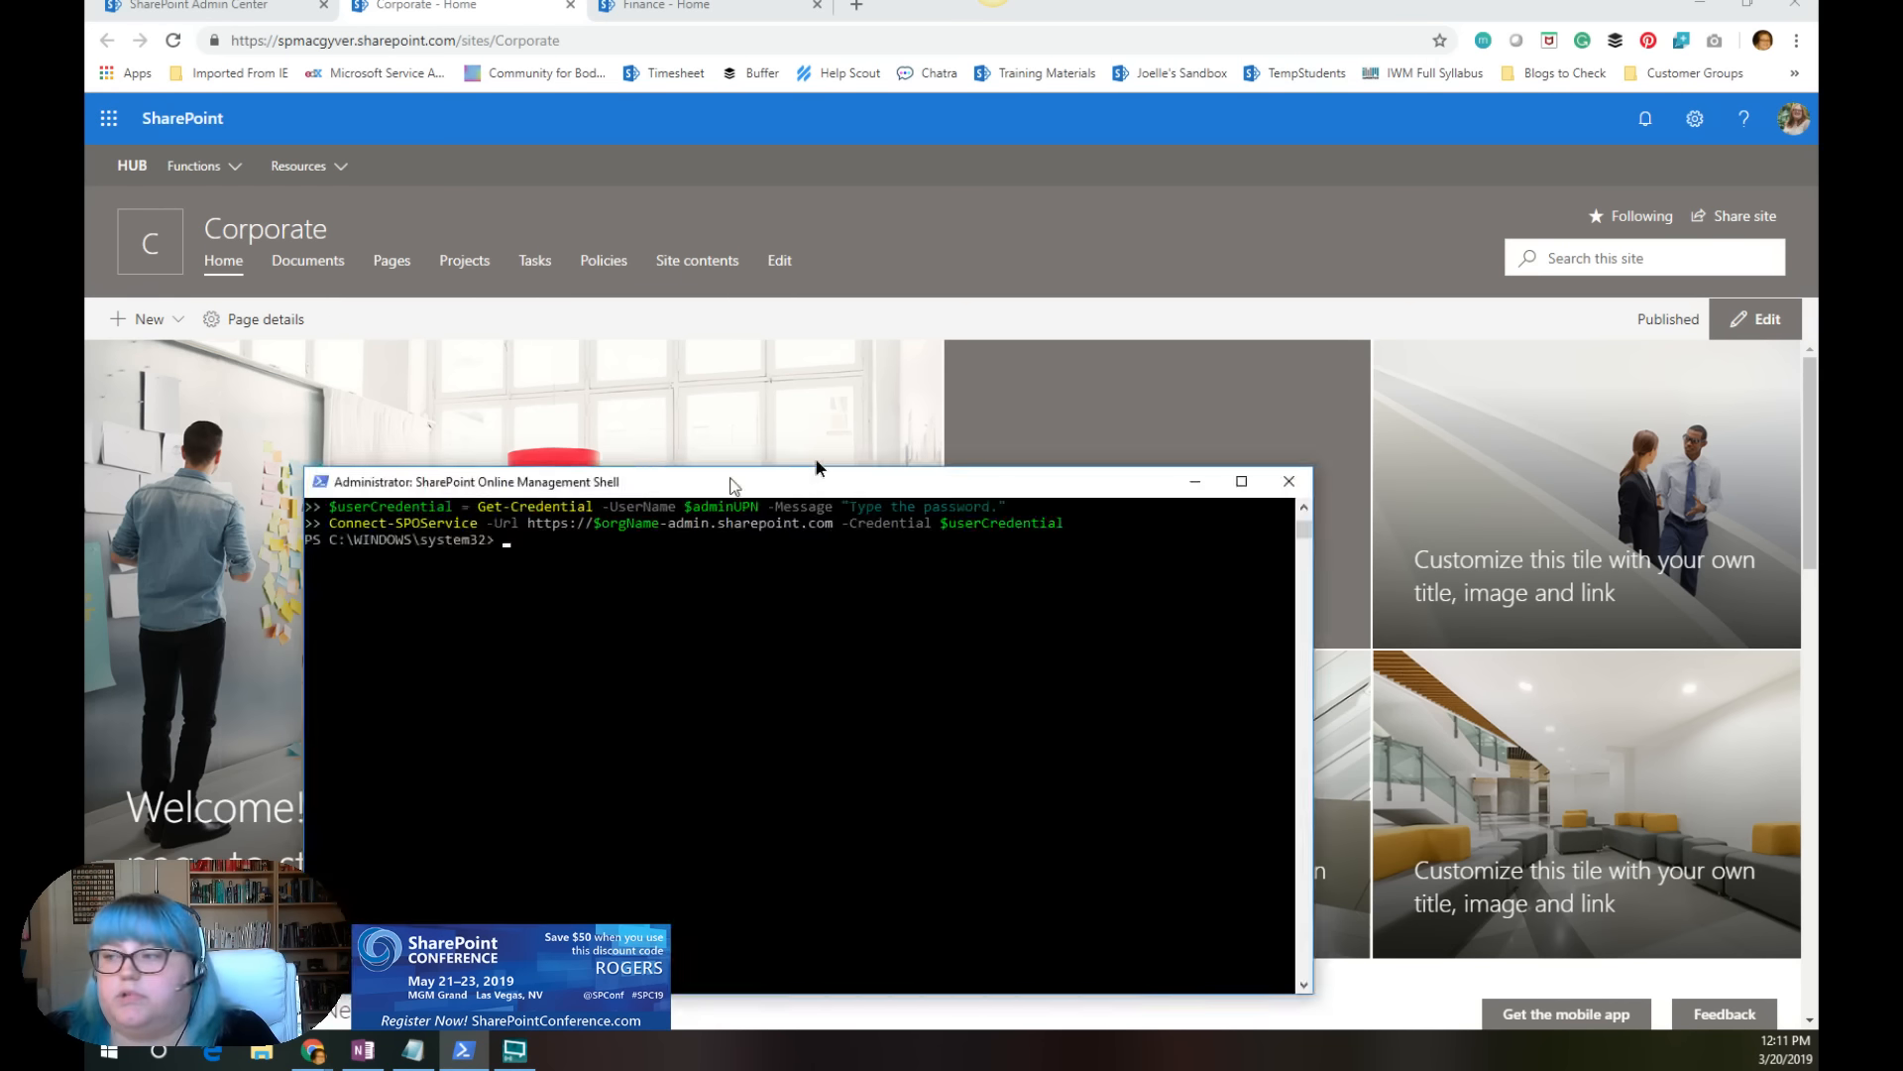
pyautogui.moveTo(815, 460); pyautogui.dragTo(841, 178)
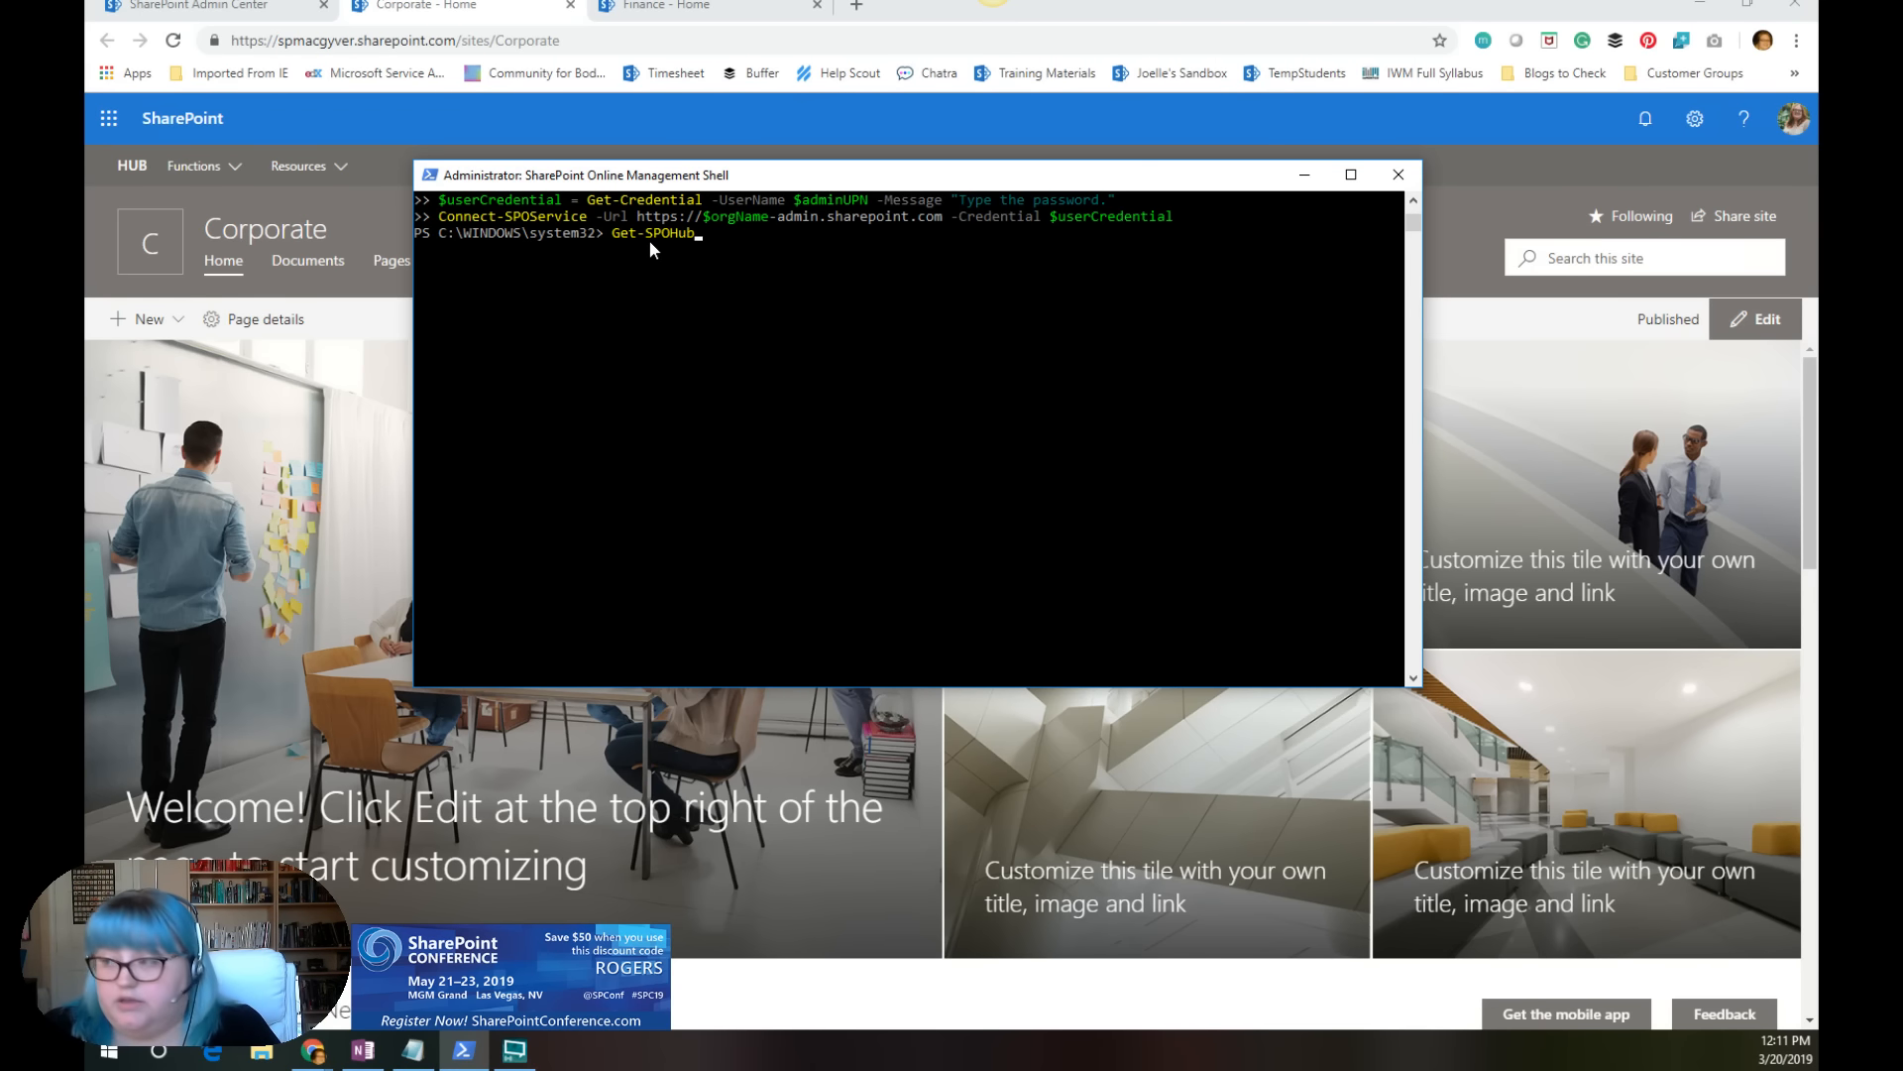
pyautogui.write('ite')
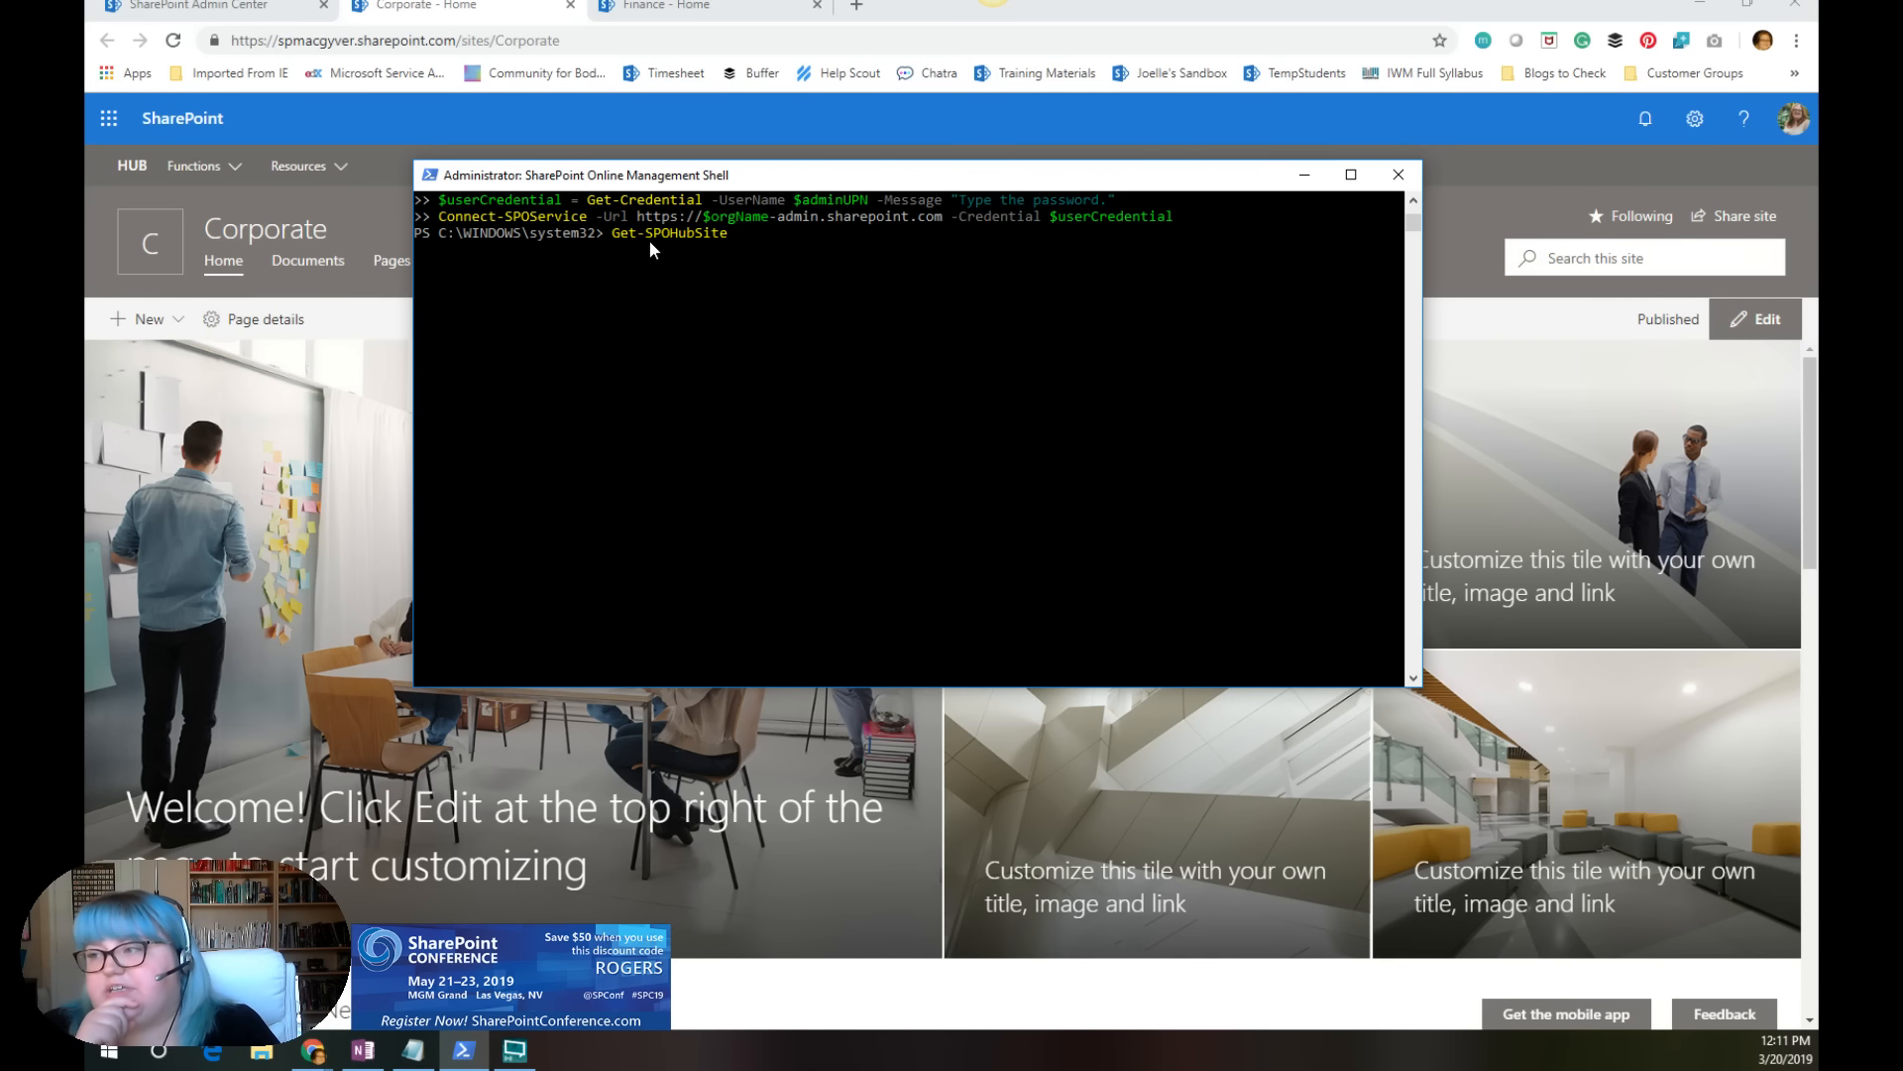
pyautogui.press('Return')
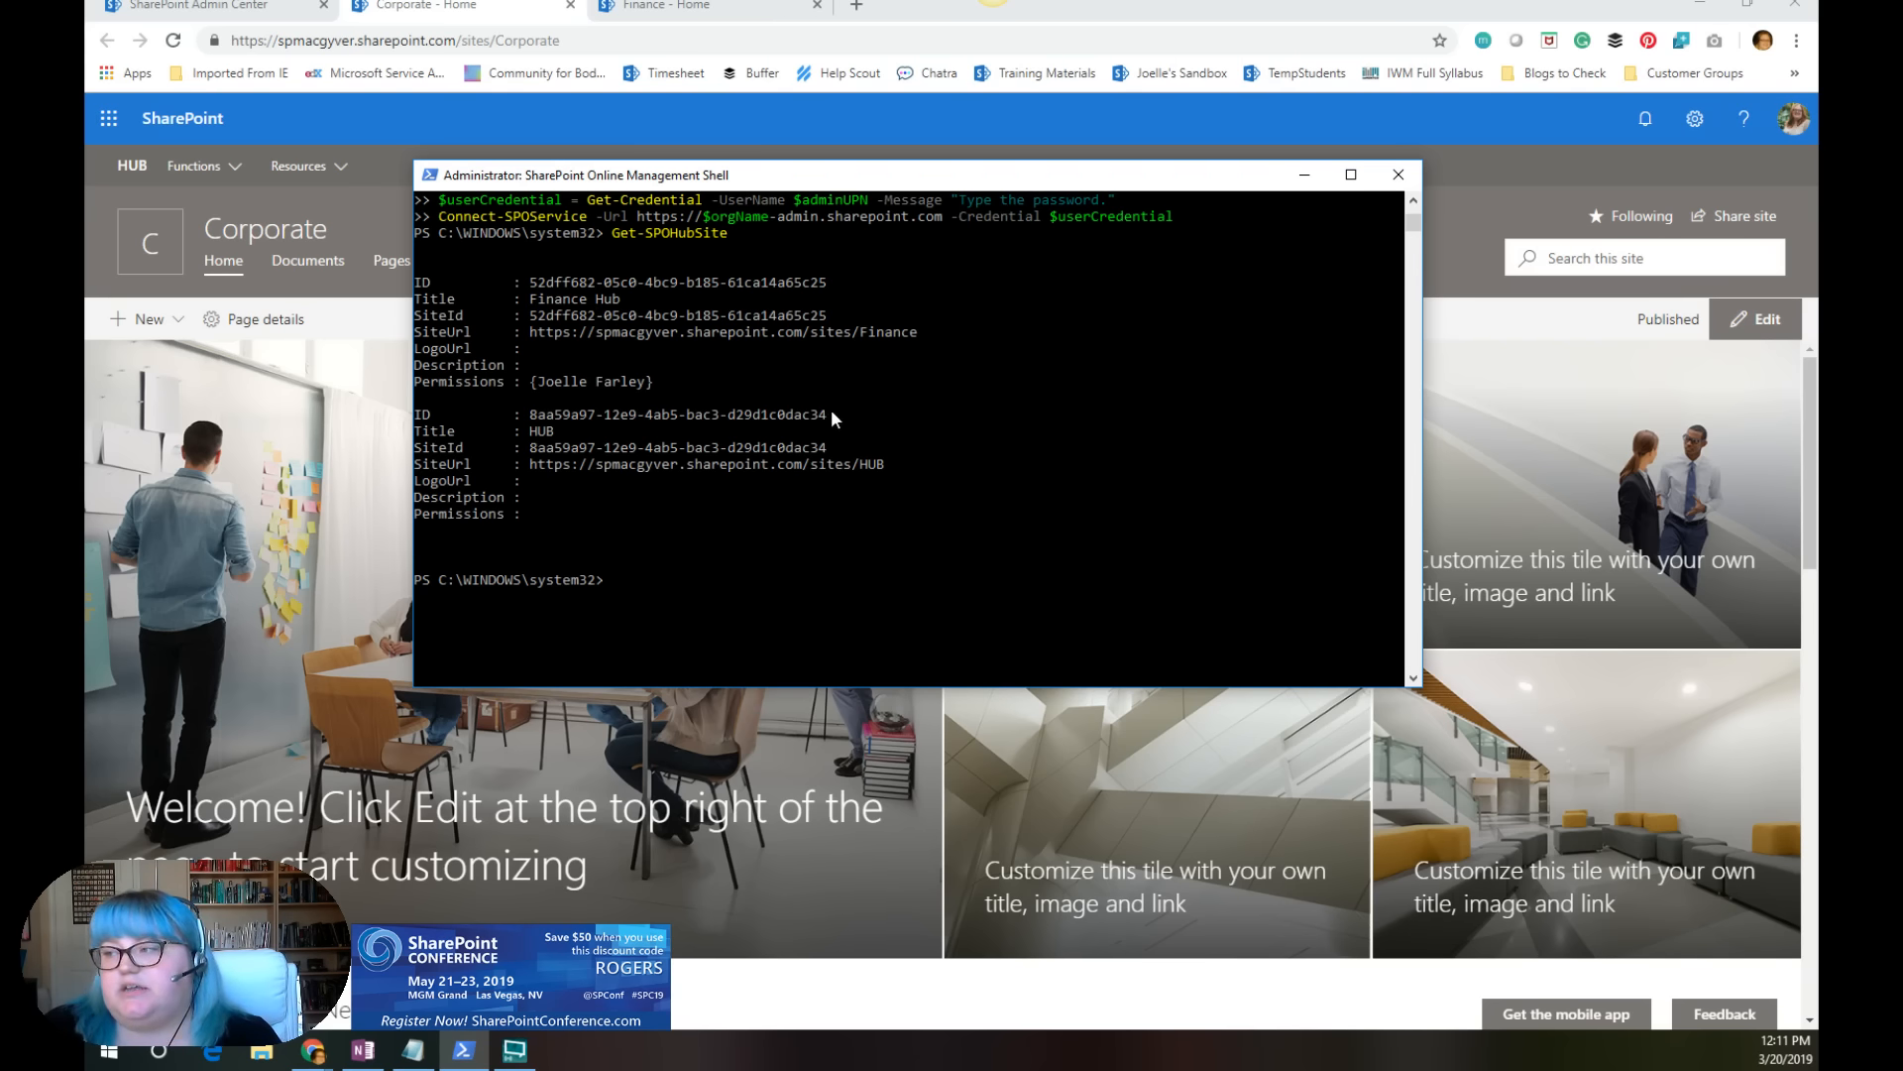
pyautogui.moveTo(824, 409); pyautogui.dragTo(531, 416)
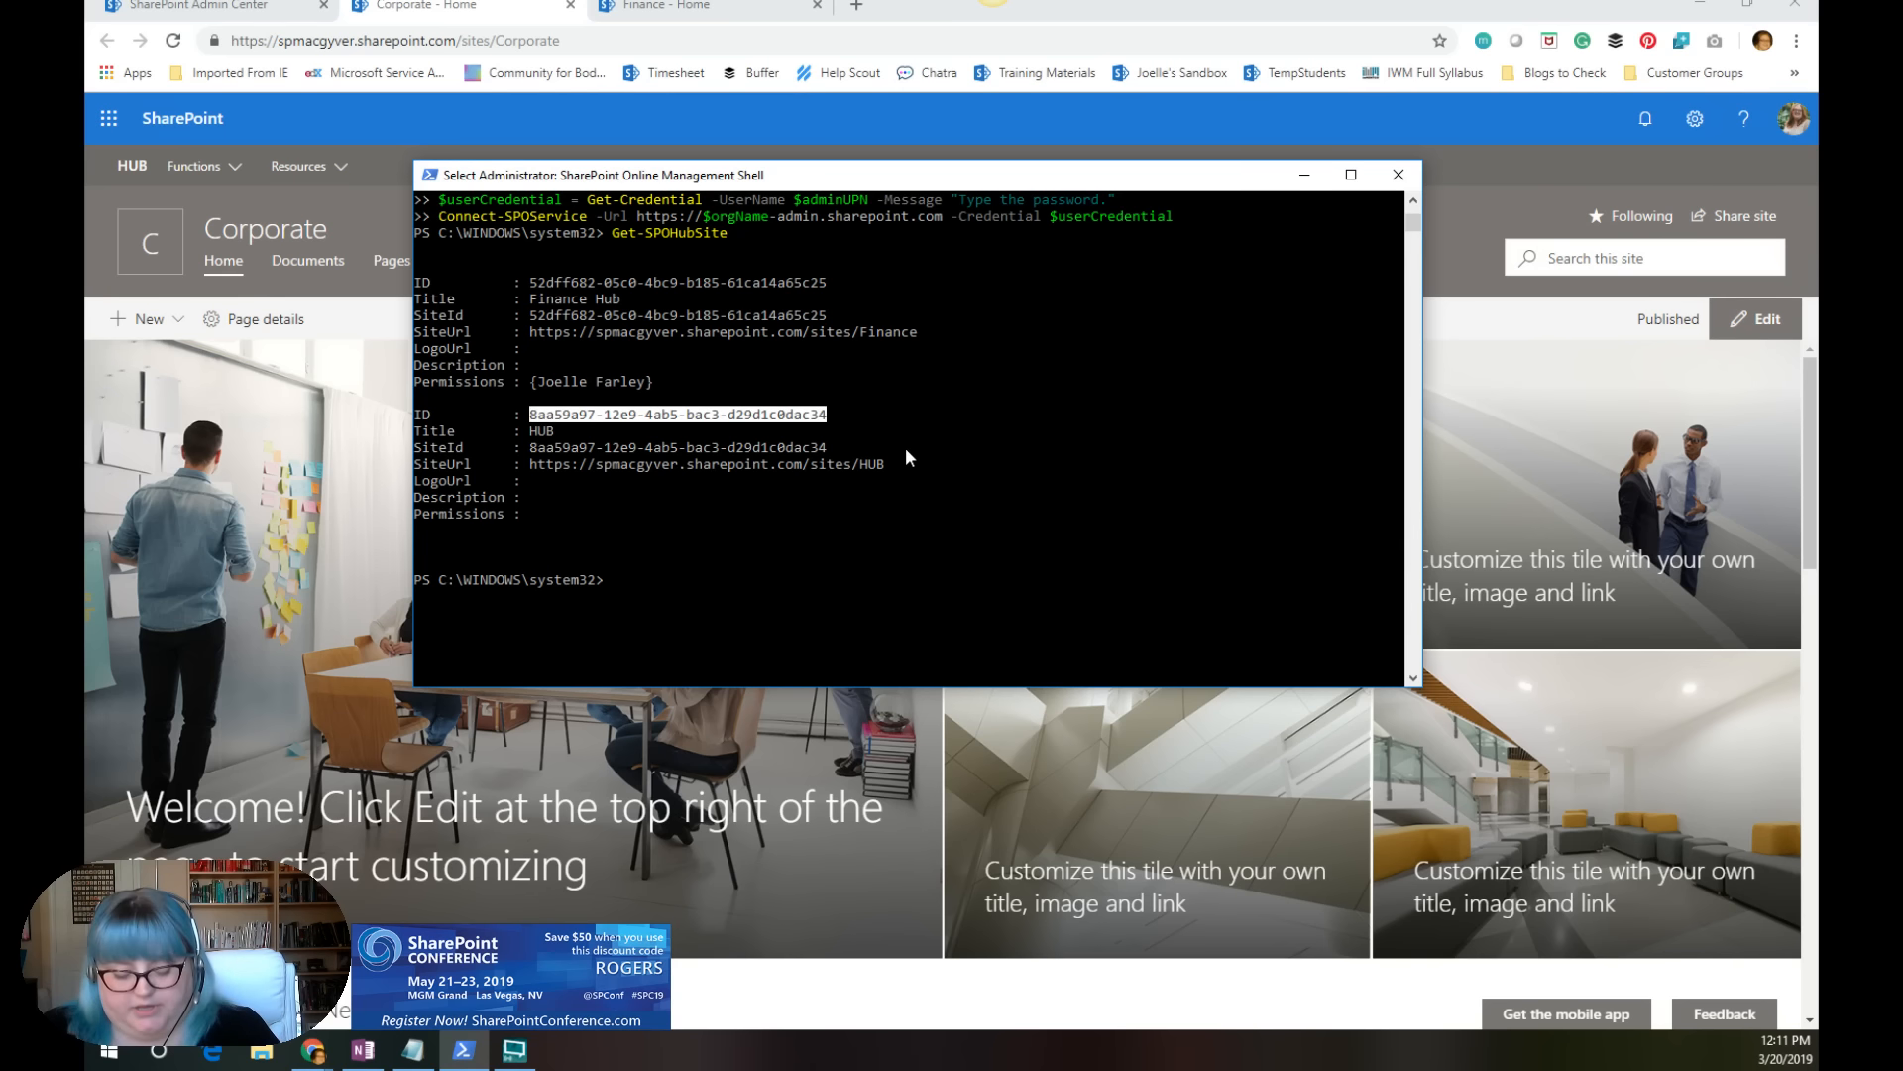
pyautogui.hotkey('ctrl', 'c')
# Step: Move the shell window out of the way and bring the Power Hour Hub Site Design.ps1 script in Notepad into view
pyautogui.hotkey('alt', 'Tab')
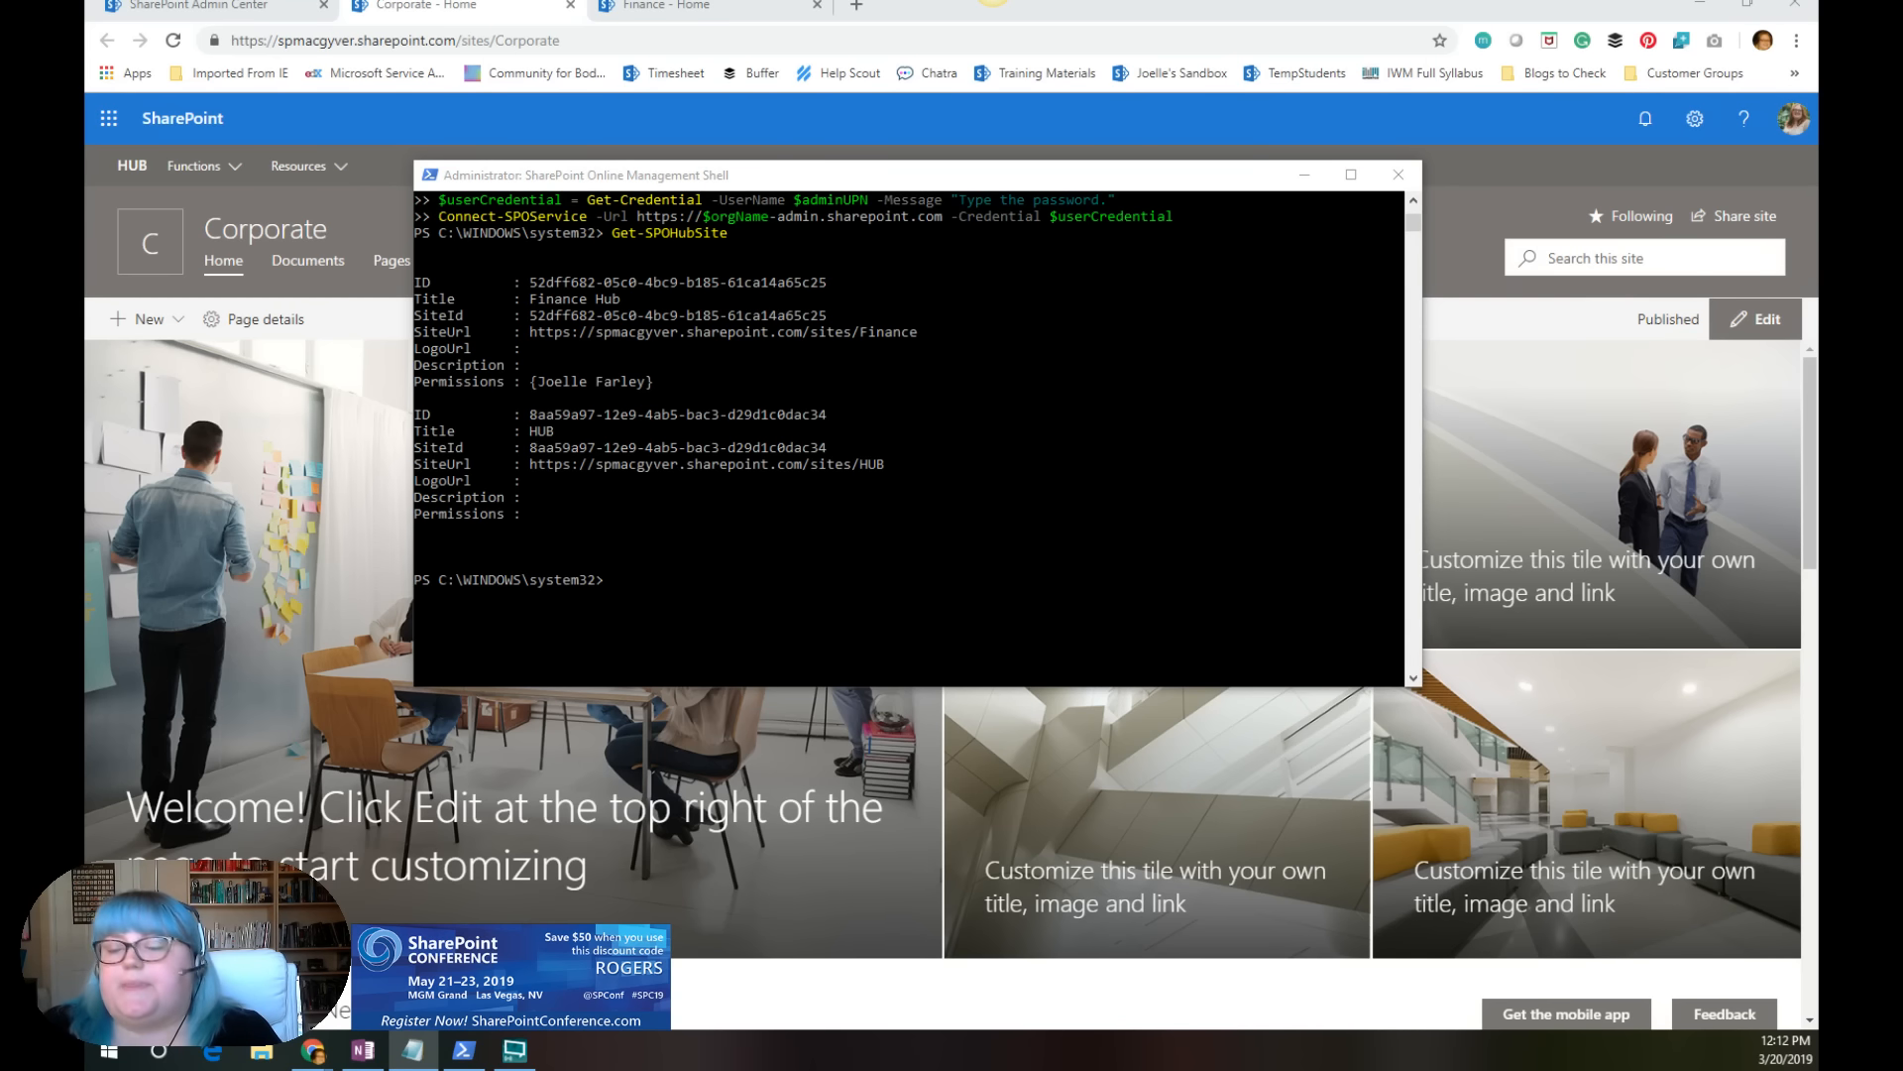
pyautogui.hotkey('alt', 'Tab')
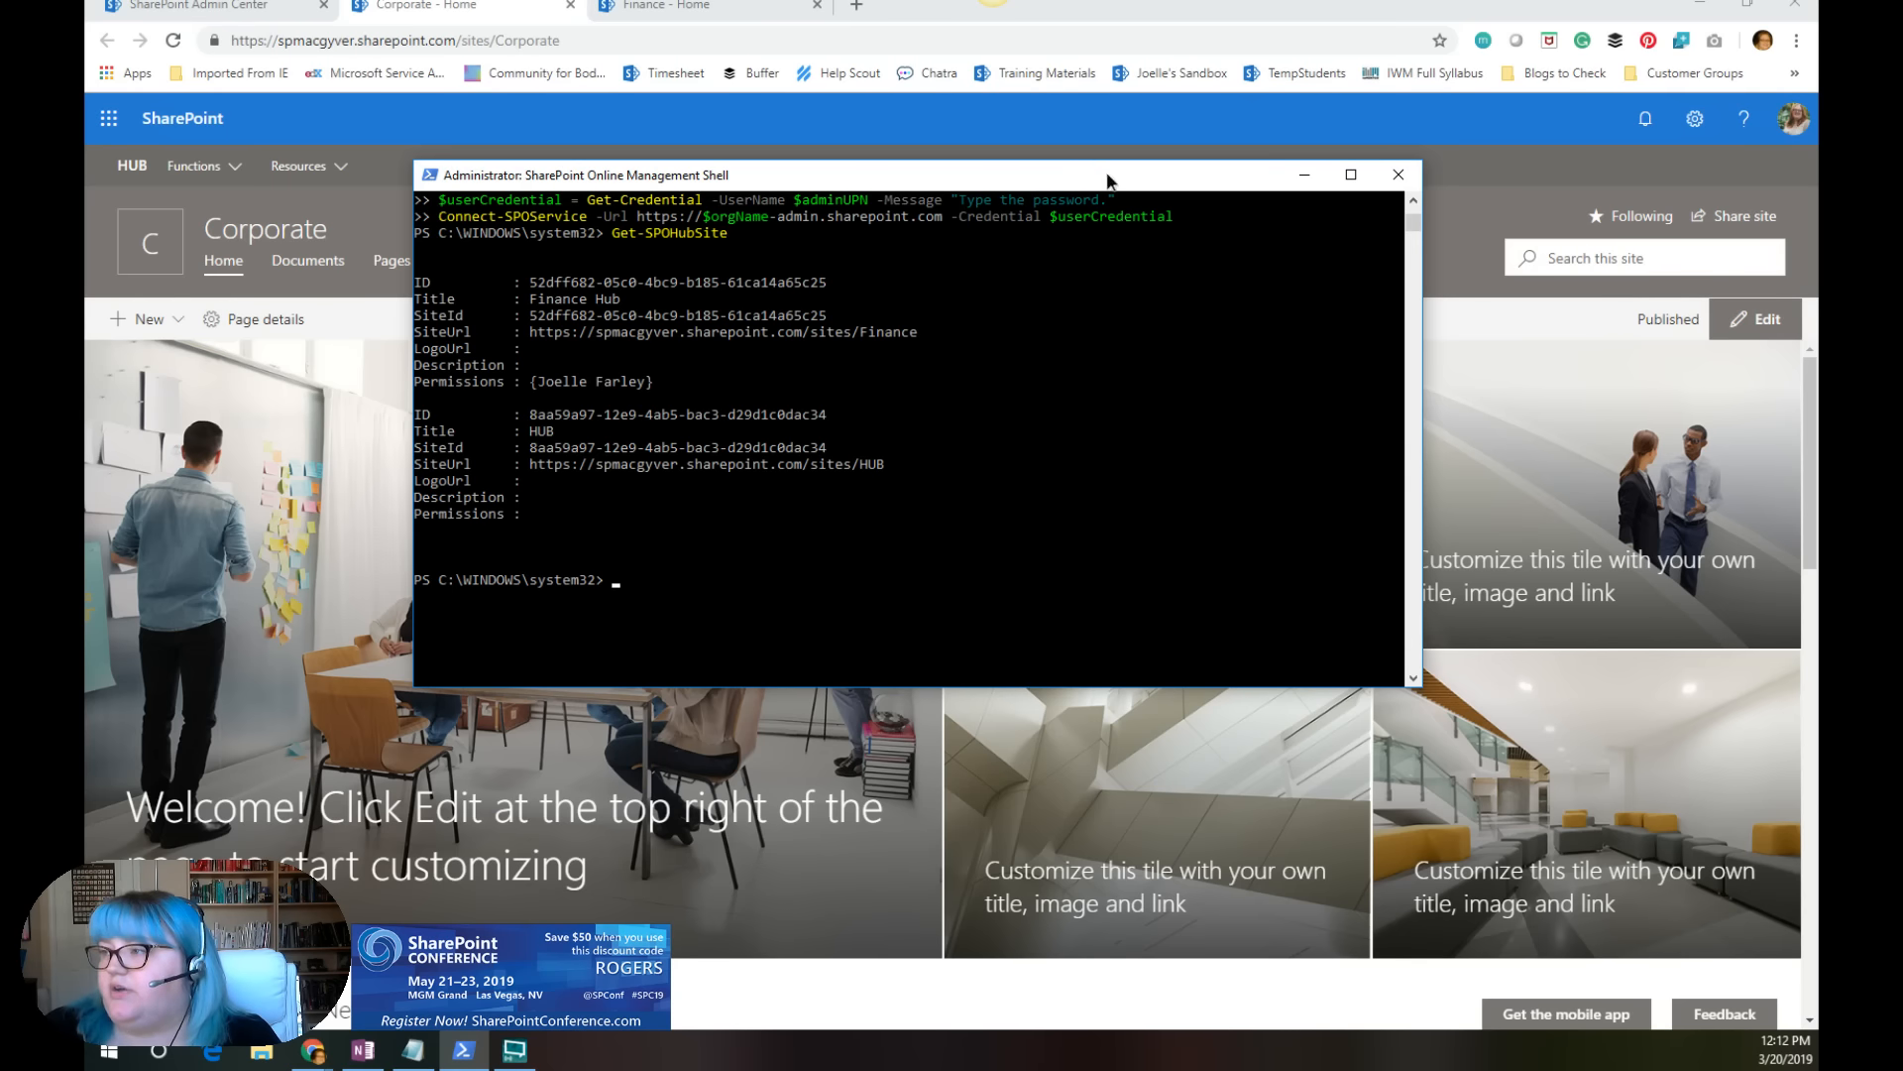
pyautogui.moveTo(1110, 180); pyautogui.dragTo(1818, 180)
pyautogui.hotkey('alt', 'Tab')
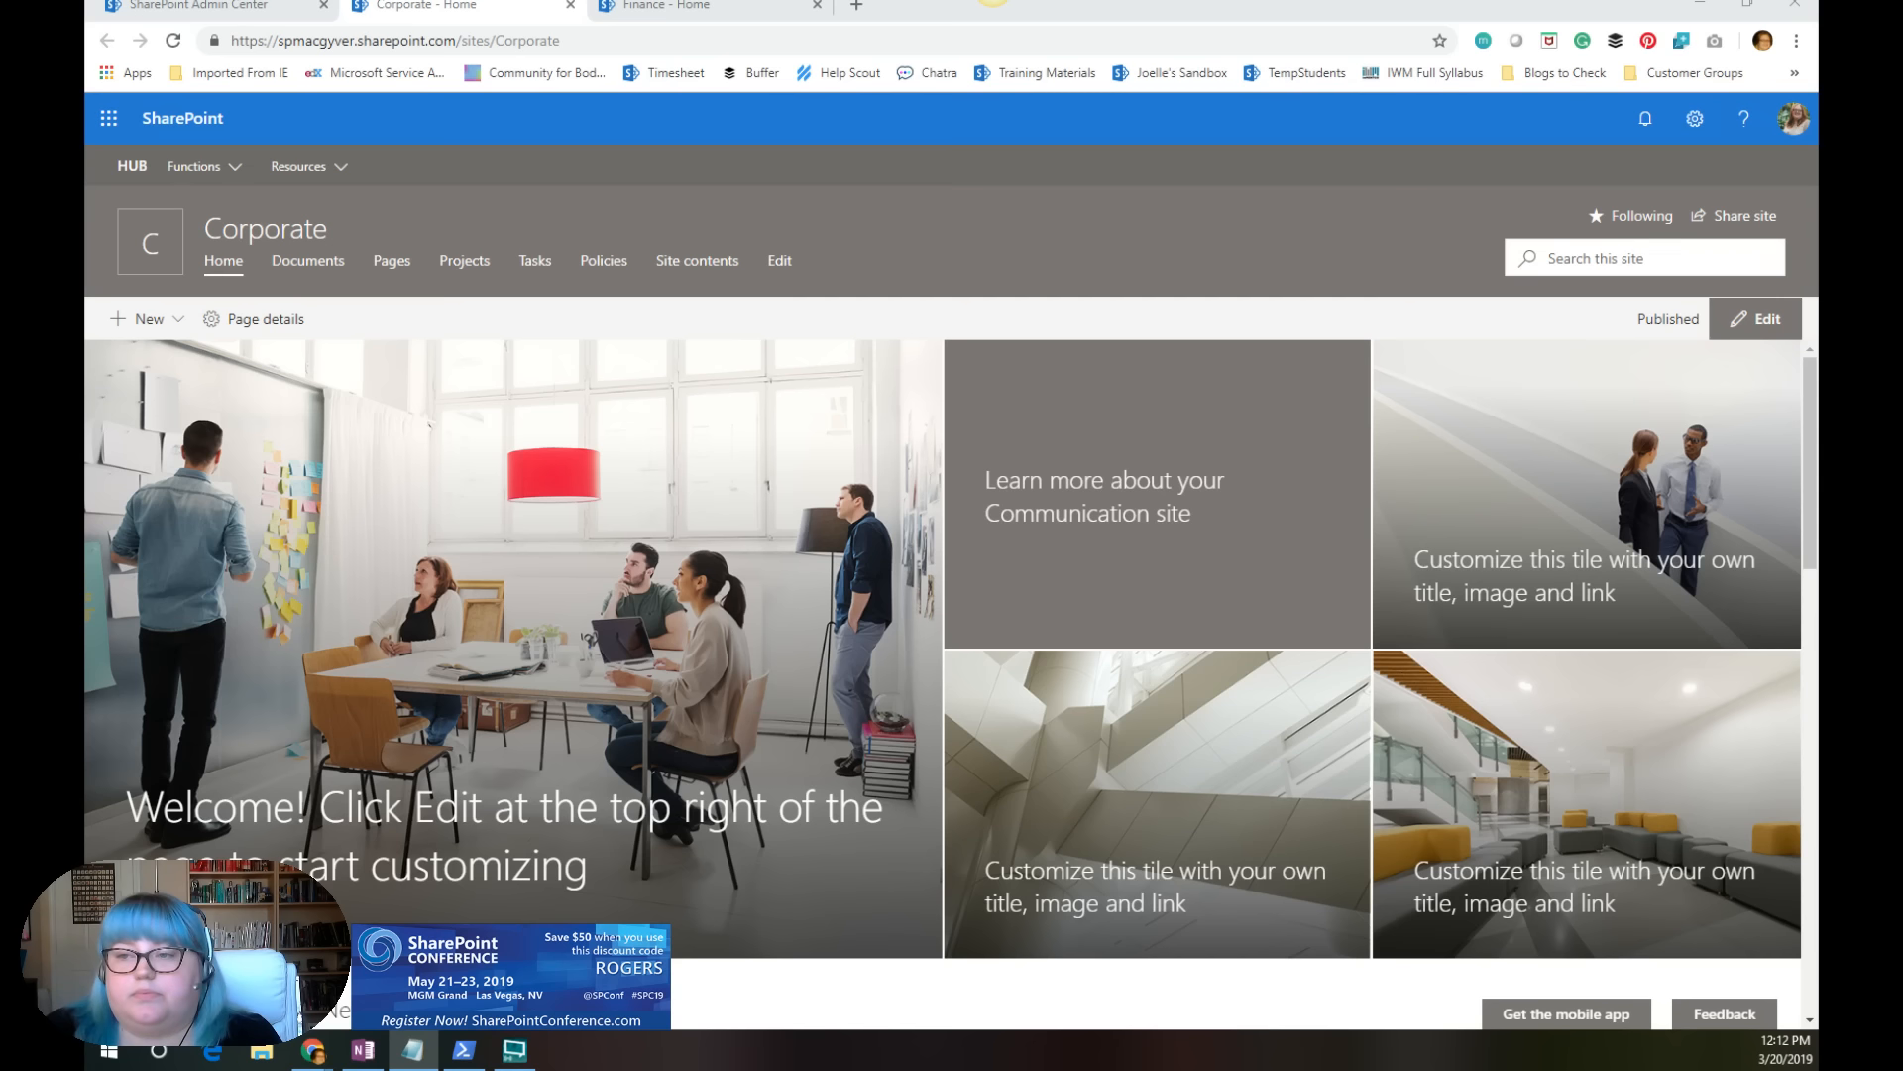
pyautogui.moveTo(85, 317); pyautogui.dragTo(1310, 125)
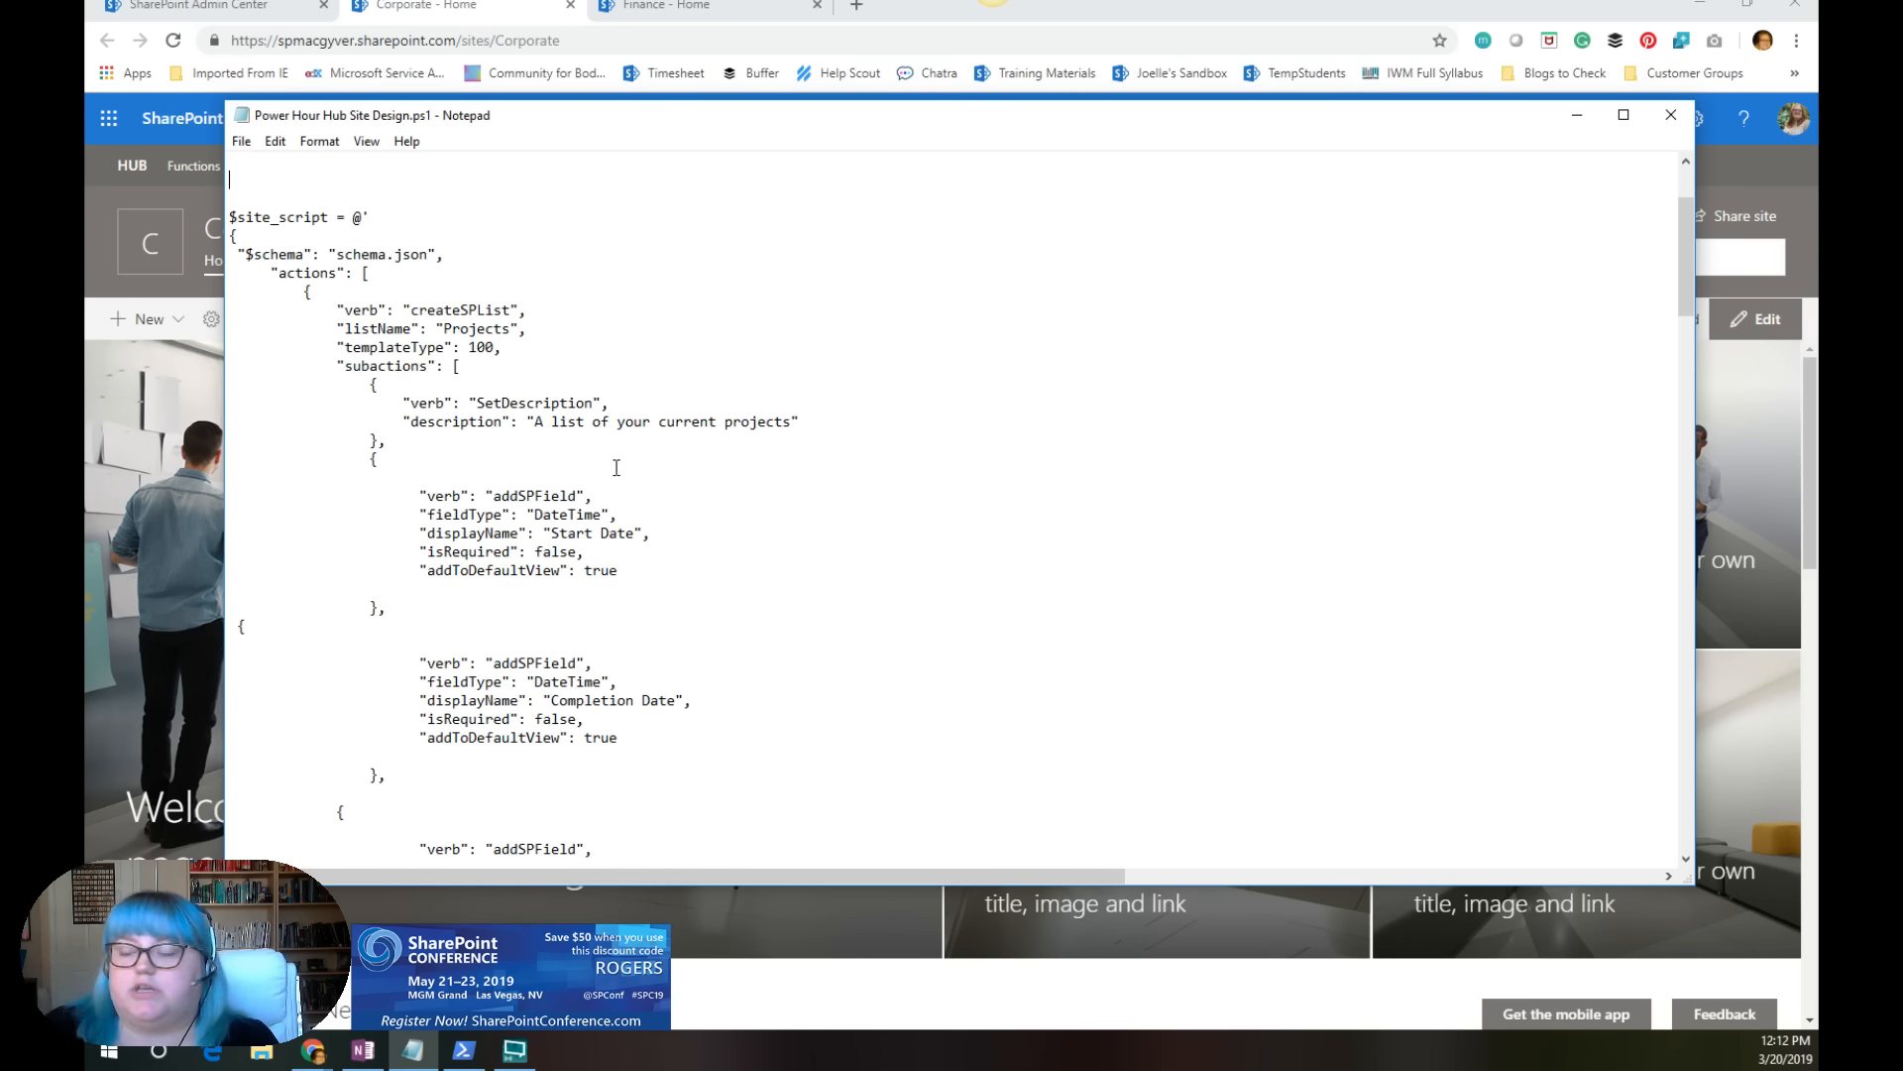
# Step: Review the site script through to its joinHubSite action and highlight that block including the hubSiteId
pyautogui.scroll(-2, 627, 495)
pyautogui.scroll(2, 635, 525)
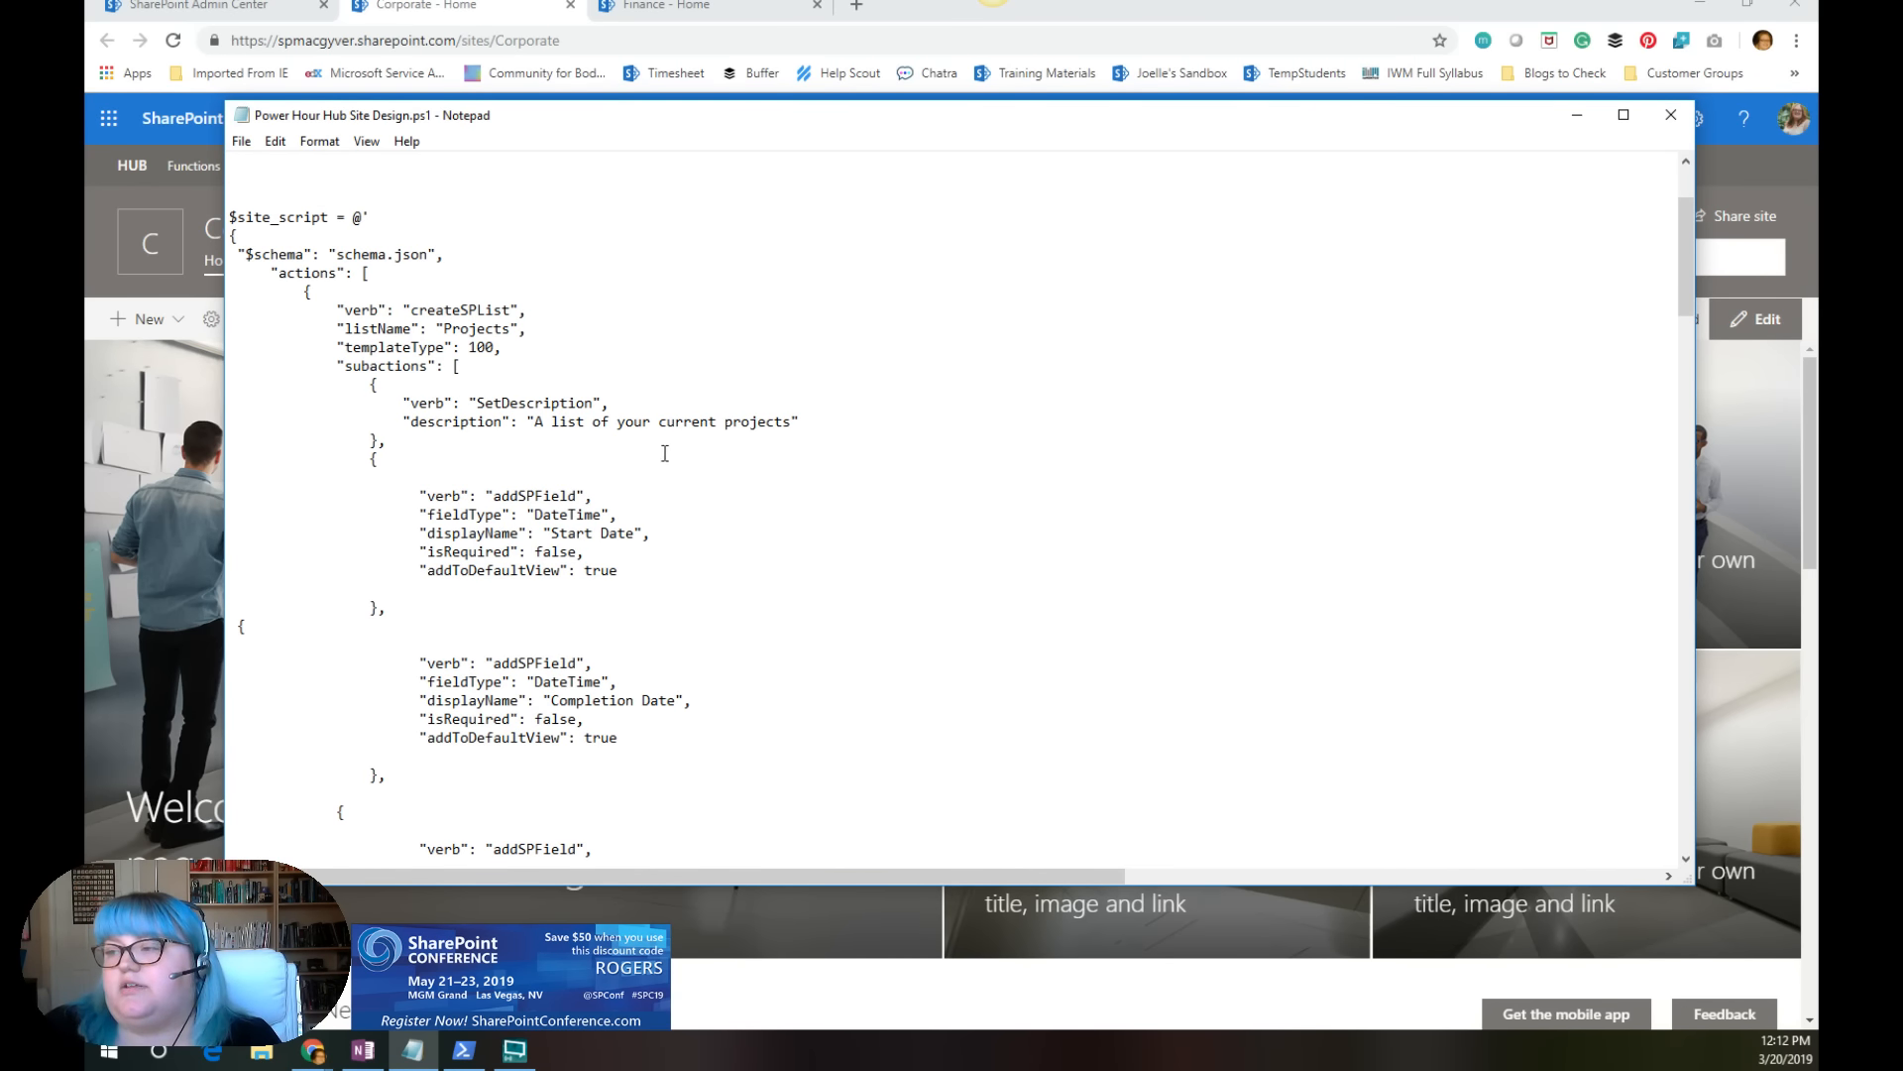
pyautogui.scroll(-15, 666, 453)
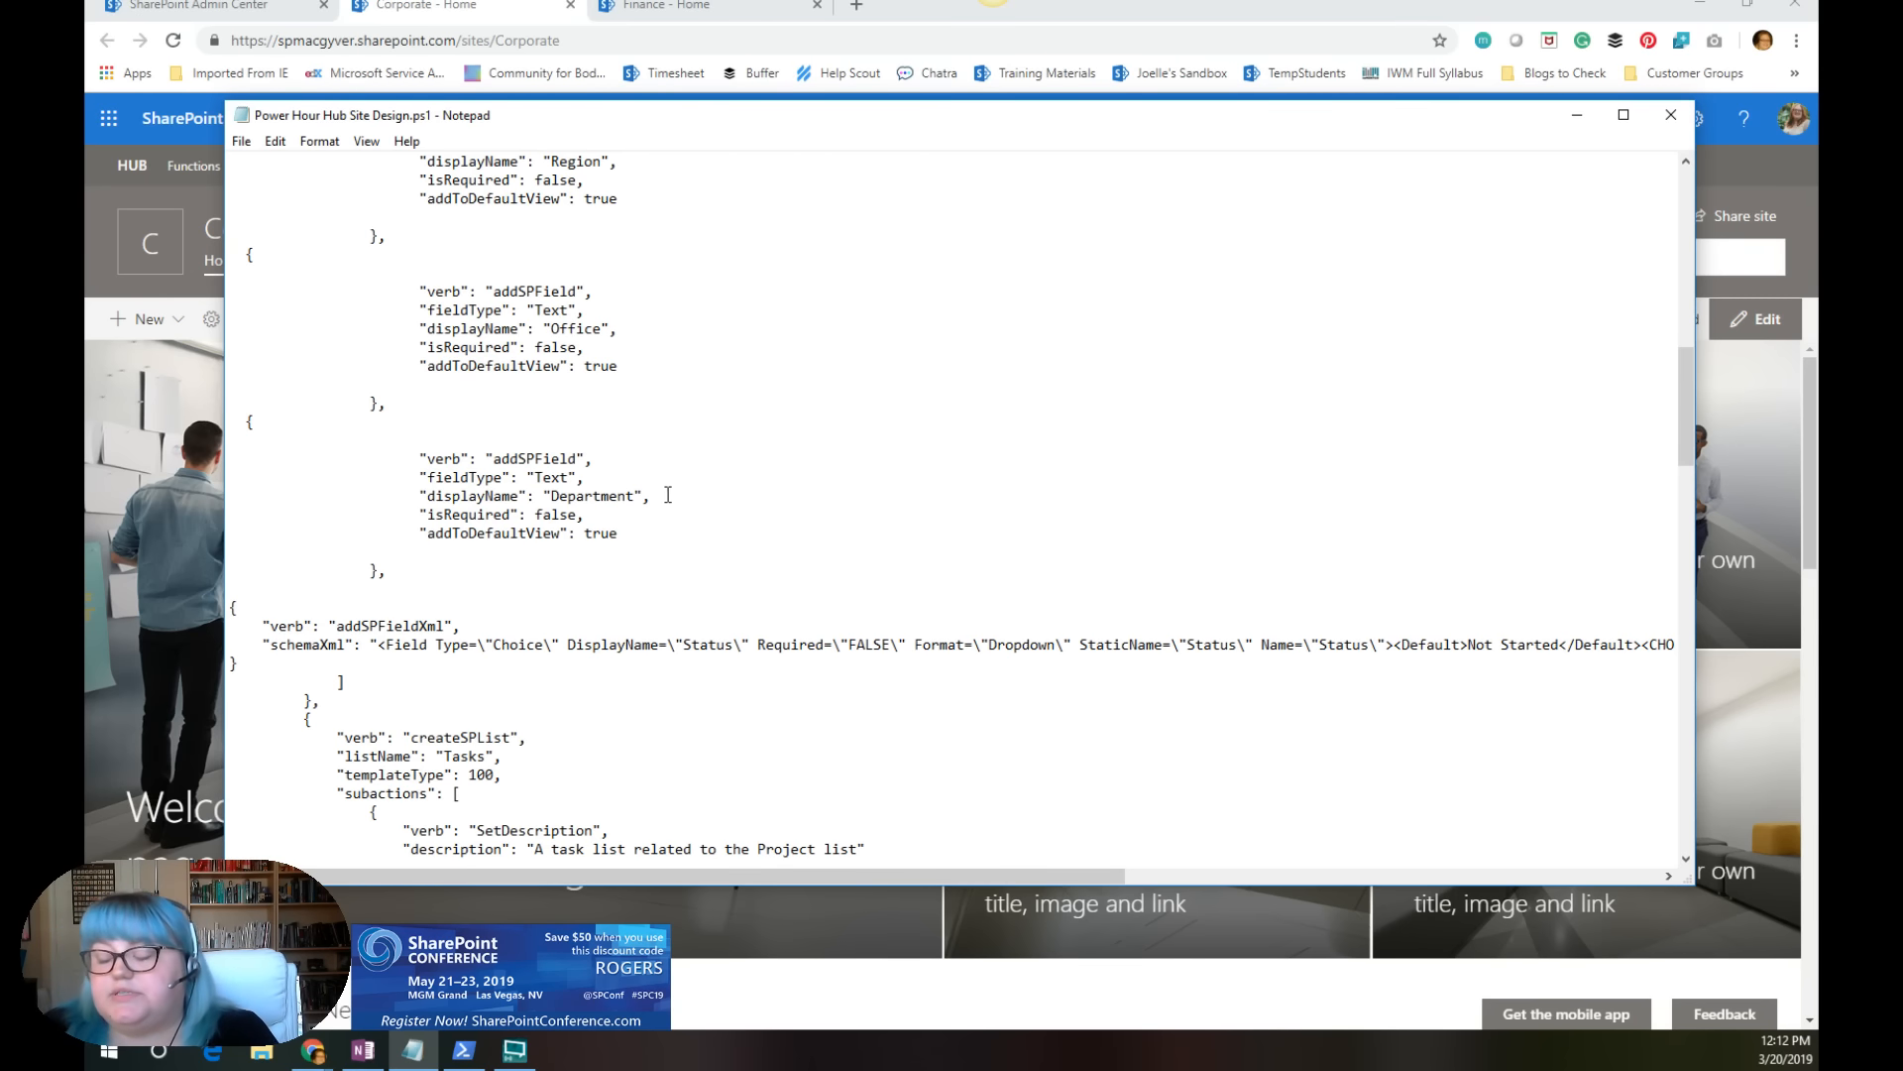
pyautogui.scroll(-6, 664, 496)
pyautogui.scroll(-20, 670, 494)
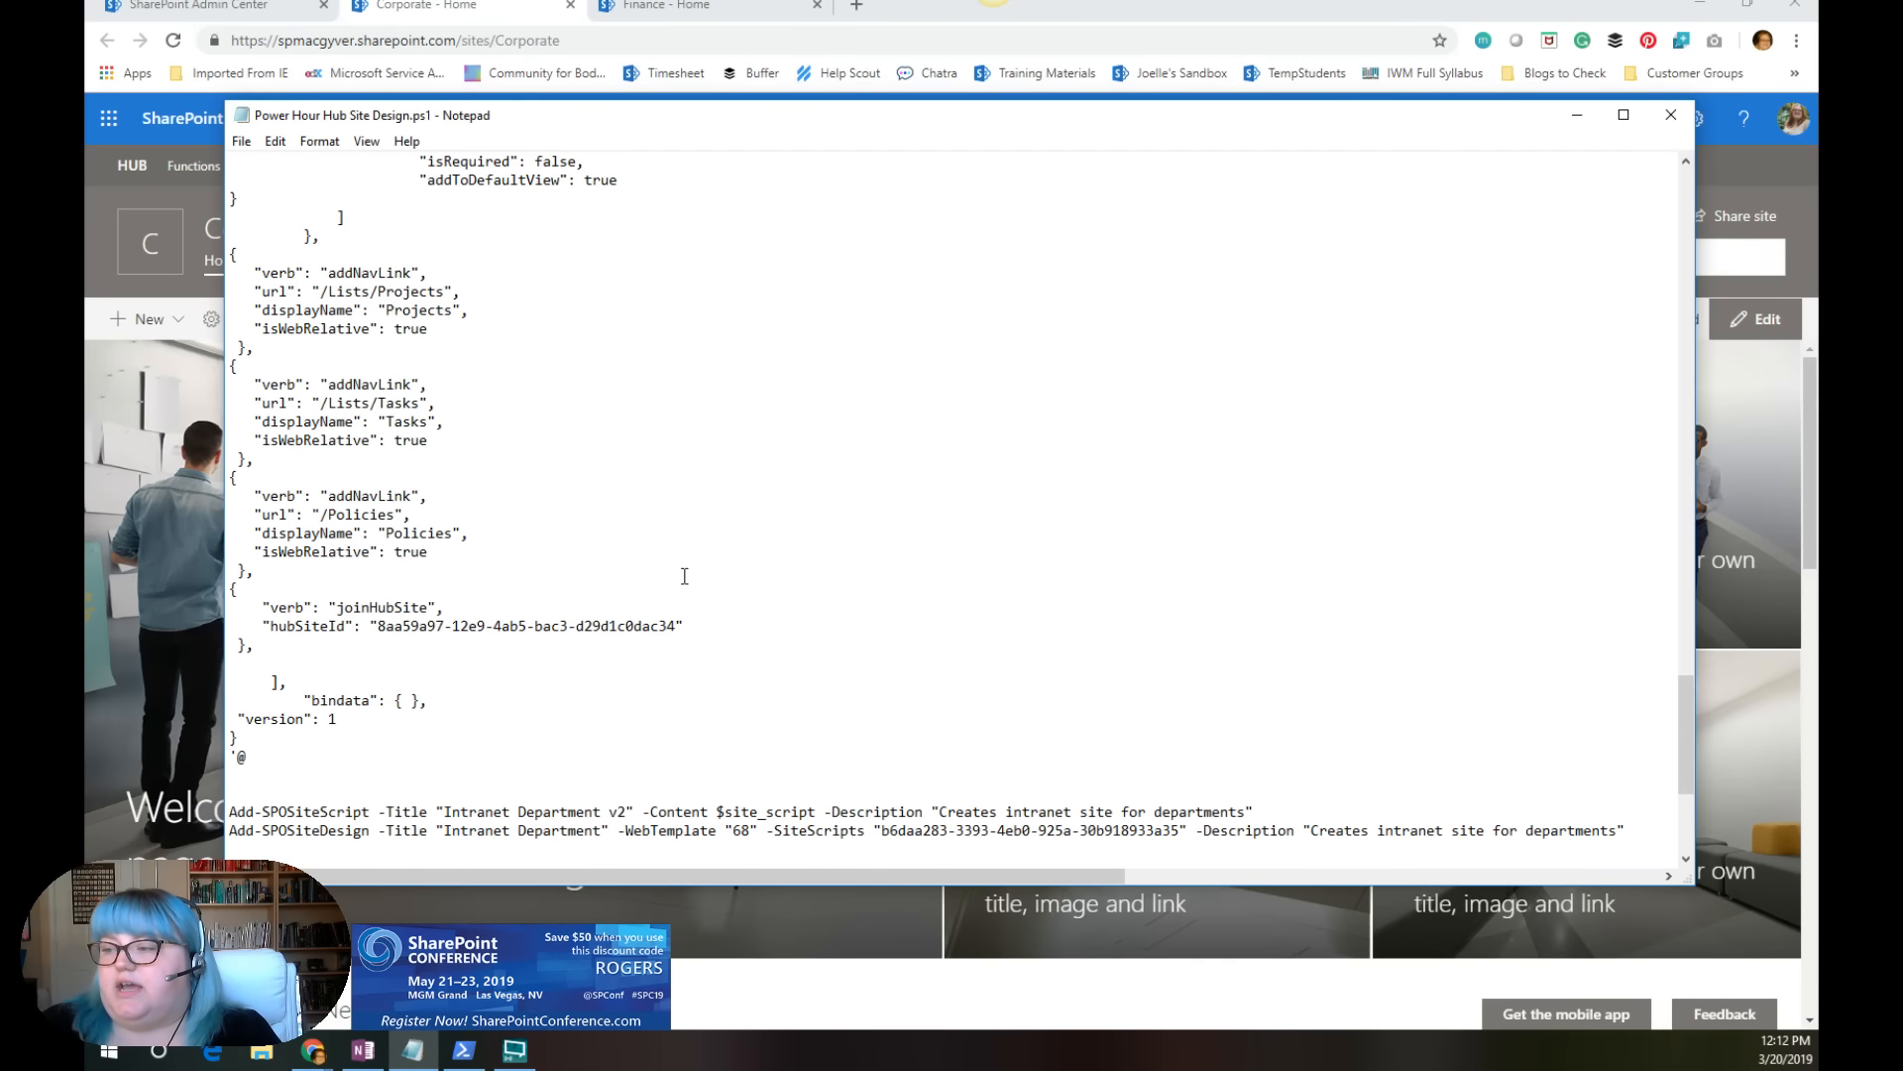
pyautogui.scroll(1, 684, 576)
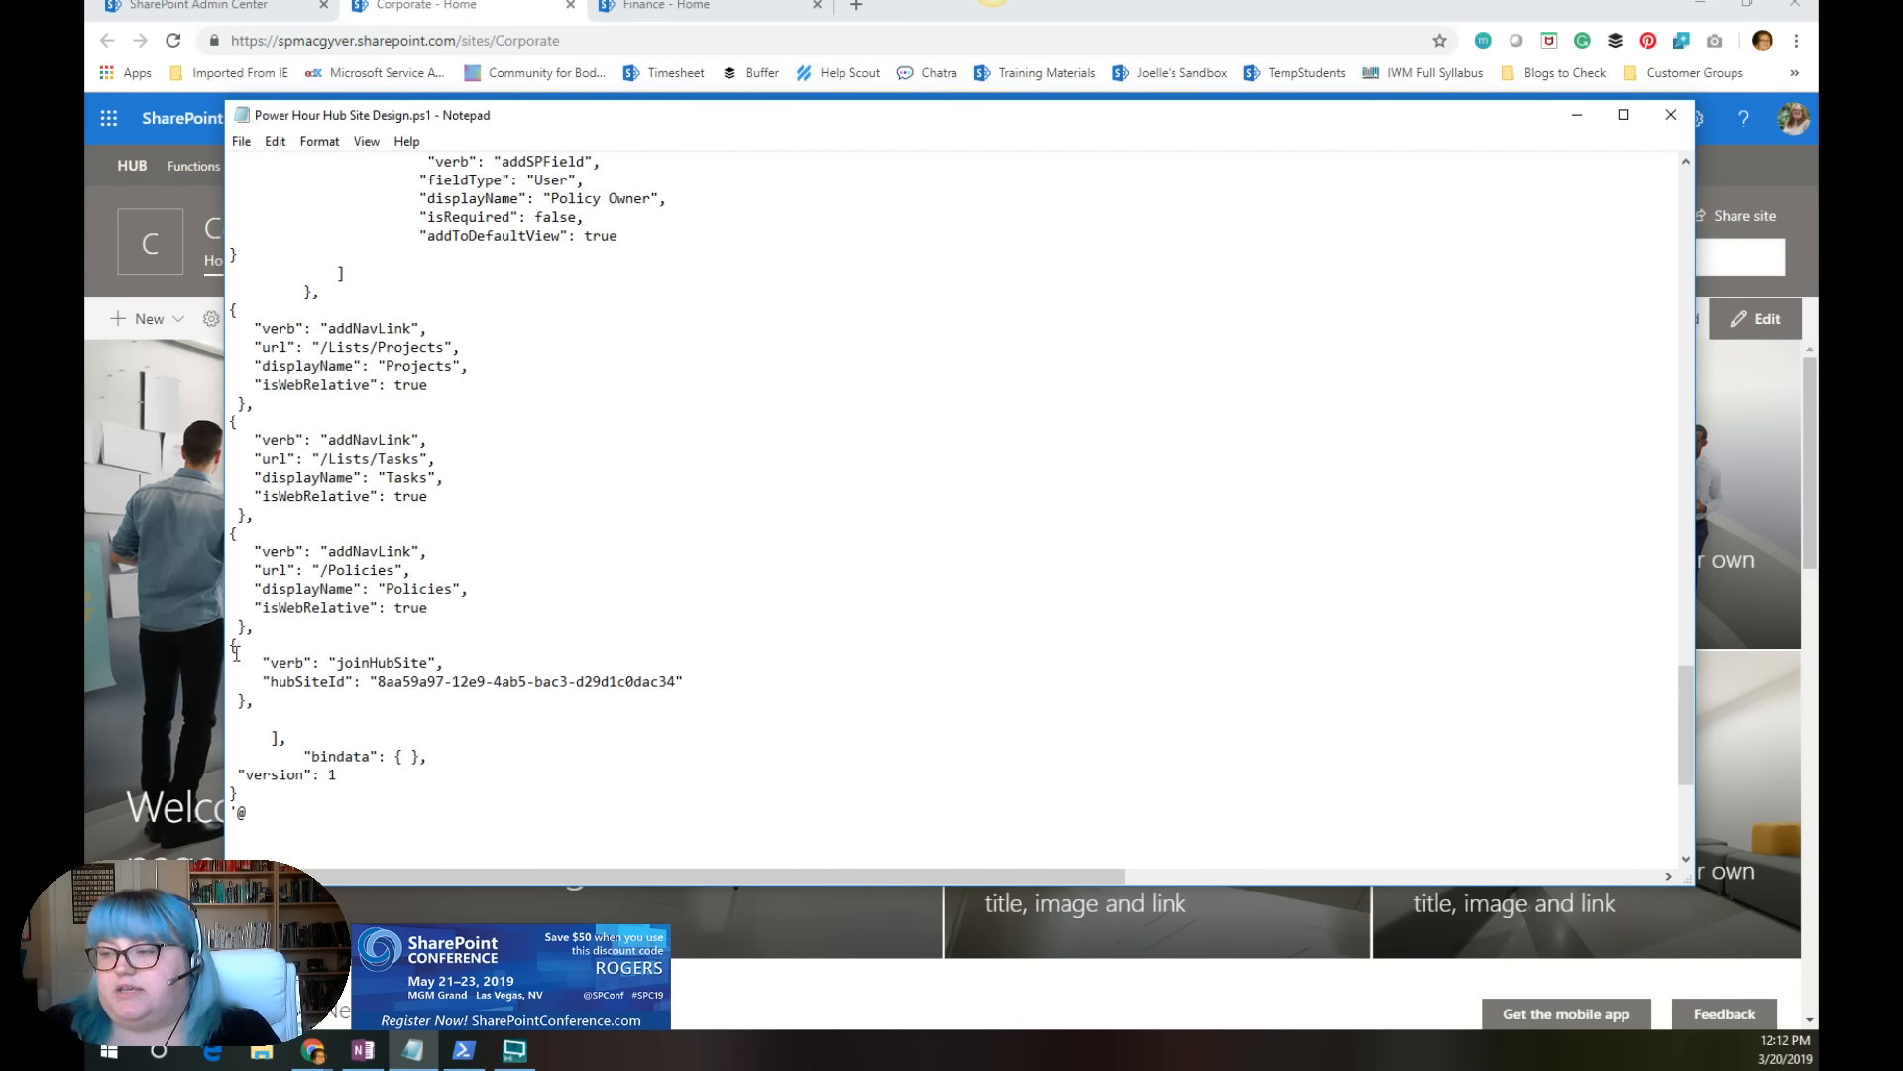
pyautogui.moveTo(233, 646); pyautogui.dragTo(286, 702)
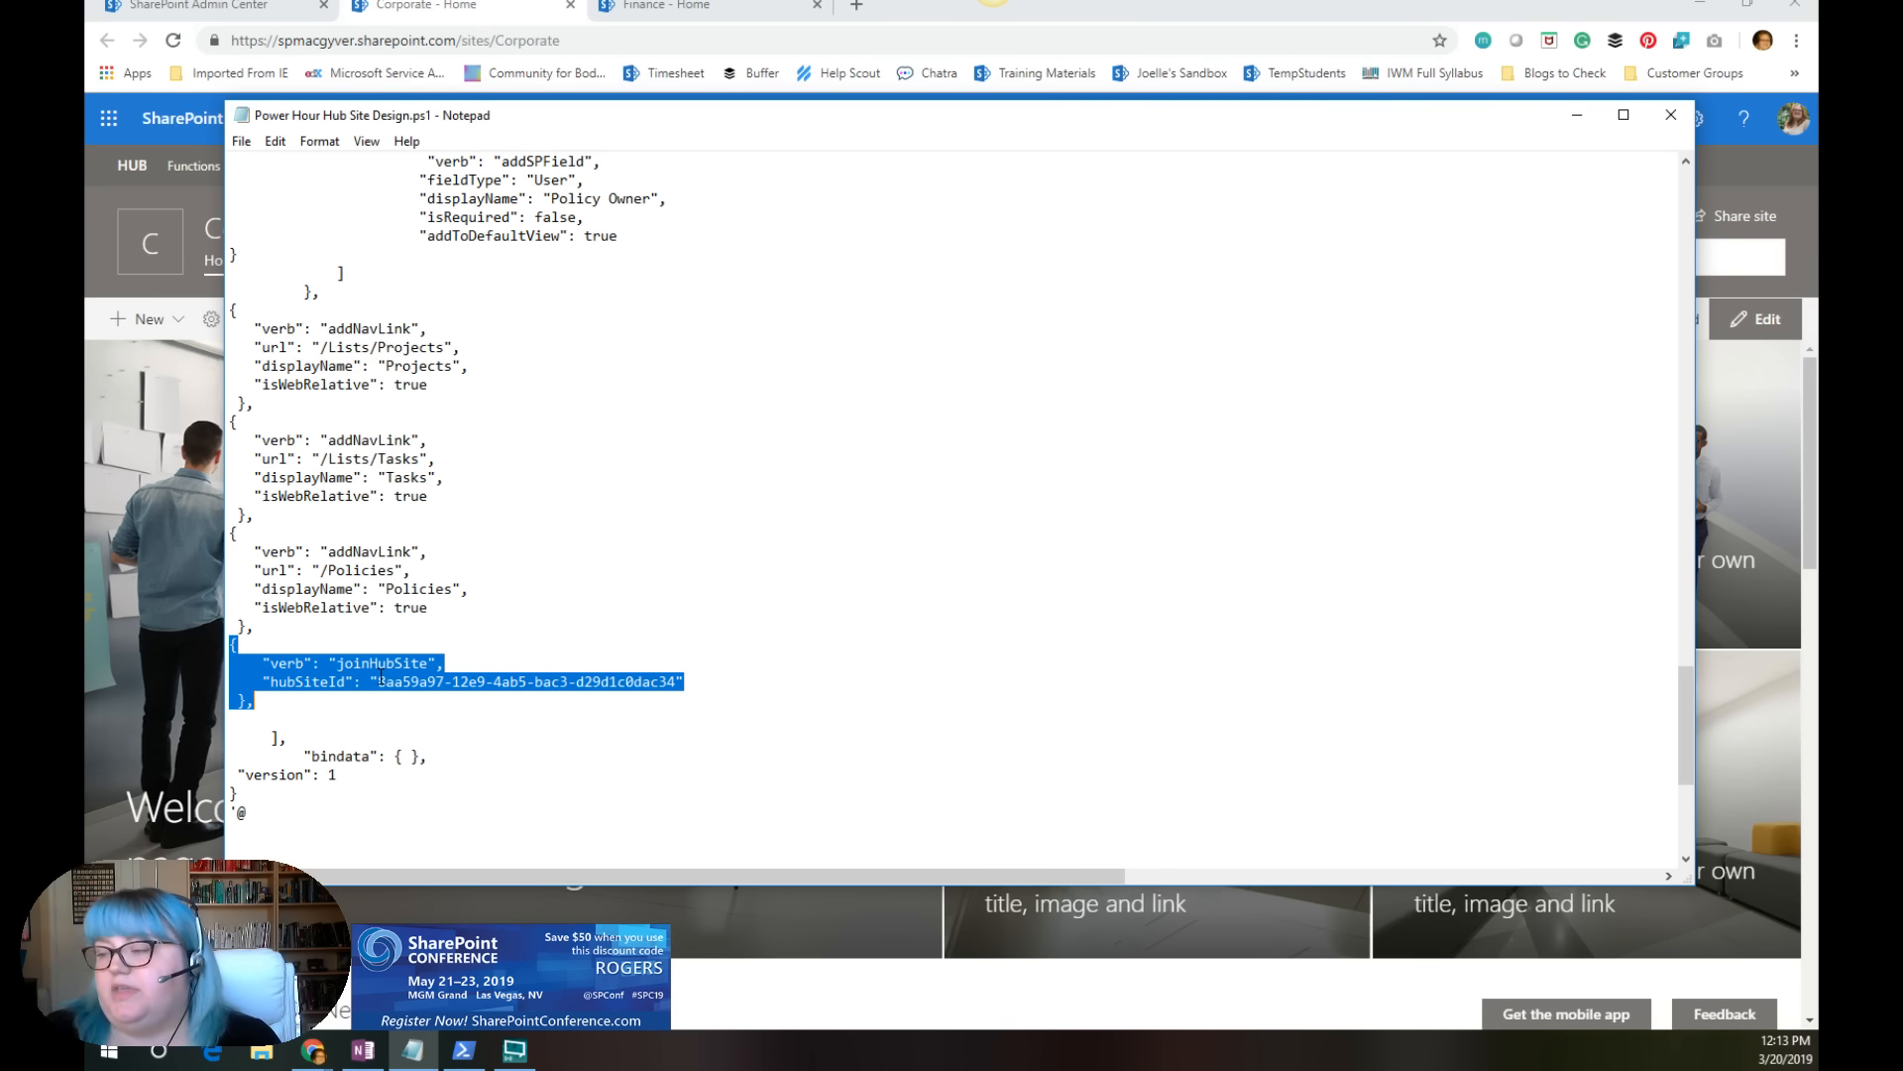
# Step: Switch to SharePoint Online Management Shell and load the site script from Power Hour Hub Site Design.ps1, including its joinHubSite action
pyautogui.moveTo(1280, 123); pyautogui.dragTo(1229, 222)
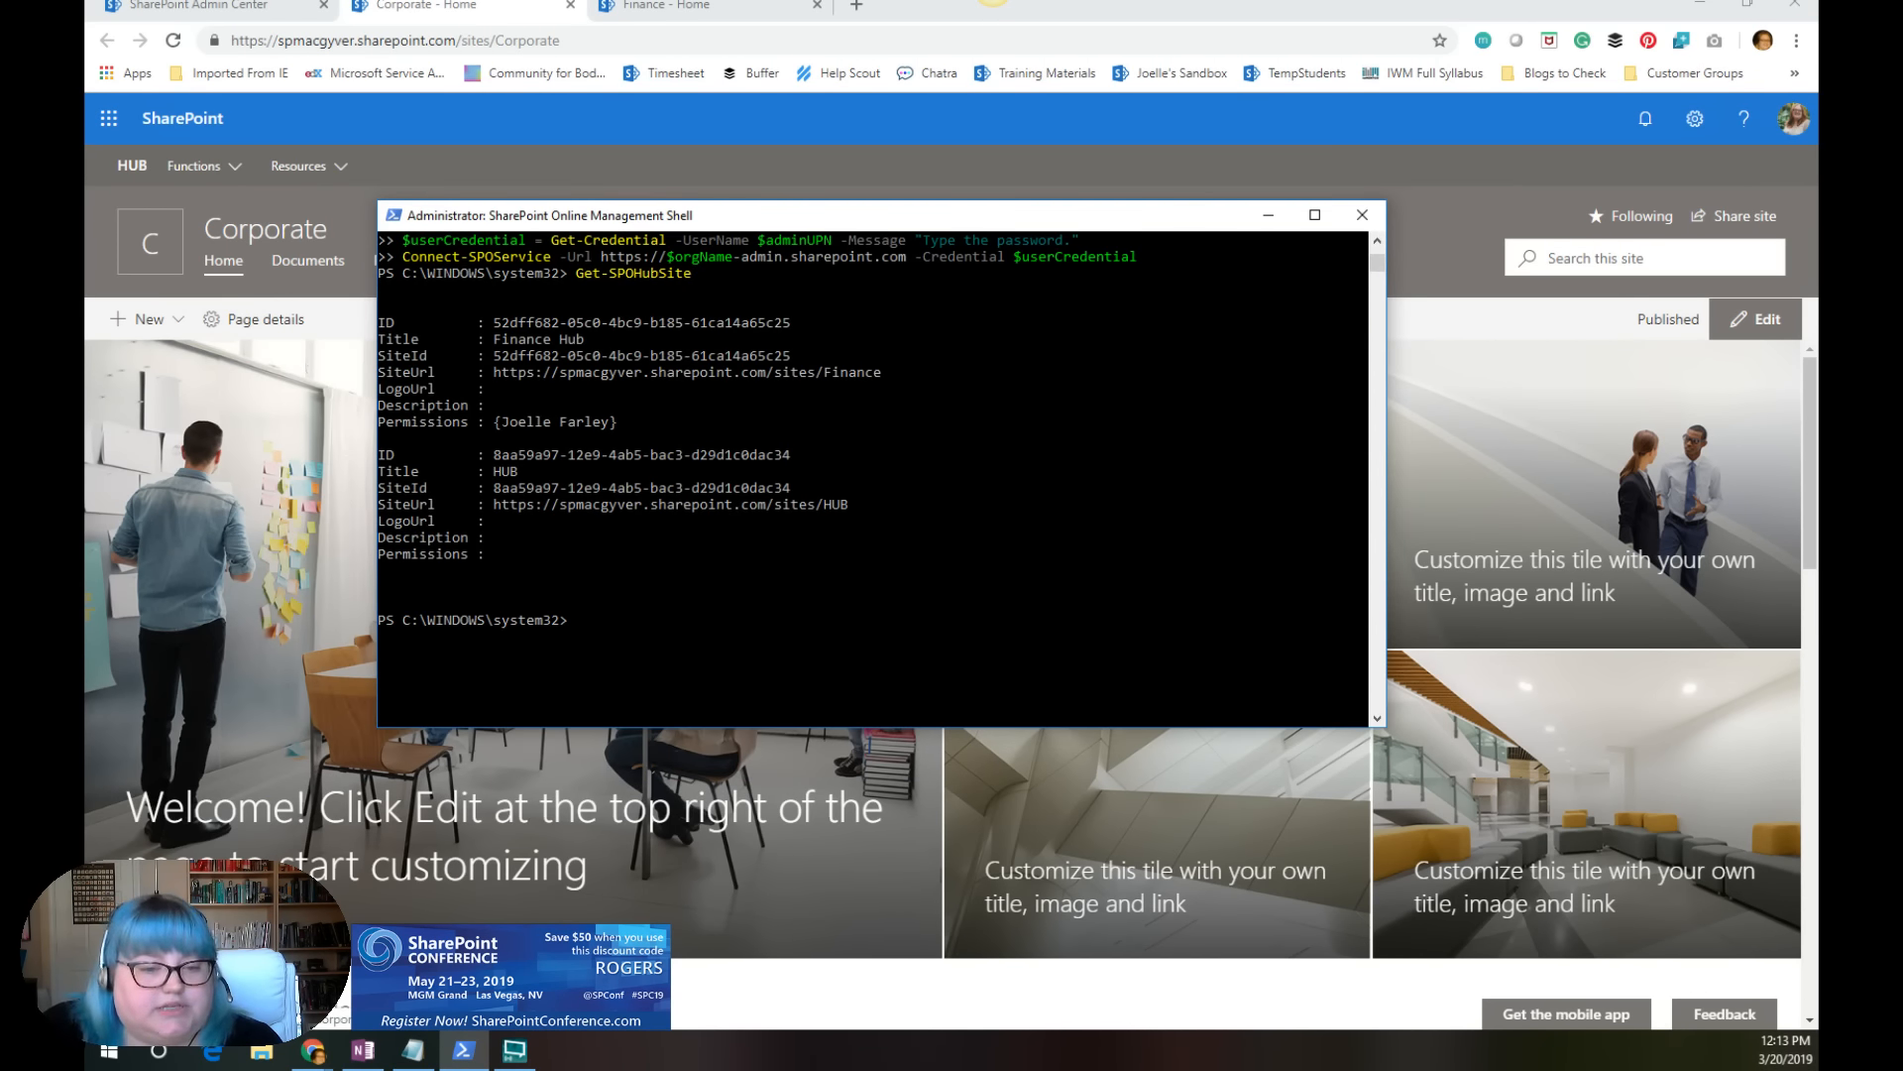
pyautogui.hotkey('alt', 'Tab')
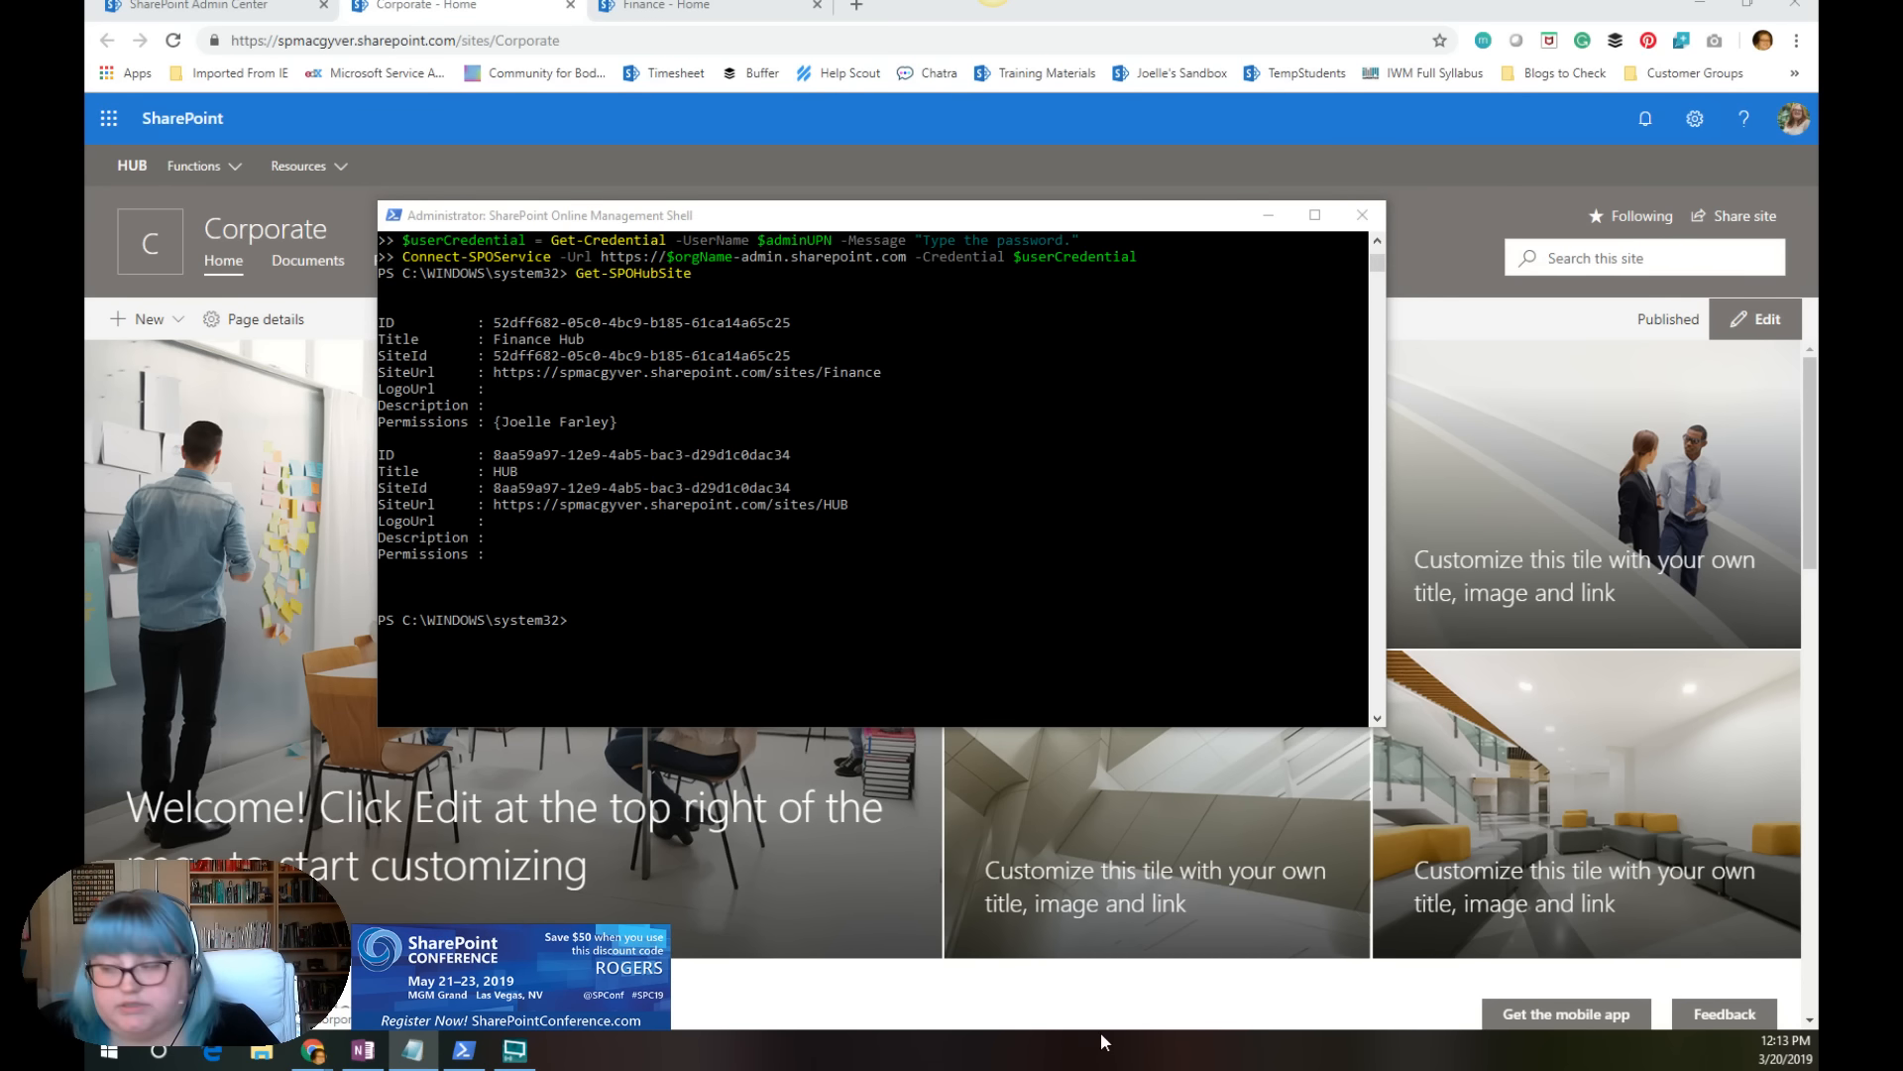
pyautogui.click(583, 628)
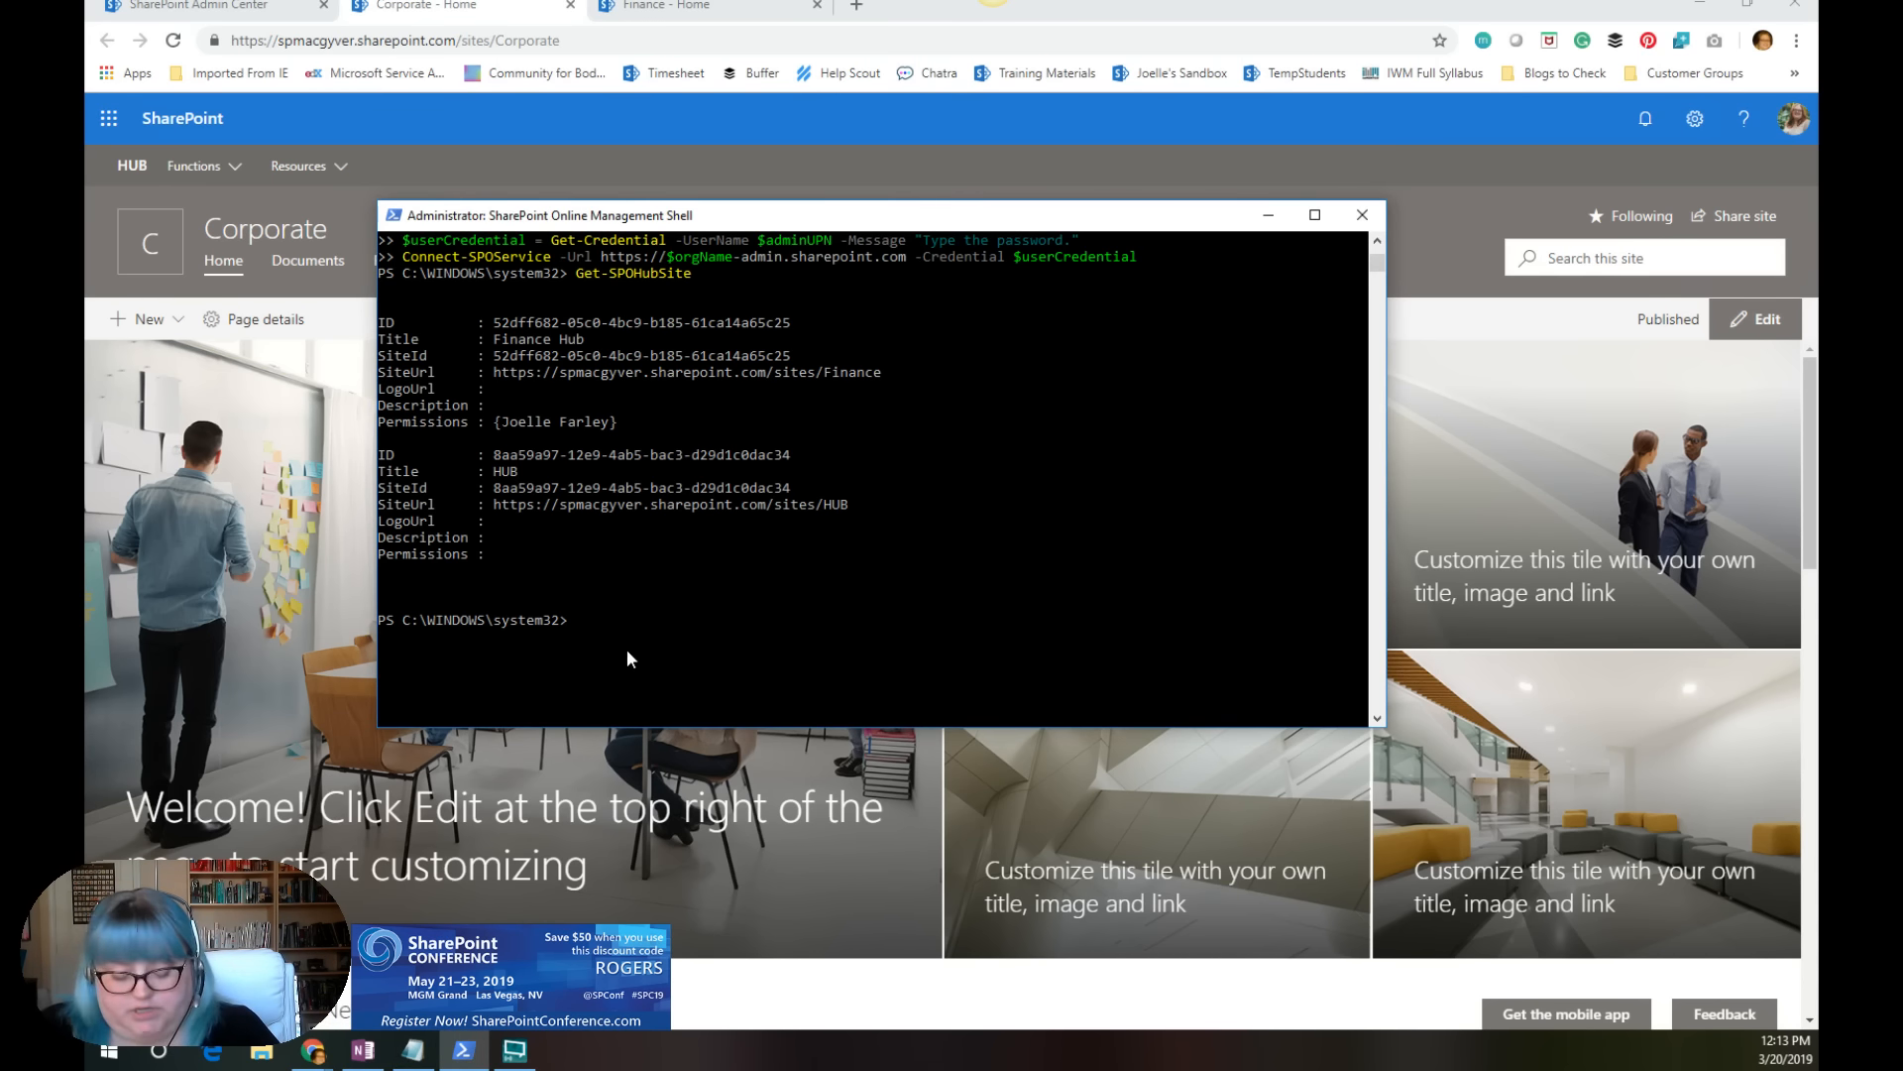
pyautogui.rightClick(628, 651)
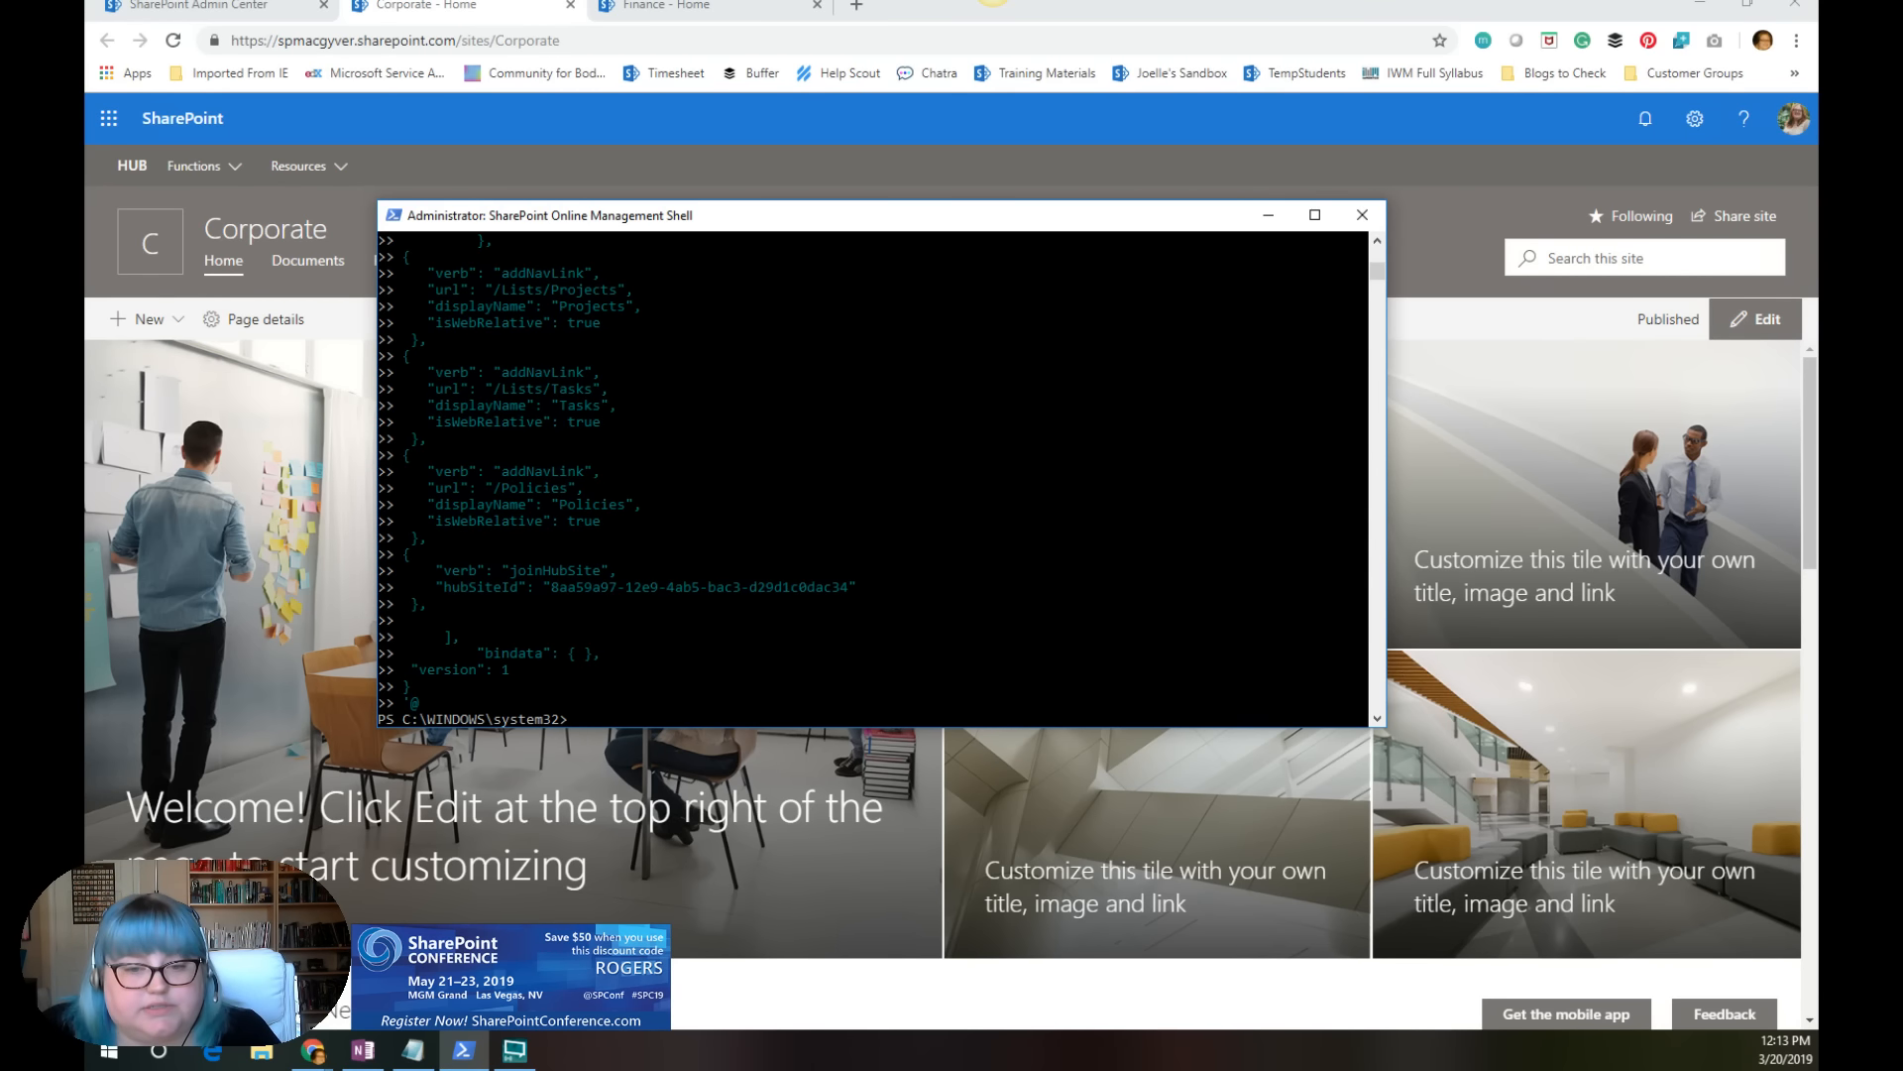
# Step: Run Add-SPOSiteScript with title "Intranet Department v2", content $site_script and description "Creates intranet site for departments", and copy the resulting script ID
pyautogui.hotkey('alt', 'Tab')
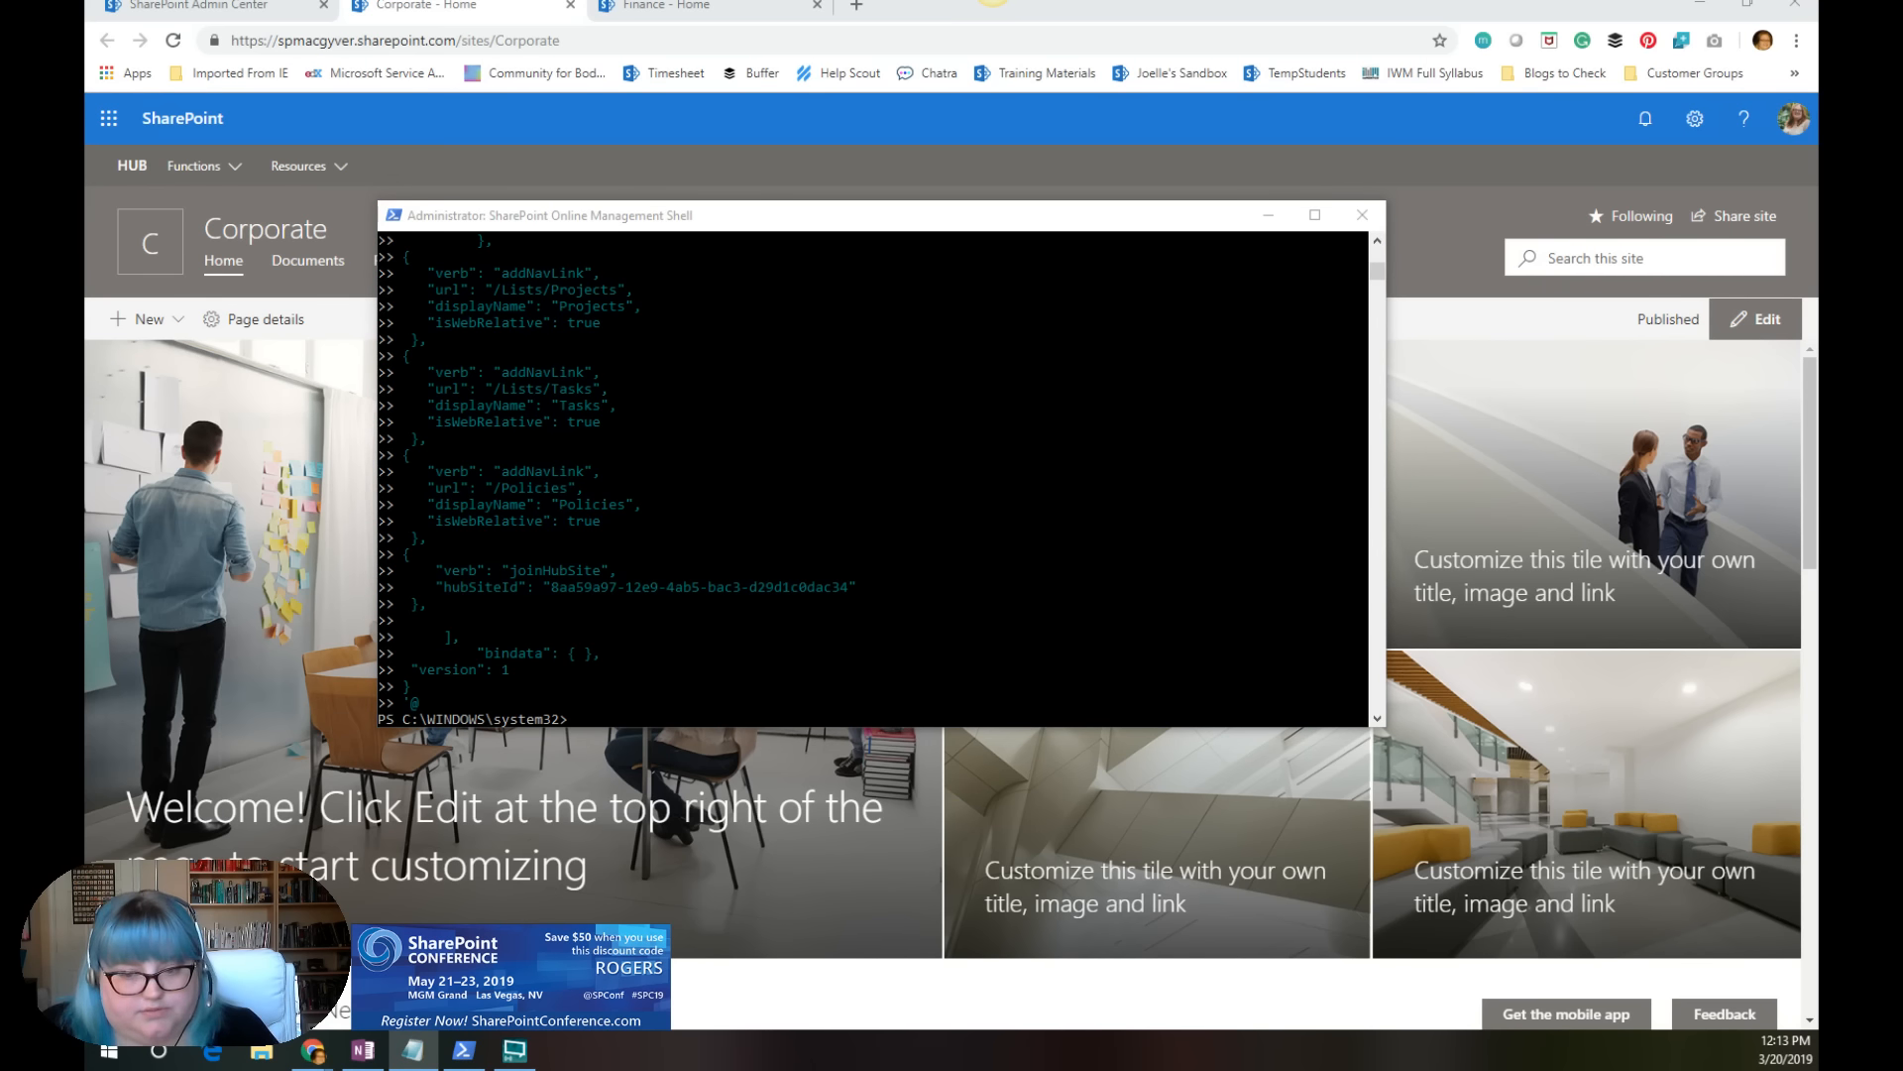
pyautogui.click(604, 720)
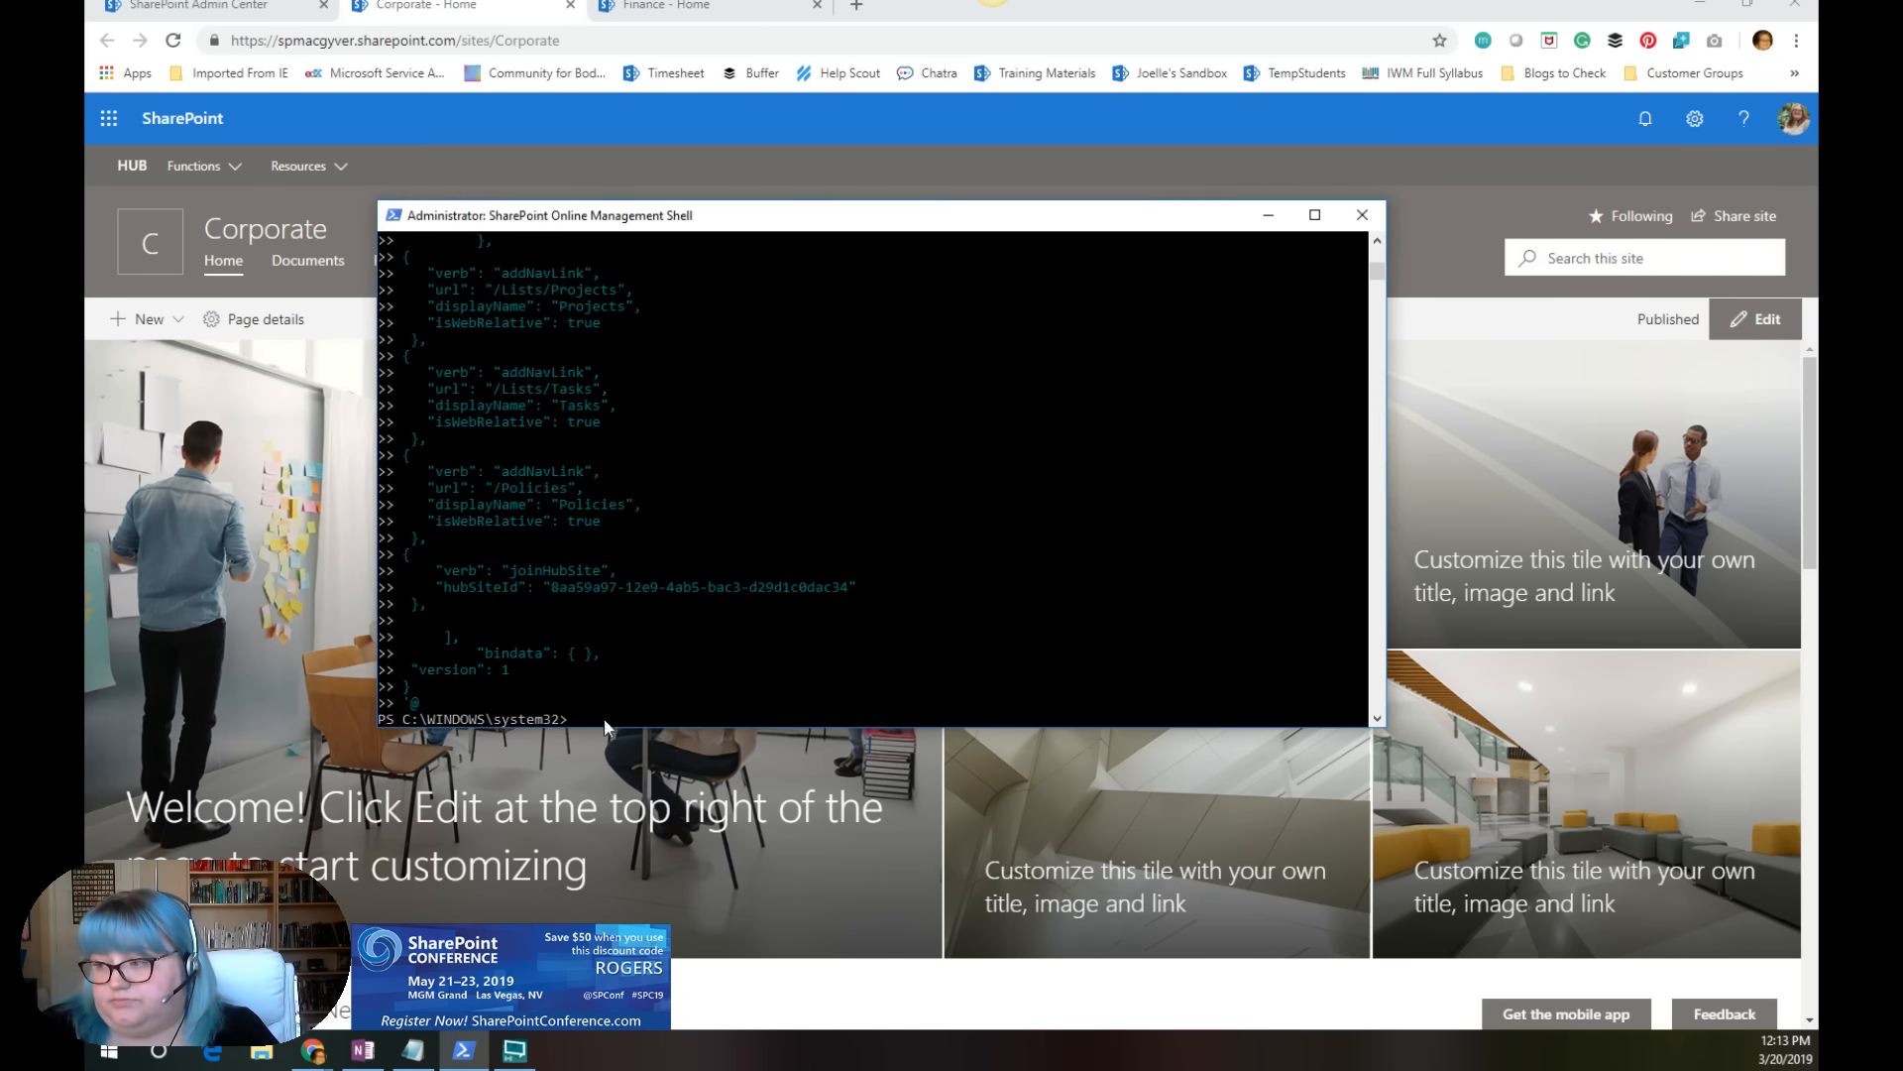
pyautogui.rightClick(652, 716)
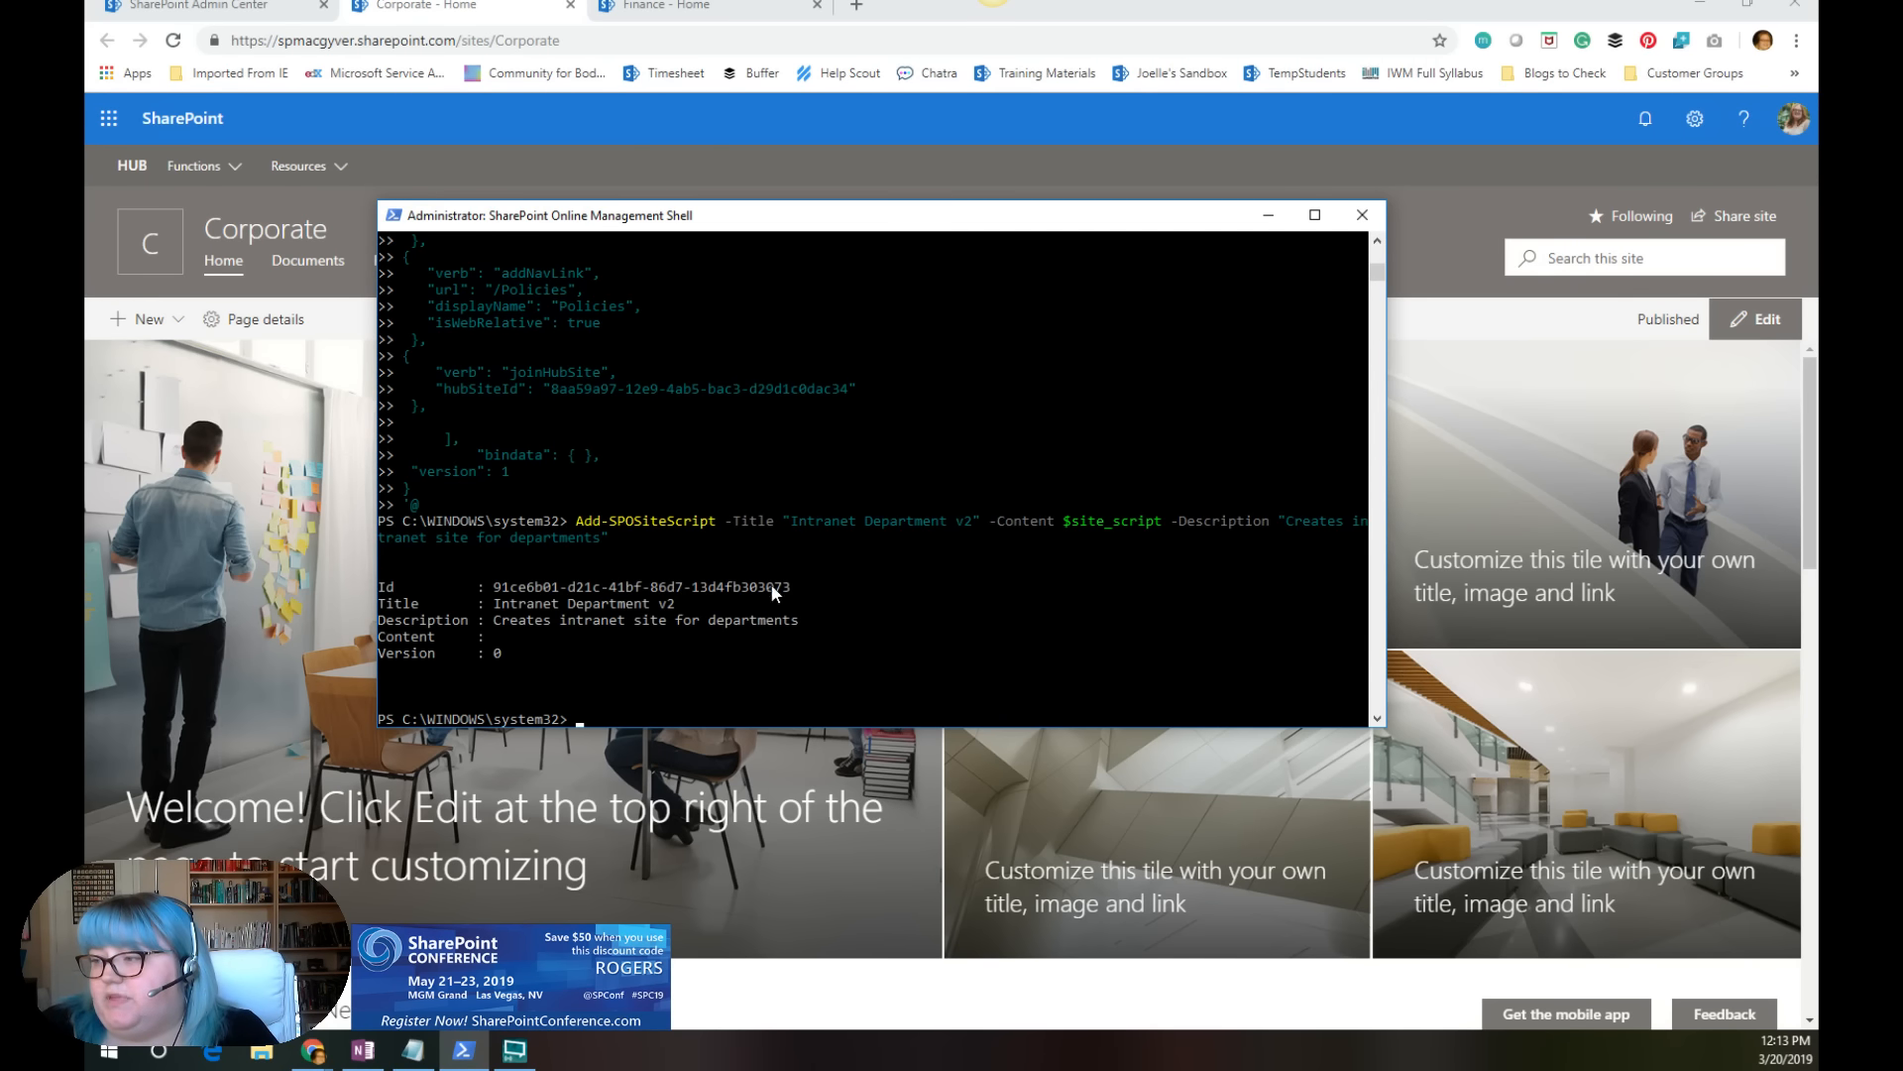
pyautogui.moveTo(789, 587); pyautogui.dragTo(493, 589)
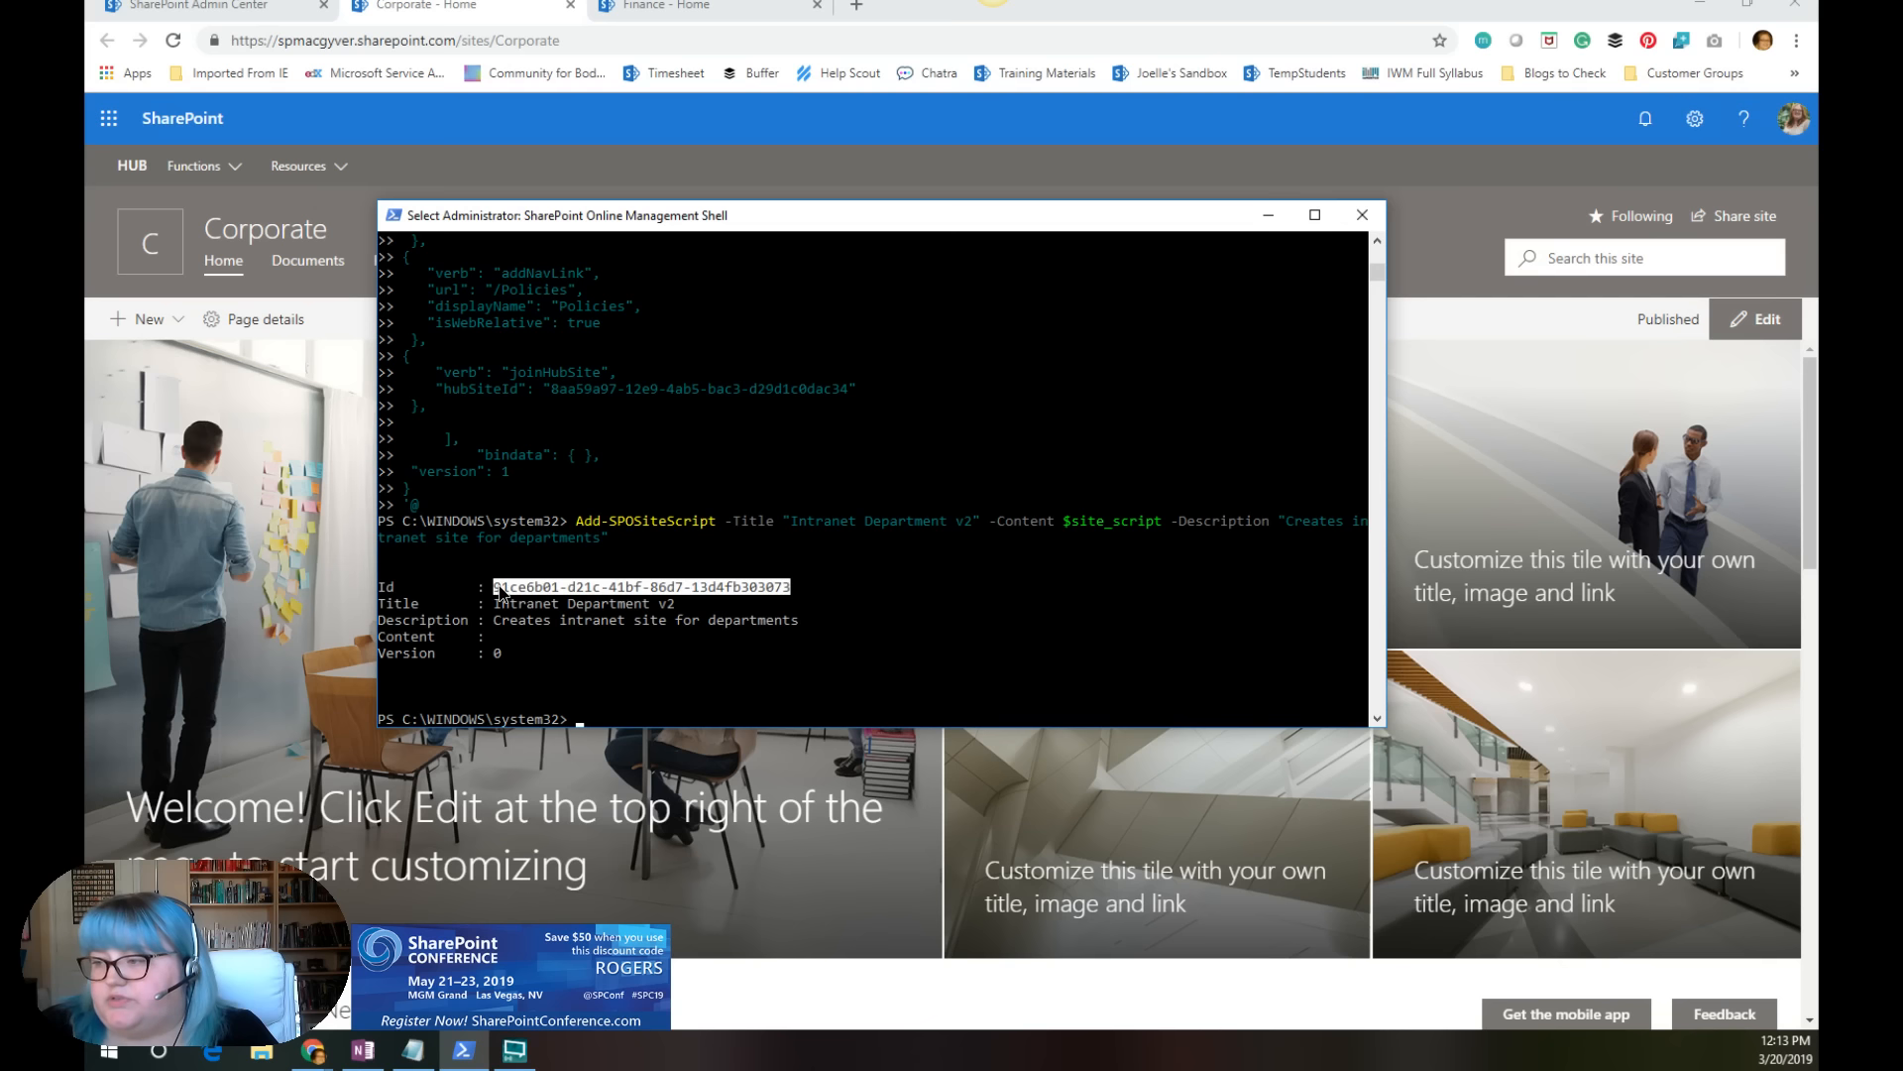
pyautogui.press('Return')
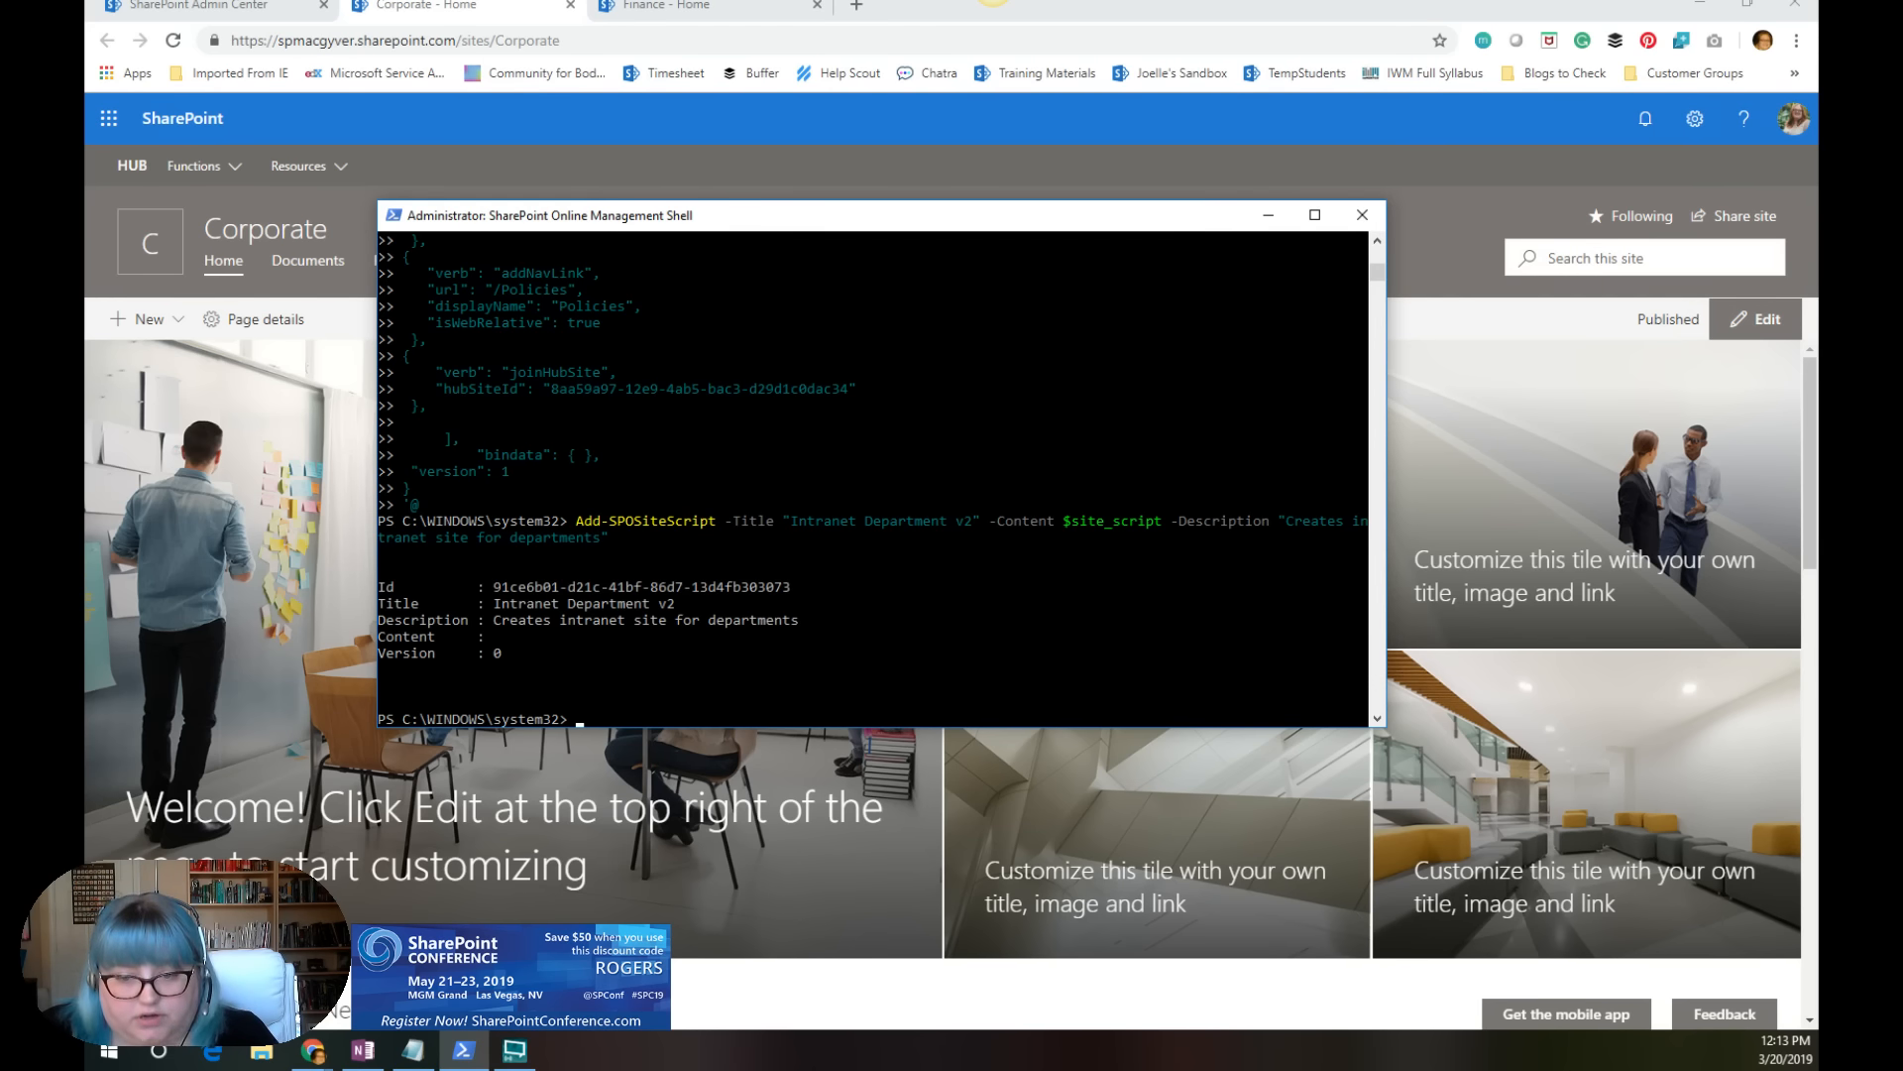
# Step: Run Add-SPOSiteDesign titled "Intranet Department" with web template 68, the copied script ID and description "Creates intranet site for departments", and copy the design ID
pyautogui.hotkey('alt', 'Tab')
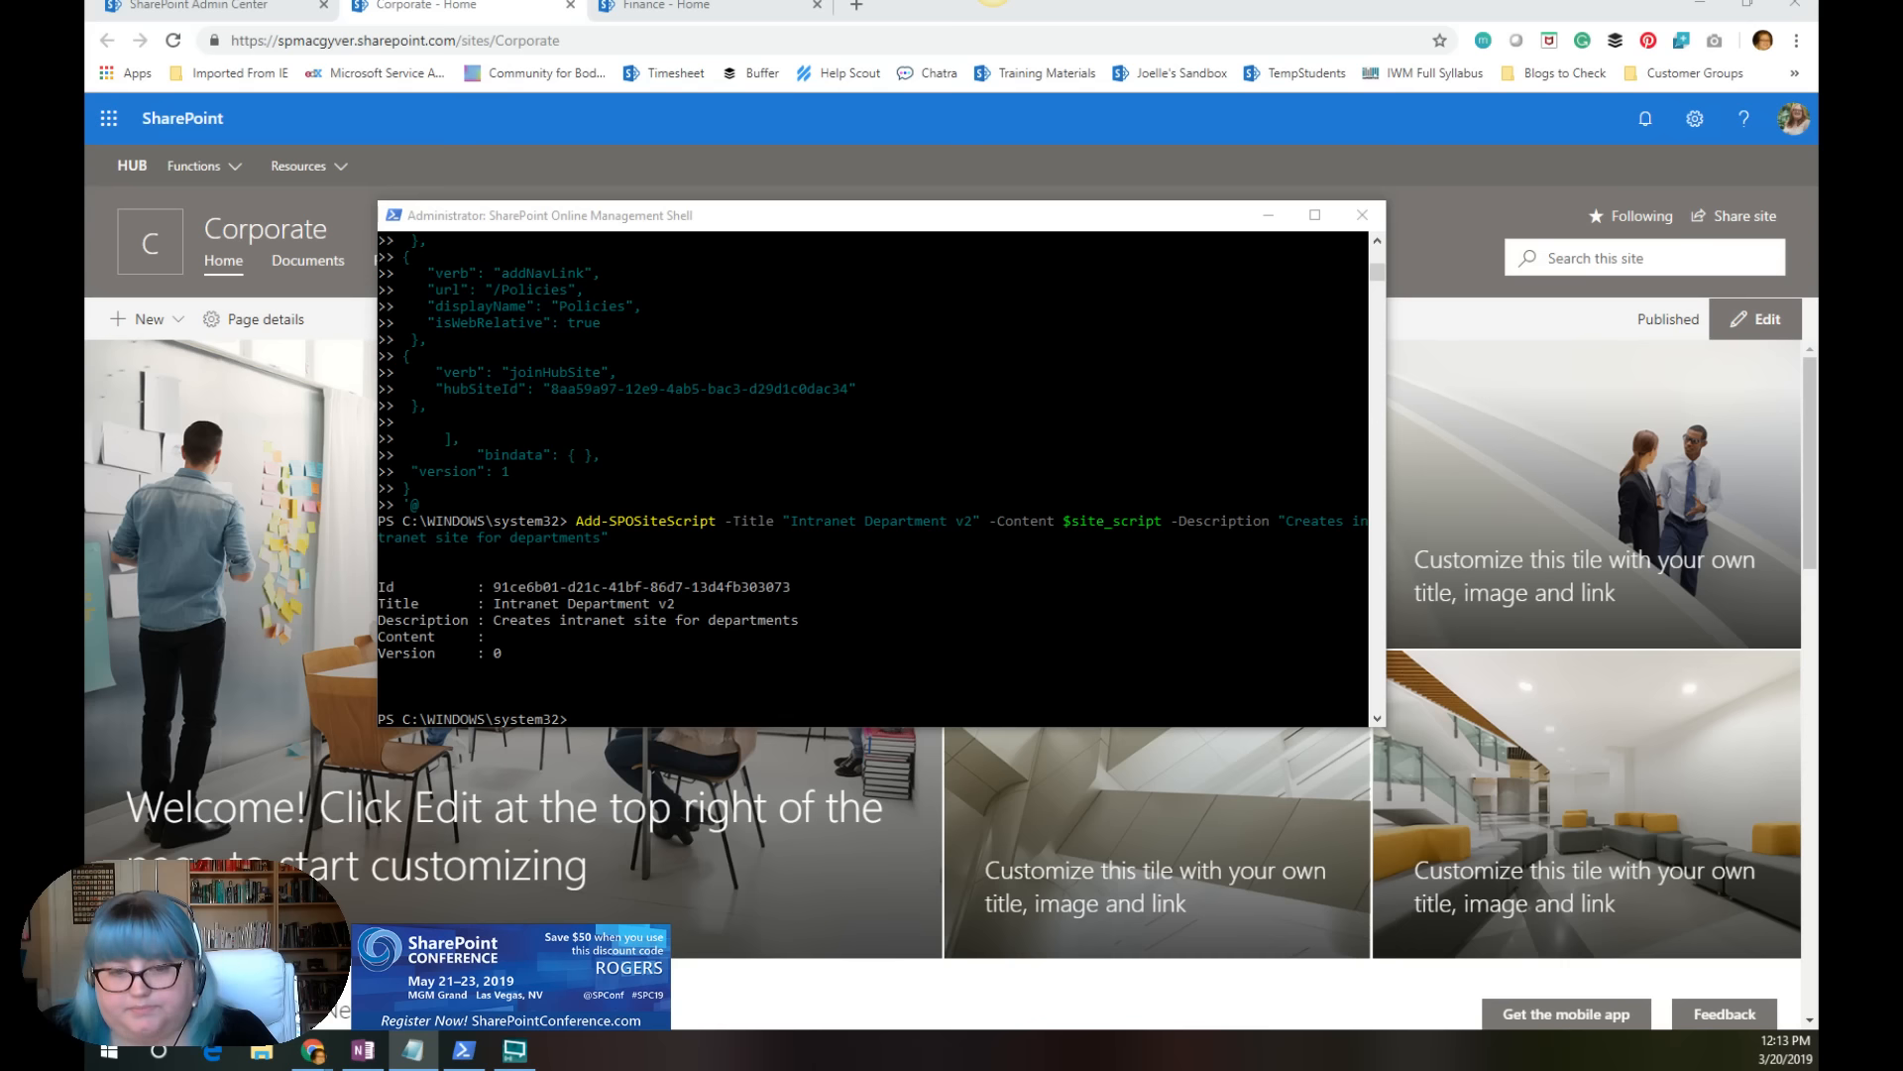
pyautogui.click(567, 724)
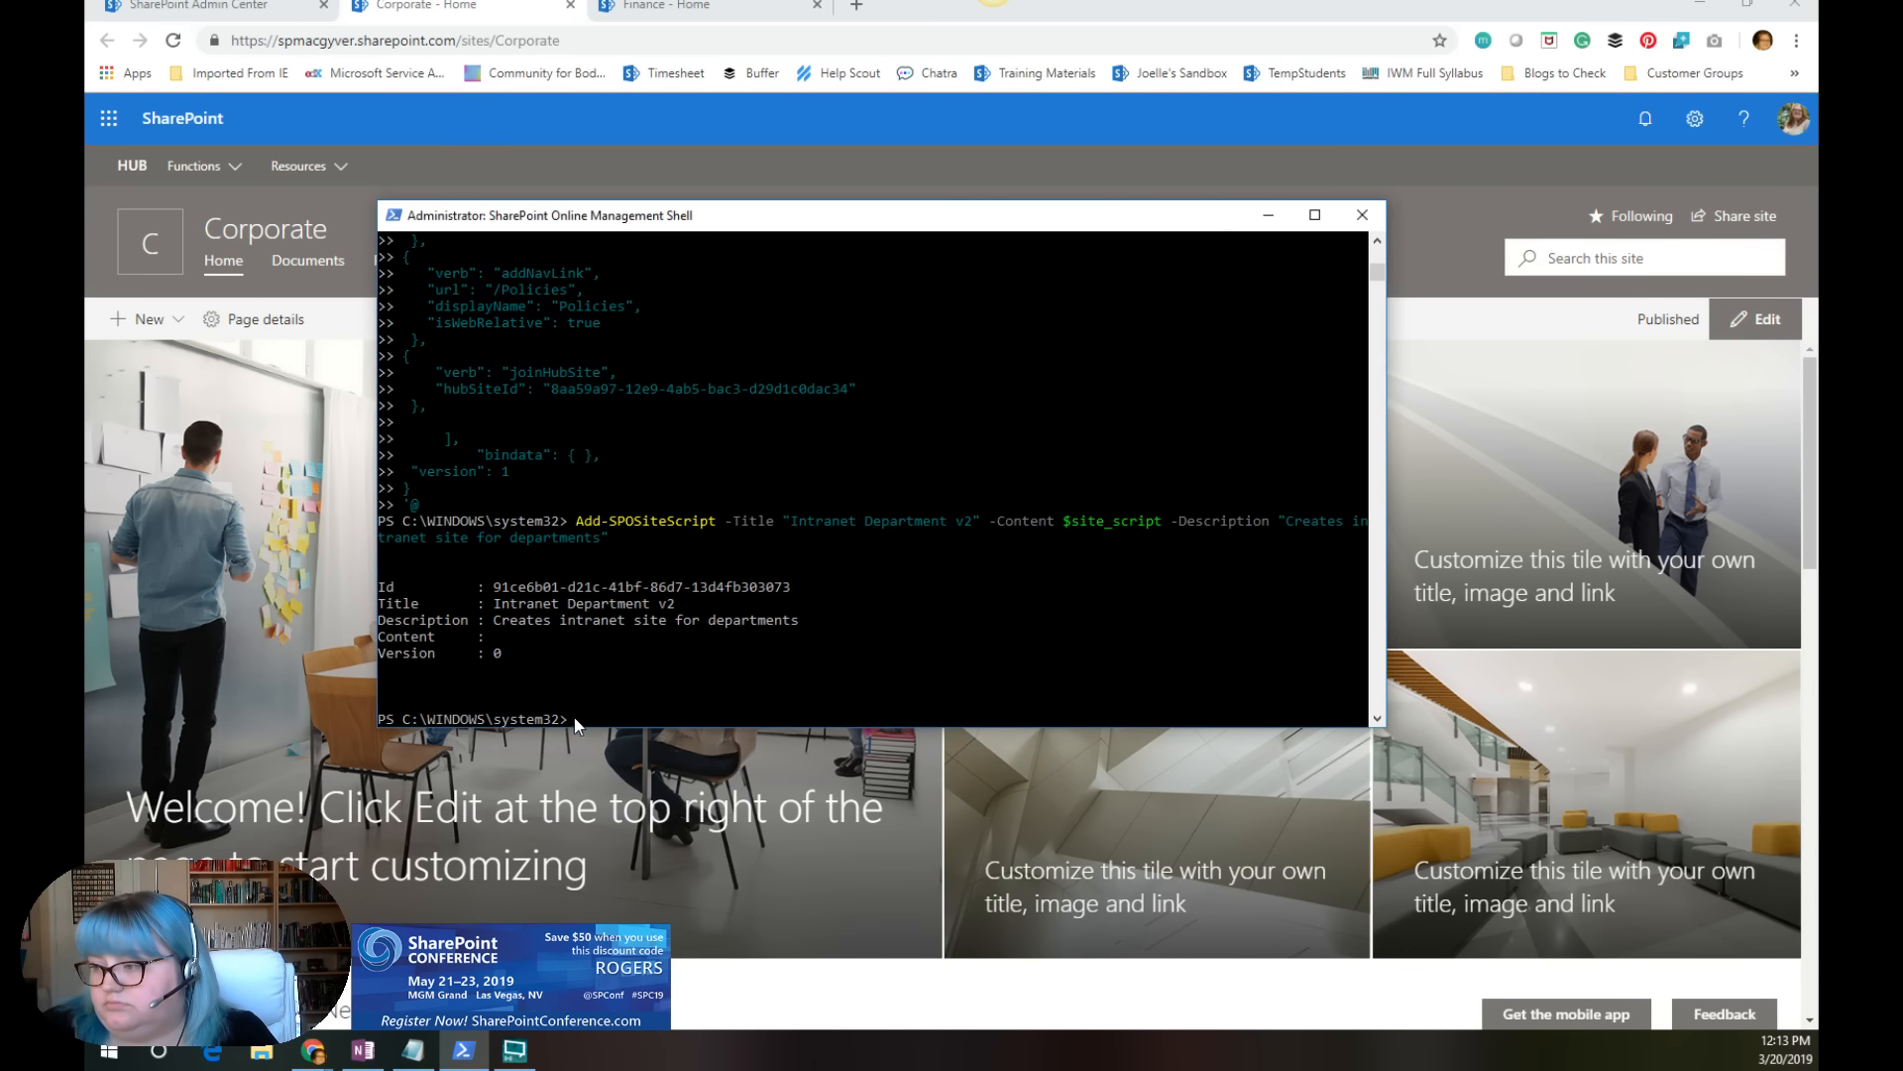
pyautogui.rightClick(697, 682)
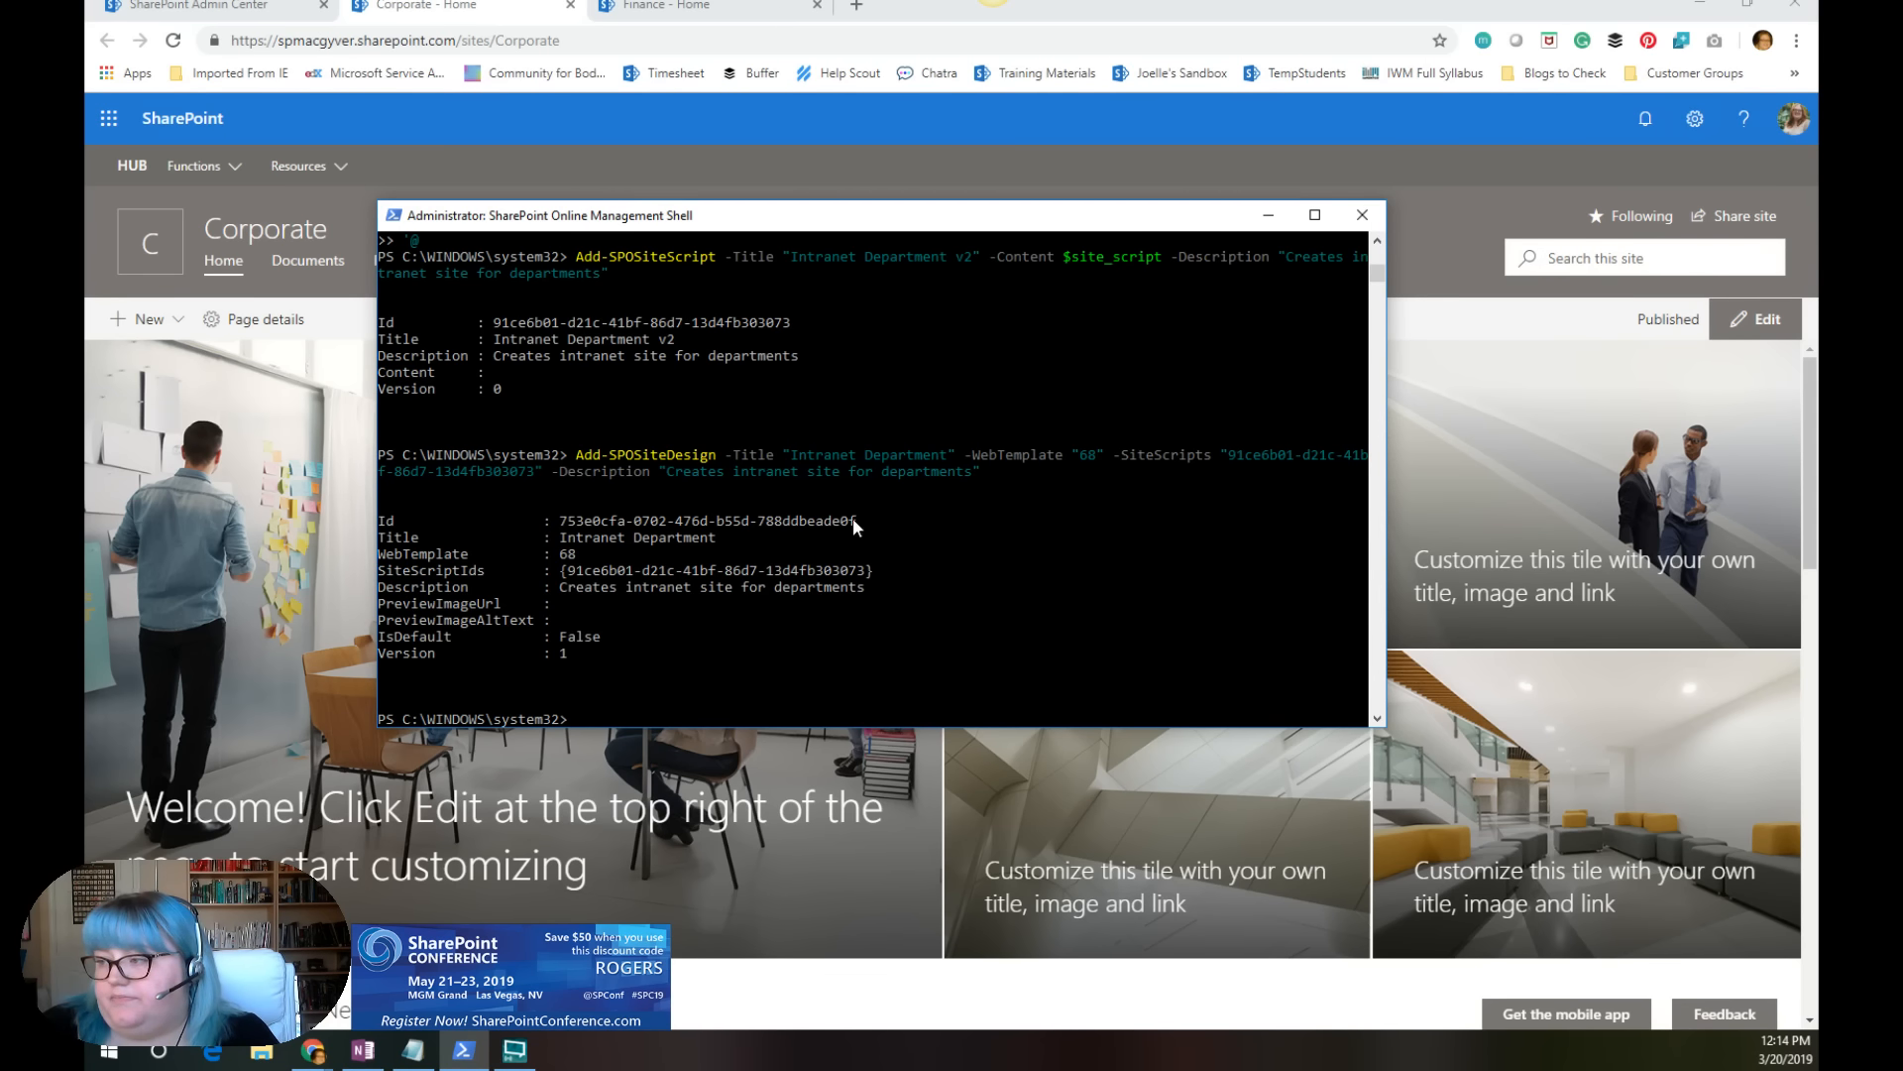
pyautogui.moveTo(853, 520); pyautogui.dragTo(565, 522)
pyautogui.hotkey('ctrl', 'c')
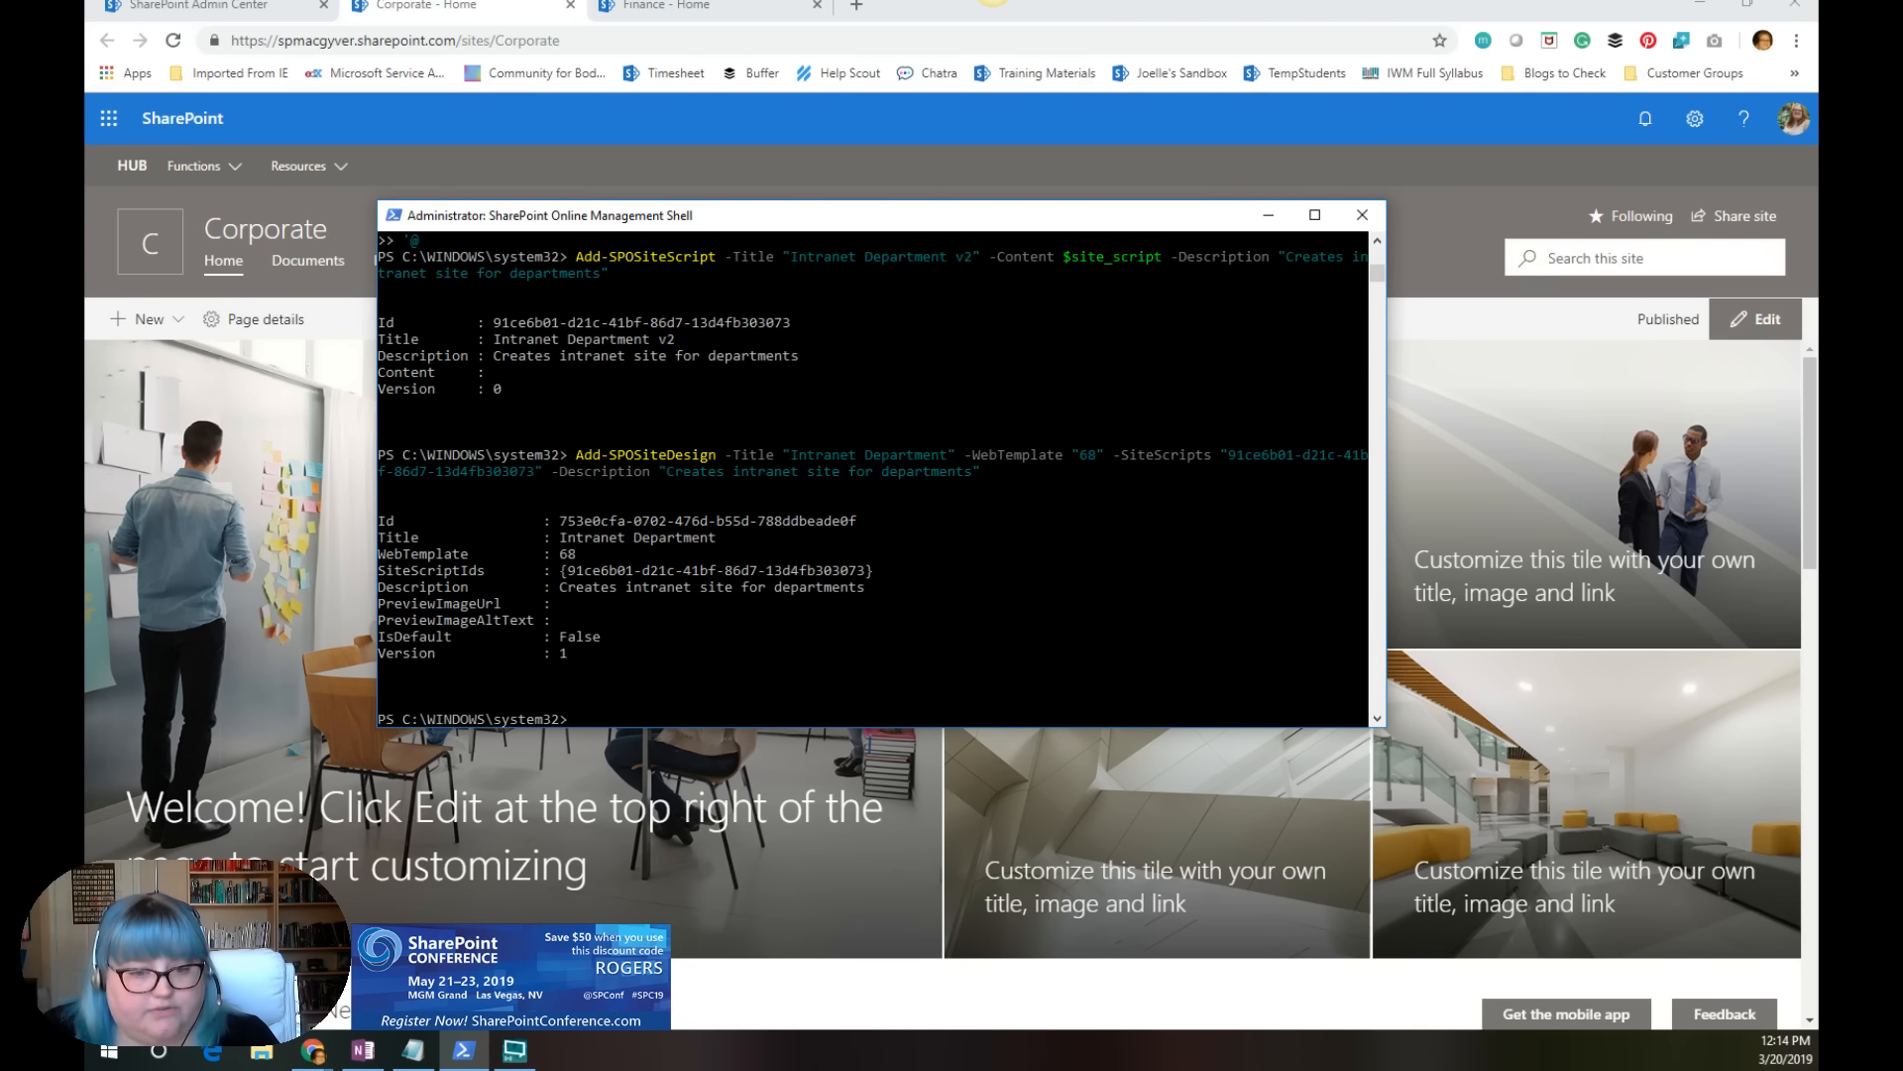
# Step: Move the shell window out of the way and go from the Corporate site in the browser to the SharePoint home page
pyautogui.hotkey('alt', 'Tab')
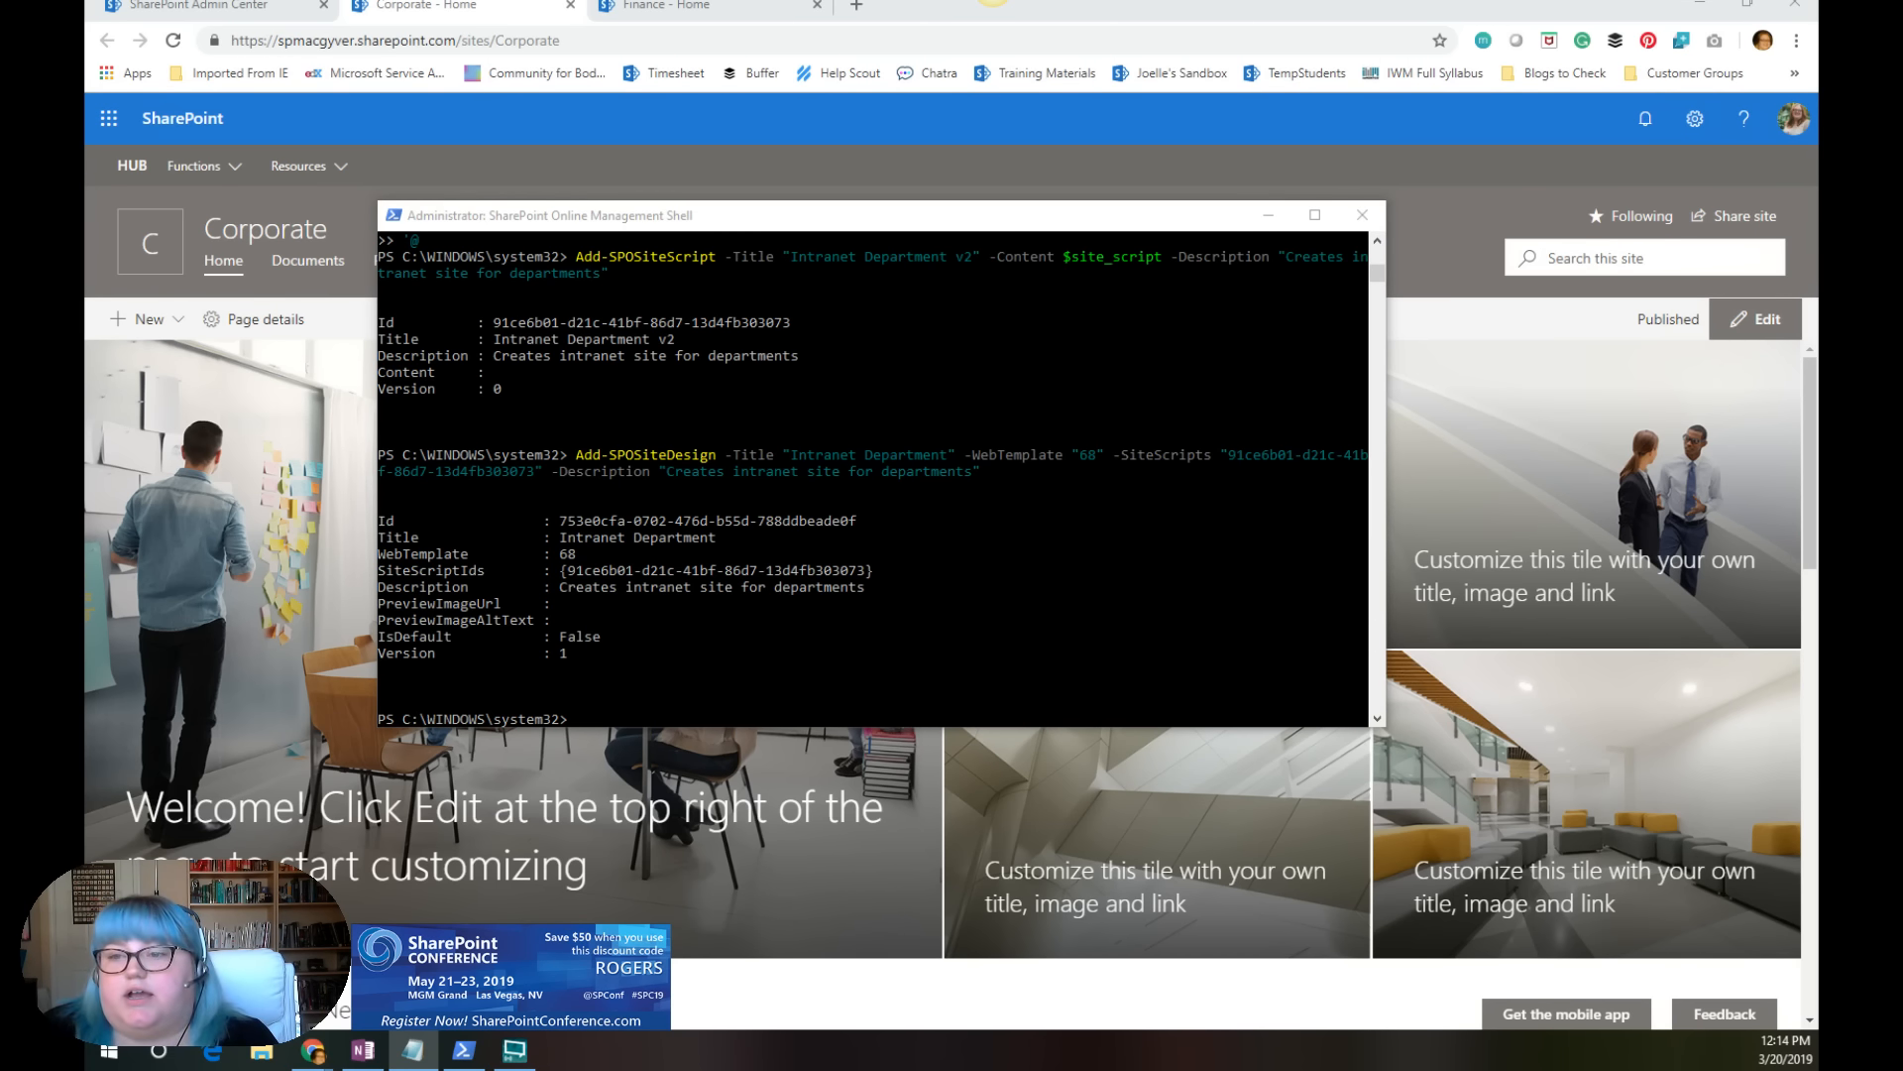
pyautogui.hotkey('alt', 'Tab')
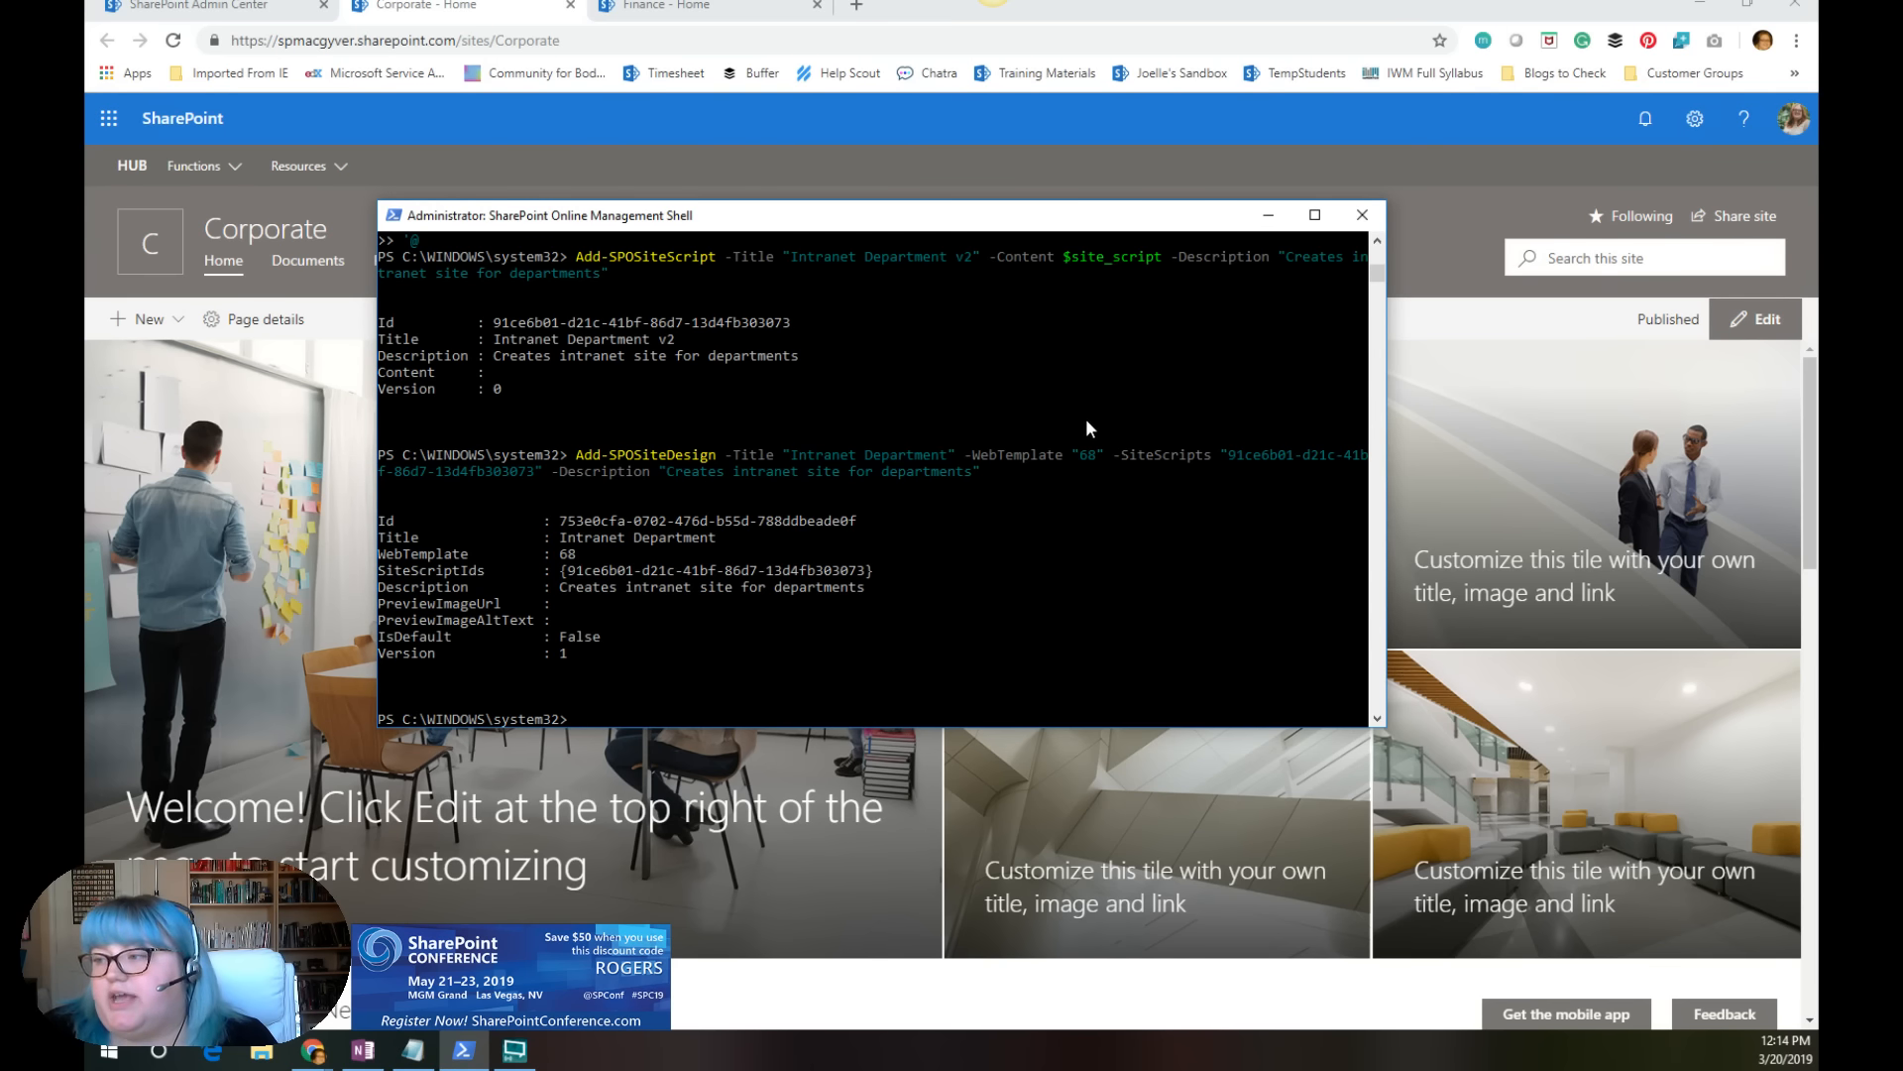
pyautogui.moveTo(975, 212); pyautogui.dragTo(85, 734)
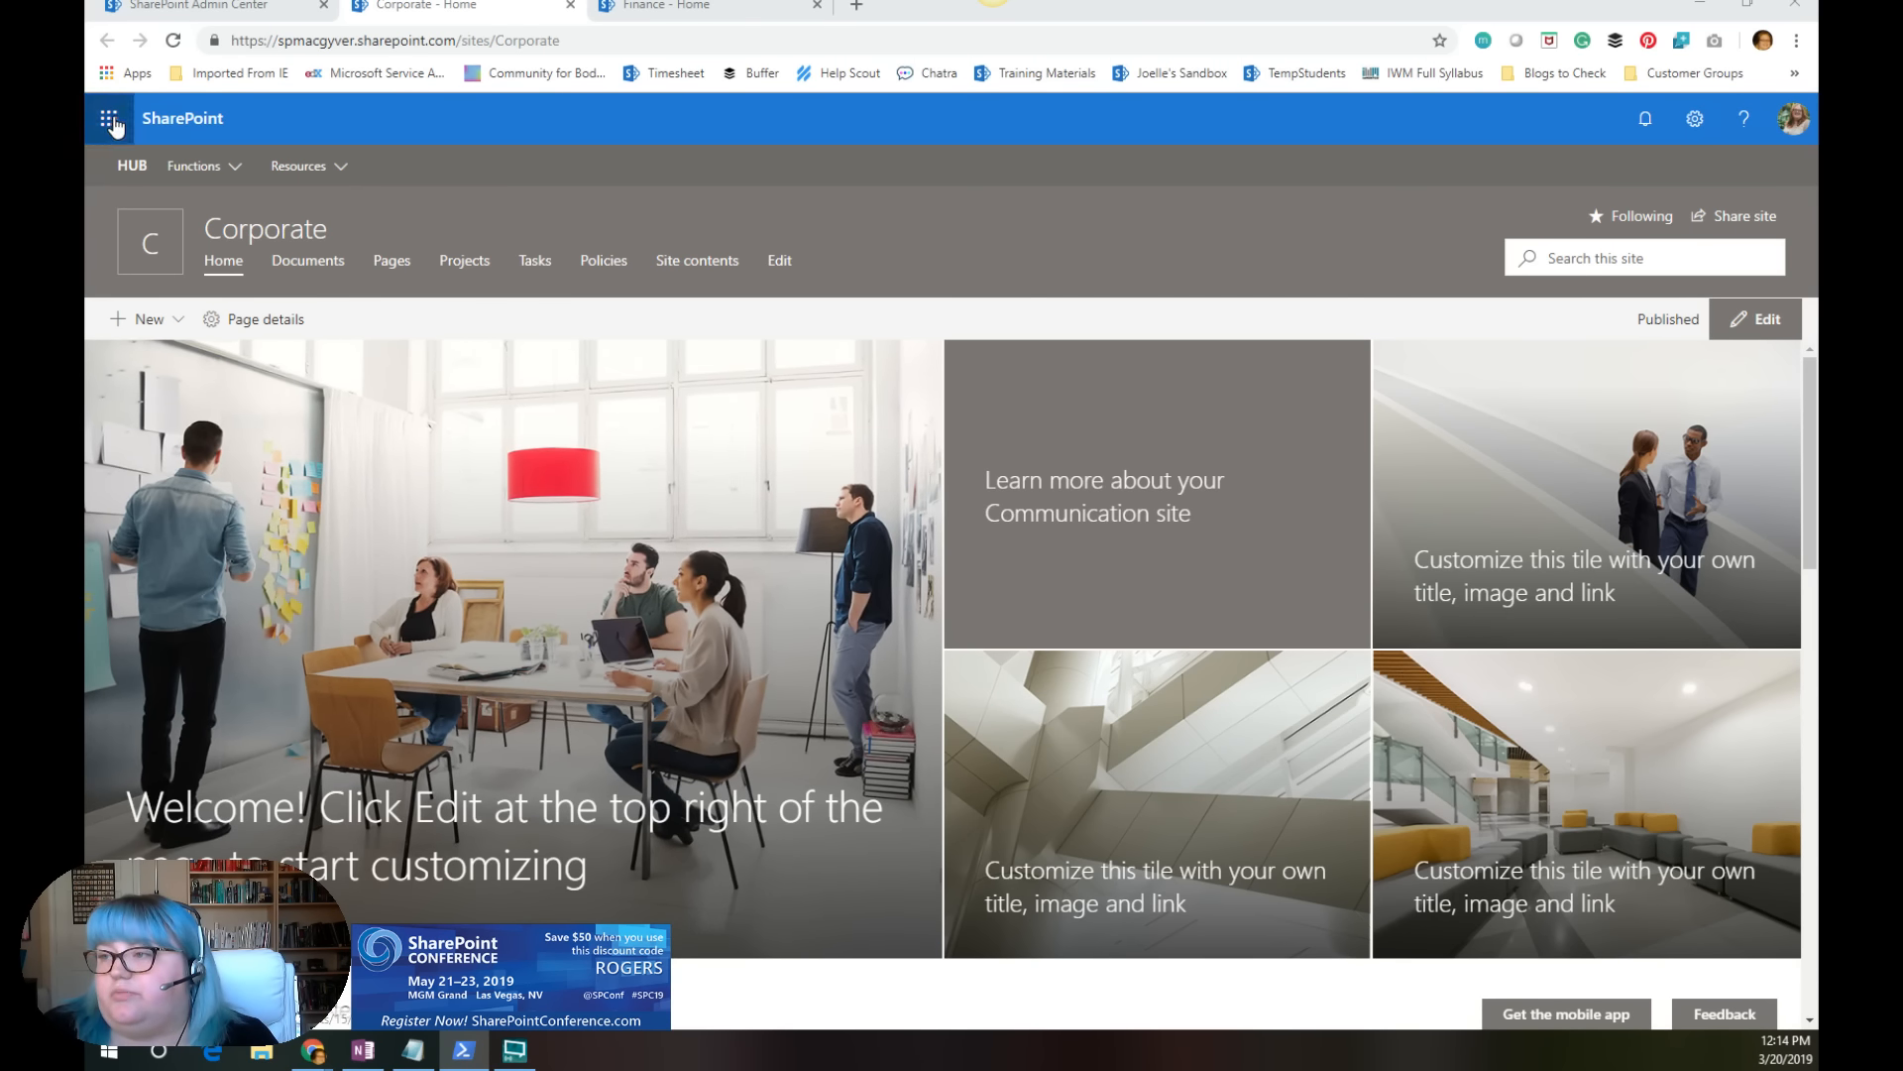
pyautogui.click(247, 131)
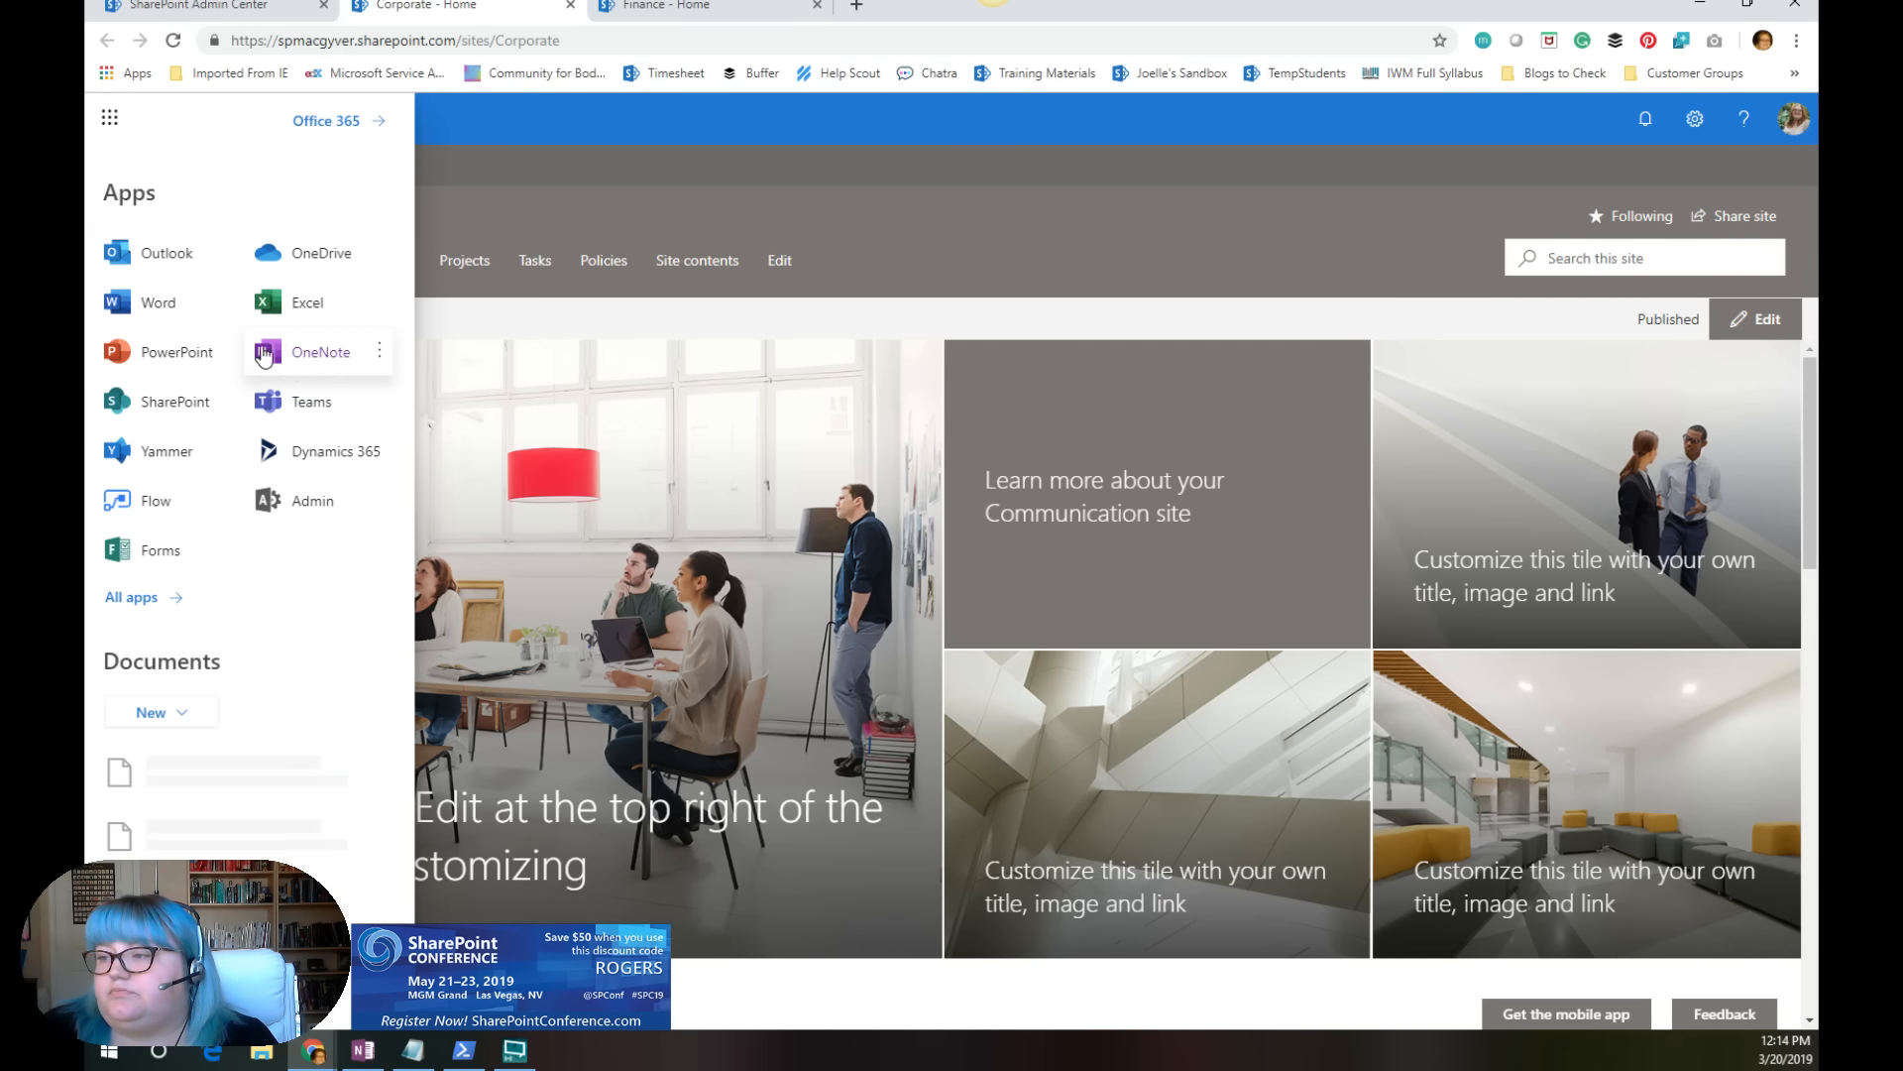
pyautogui.click(176, 407)
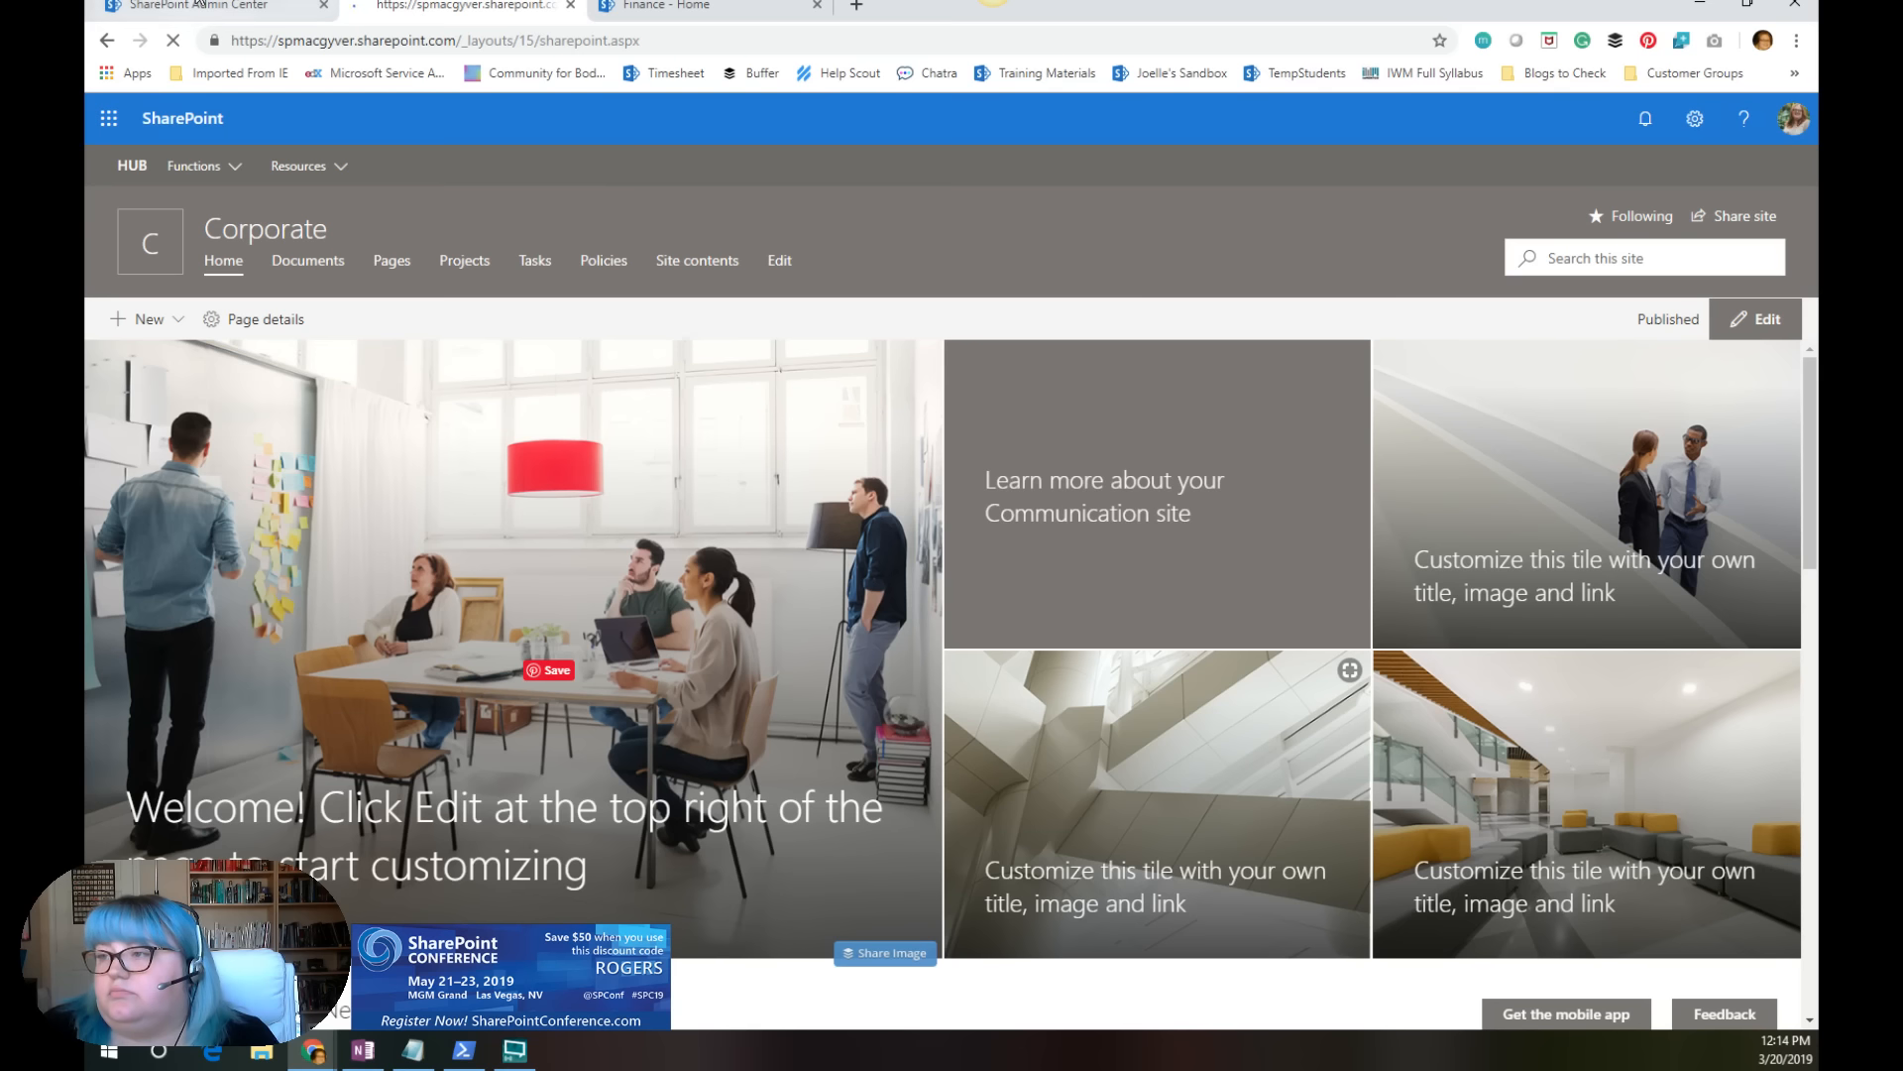
# Step: Open the HUB site in its own browser tab and examine its hub navigation, Functions links and news section
pyautogui.click(308, 8)
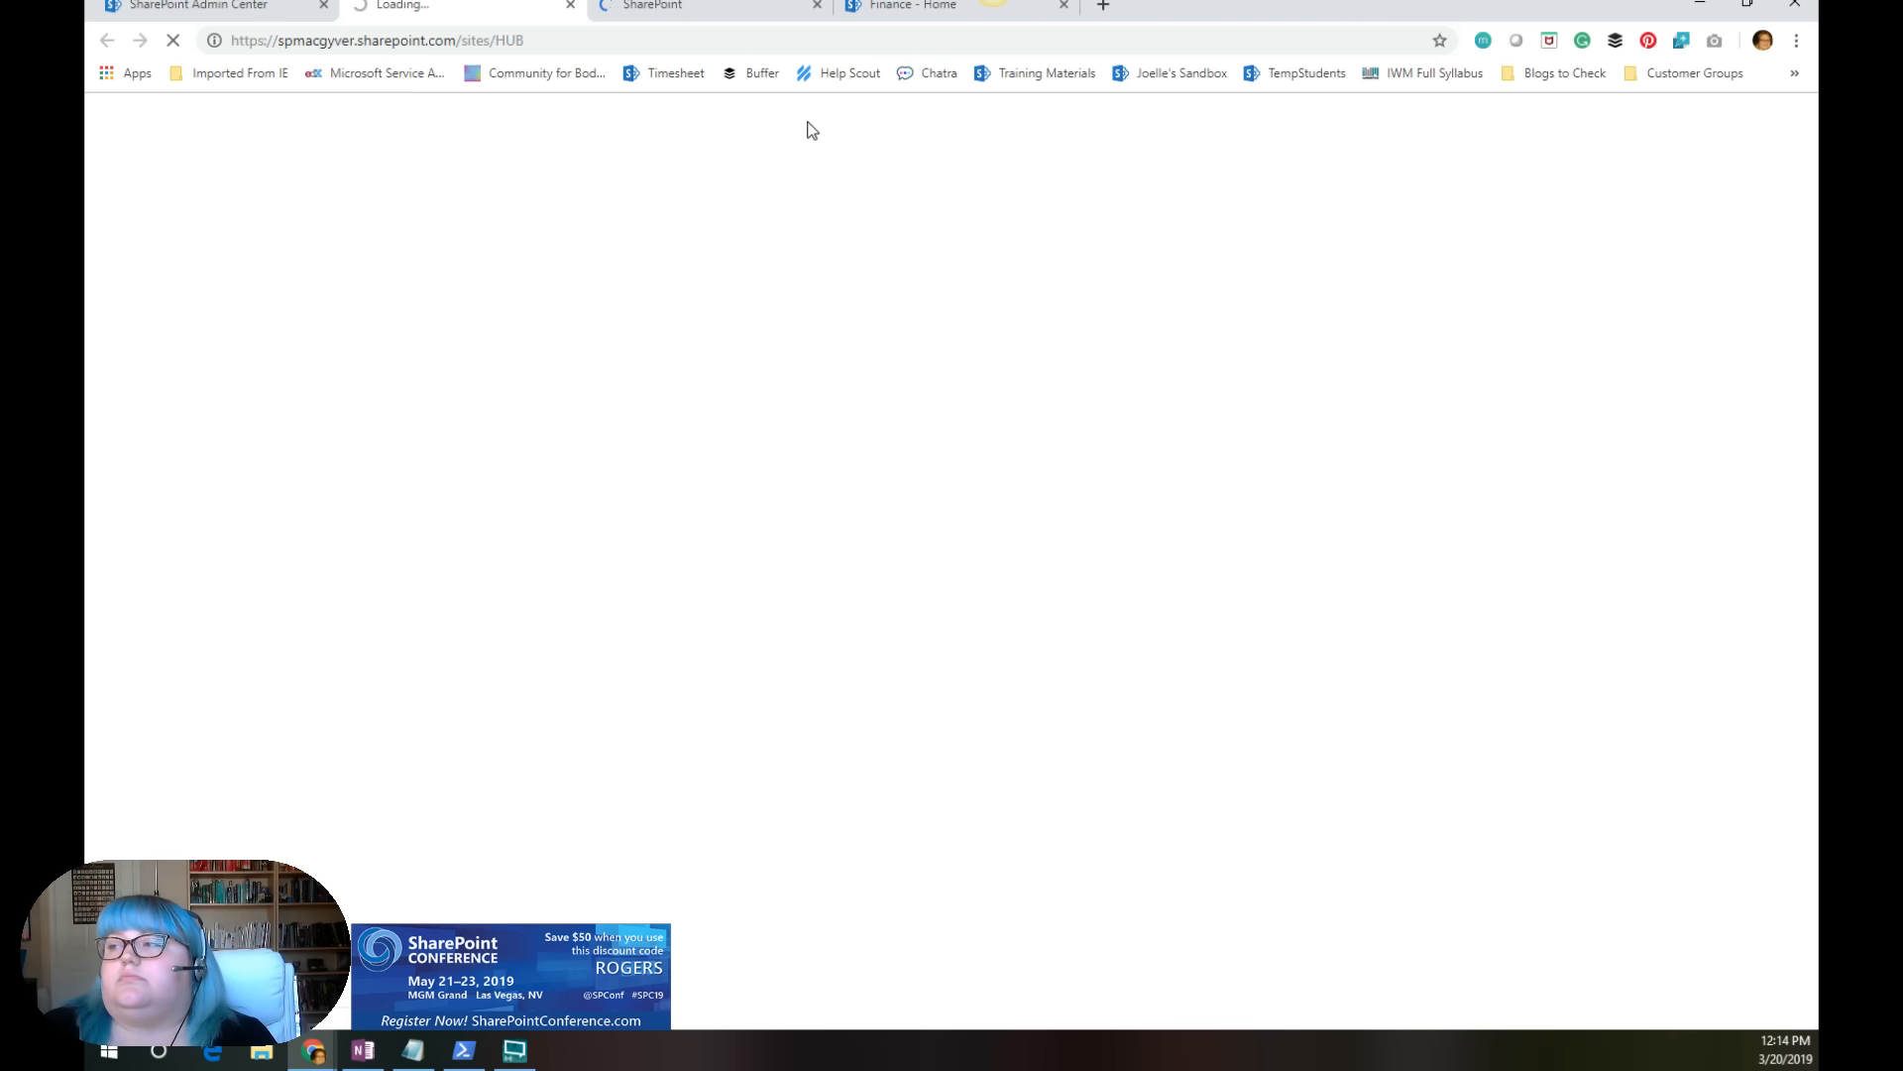
pyautogui.click(277, 10)
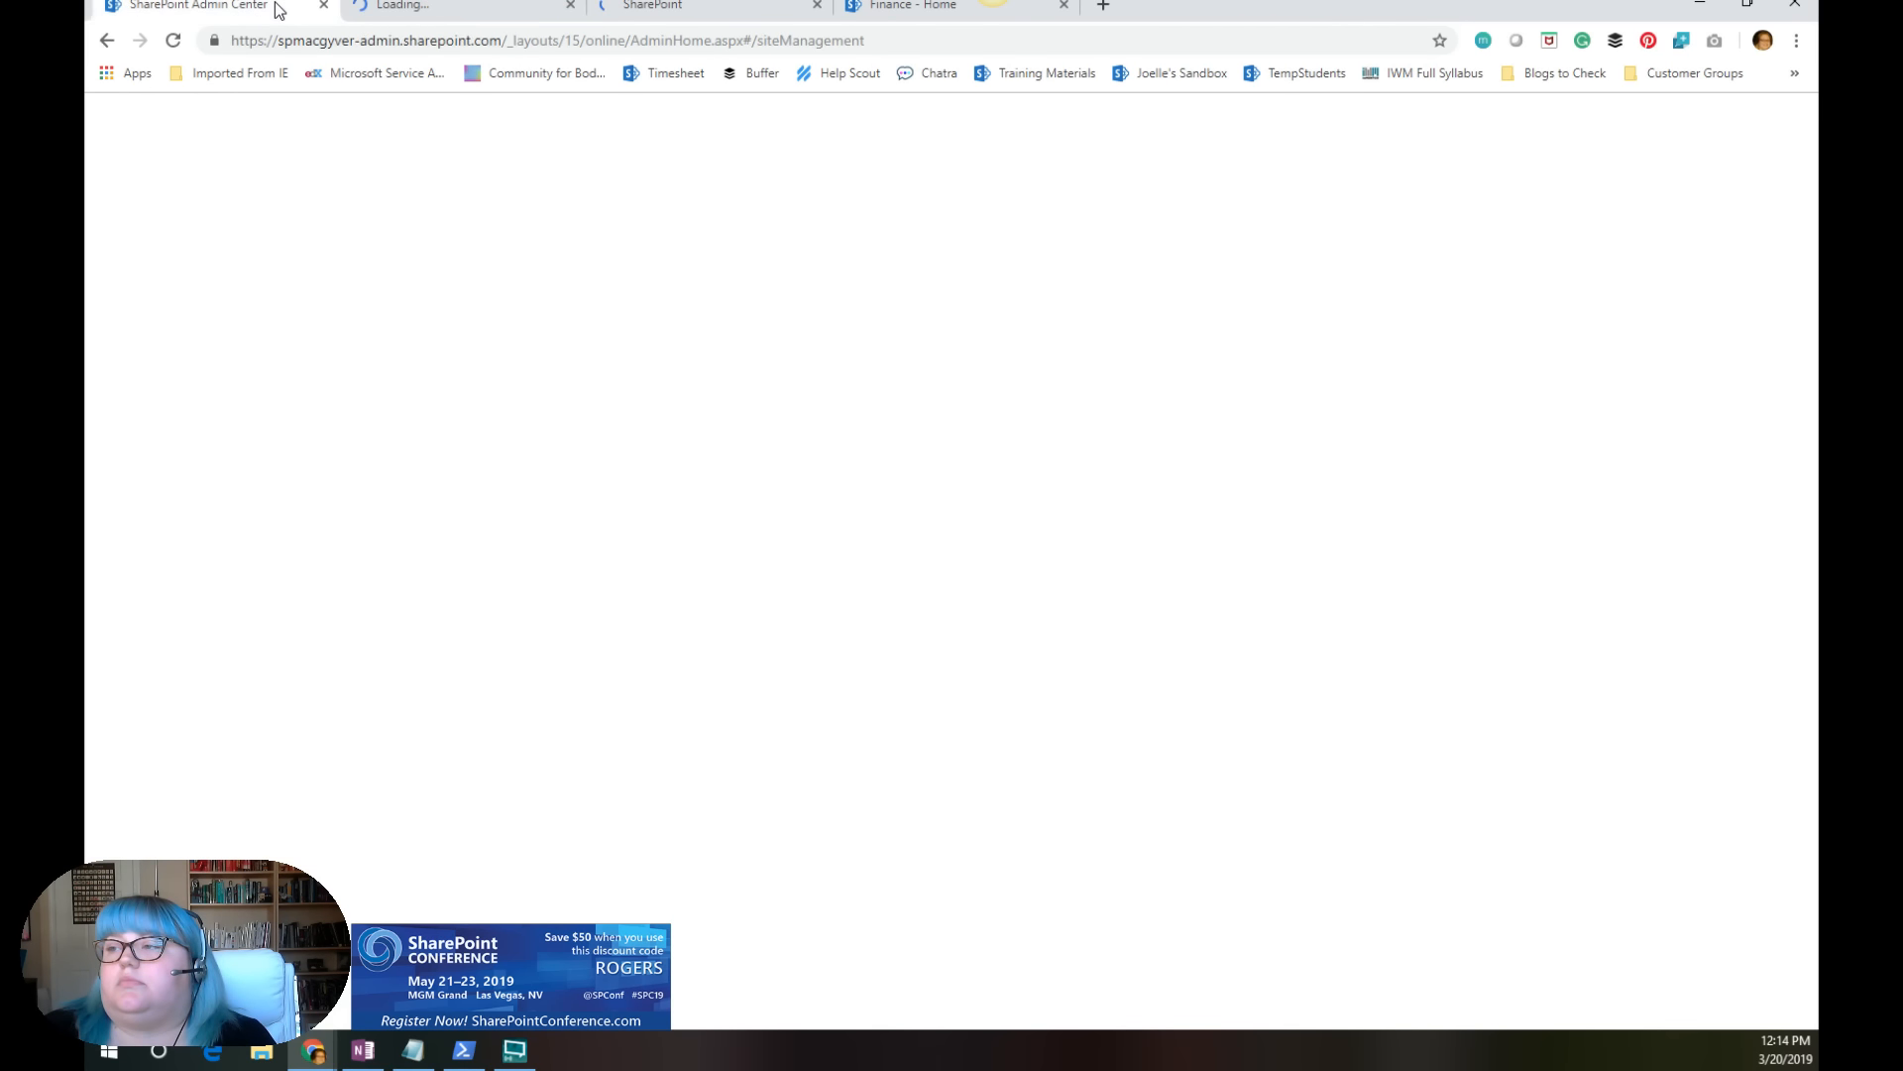
pyautogui.click(421, 10)
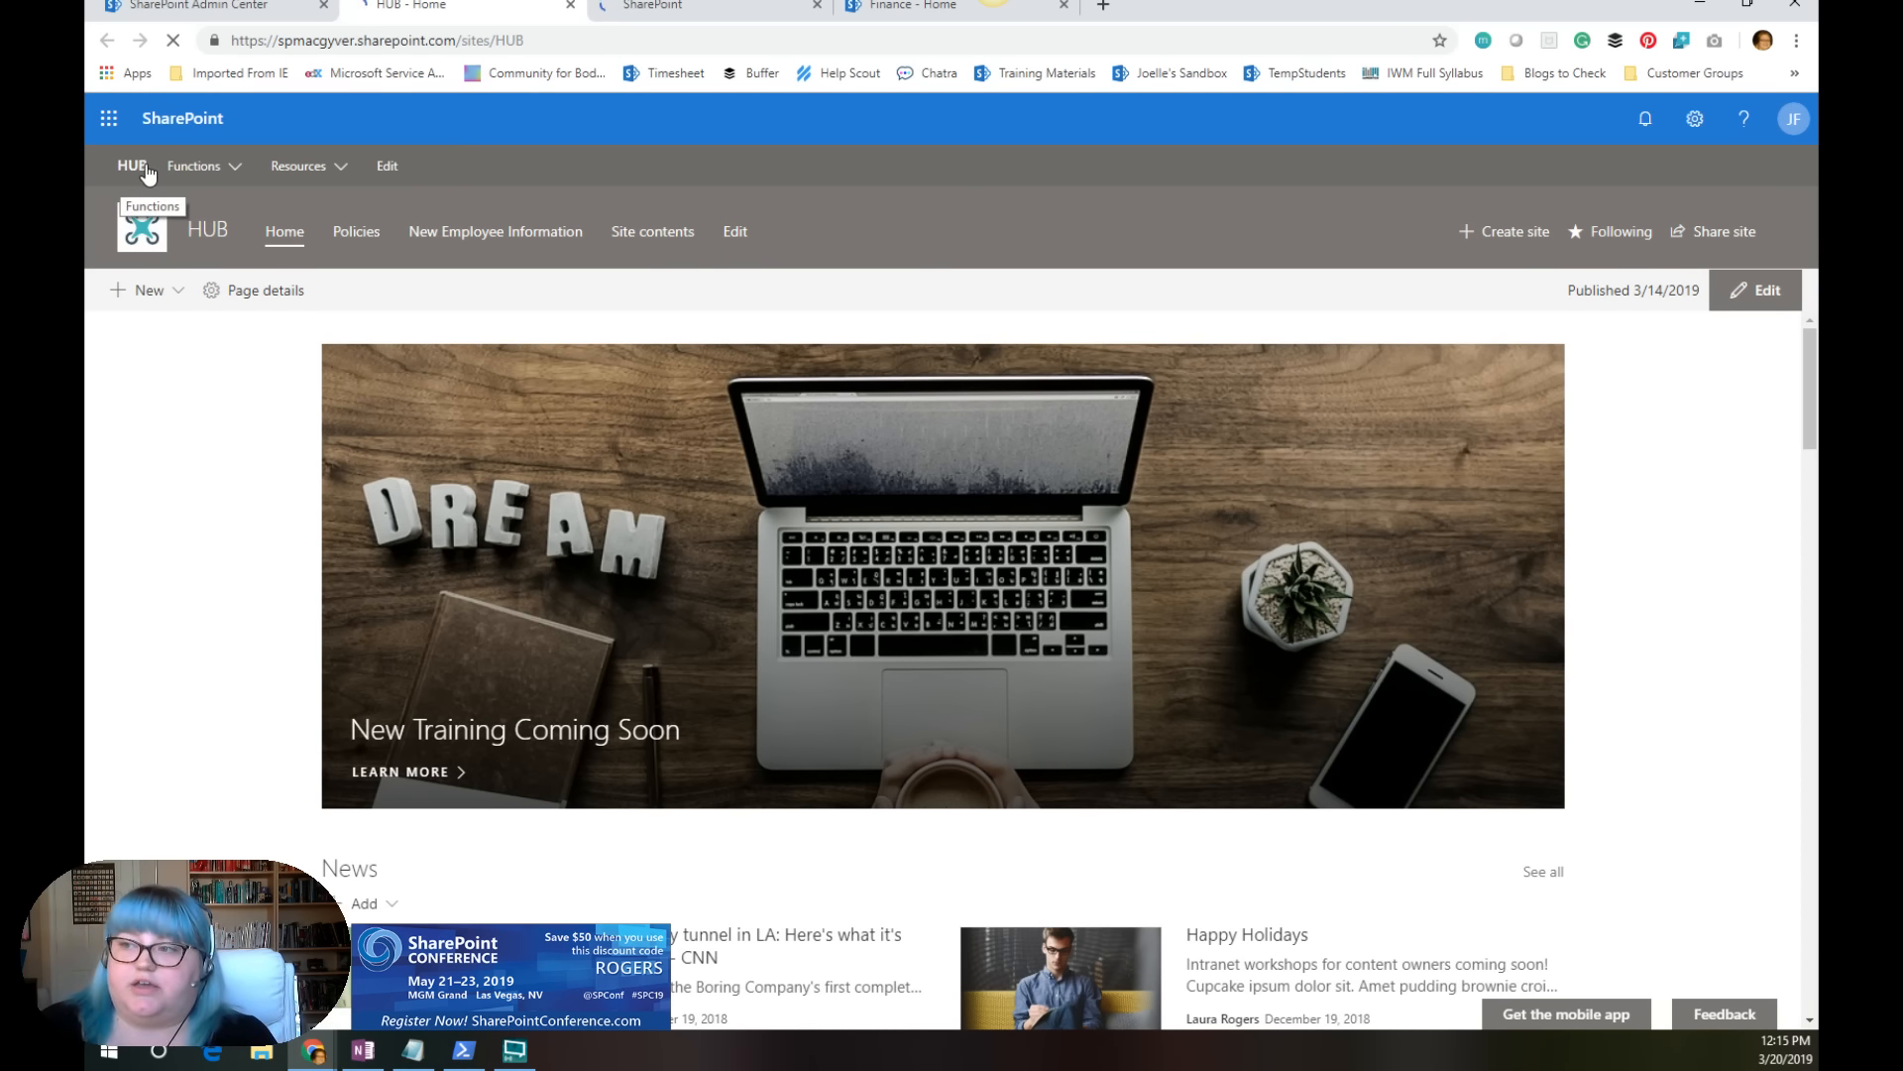
pyautogui.click(229, 164)
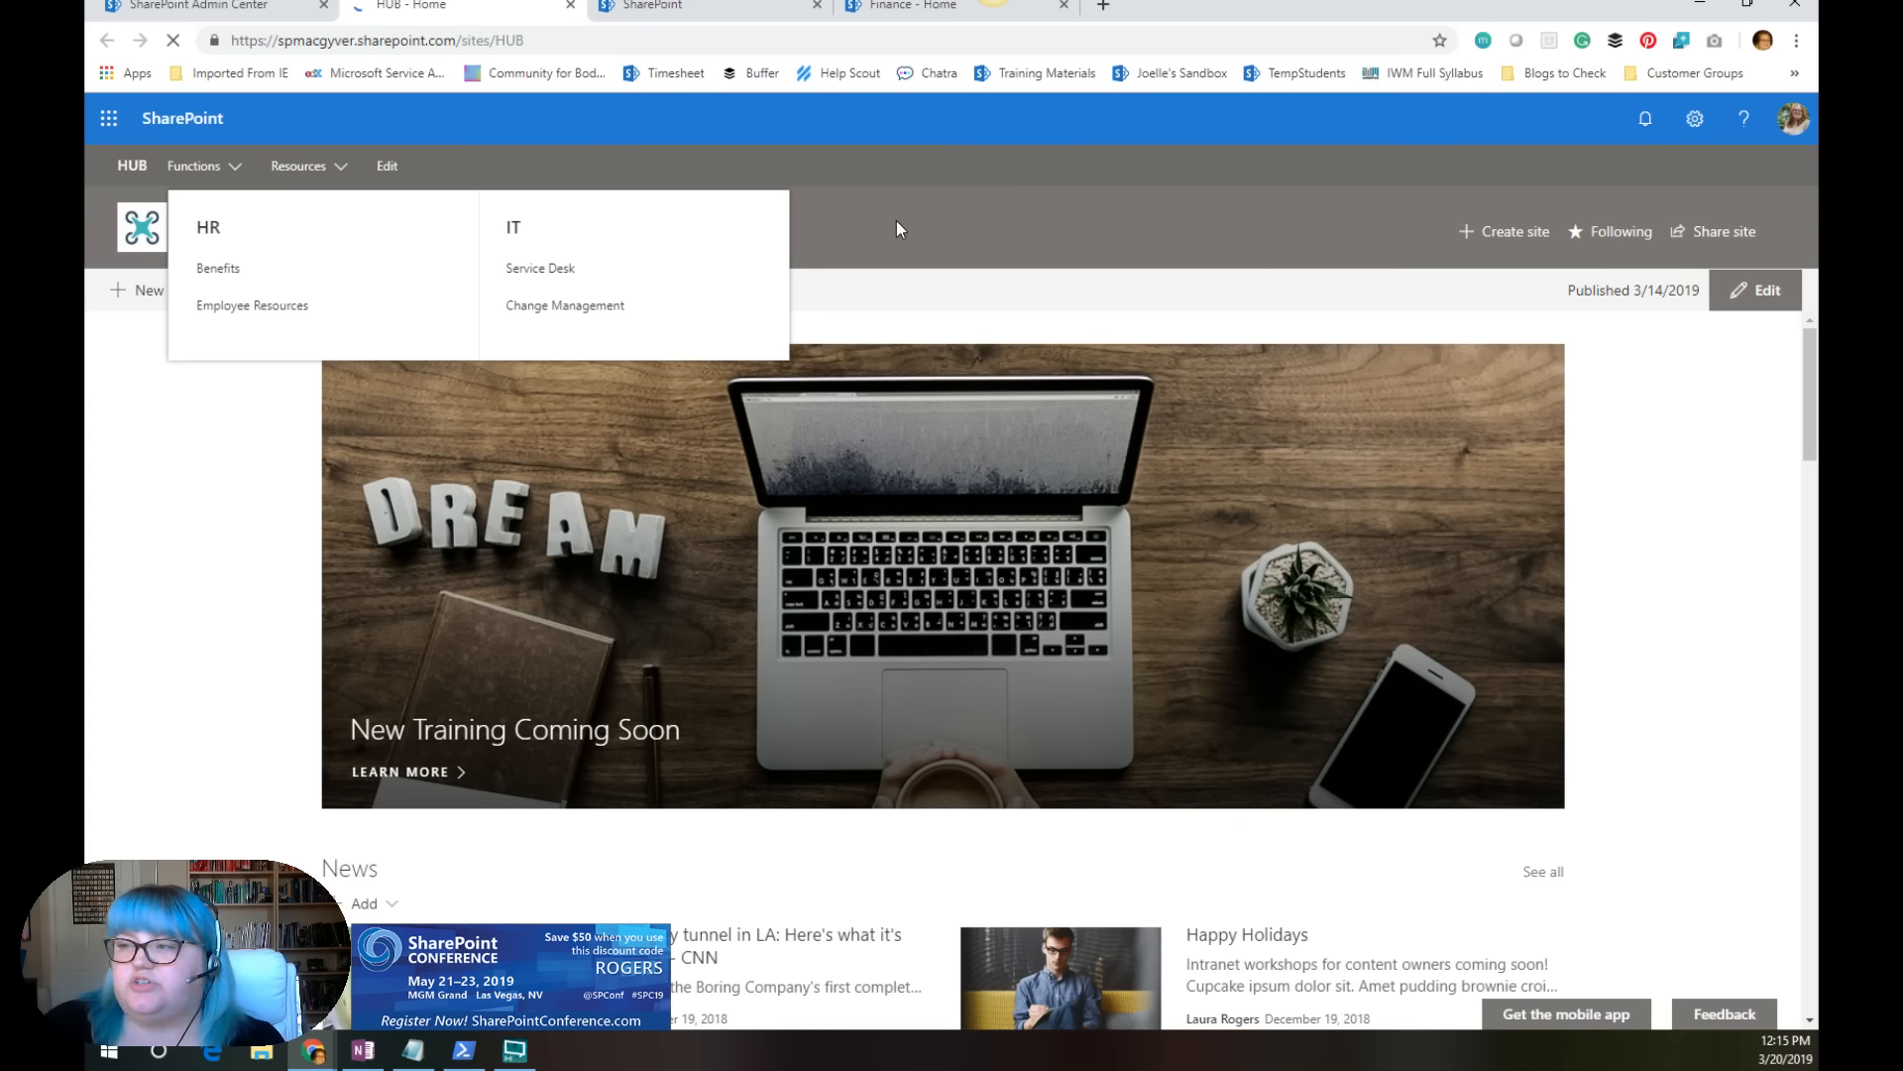
pyautogui.scroll(-3, 1793, 360)
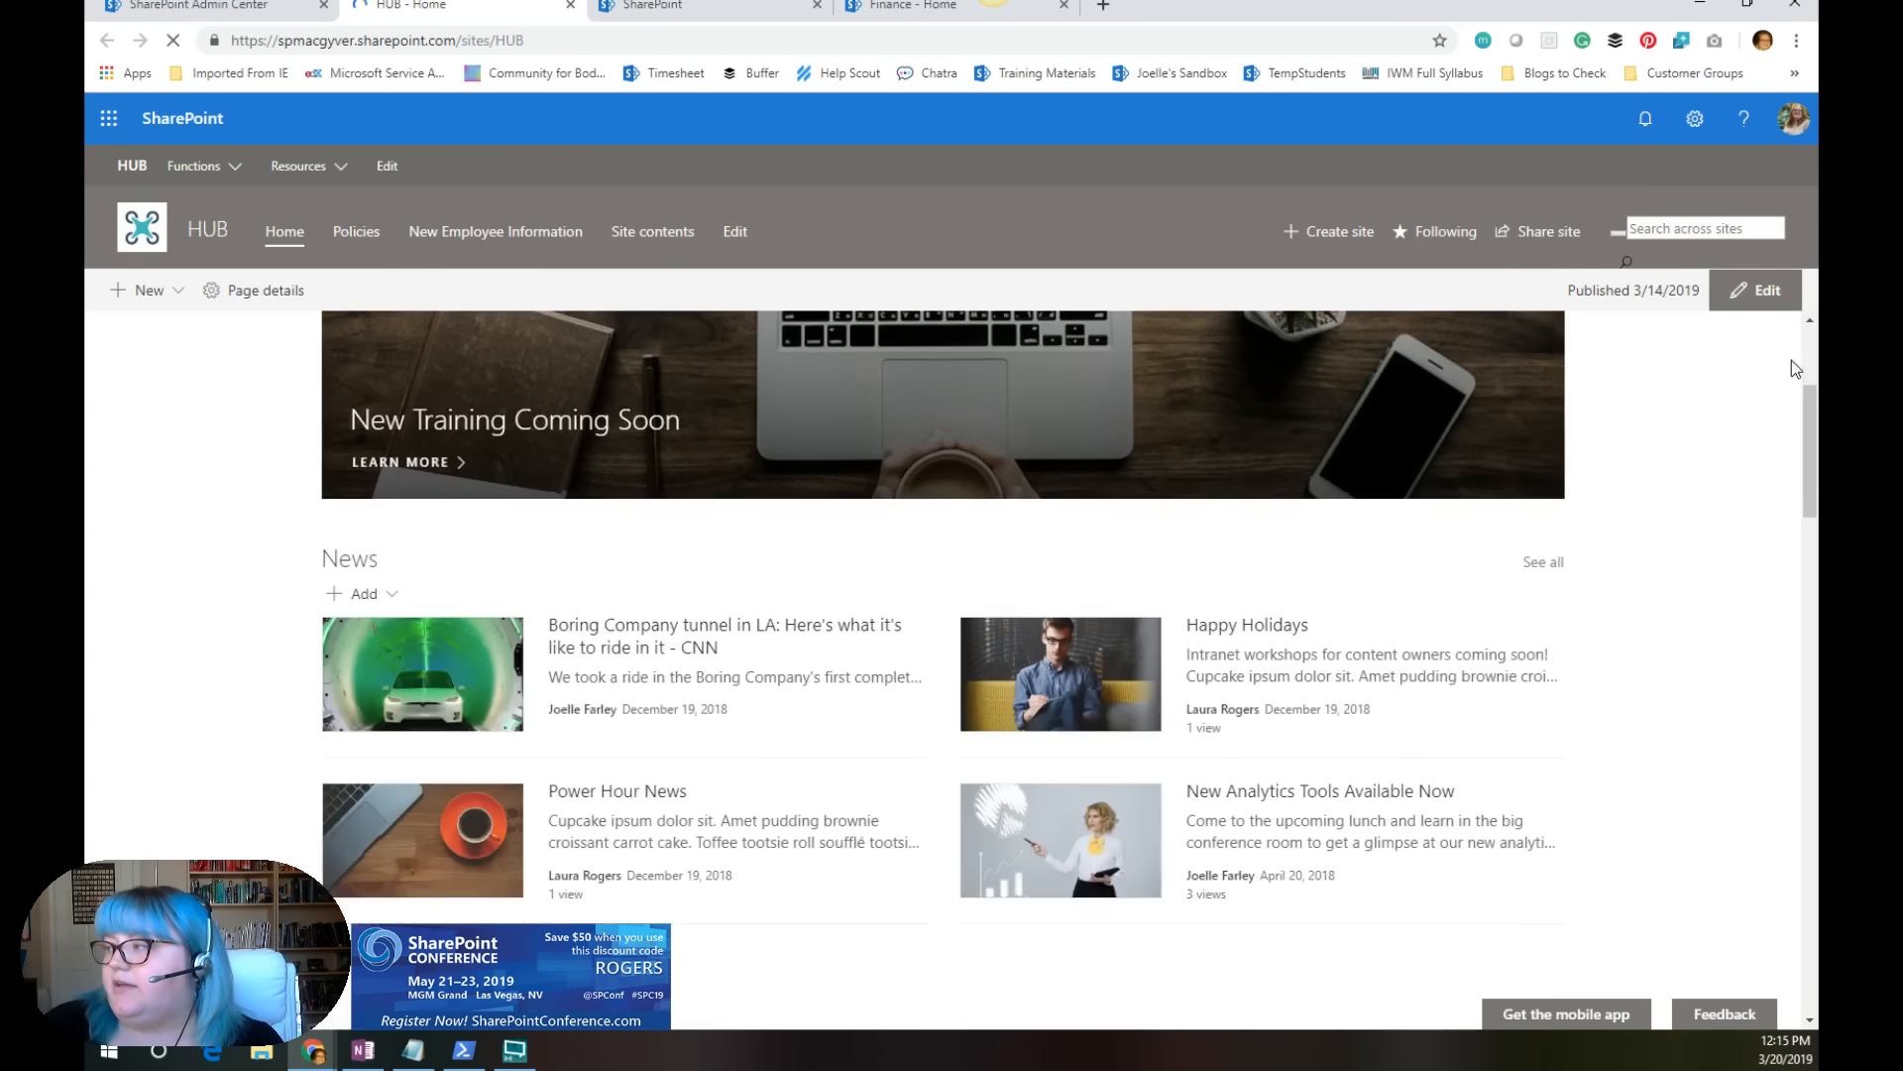
pyautogui.scroll(2, 1792, 430)
pyautogui.scroll(2, 1793, 431)
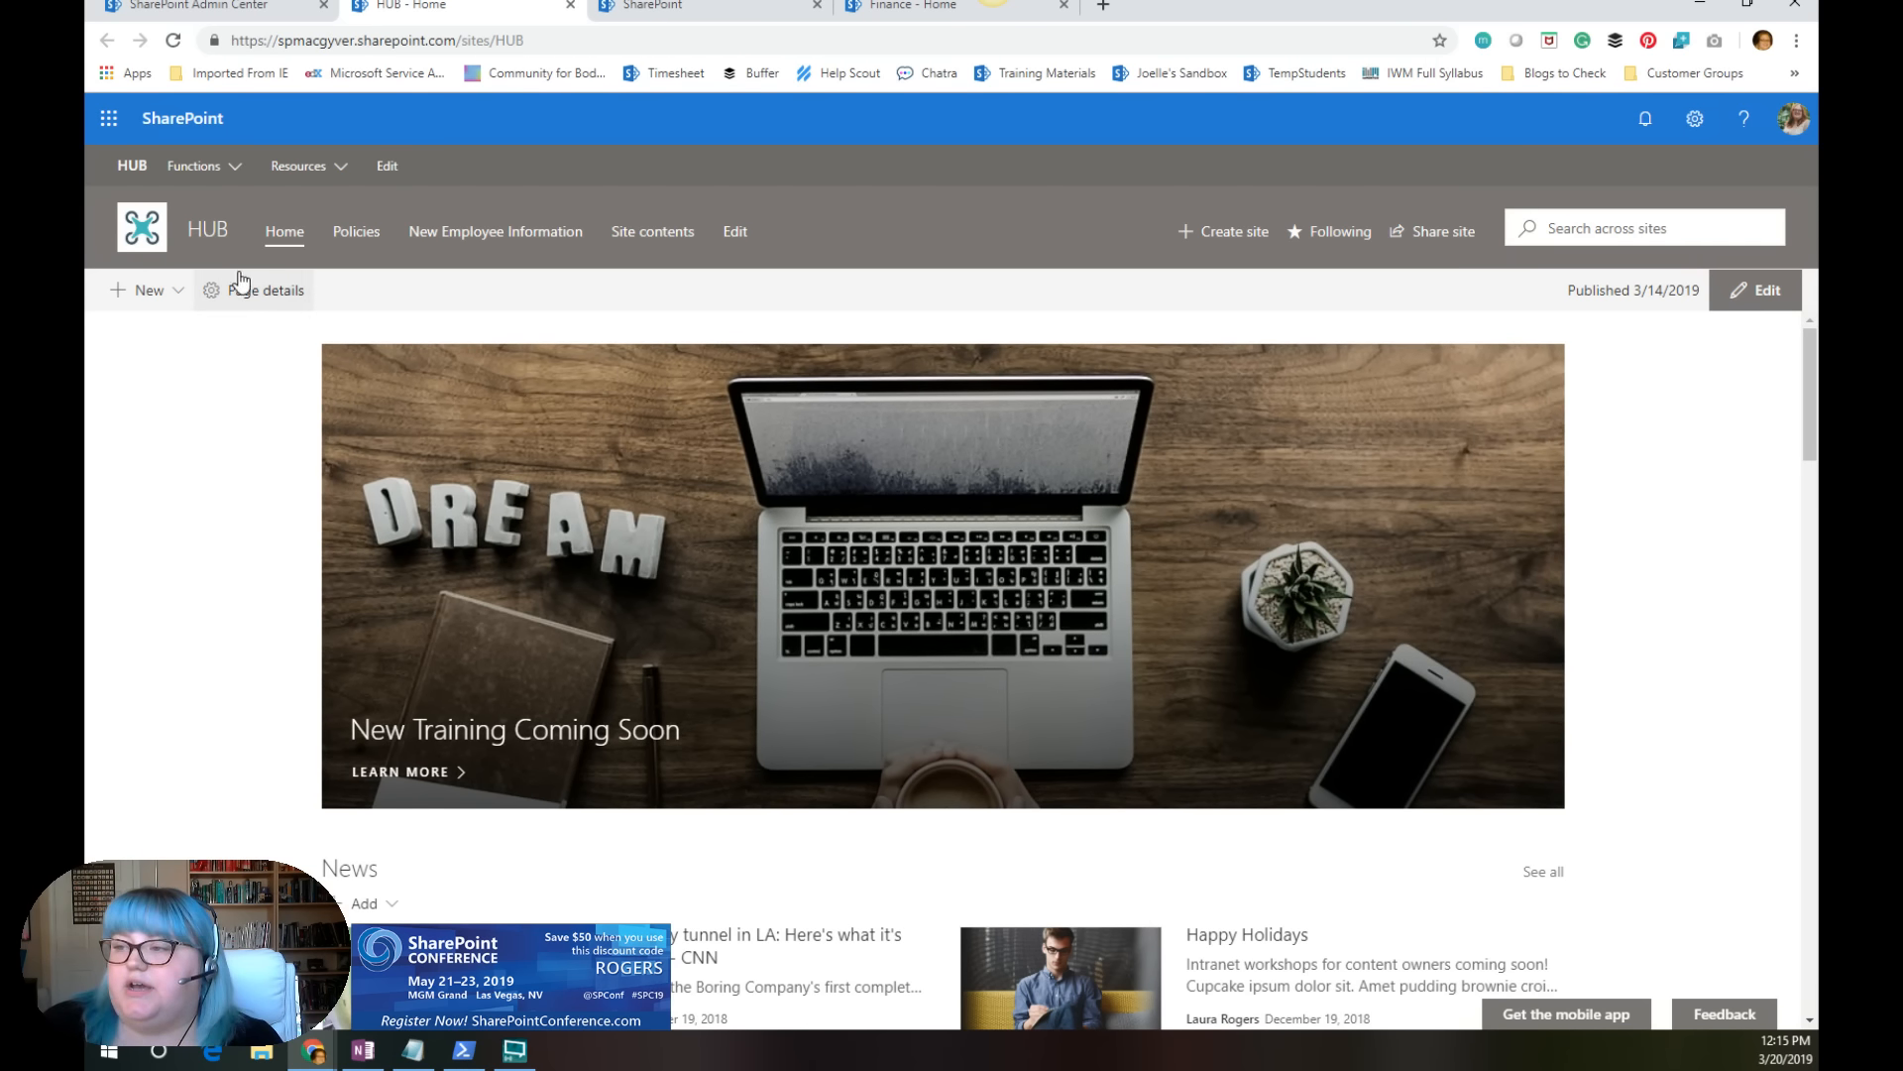
pyautogui.moveTo(1811, 409); pyautogui.dragTo(1788, 344)
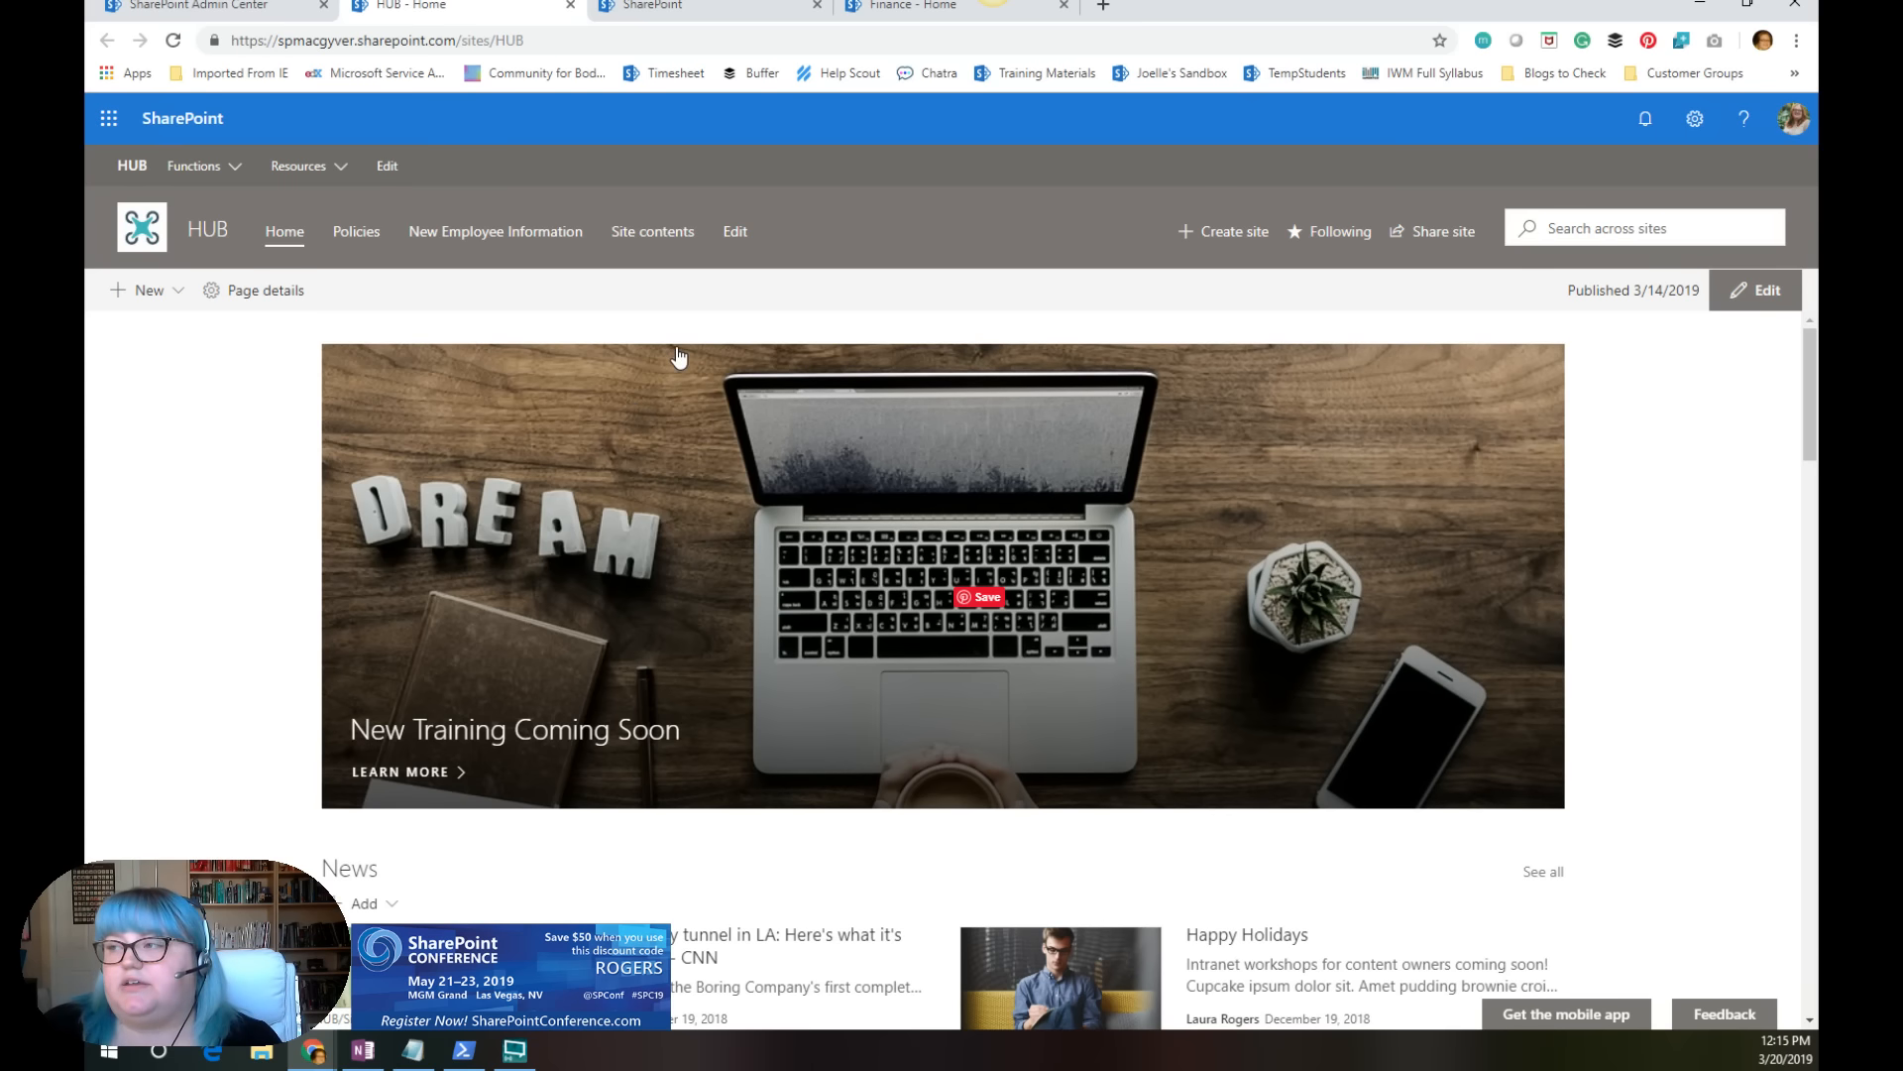
# Step: Create a communication site named Marketing from the SharePoint home page using the Intranet Department design
pyautogui.click(725, 8)
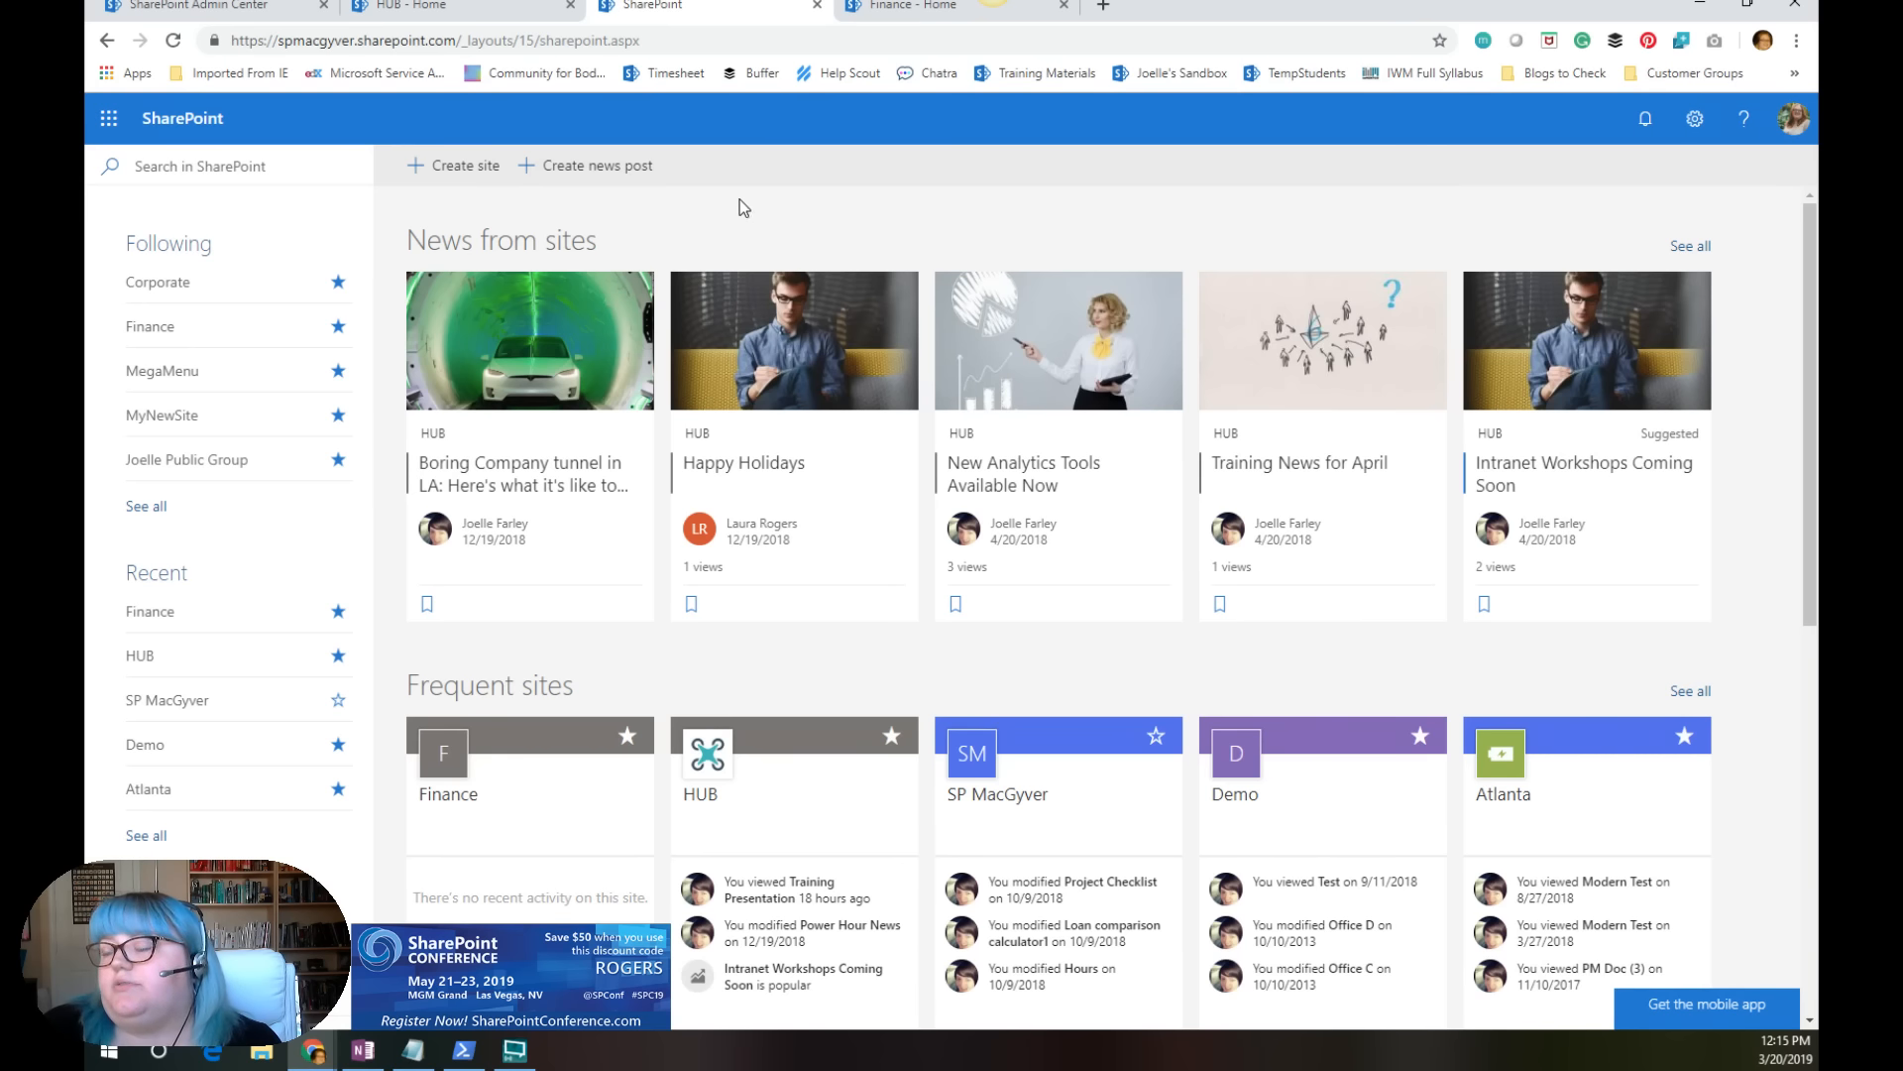
pyautogui.click(449, 177)
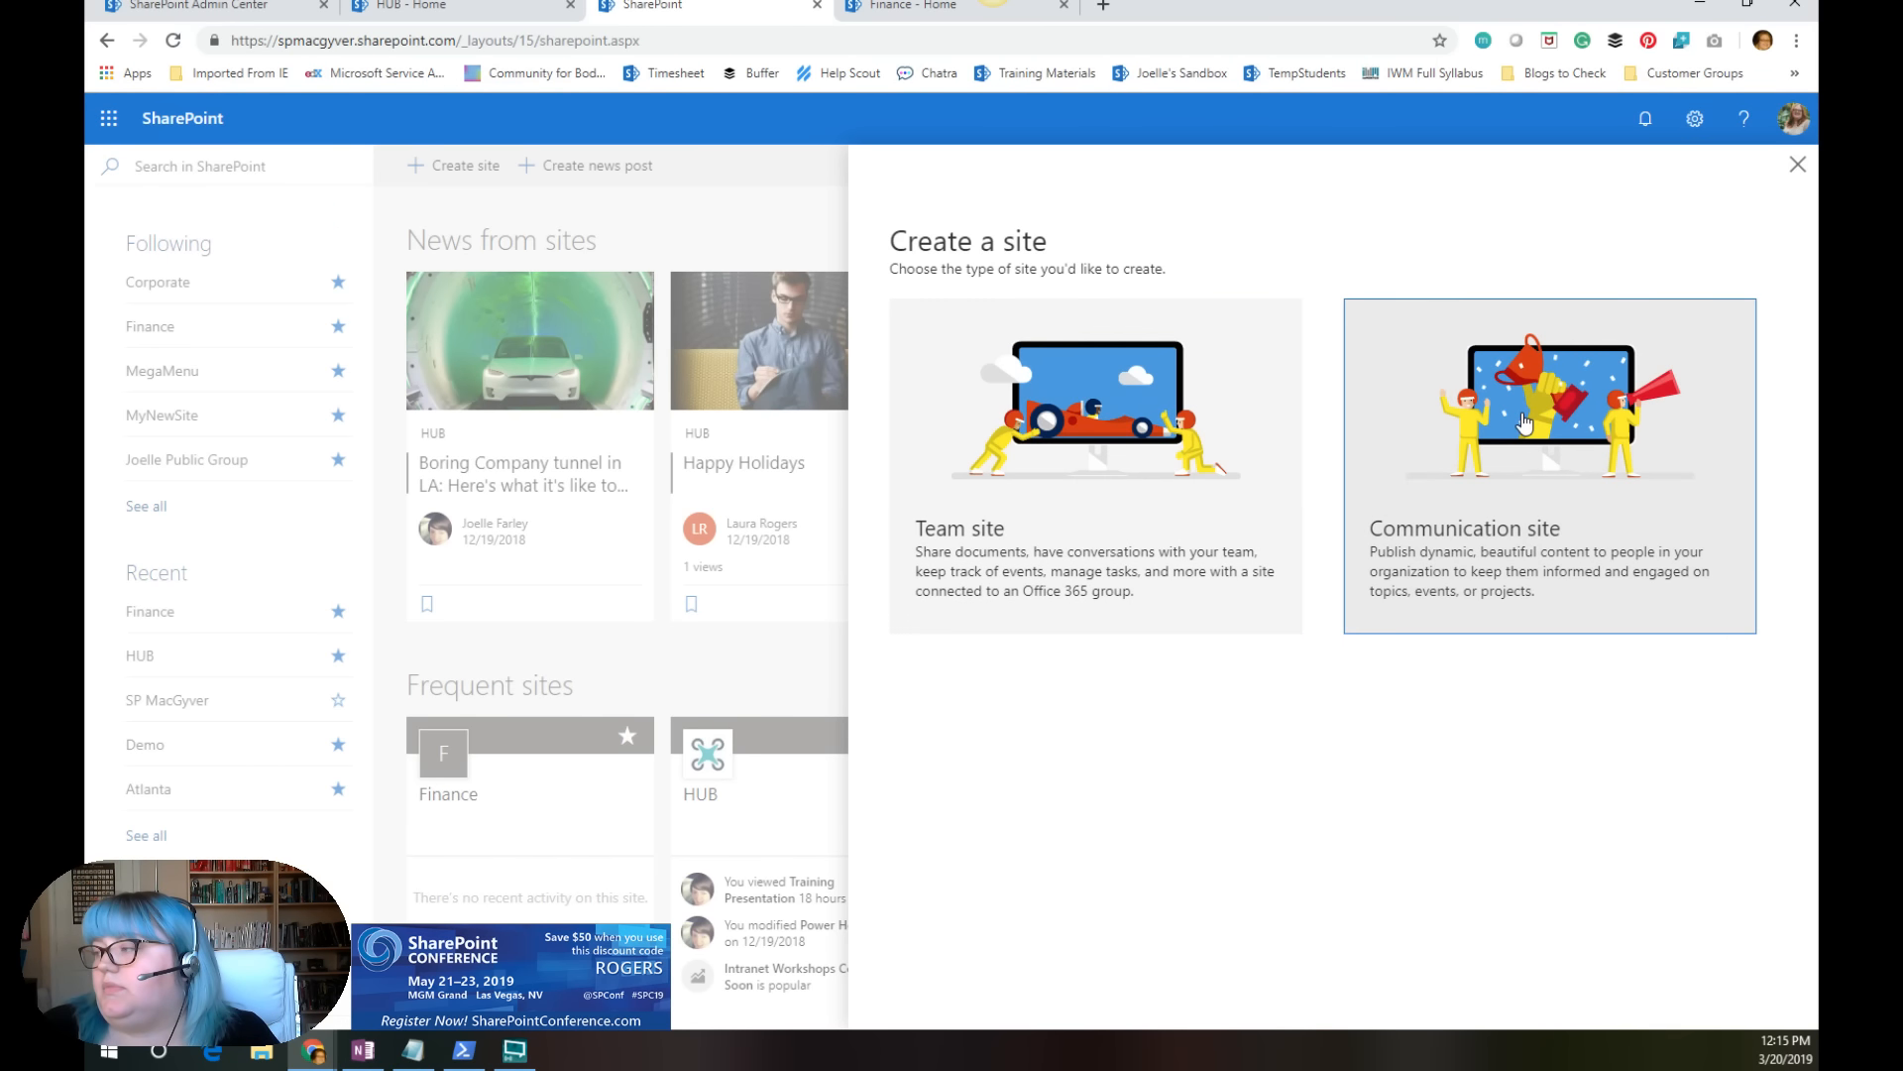
pyautogui.click(1504, 396)
pyautogui.write('Marketing')
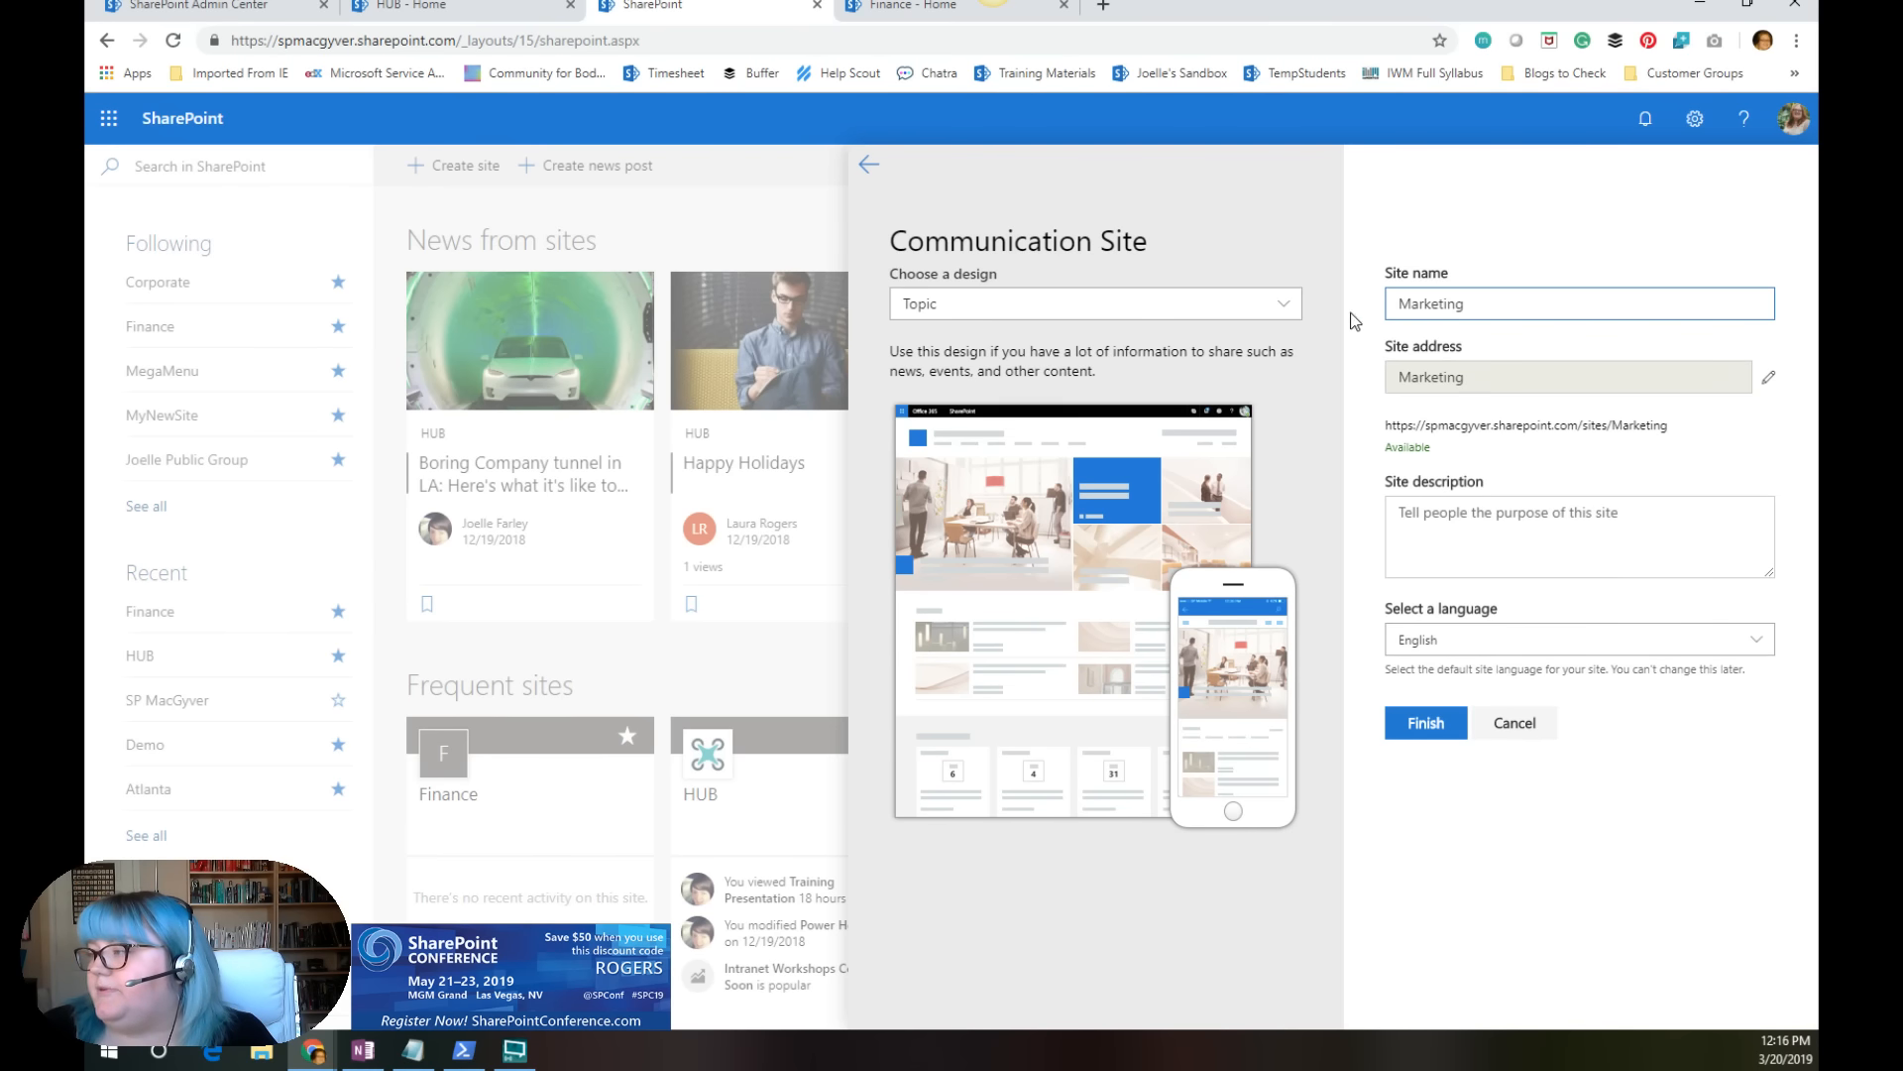
pyautogui.click(1289, 308)
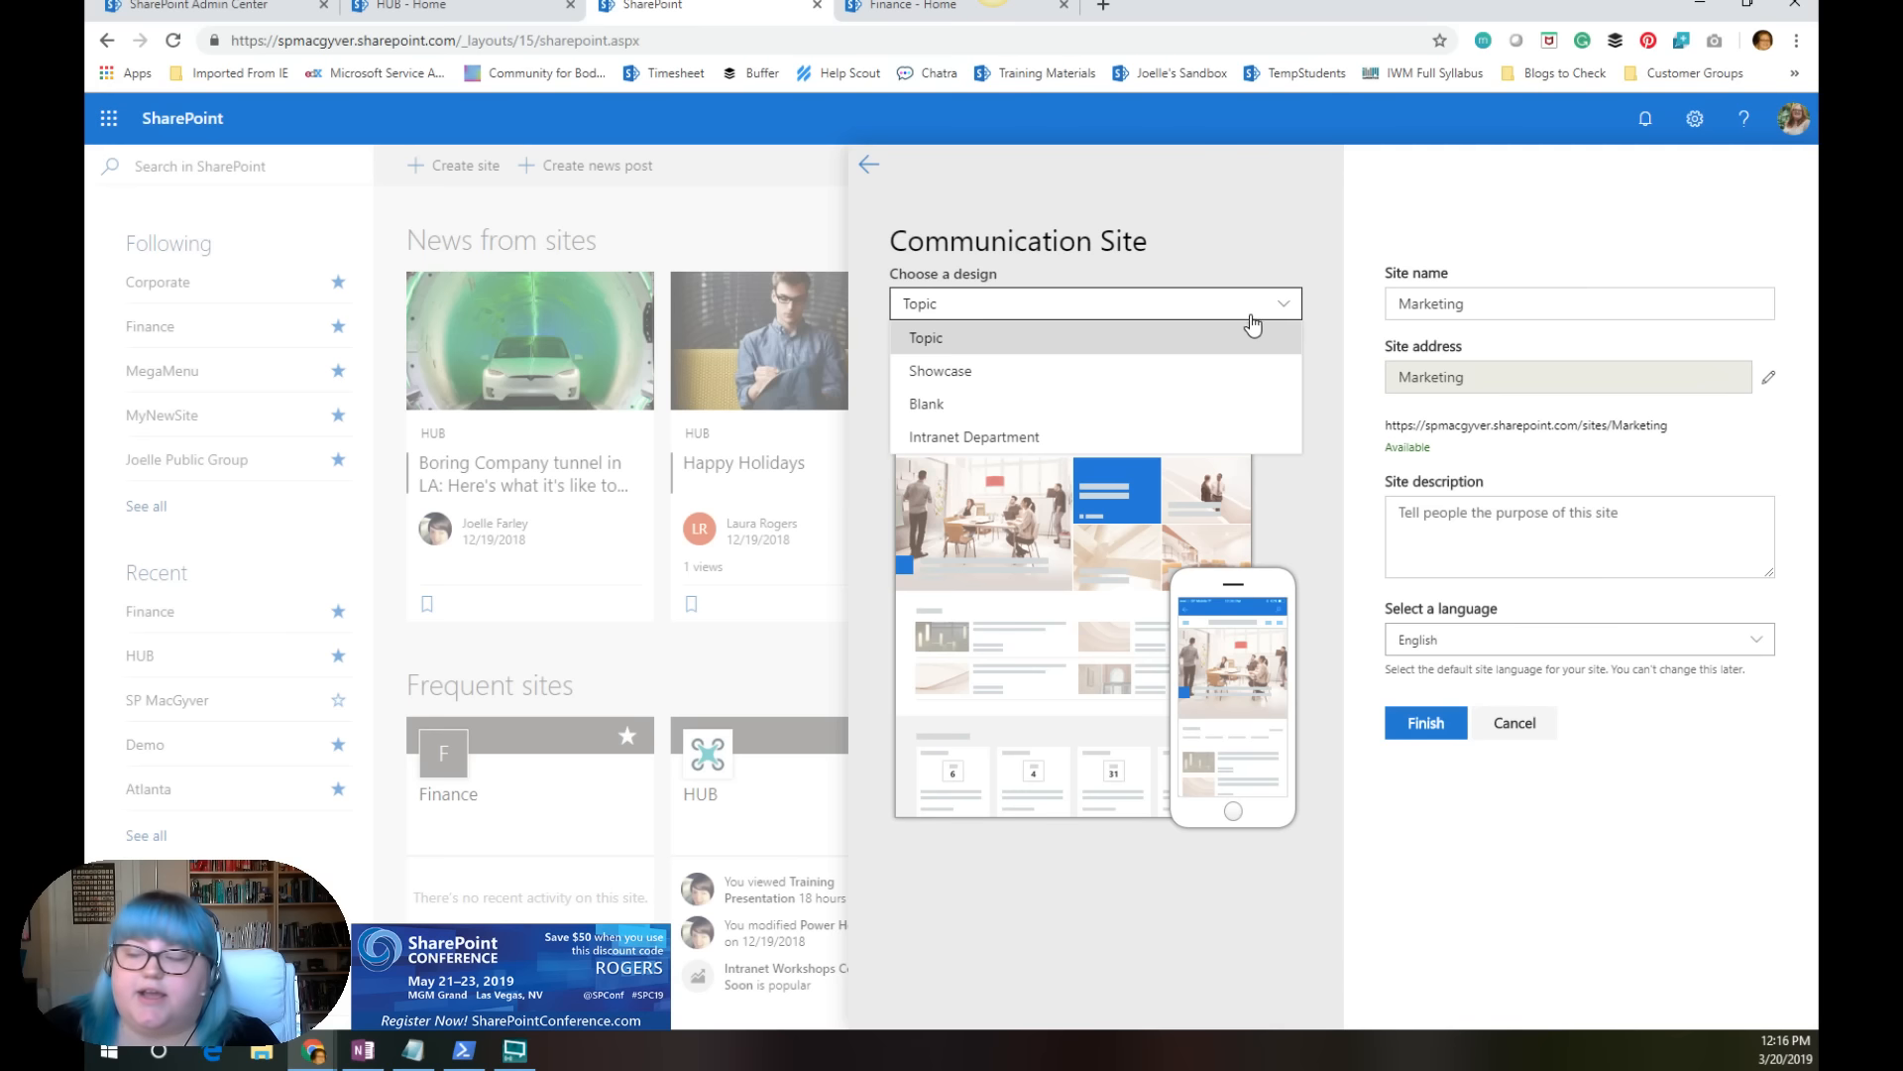
pyautogui.click(1014, 437)
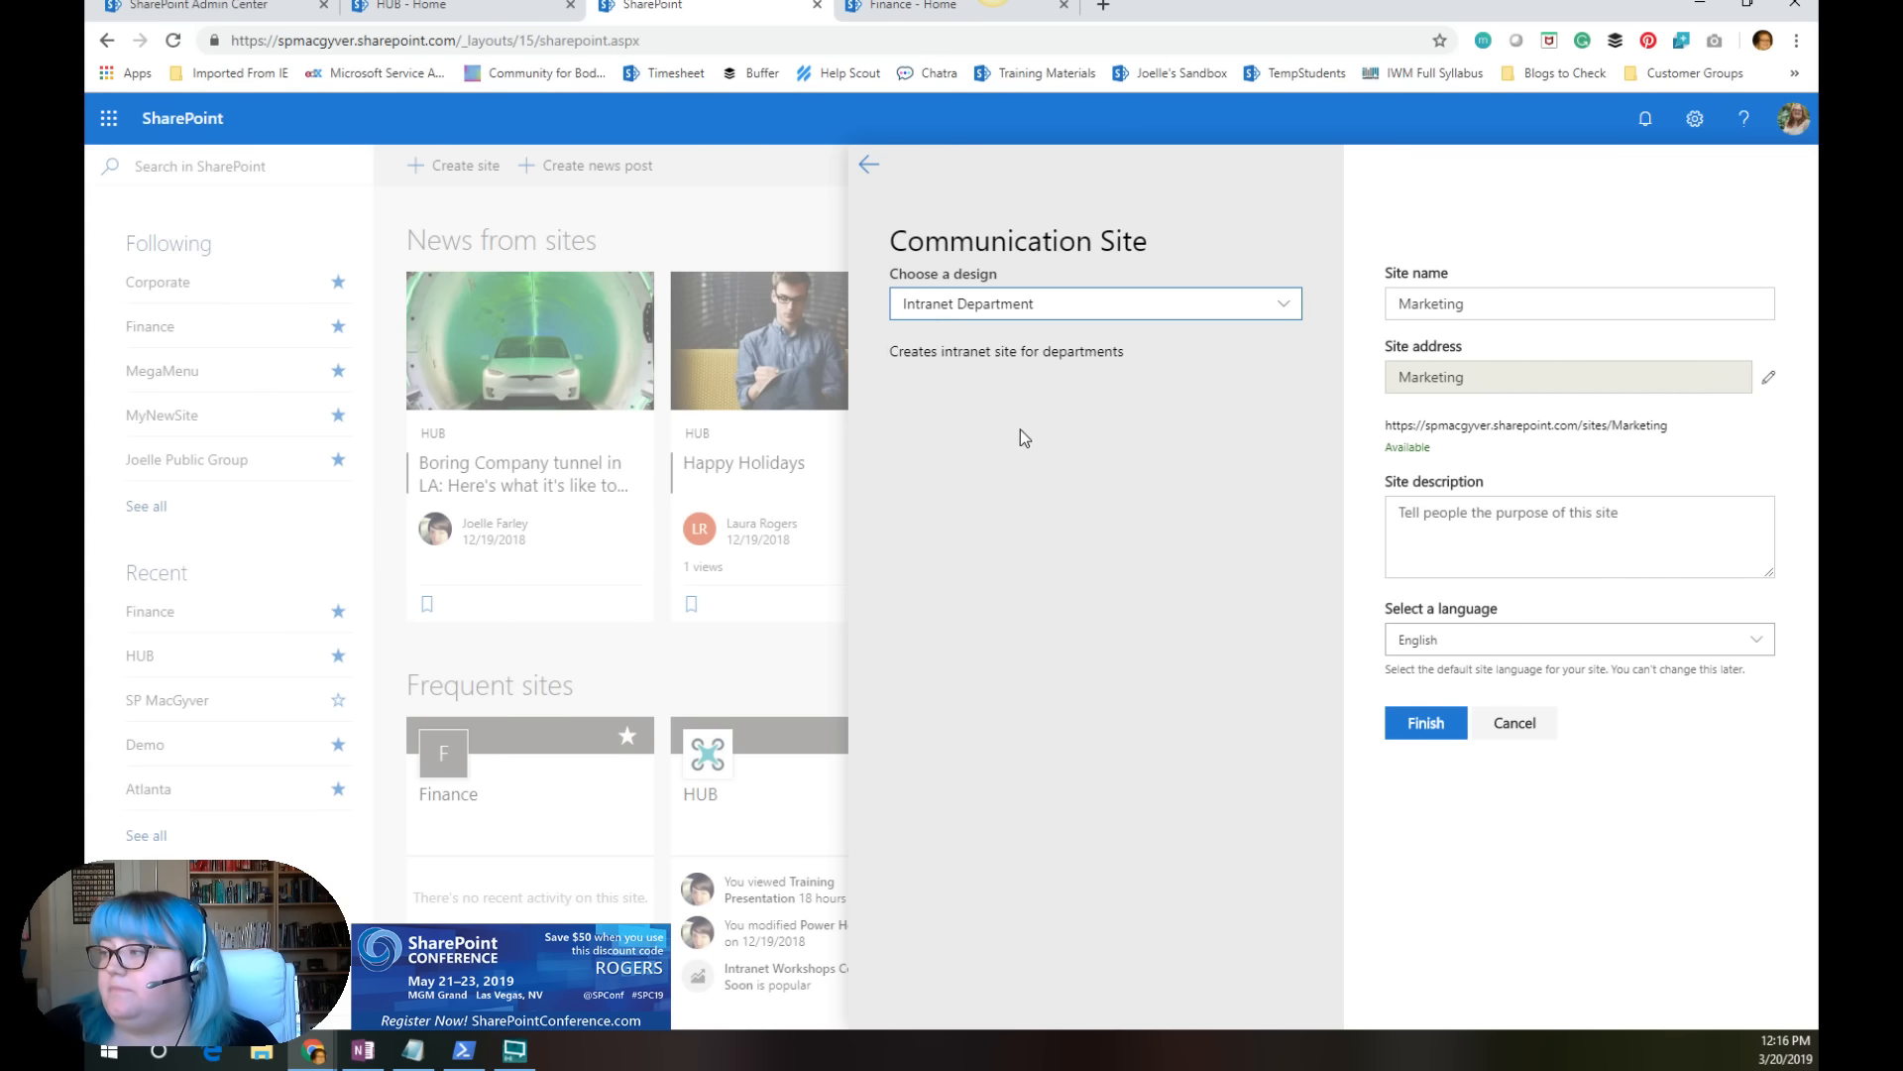
pyautogui.click(1426, 729)
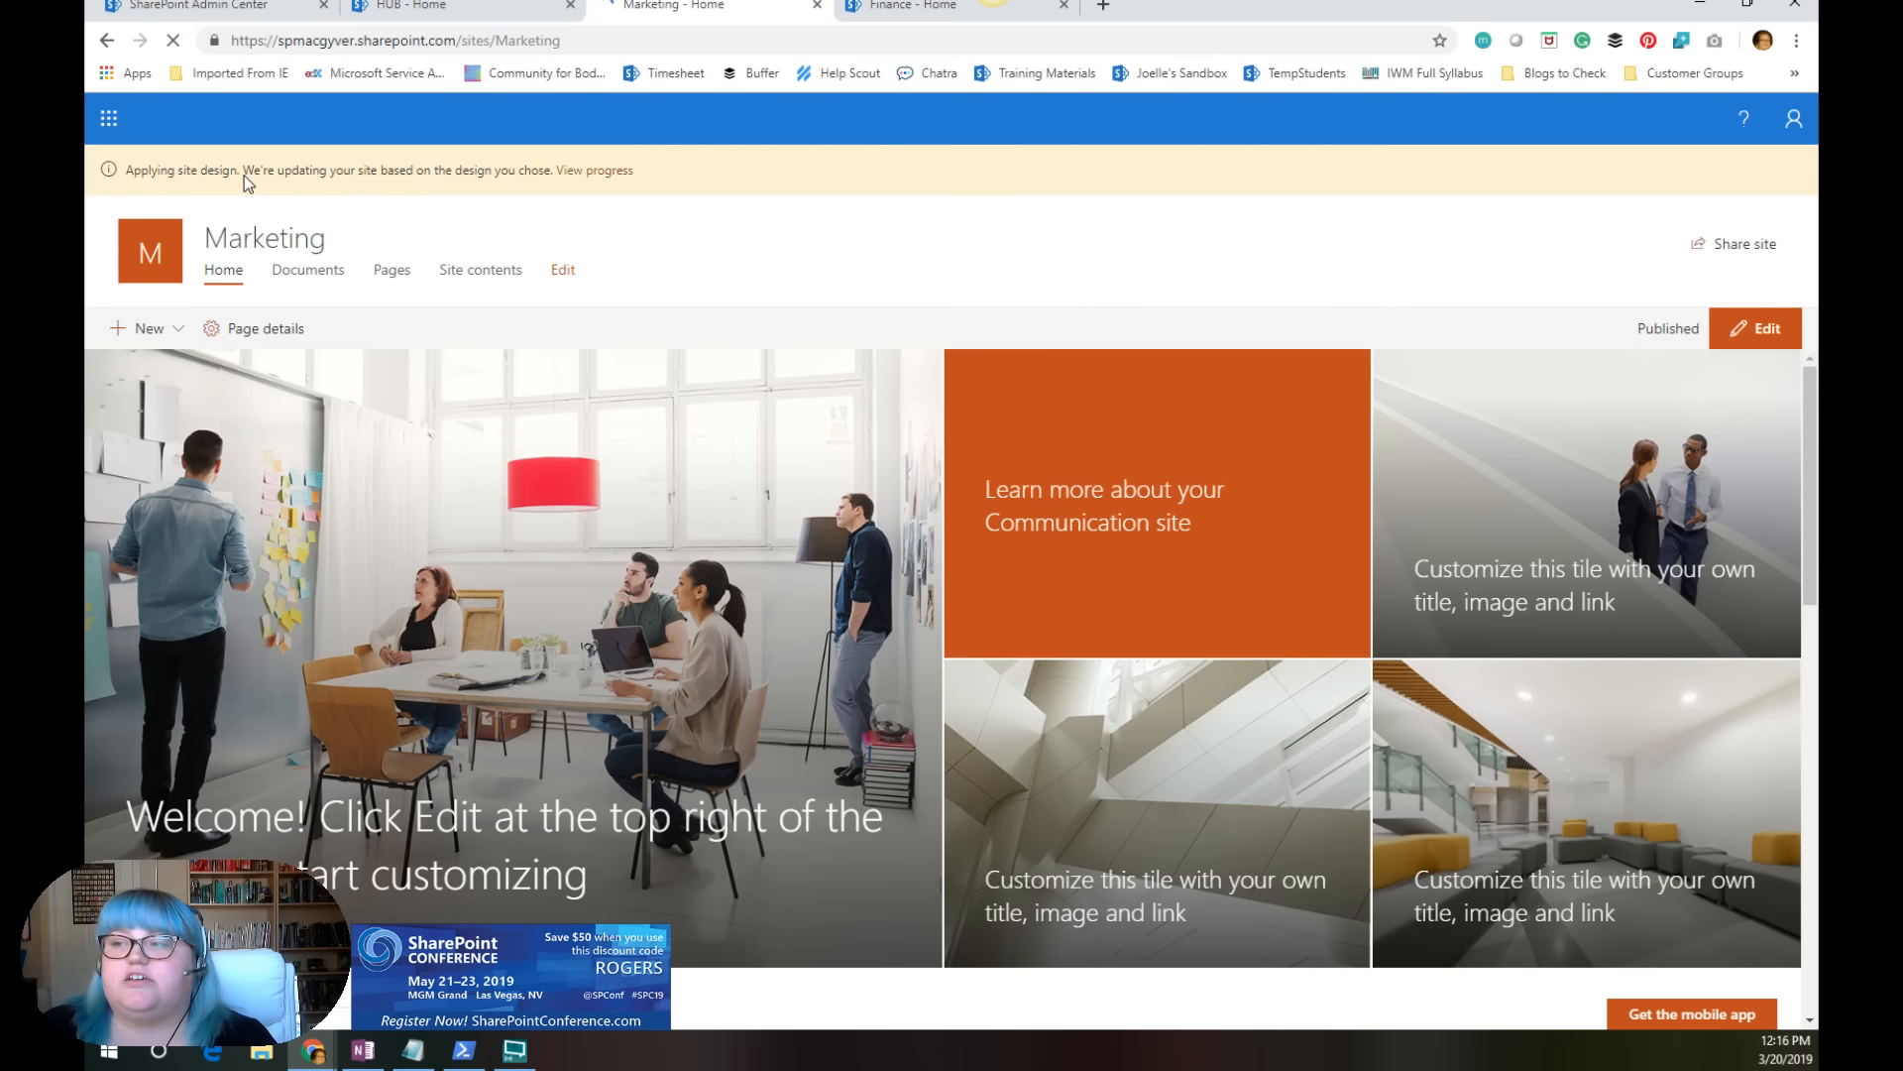
# Step: View the site design's progress on the Marketing site, load the updated site and look over its home page
pyautogui.click(616, 172)
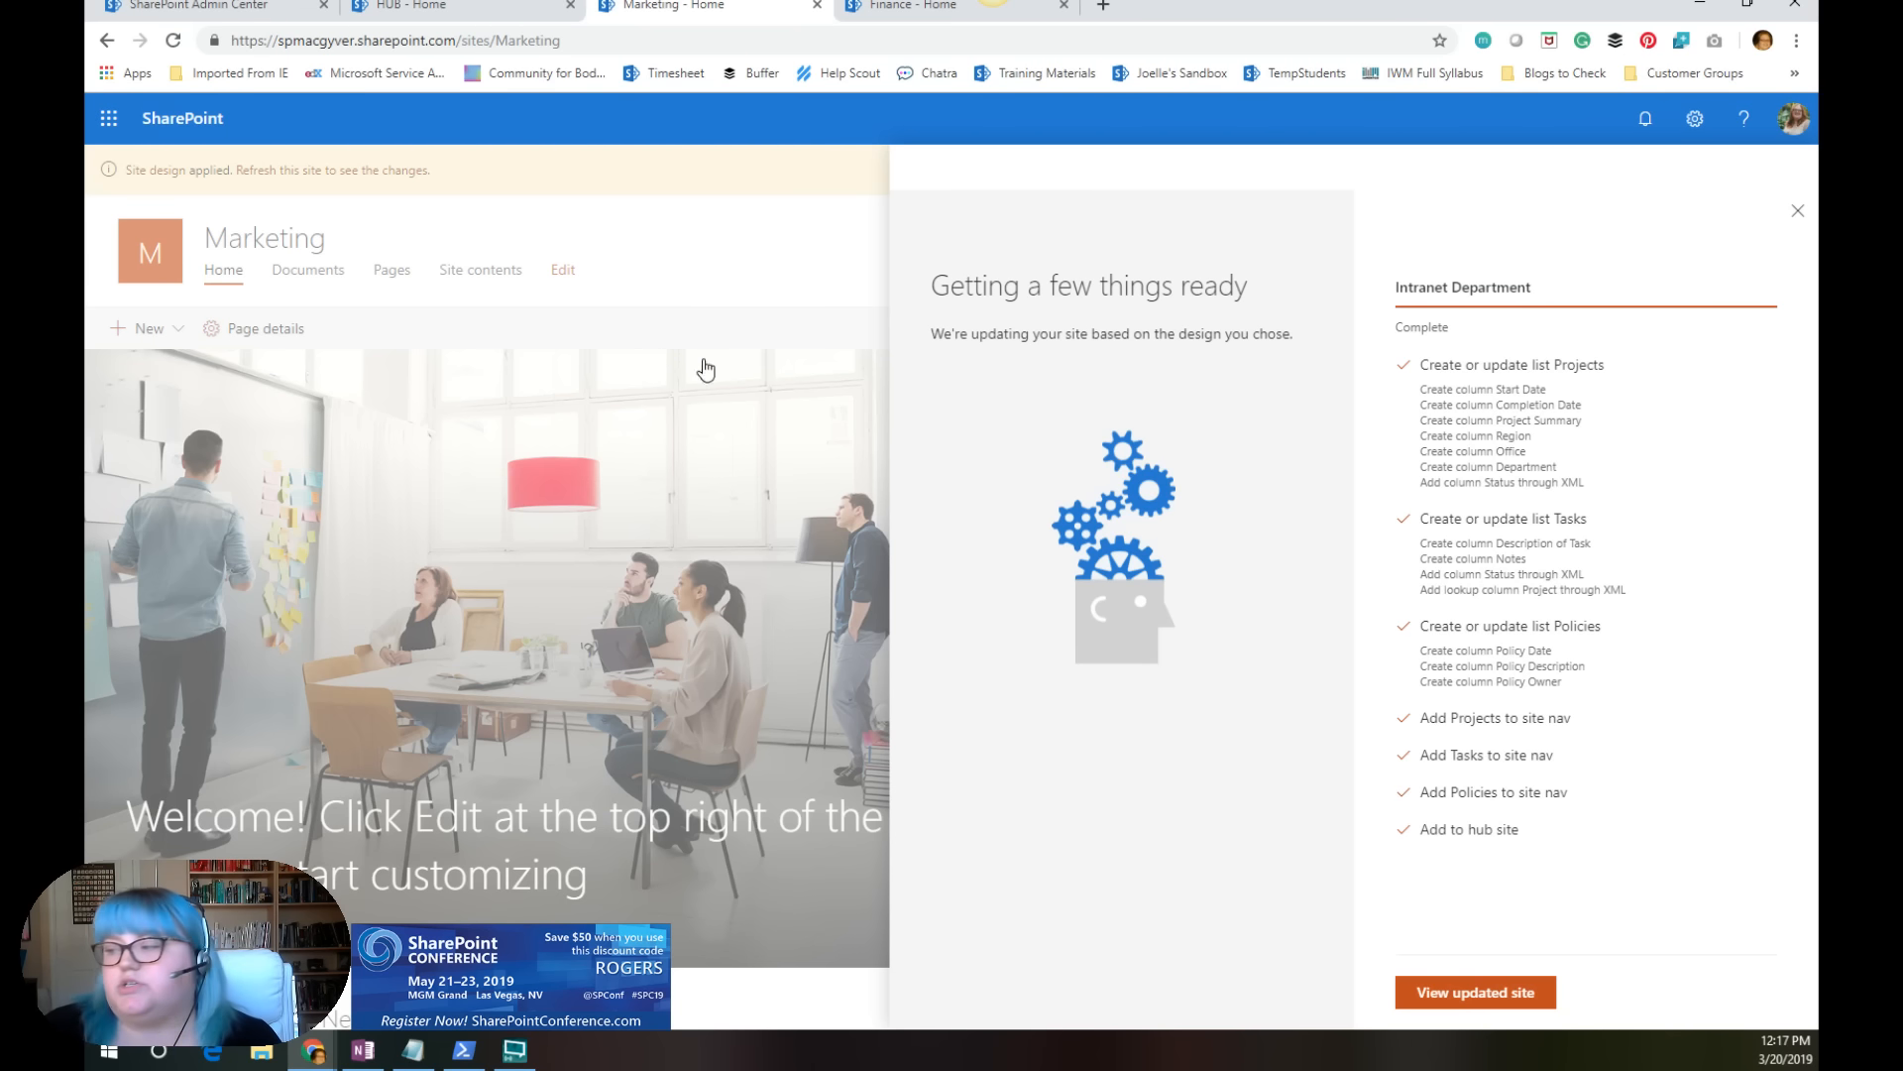
pyautogui.click(1498, 995)
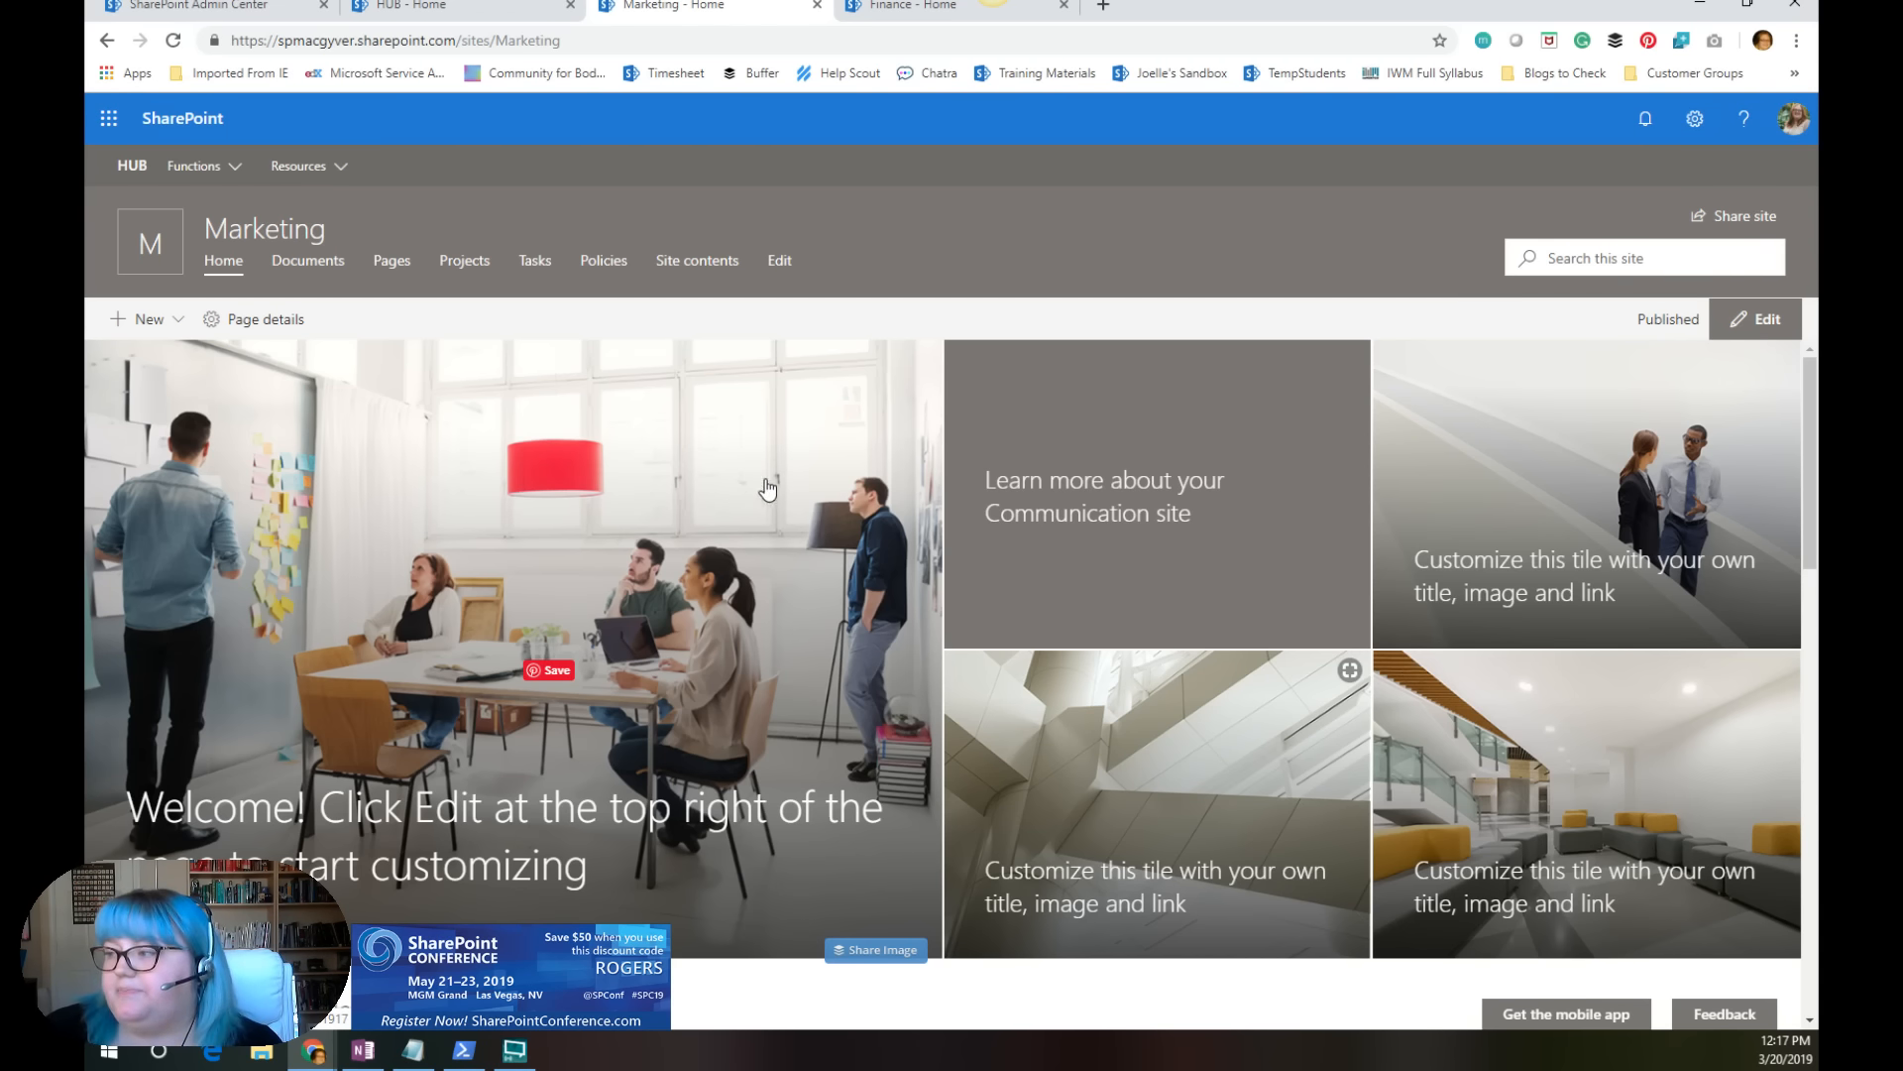
pyautogui.scroll(-3, 747, 503)
pyautogui.scroll(-4, 862, 641)
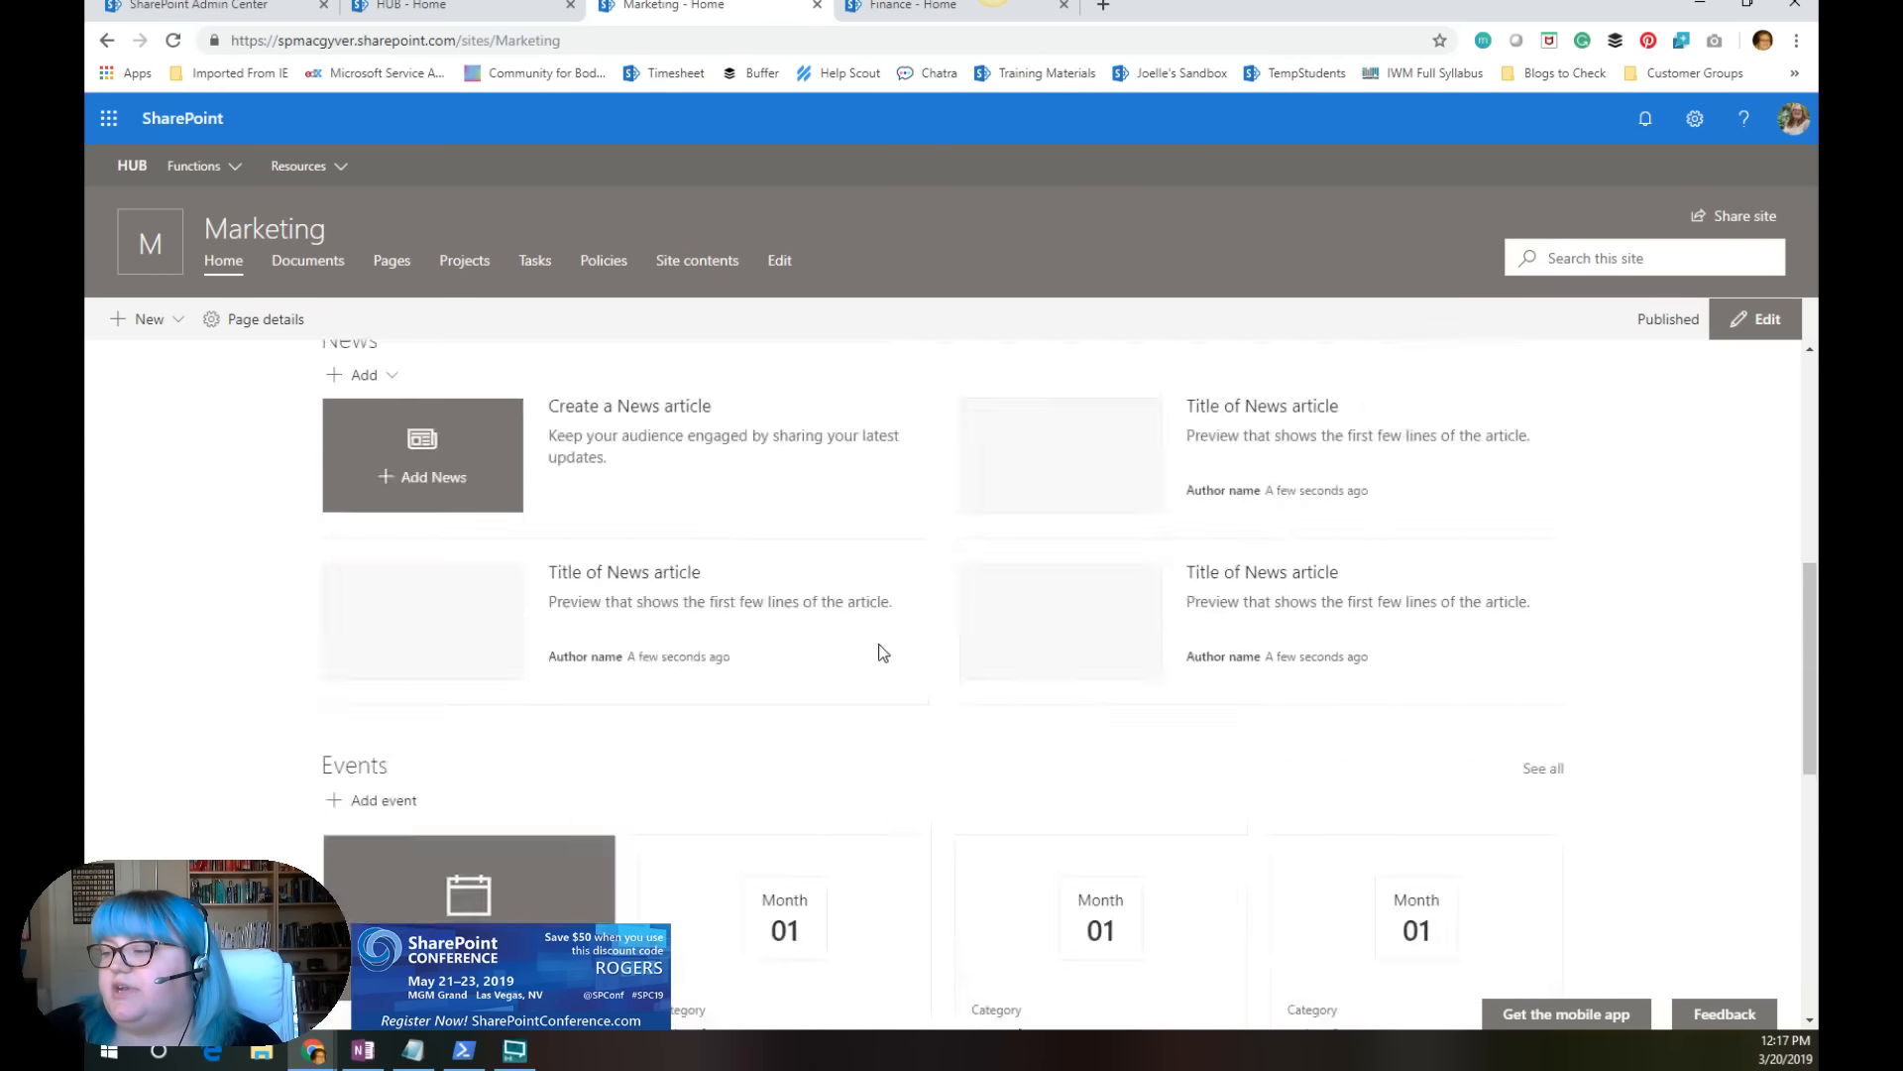
pyautogui.scroll(7, 880, 650)
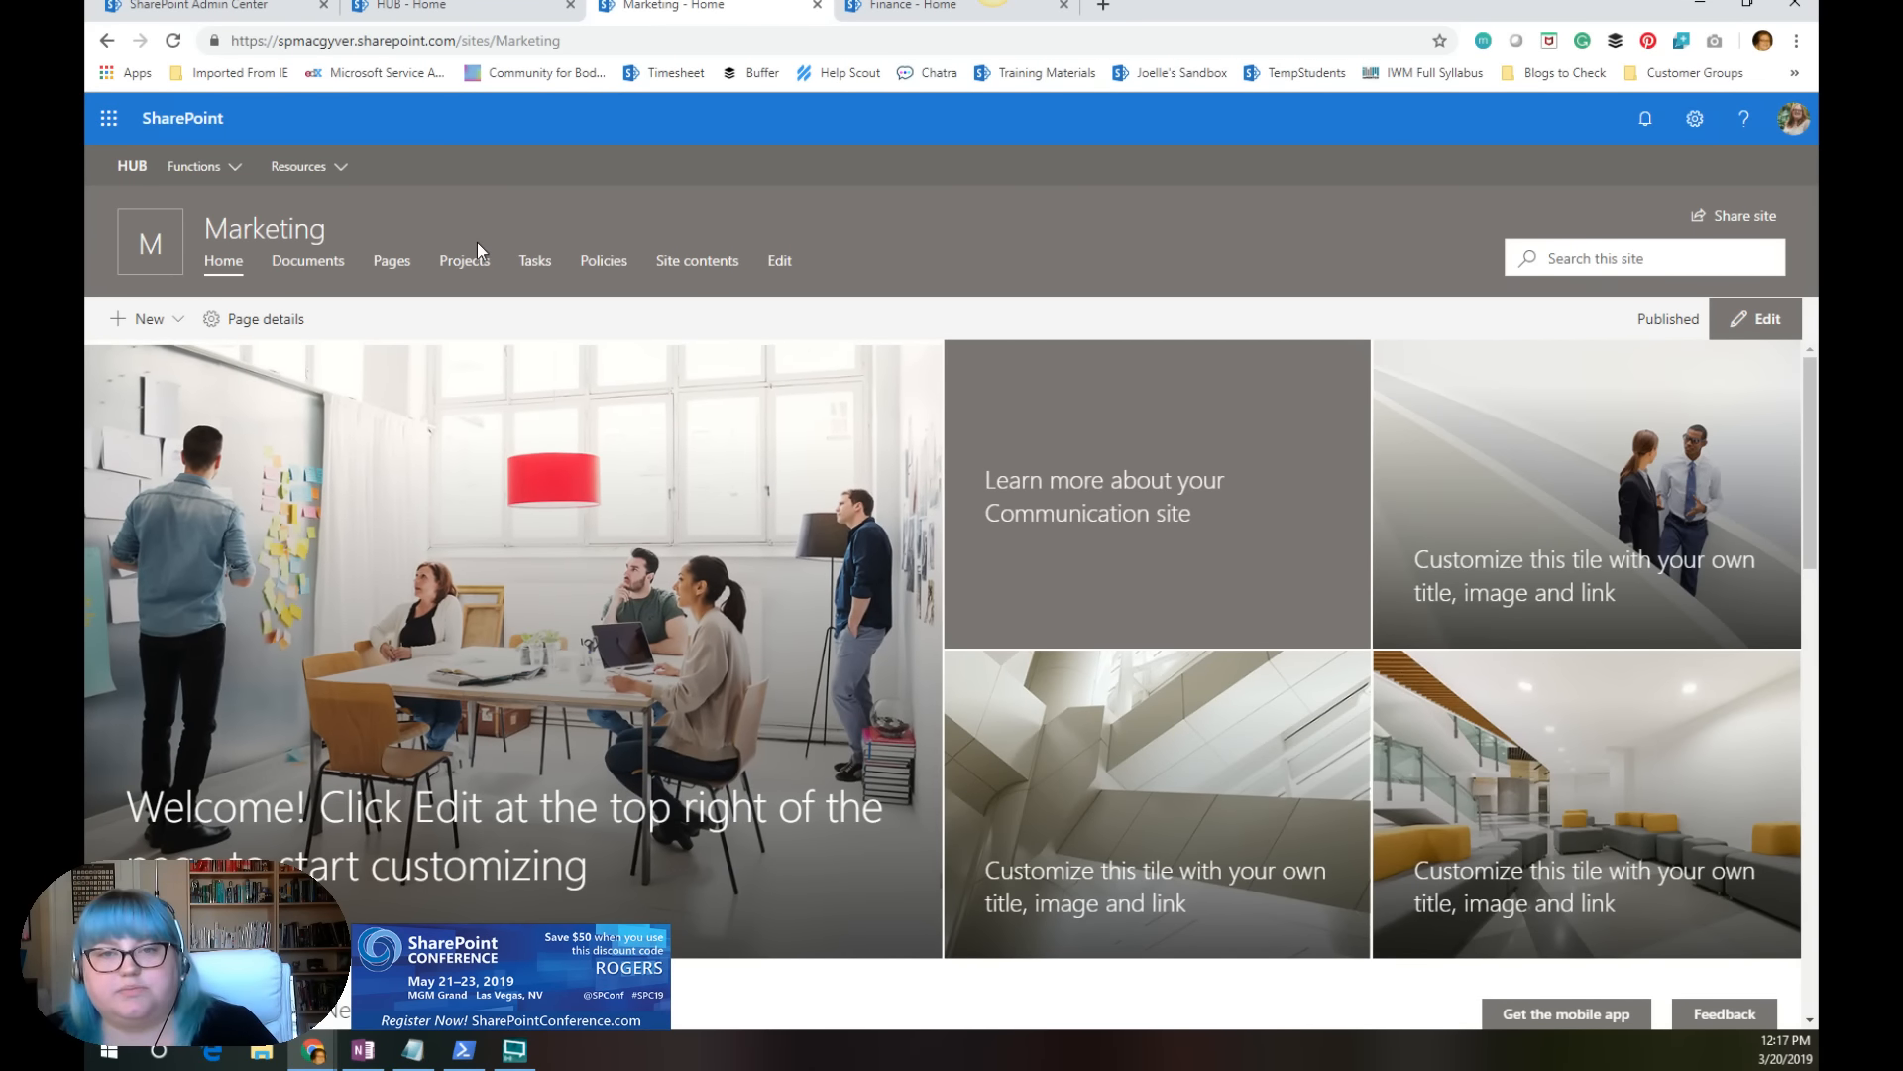
# Step: Examine the Functions links in the Marketing site's hub navigation and compare the site's header with the HUB site's
pyautogui.click(221, 165)
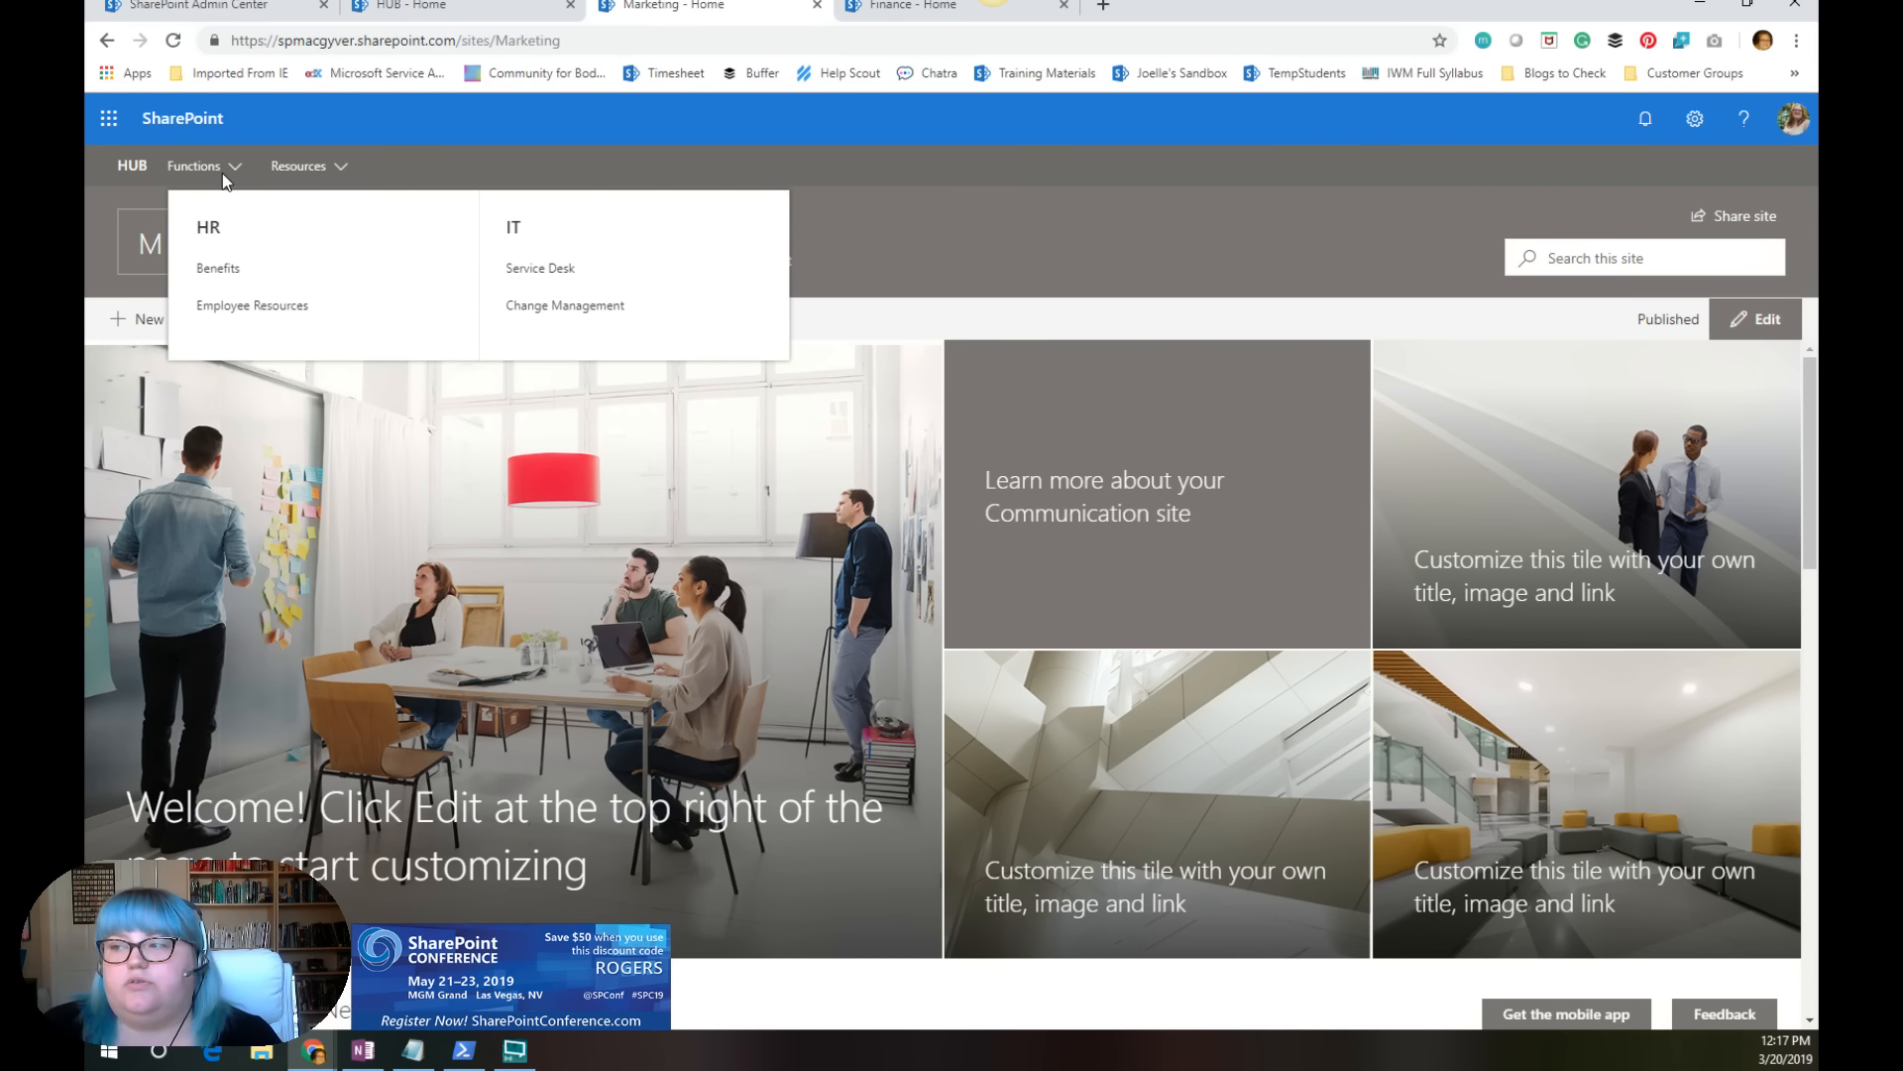
pyautogui.click(943, 248)
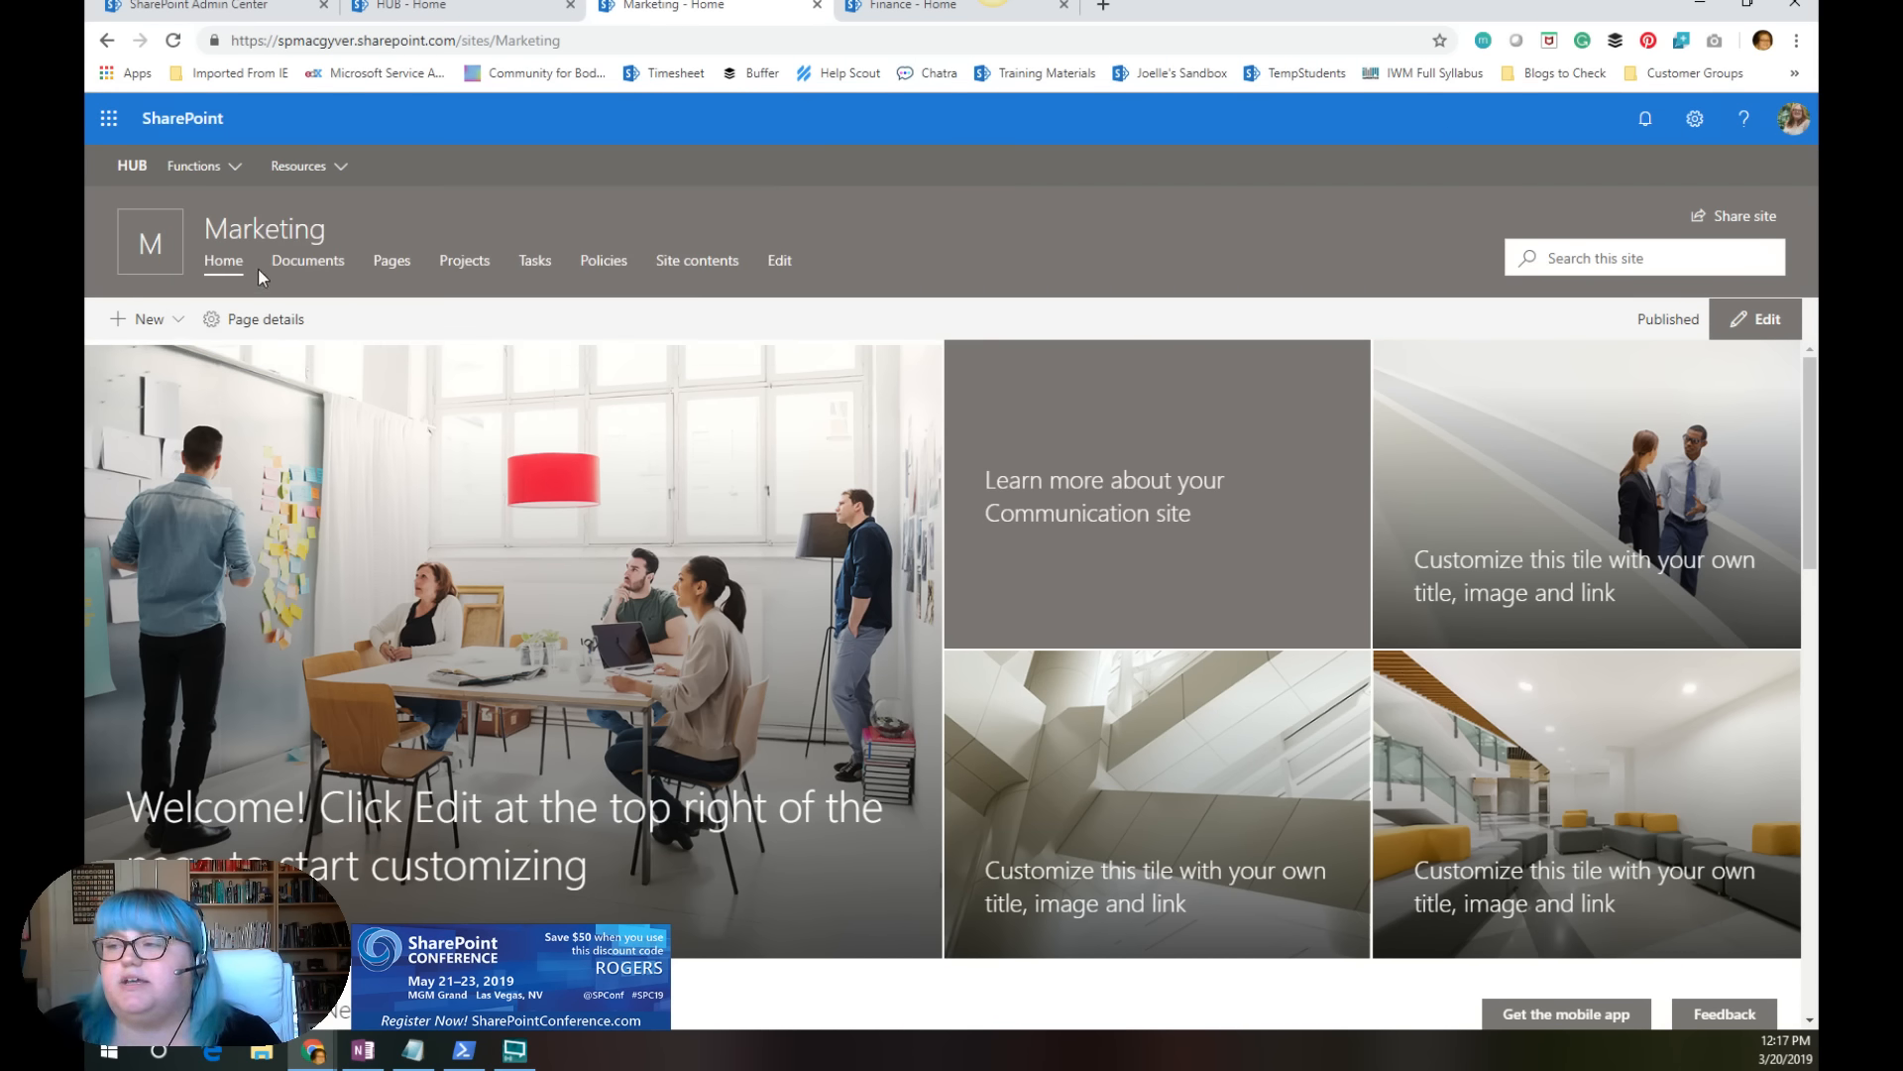
pyautogui.click(473, 10)
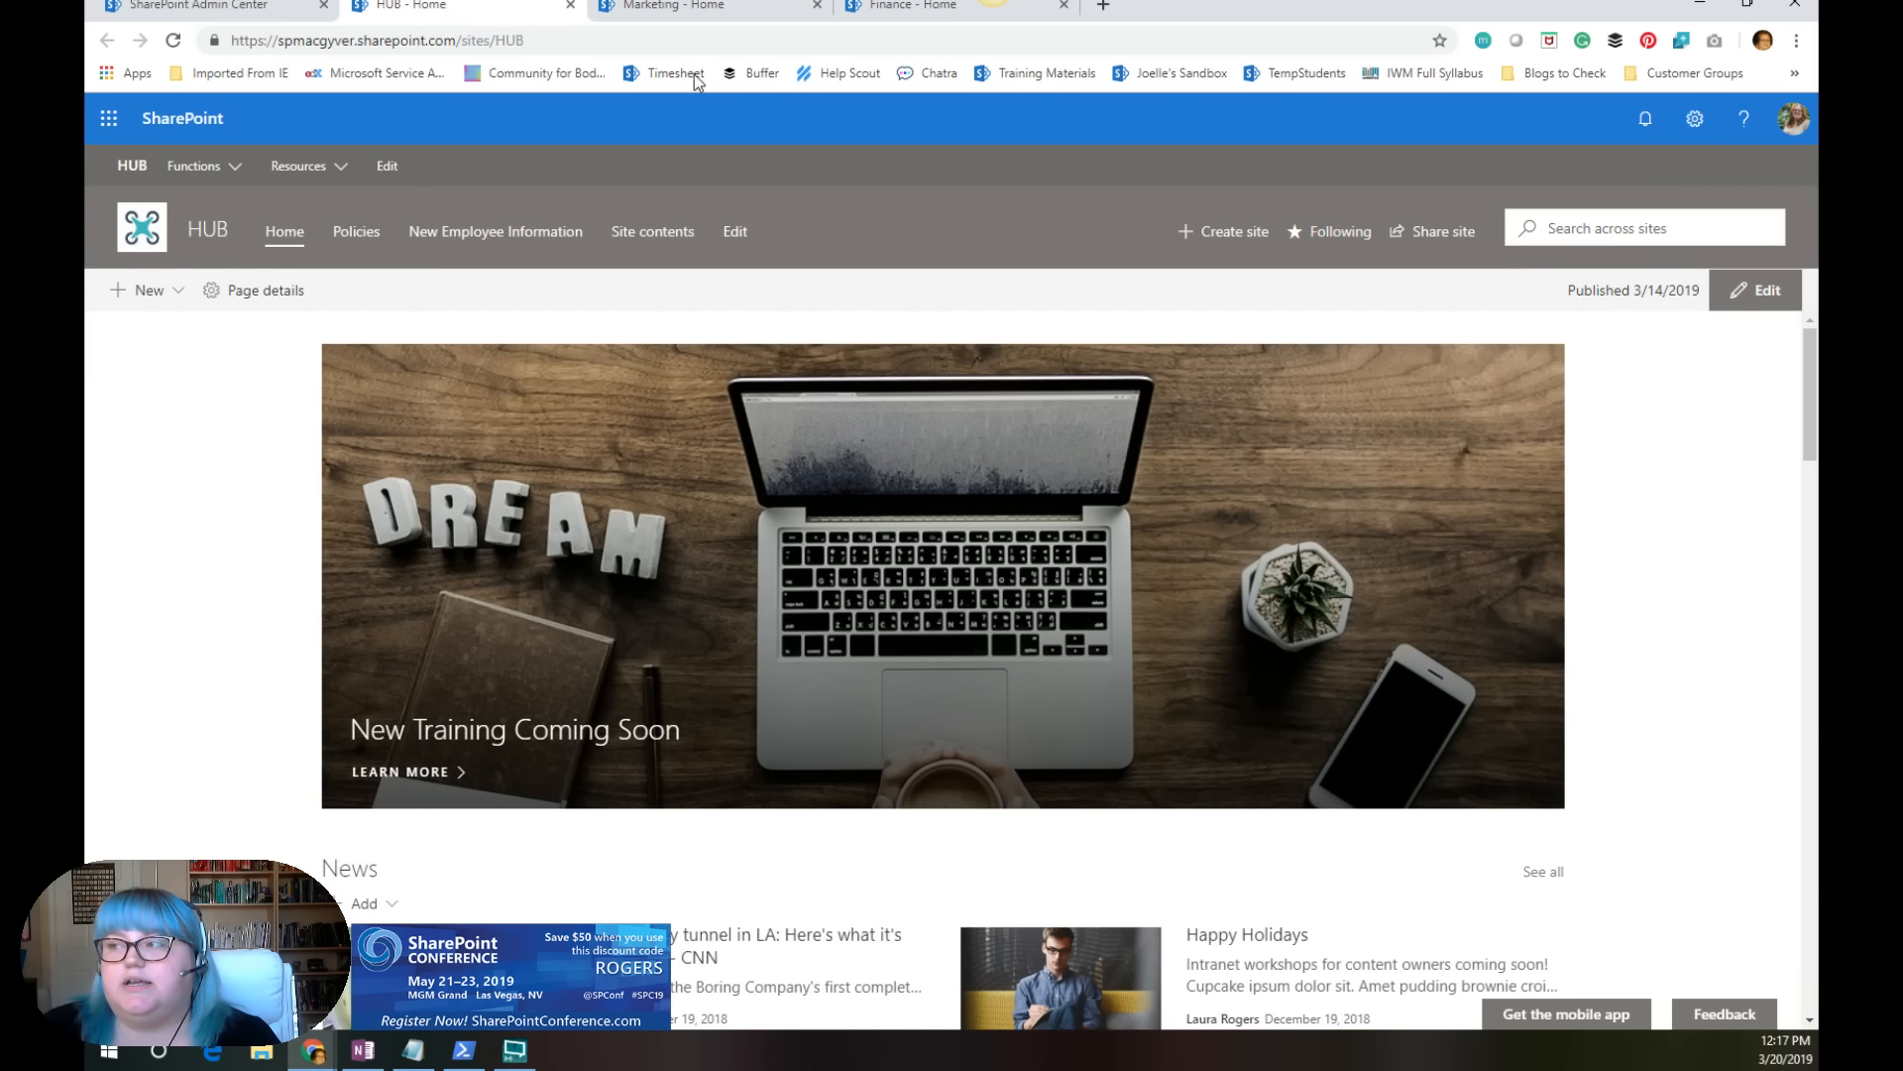
pyautogui.click(684, 8)
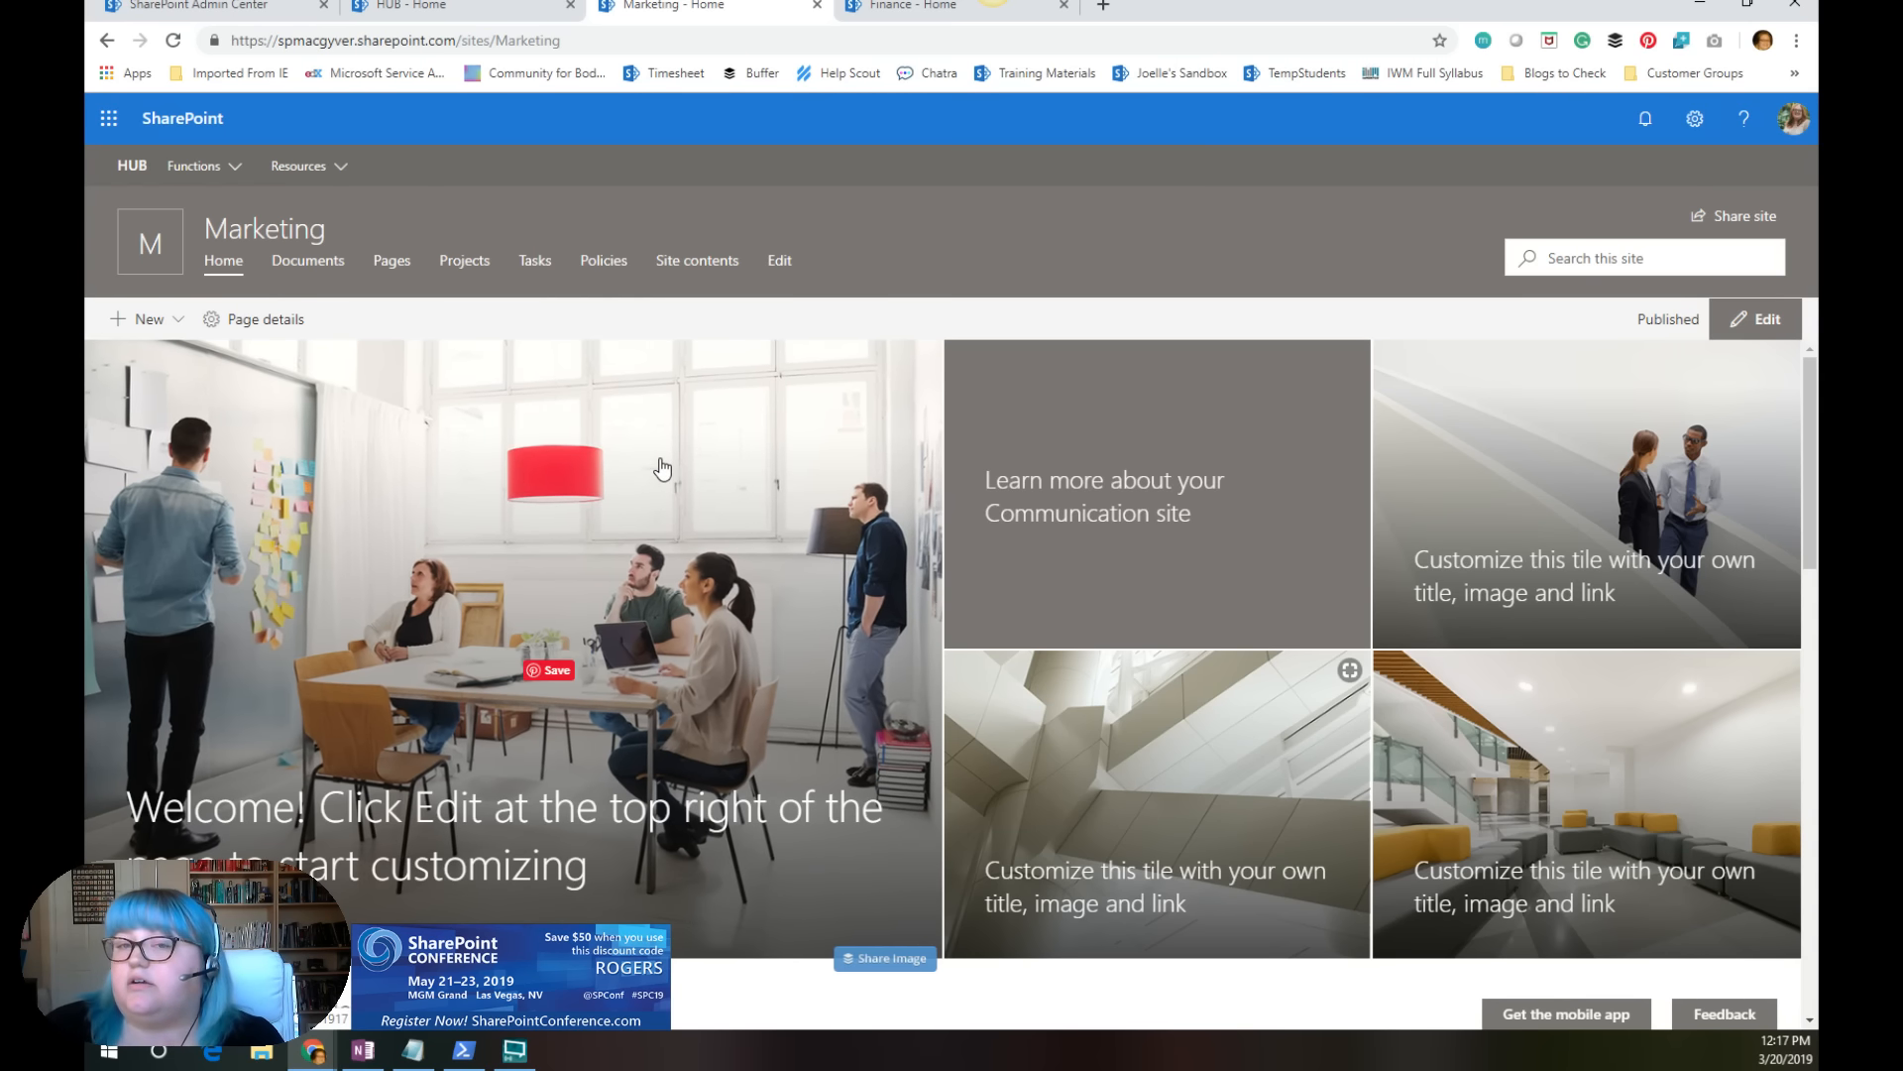
# Step: Look over the Marketing home page down to its Documents section and return to its header
pyautogui.scroll(-15, 1121, 593)
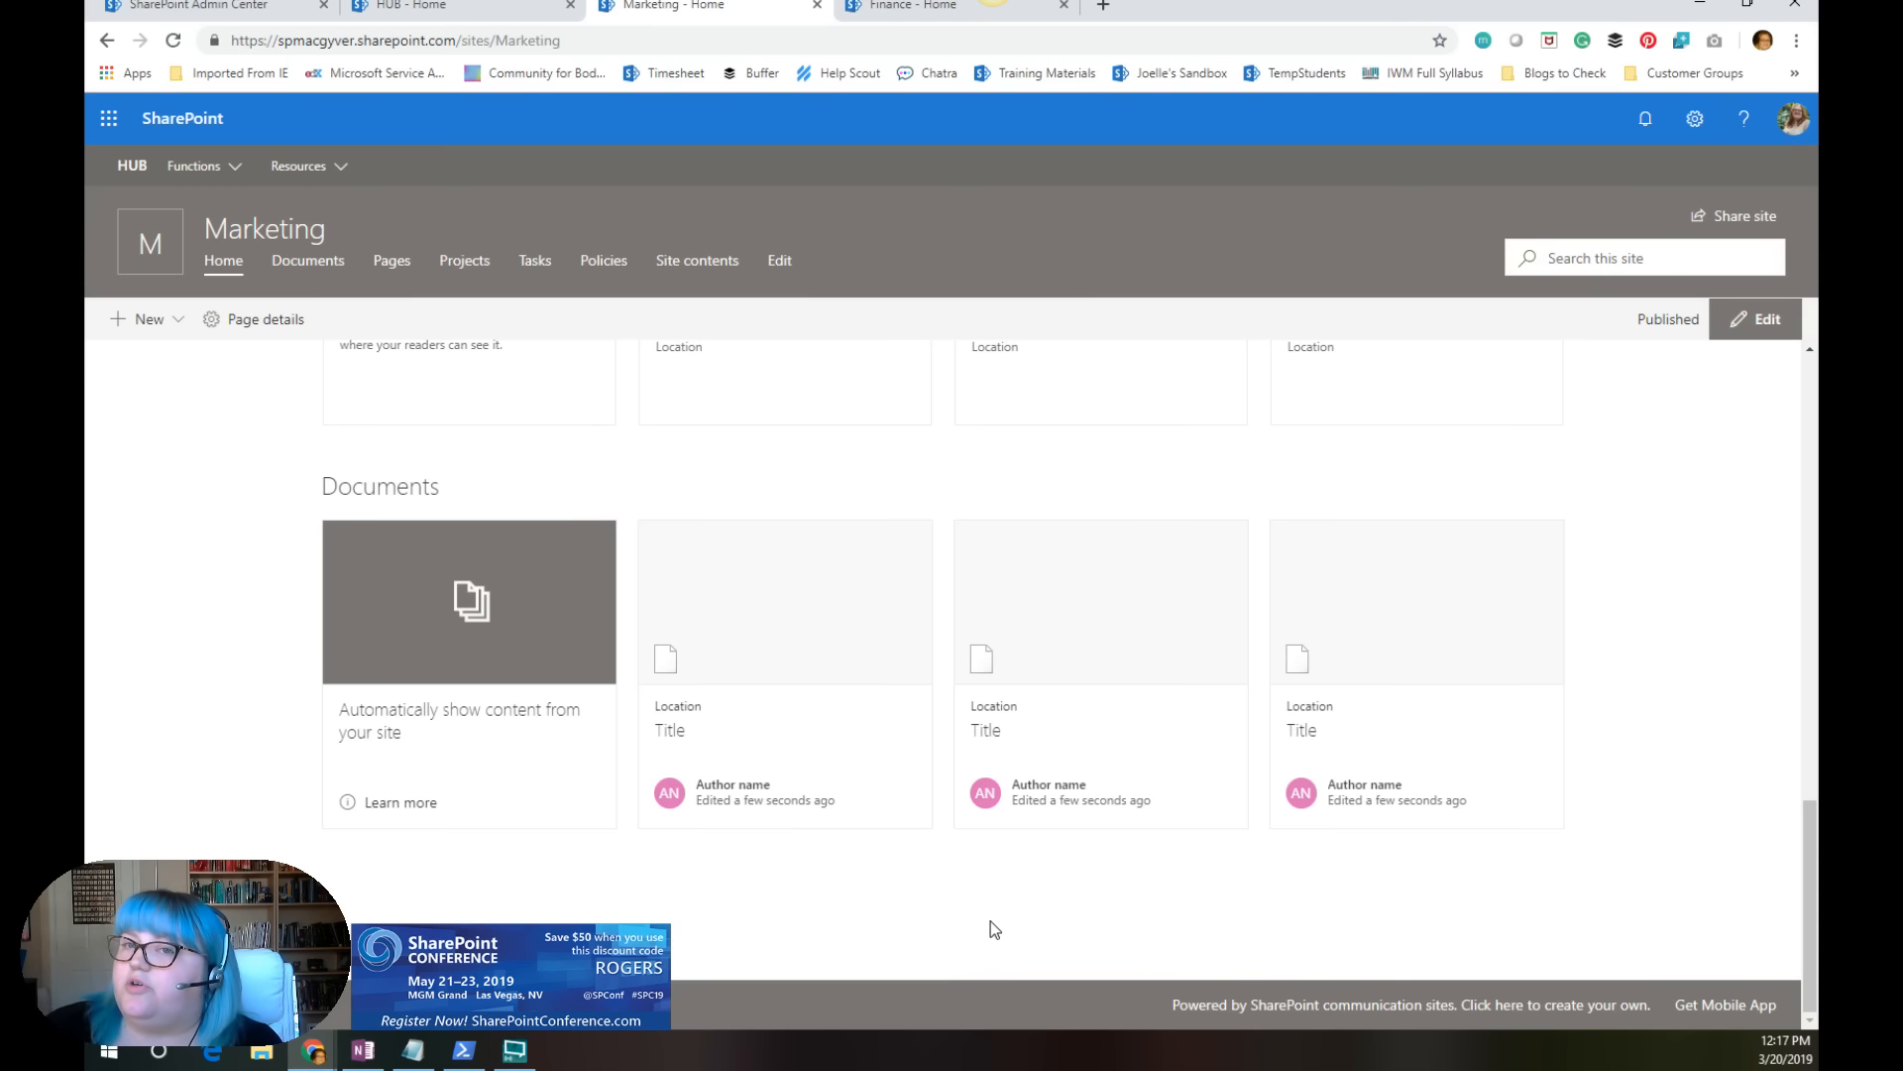
pyautogui.scroll(15, 1150, 919)
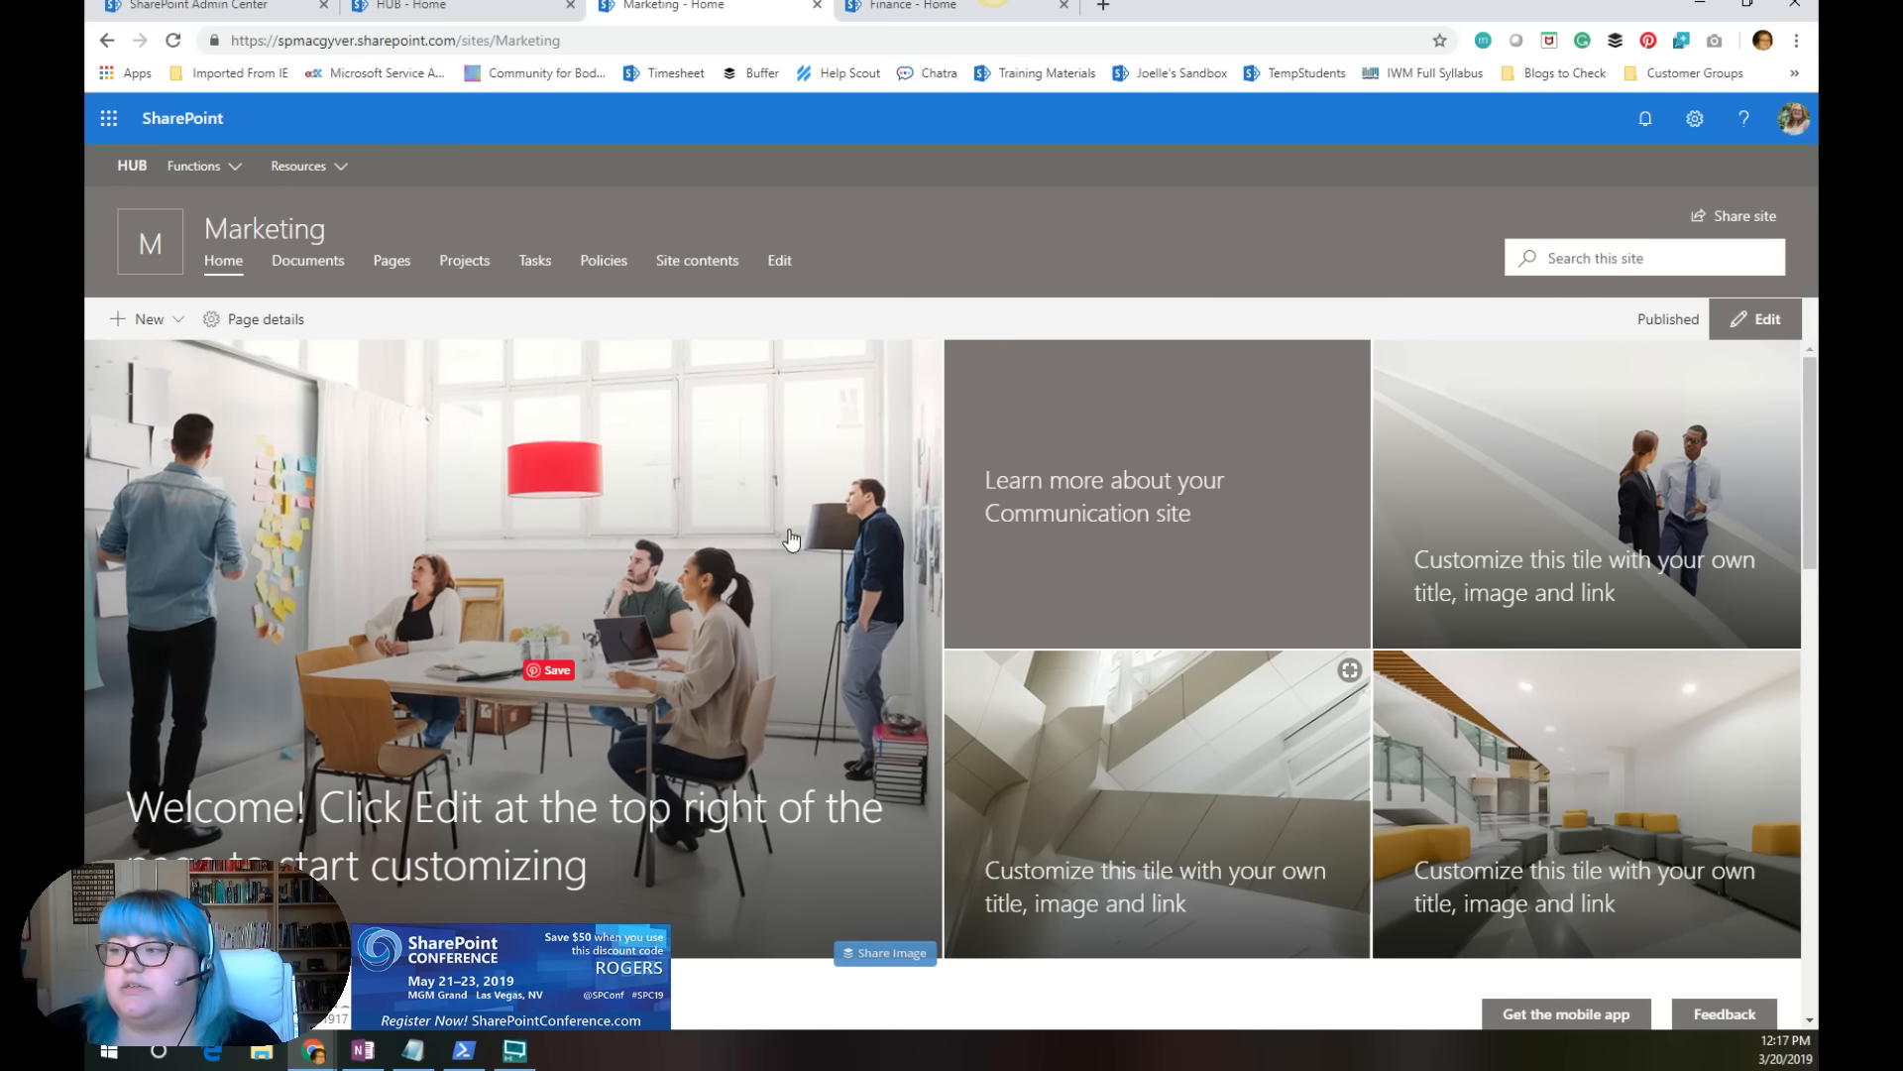
pyautogui.scroll(-15, 801, 727)
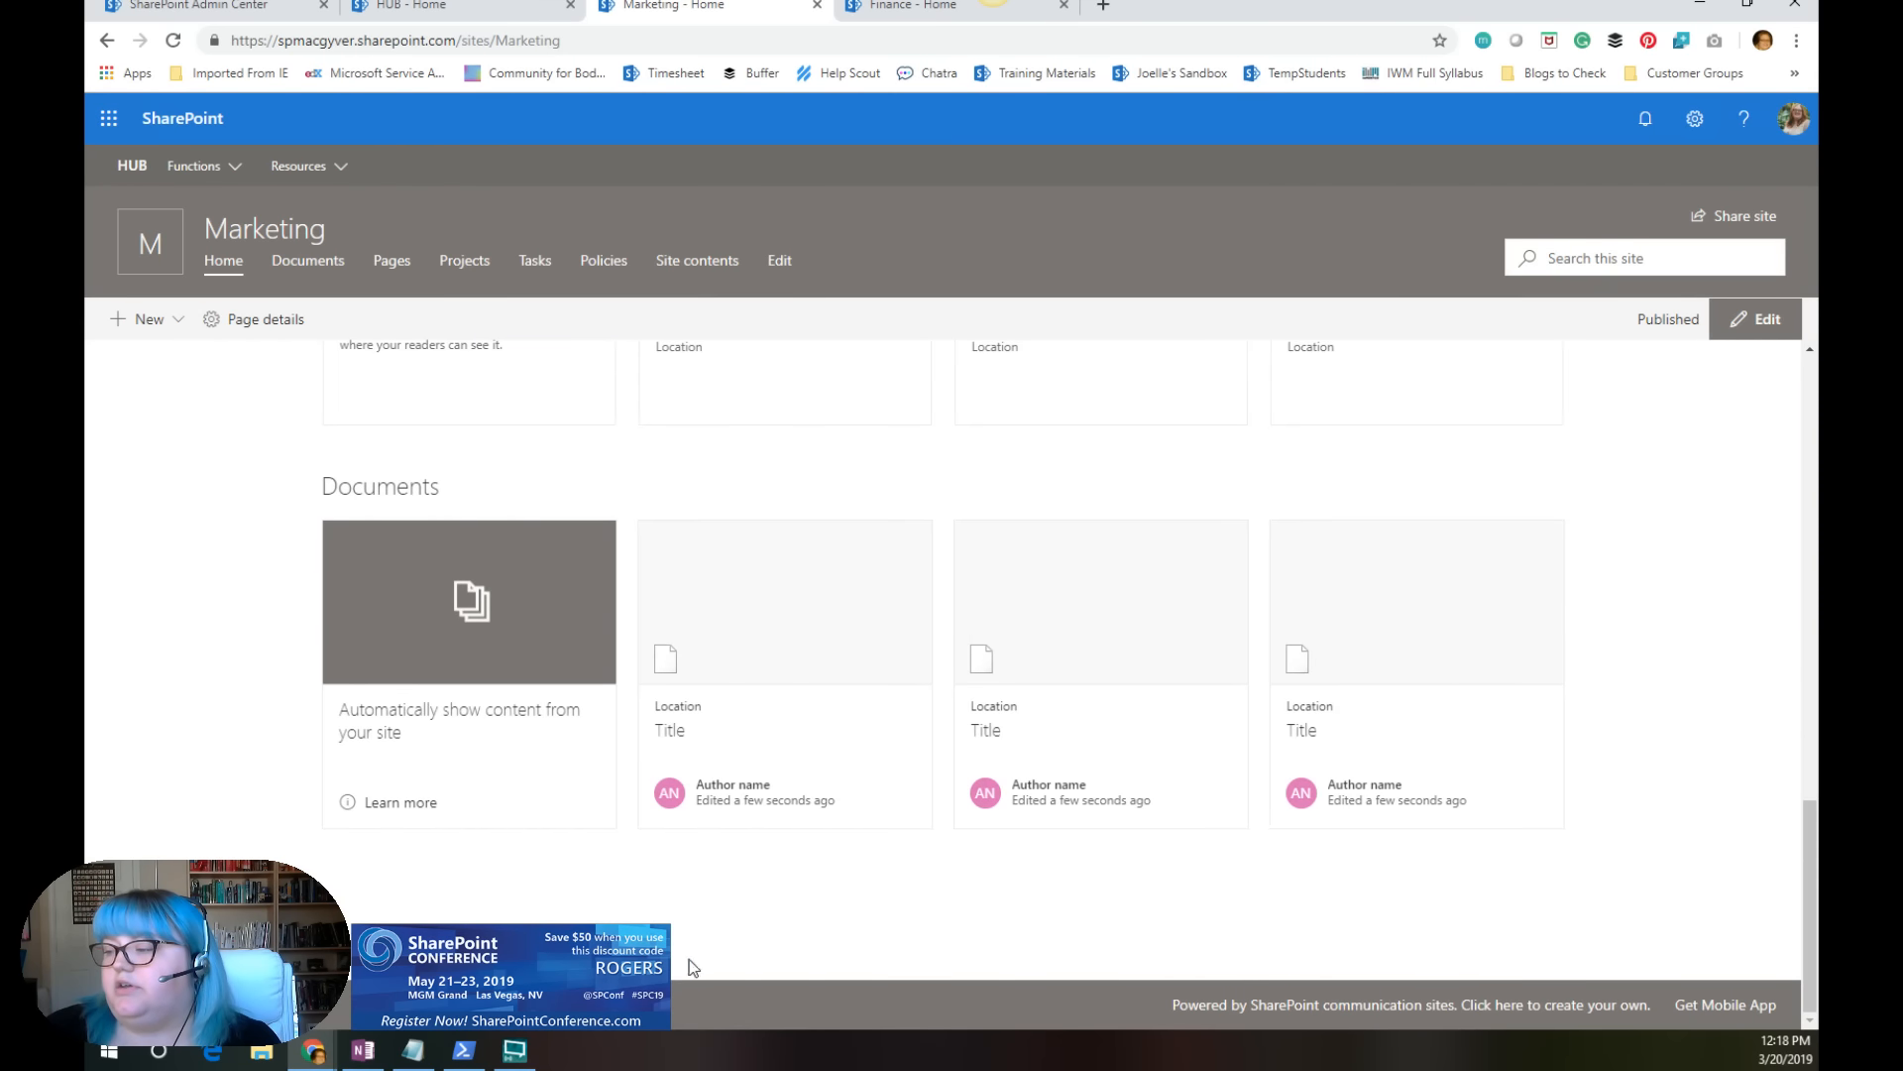
pyautogui.scroll(15, 1390, 739)
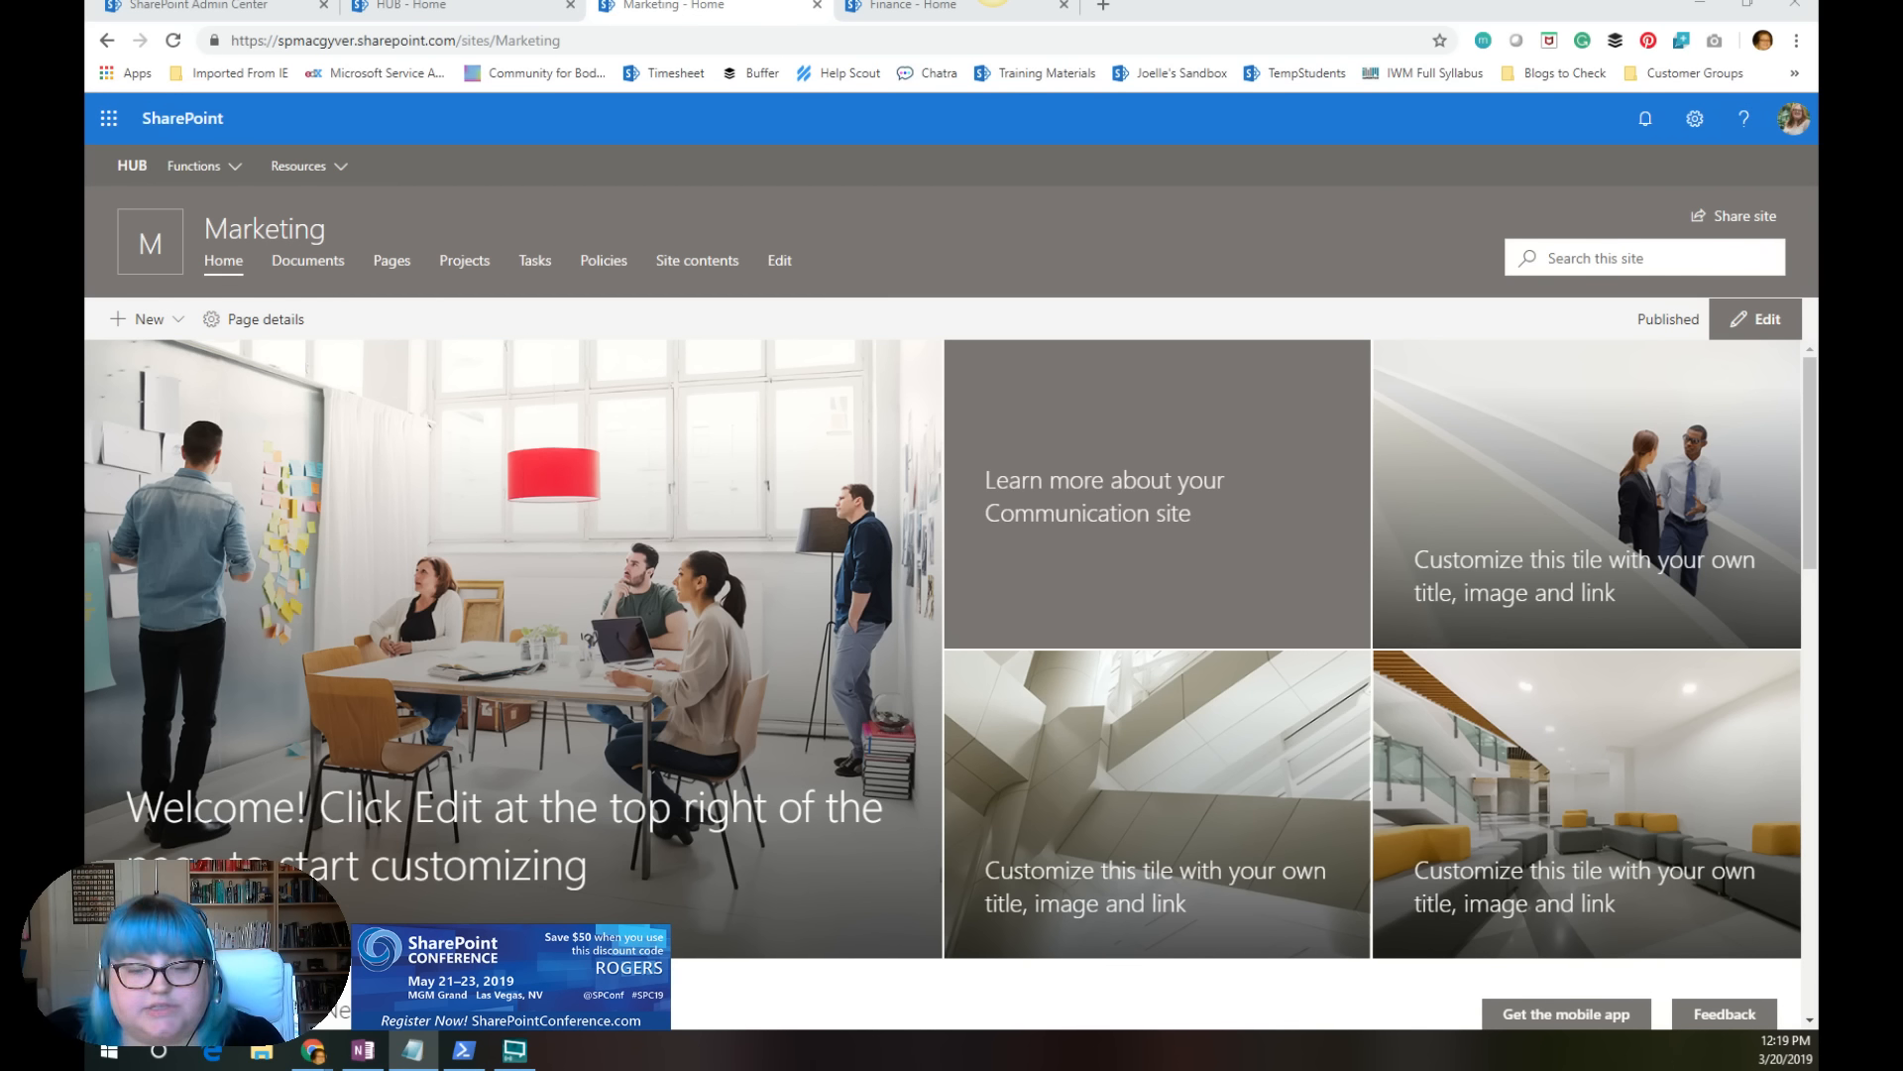
pyautogui.hotkey('alt', 'Tab')
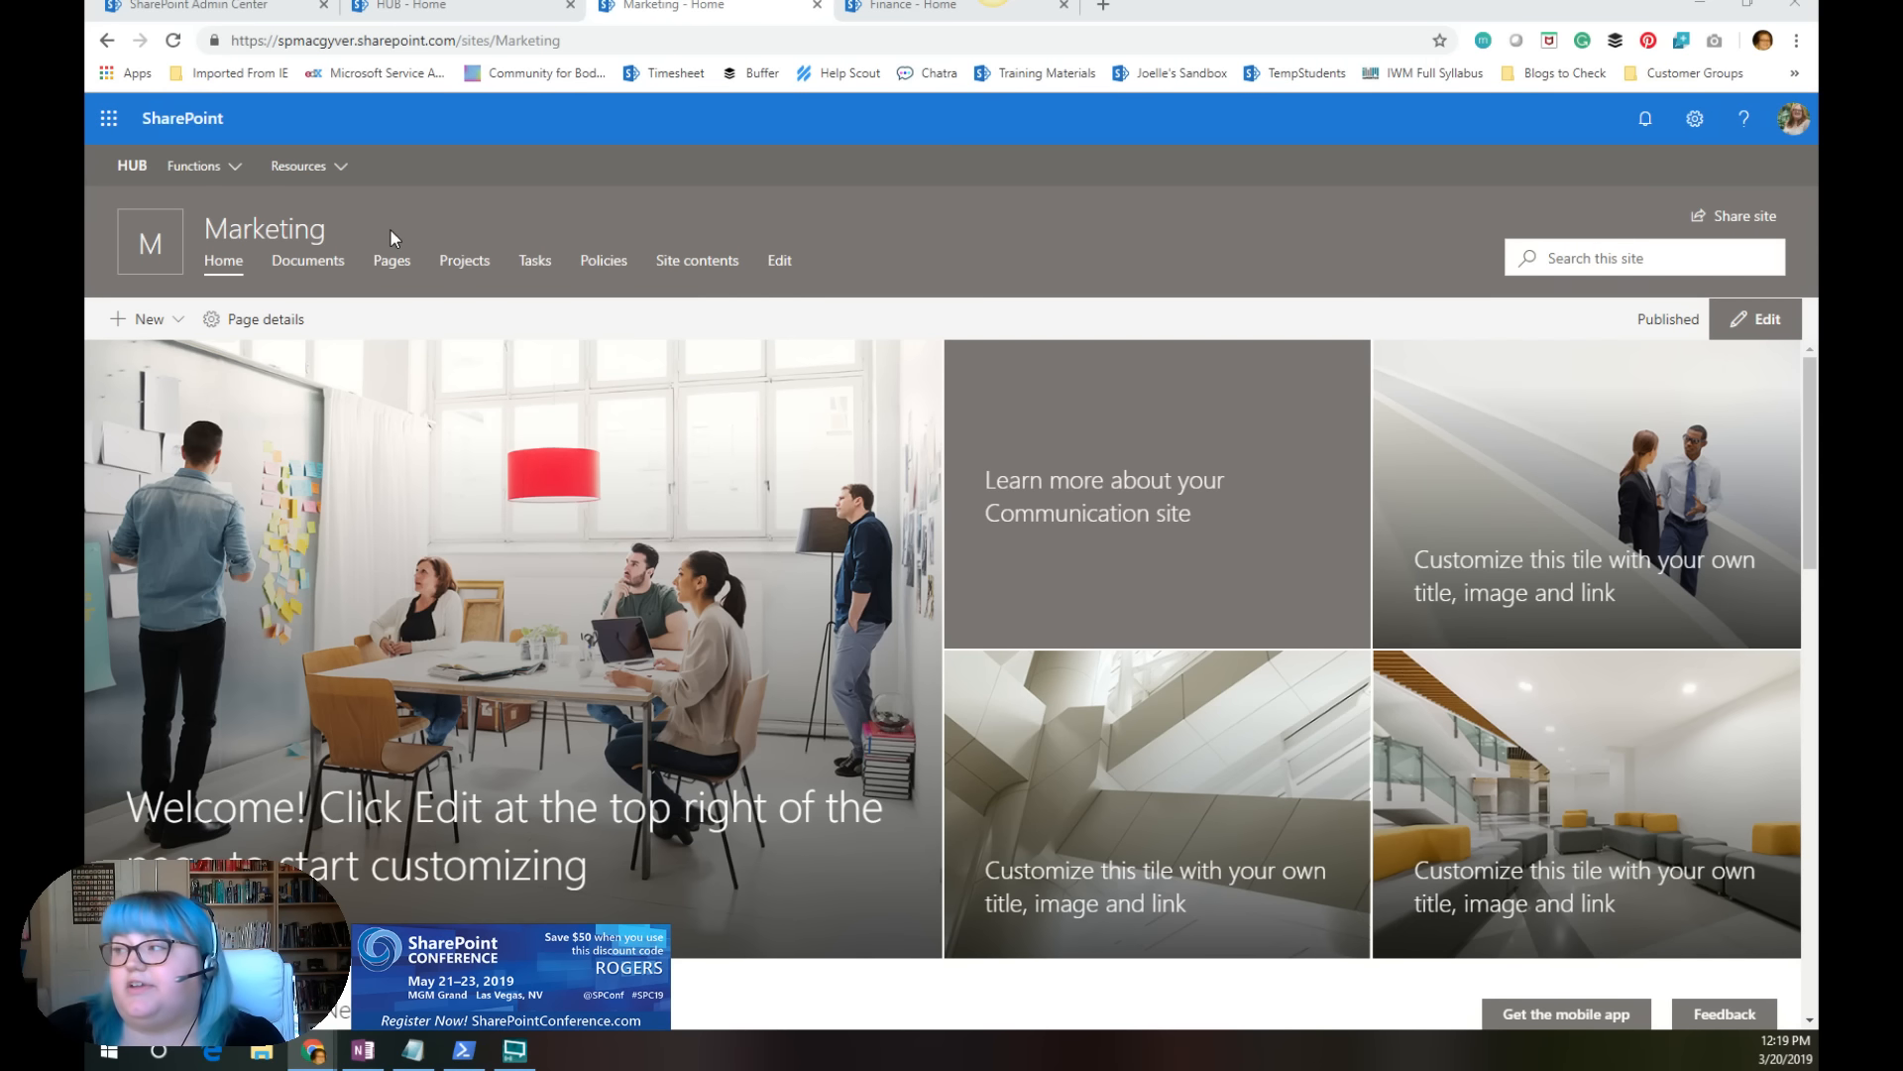
pyautogui.moveTo(1813, 490)
pyautogui.mouseDown()
pyautogui.moveTo(1806, 940)
pyautogui.moveTo(1807, 476)
pyautogui.mouseUp()
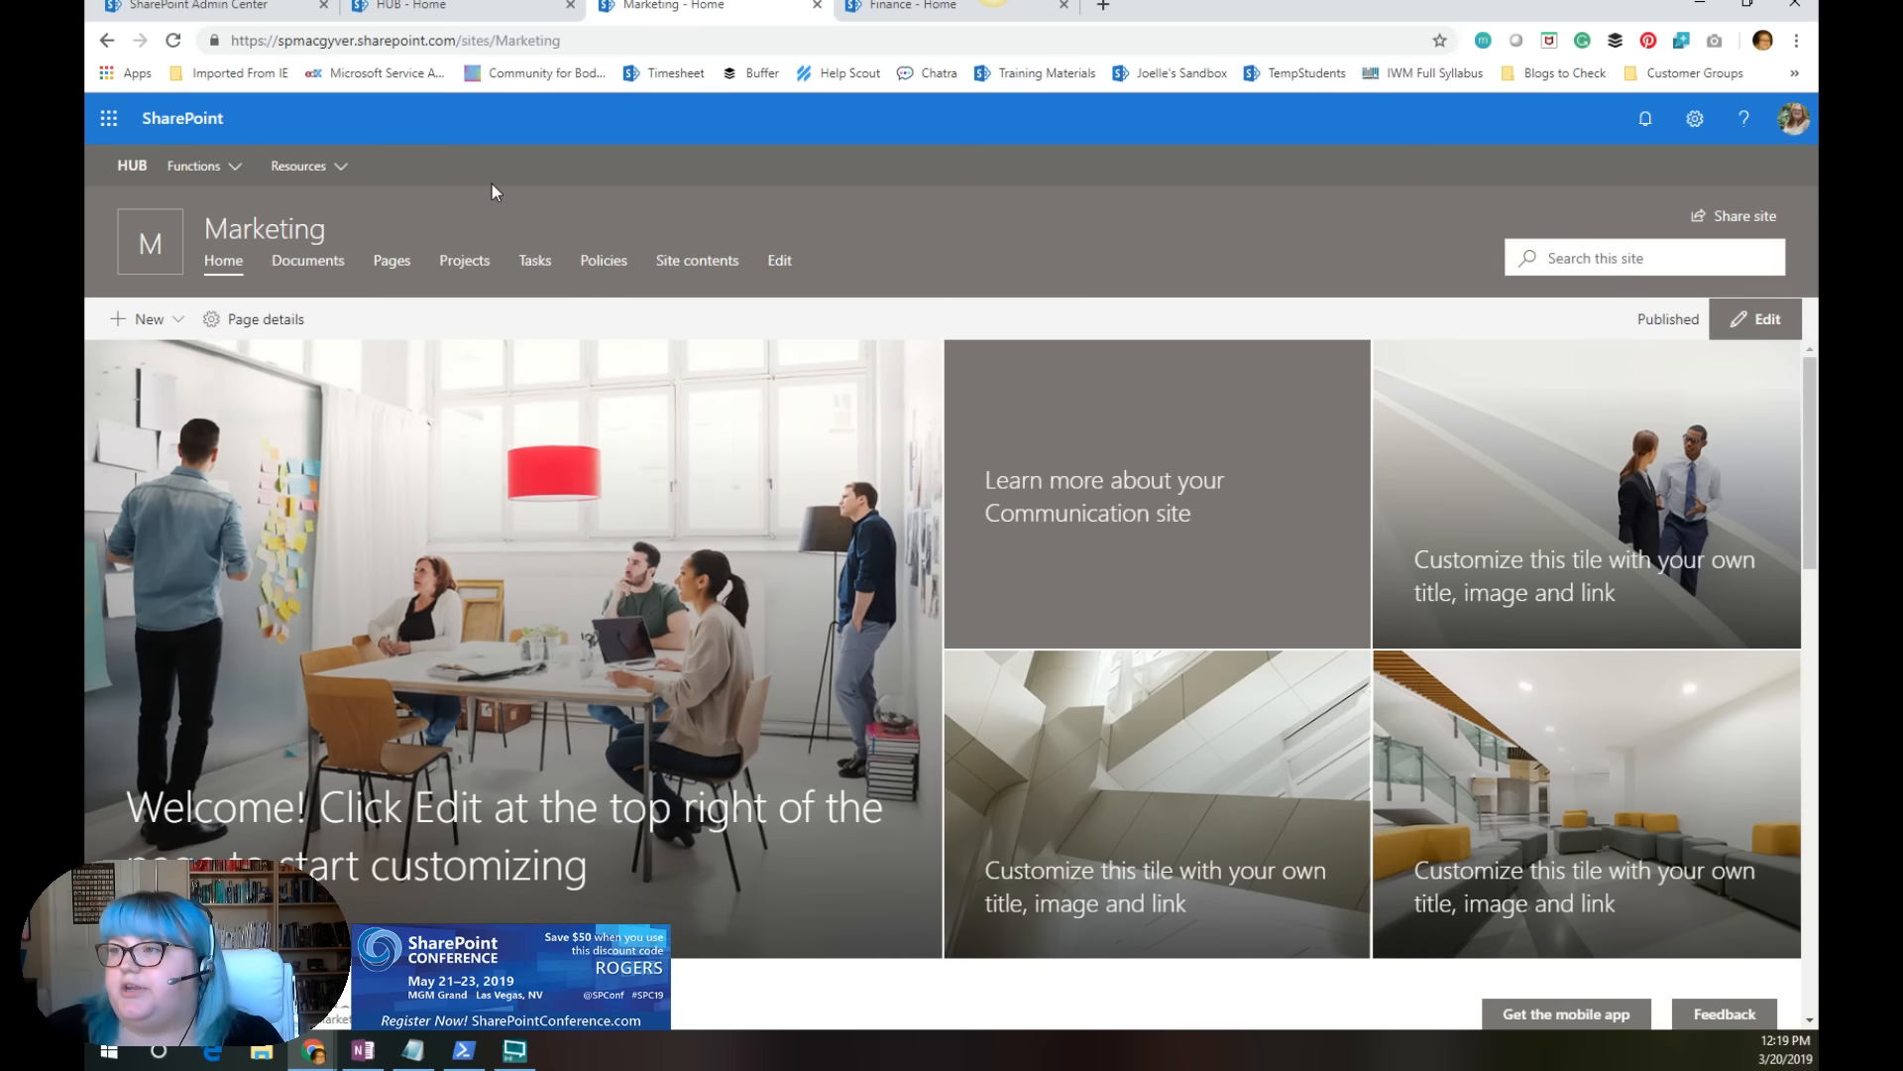
# Step: Reload the active sites list in the SharePoint admin center and select the Marketing site to check its hub association
pyautogui.click(555, 6)
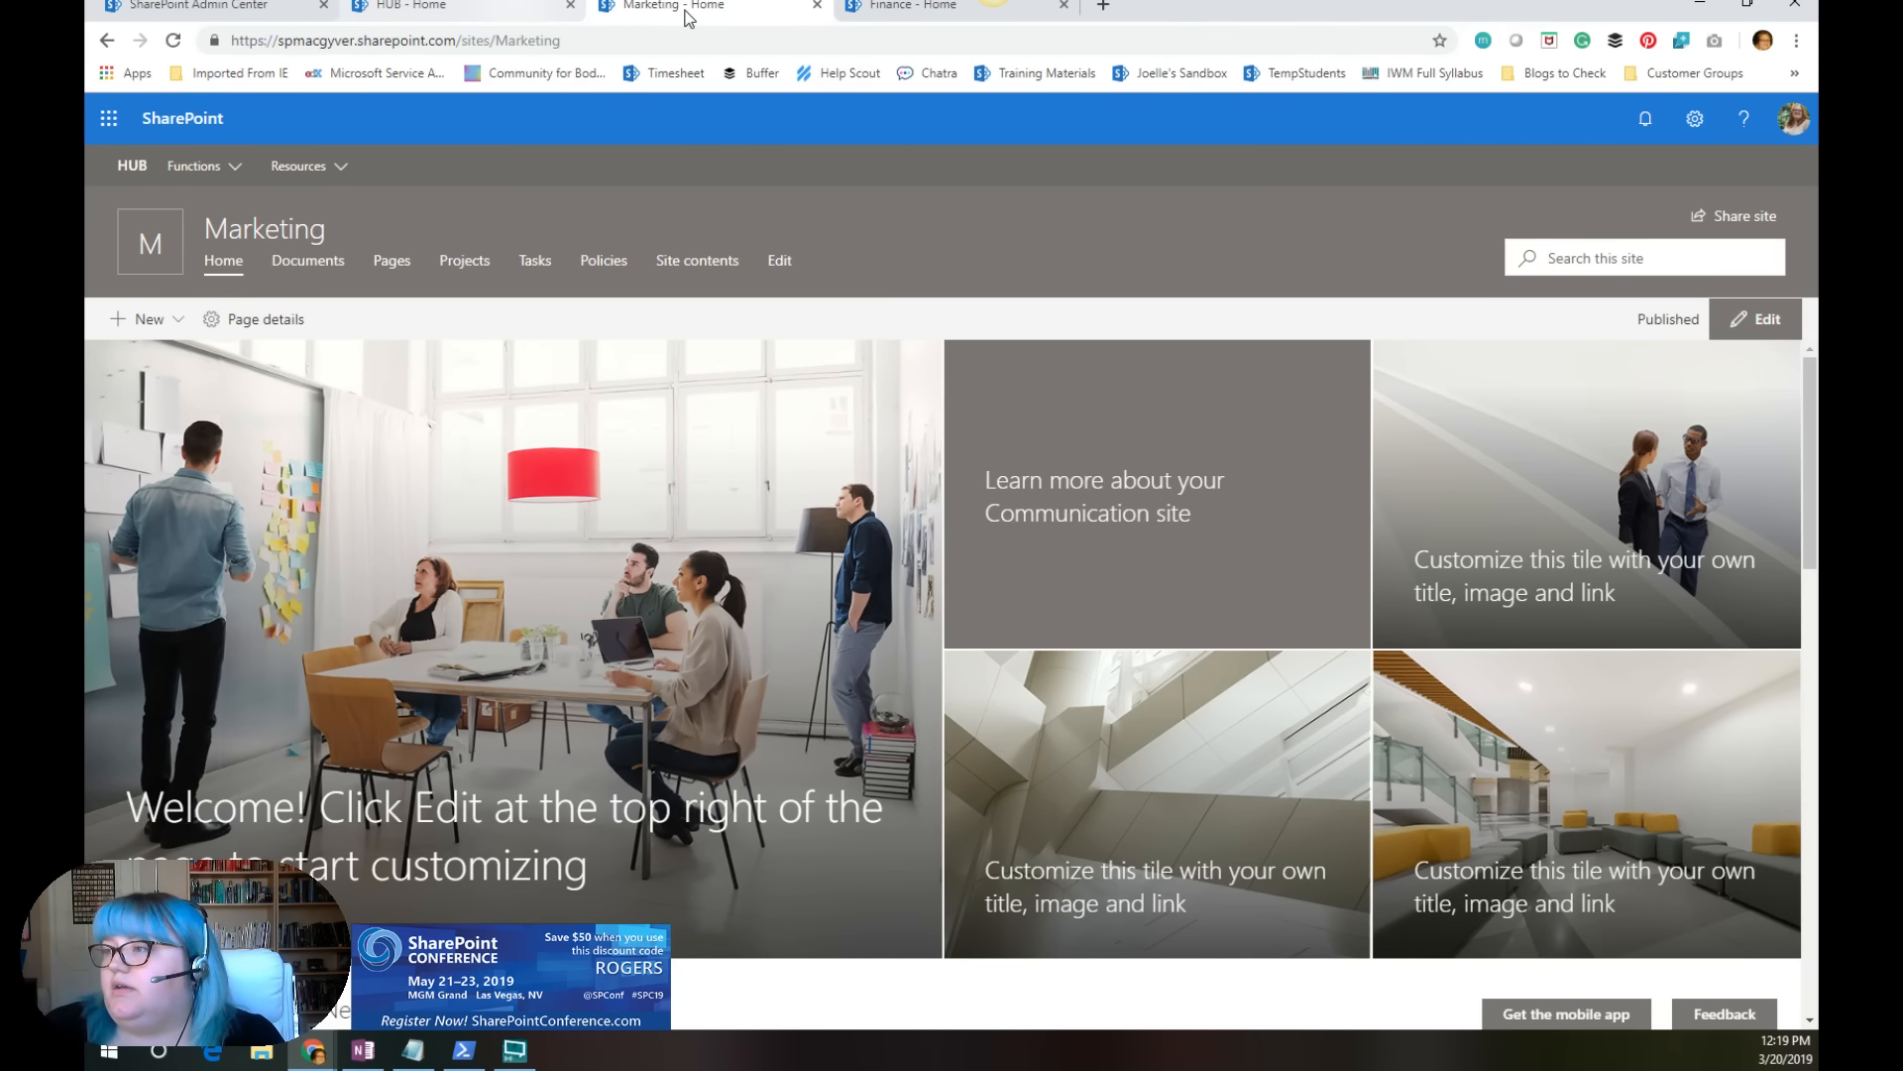
pyautogui.click(268, 8)
pyautogui.click(446, 771)
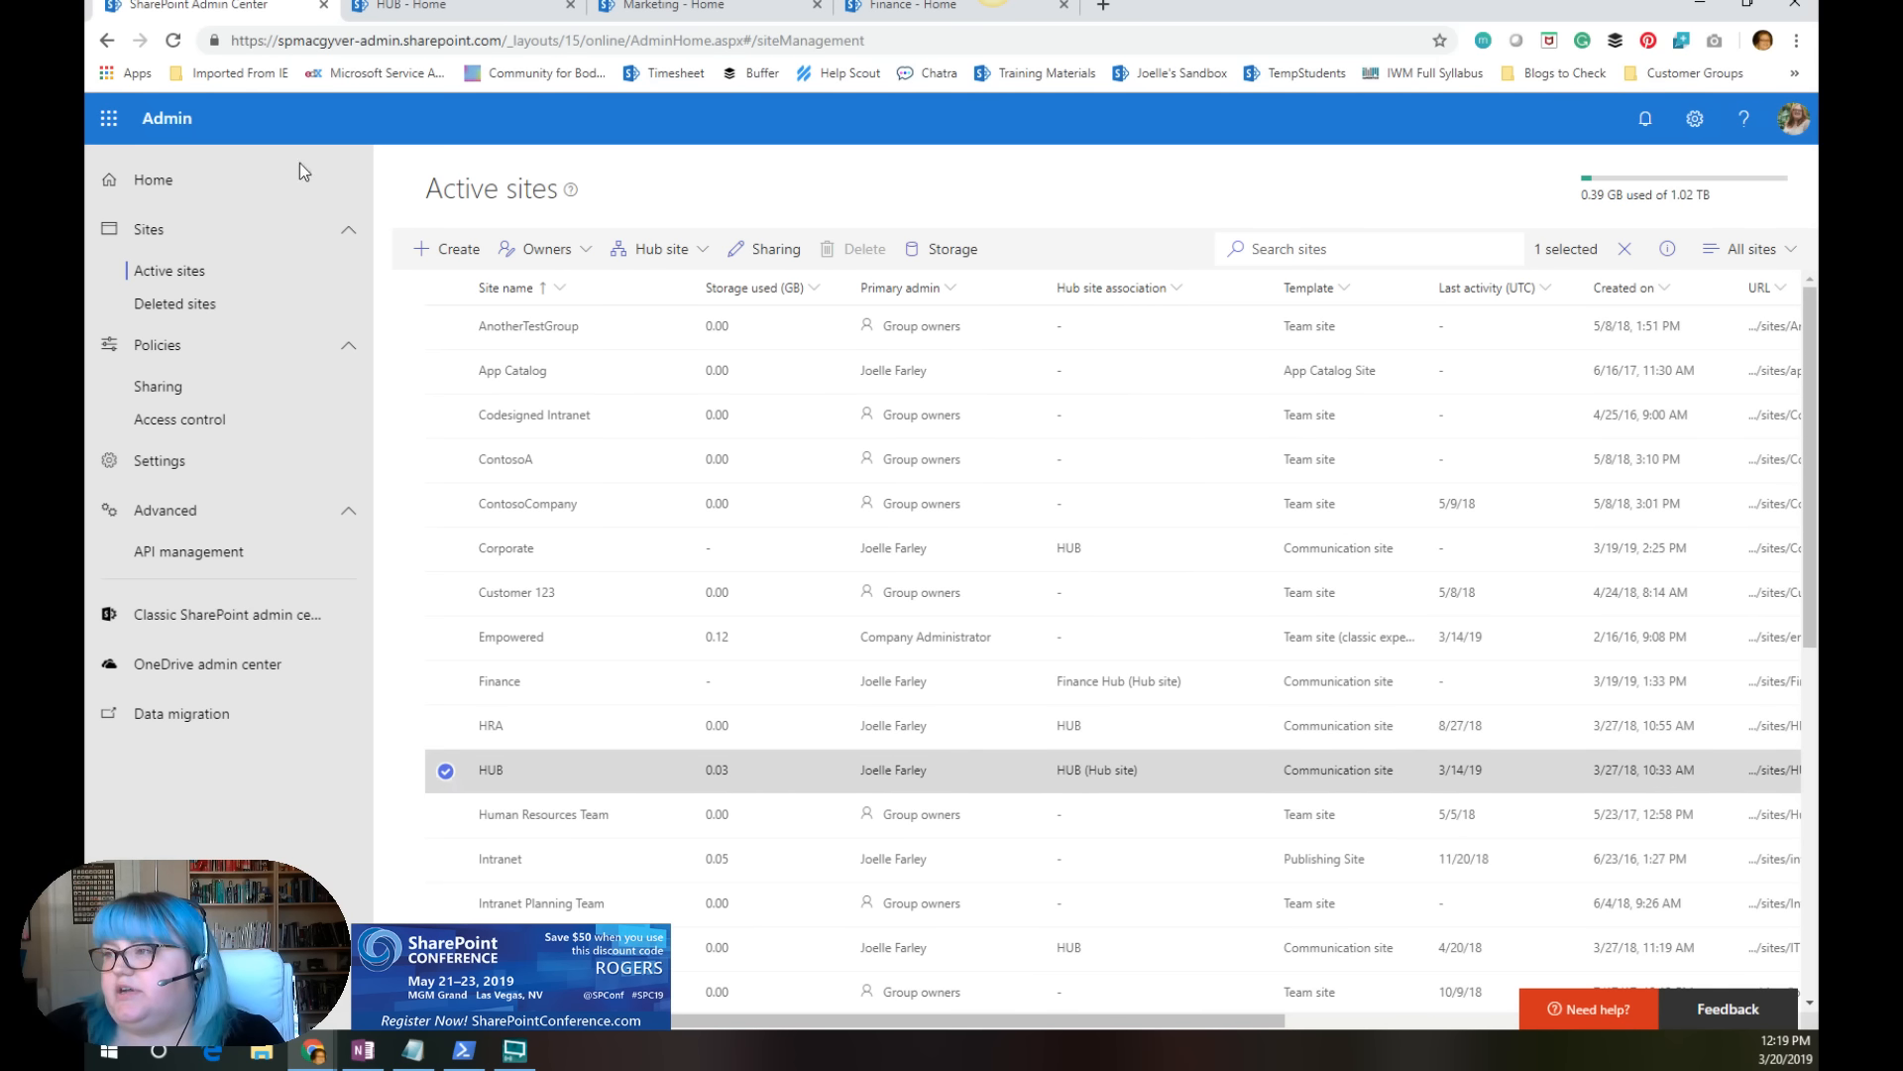
pyautogui.click(173, 42)
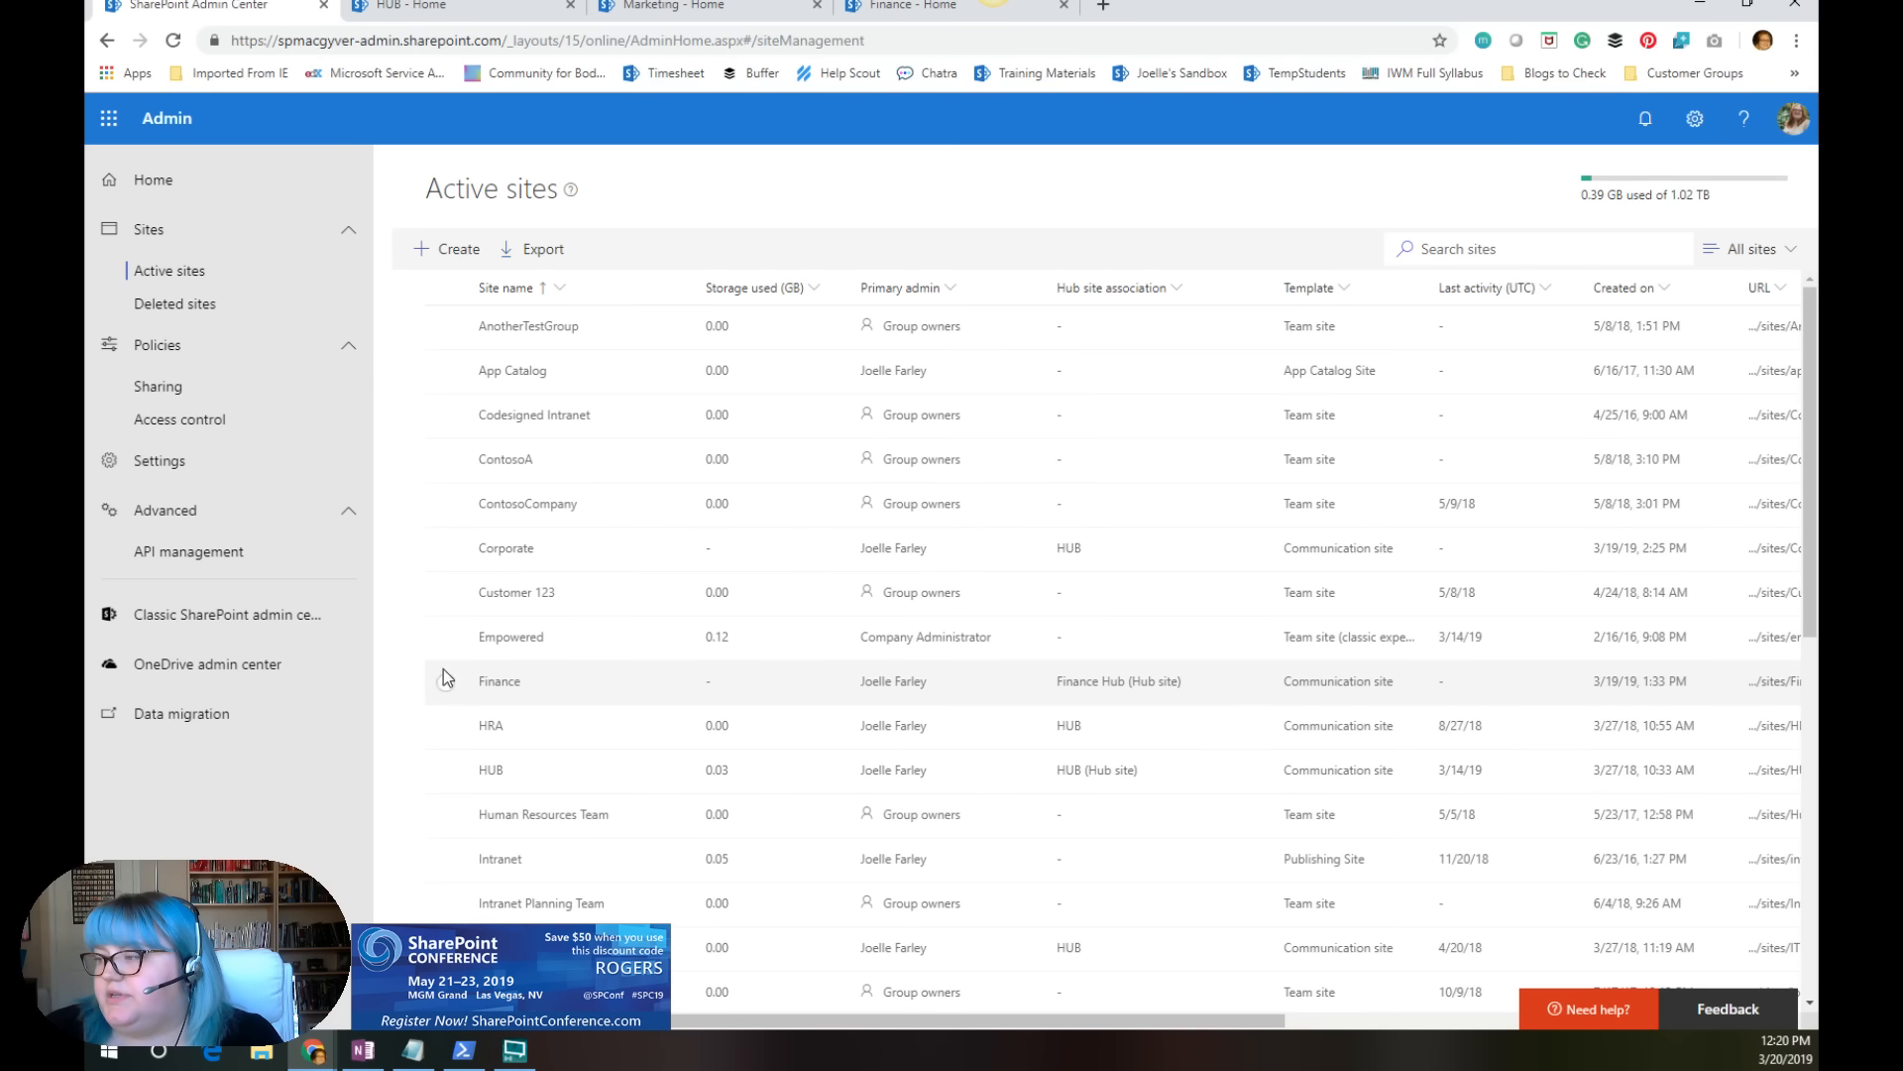
pyautogui.scroll(-2, 467, 744)
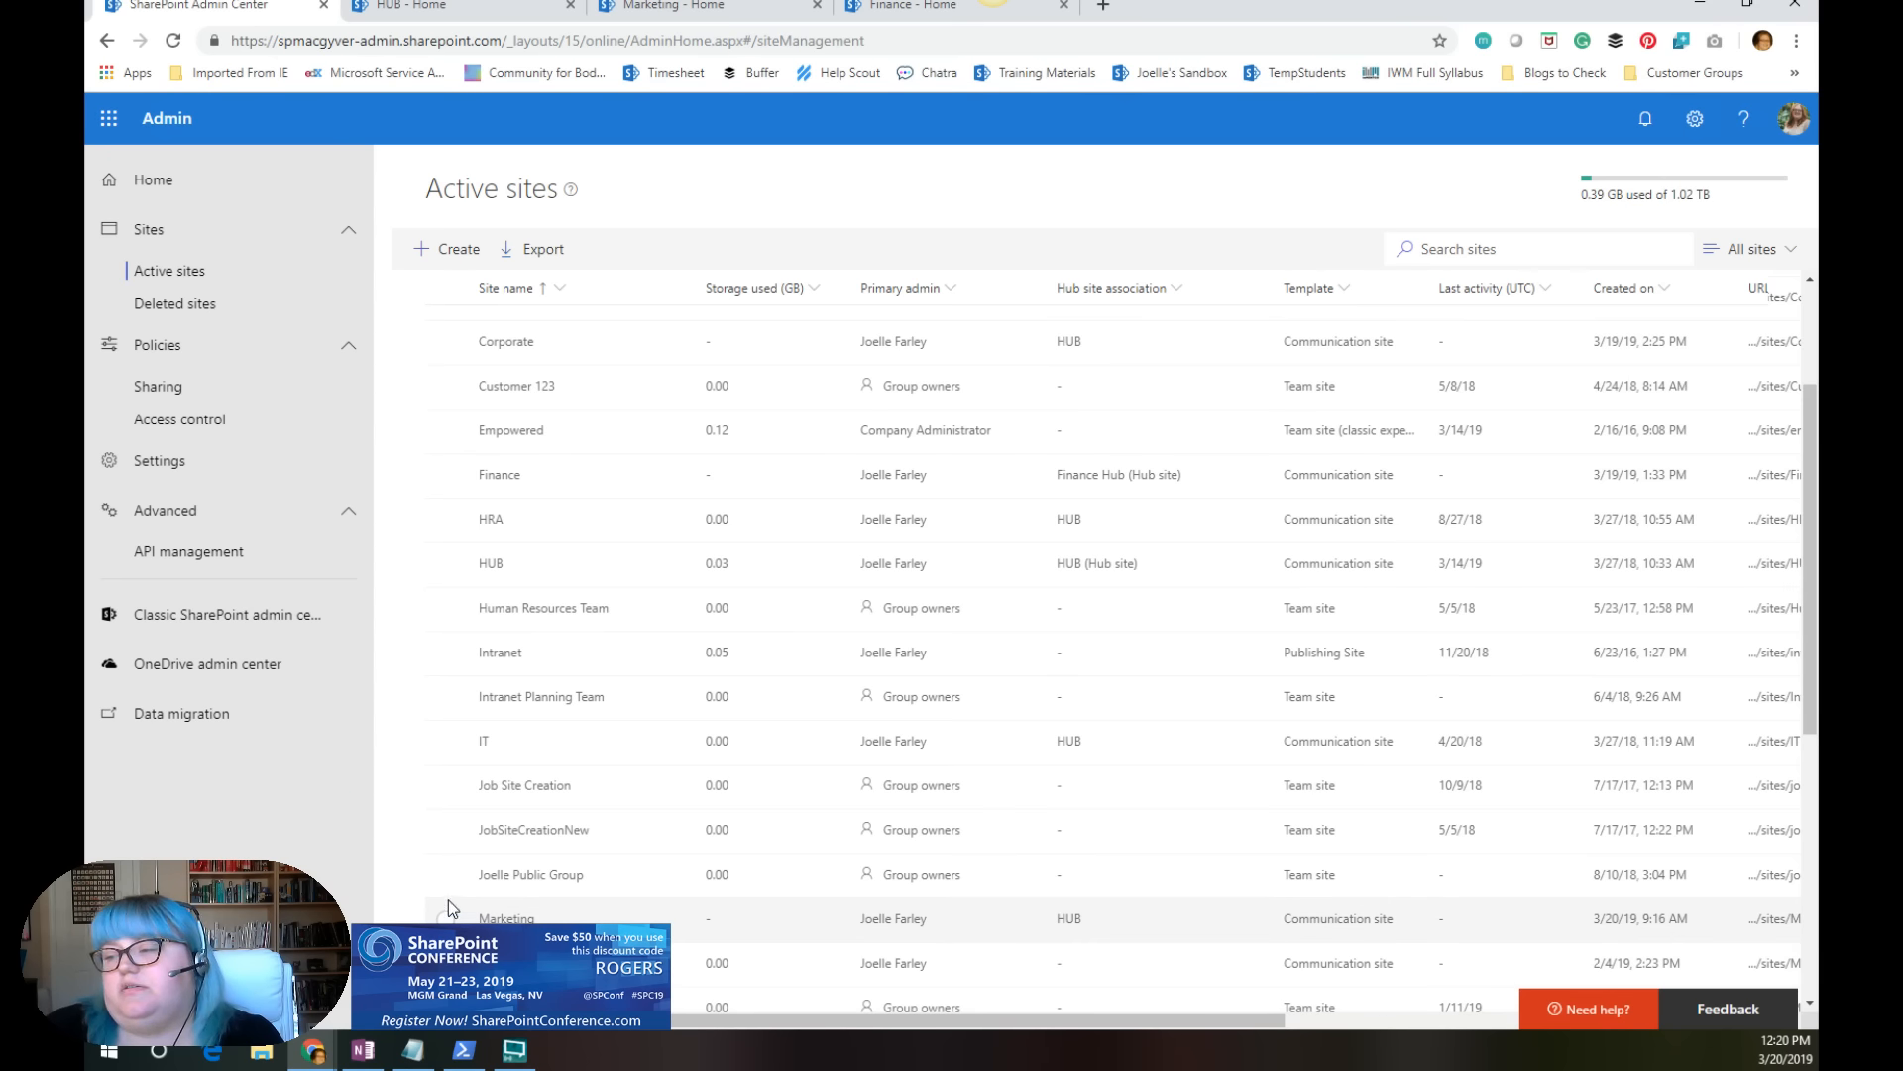
pyautogui.scroll(-5, 555, 746)
pyautogui.scroll(-1, 473, 704)
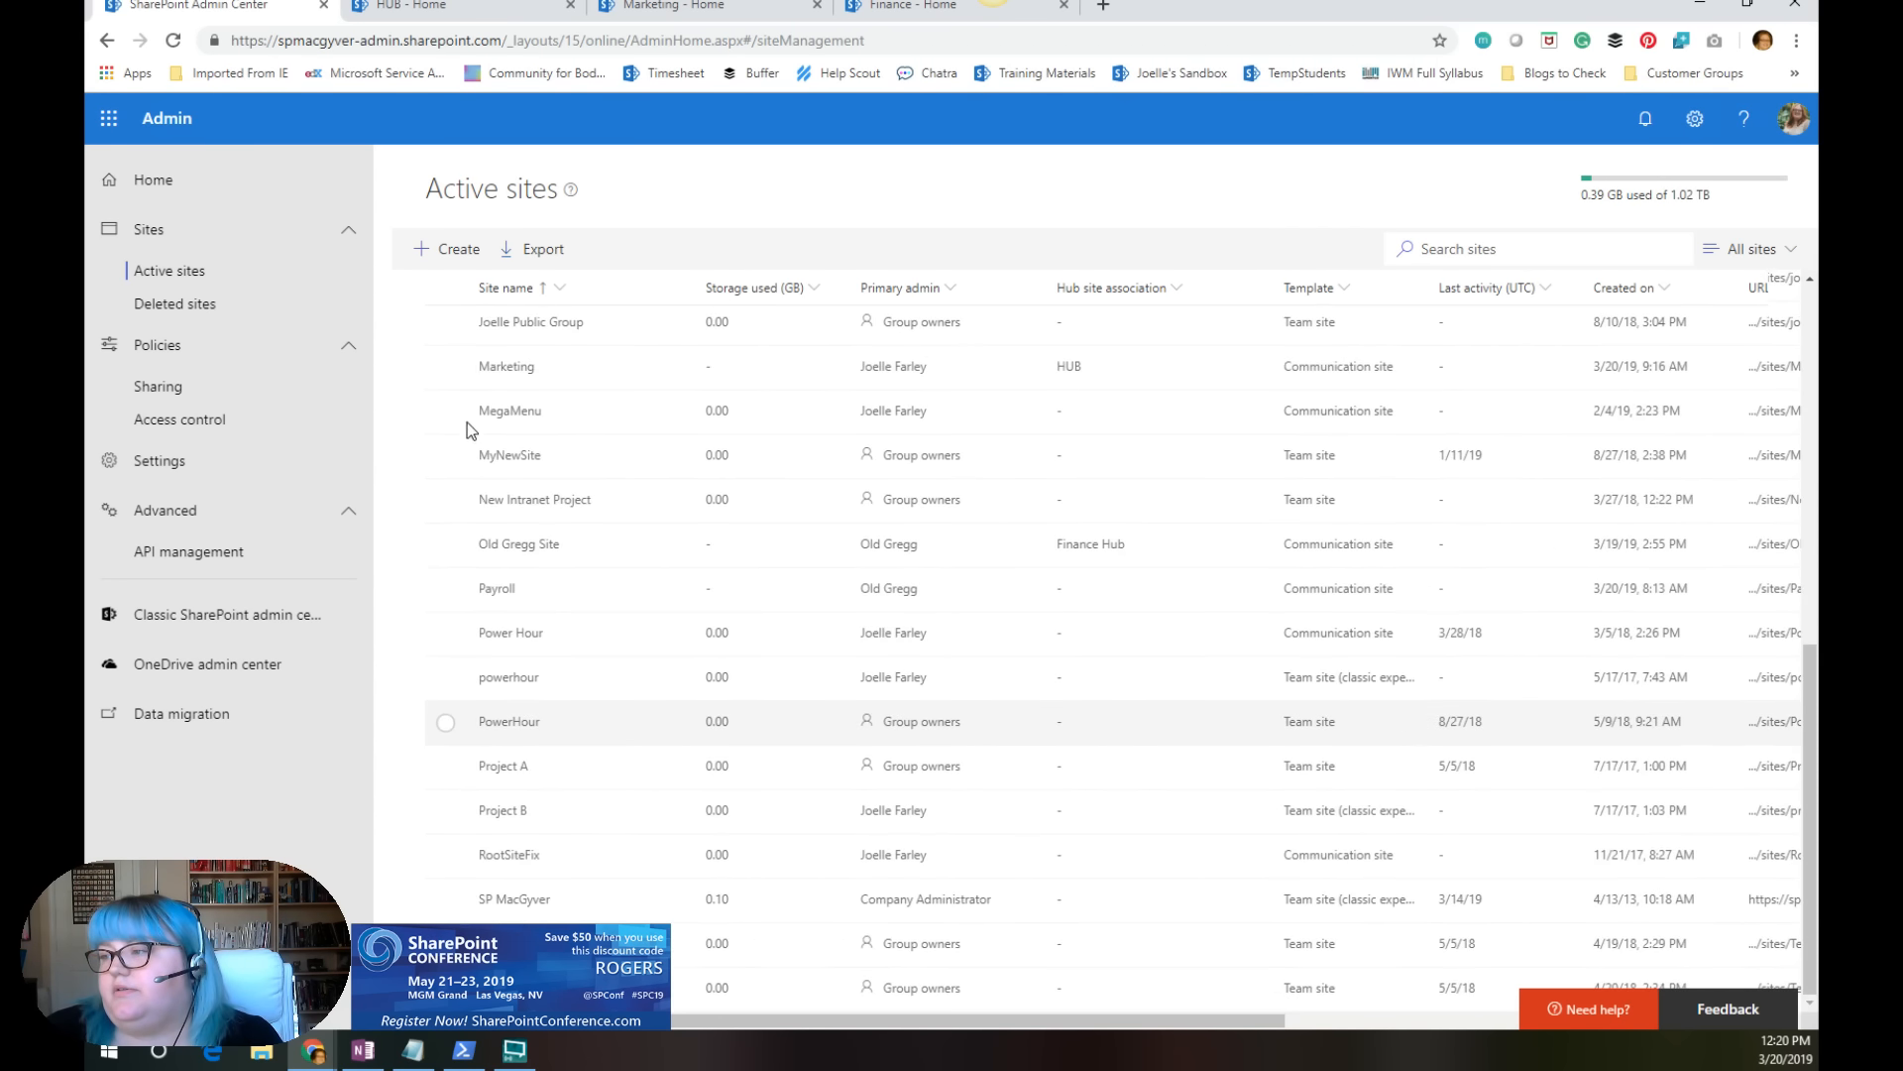
pyautogui.click(445, 369)
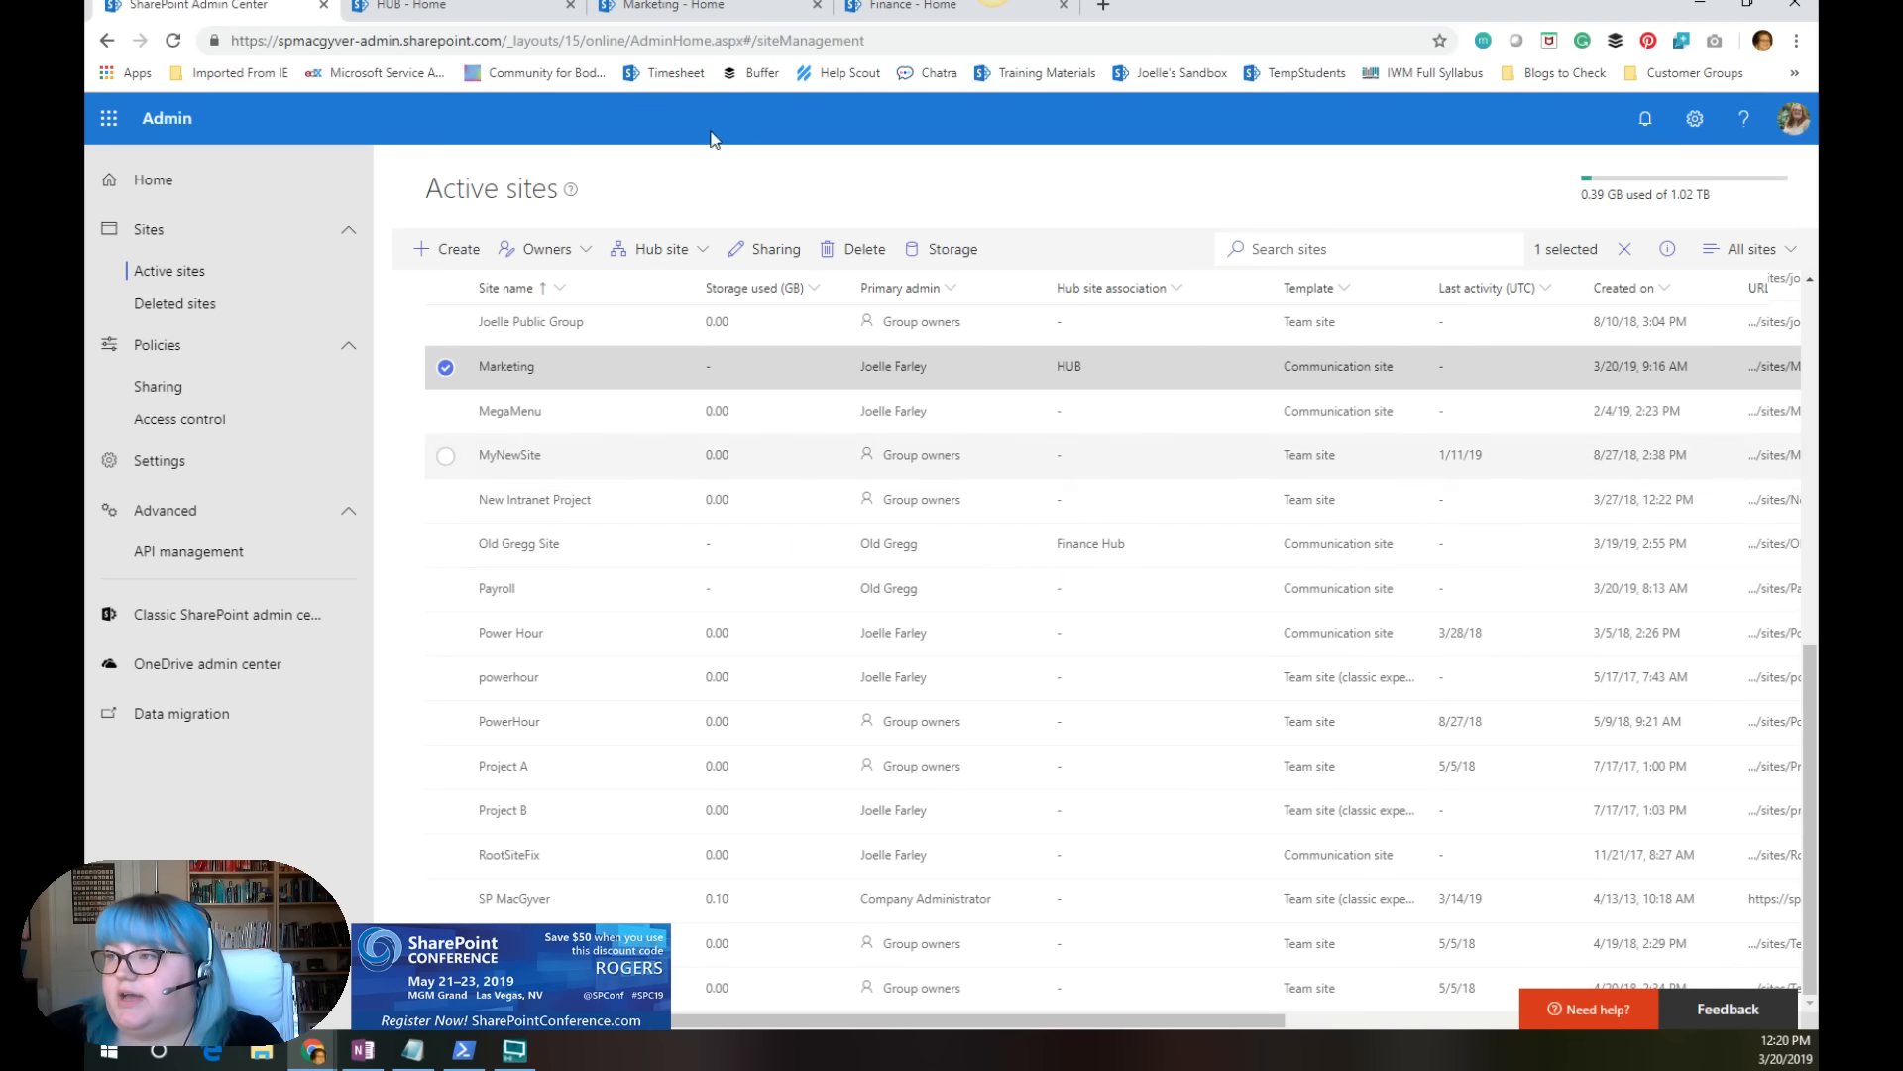
# Step: Open the Marketing site's settings to view the available options and return to the HUB site
pyautogui.click(684, 7)
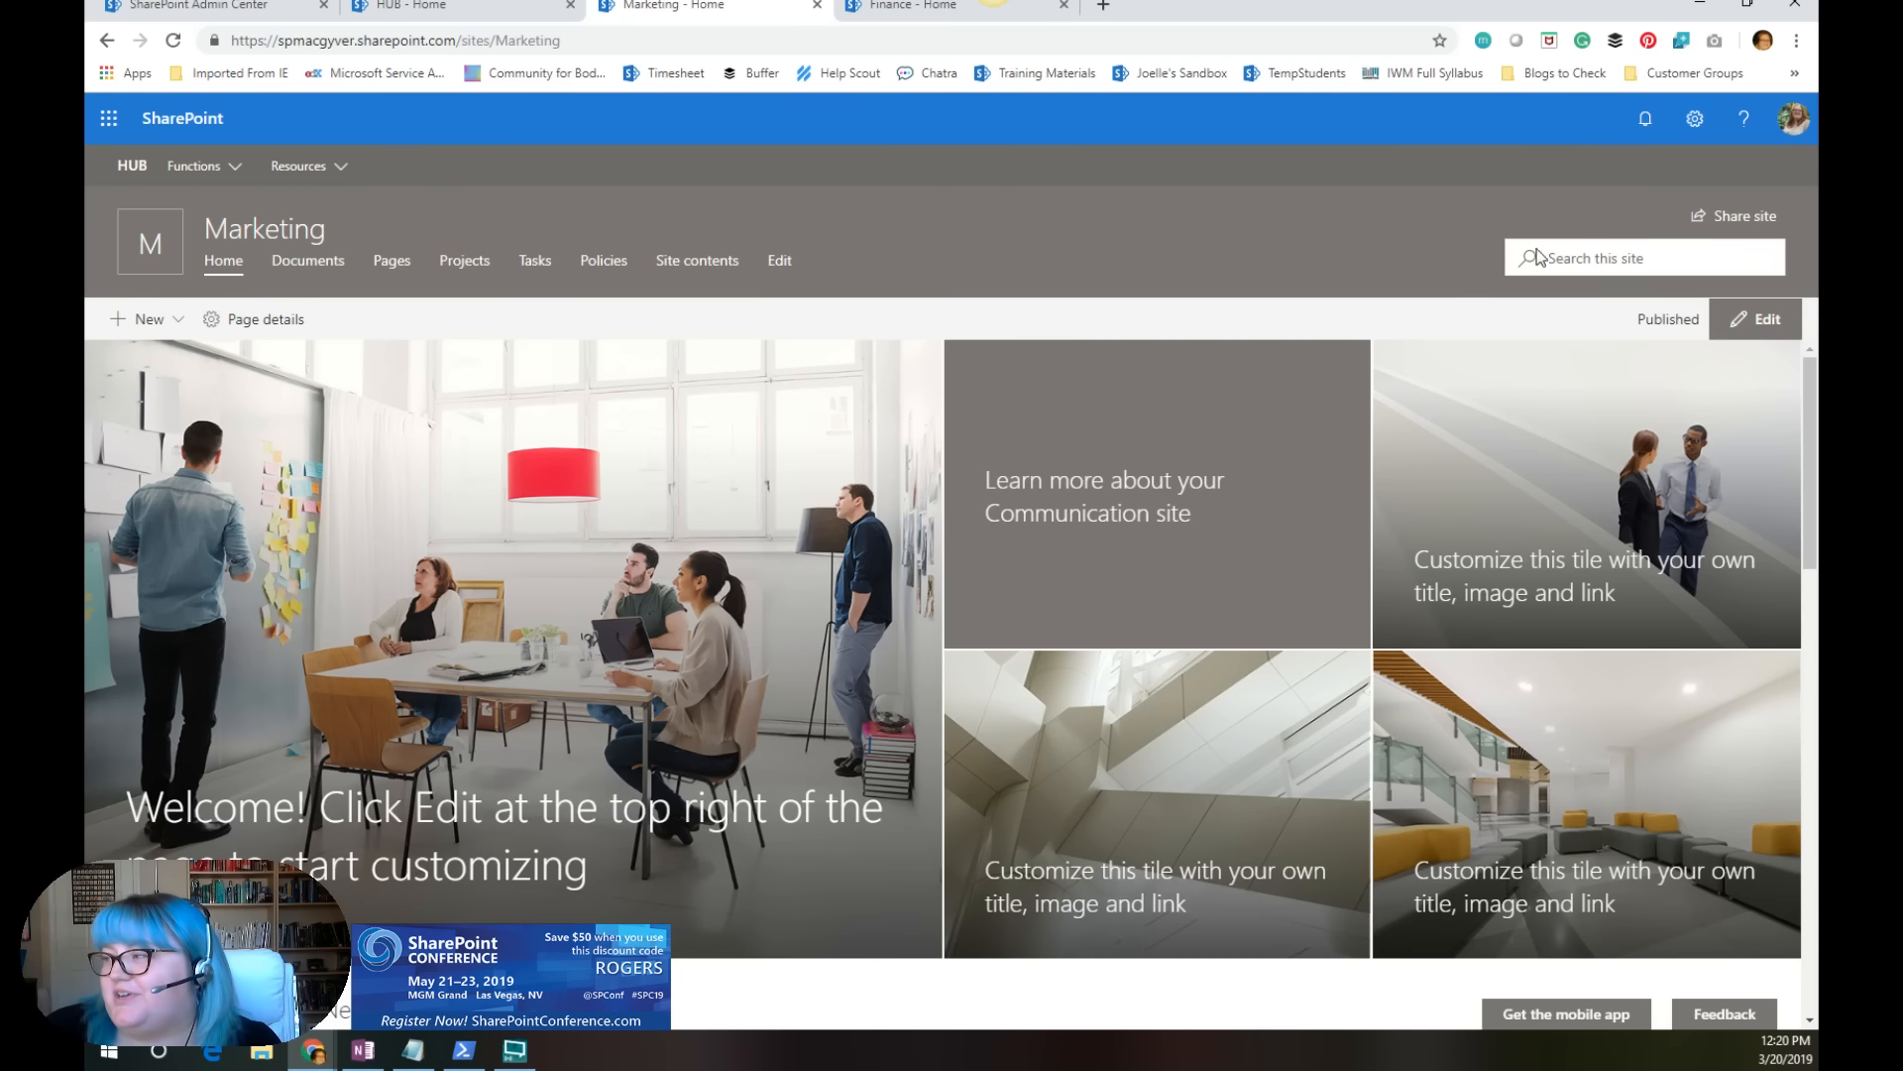
pyautogui.click(1697, 120)
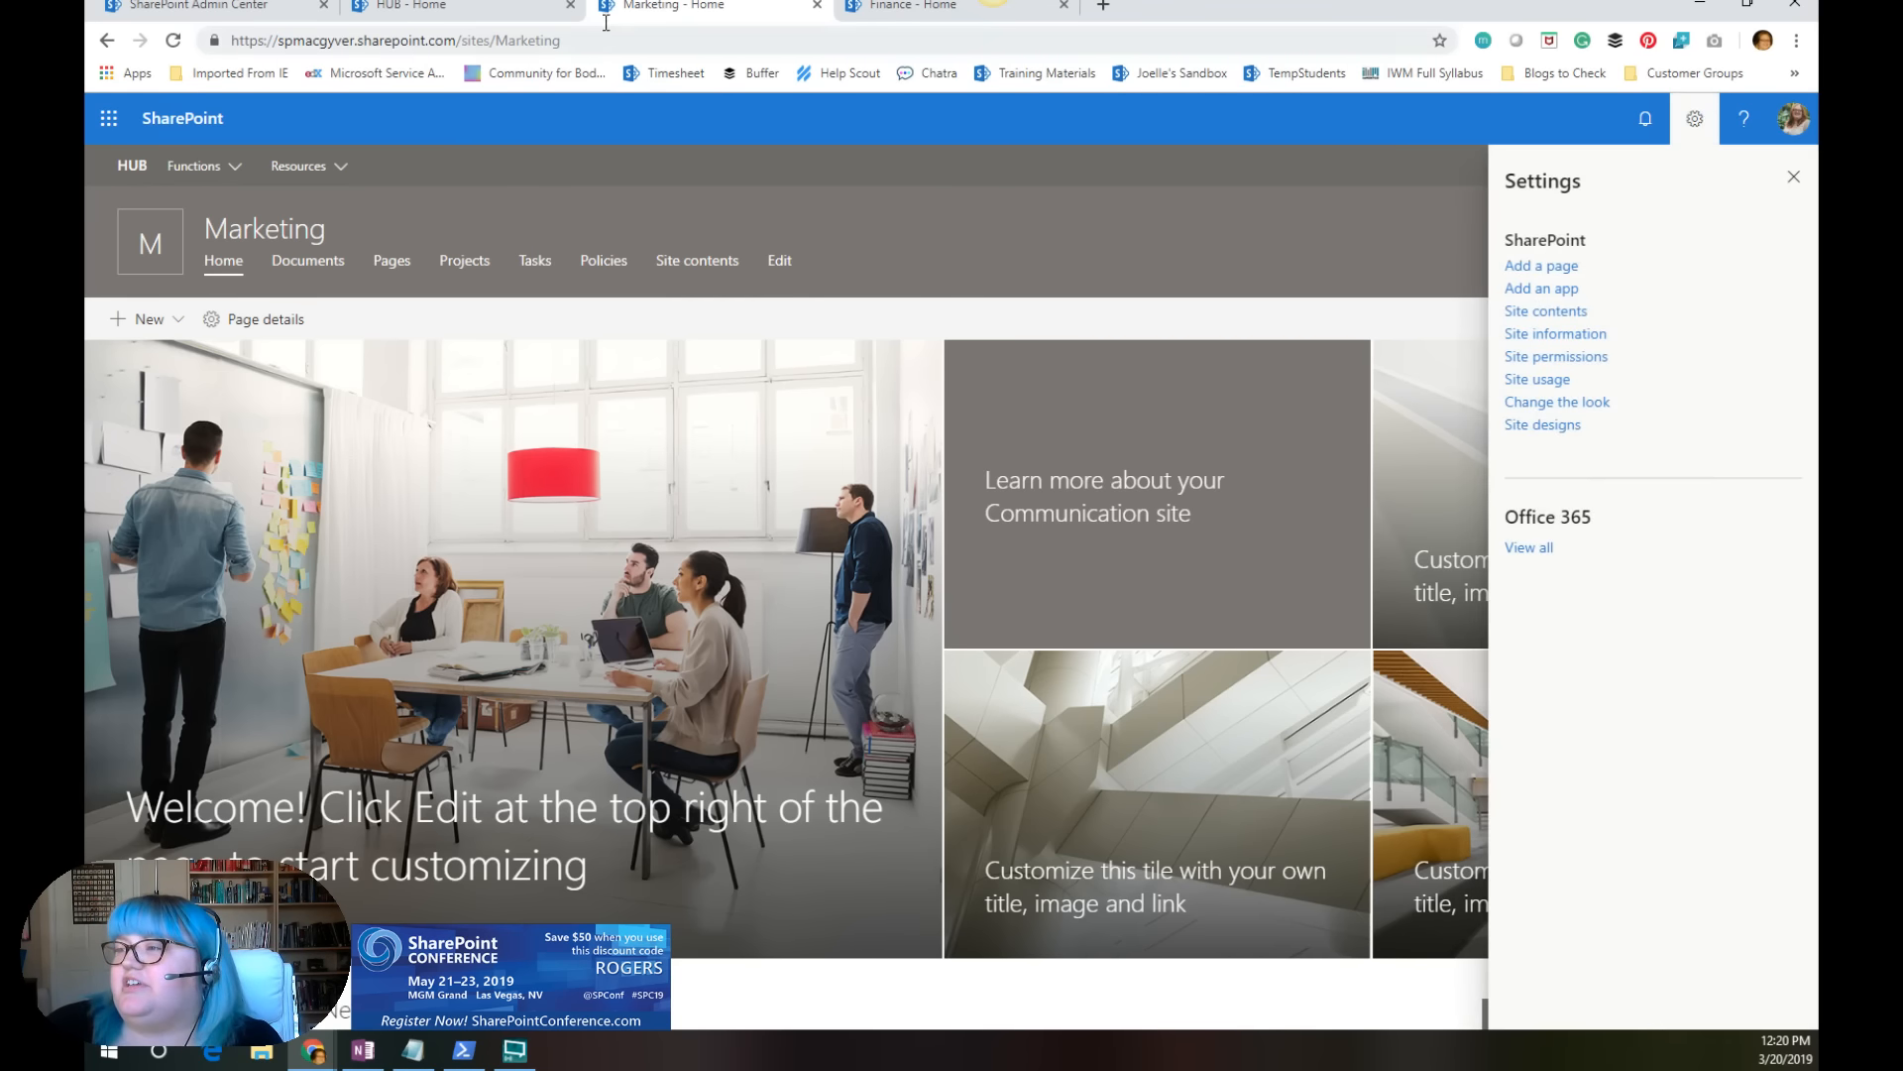
pyautogui.click(518, 8)
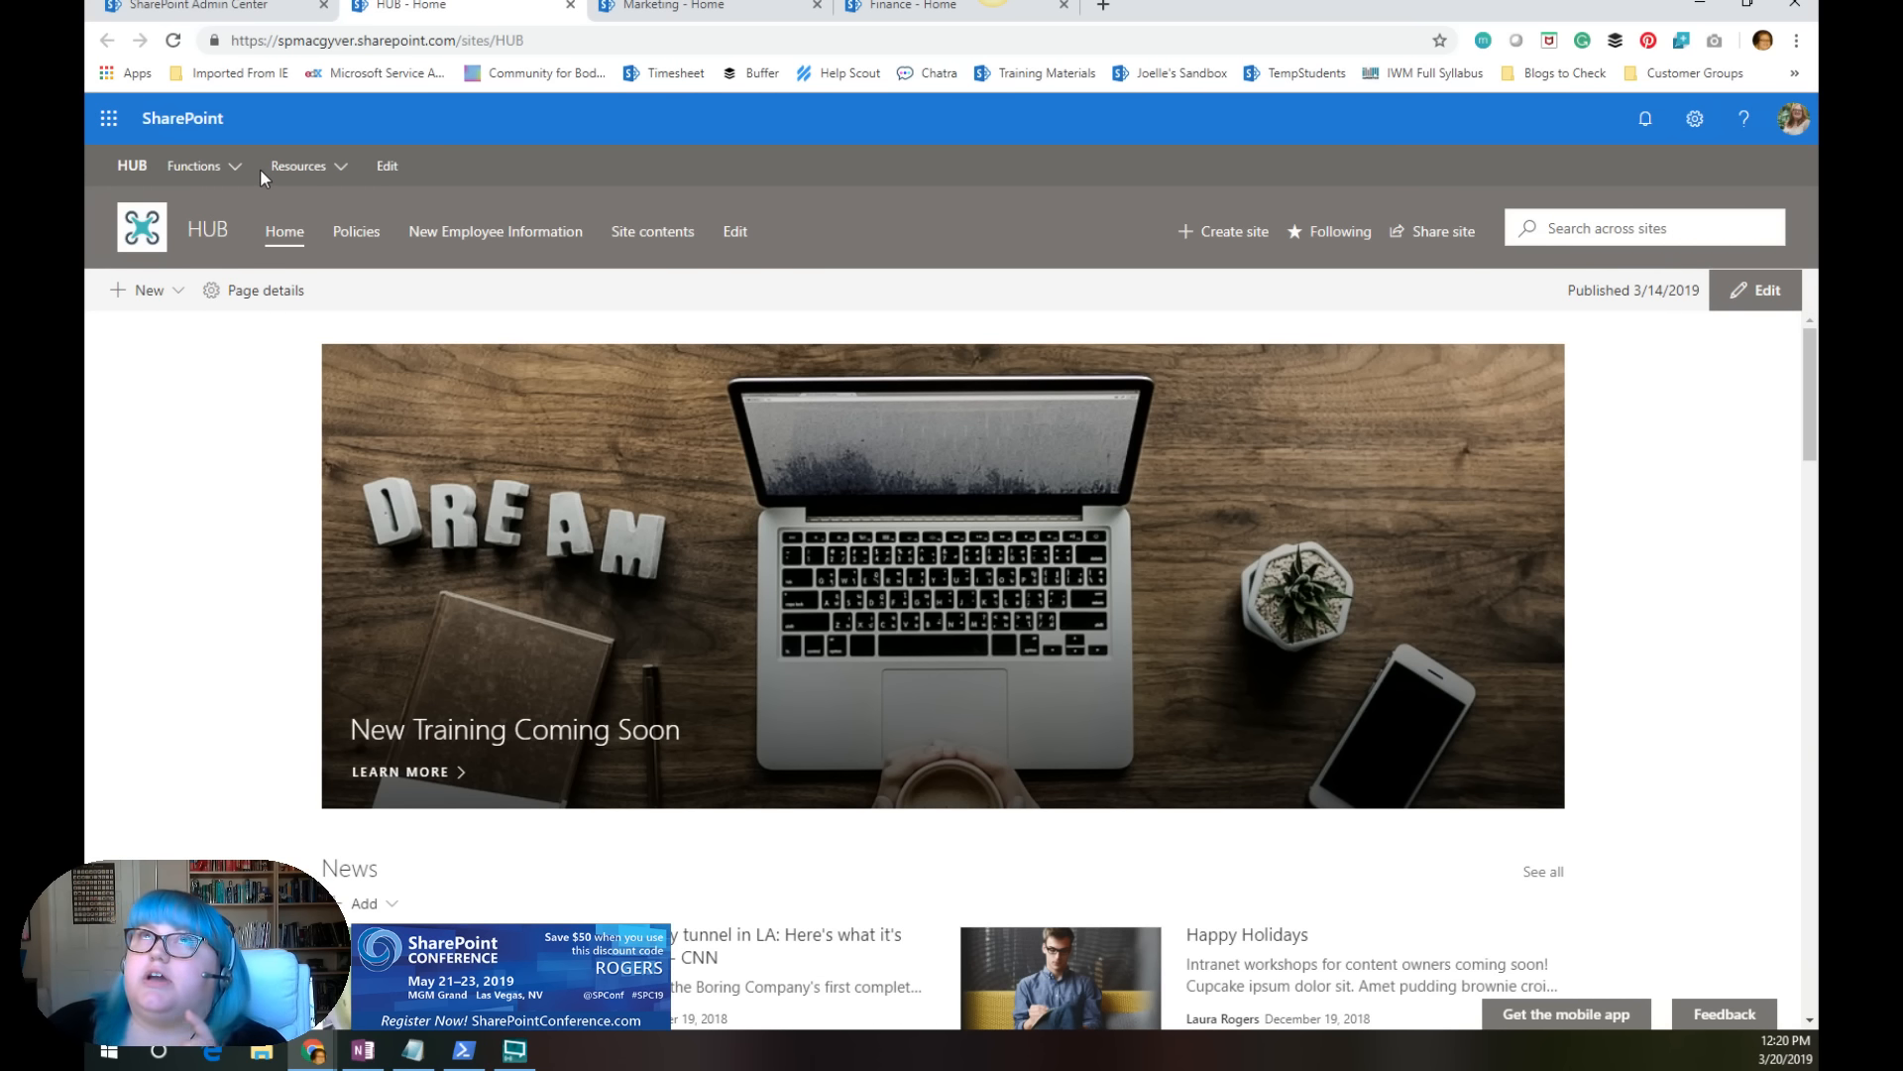
# Step: Examine the HUB site's Functions links, its hub navigation editor and the options for the Benefits link, cancelling the editor each time
pyautogui.click(222, 167)
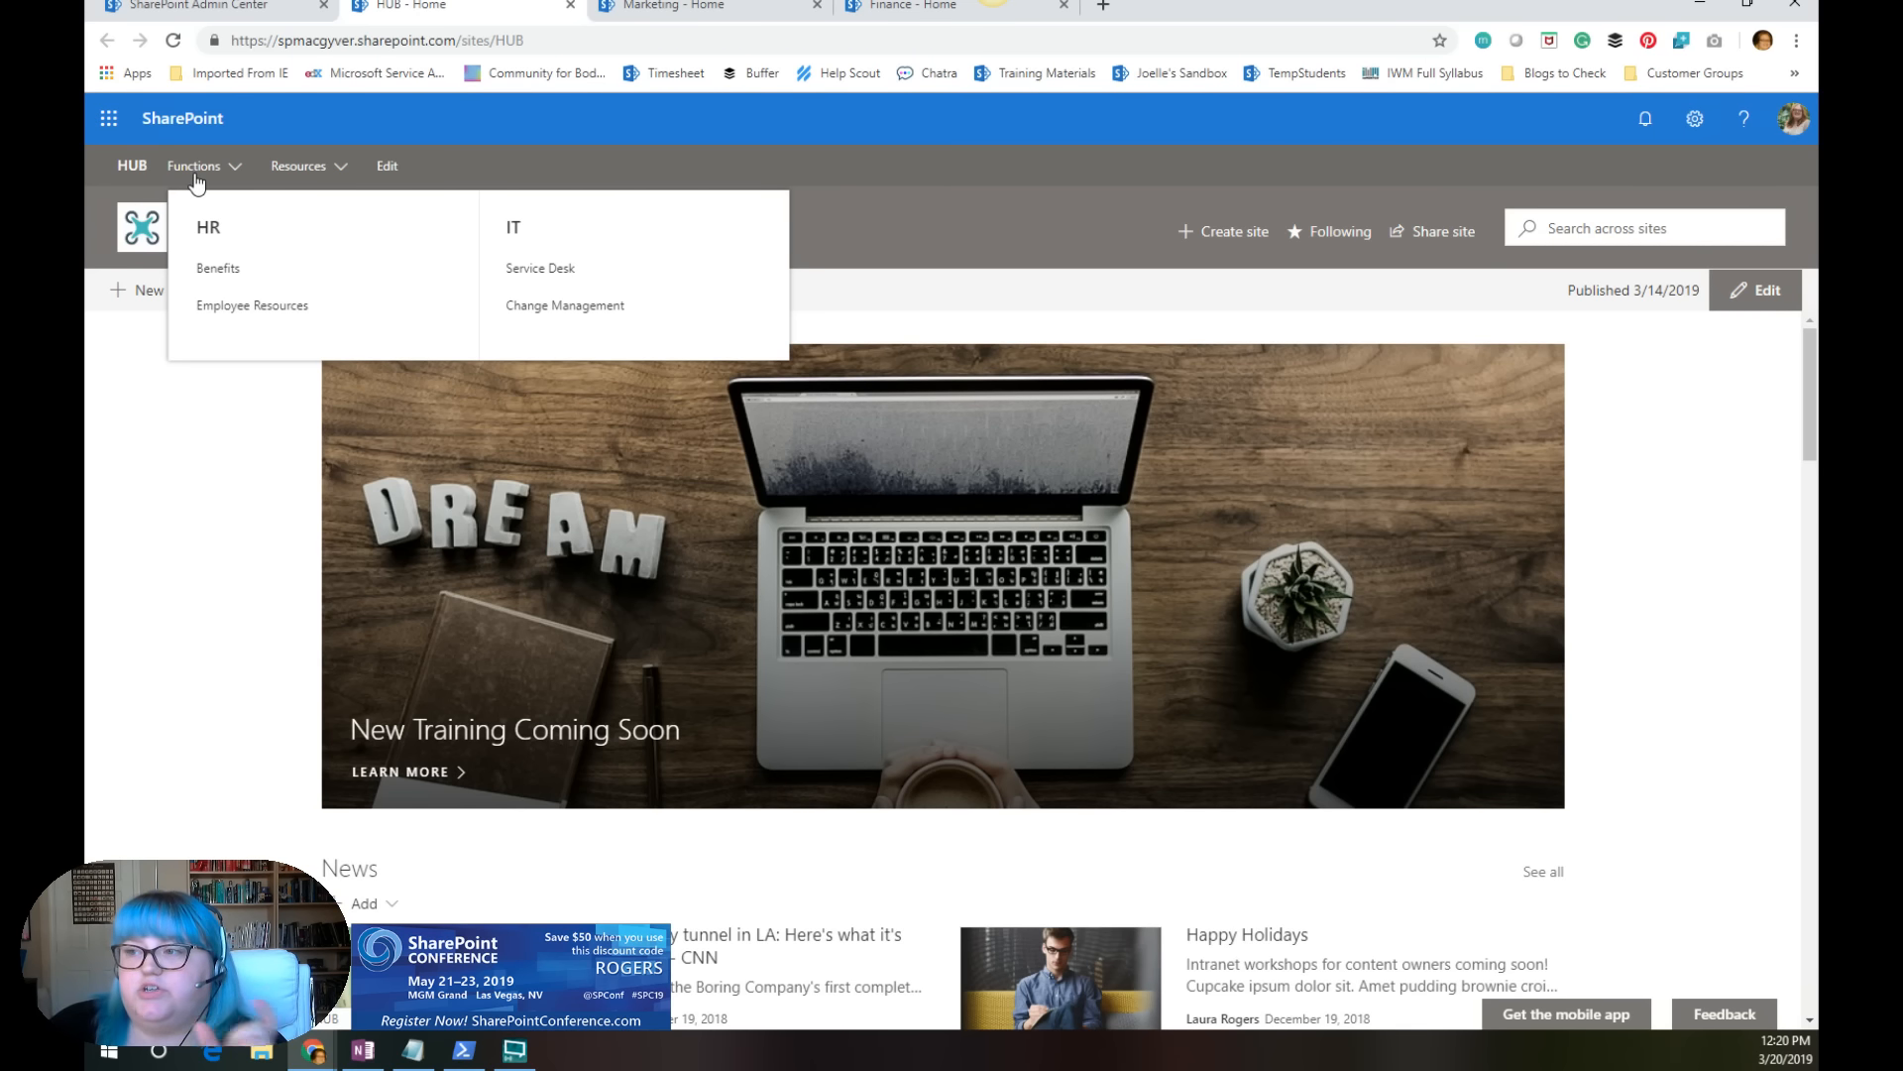
pyautogui.click(387, 168)
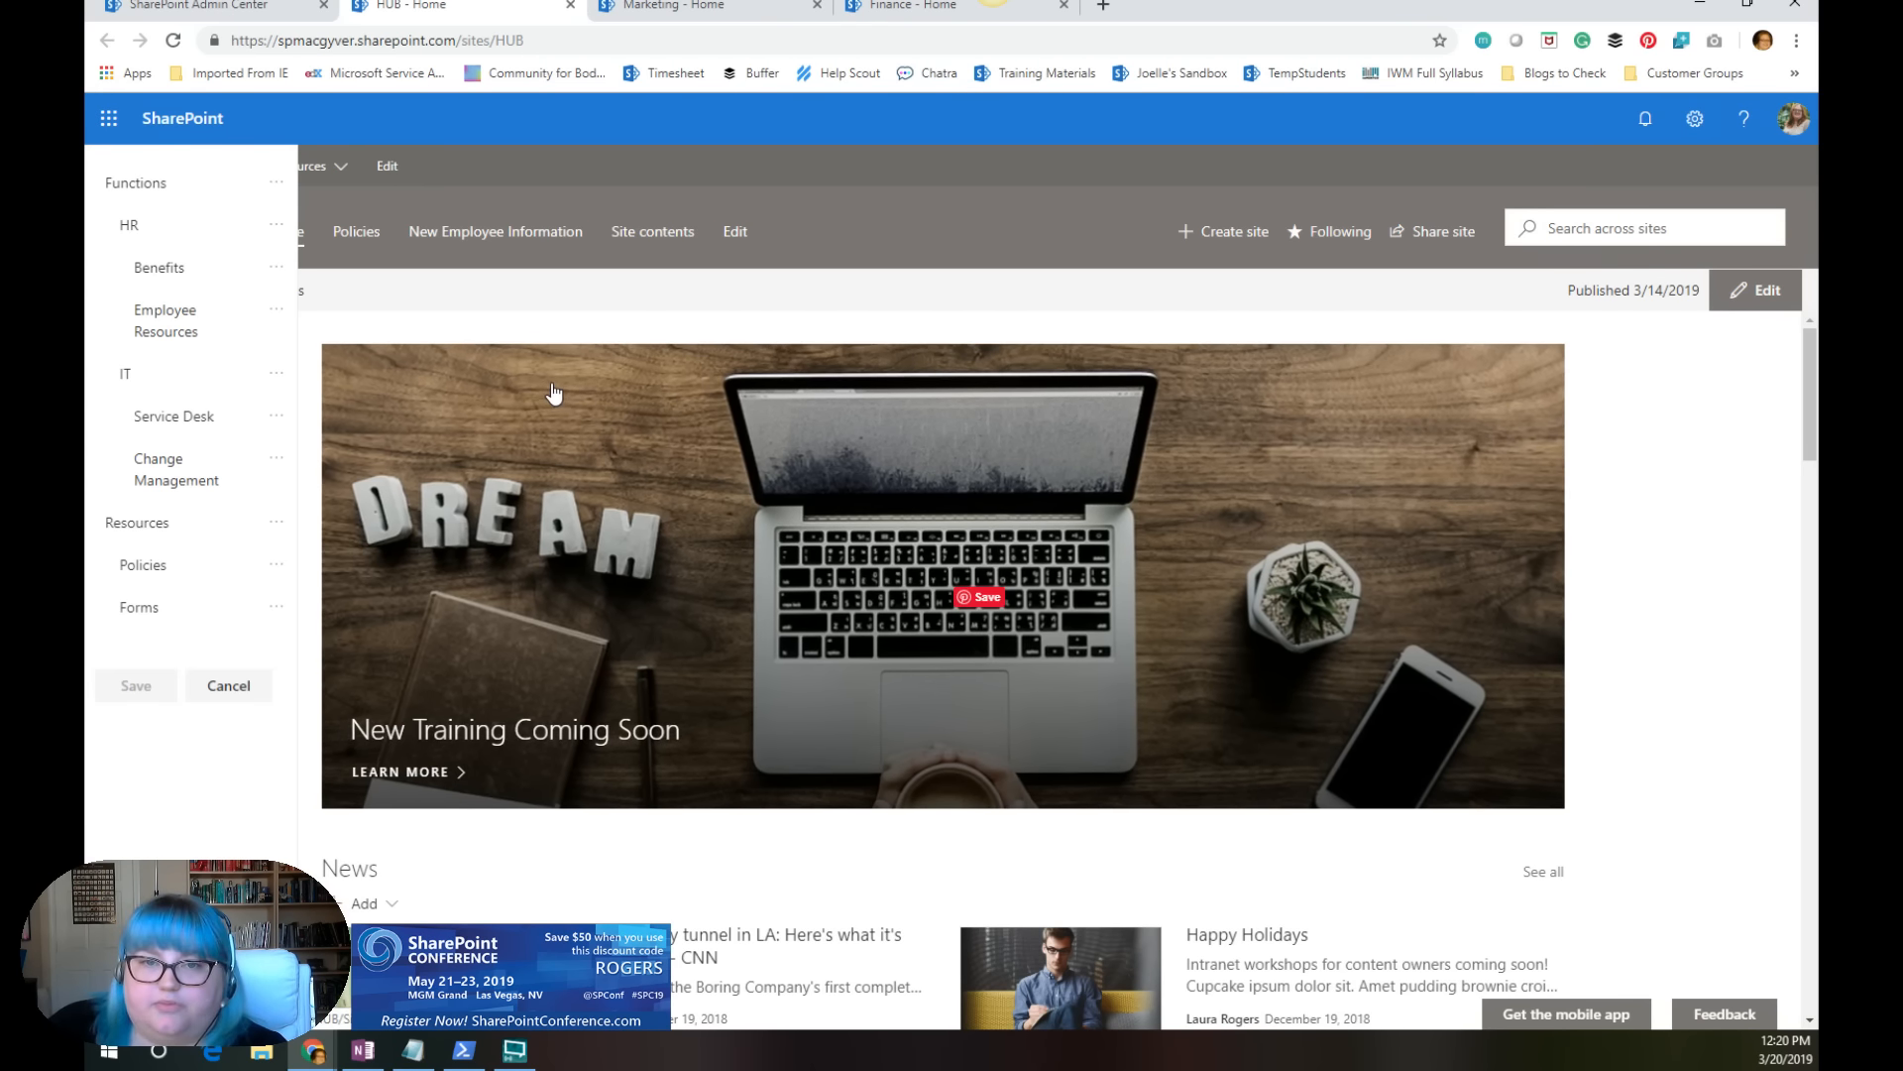
pyautogui.click(240, 694)
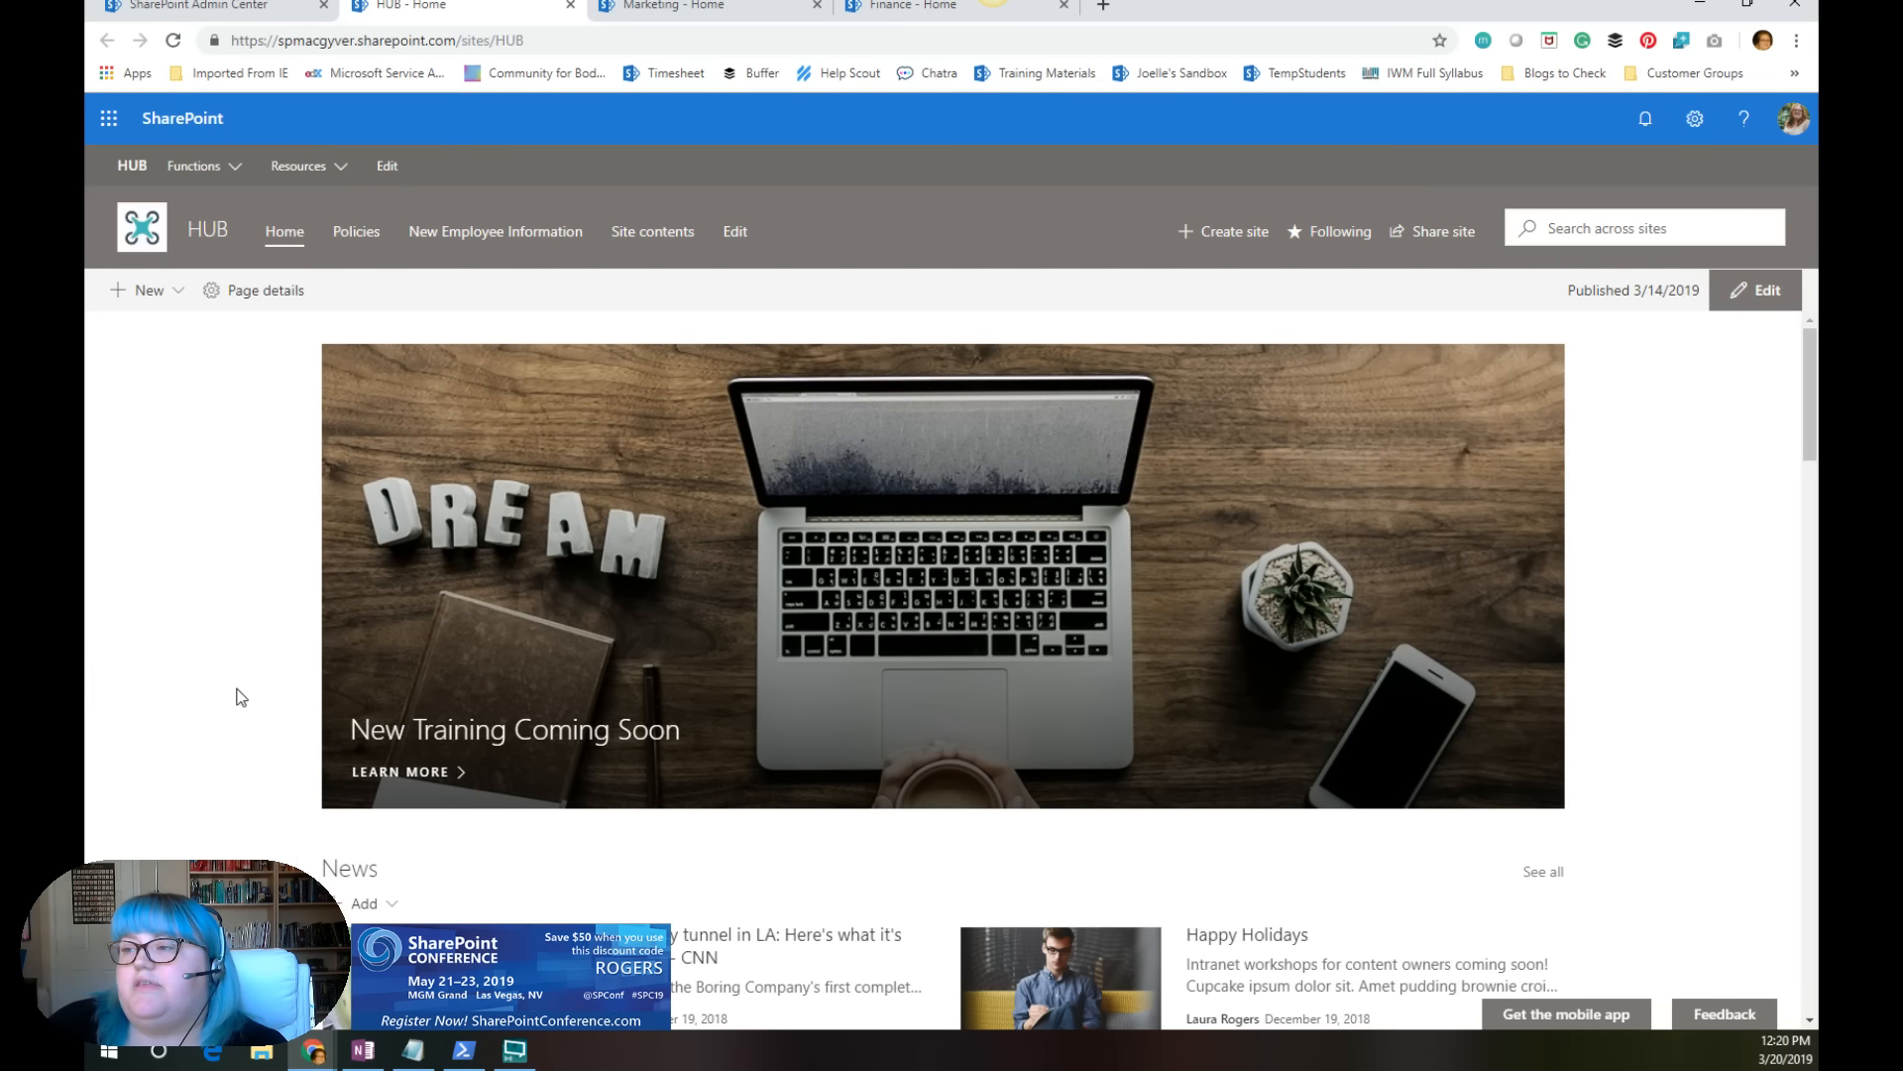
pyautogui.click(224, 170)
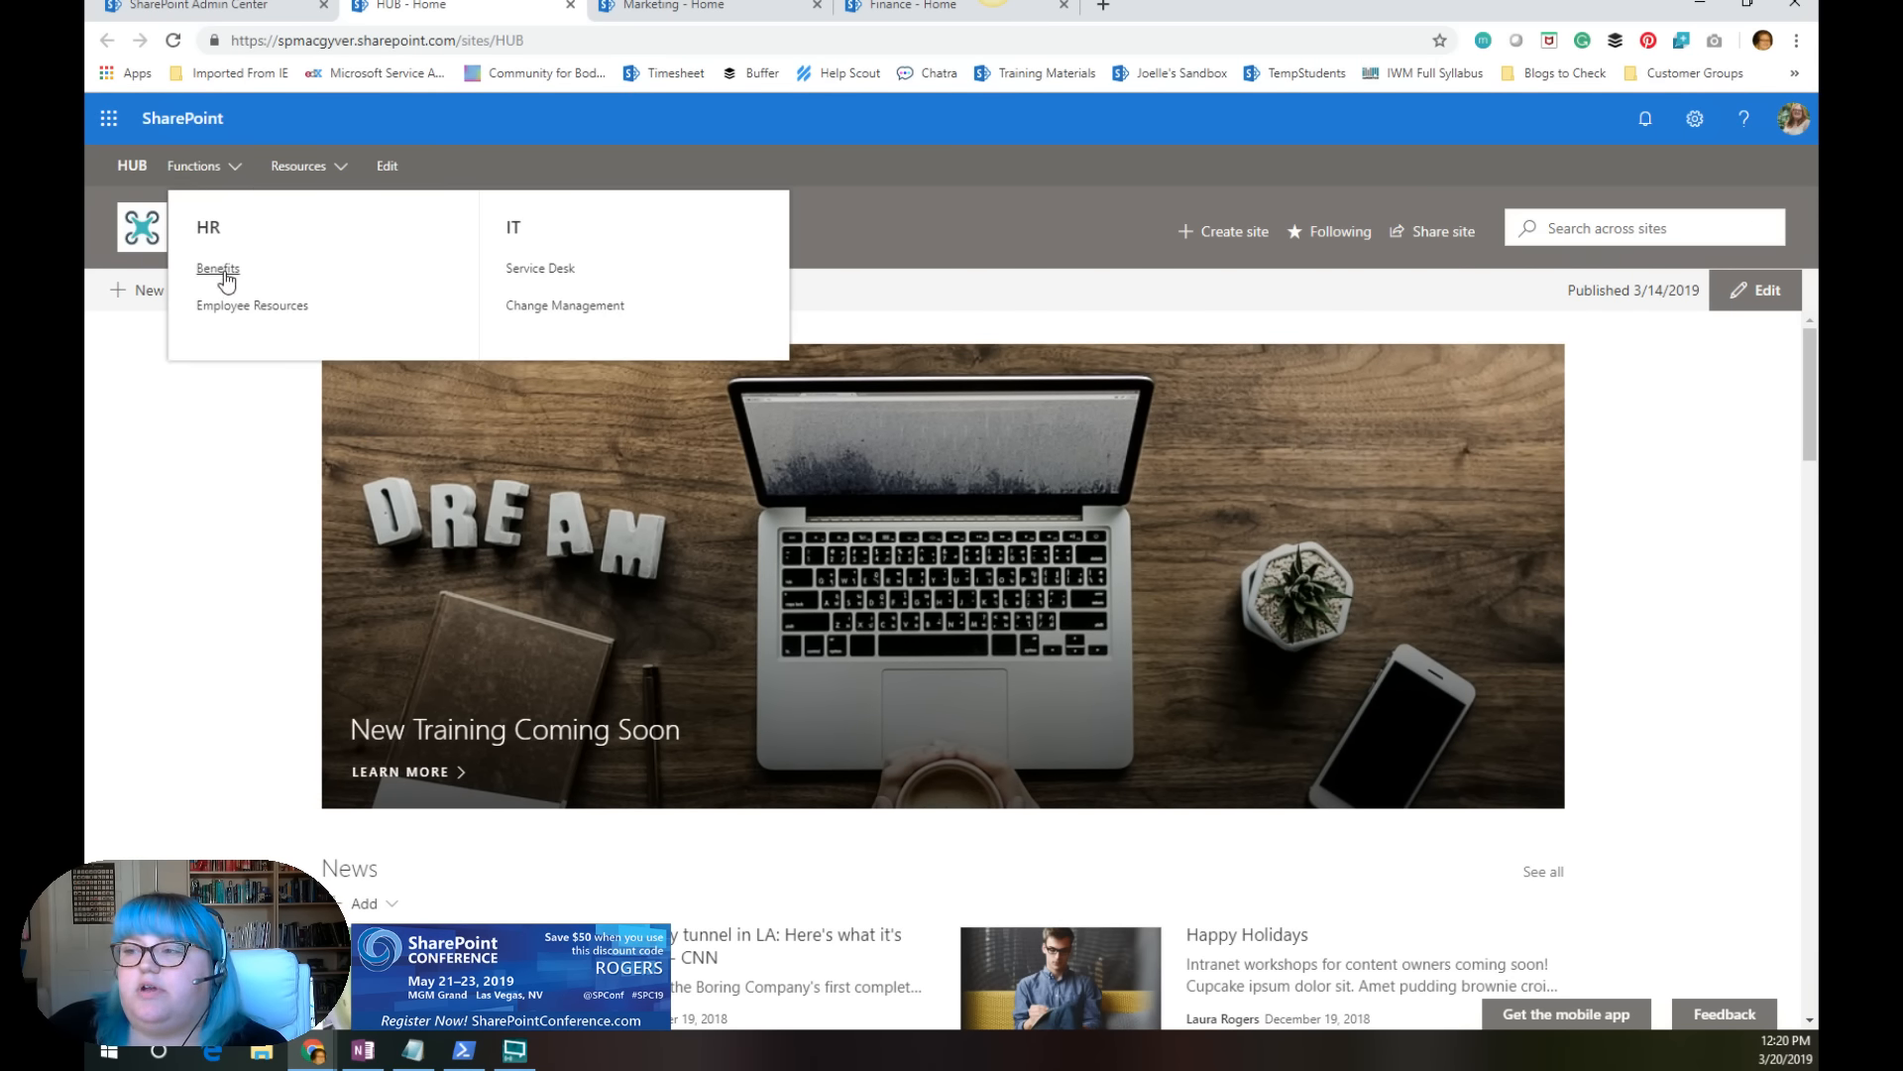
pyautogui.click(389, 170)
pyautogui.moveTo(202, 292)
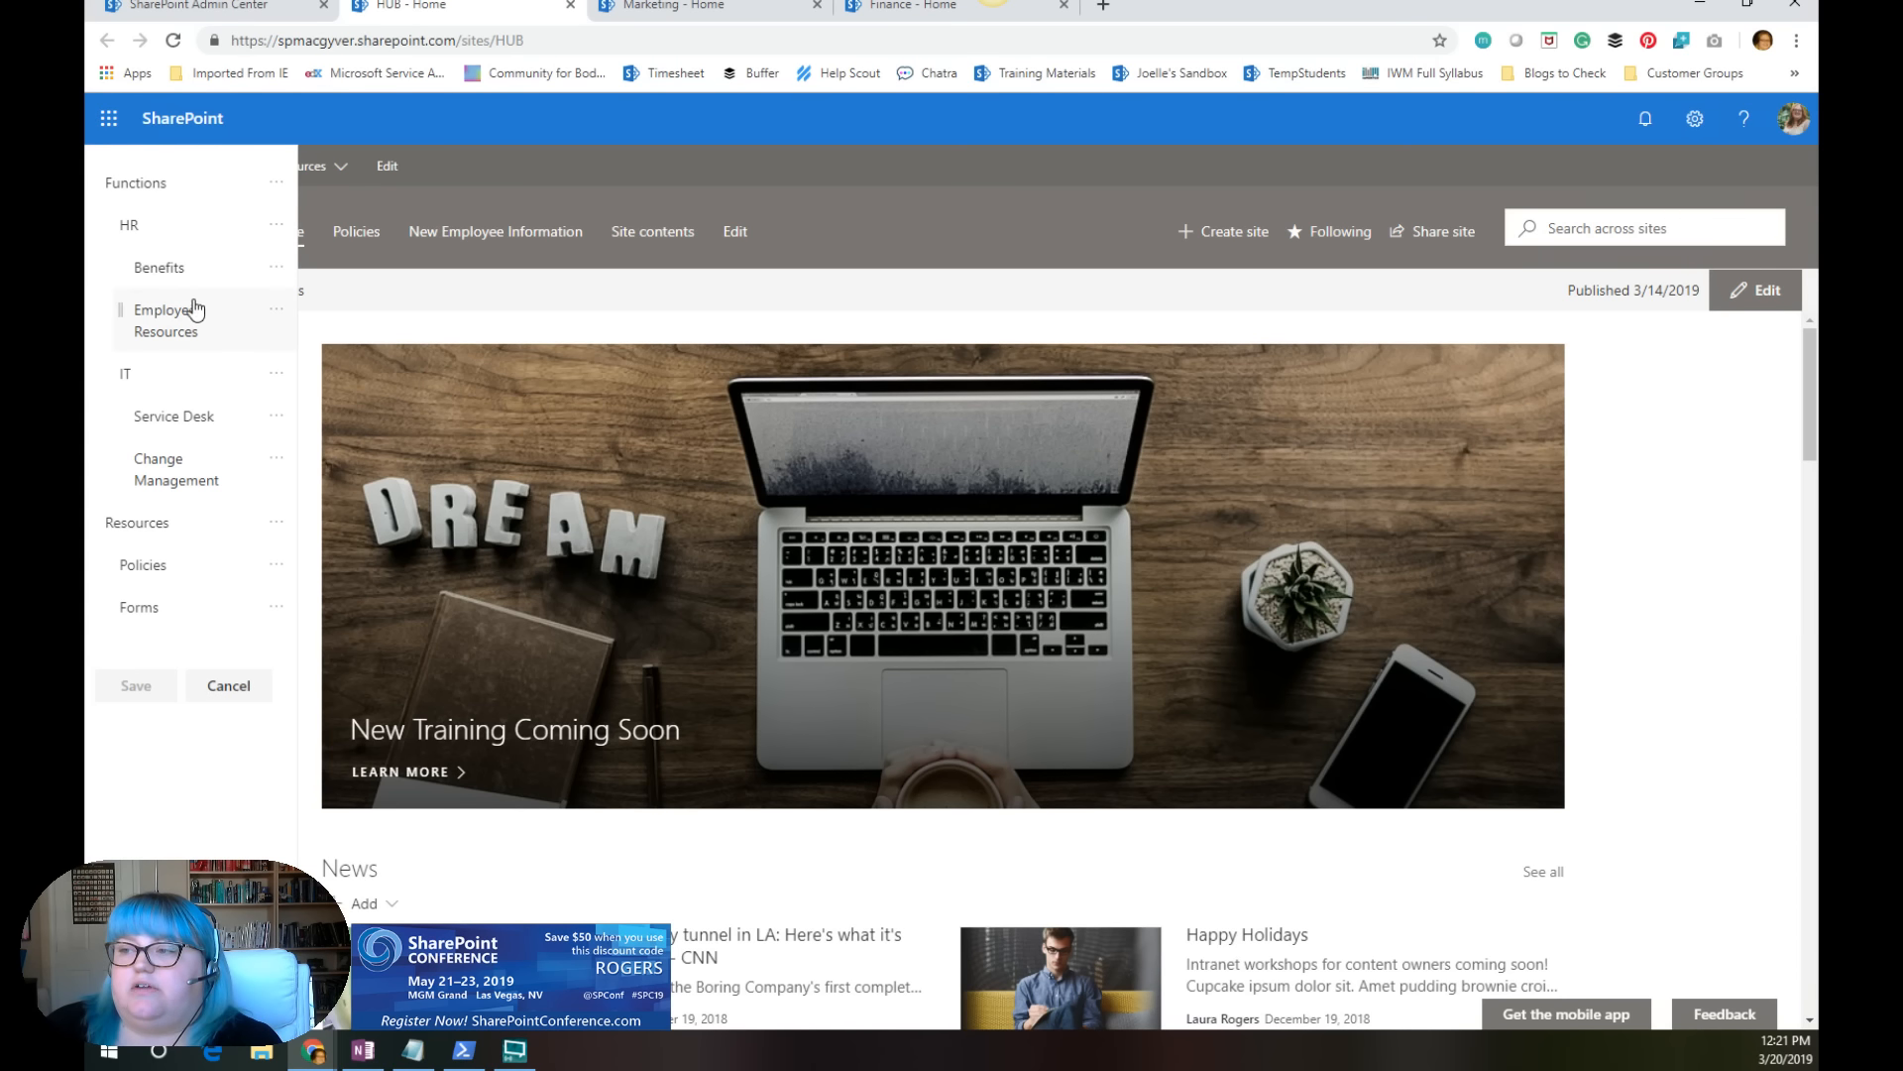
pyautogui.click(276, 272)
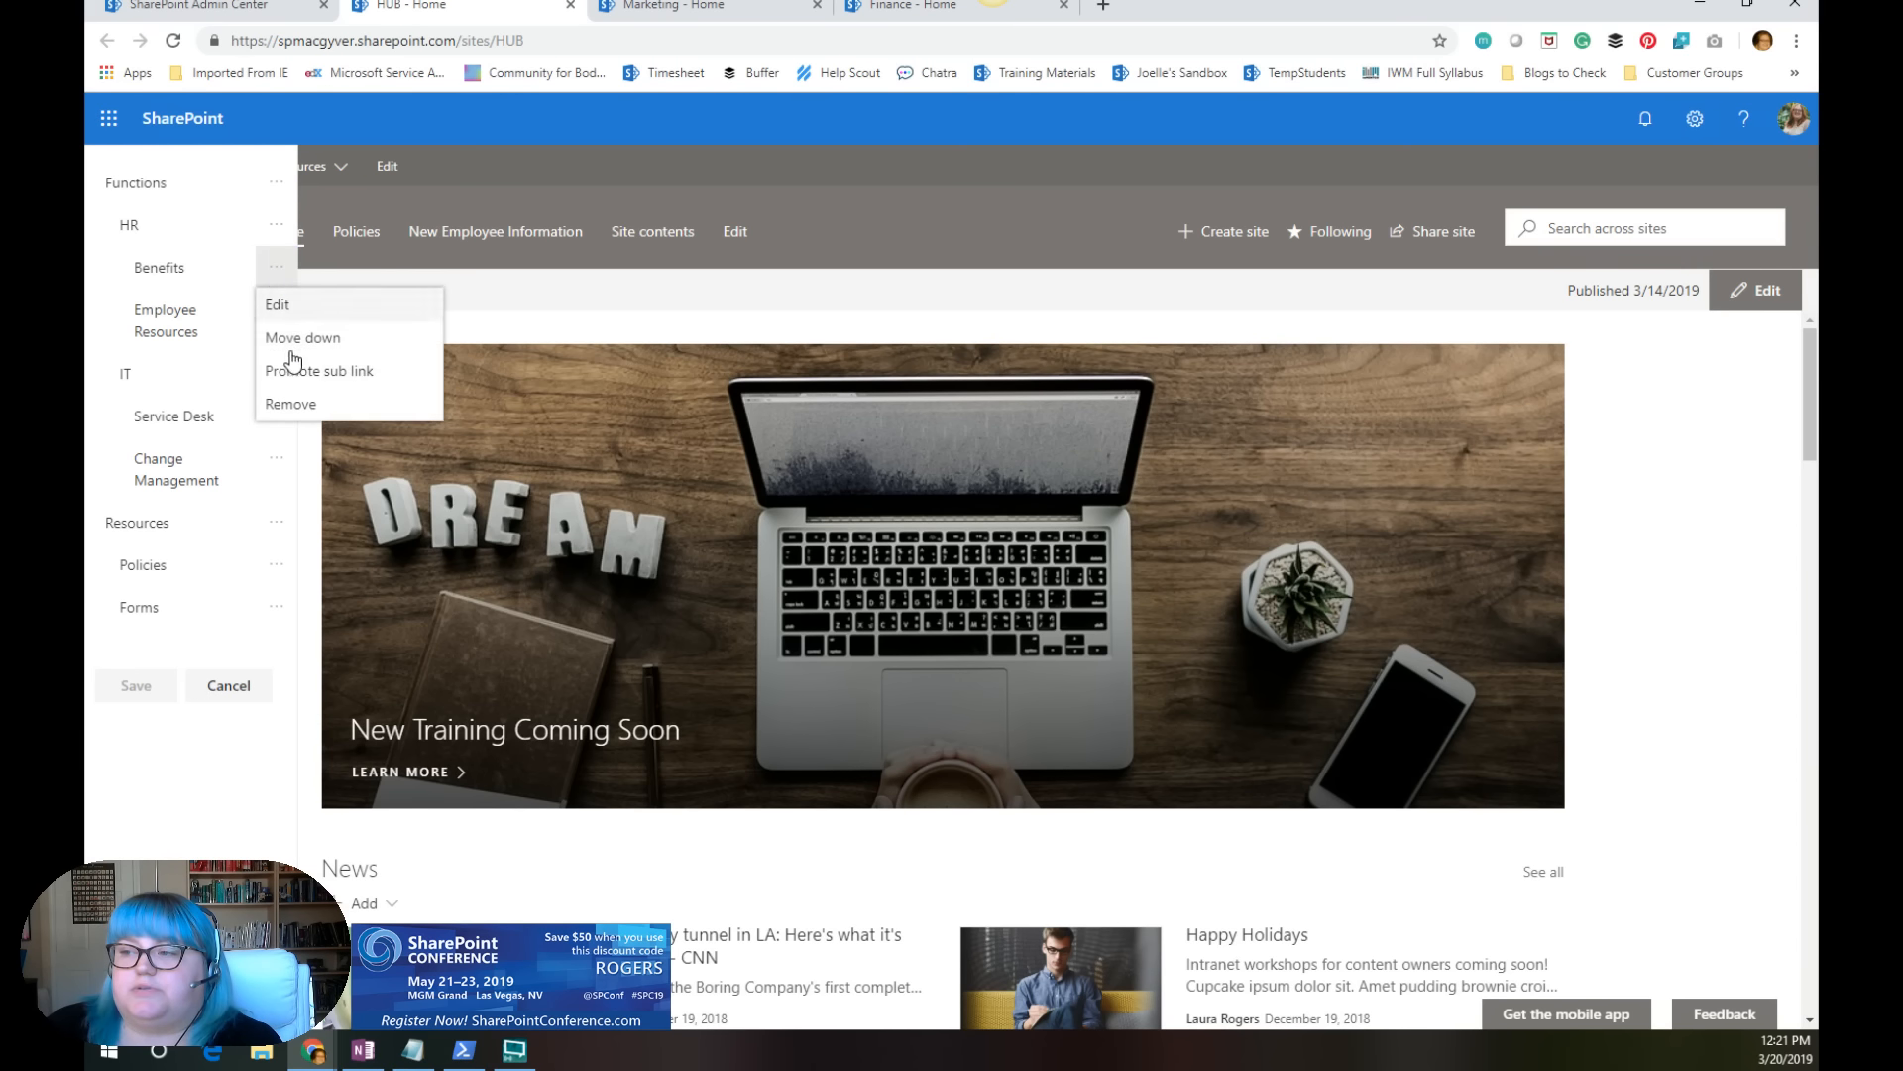
pyautogui.click(227, 689)
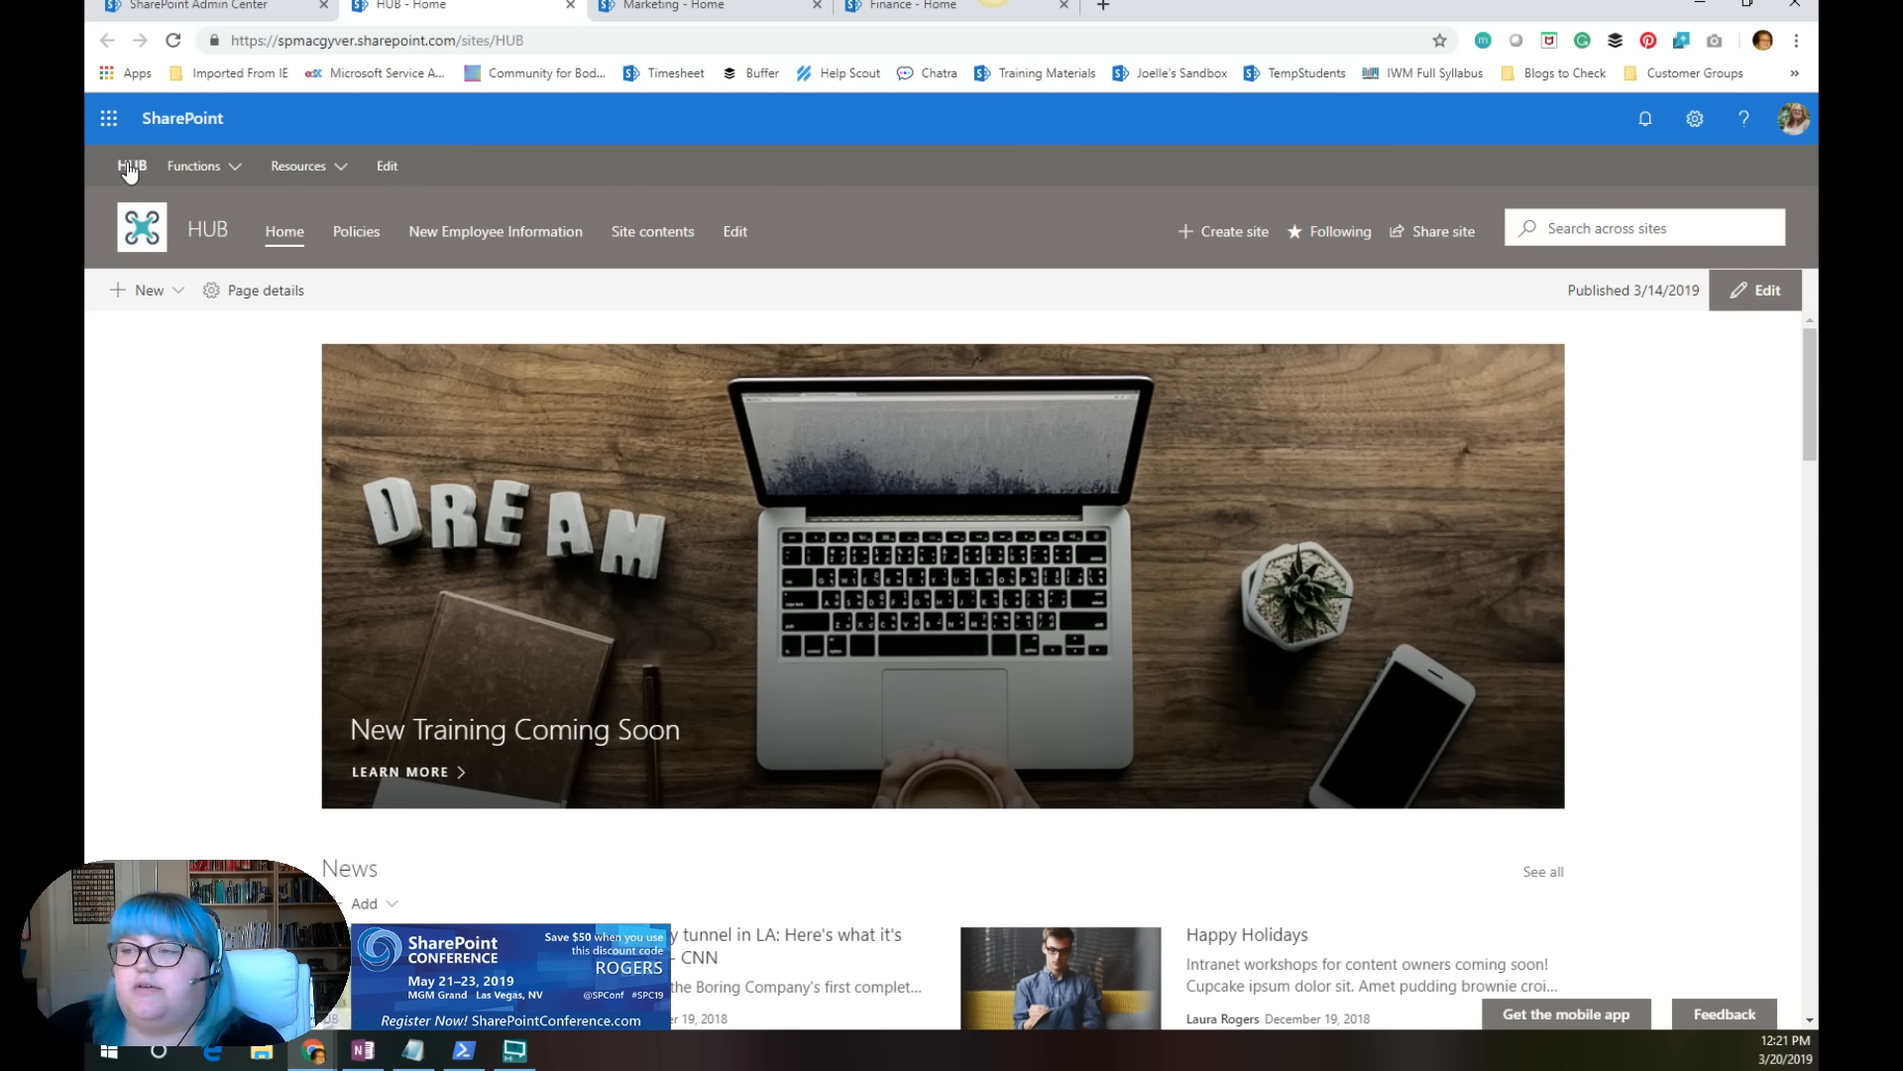
# Step: Compare the Resources and Functions links in the hub navigation on the HUB site and the Marketing site
pyautogui.click(318, 177)
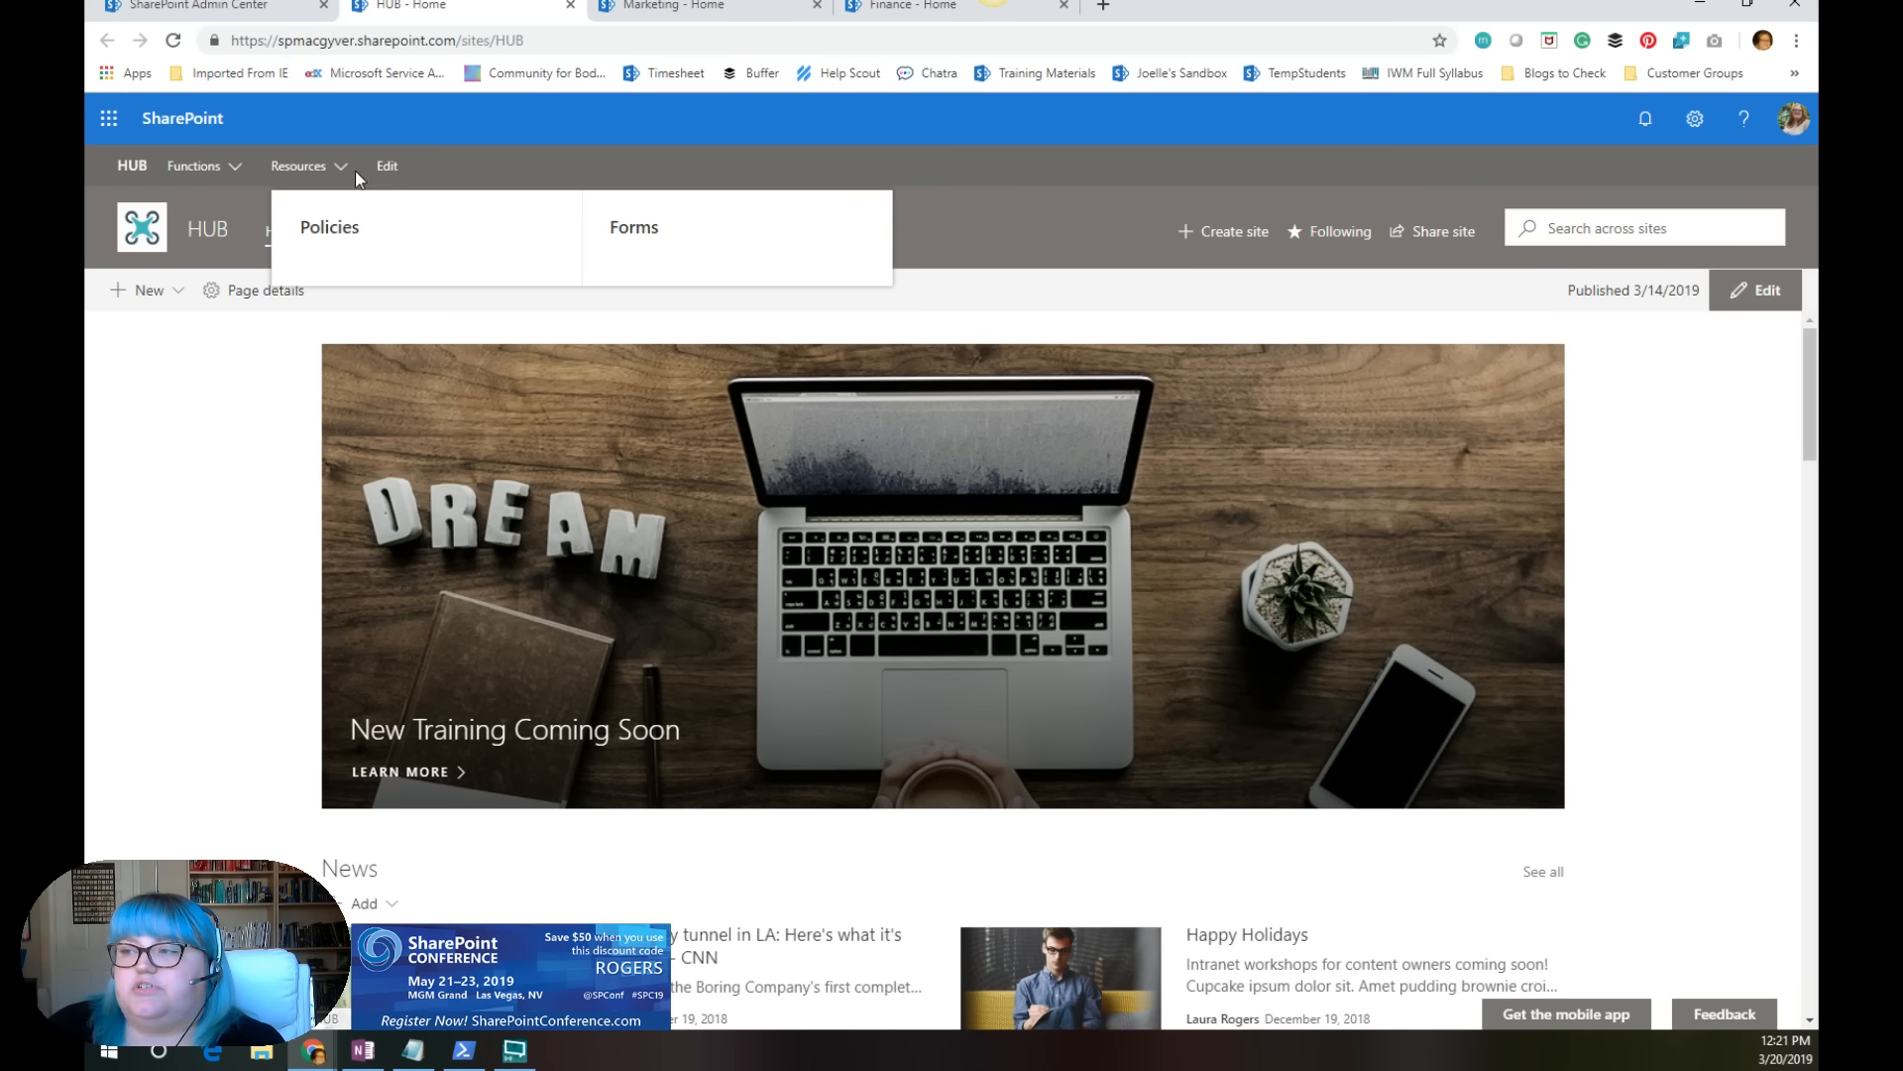
pyautogui.click(193, 168)
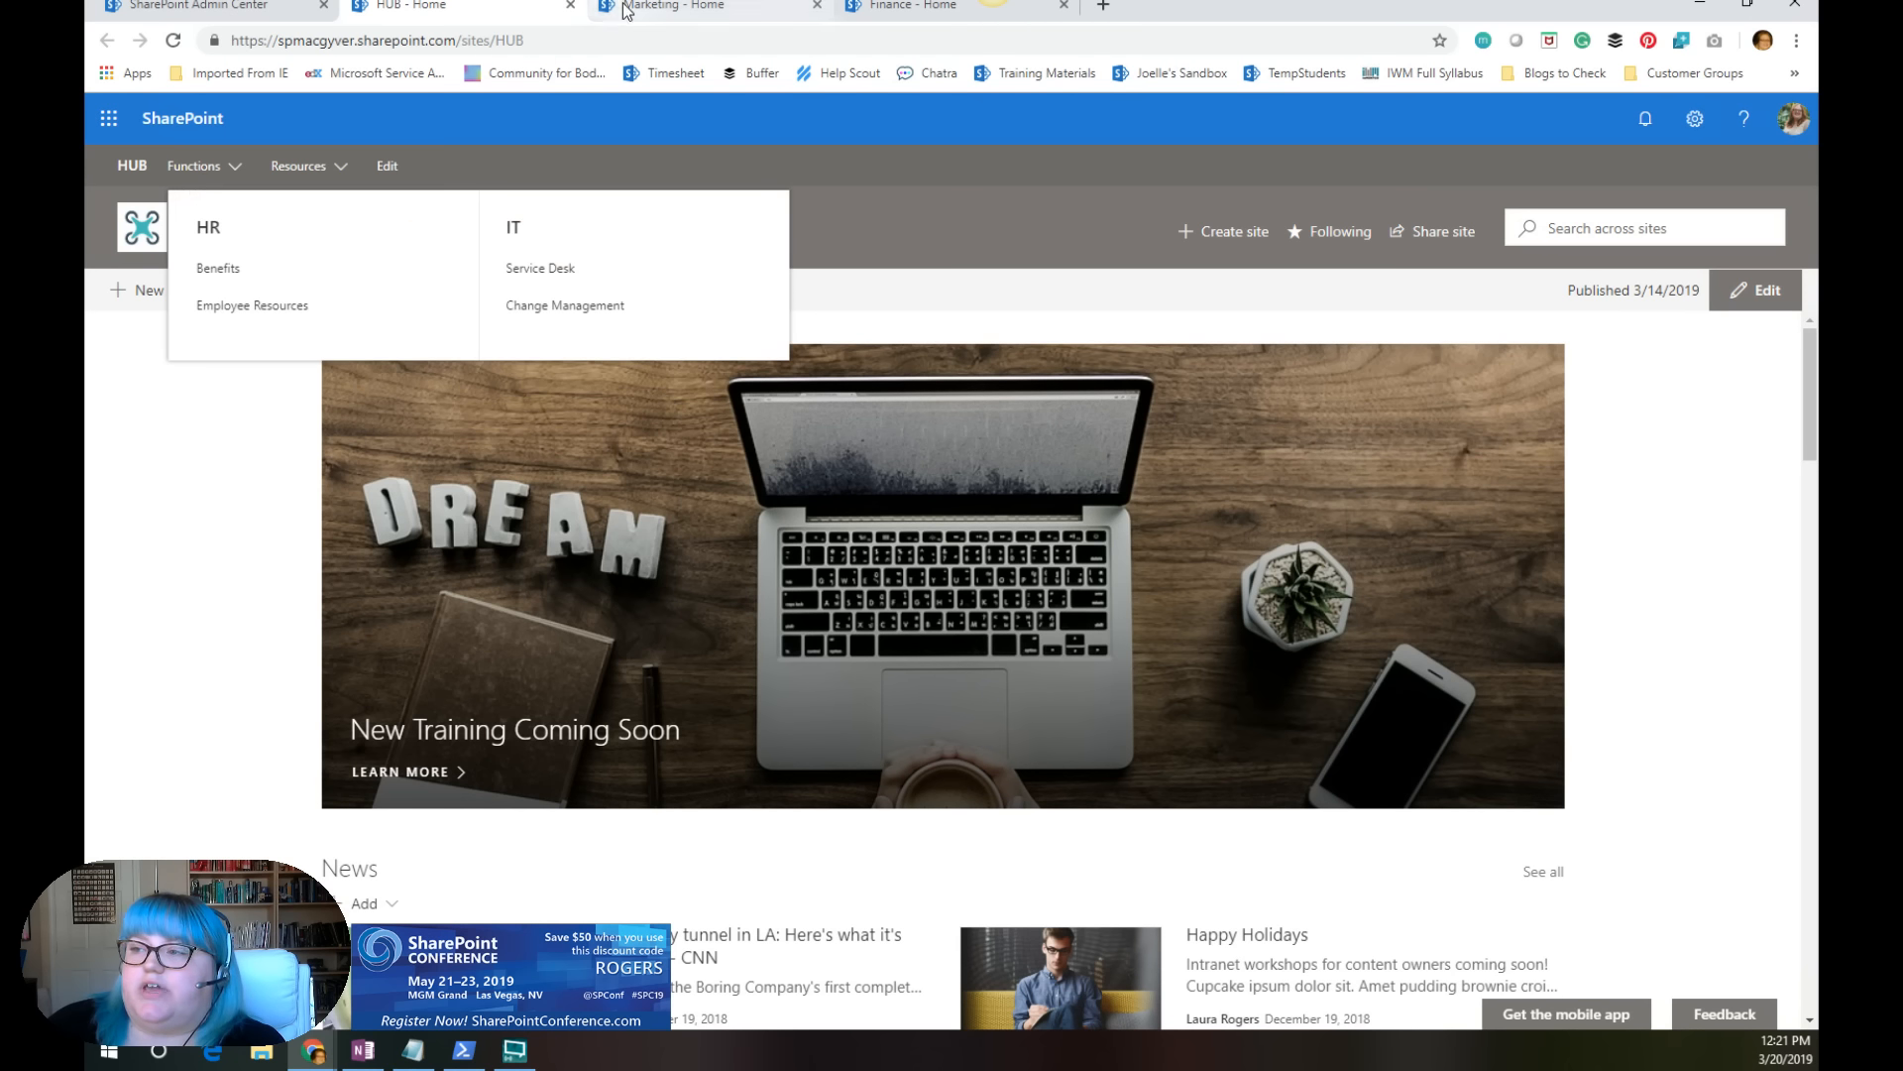
pyautogui.click(654, 8)
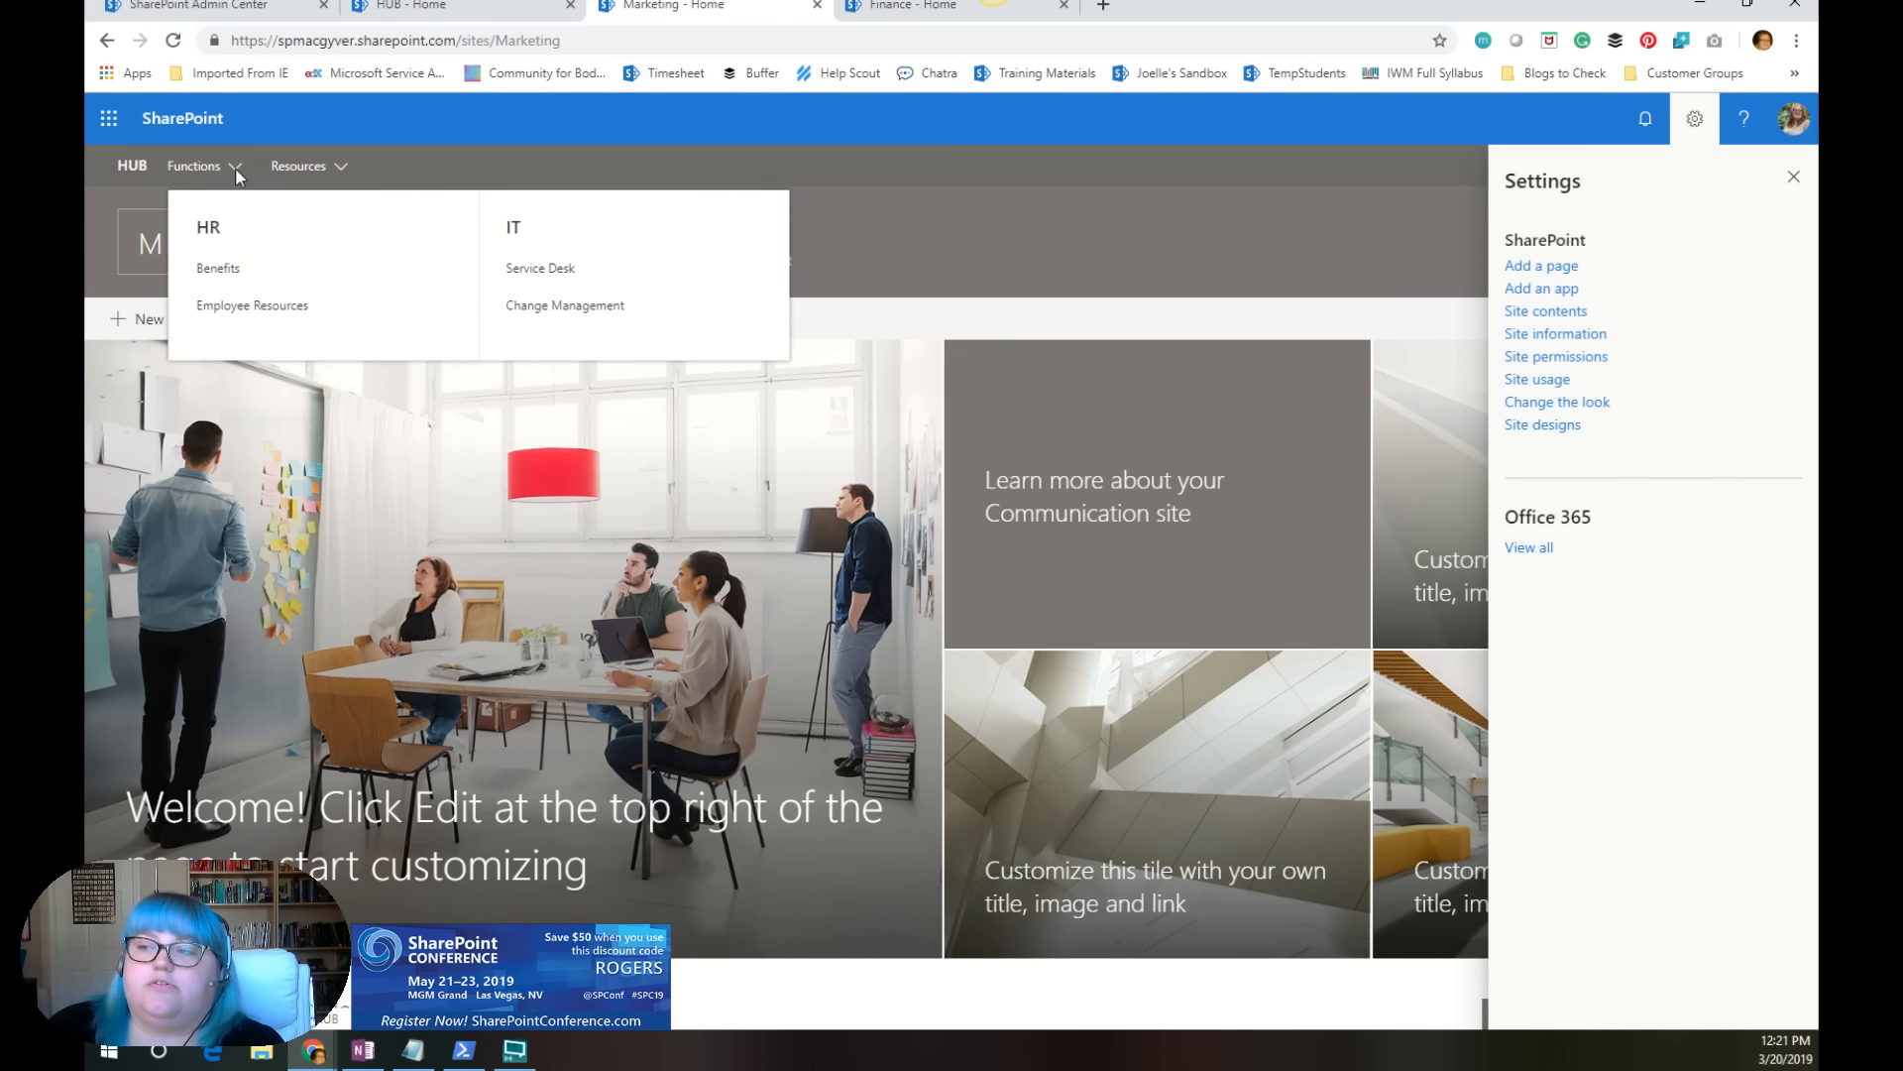
pyautogui.moveTo(337, 175)
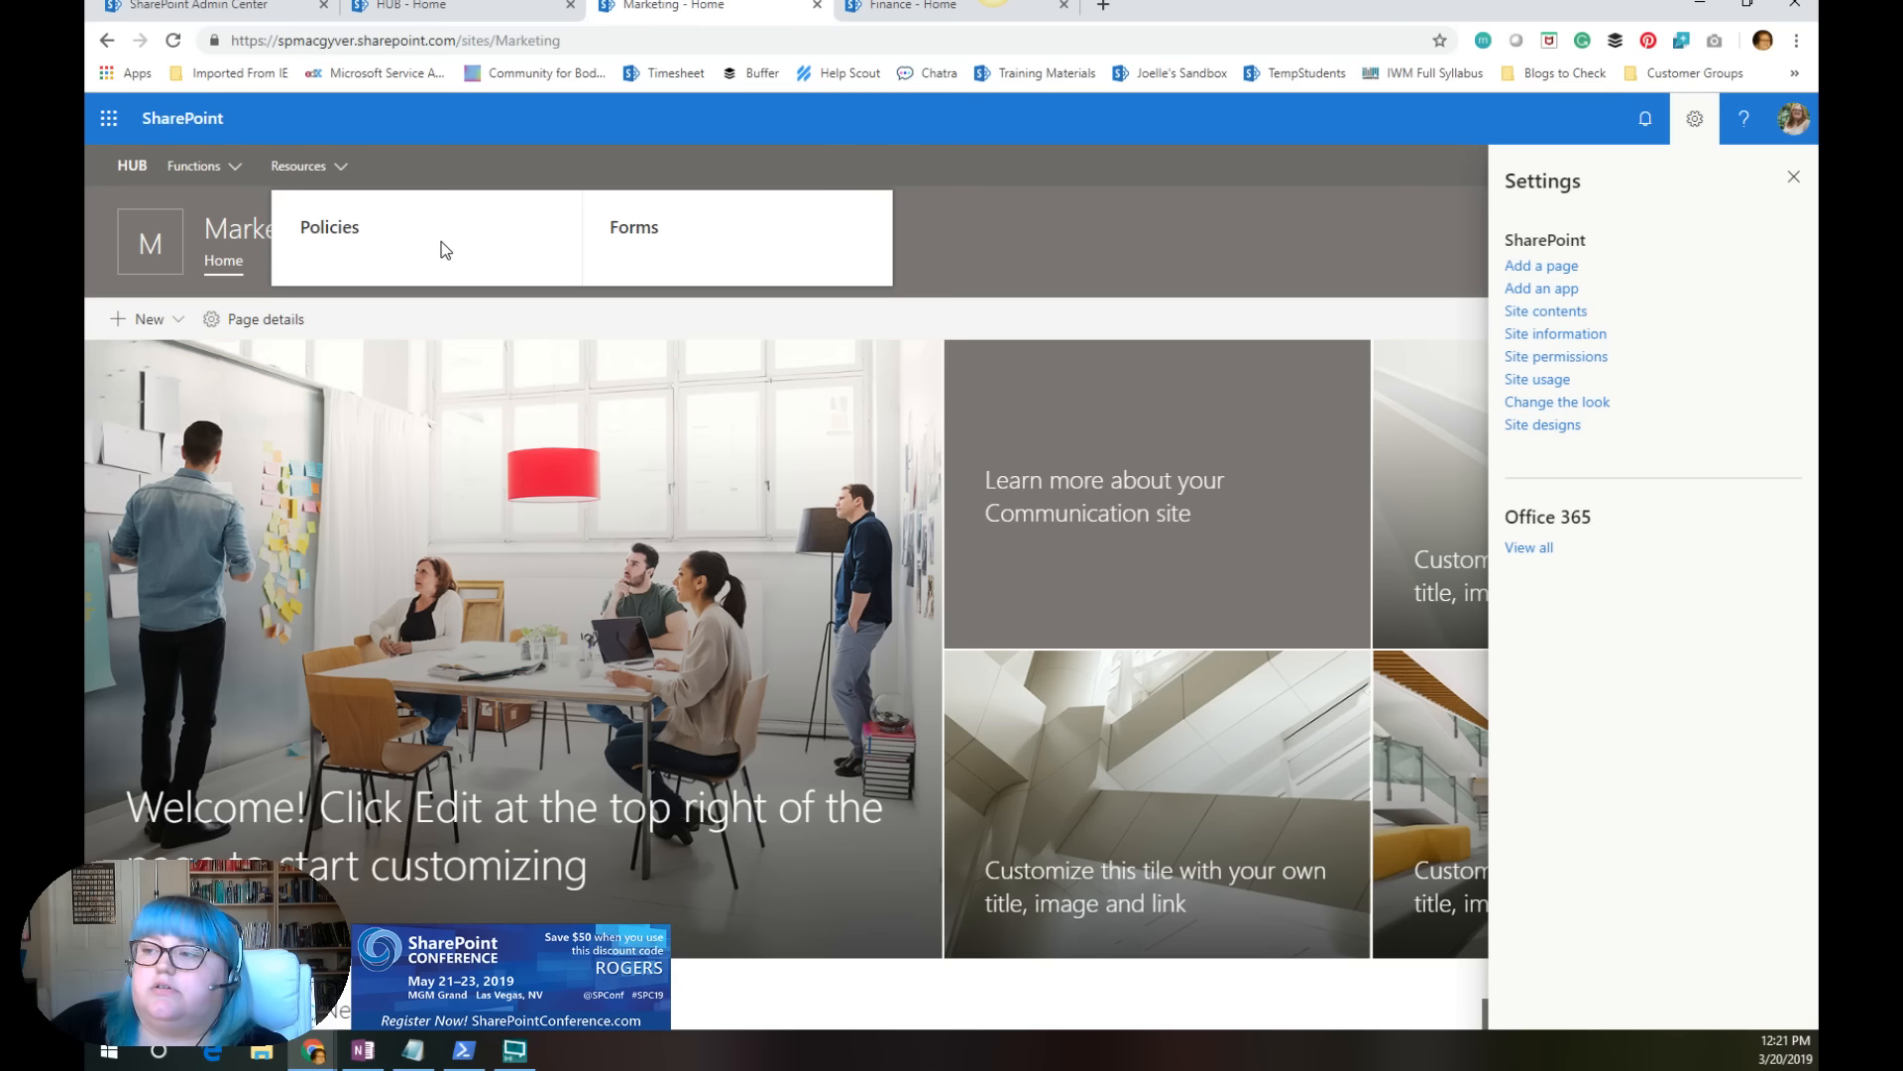
pyautogui.click(476, 16)
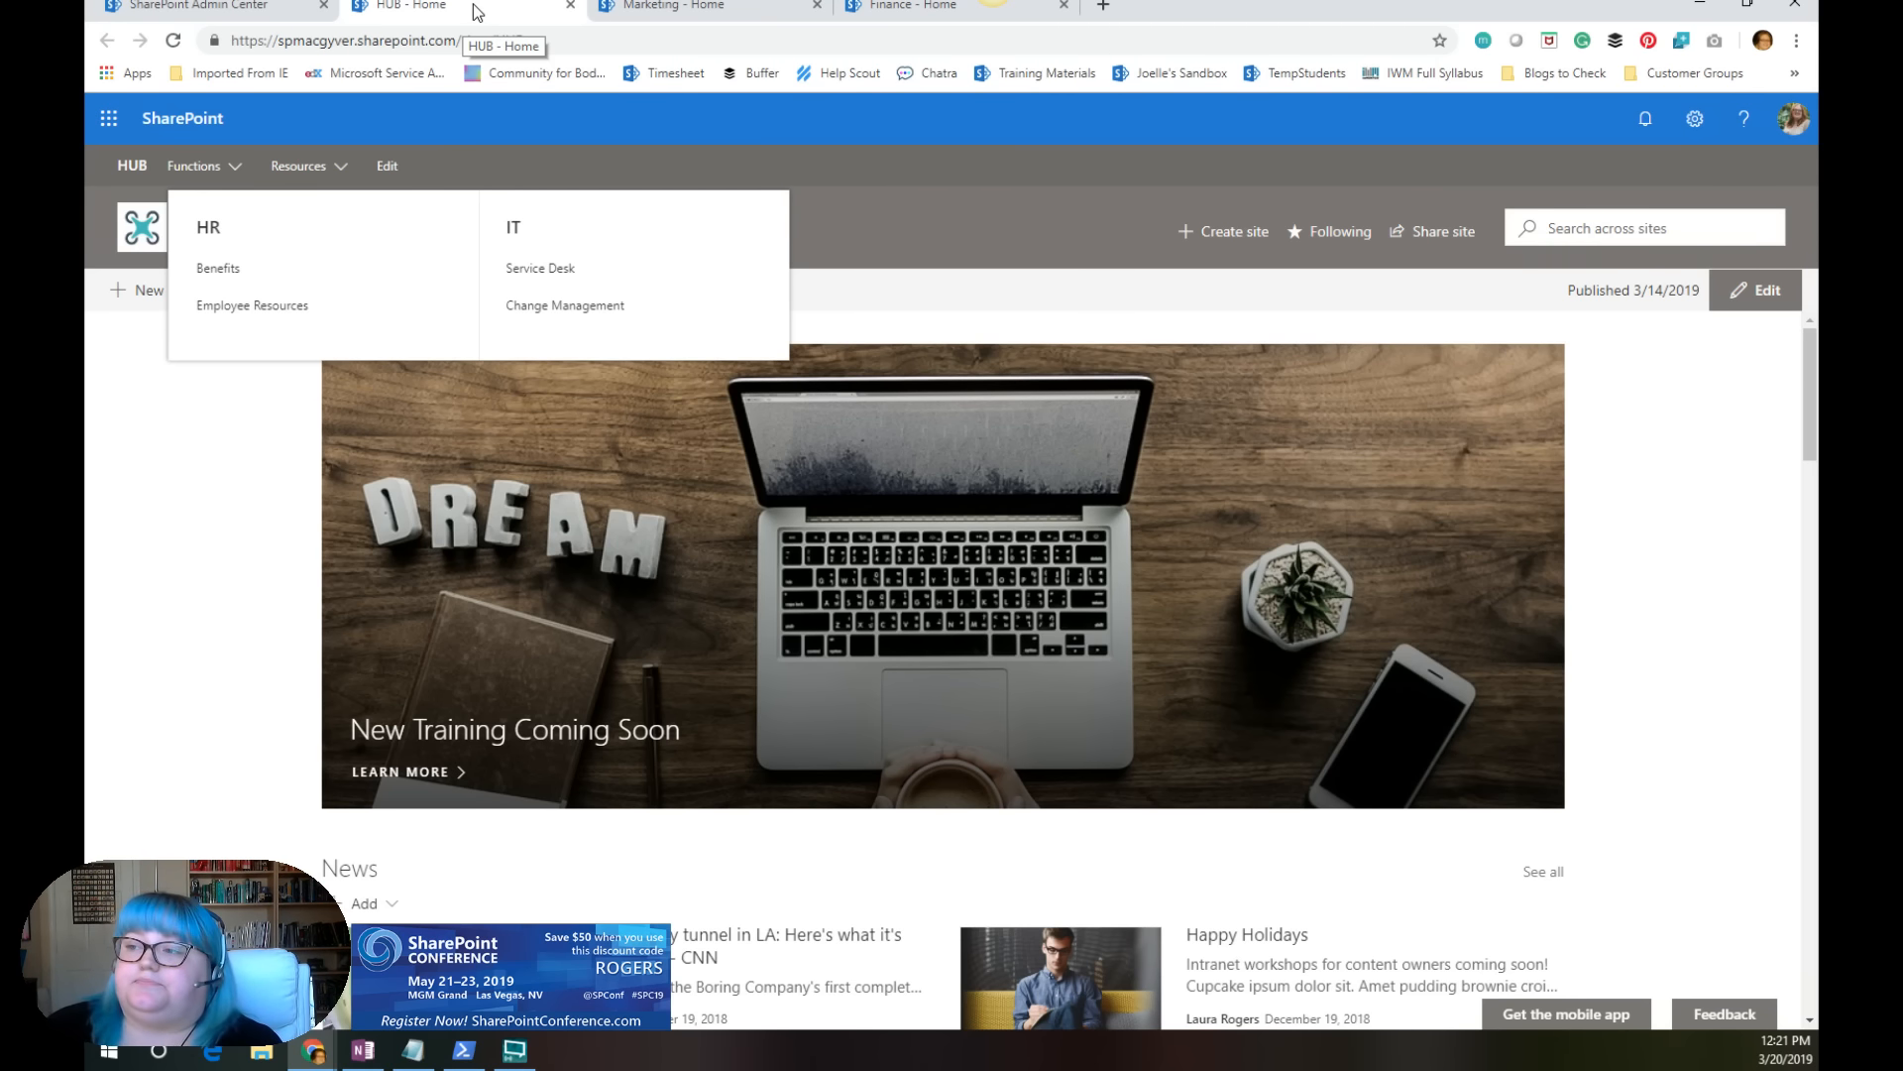
pyautogui.click(243, 18)
pyautogui.click(404, 18)
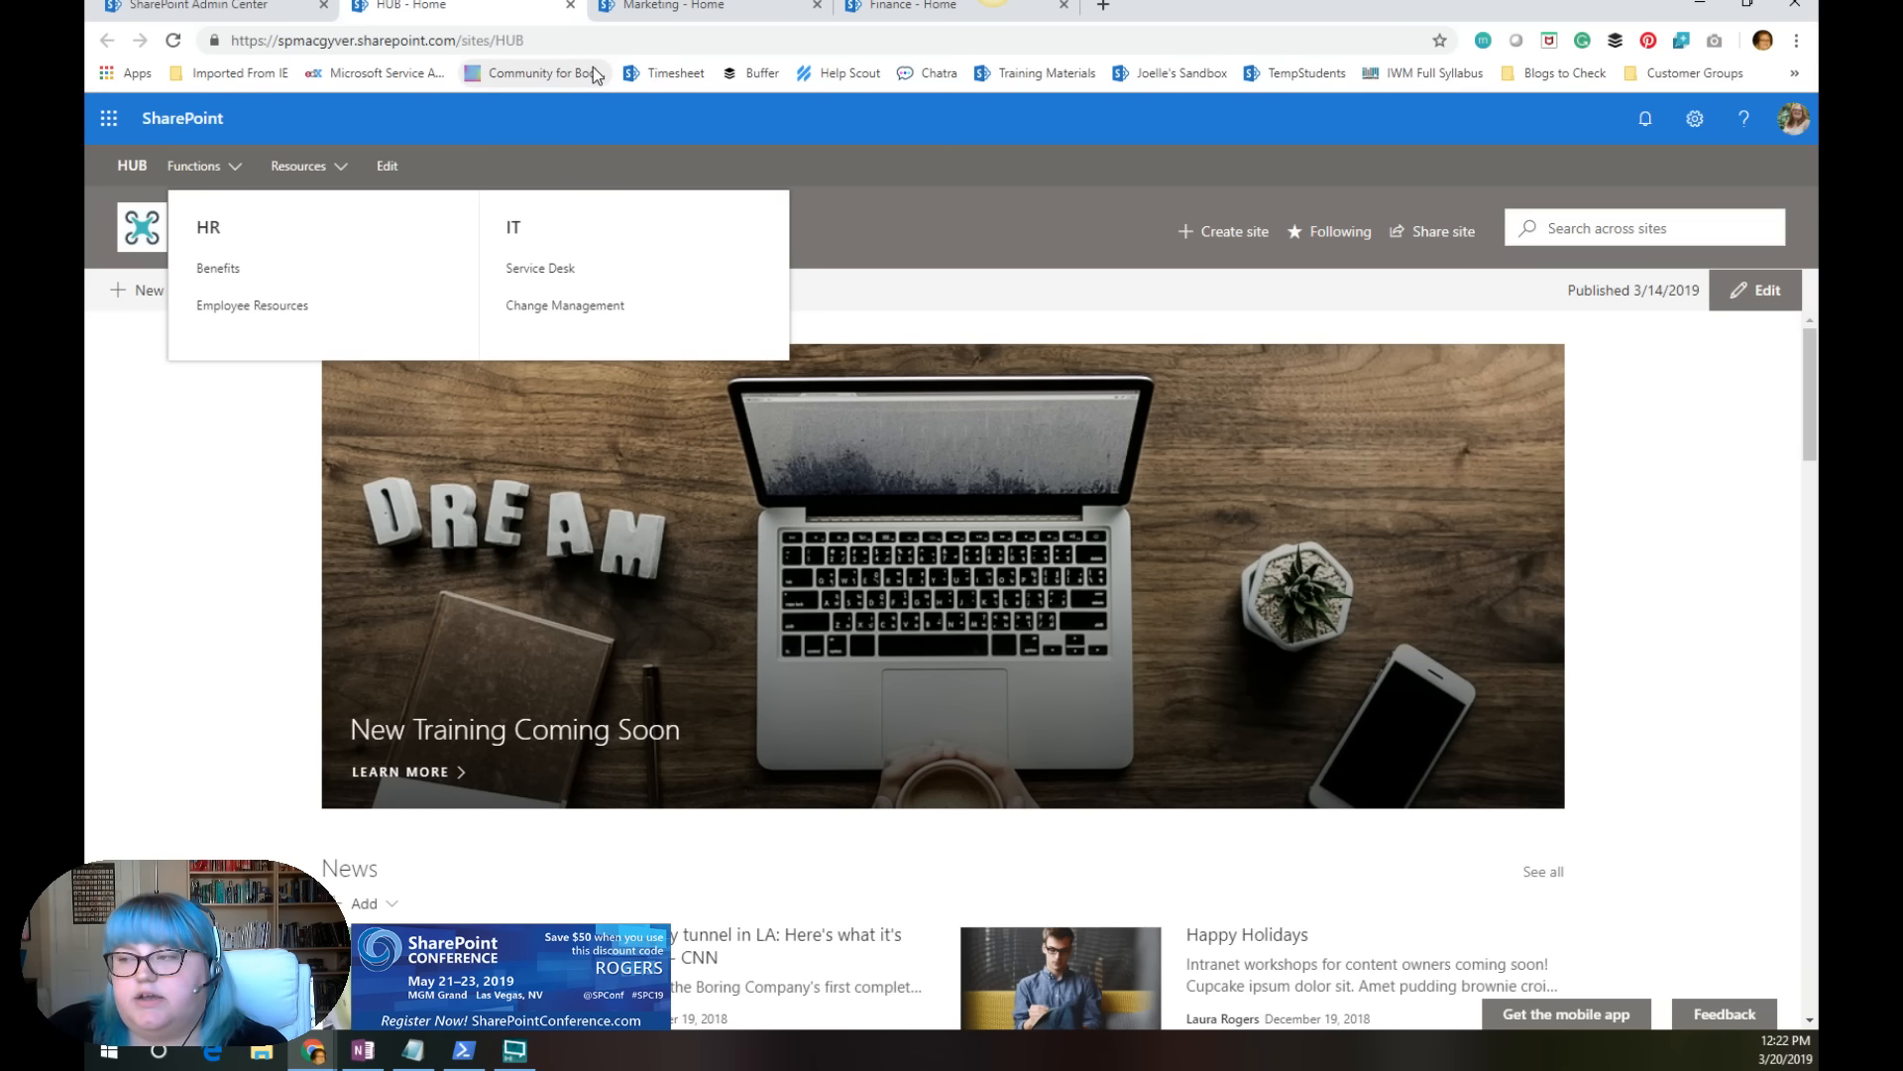
pyautogui.click(889, 206)
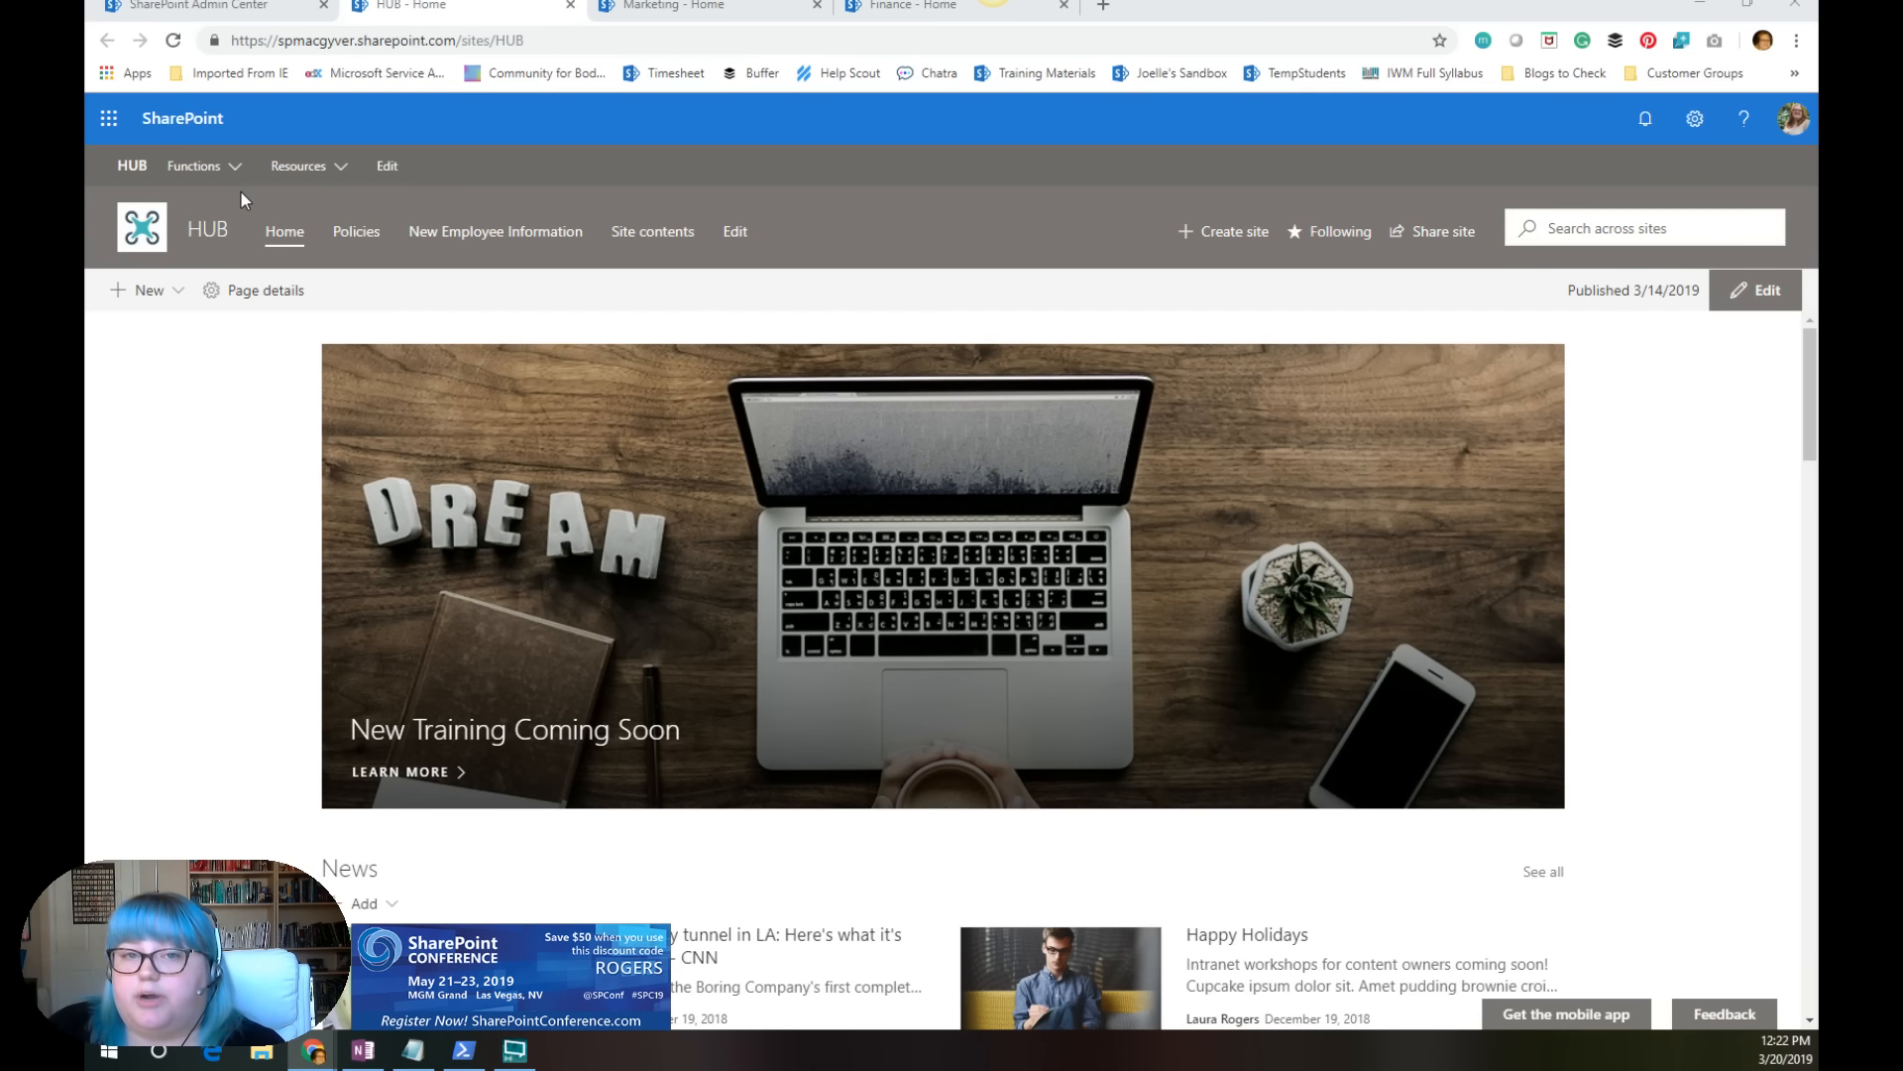
pyautogui.click(684, 7)
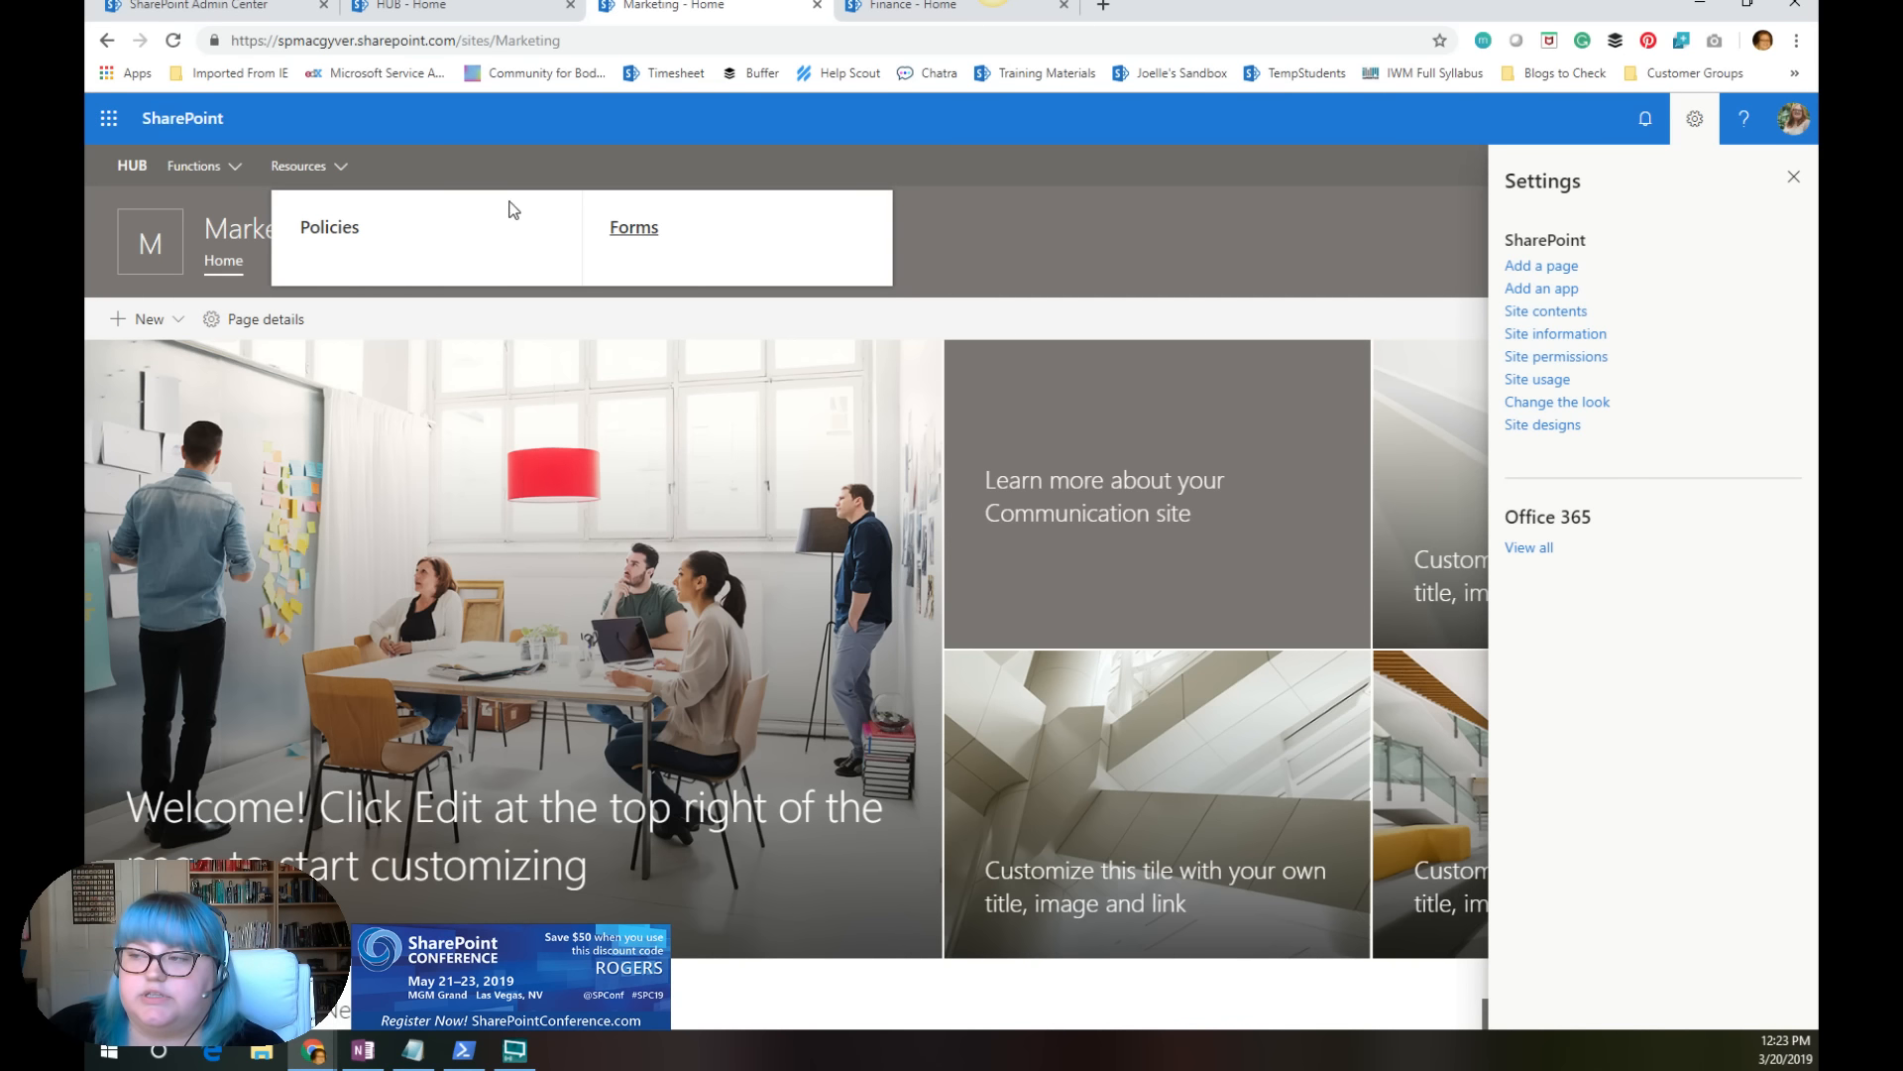
pyautogui.click(441, 6)
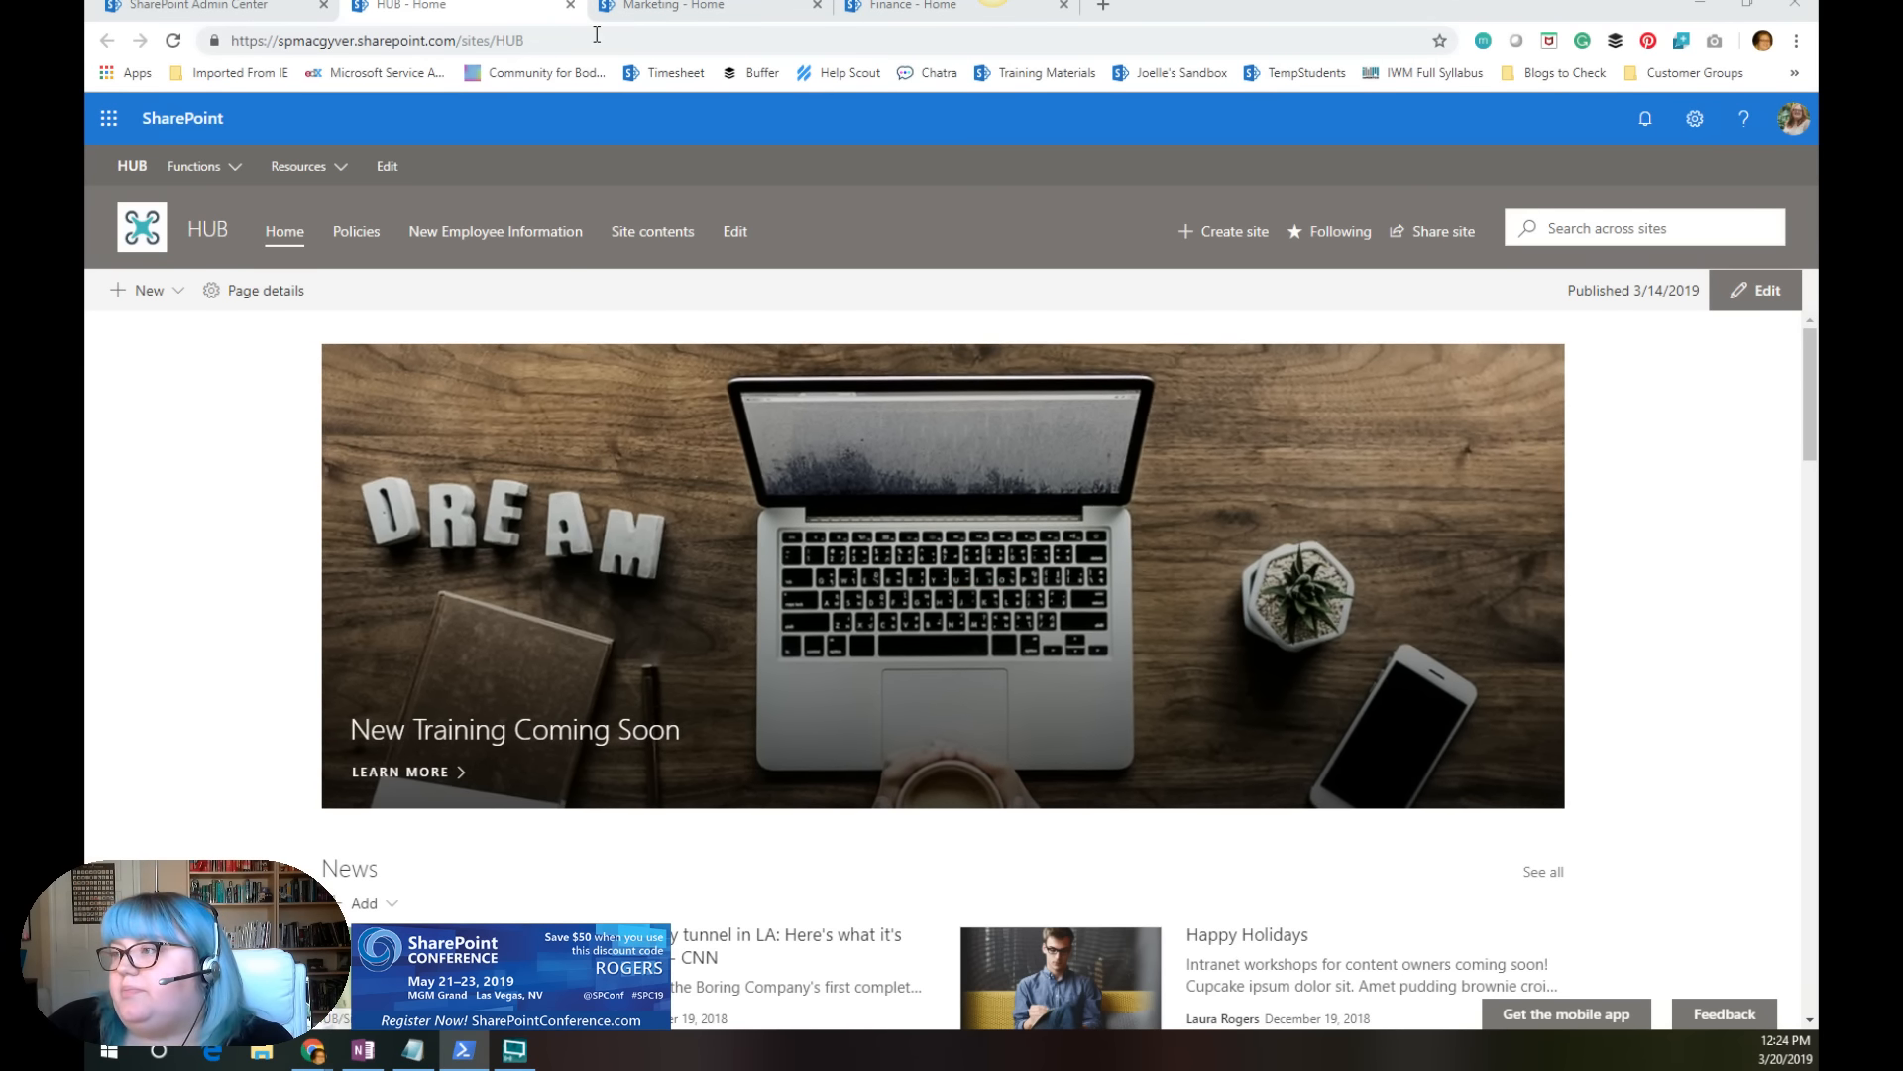
# Step: Close the Marketing and HUB sites and clear the Marketing selection in the admin center's active sites list
pyautogui.click(805, 10)
pyautogui.click(817, 8)
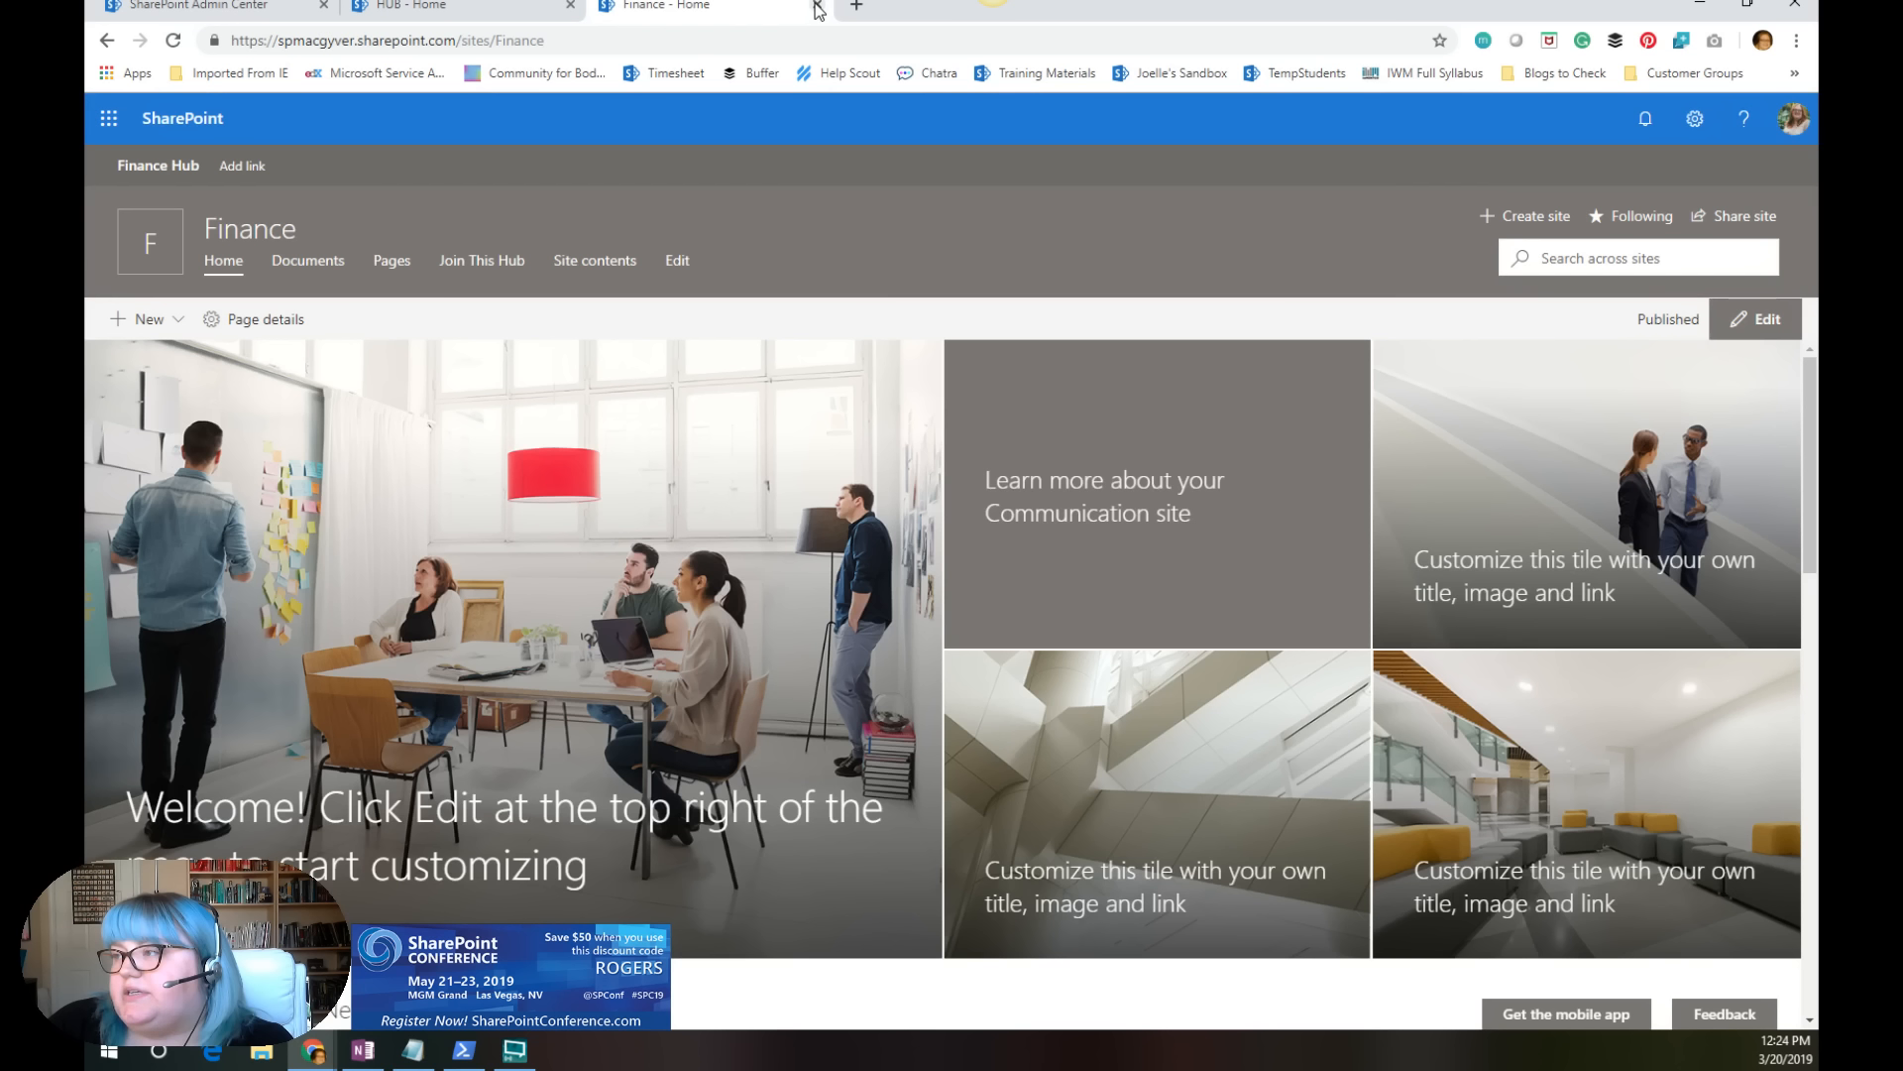
pyautogui.click(571, 8)
pyautogui.click(248, 8)
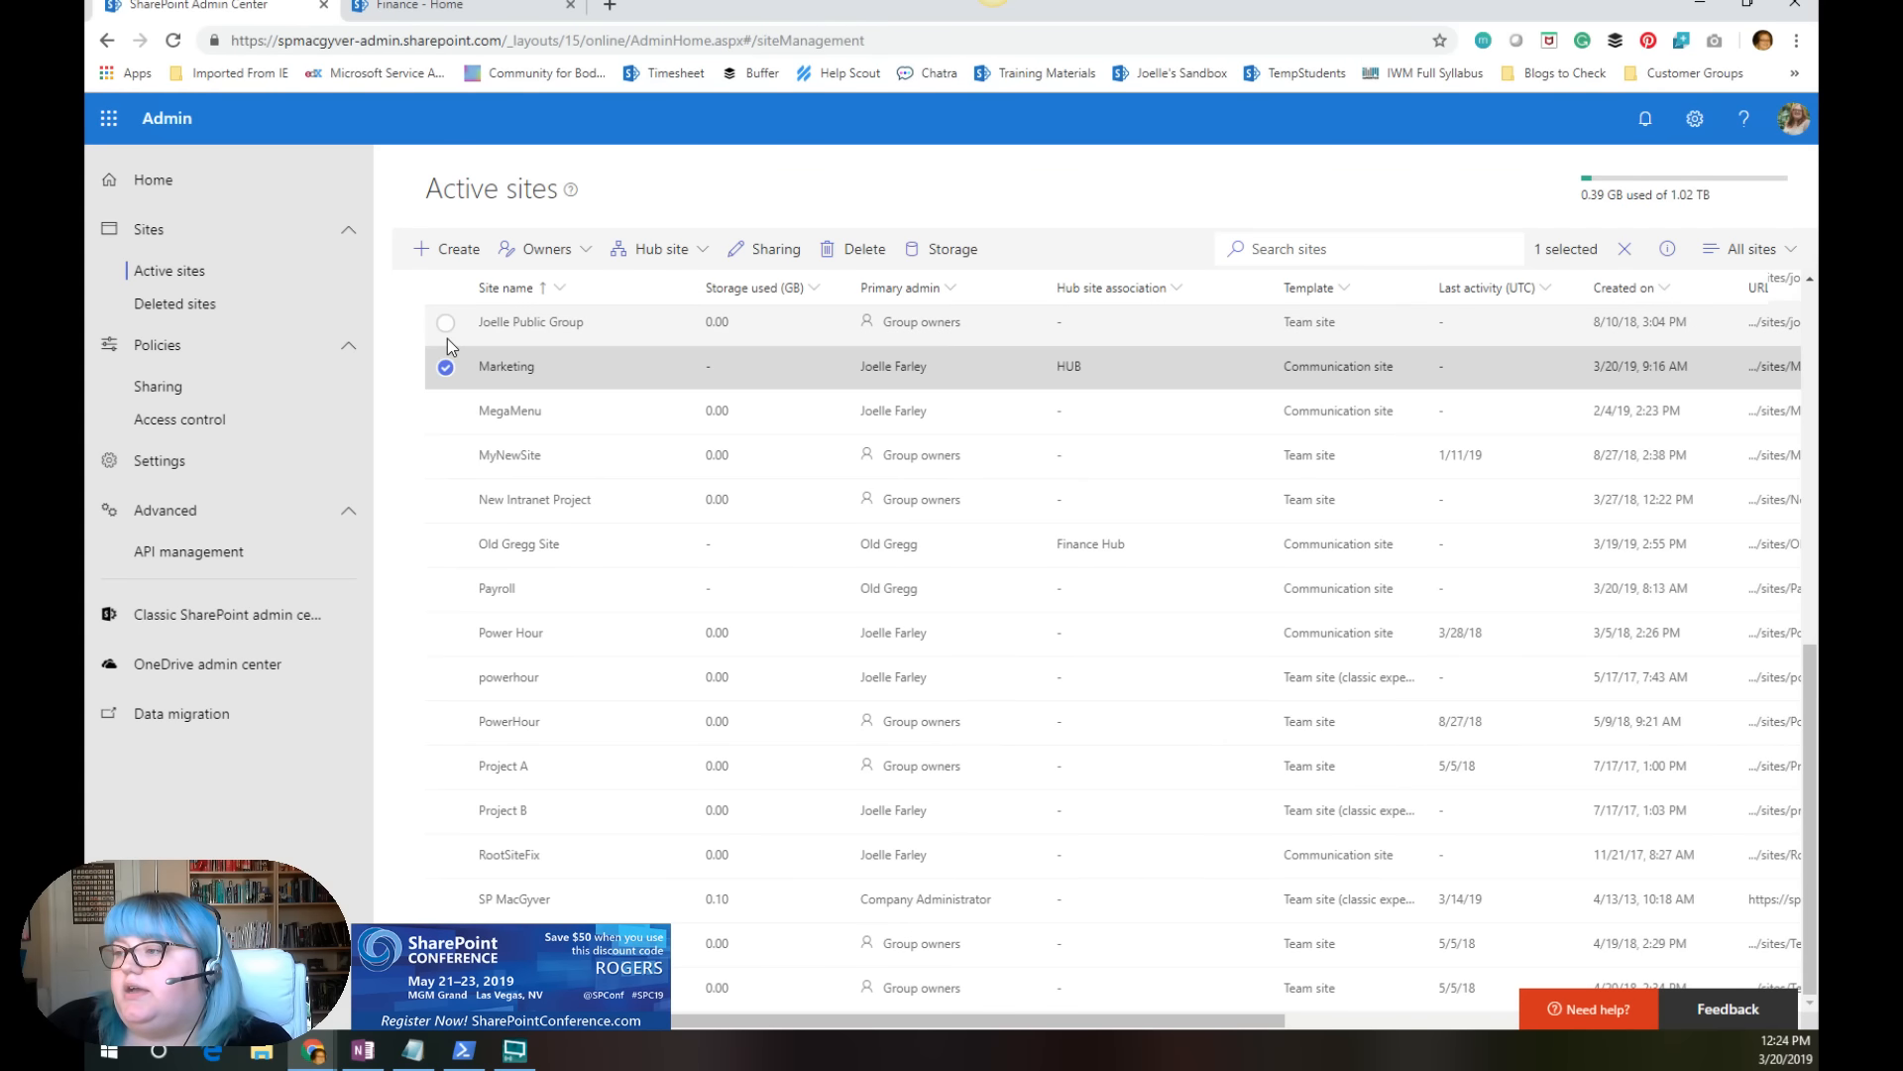
pyautogui.click(645, 646)
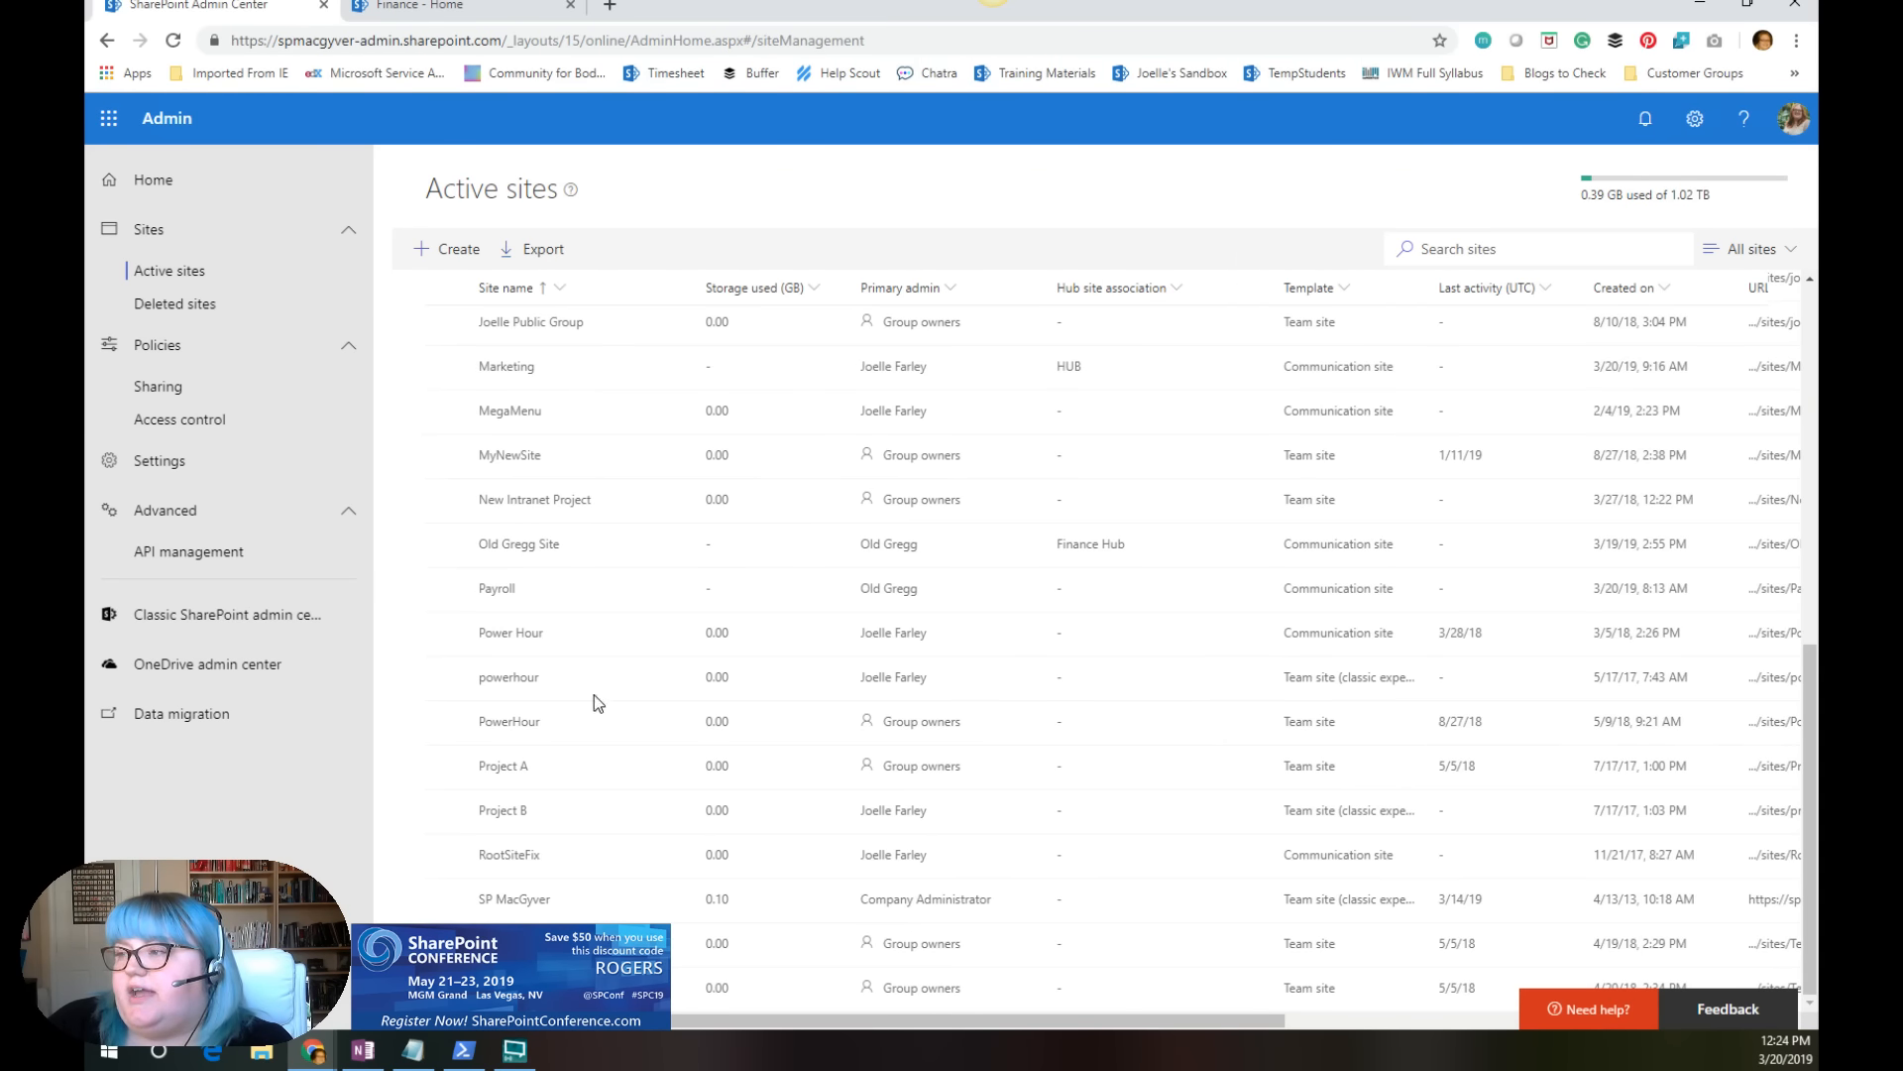
# Step: Look through the active sites list and view the settings options of the Finance site
pyautogui.scroll(3, 700, 639)
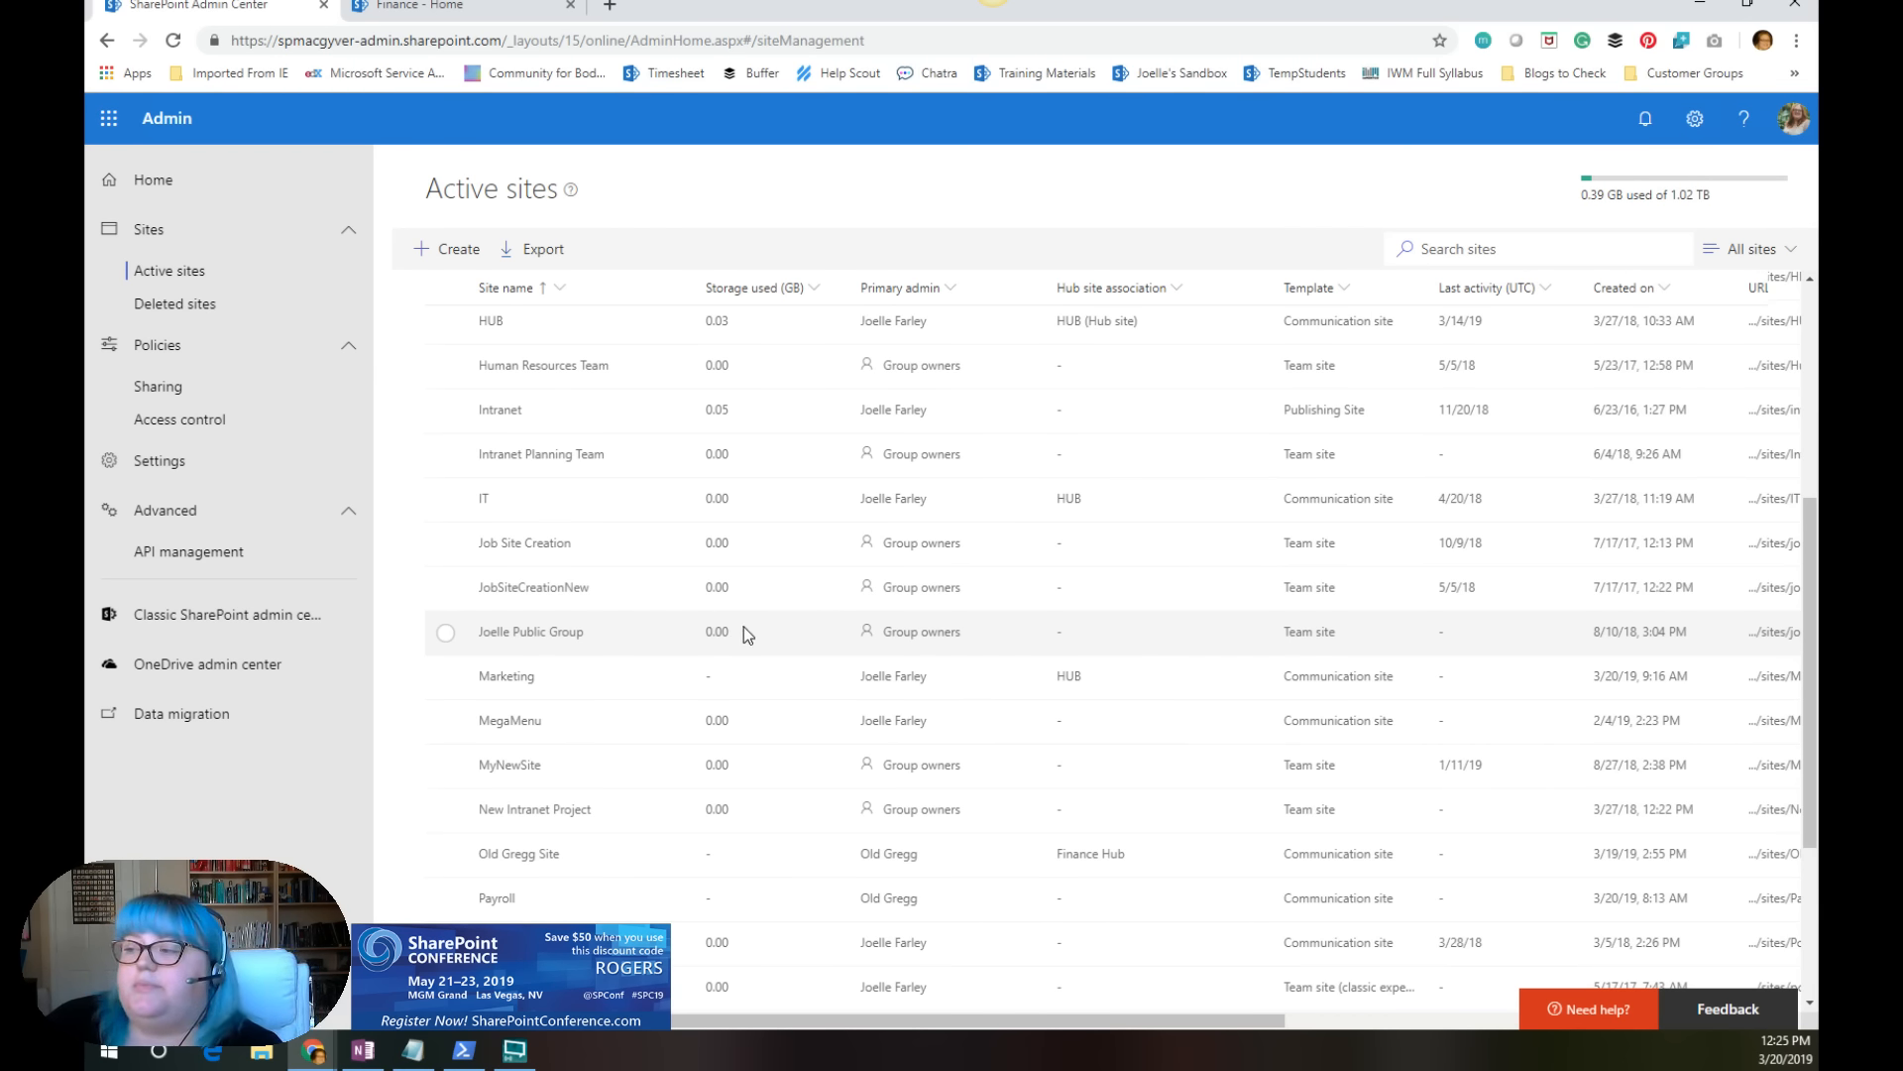
pyautogui.scroll(5, 743, 626)
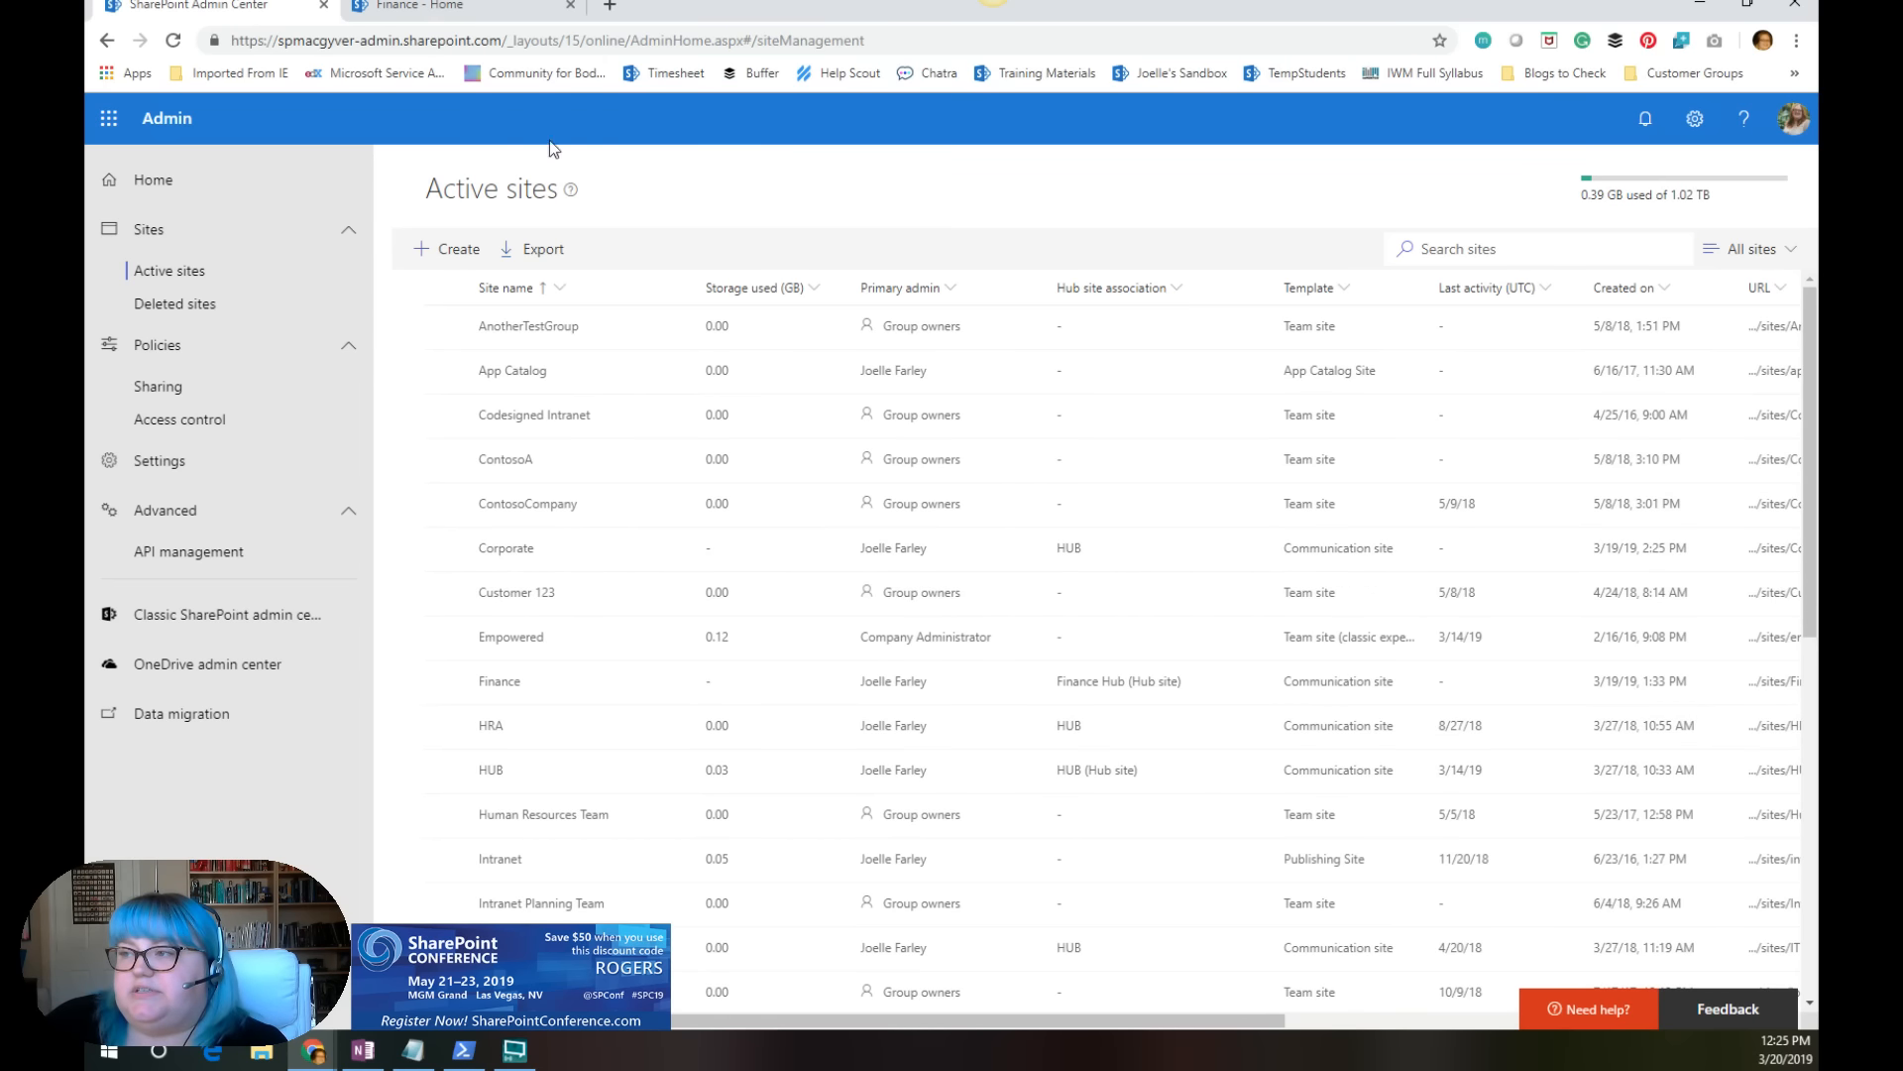
pyautogui.click(466, 8)
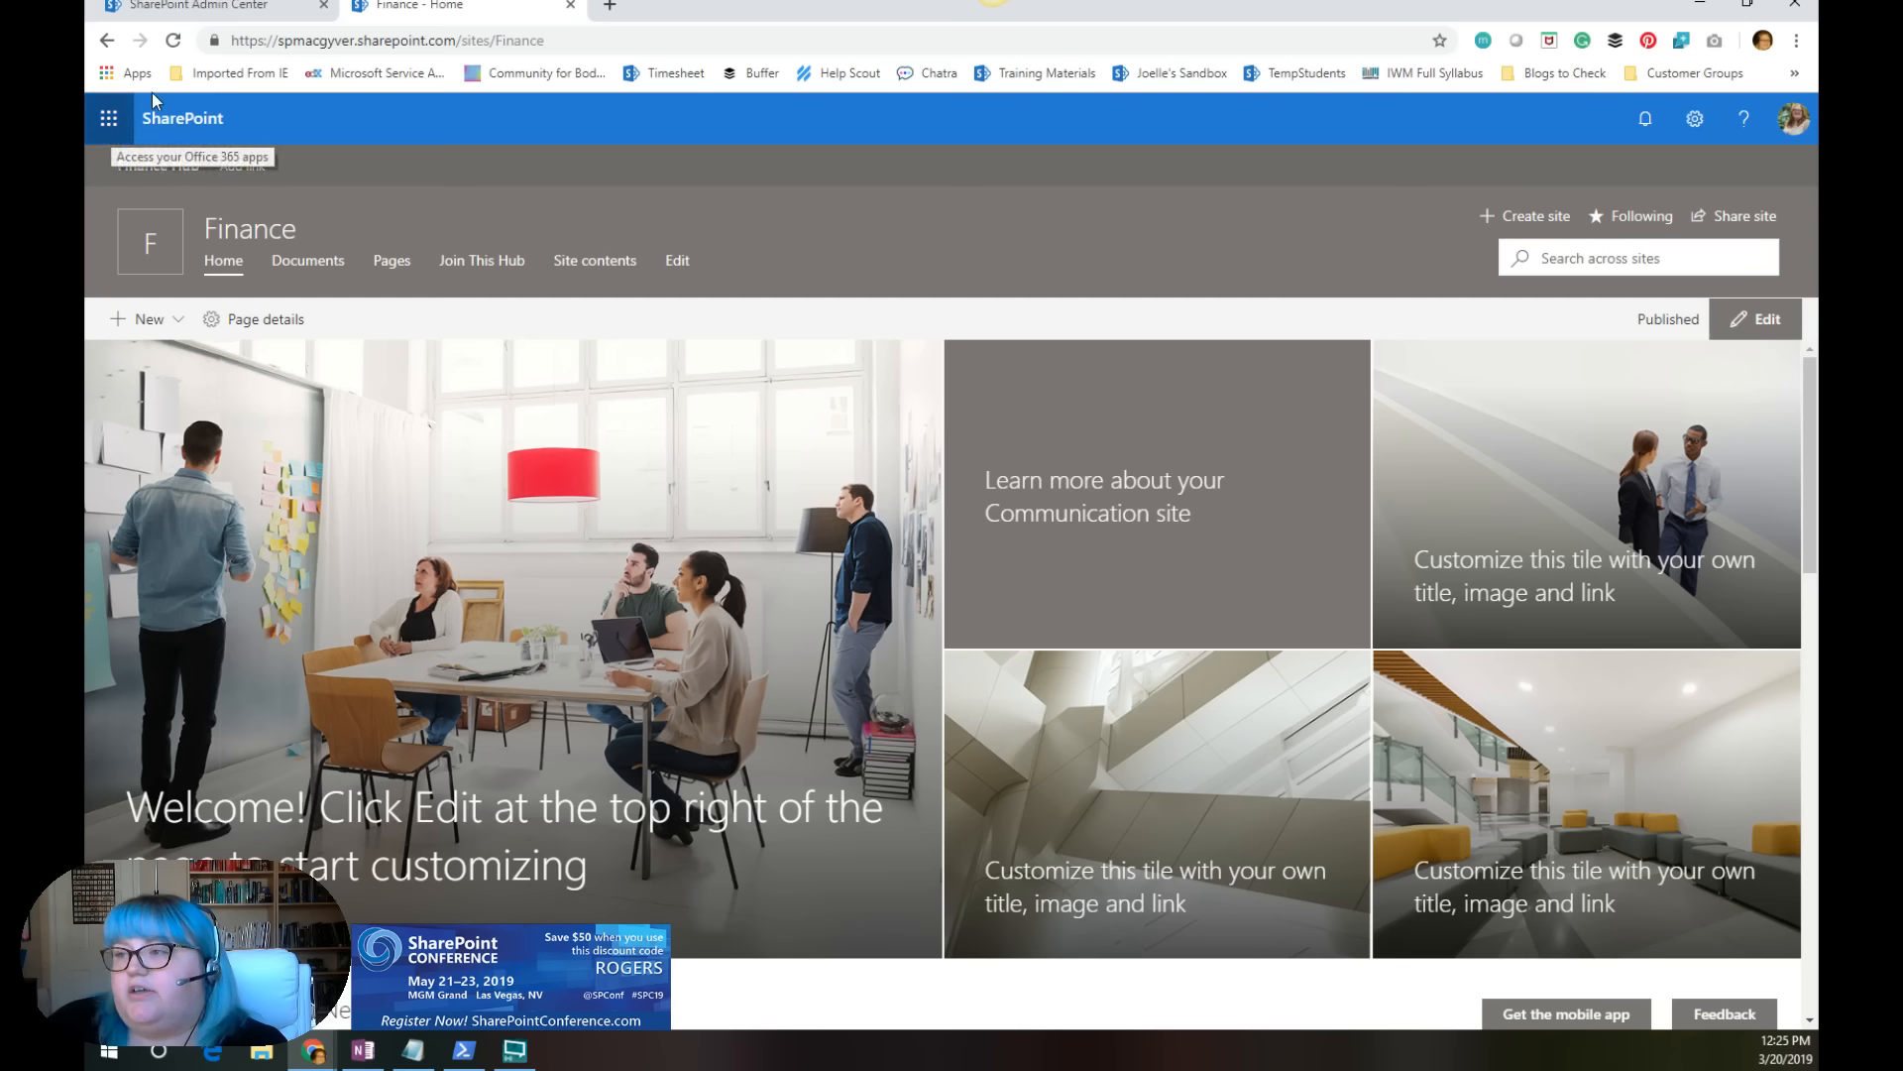
pyautogui.click(1695, 118)
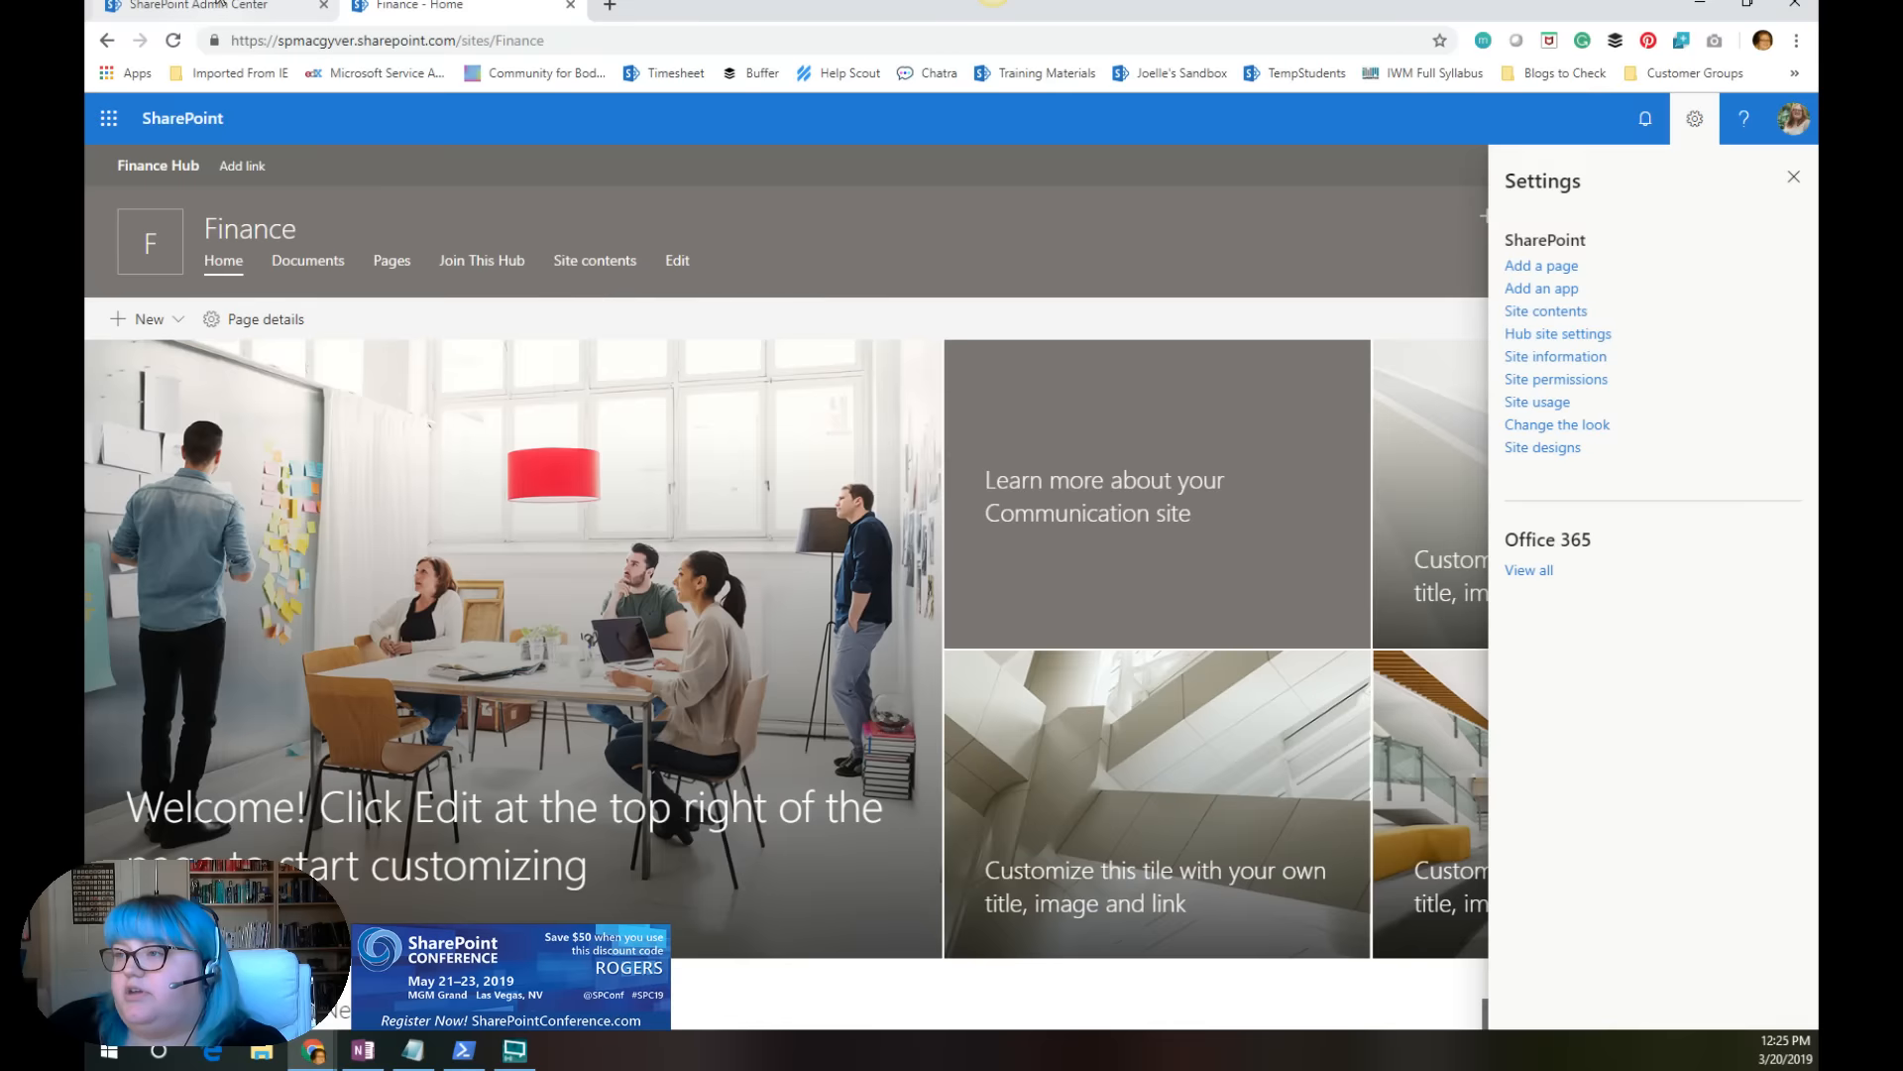
# Step: Open the Corporate site from the active sites list and view its hub site association choices, cancelling without a change
pyautogui.click(198, 6)
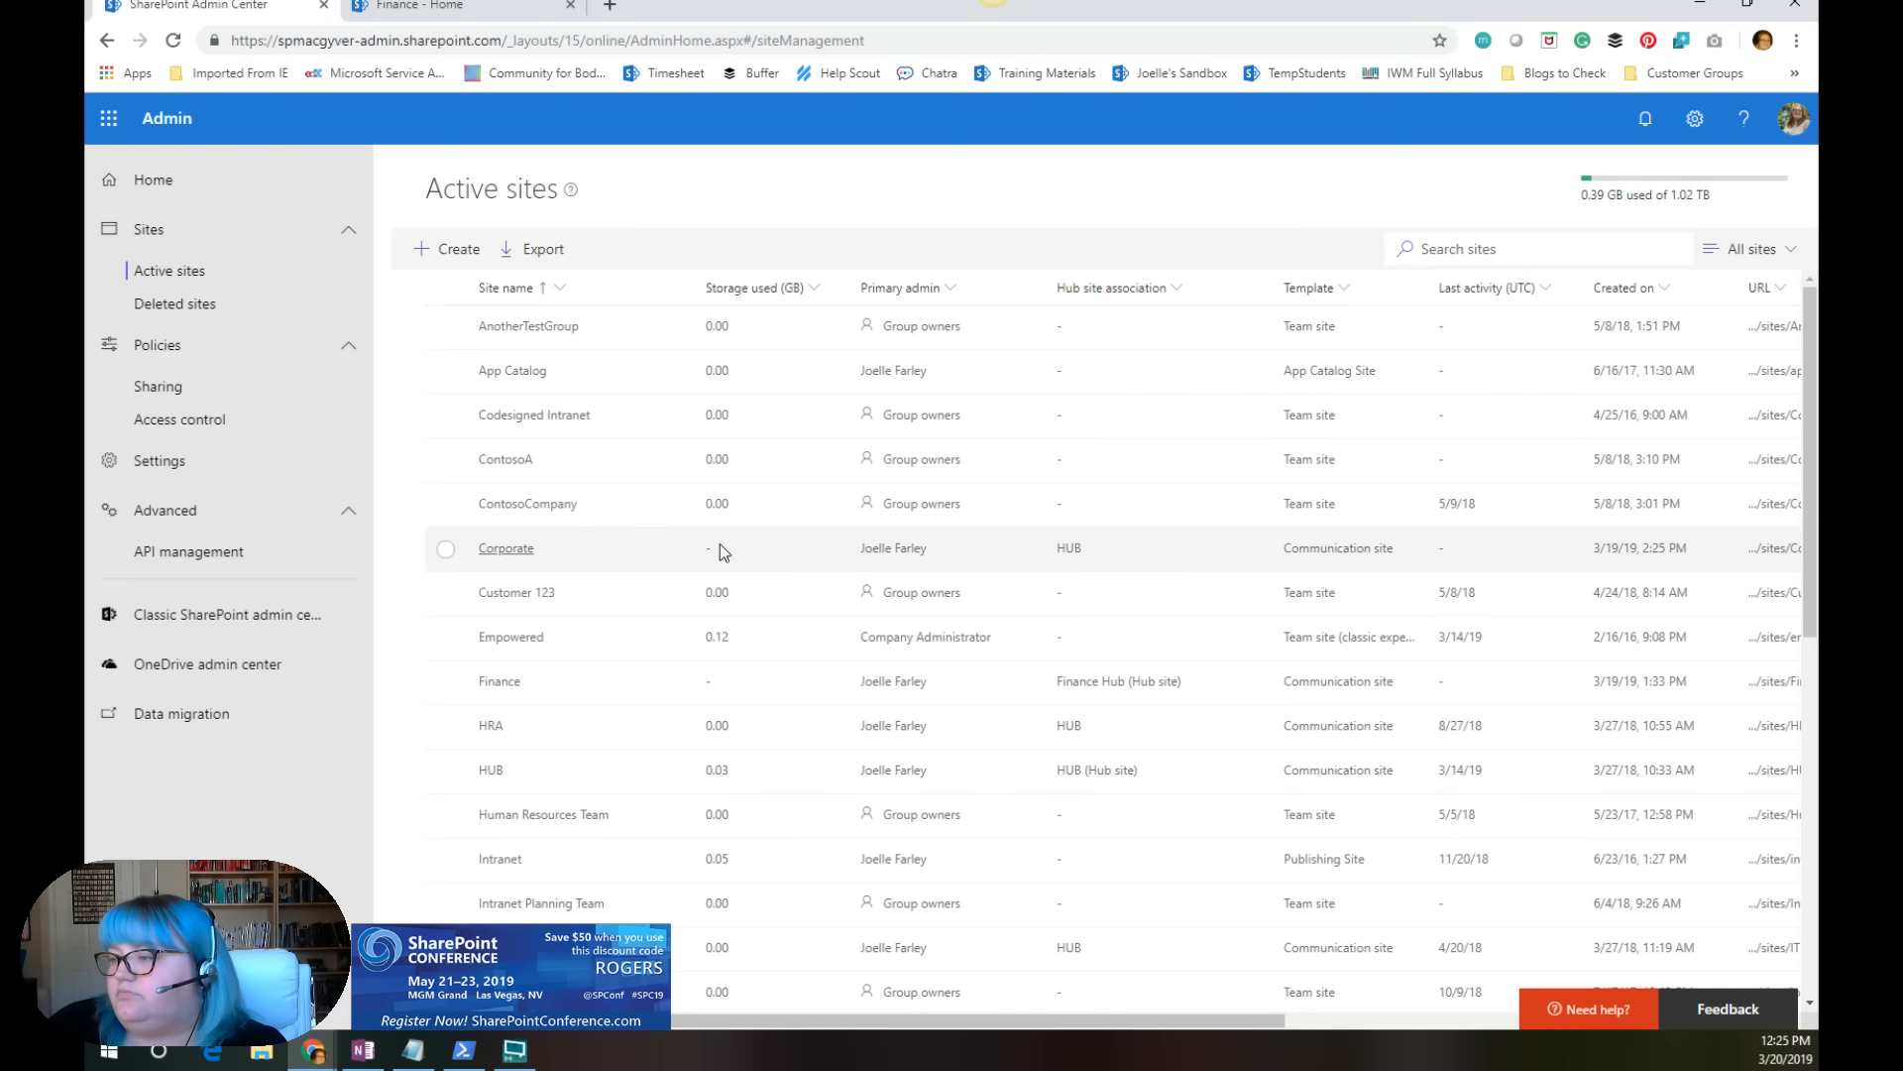
pyautogui.click(1771, 550)
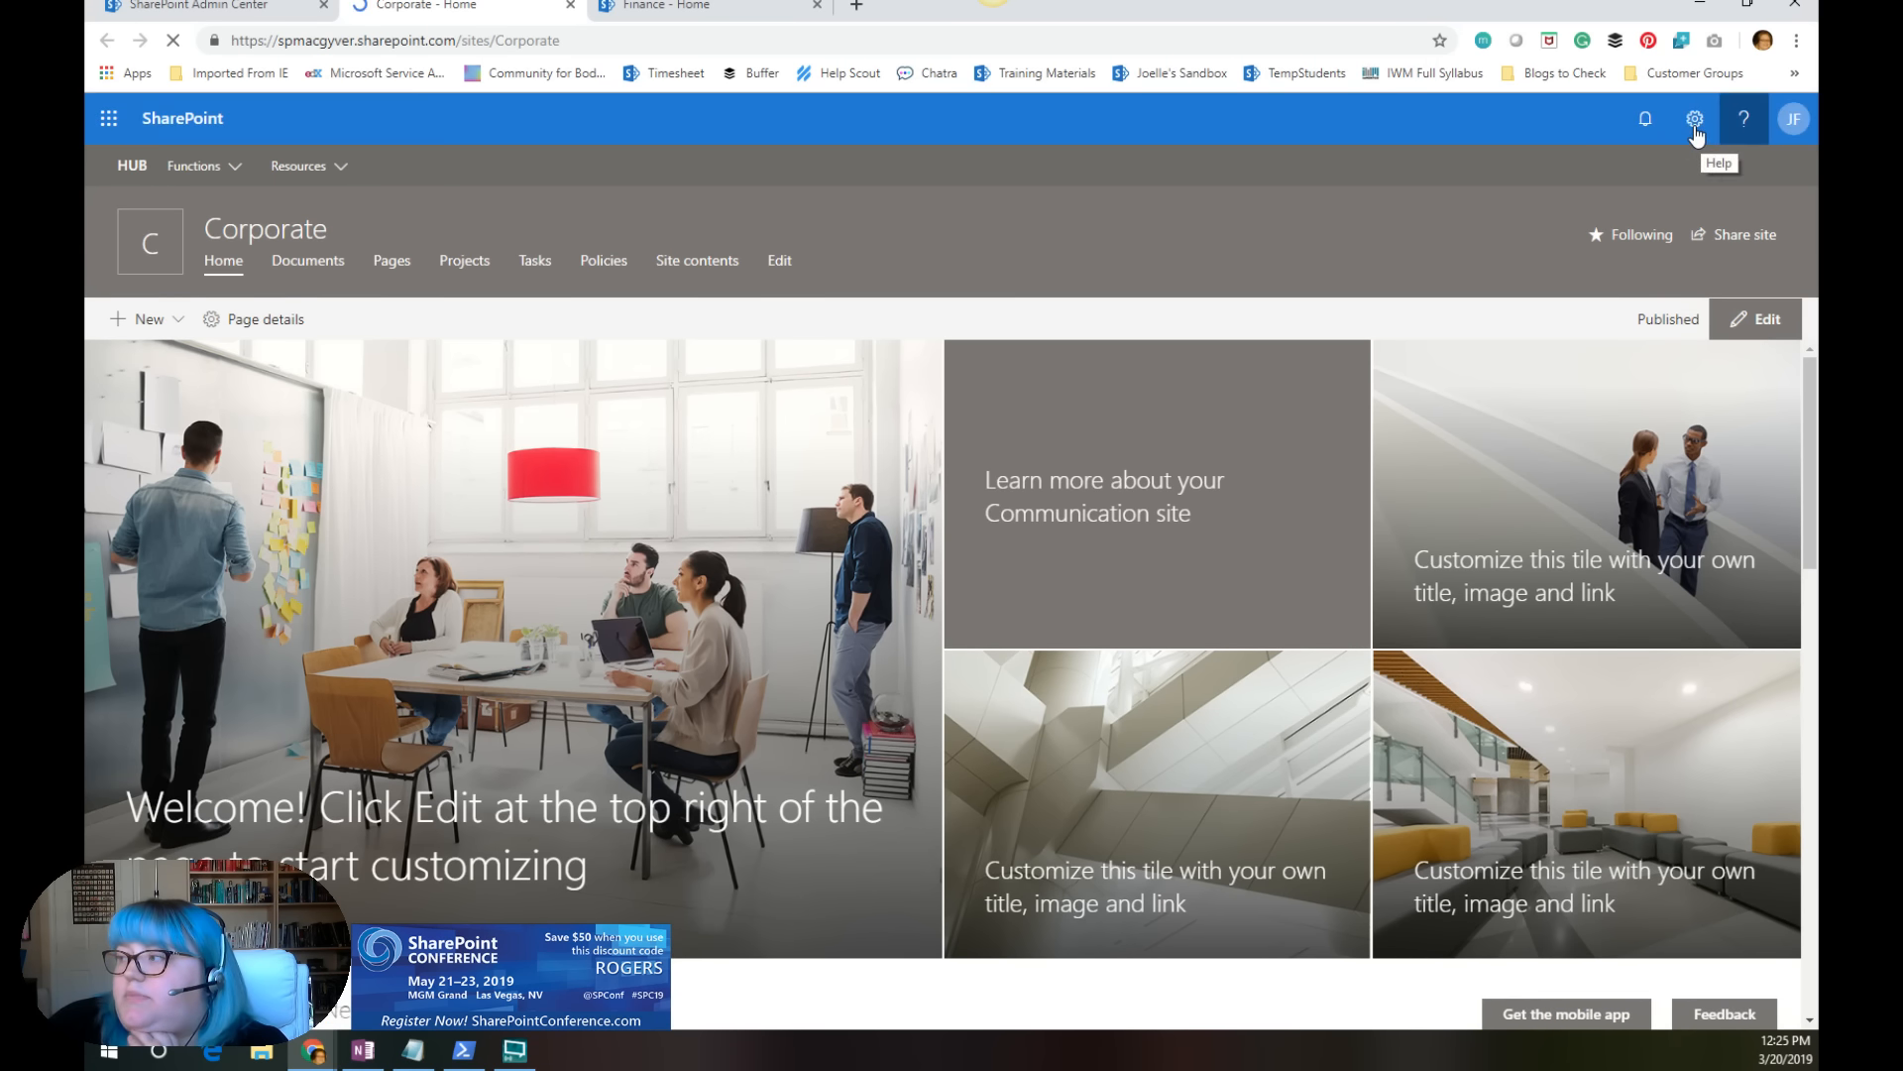
pyautogui.click(1695, 124)
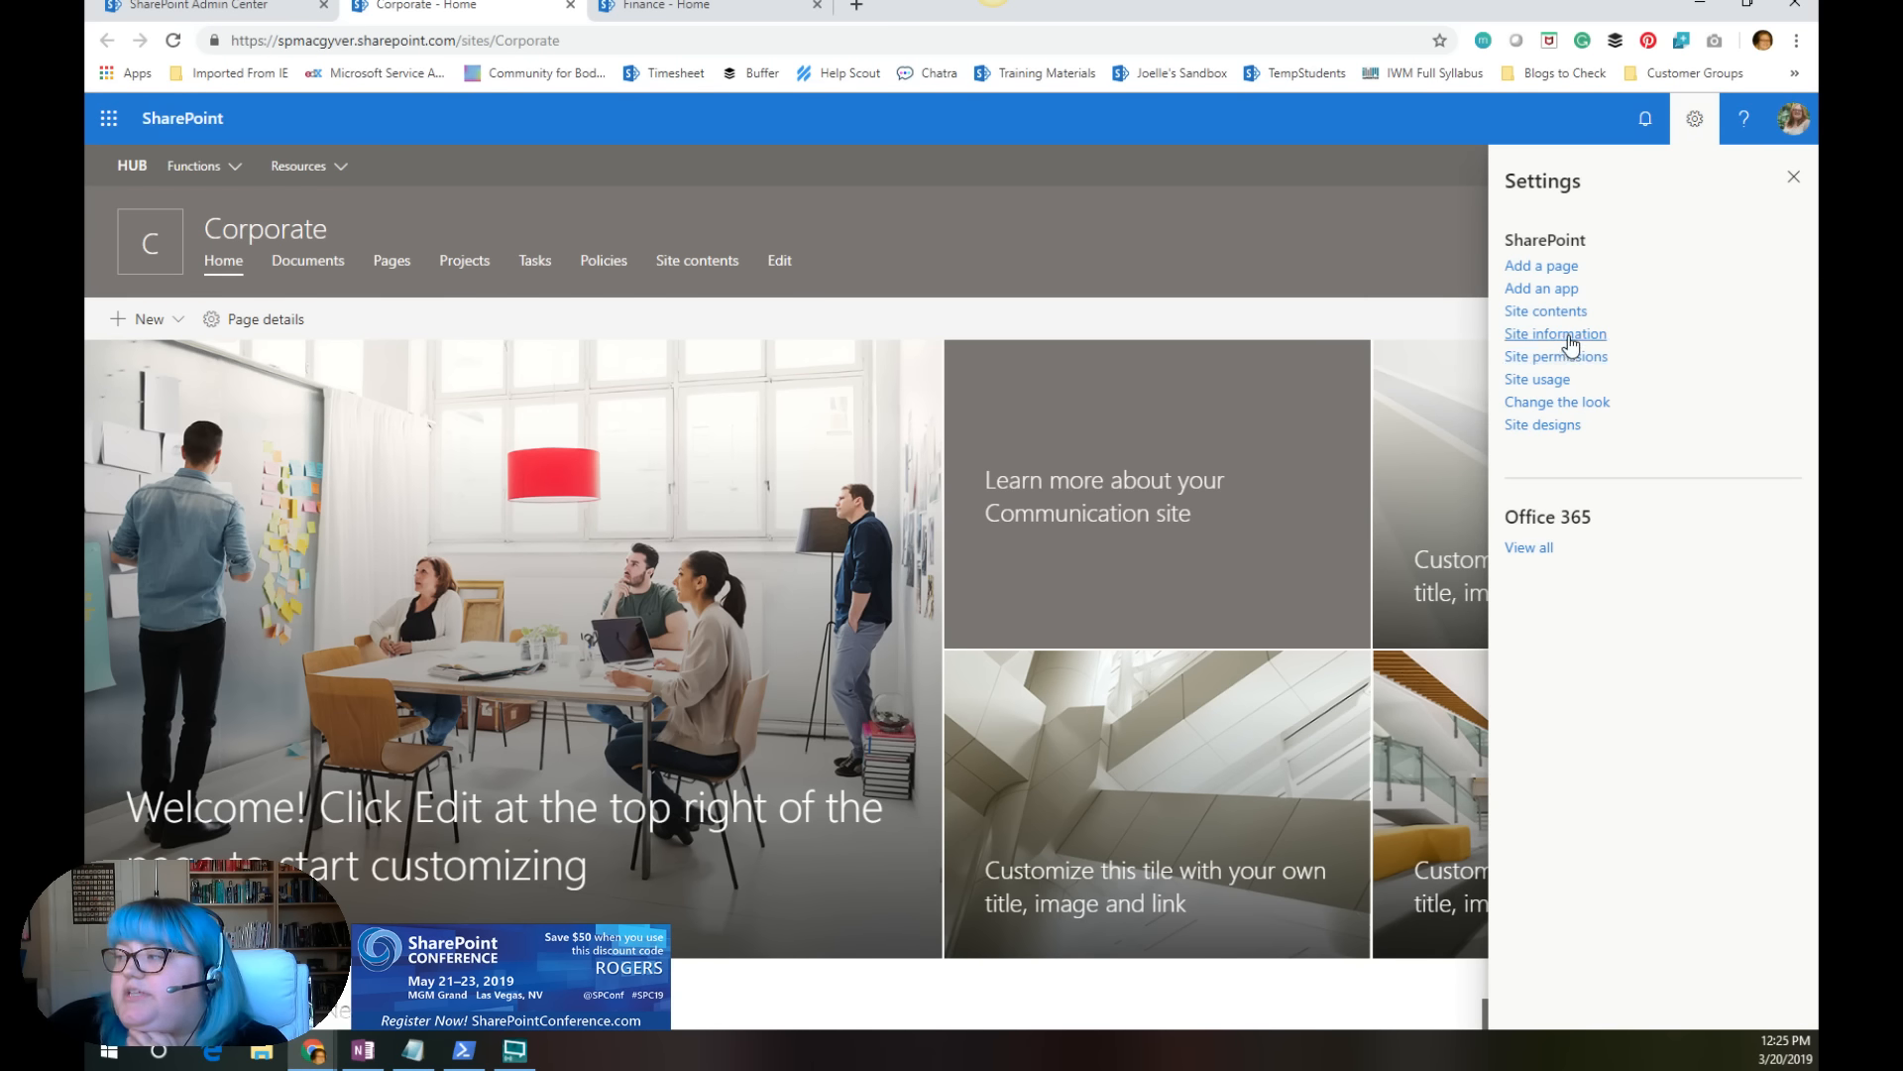
pyautogui.click(1569, 335)
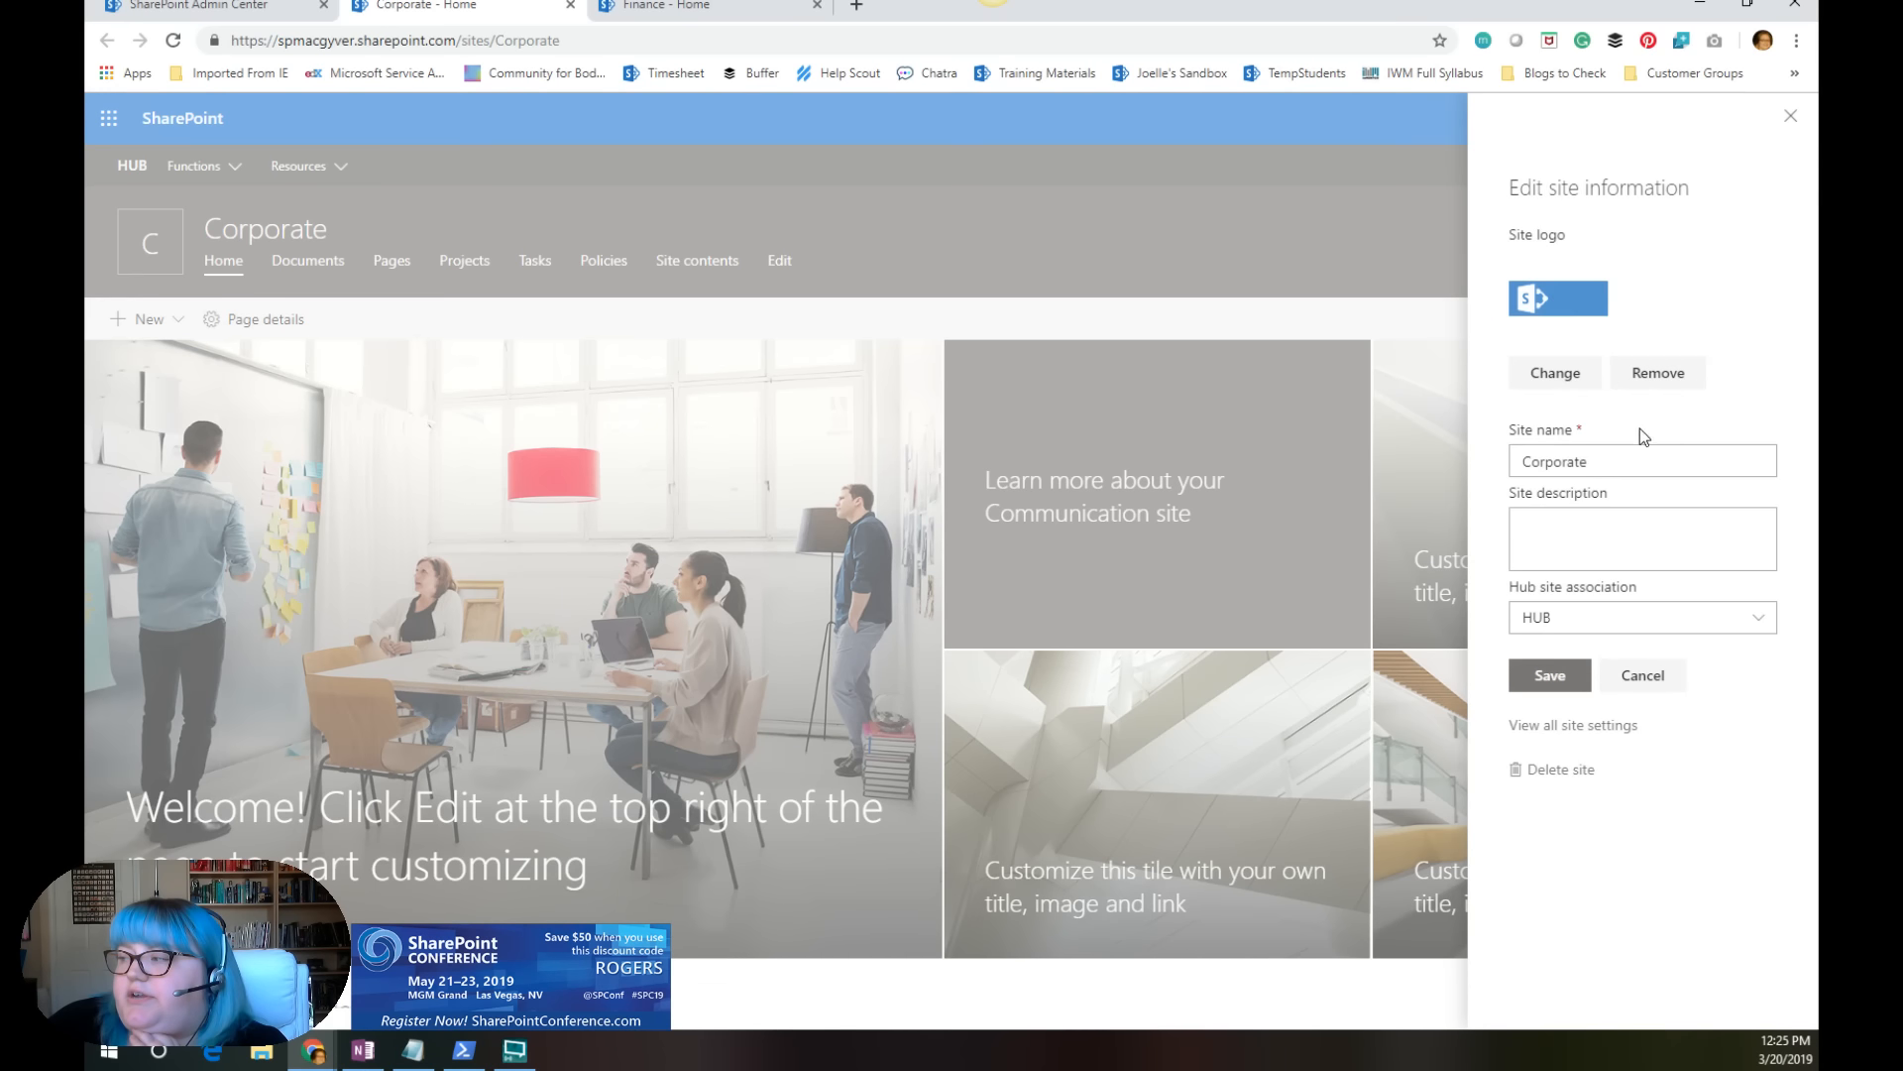
pyautogui.click(1677, 623)
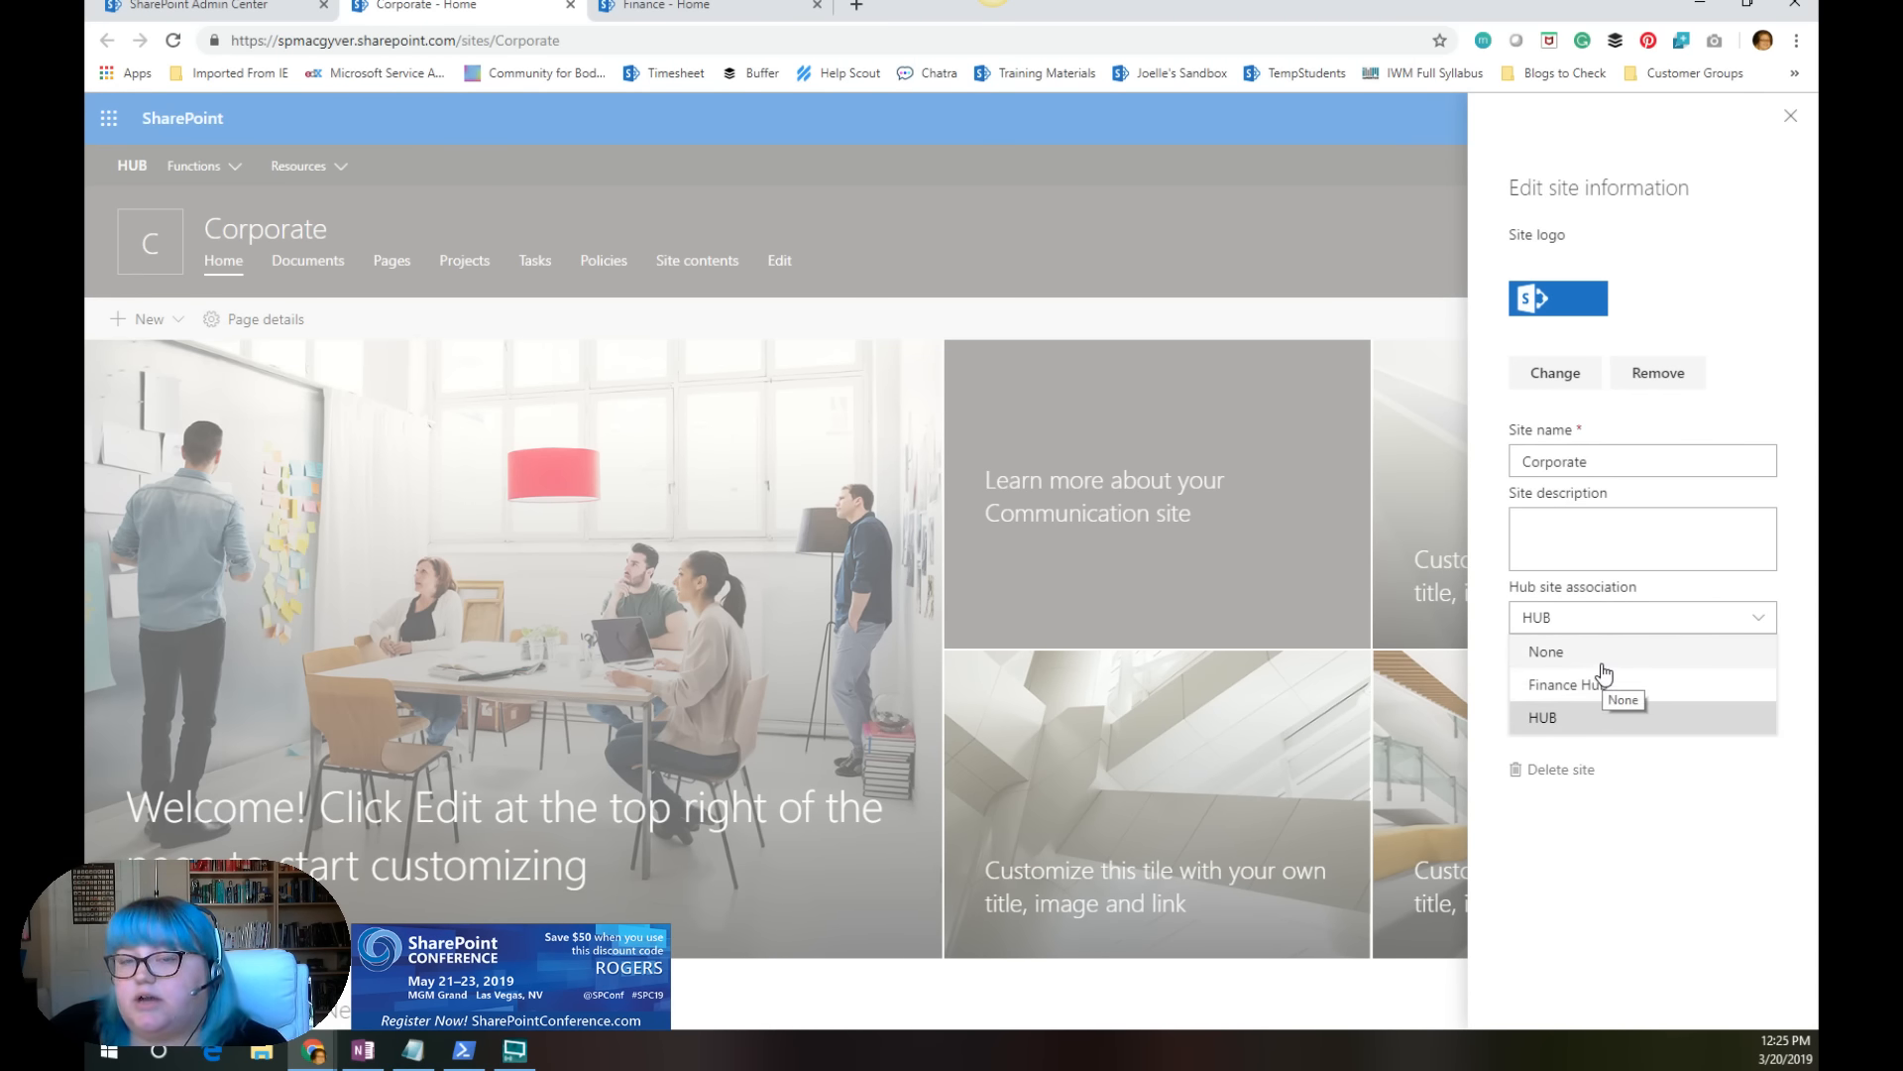
pyautogui.click(1652, 814)
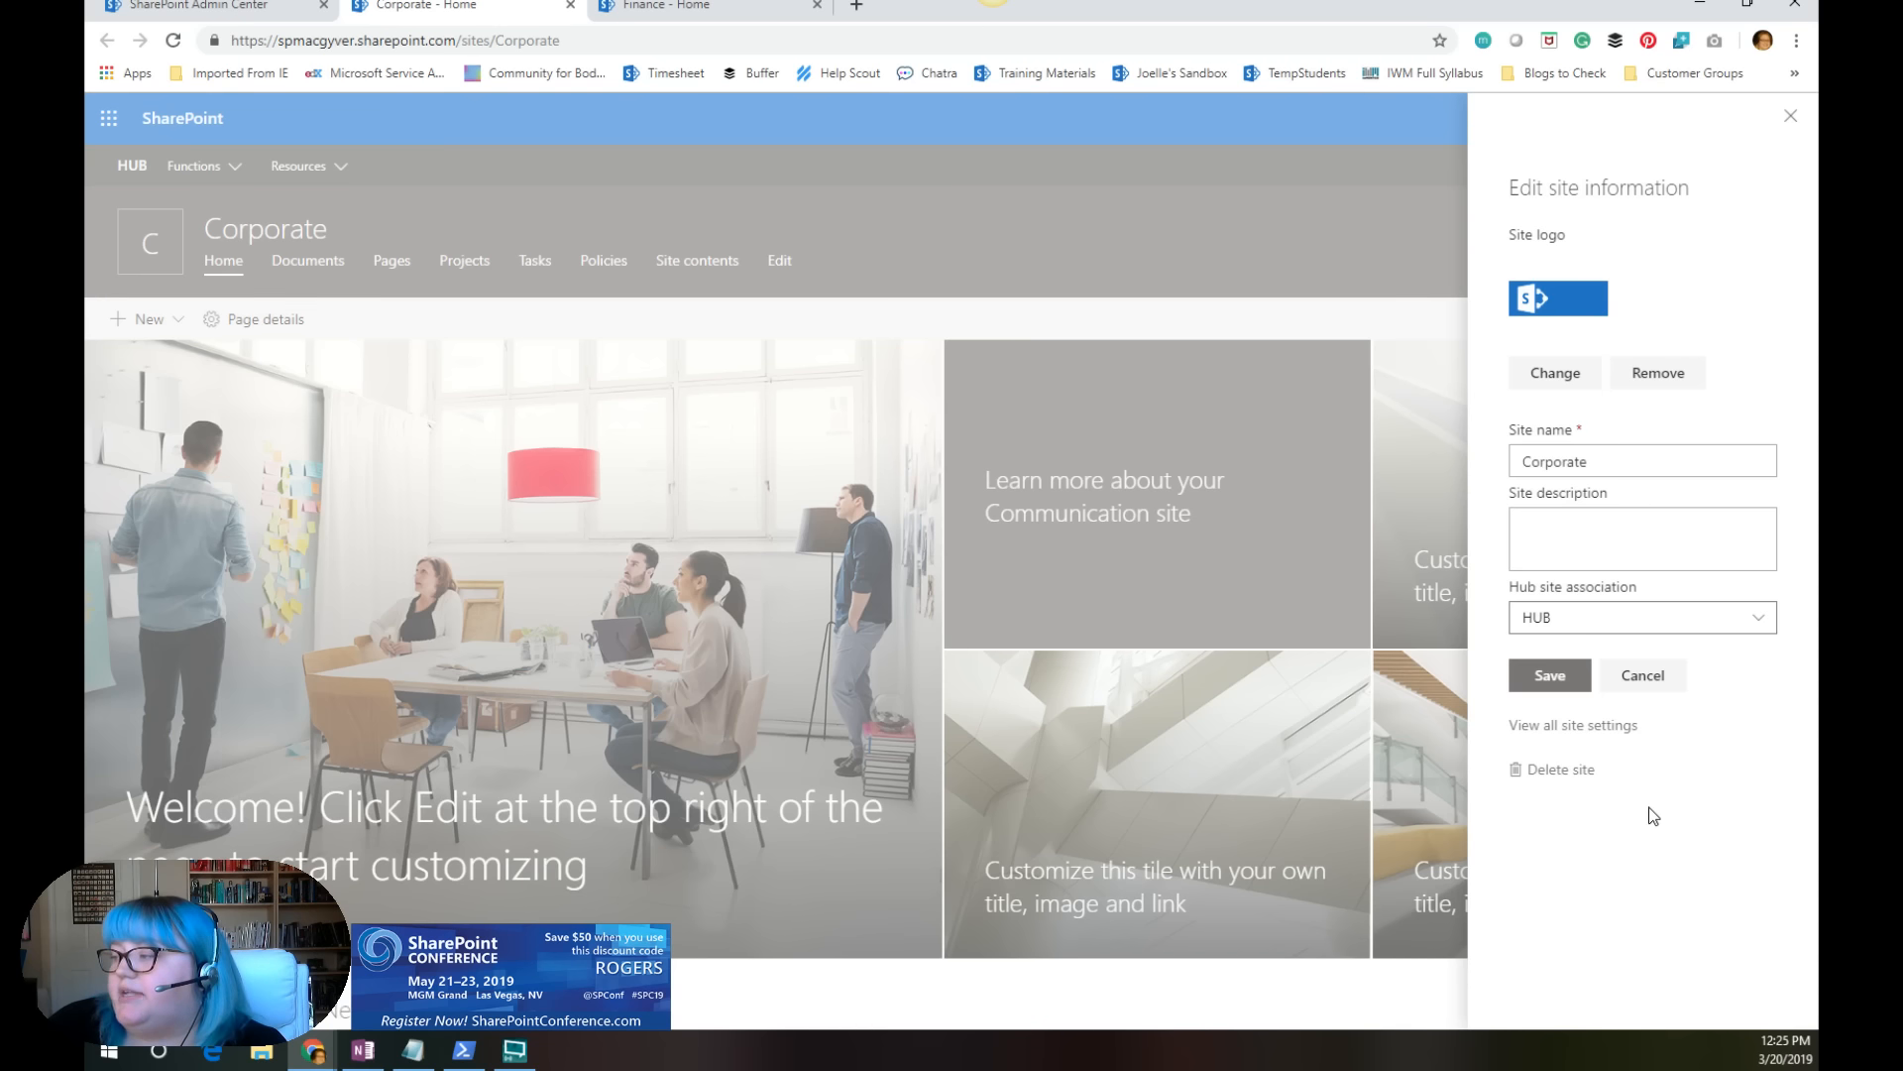
pyautogui.click(1643, 675)
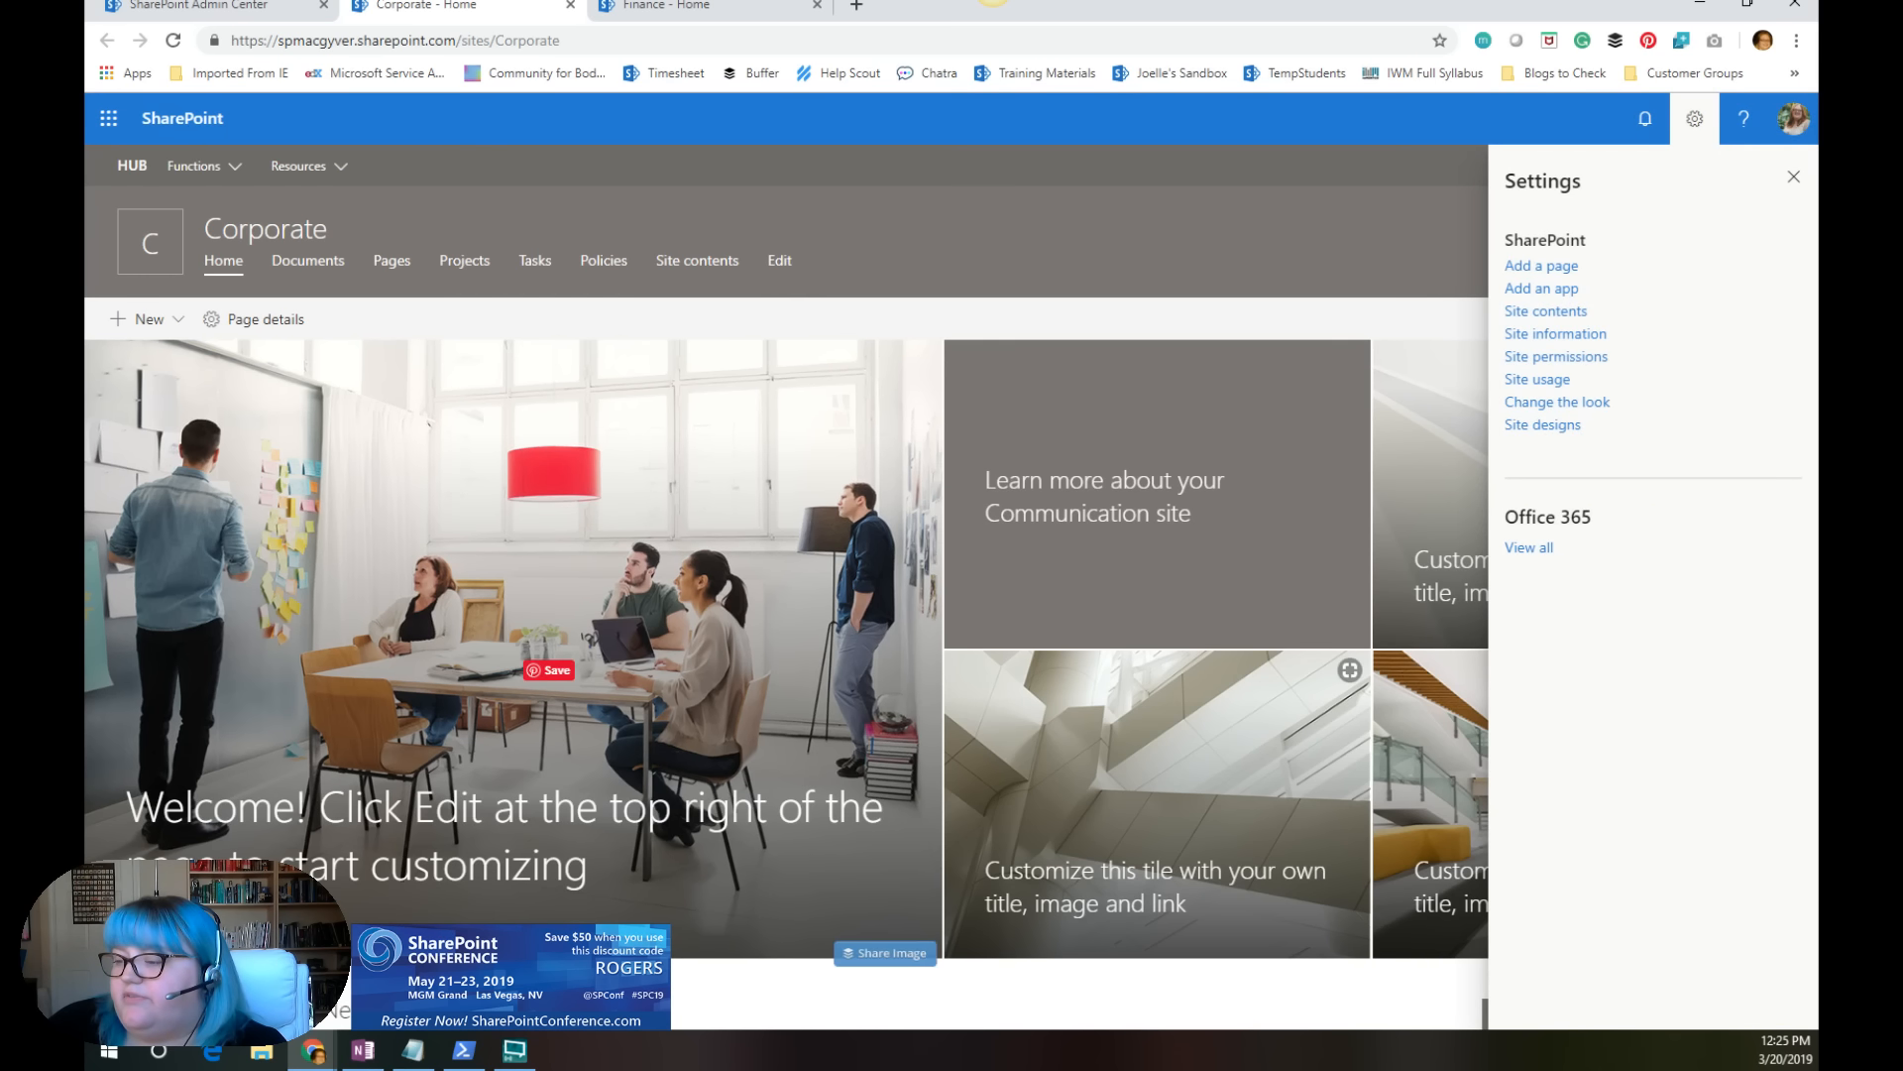
# Step: Reload the Payroll site in the other browser window and view its available hub site associations, closing the settings without a change
pyautogui.moveTo(312, 1050)
pyautogui.click(426, 951)
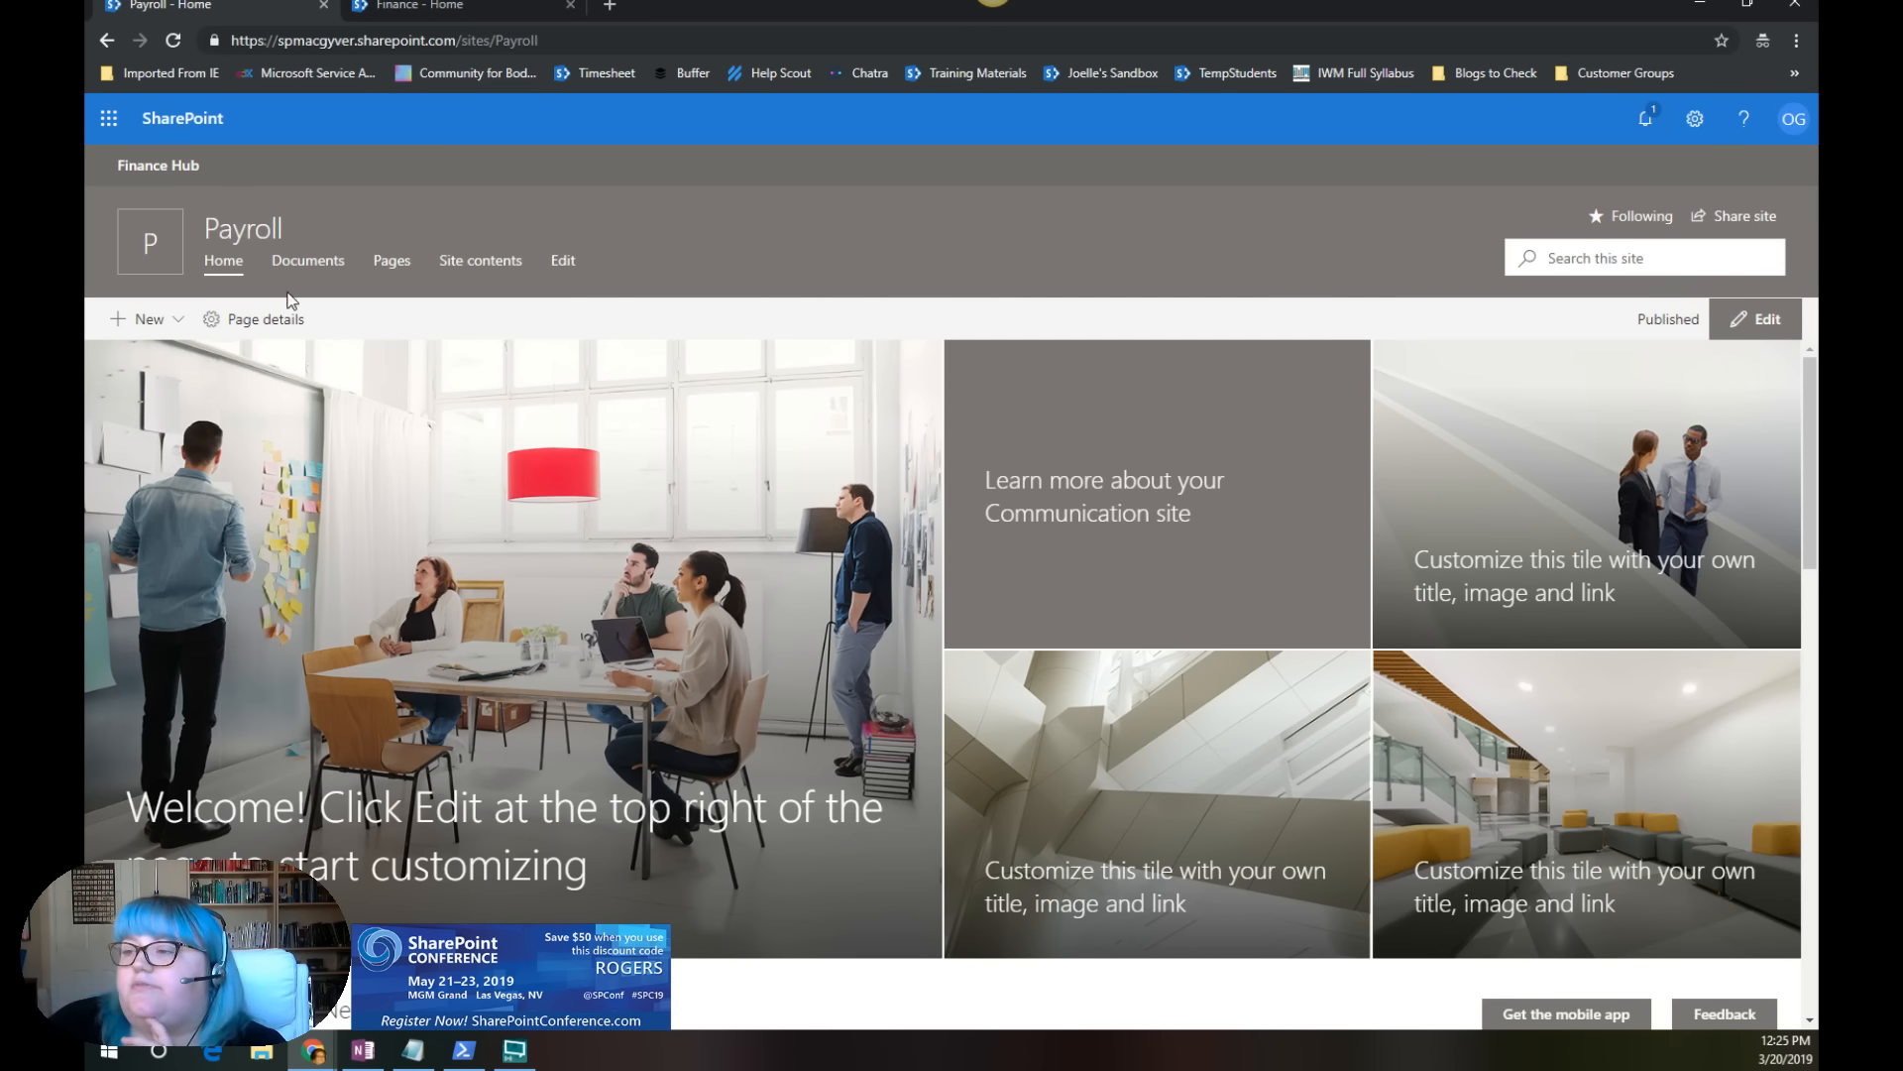
pyautogui.click(174, 41)
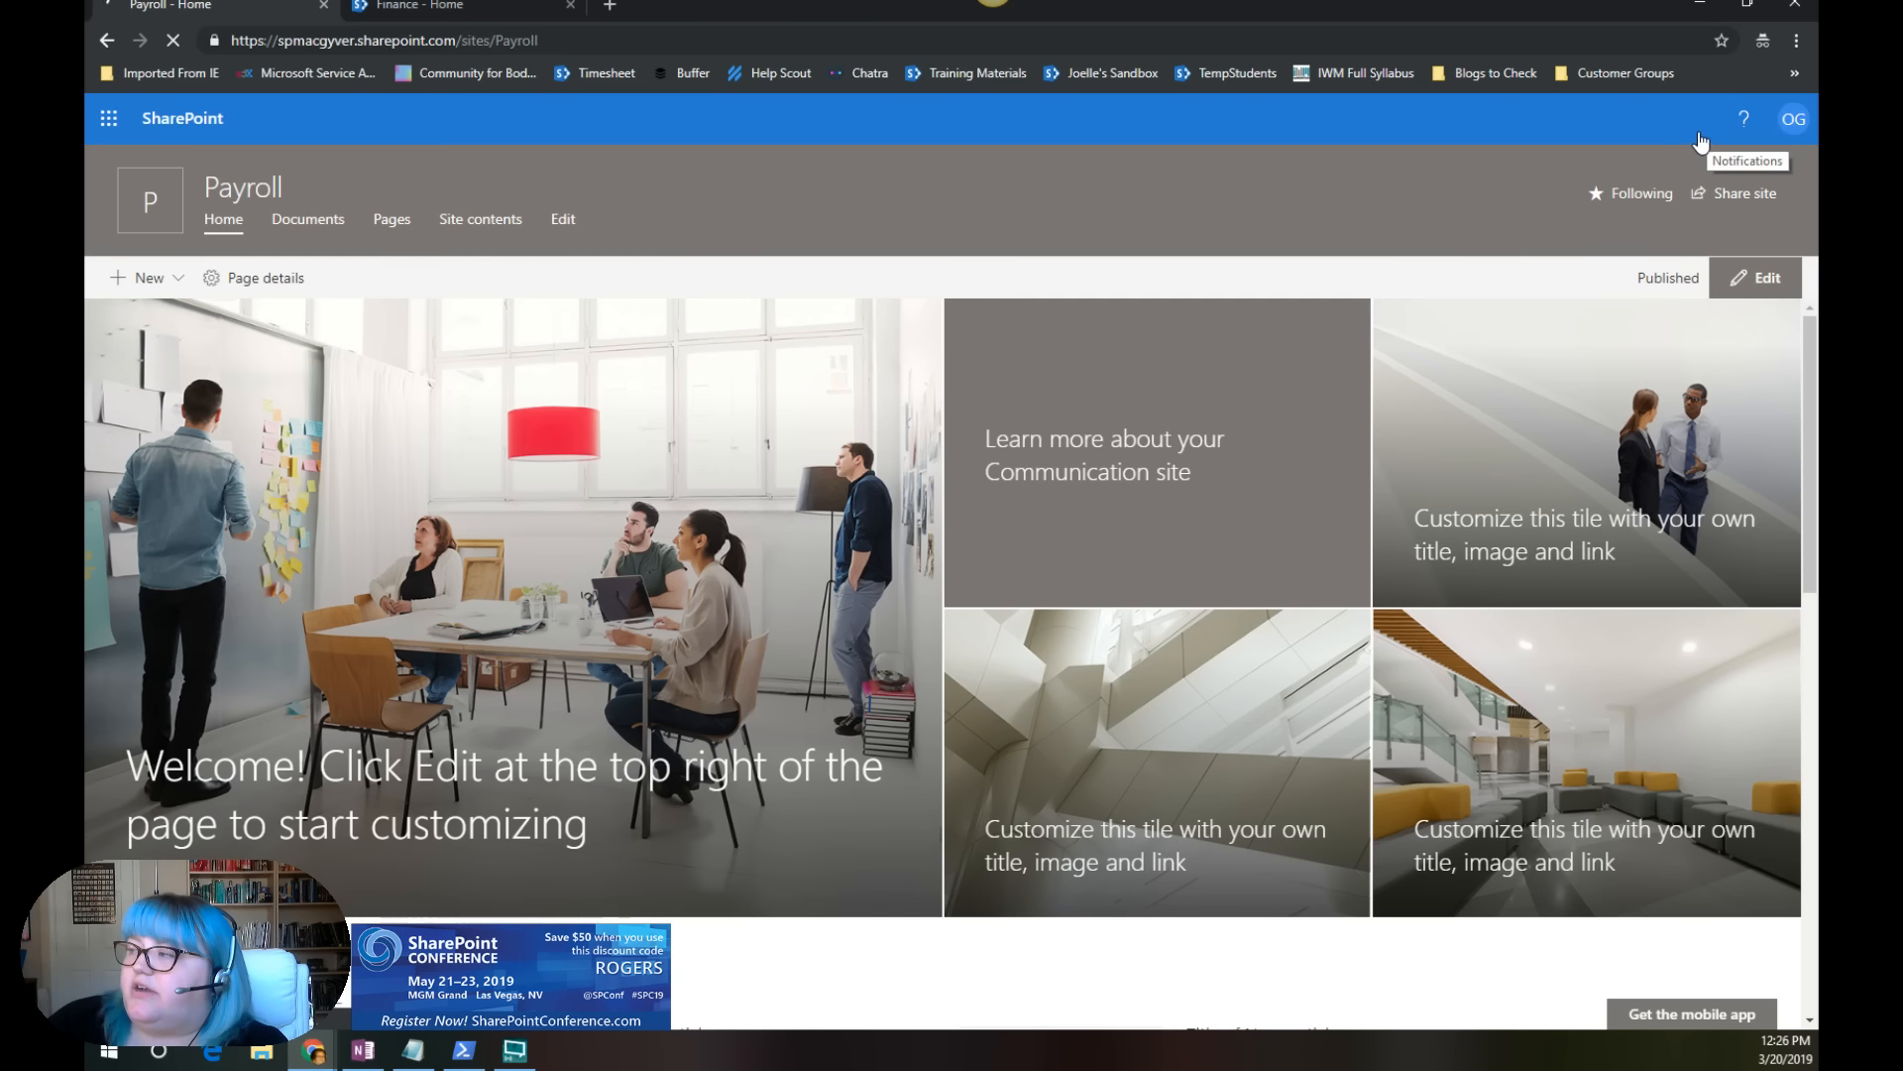
pyautogui.click(1695, 120)
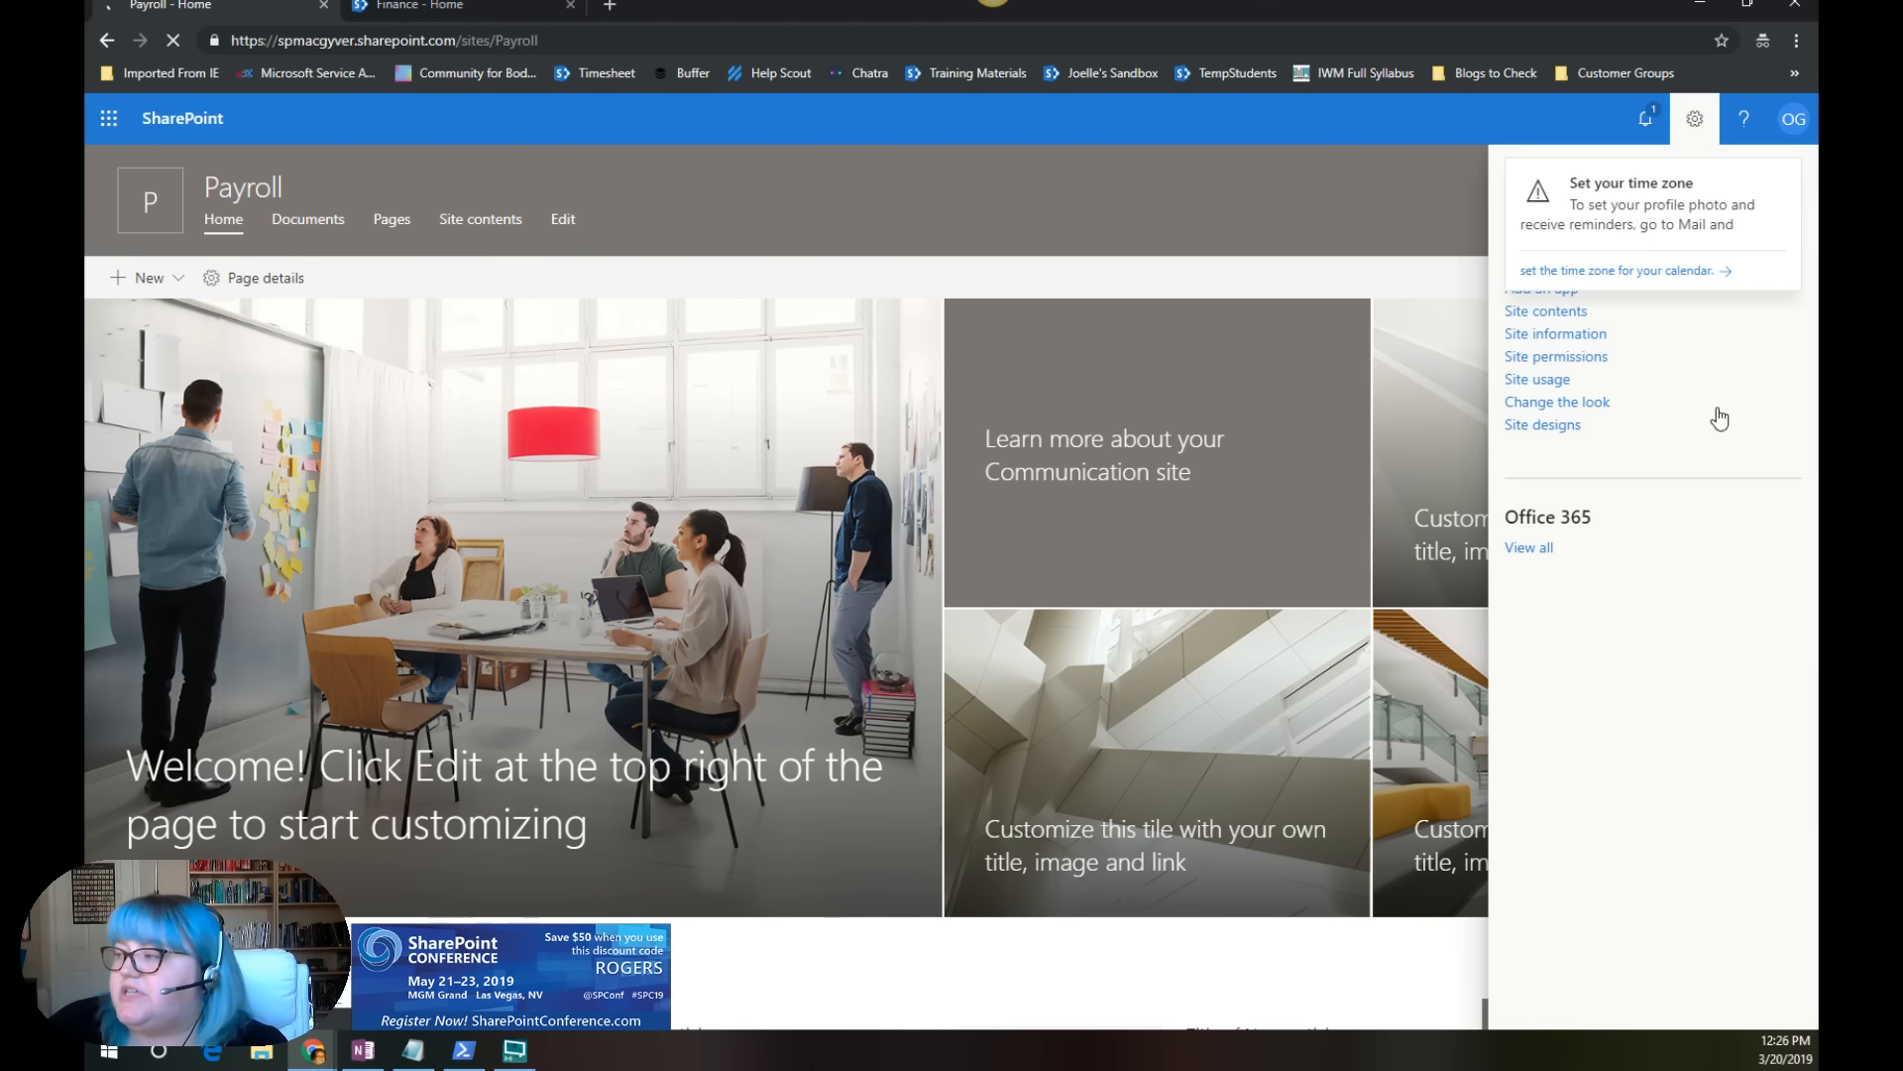
pyautogui.click(1564, 336)
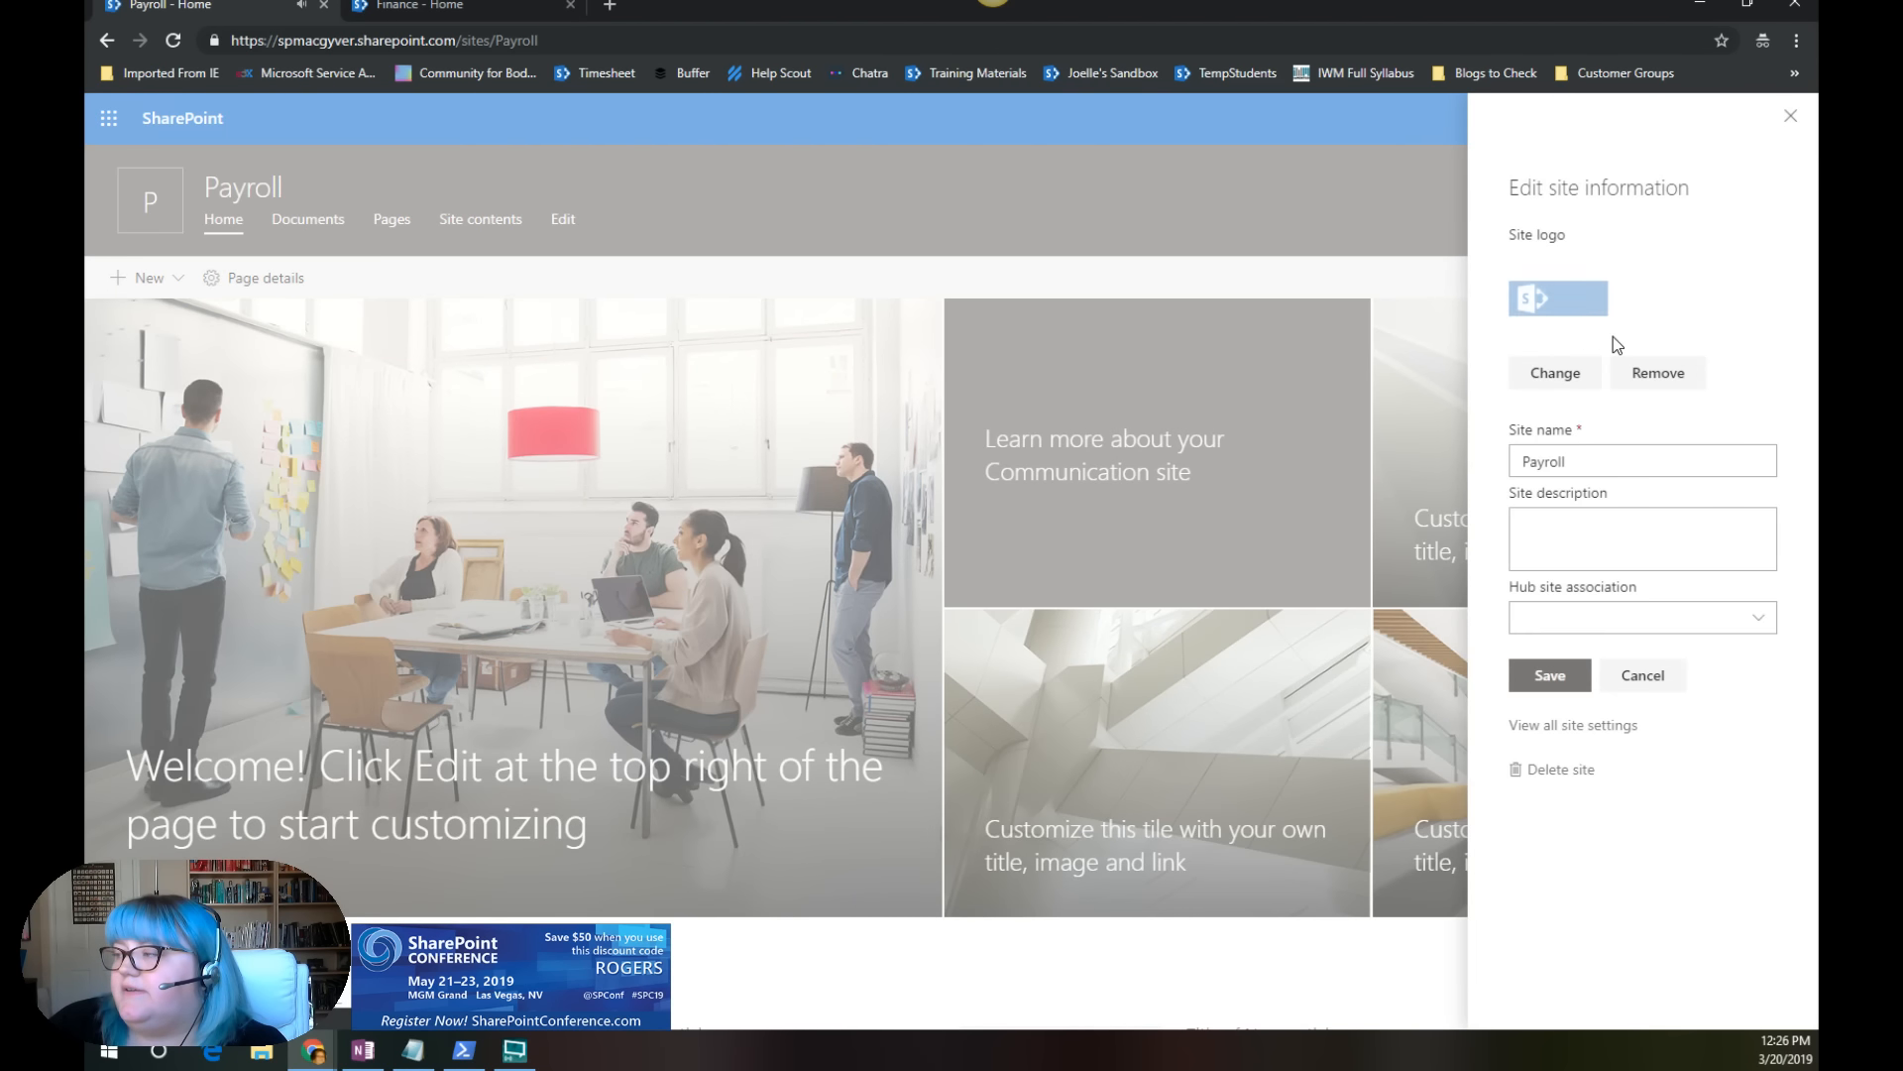
pyautogui.click(1770, 622)
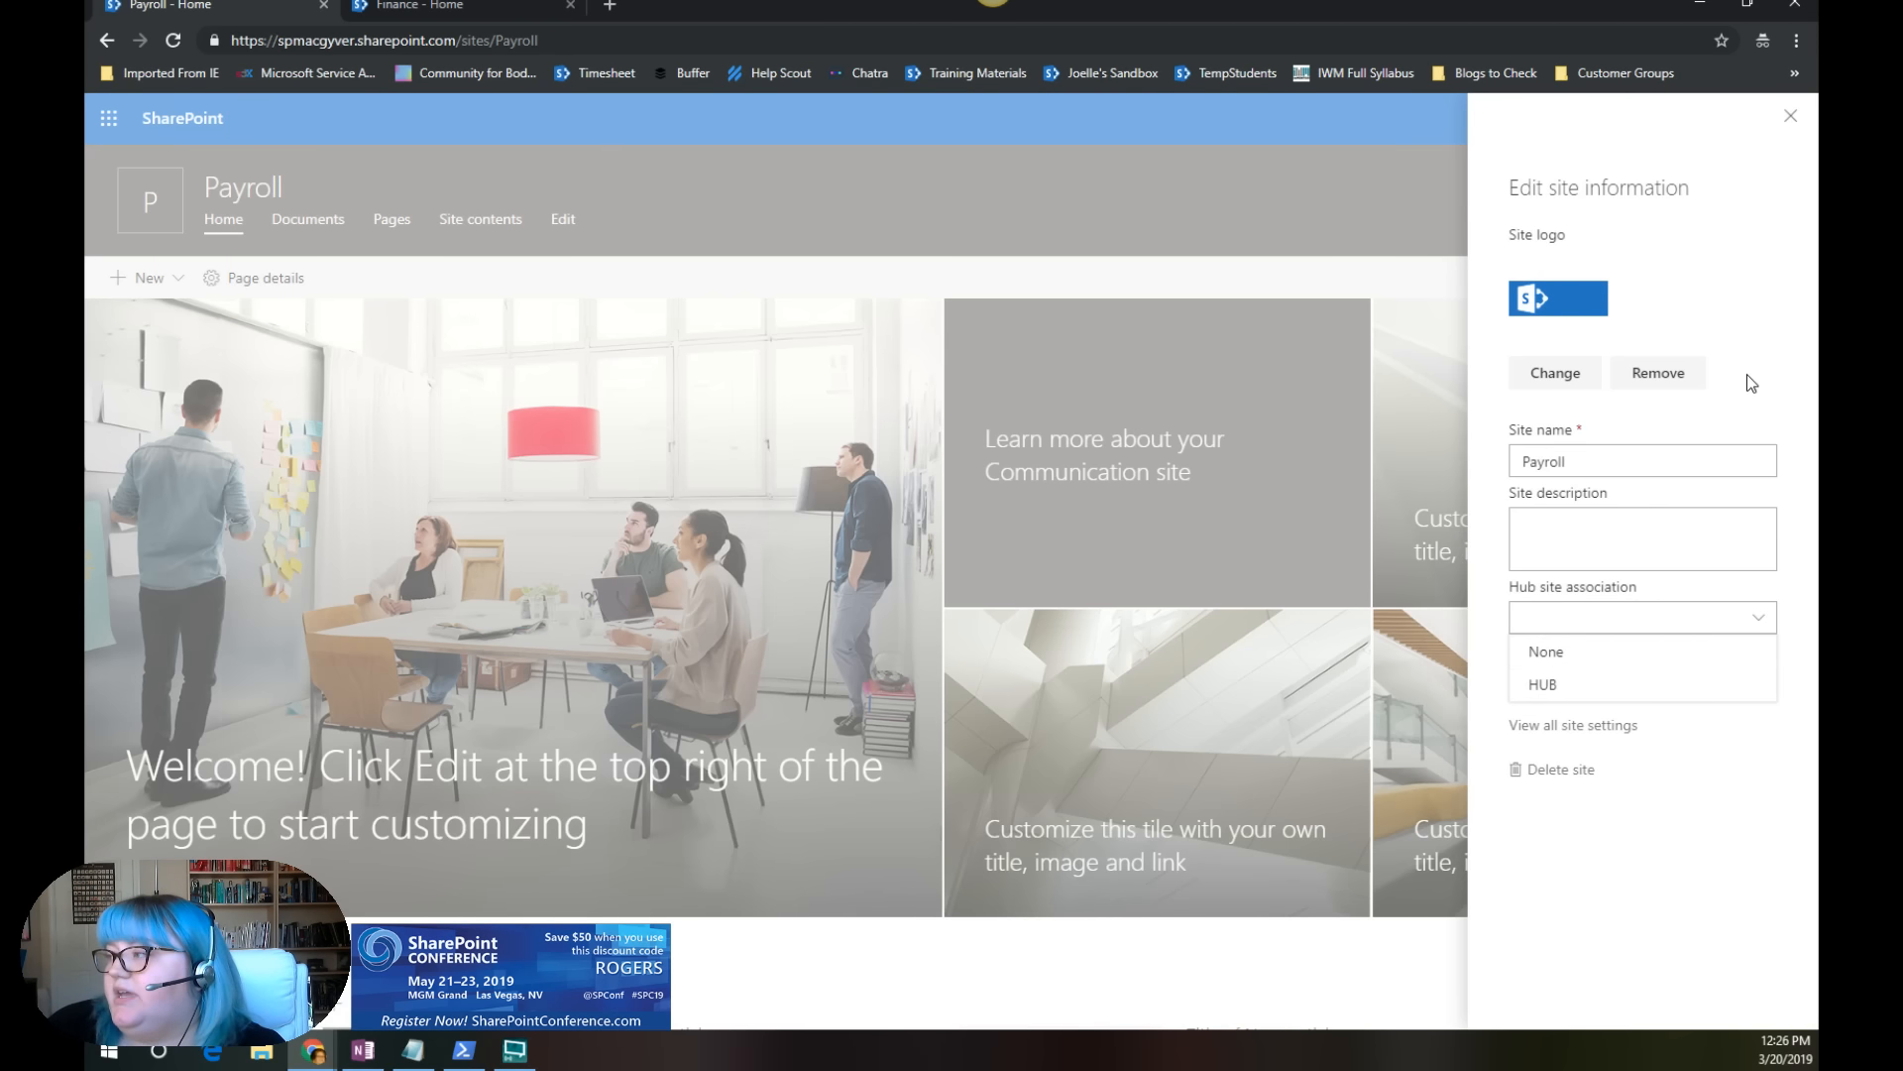
pyautogui.click(1791, 119)
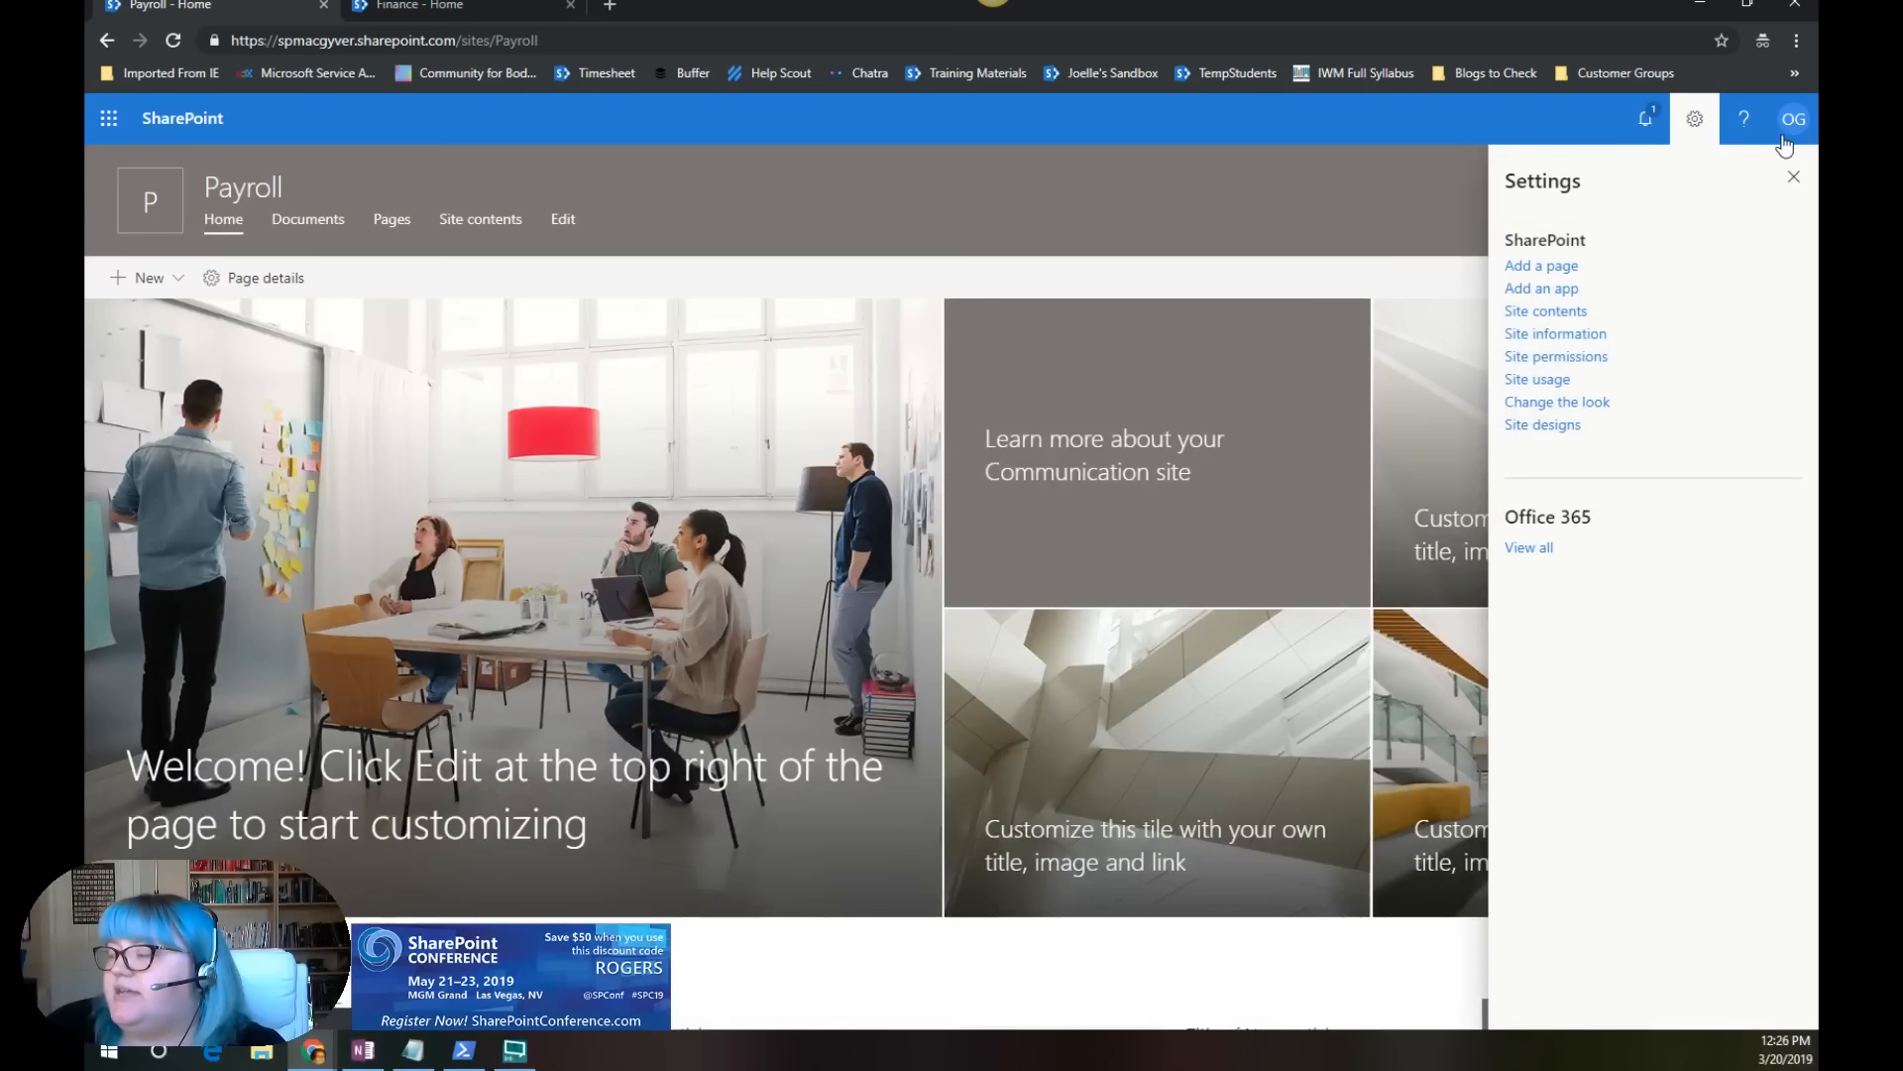
pyautogui.click(1794, 180)
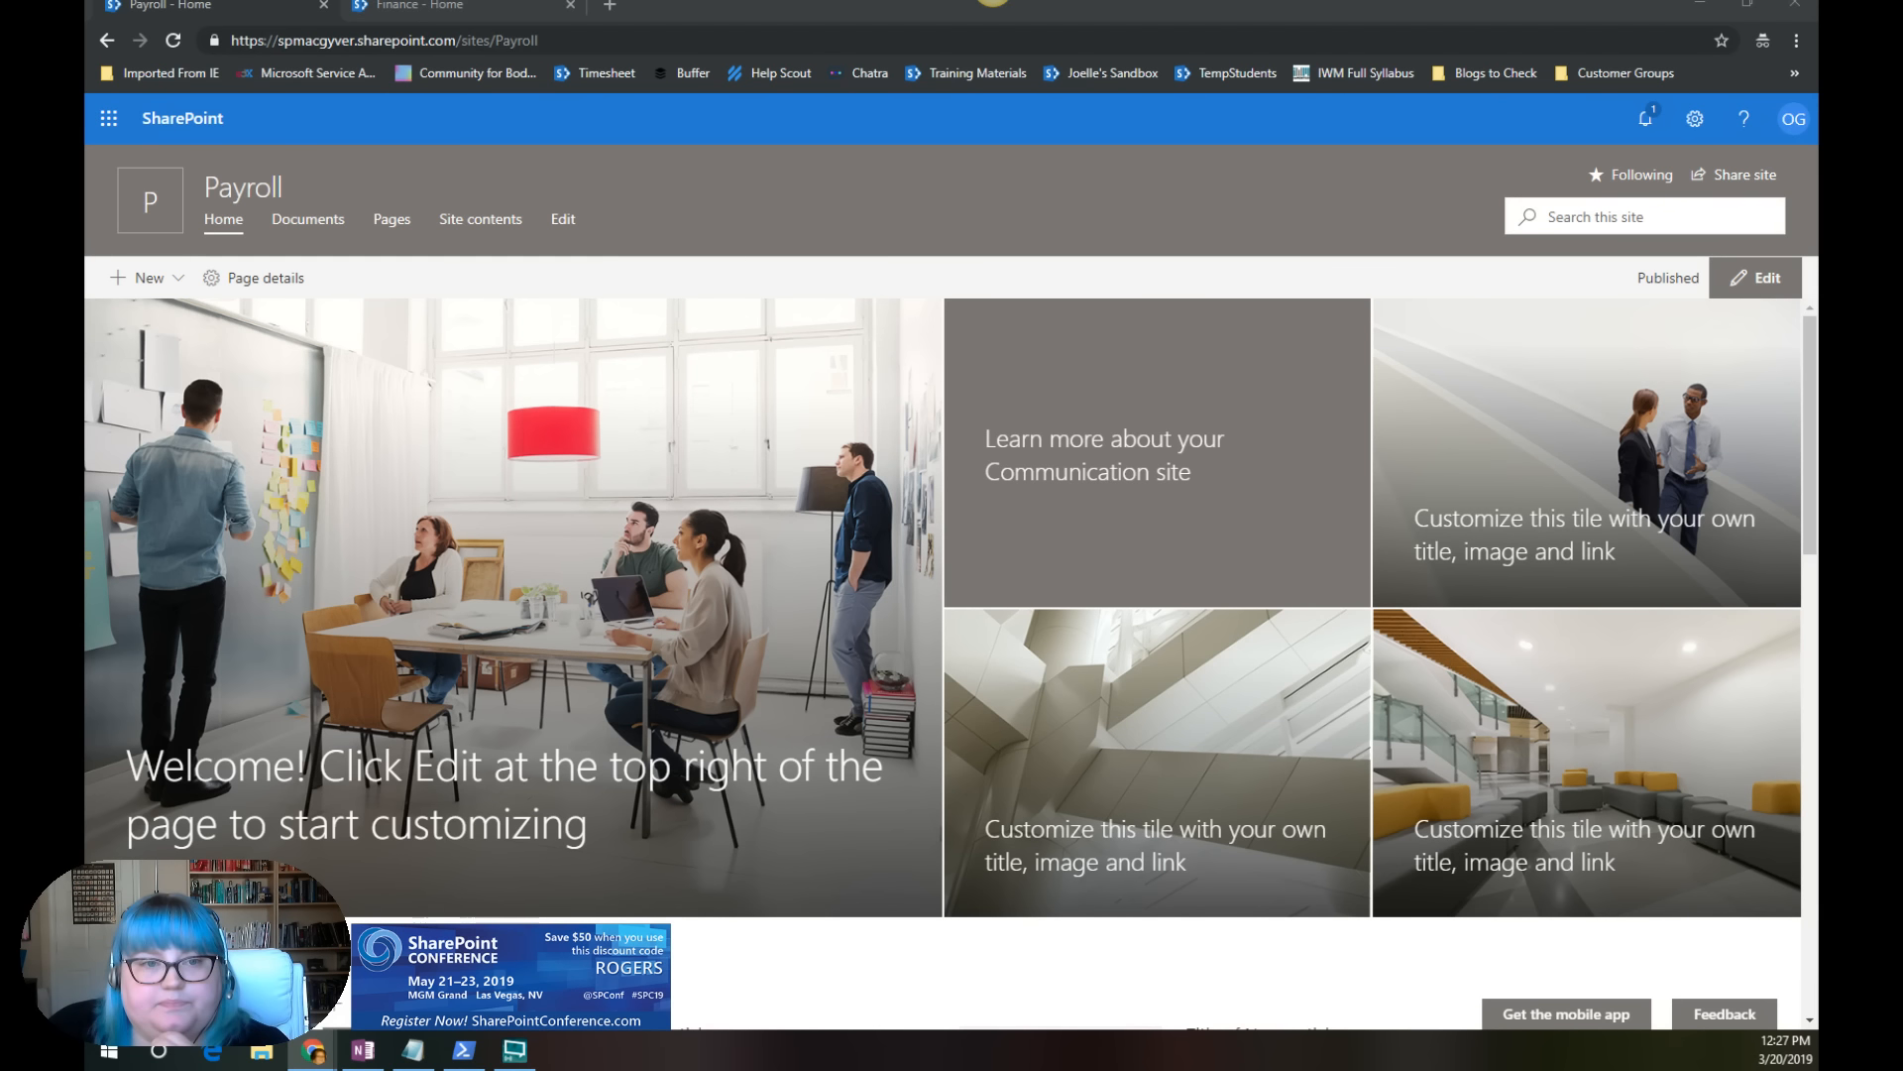
# Step: Examine the Set-SPOHubSite syntax in the Microsoft documentation, highlighting the RequiresJoinApproval parameter
pyautogui.moveTo(625, 46); pyautogui.dragTo(512, 1)
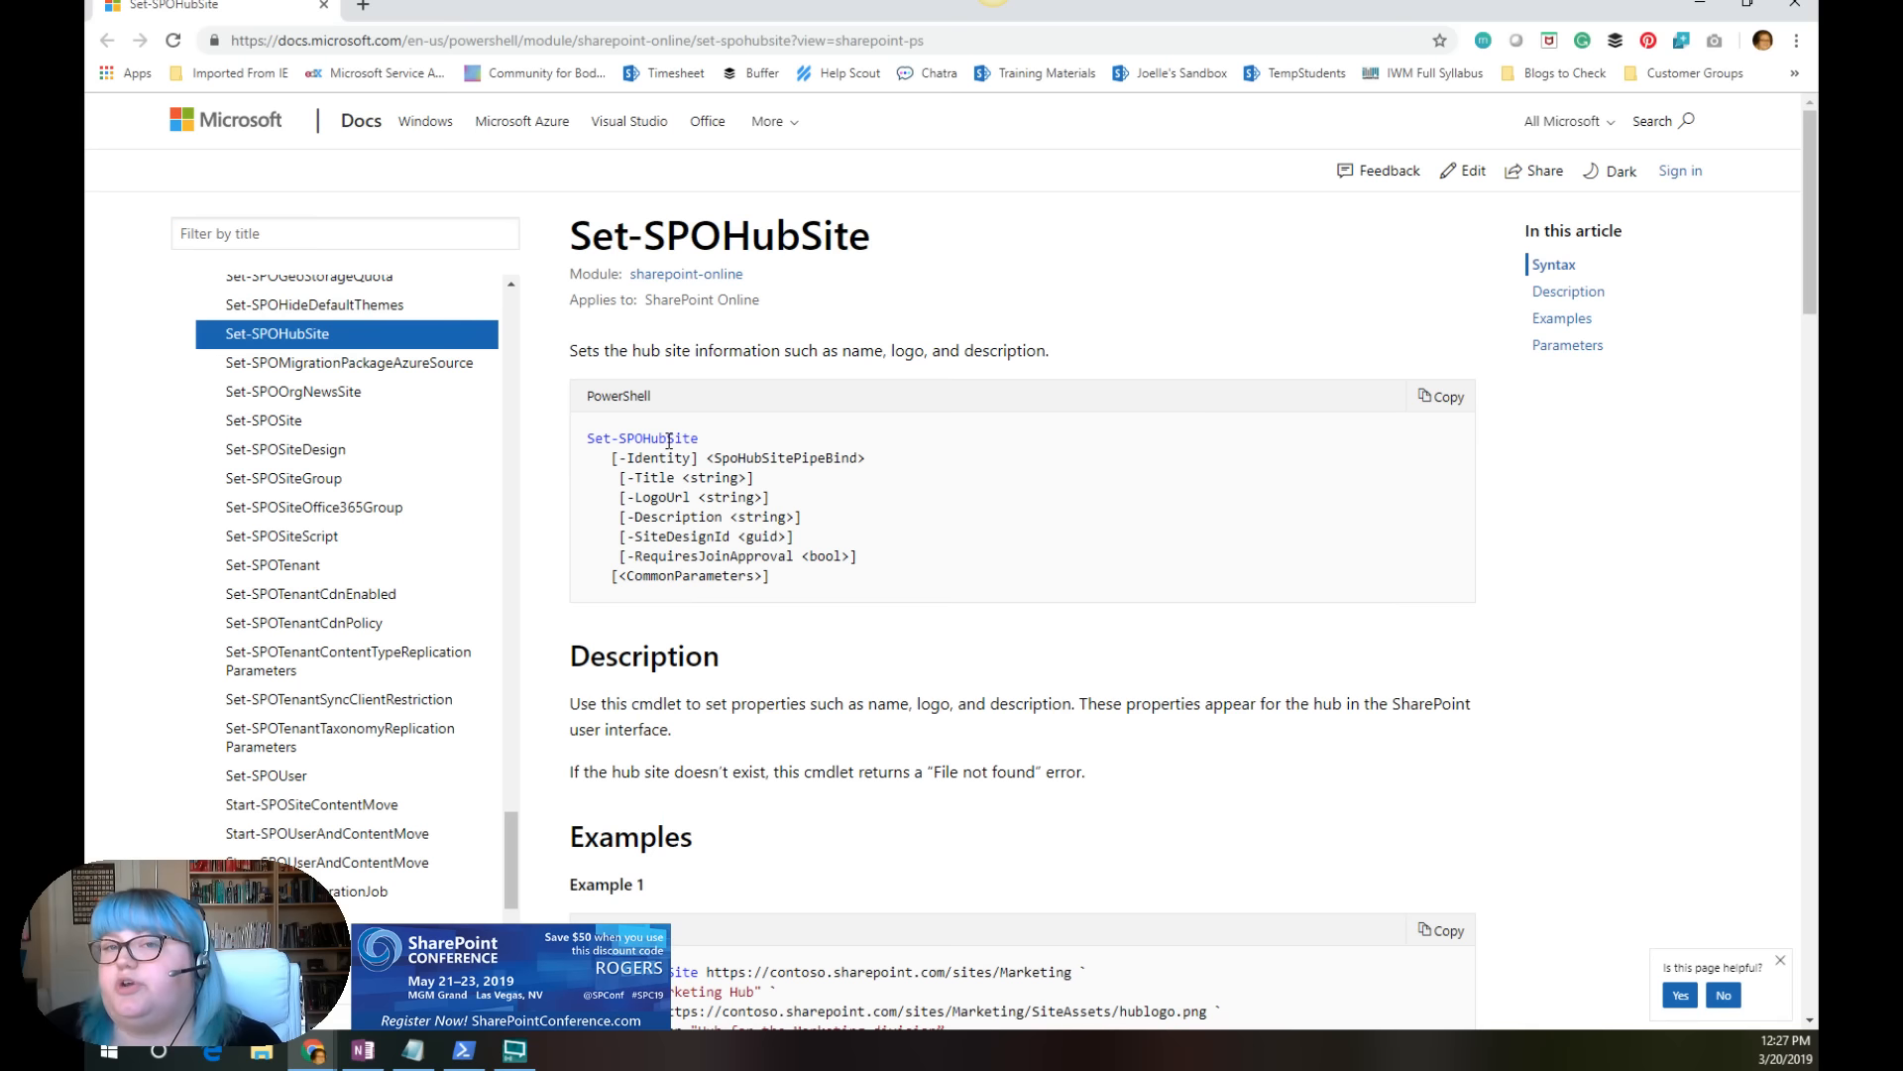
pyautogui.scroll(-5, 927, 625)
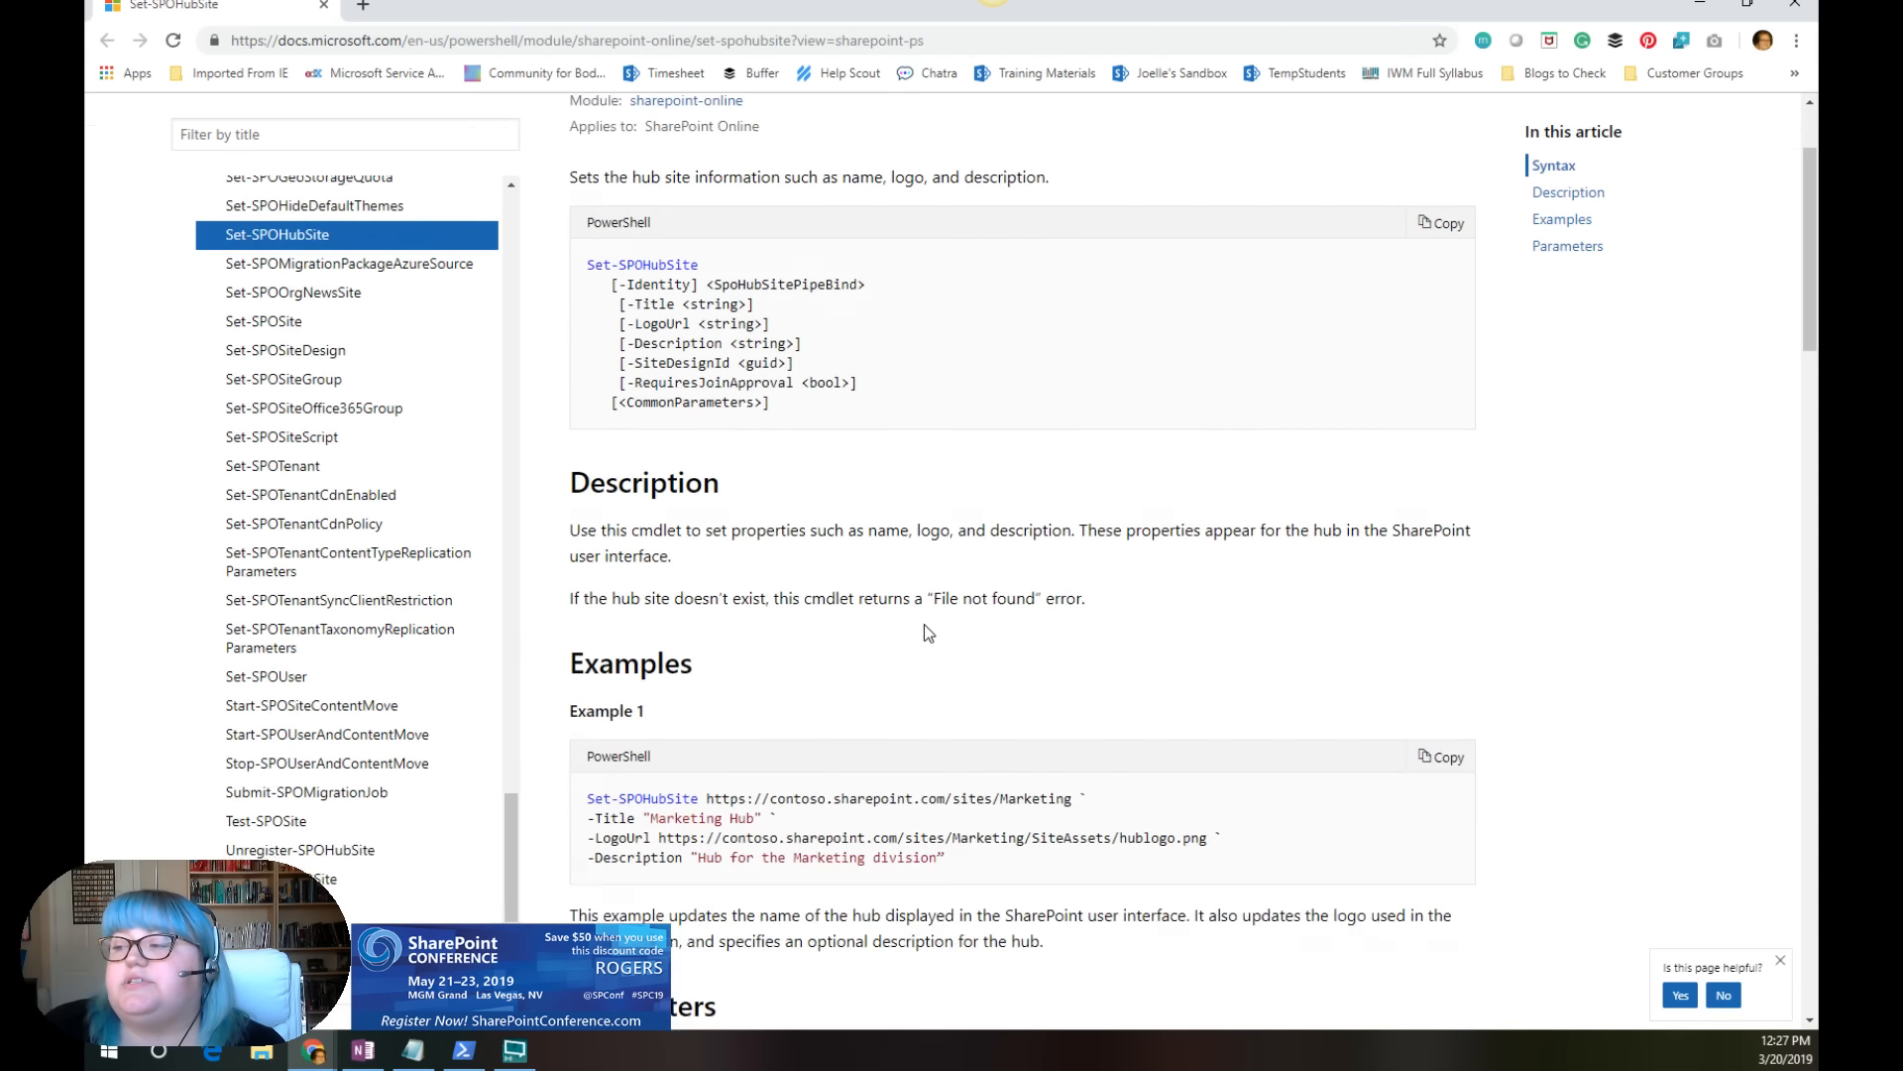
pyautogui.scroll(-4, 910, 621)
pyautogui.scroll(8, 888, 676)
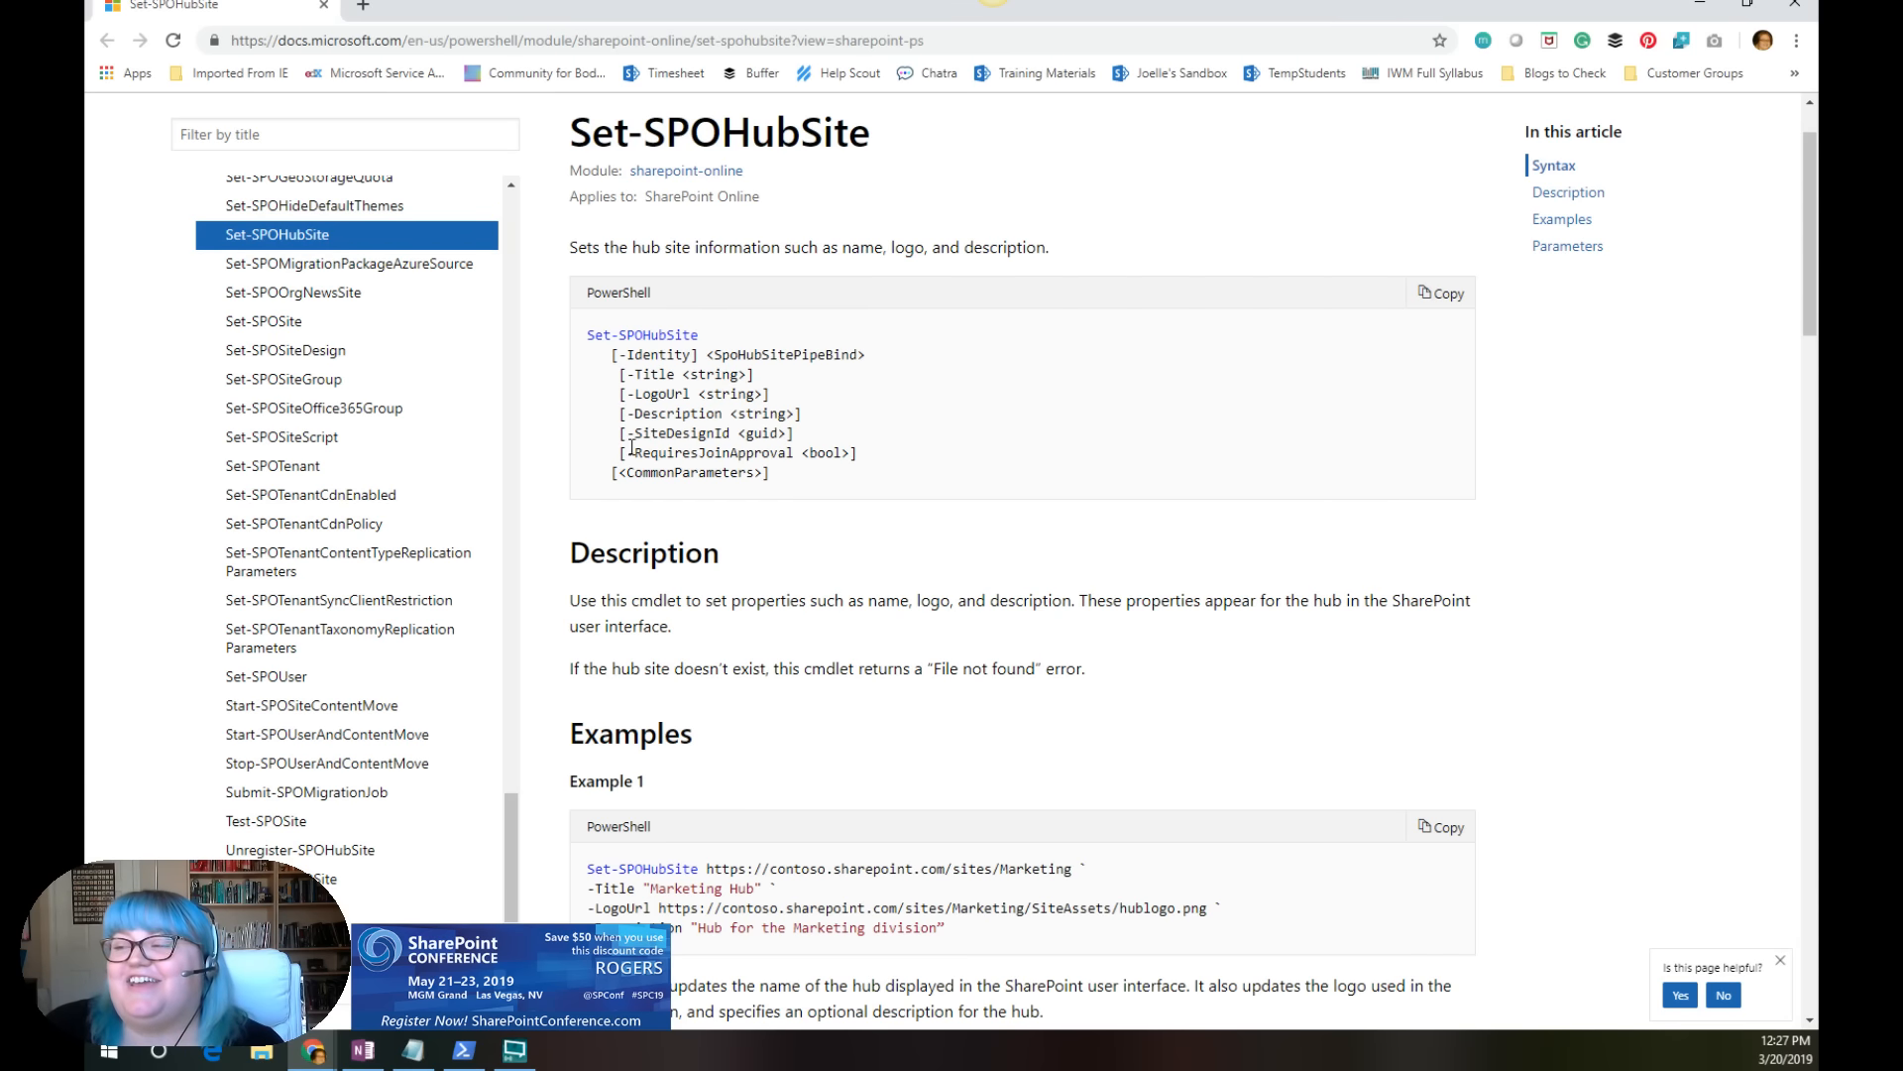
pyautogui.moveTo(611, 452); pyautogui.dragTo(867, 456)
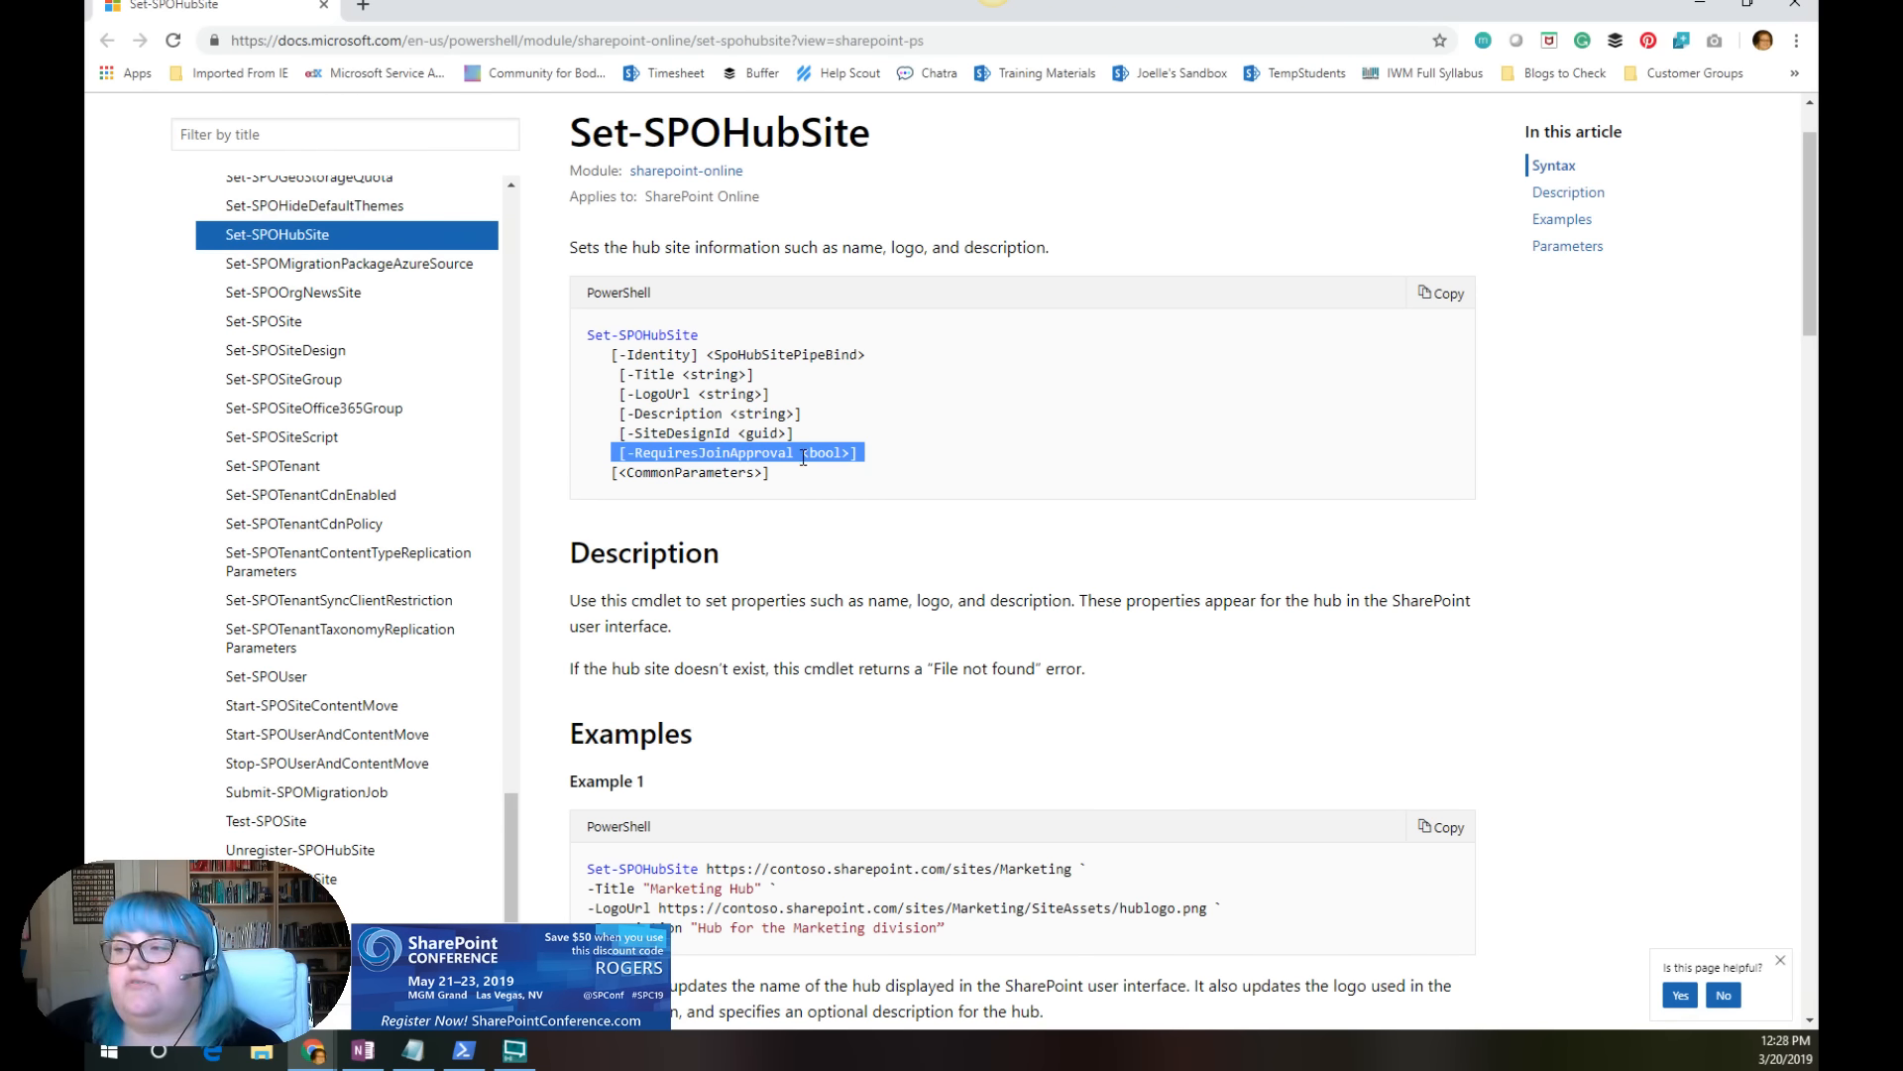
pyautogui.click(854, 453)
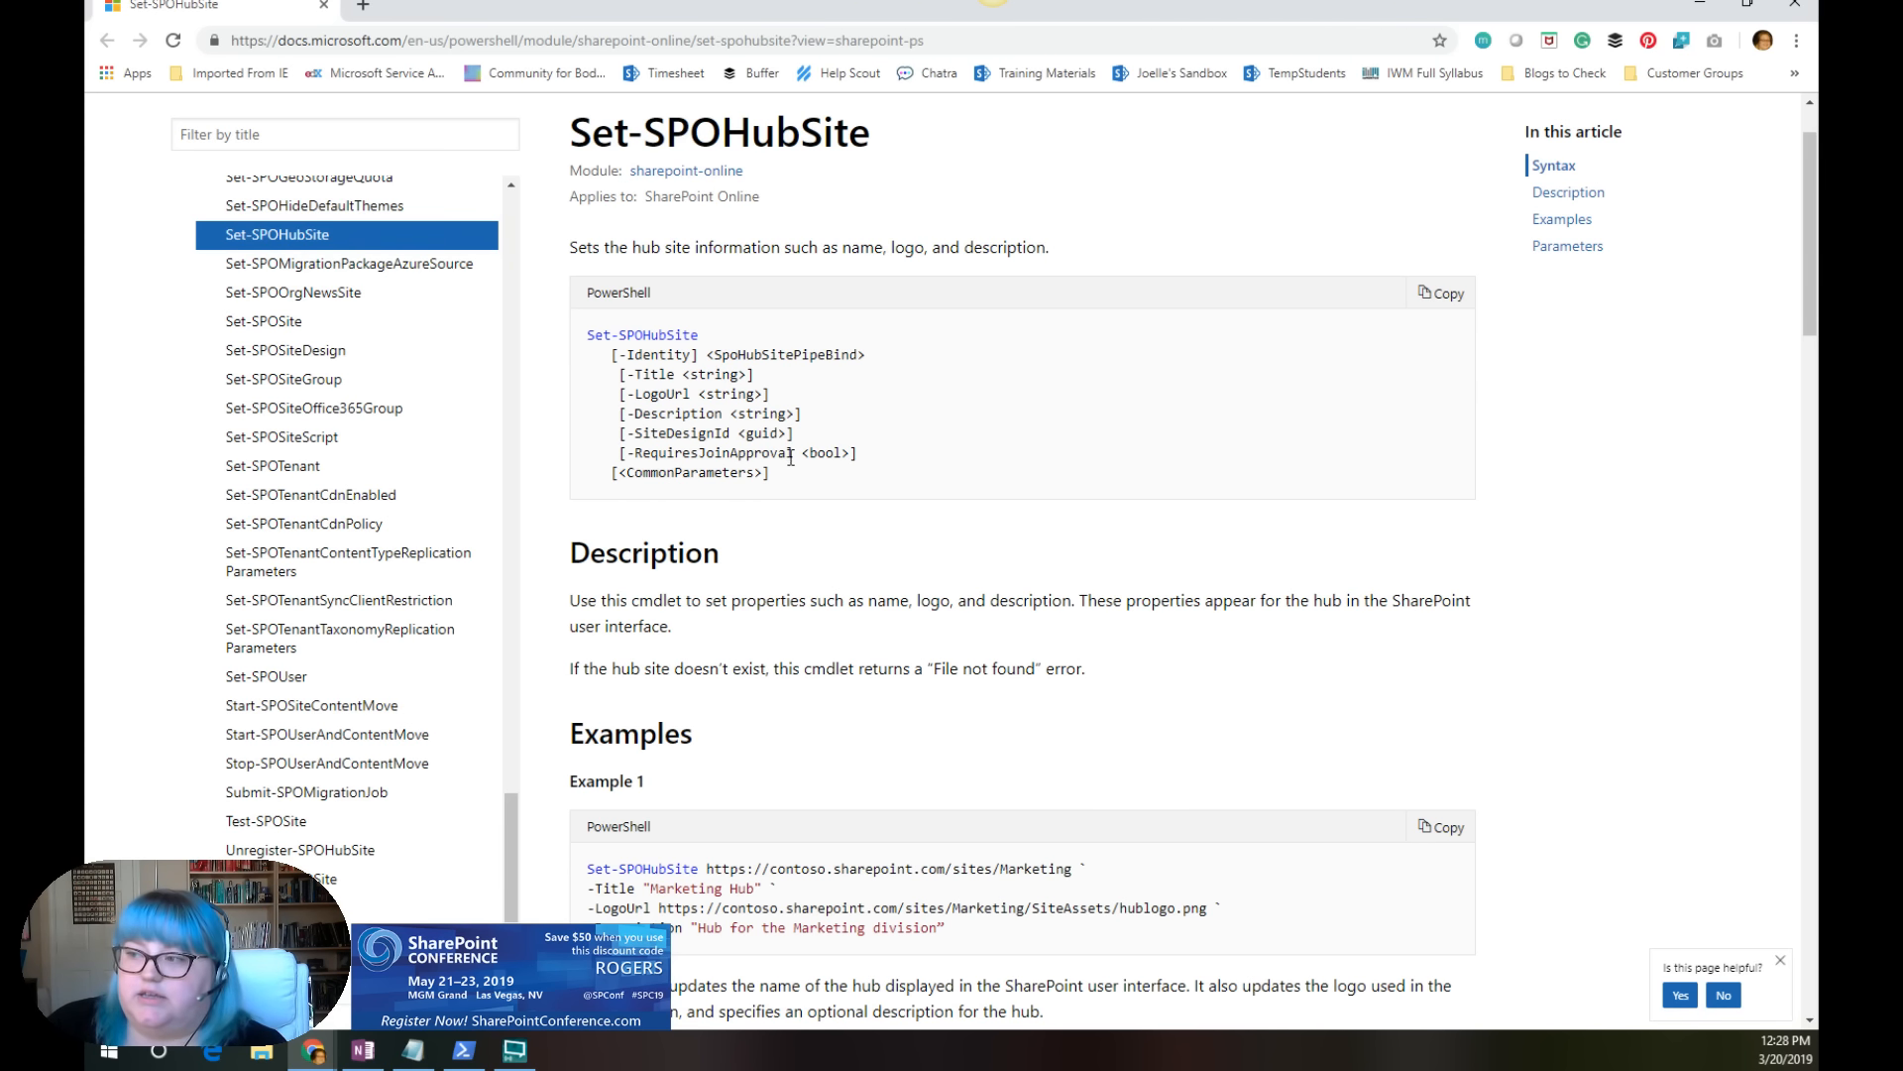
pyautogui.moveTo(613, 453); pyautogui.dragTo(866, 455)
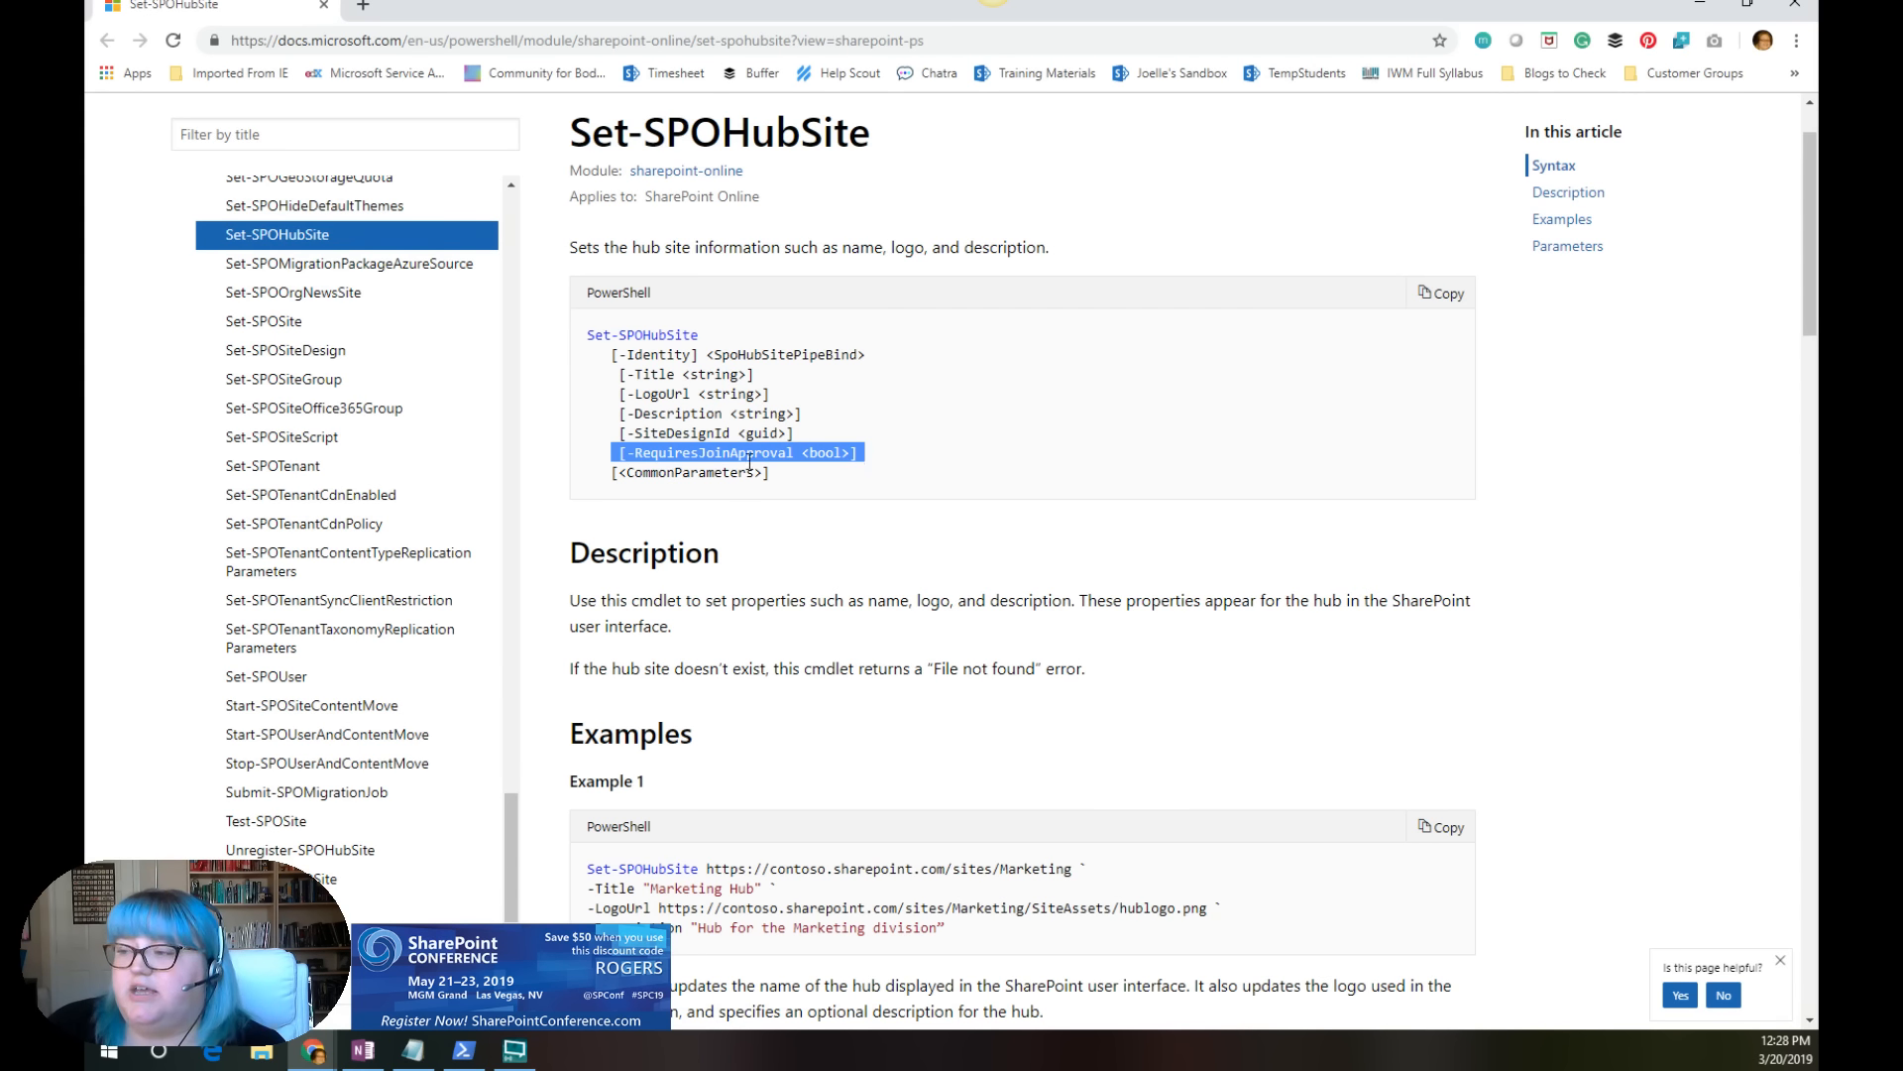
pyautogui.click(631, 454)
pyautogui.moveTo(619, 454); pyautogui.dragTo(872, 454)
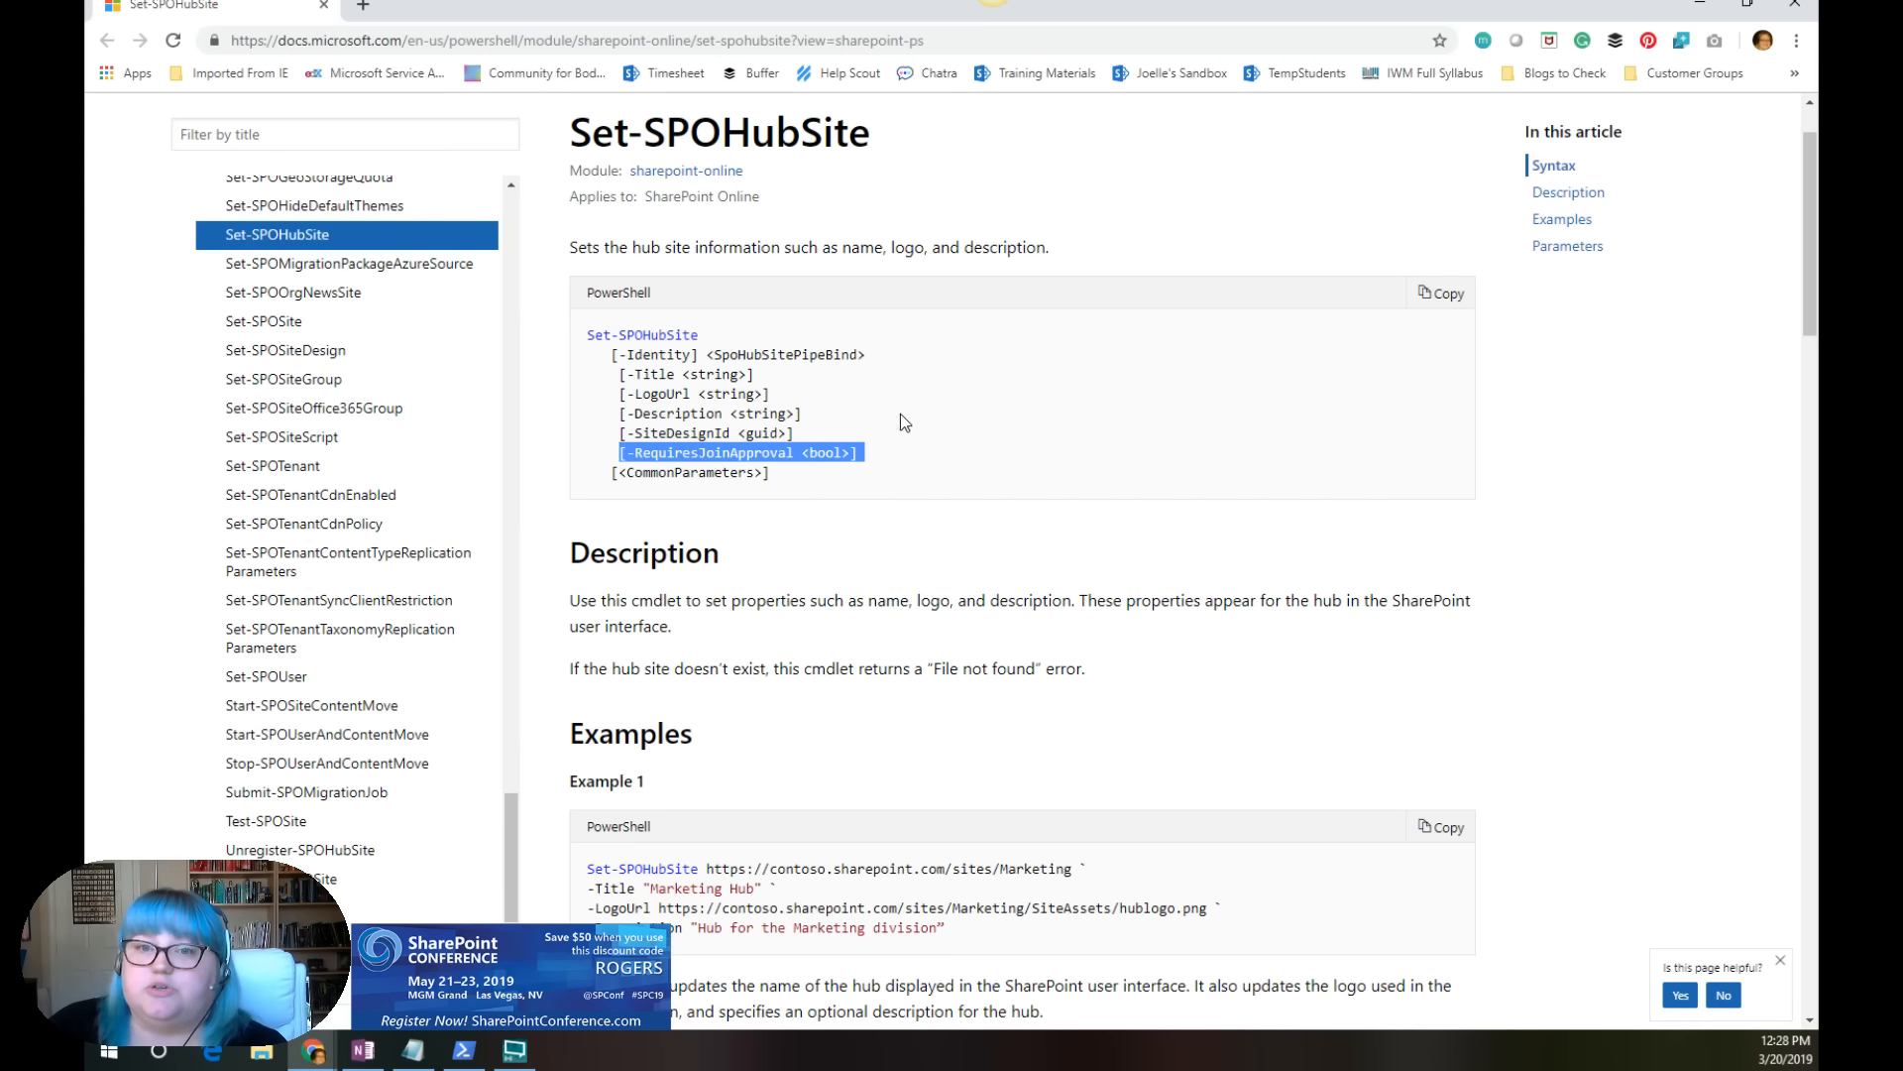
pyautogui.click(937, 440)
# Step: Read the RequiresJoinApproval and SiteDesignId descriptions in the Set-SPOHubSite parameter reference
pyautogui.scroll(-2, 927, 486)
pyautogui.scroll(-12, 922, 523)
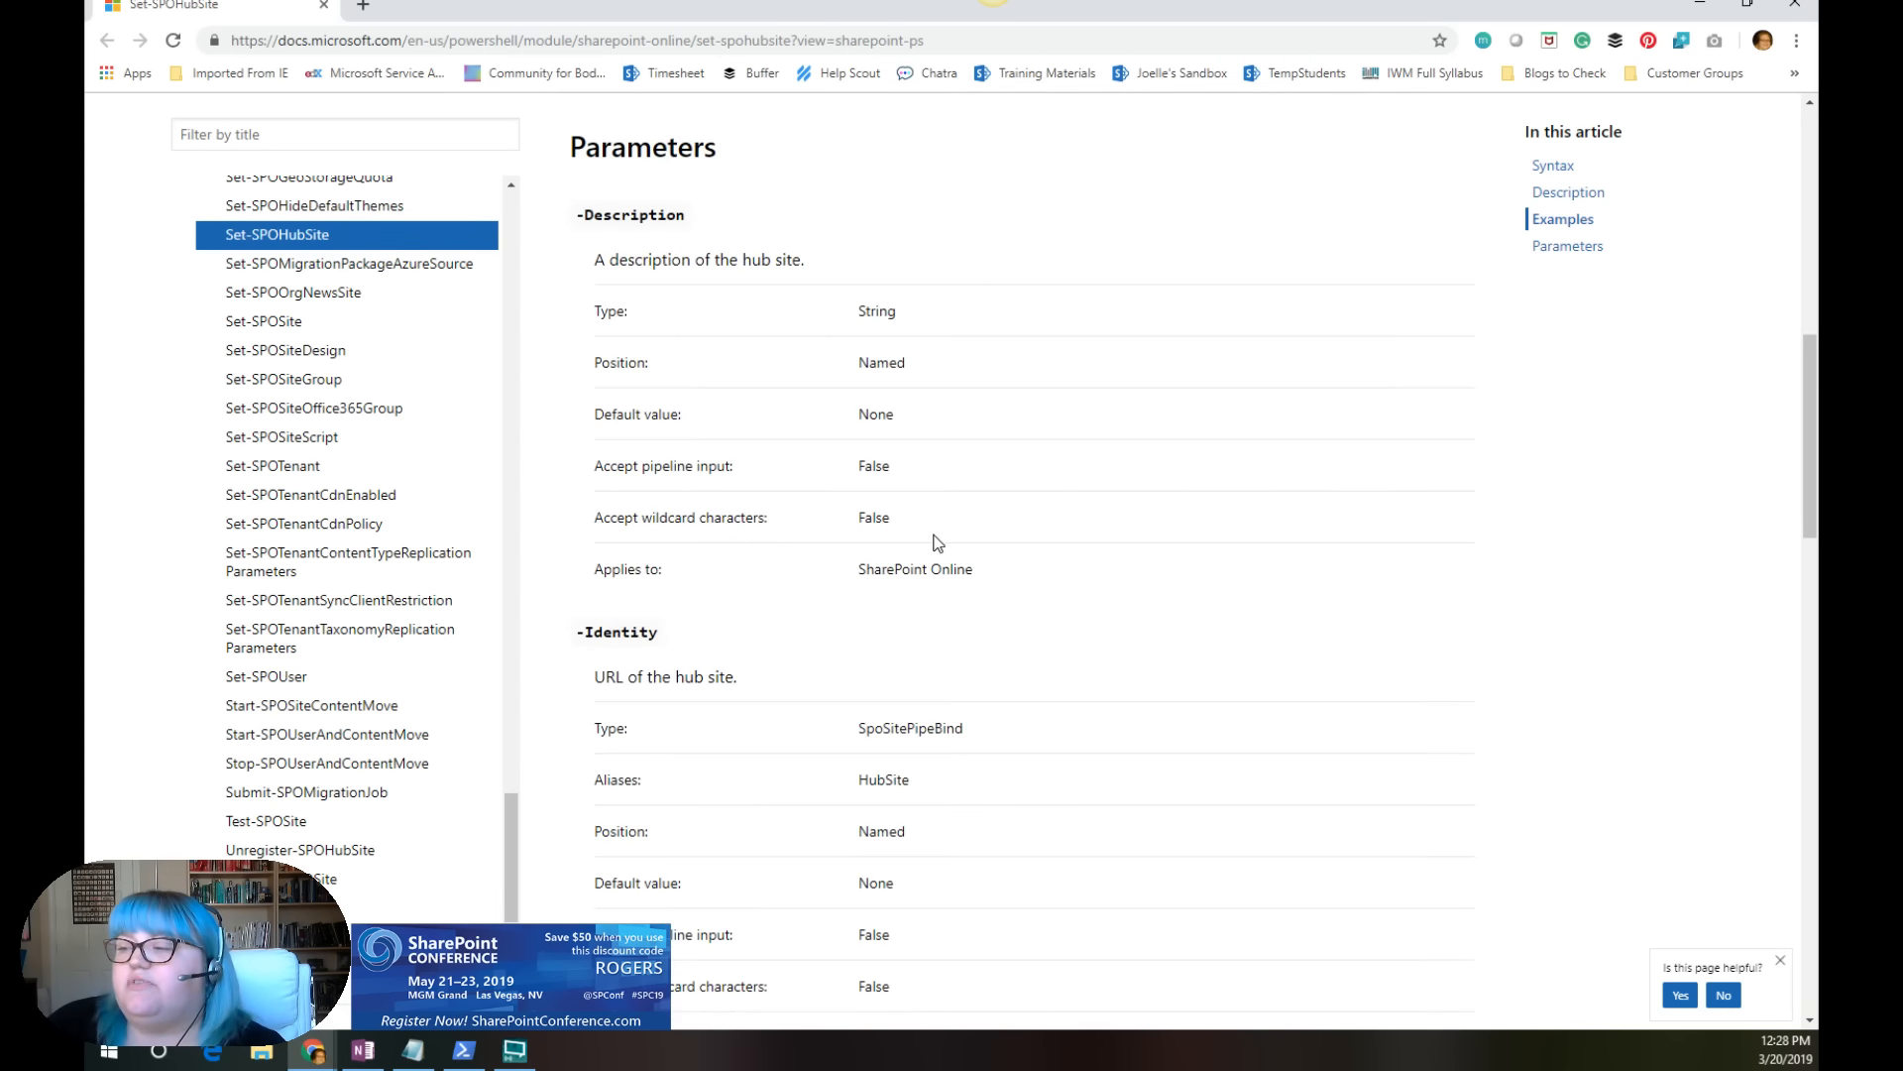
pyautogui.scroll(-8, 938, 521)
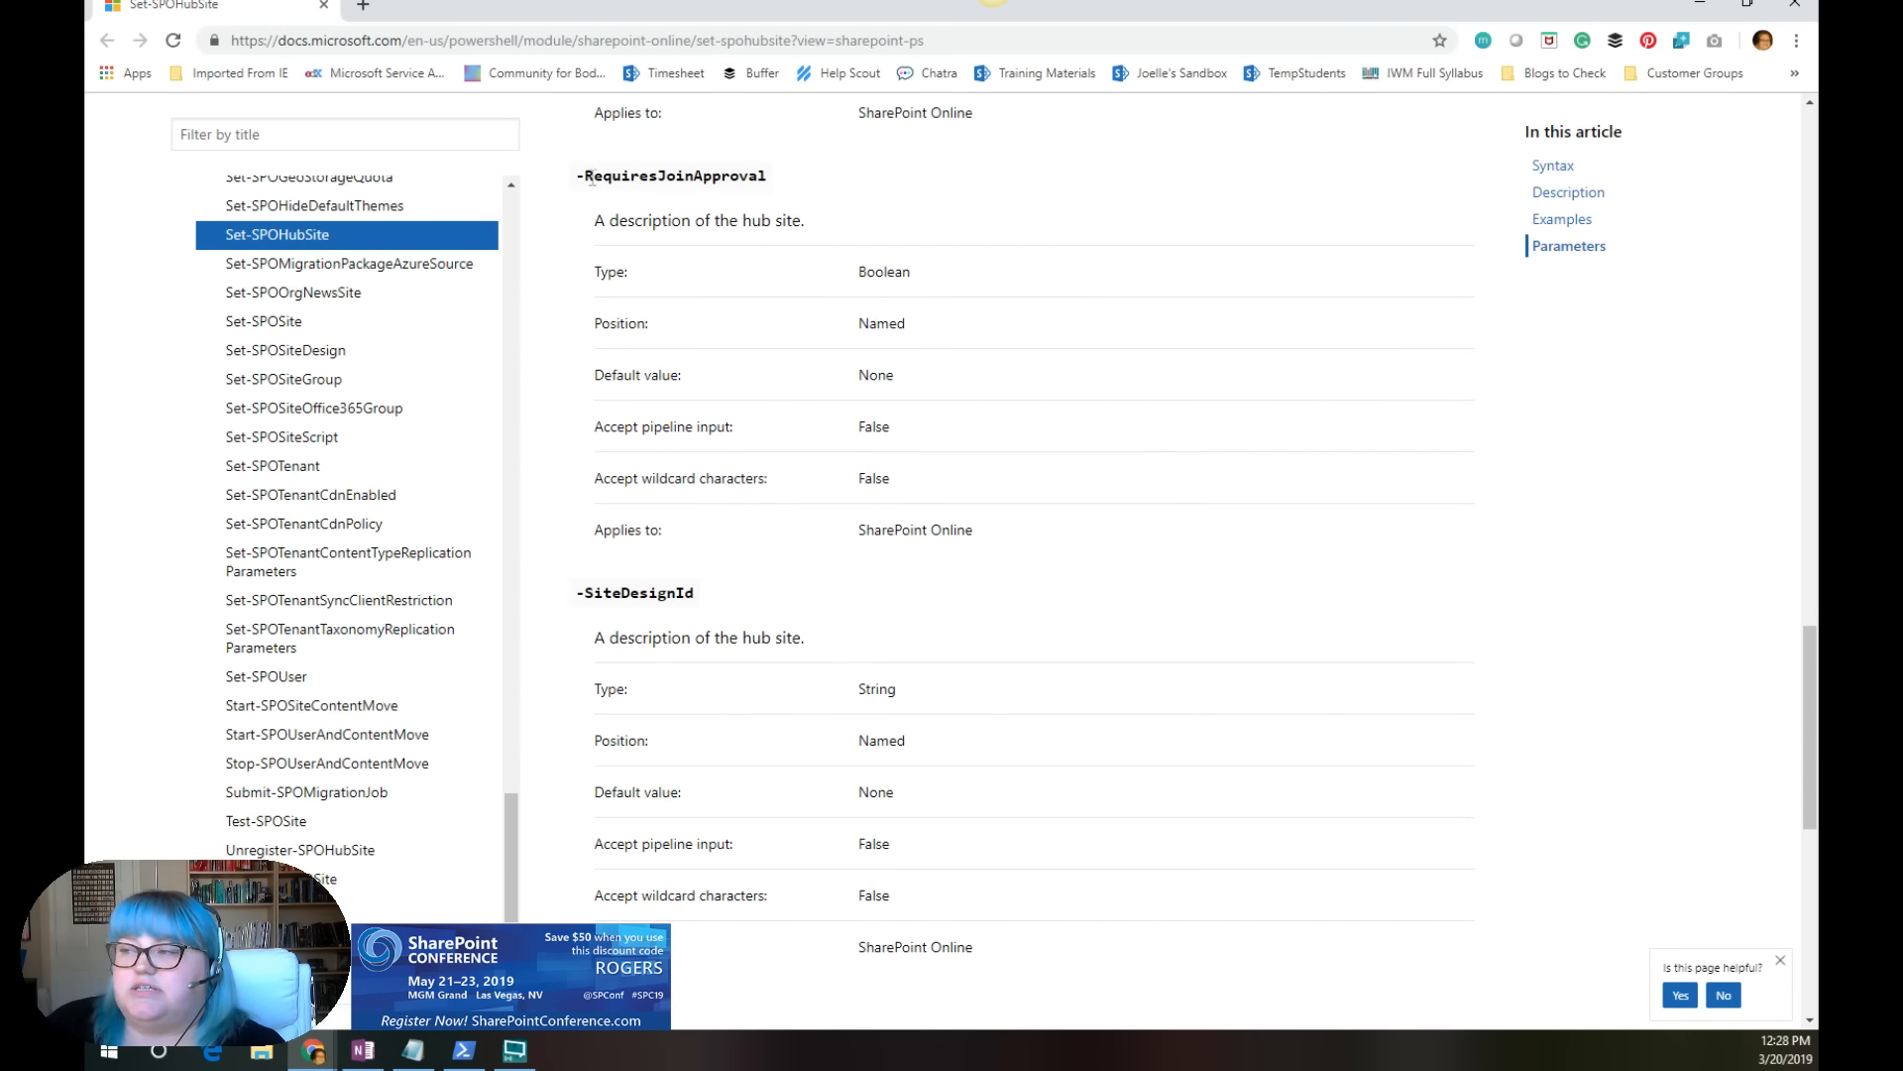
pyautogui.moveTo(578, 177); pyautogui.dragTo(772, 178)
pyautogui.click(594, 226)
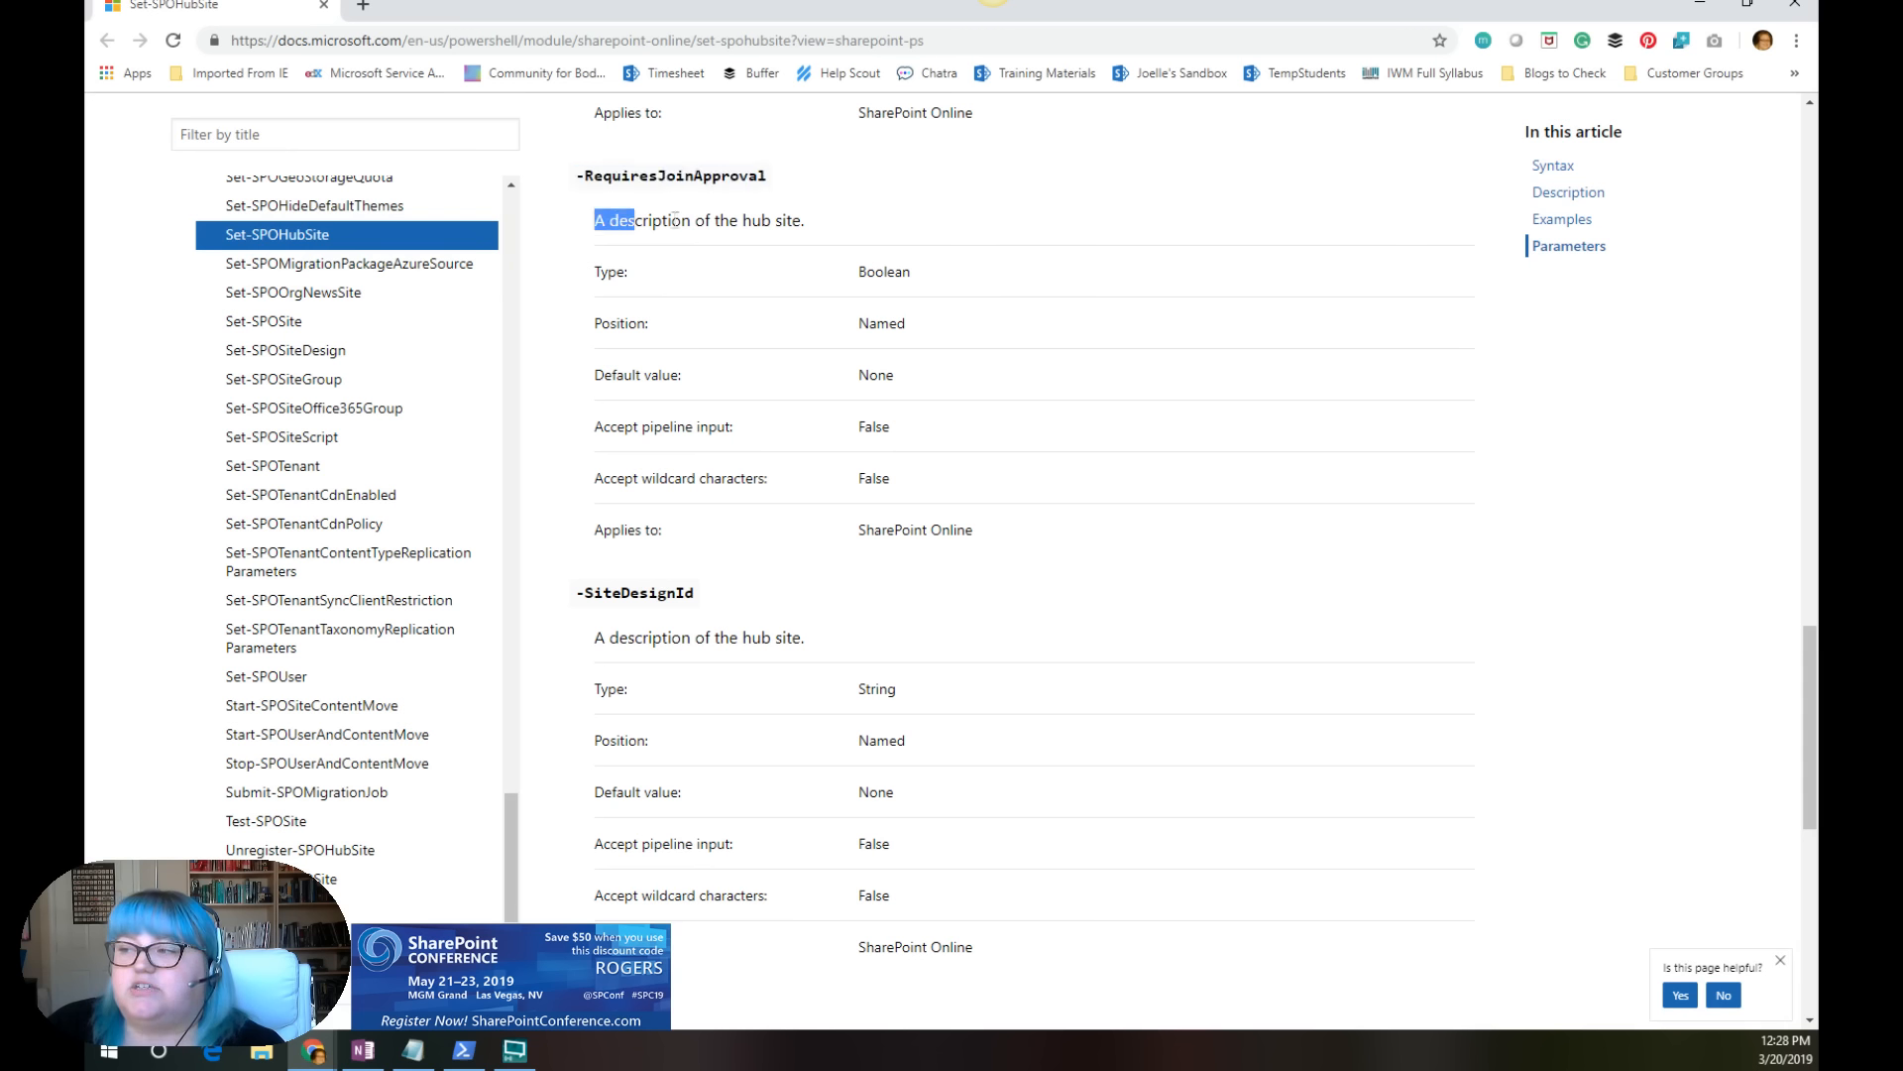
pyautogui.moveTo(677, 220); pyautogui.dragTo(805, 222)
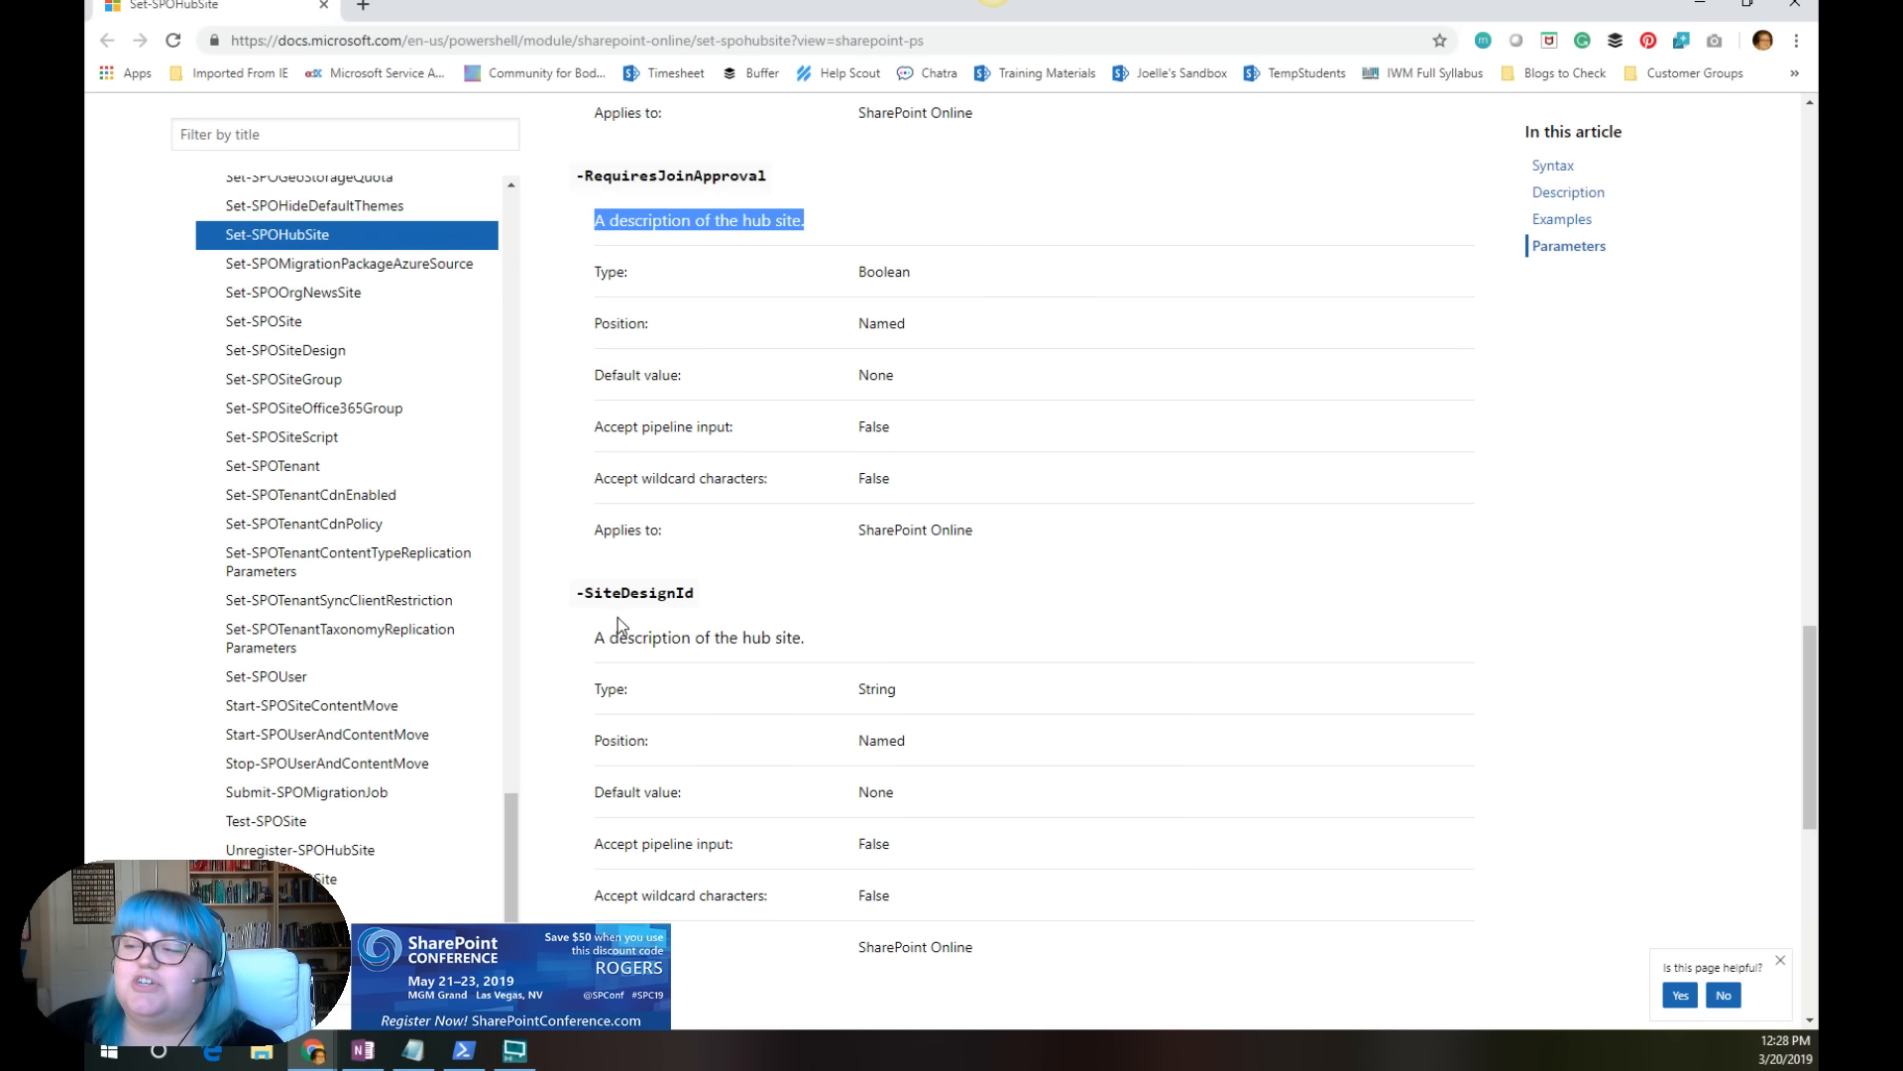
pyautogui.moveTo(595, 638); pyautogui.dragTo(826, 633)
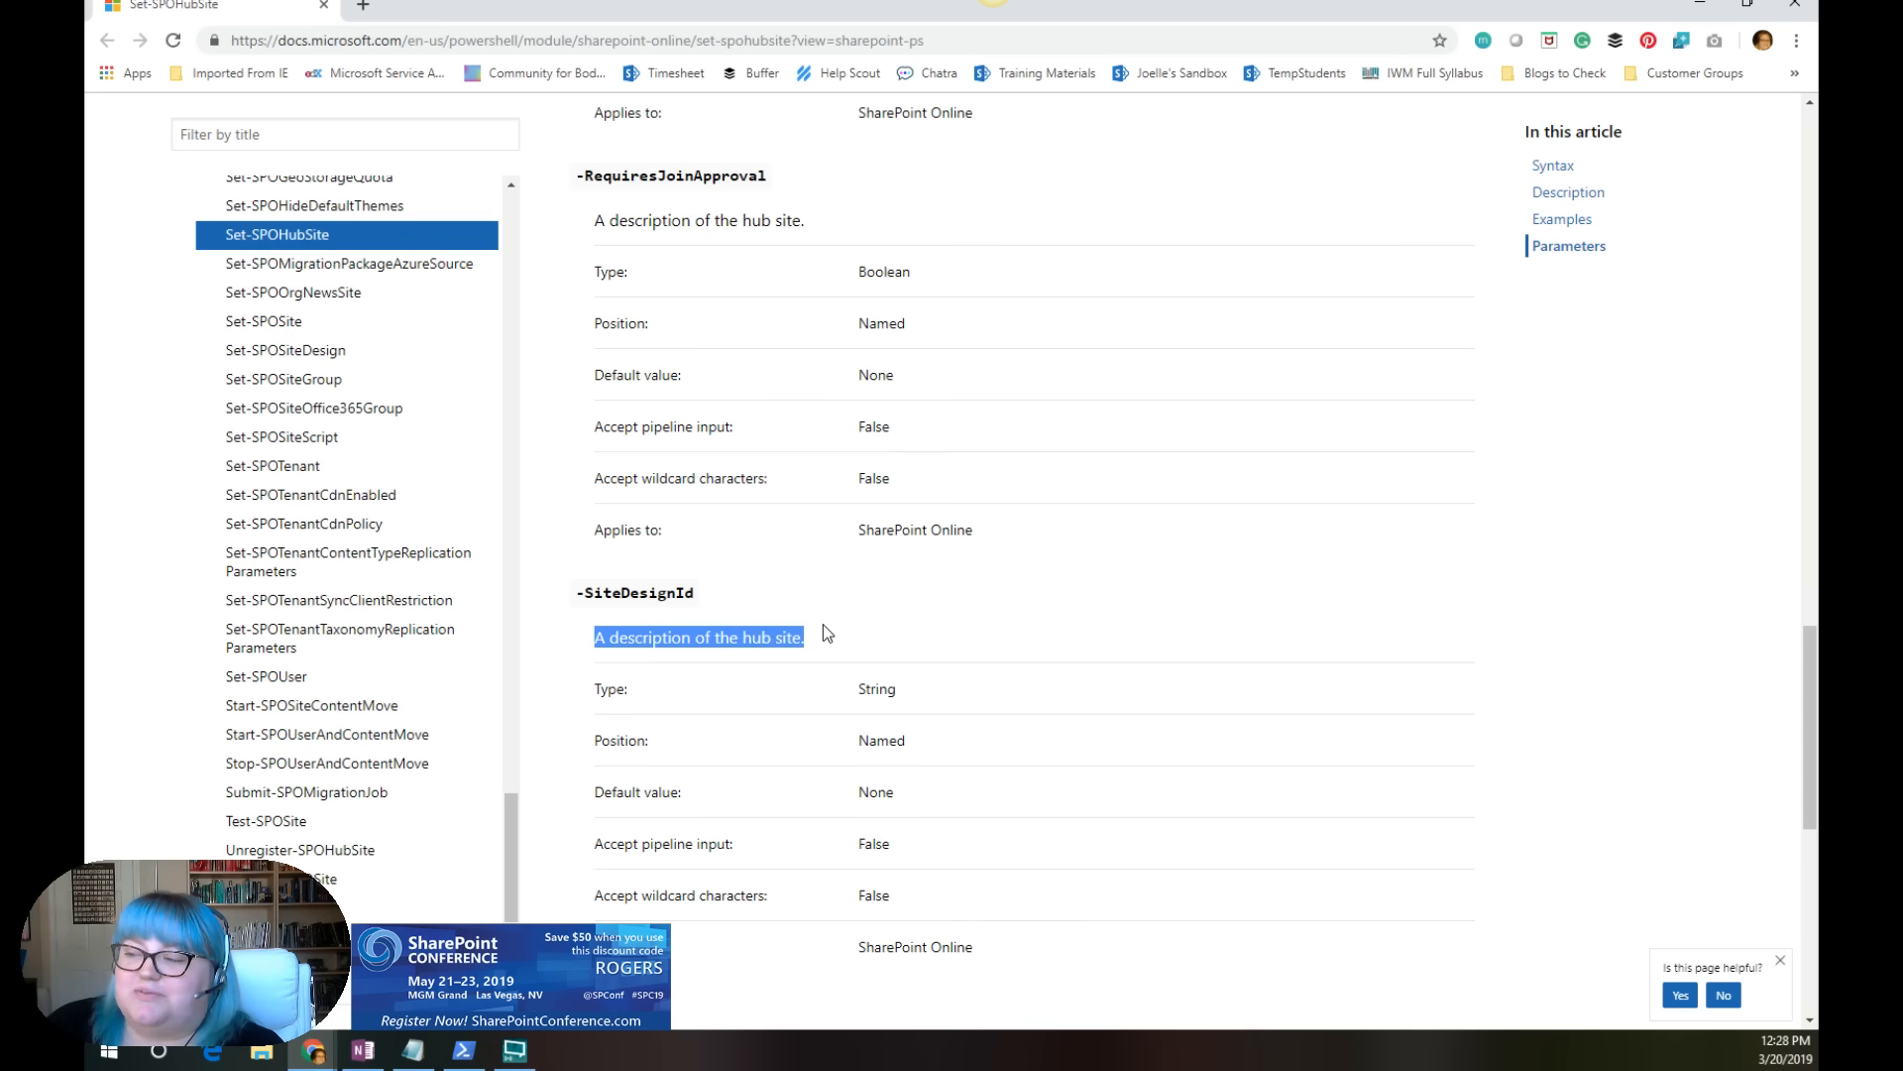
pyautogui.click(828, 622)
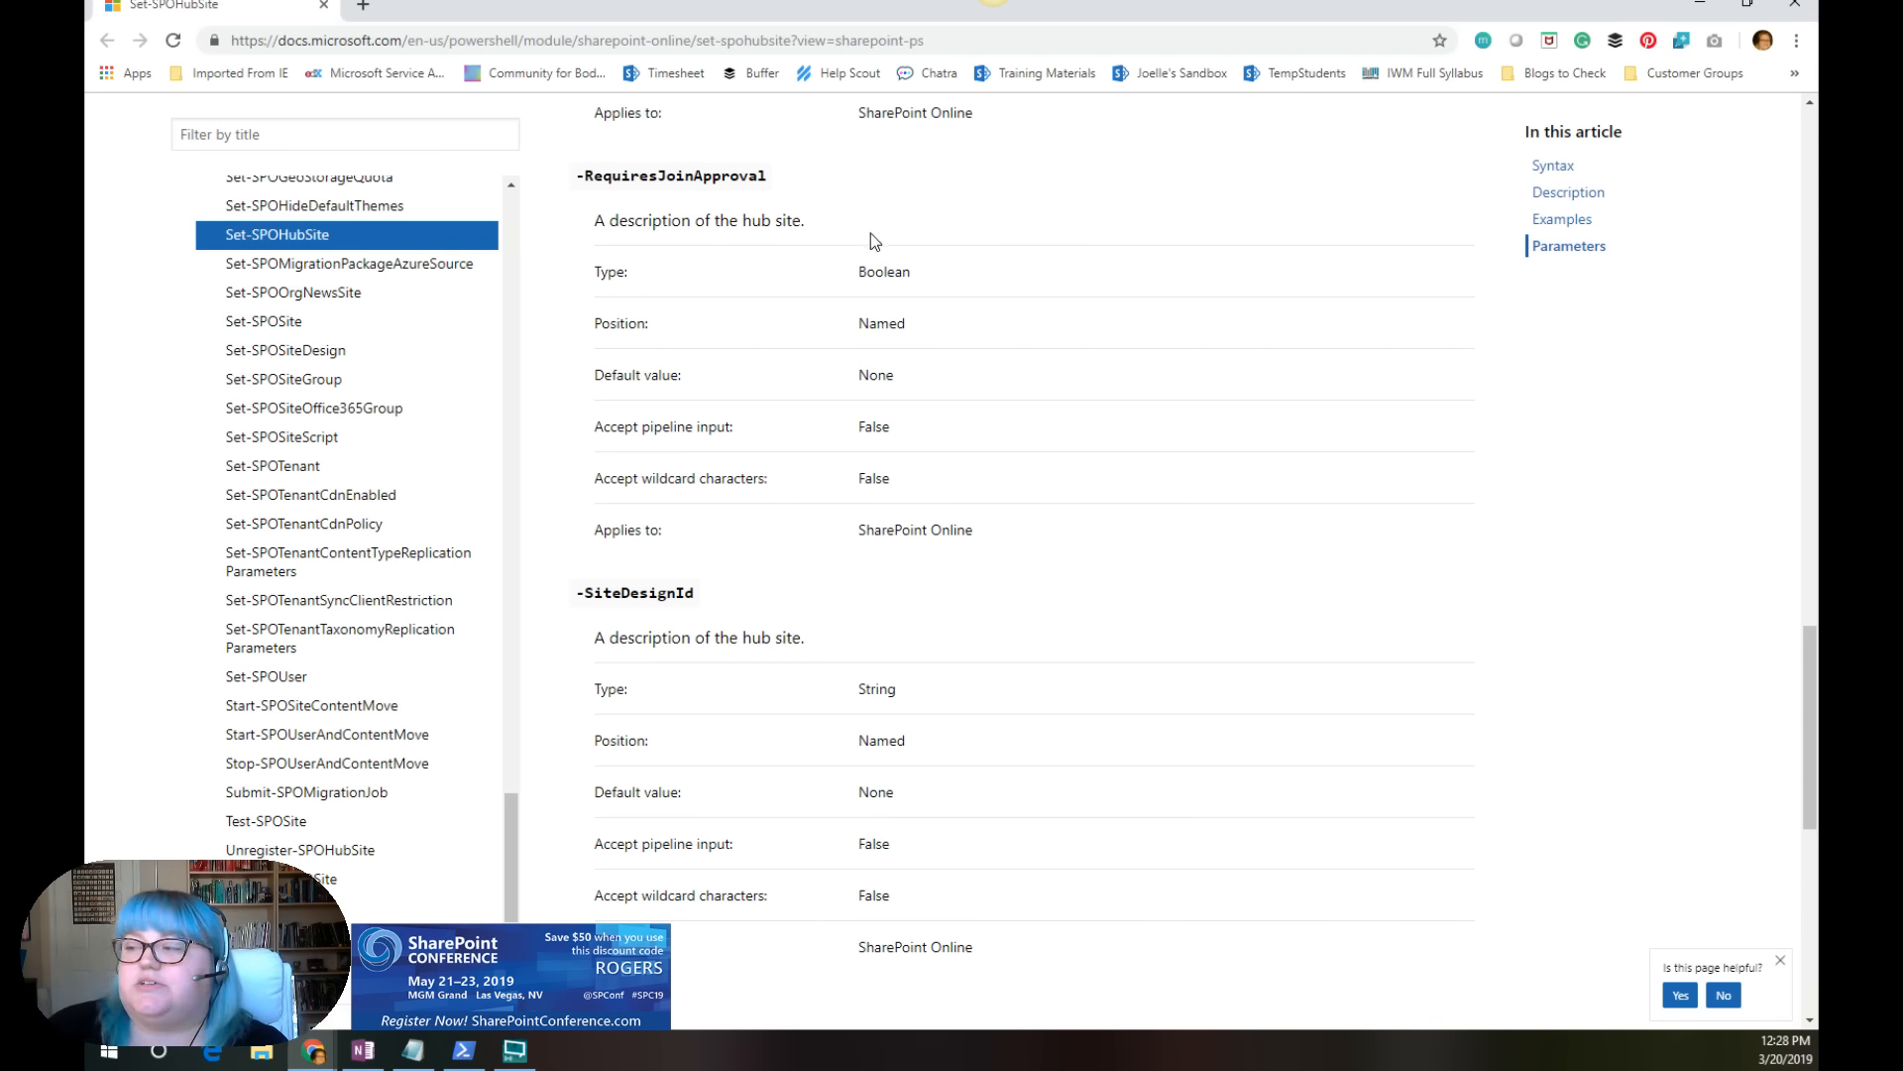
pyautogui.scroll(7, 842, 491)
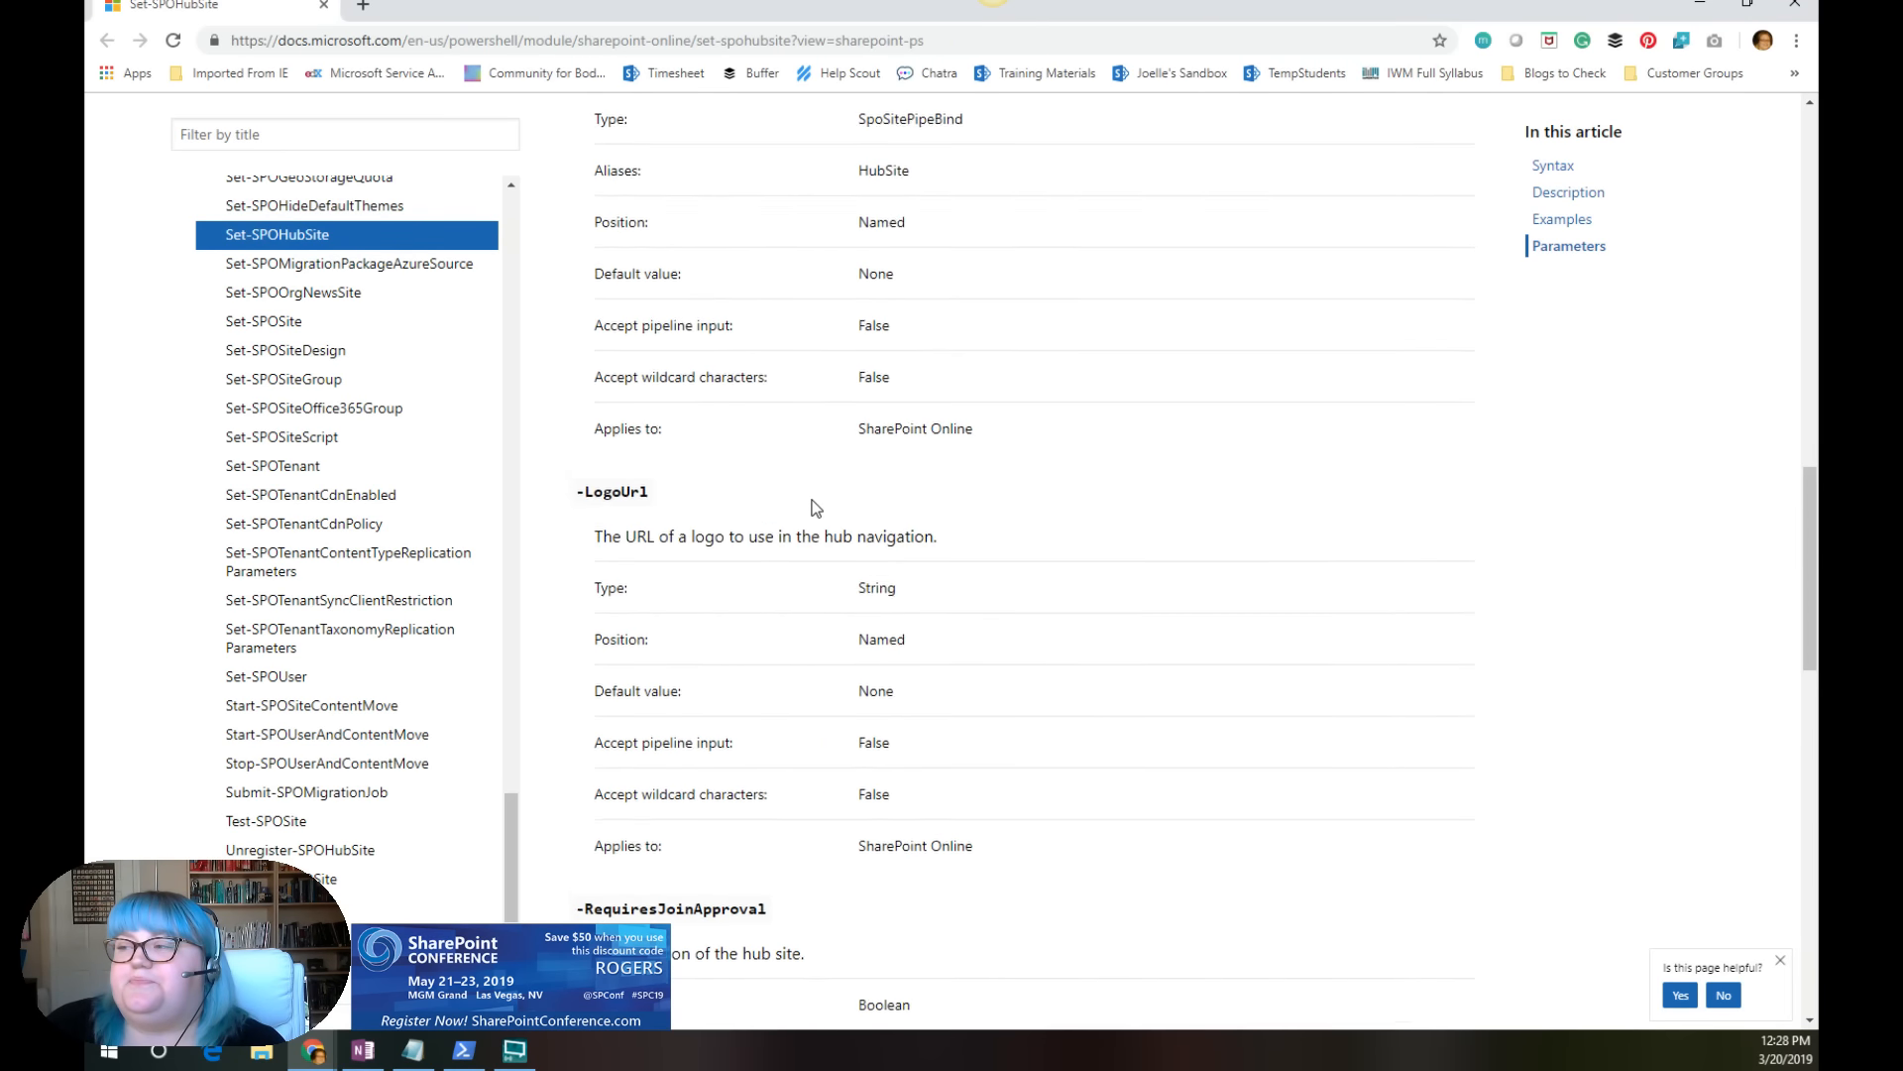
# Step: Review the Set-SPOHubSite example, compare the Description, RequiresJoinApproval and SiteDesignId parameter entries, and return to the cmdlet syntax
pyautogui.scroll(11, 815, 508)
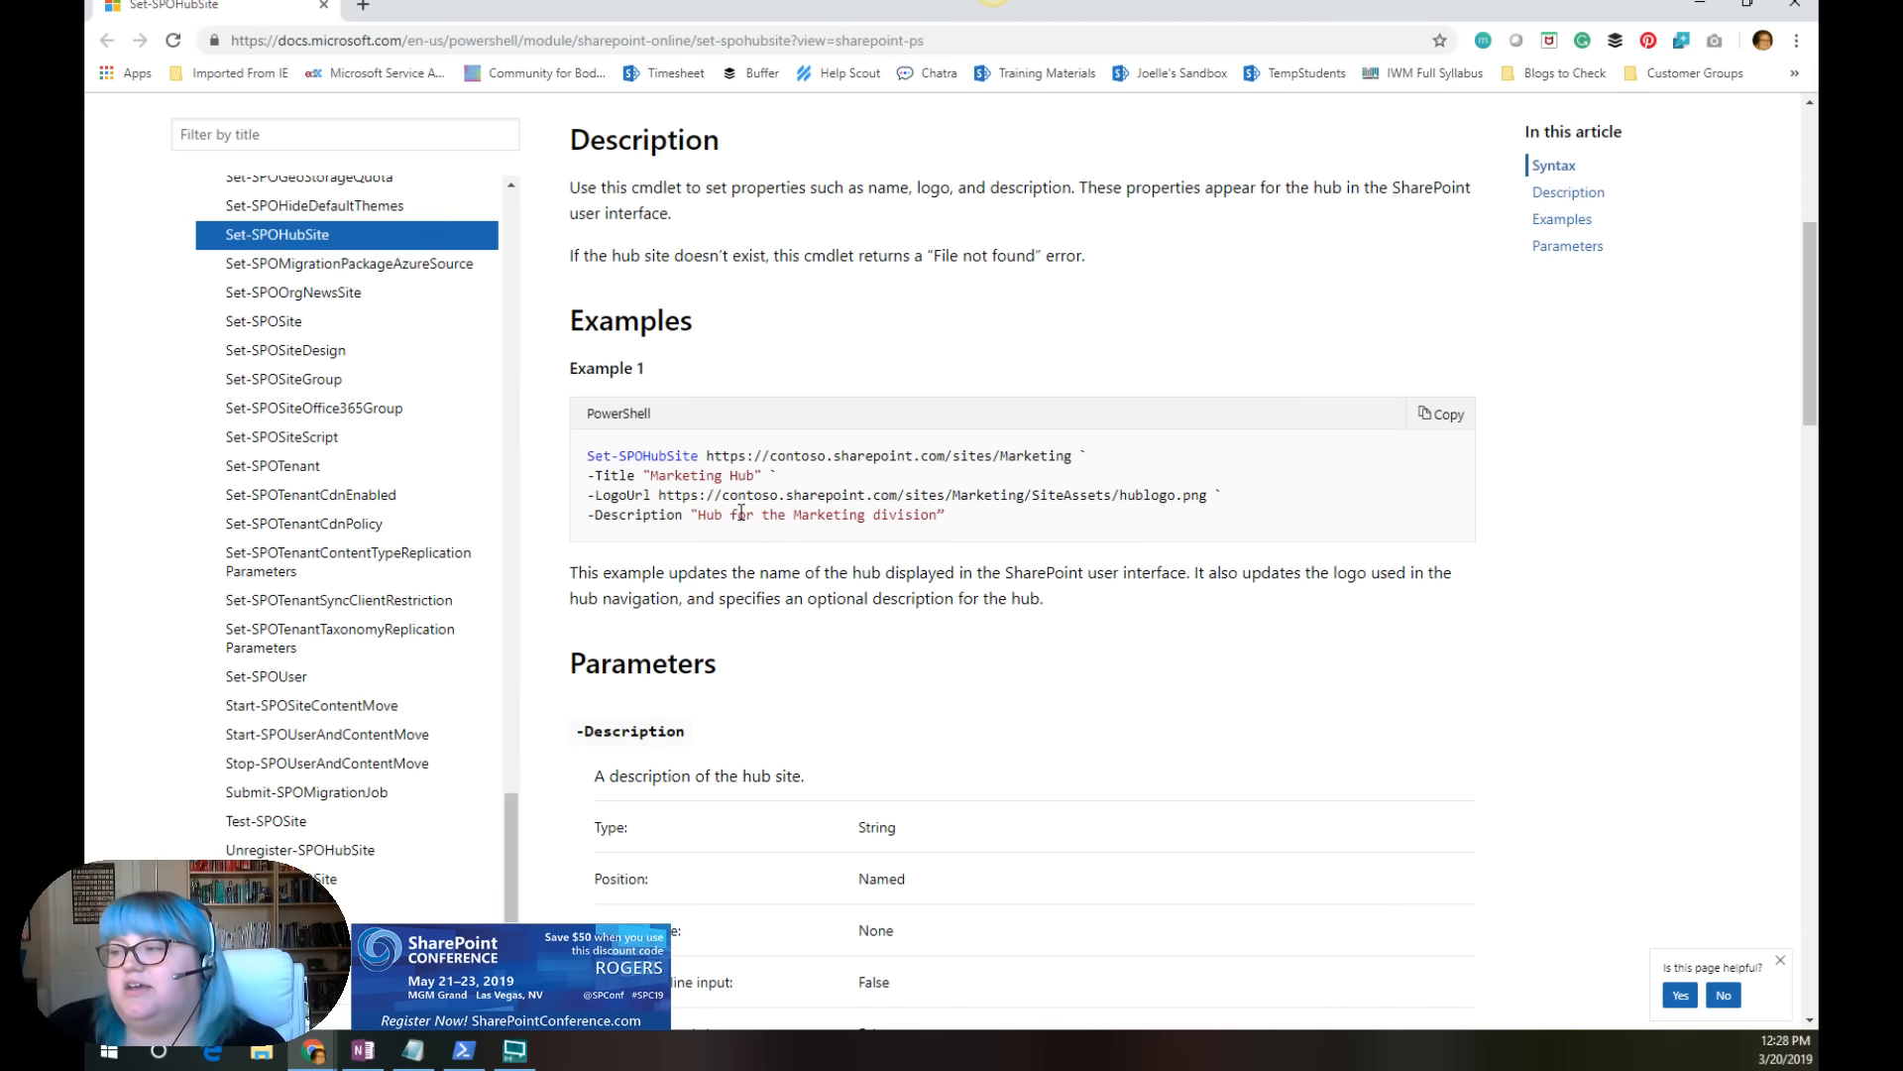
pyautogui.scroll(-14, 717, 583)
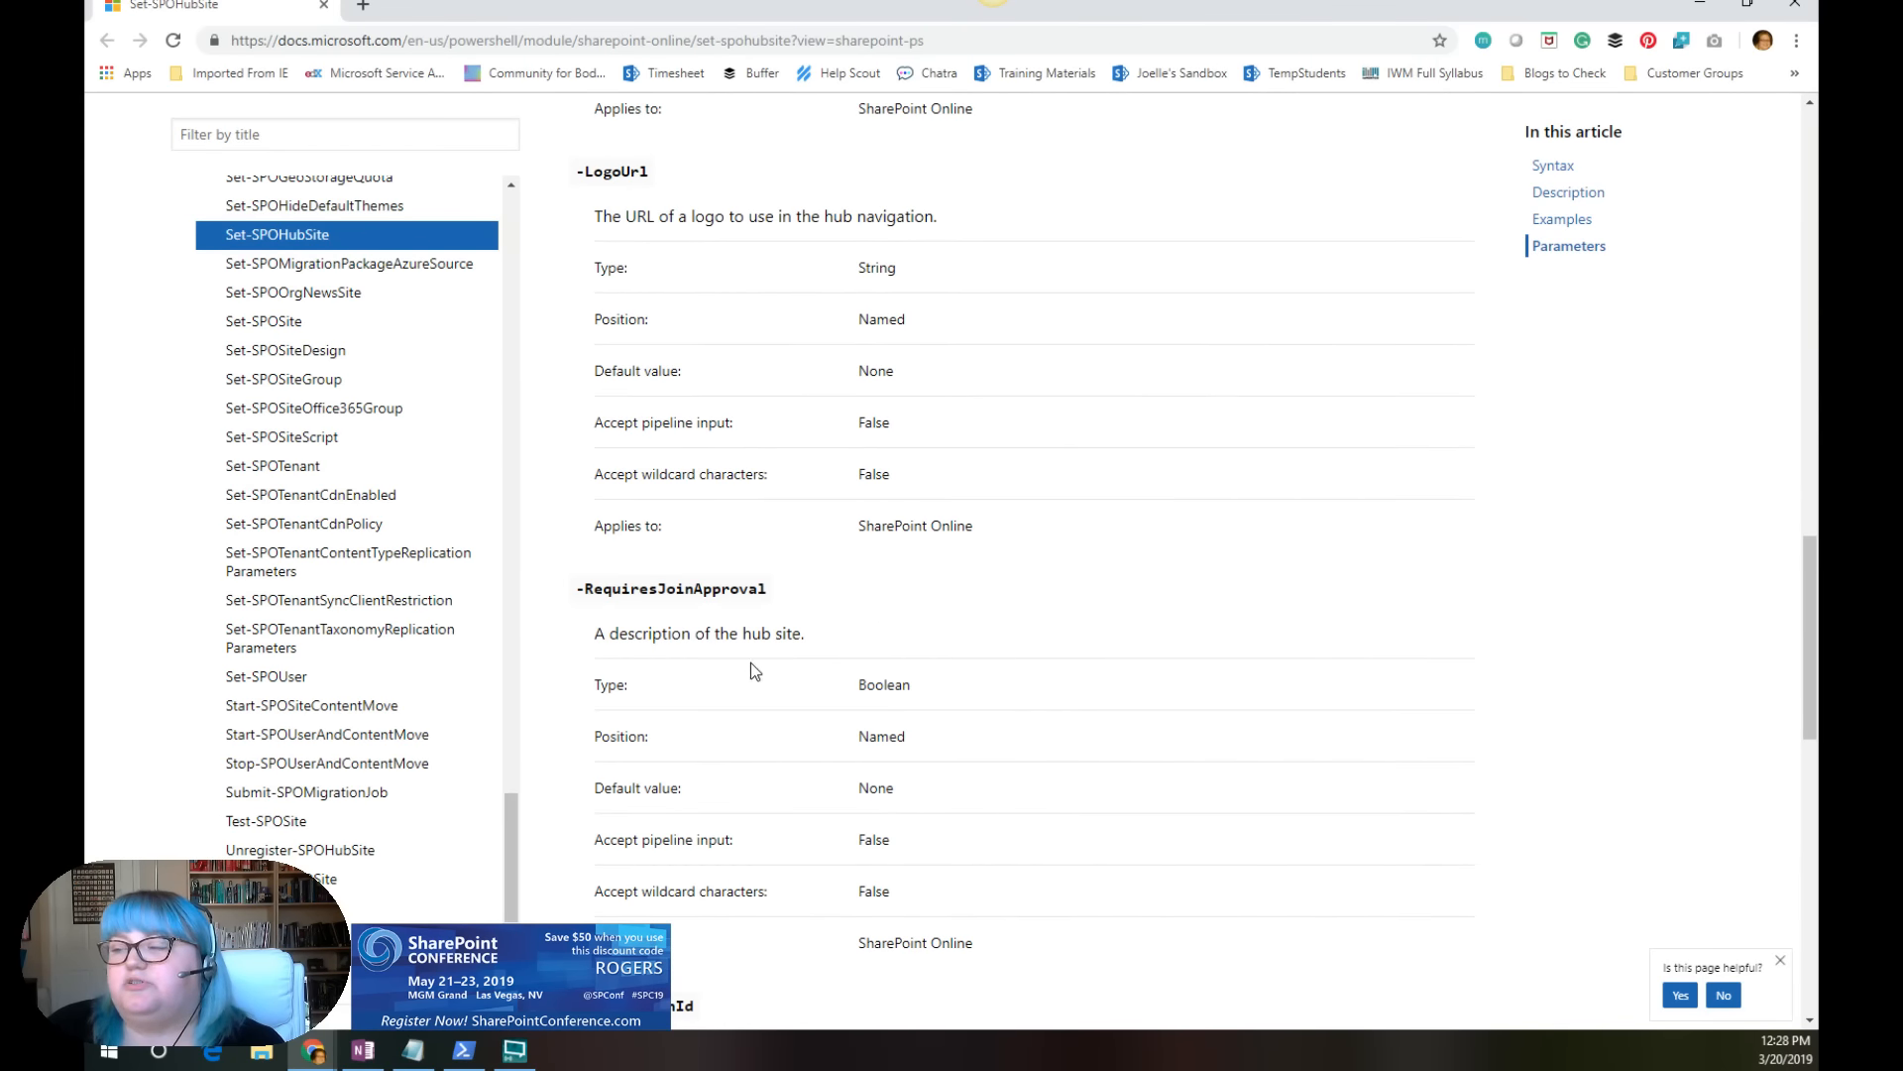
pyautogui.scroll(-4, 752, 663)
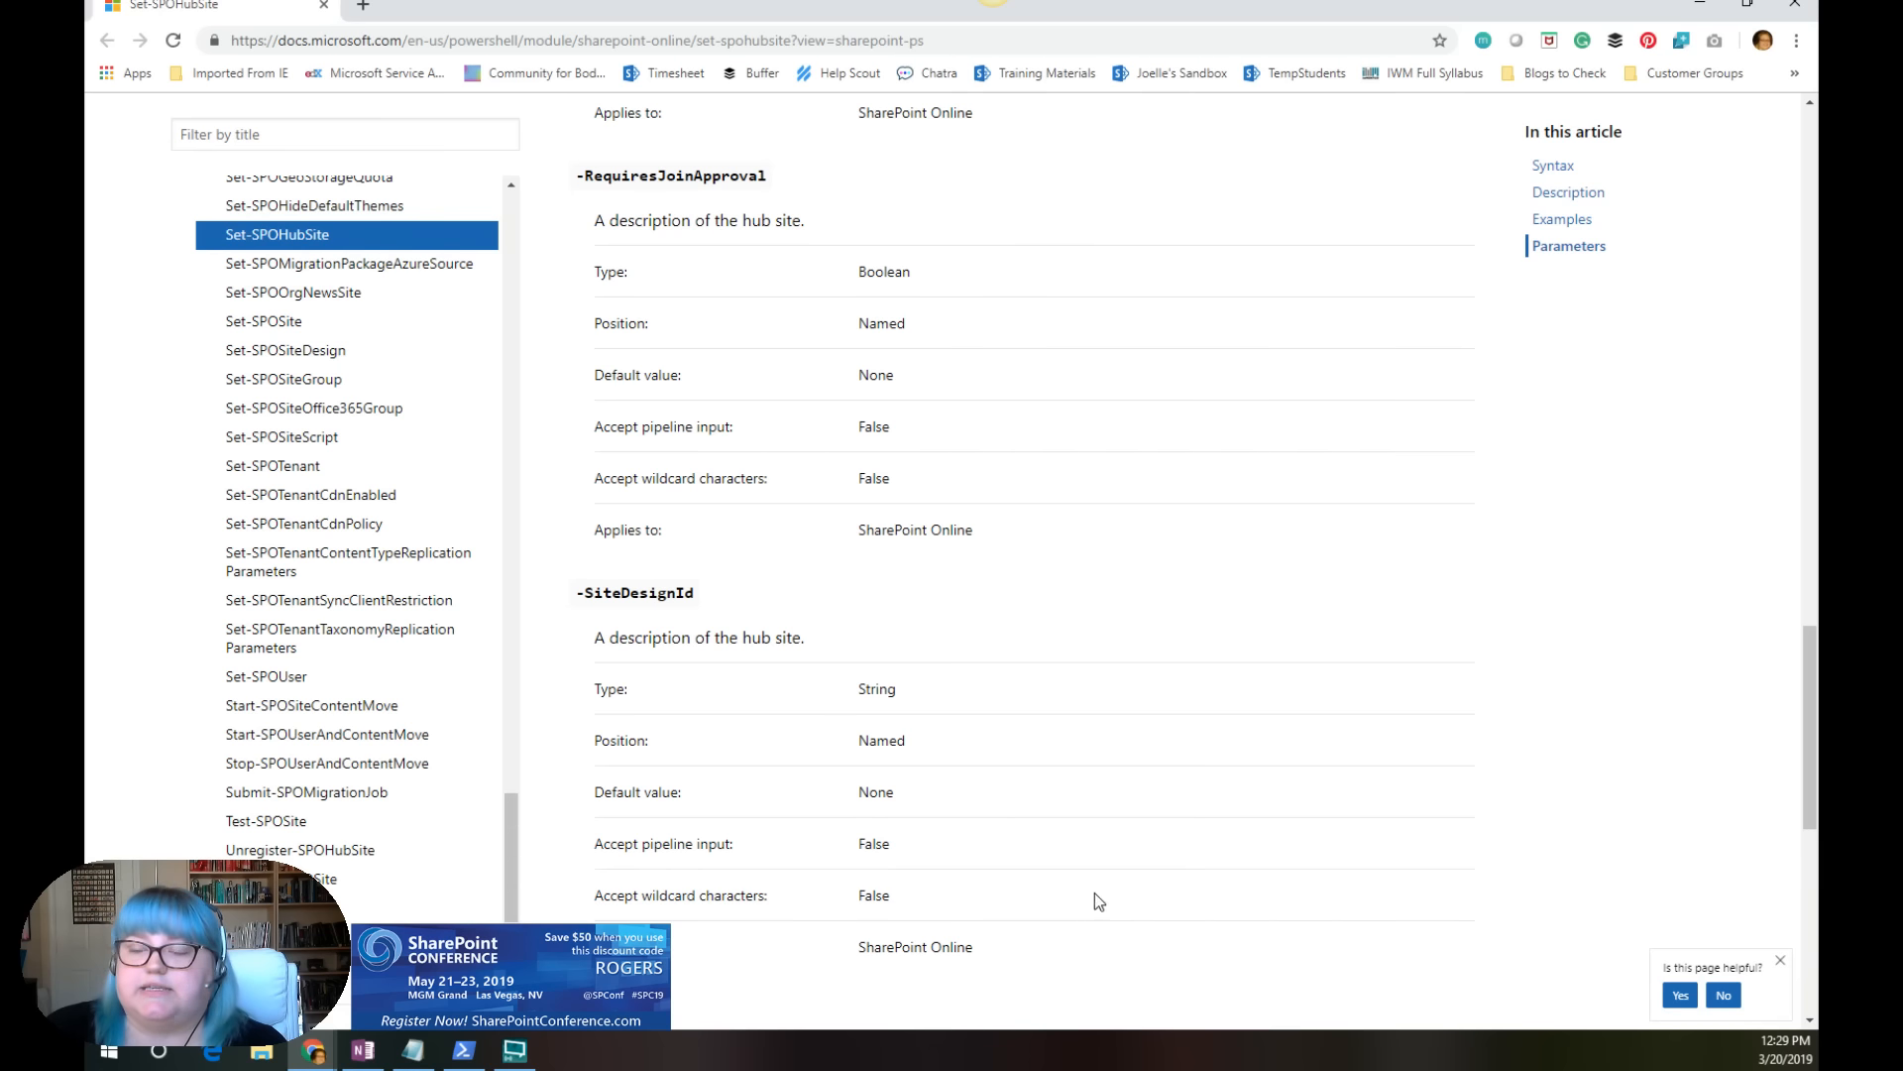
pyautogui.scroll(7, 718, 437)
pyautogui.scroll(5, 720, 445)
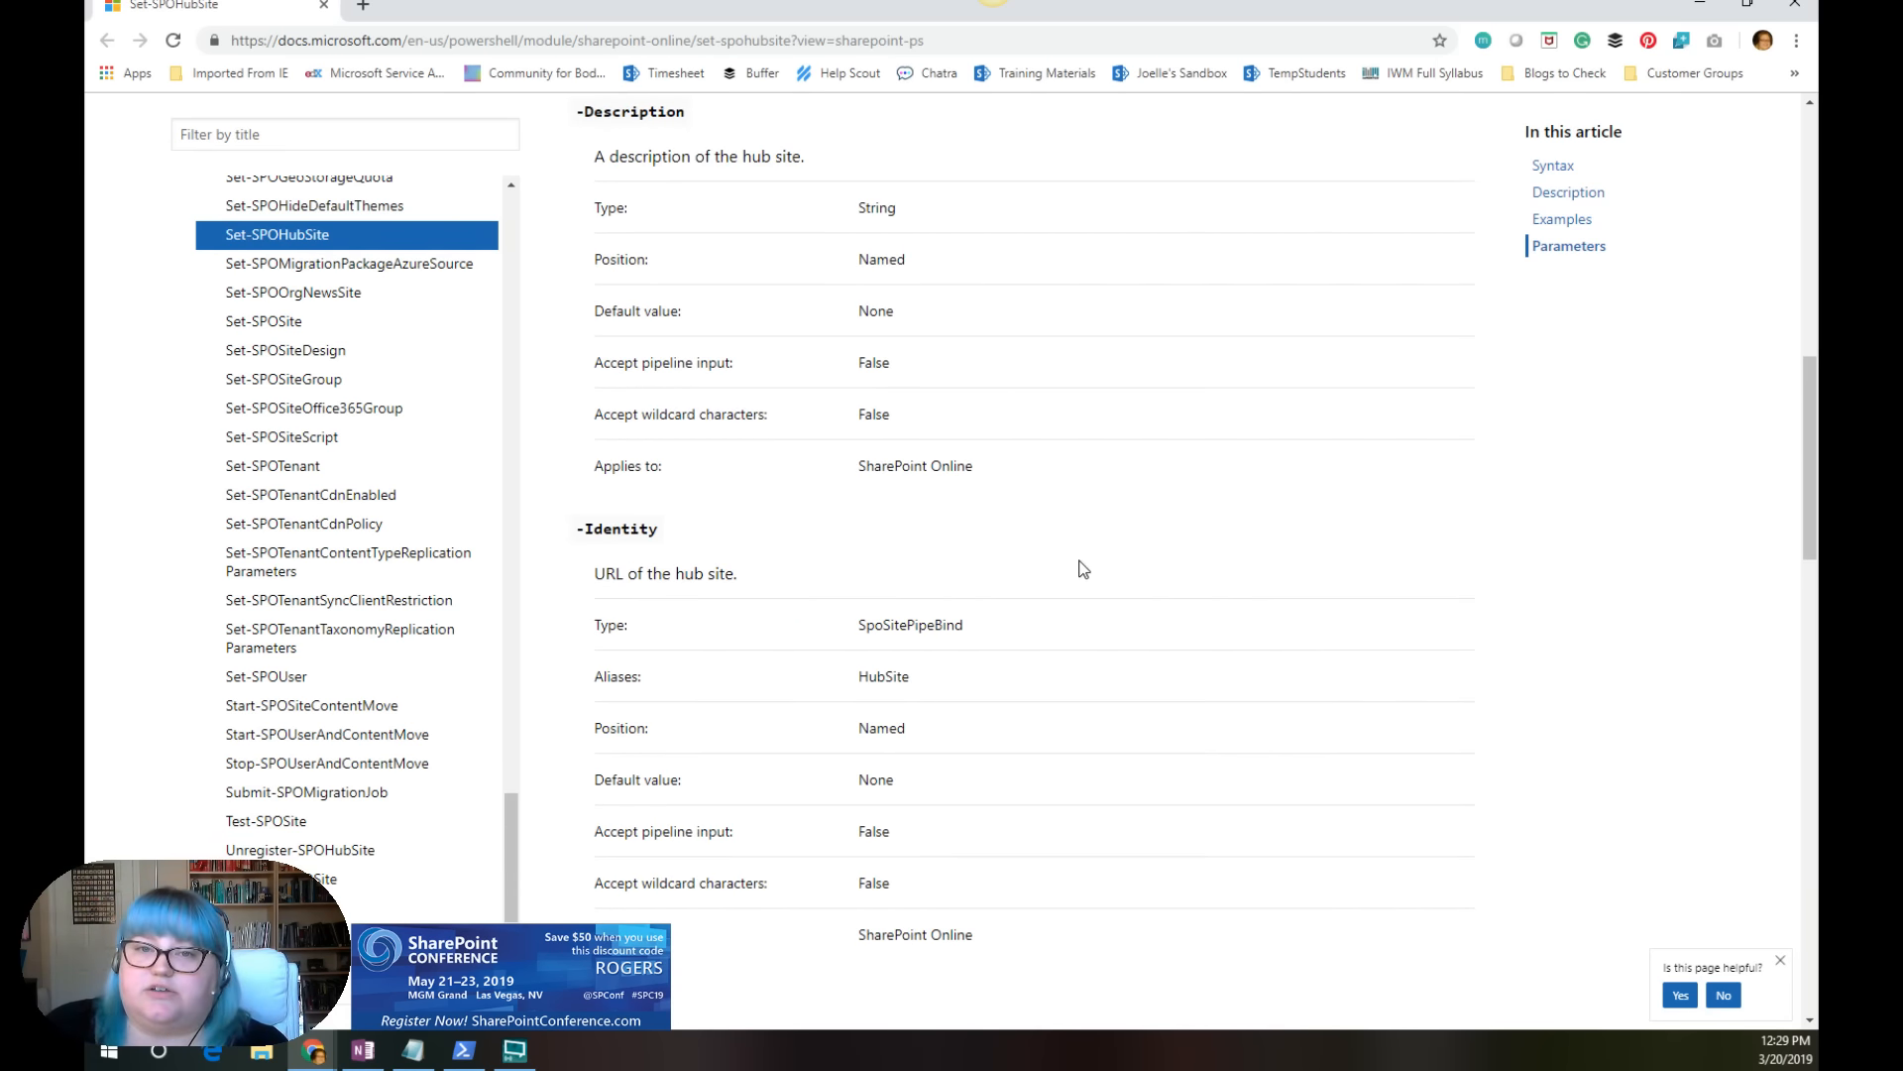
pyautogui.scroll(-9, 987, 542)
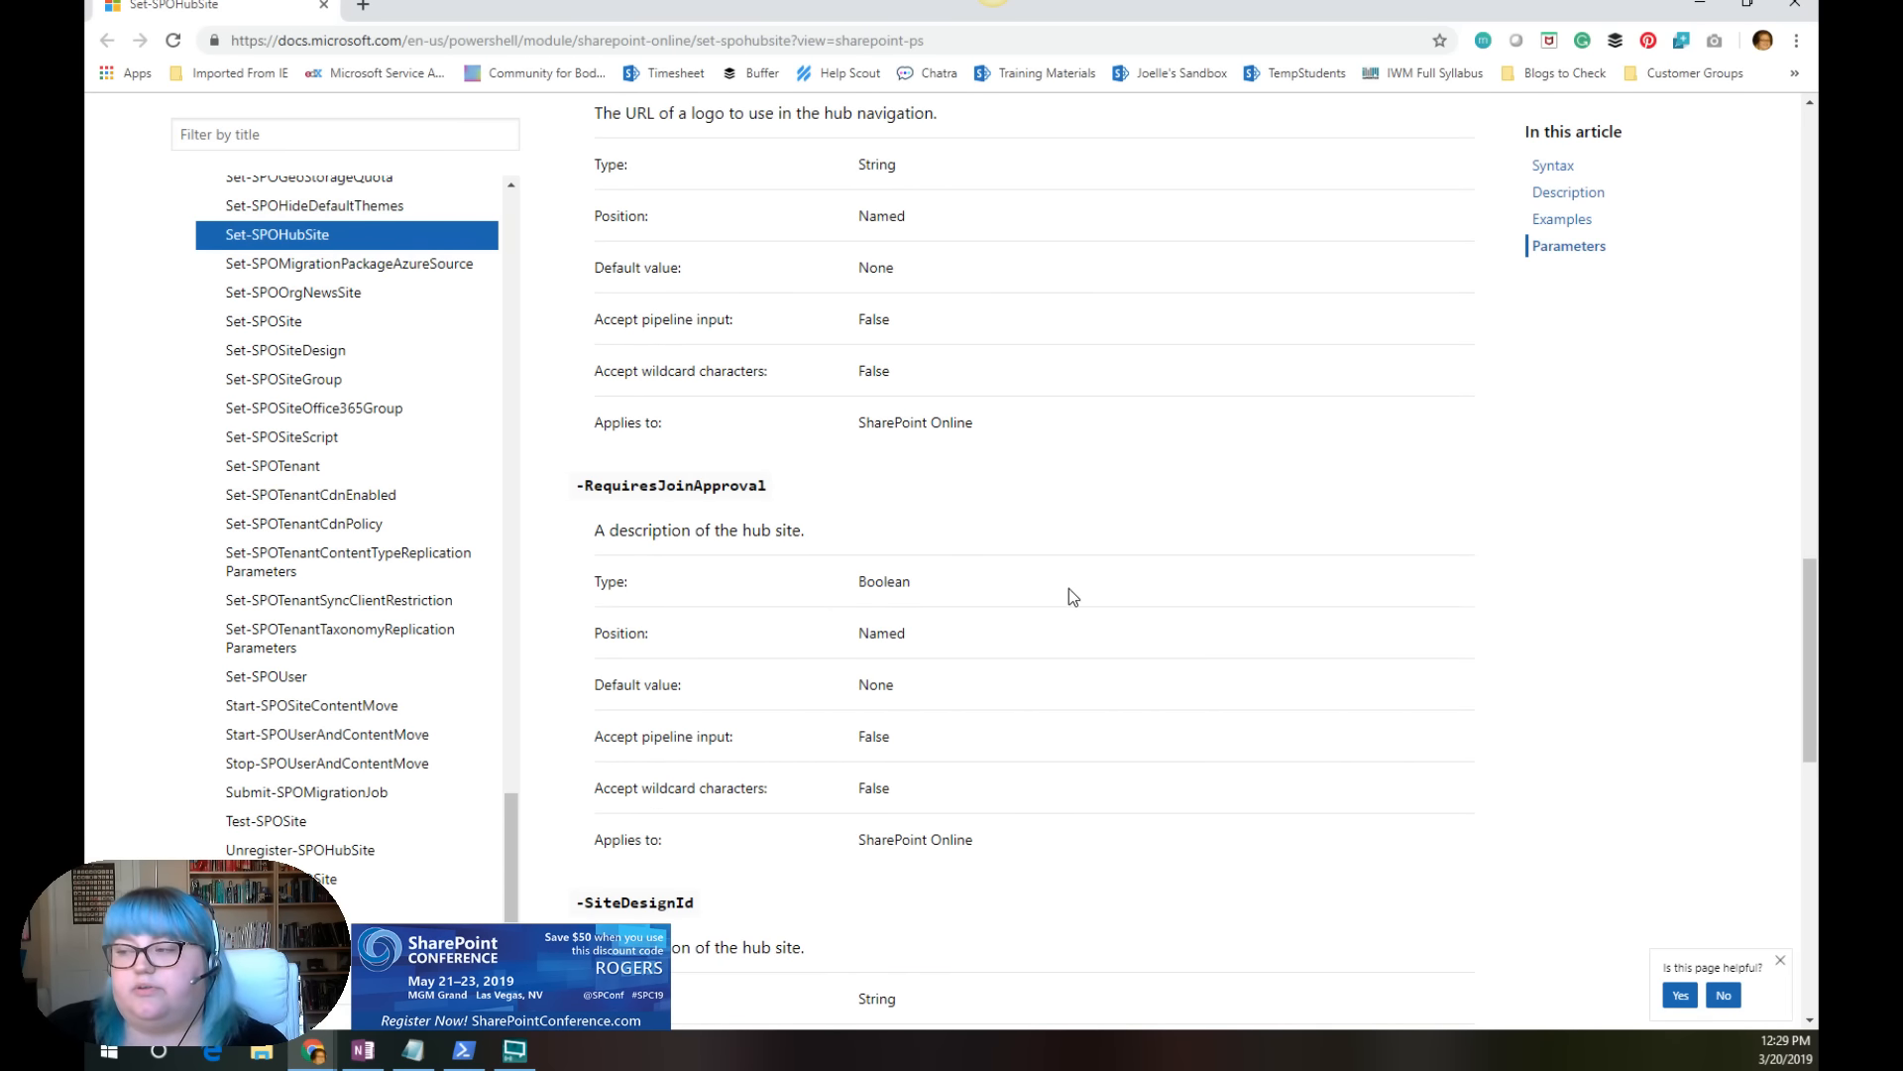
pyautogui.scroll(13, 1069, 585)
pyautogui.scroll(6, 1128, 575)
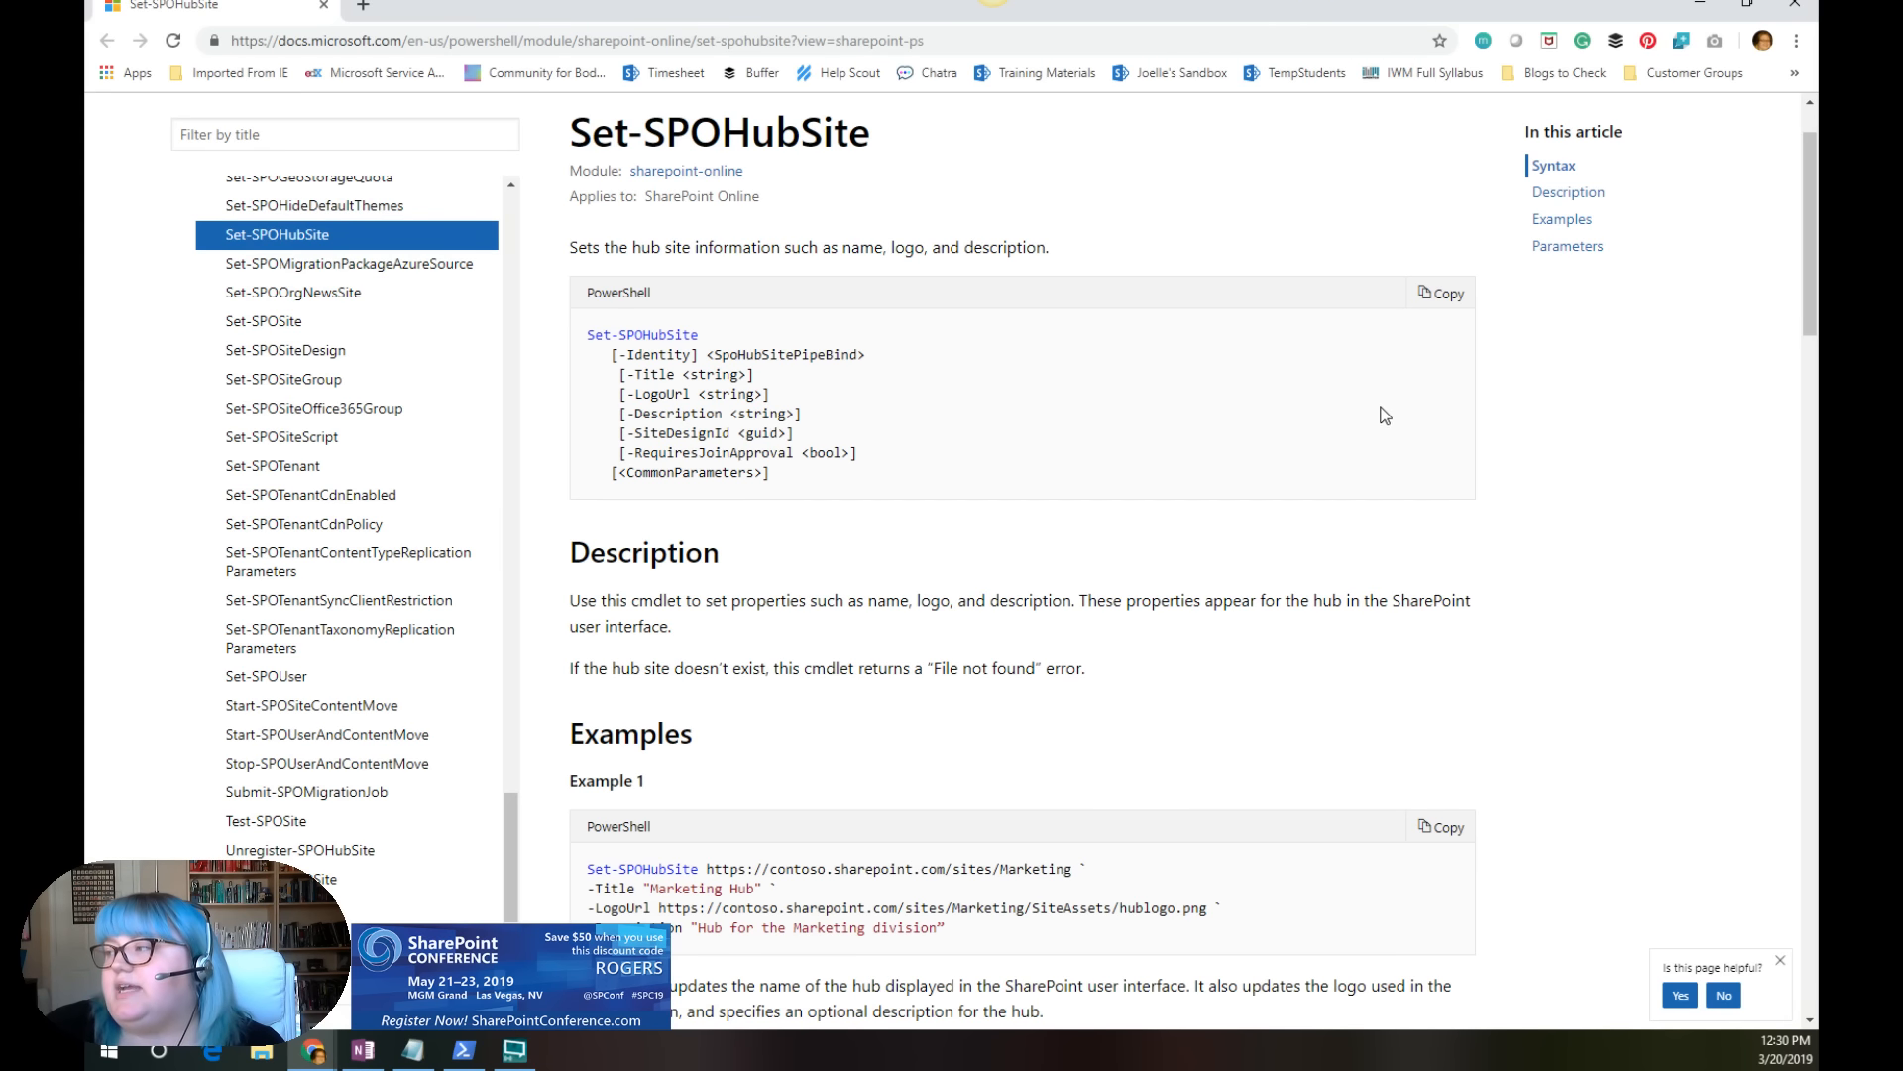
# Step: Switch from the documentation to the Finance site in the other browser window and open its Join This Hub page
pyautogui.click(1691, 6)
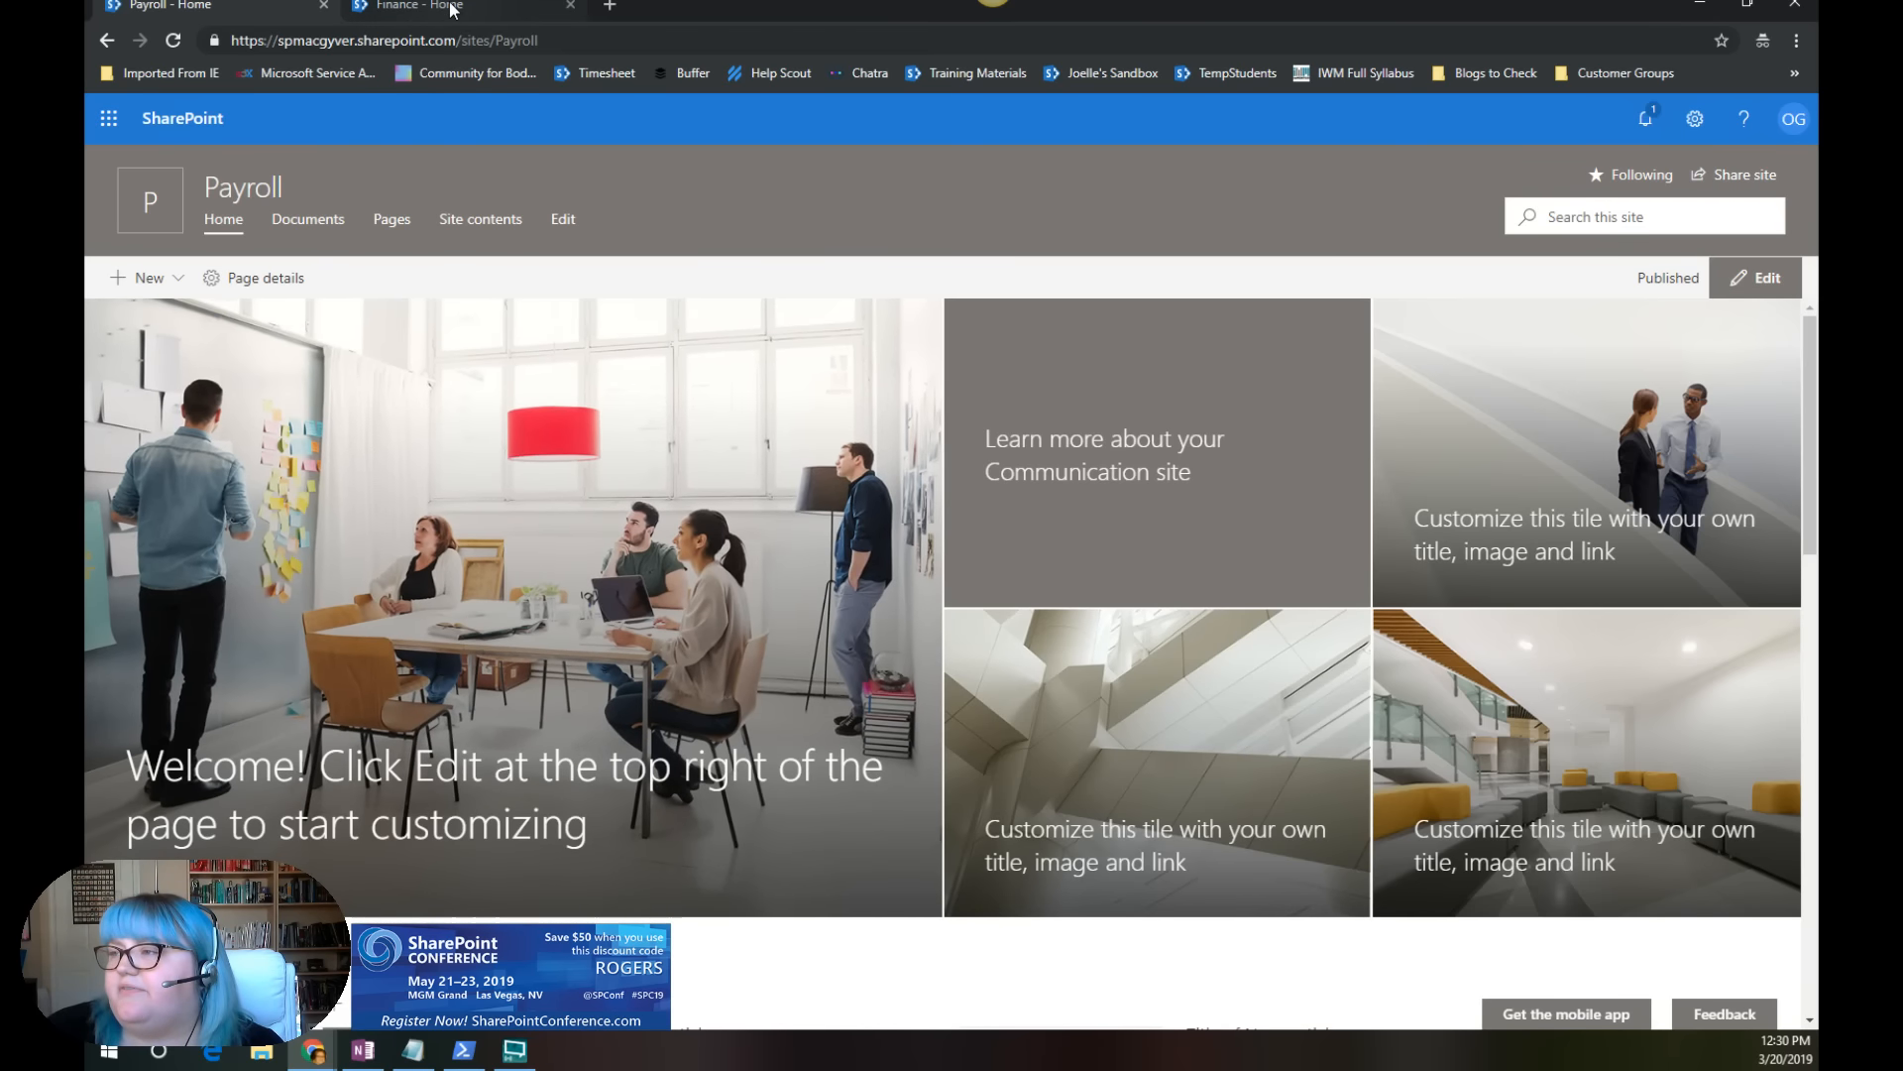
pyautogui.click(483, 8)
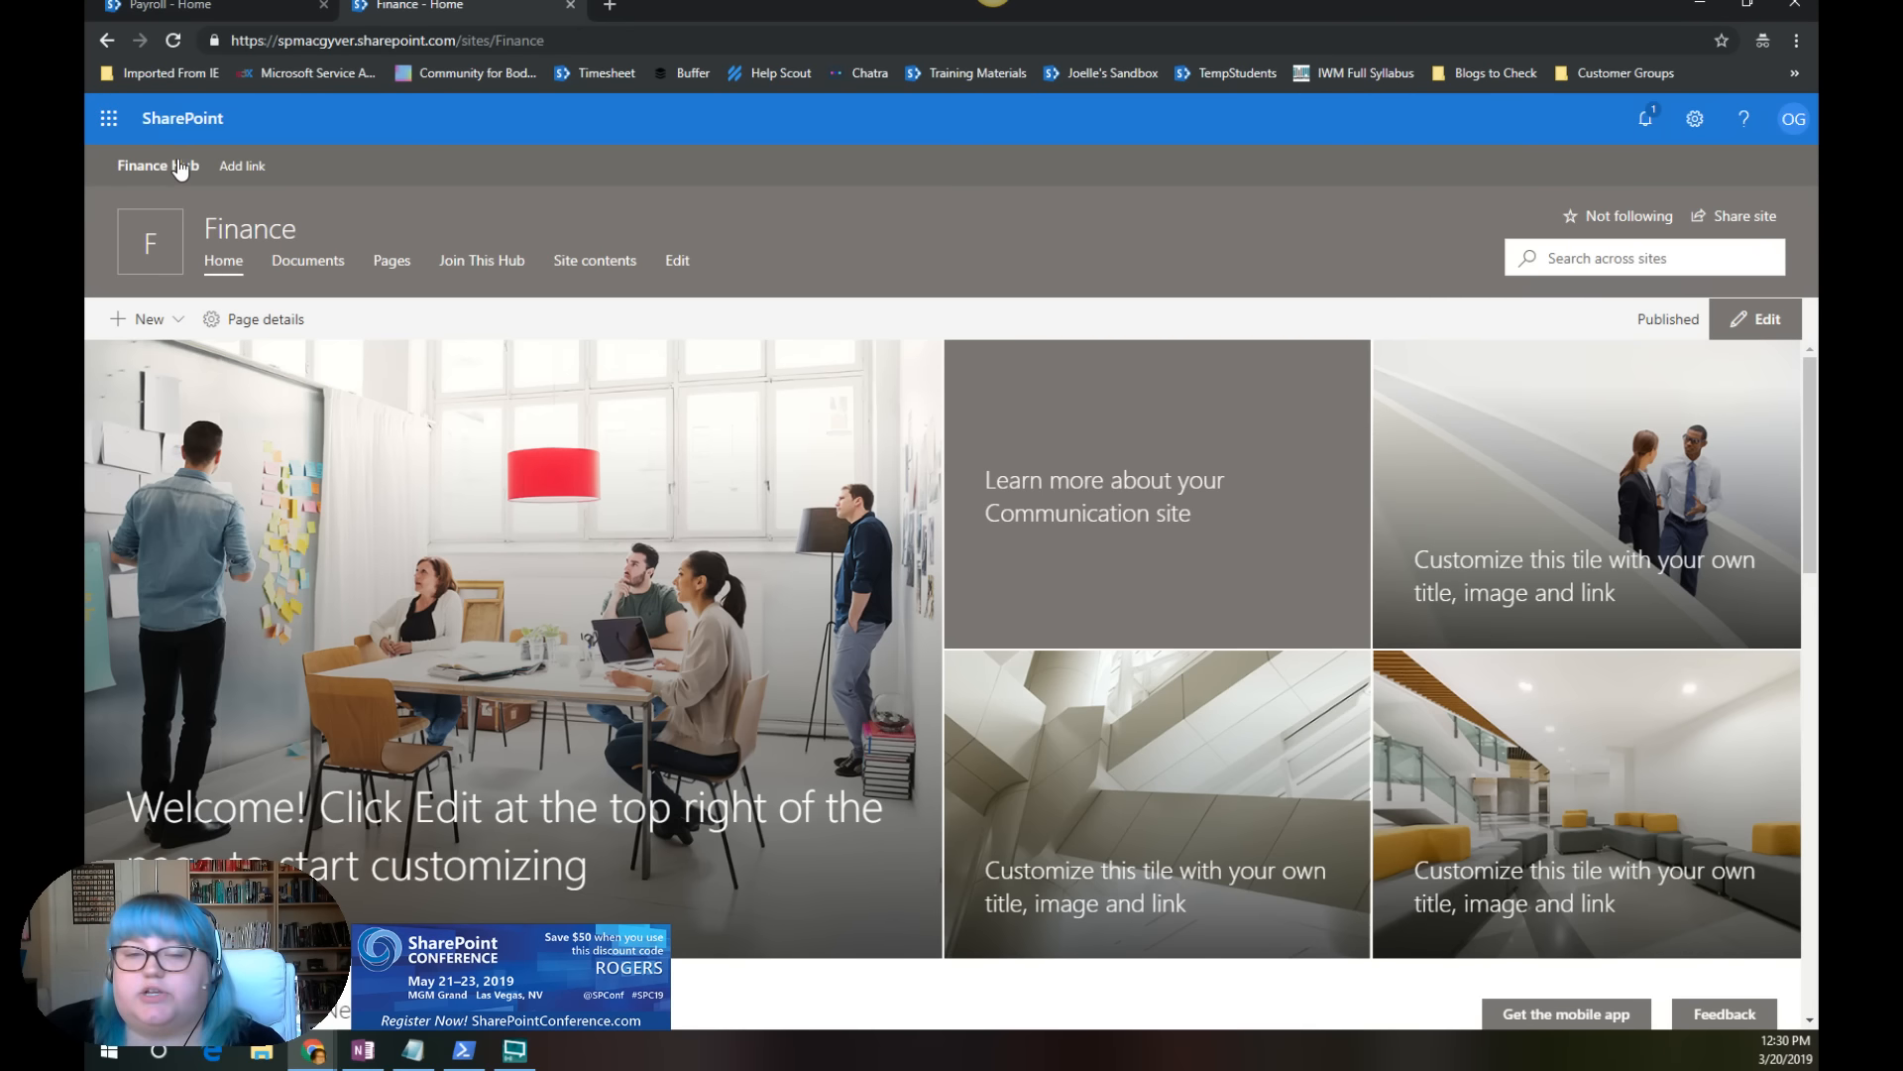
pyautogui.click(485, 263)
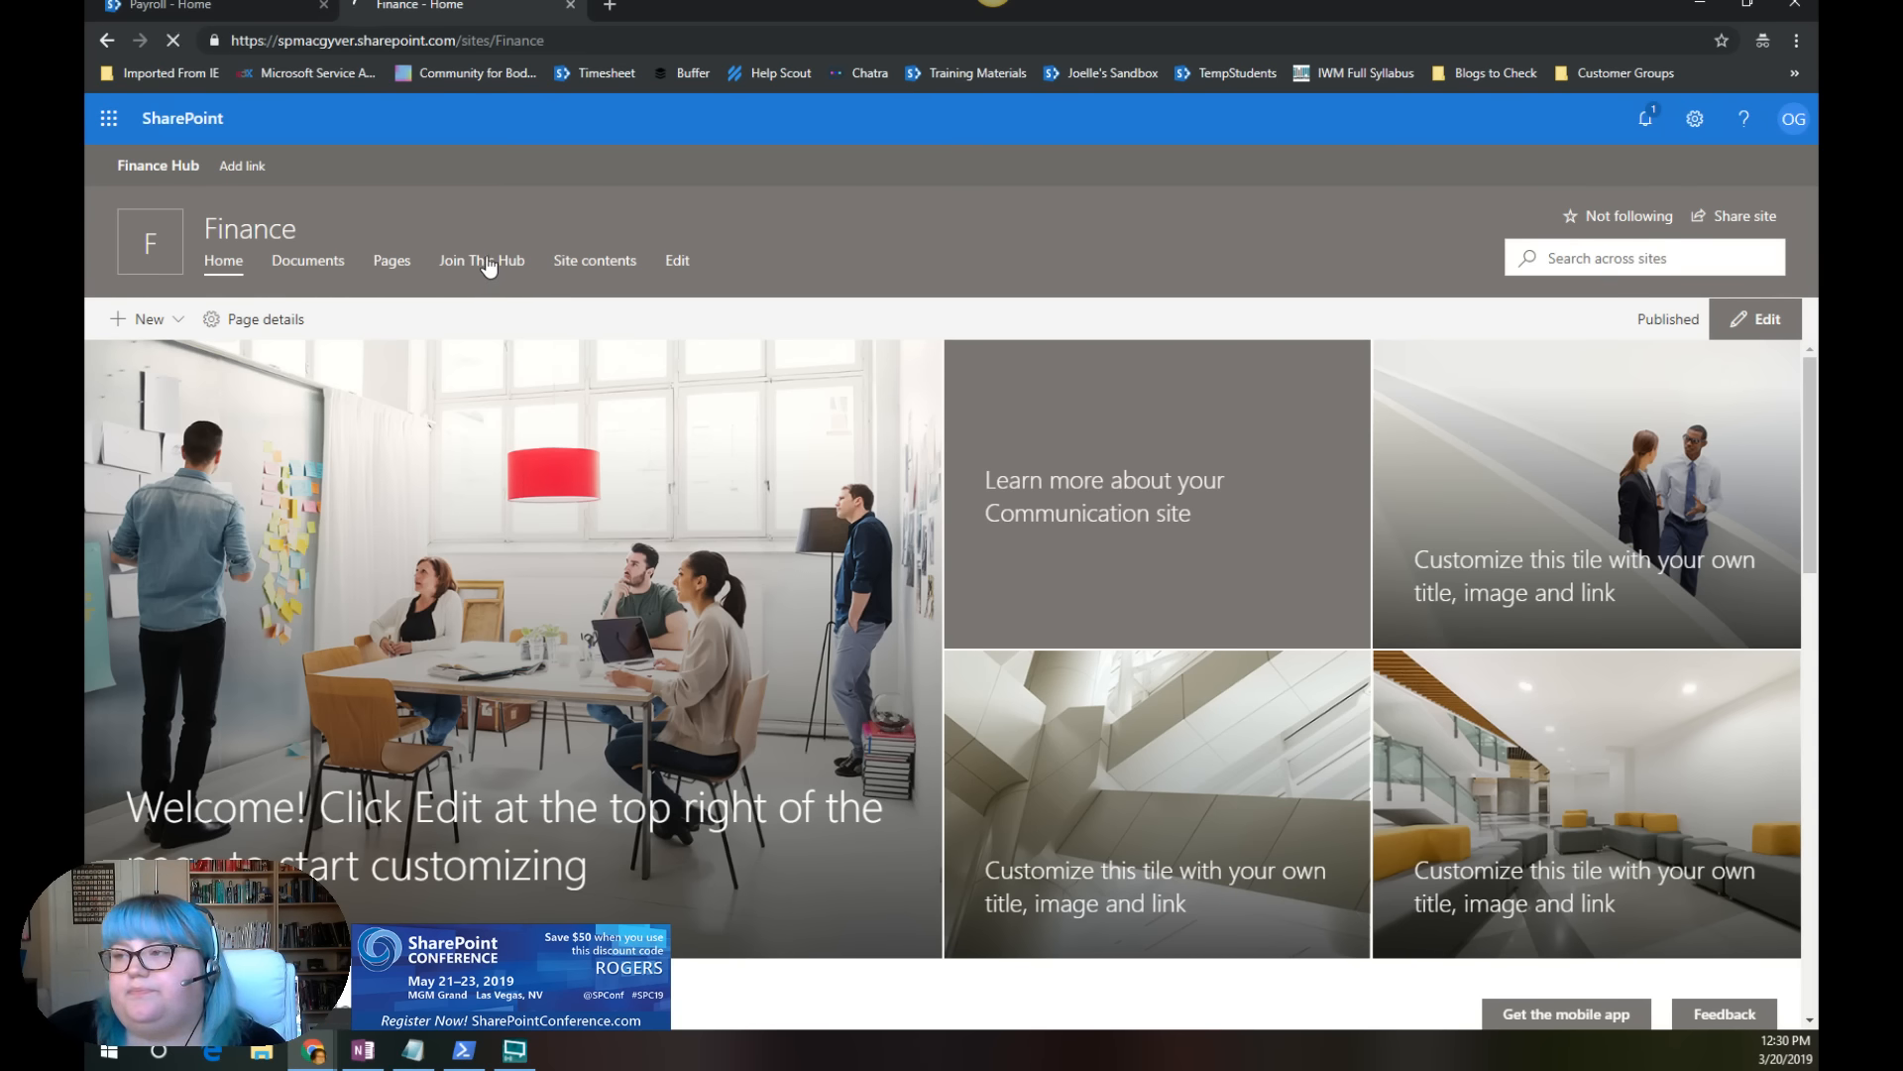
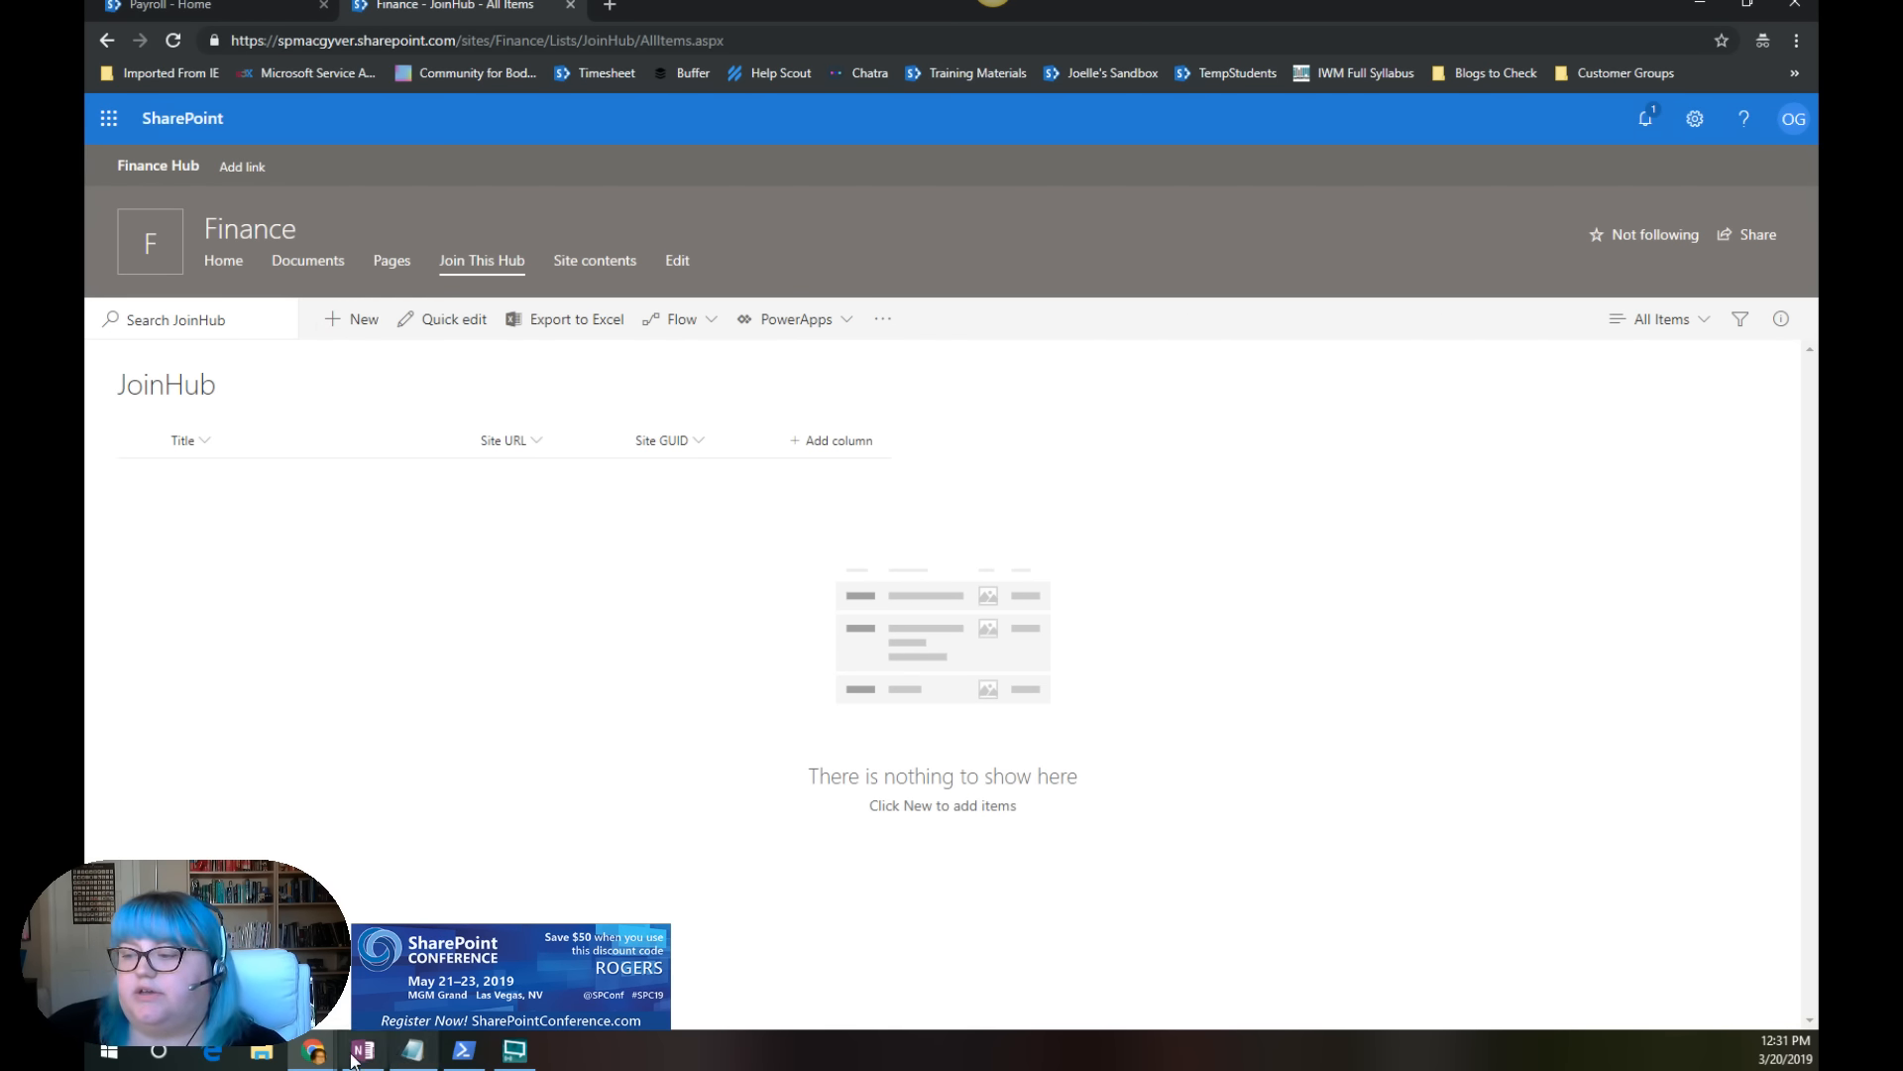
# Step: Switch to the Microsoft Flow window, open the Hub Approval flow for editing and expand its When an item is created trigger
pyautogui.click(314, 1054)
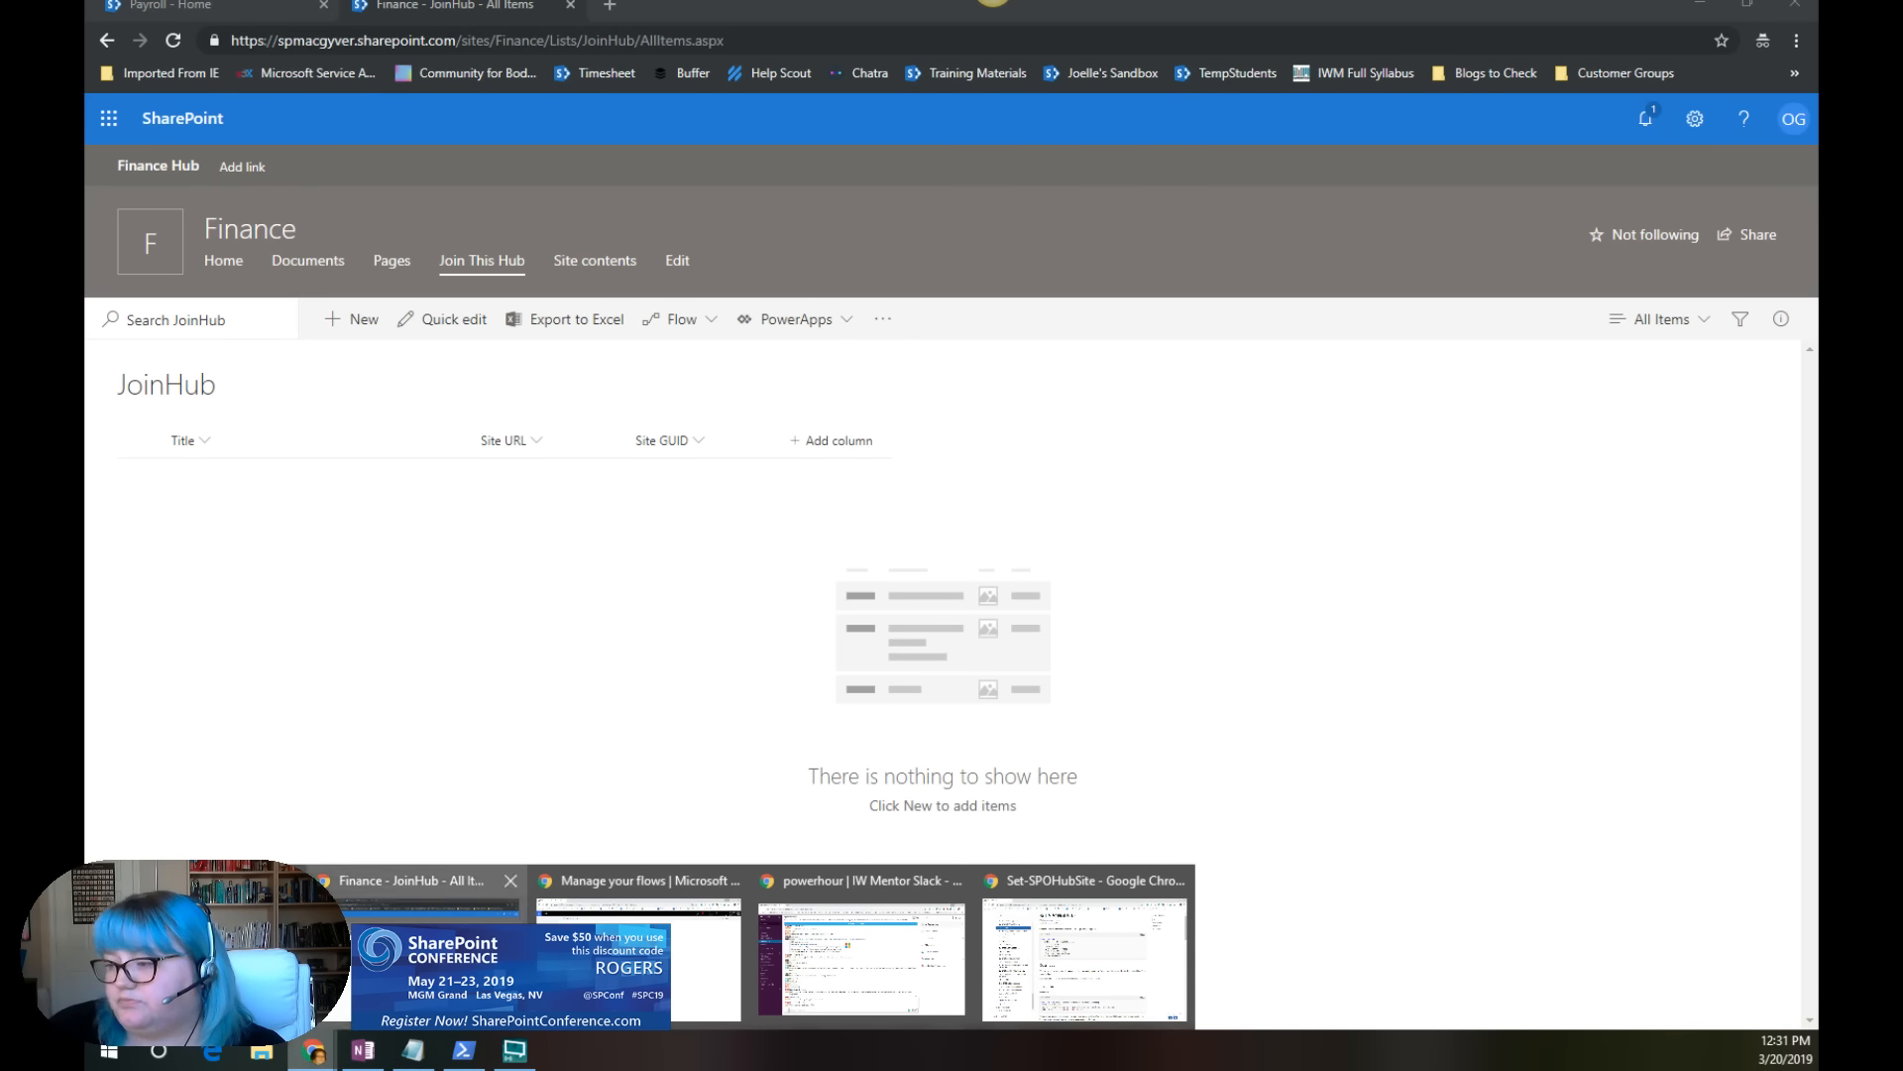
pyautogui.click(638, 957)
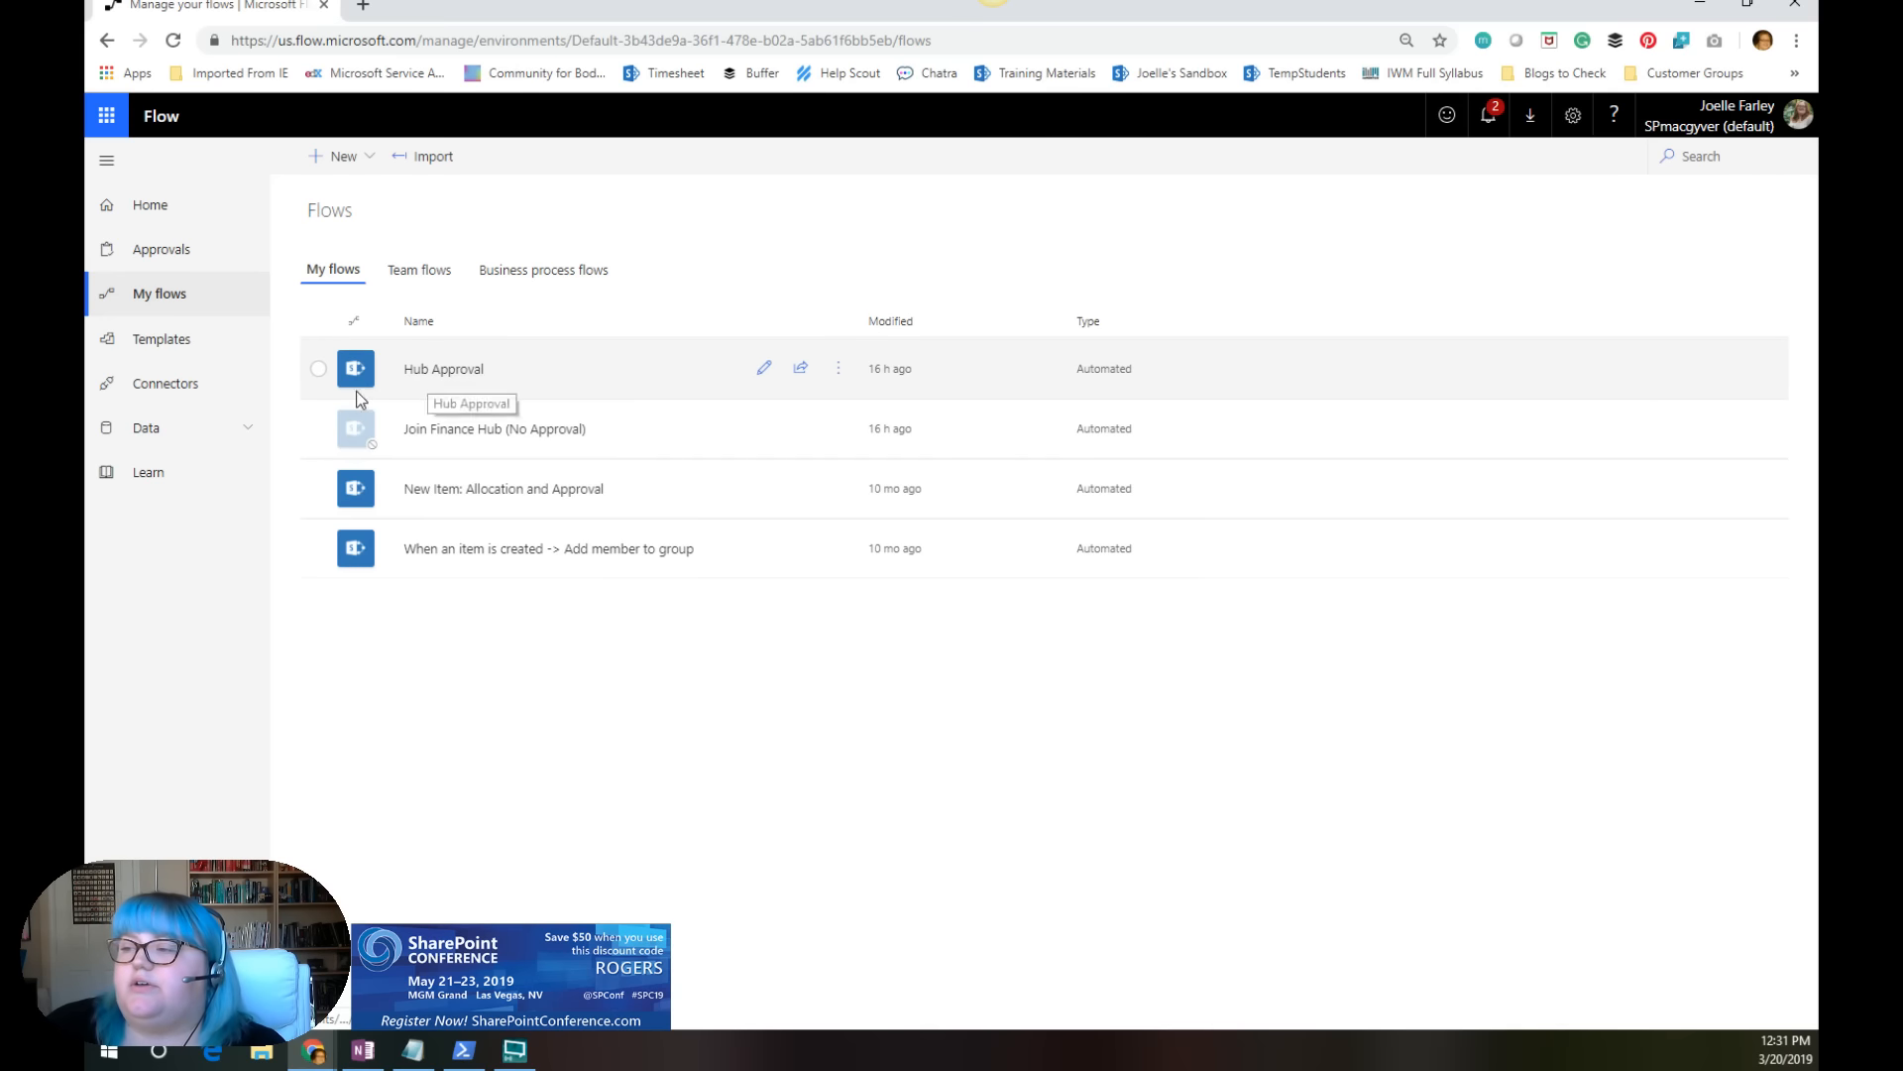
pyautogui.click(763, 368)
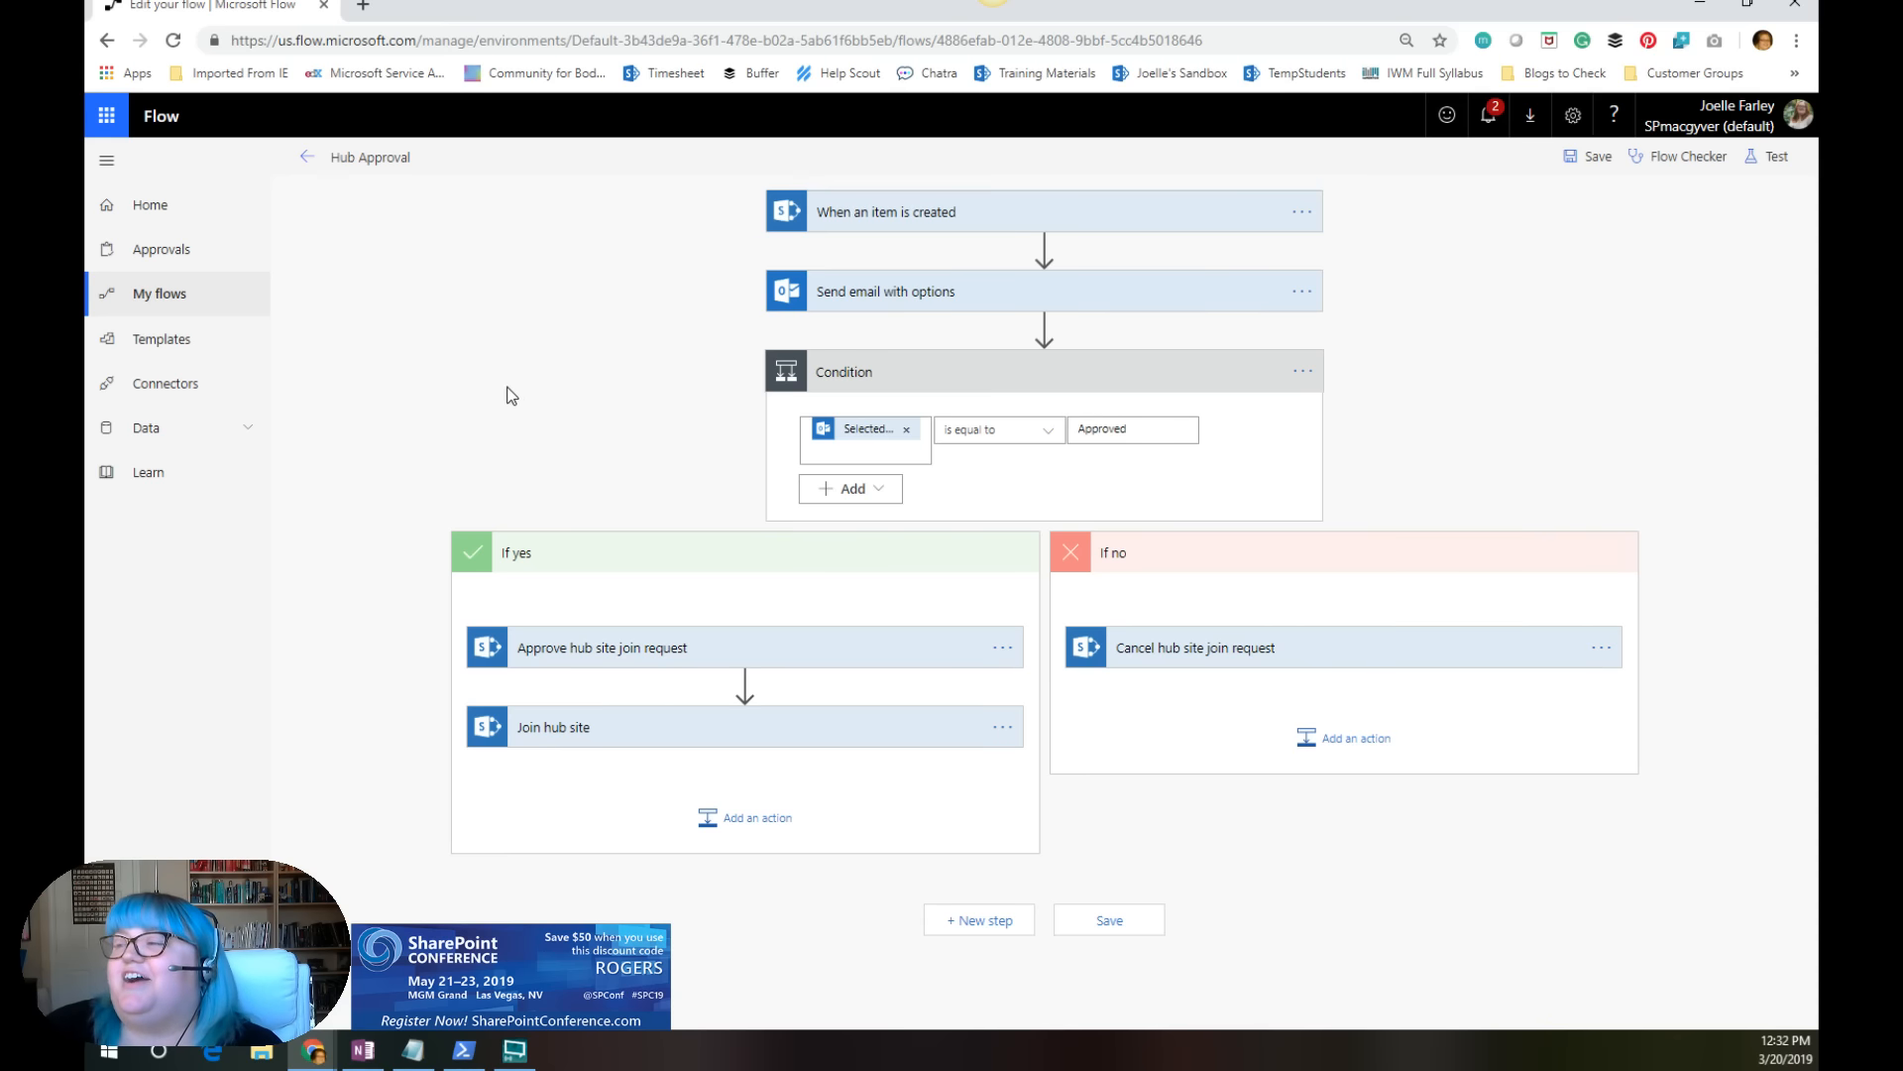
pyautogui.click(913, 228)
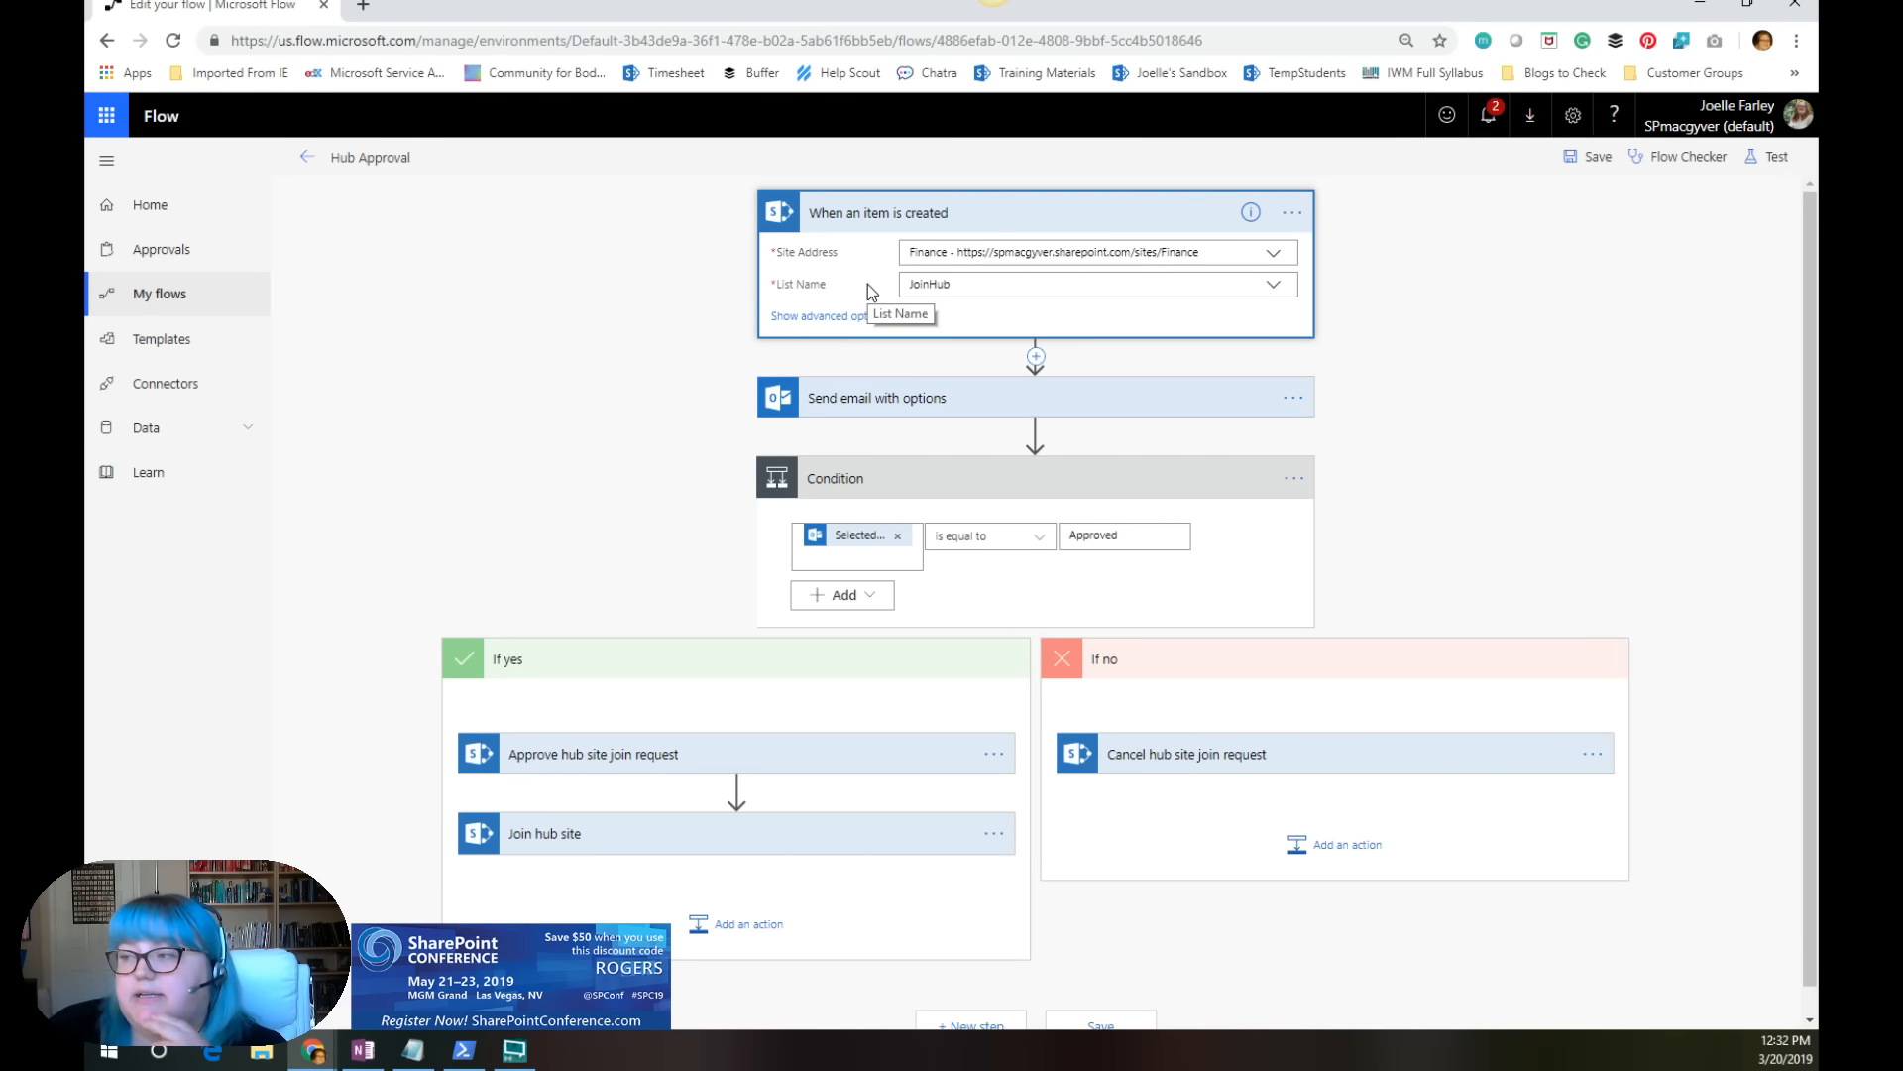
# Step: Expand the Send email with options action and review its recipient, subject, user options and advanced settings
pyautogui.click(891, 407)
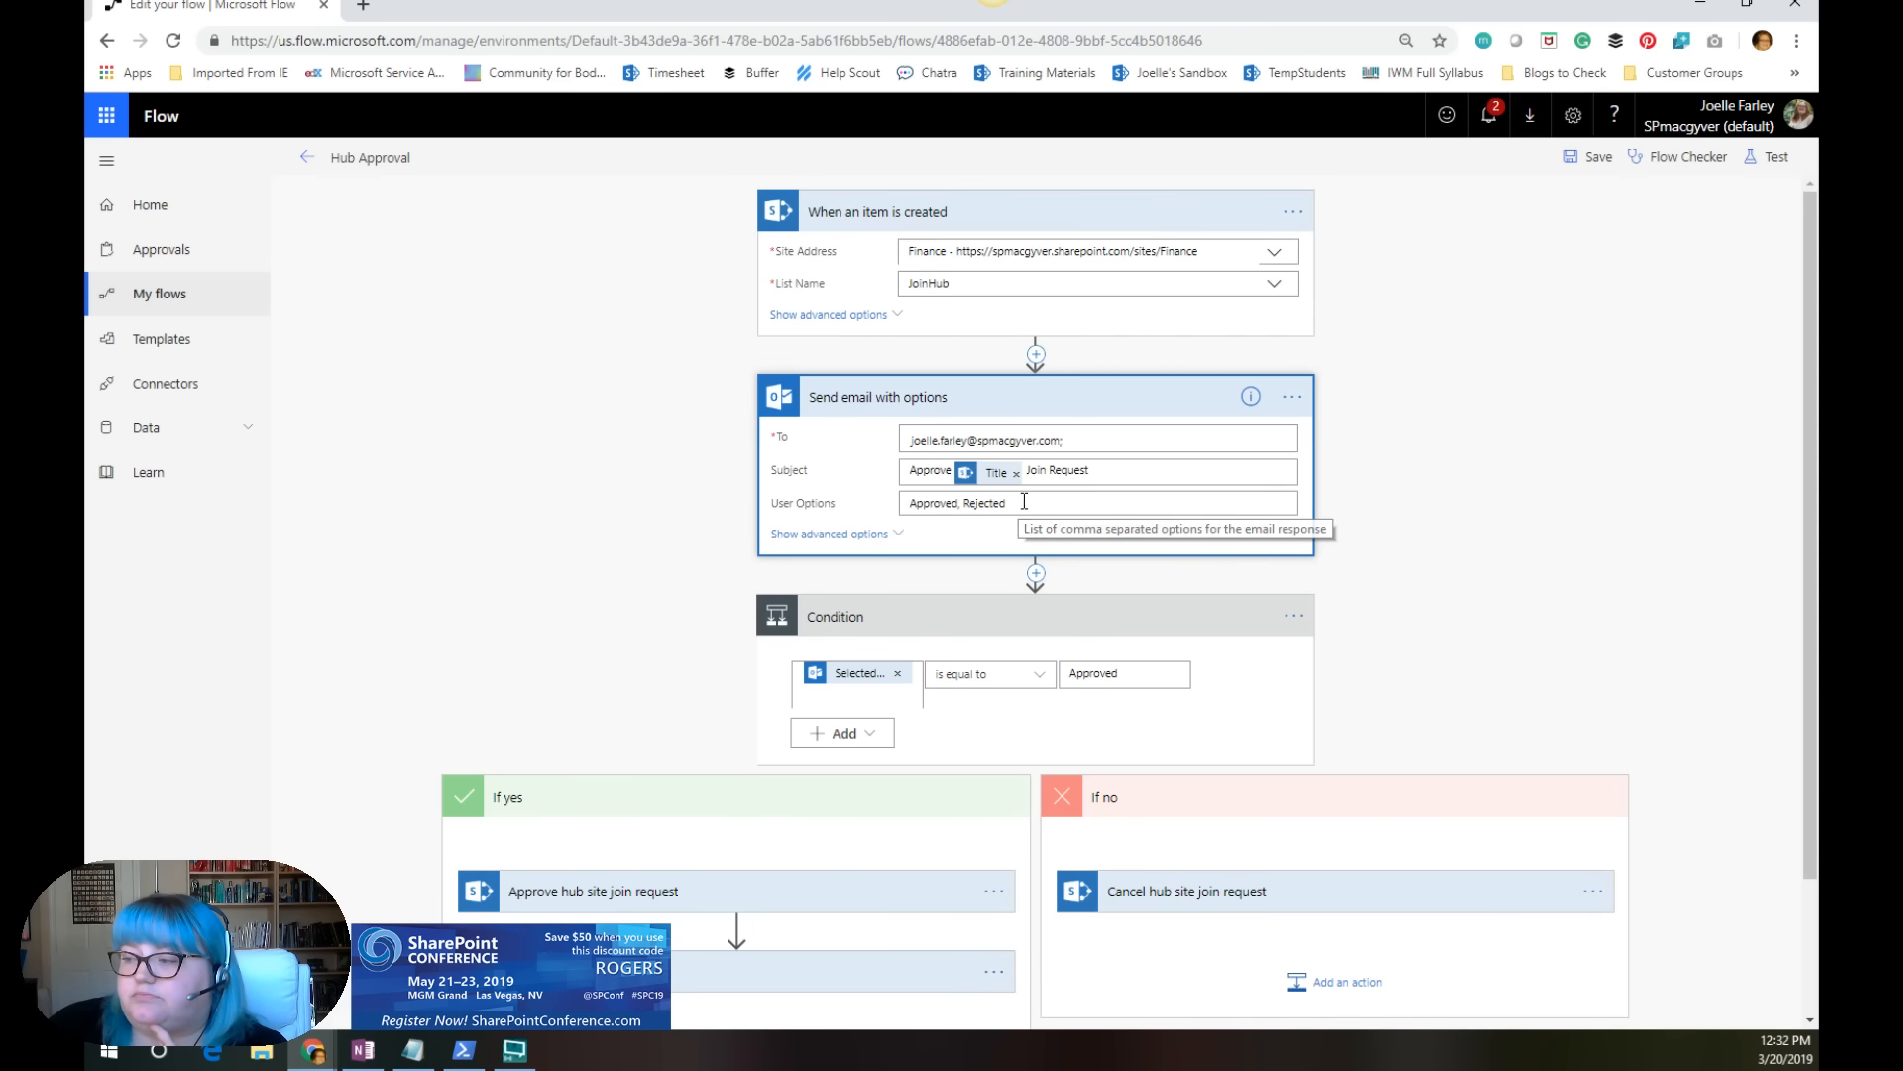
pyautogui.scroll(-2, 1024, 500)
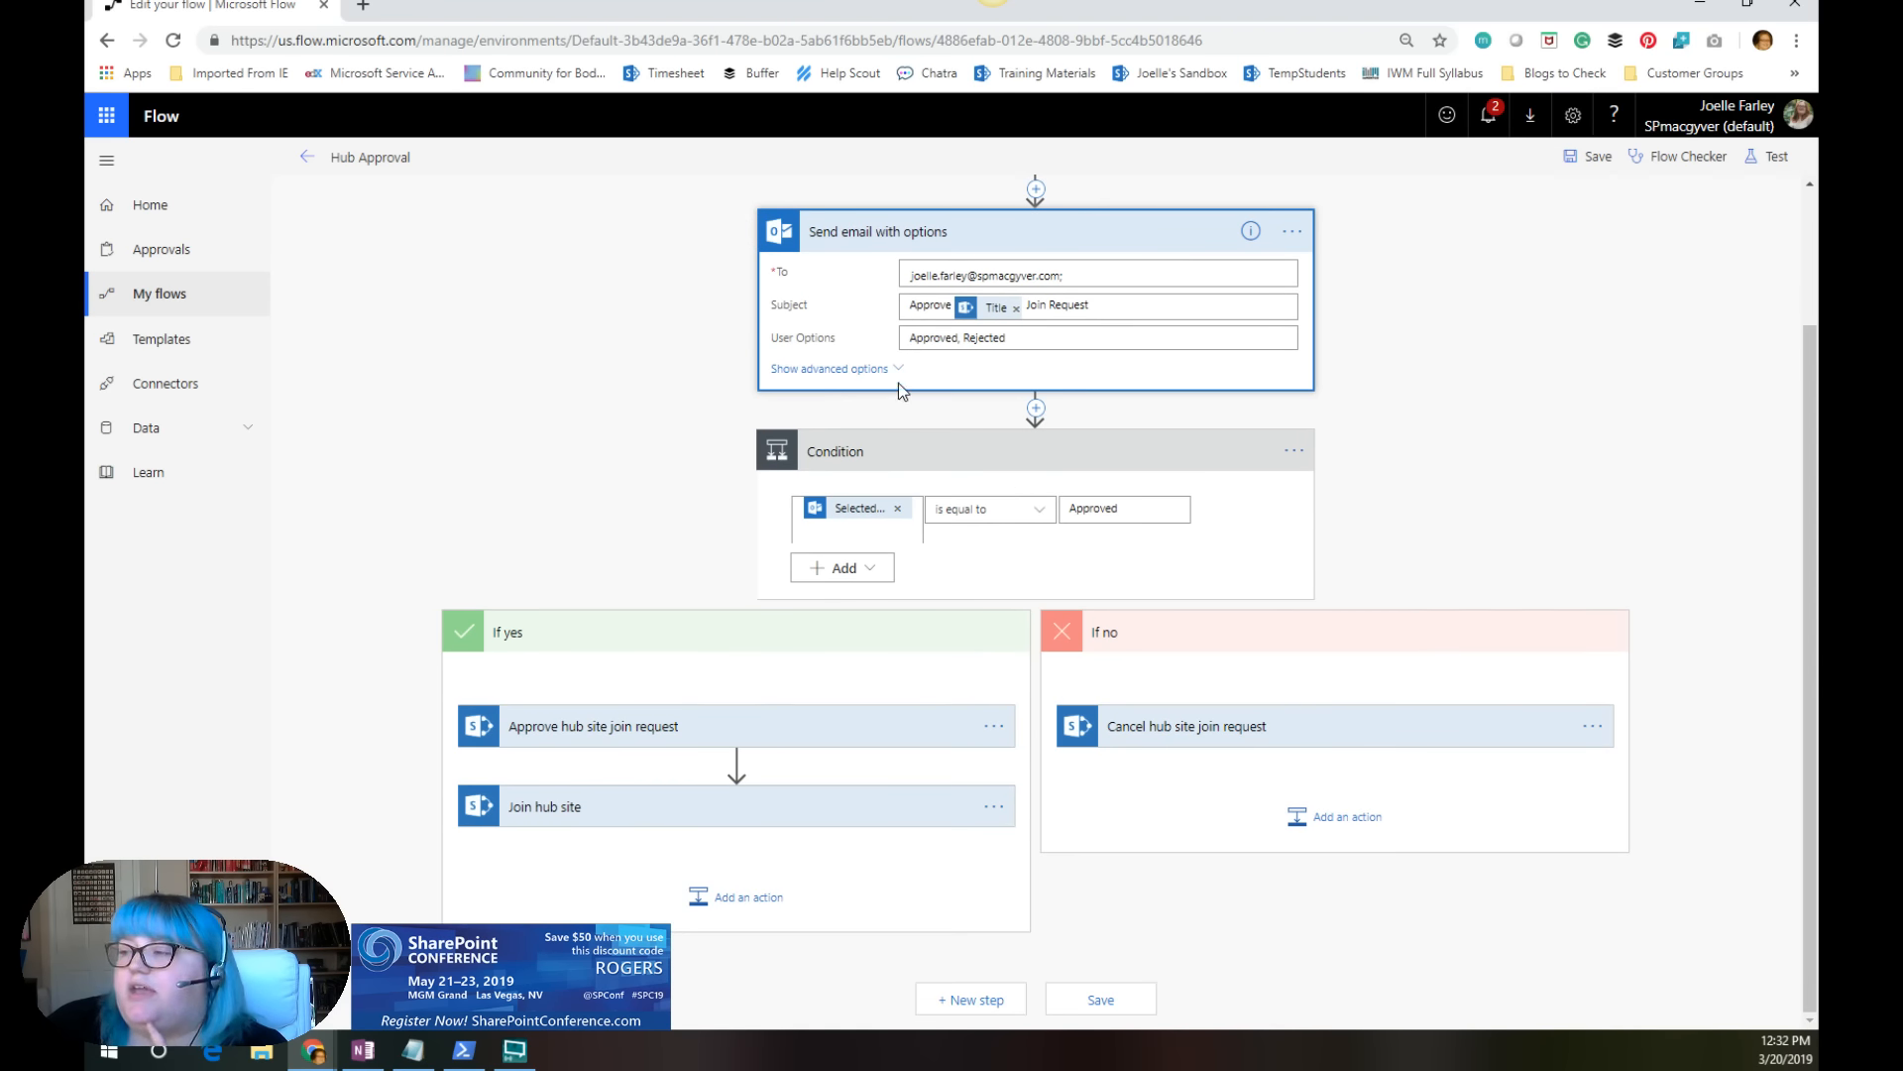
pyautogui.click(875, 367)
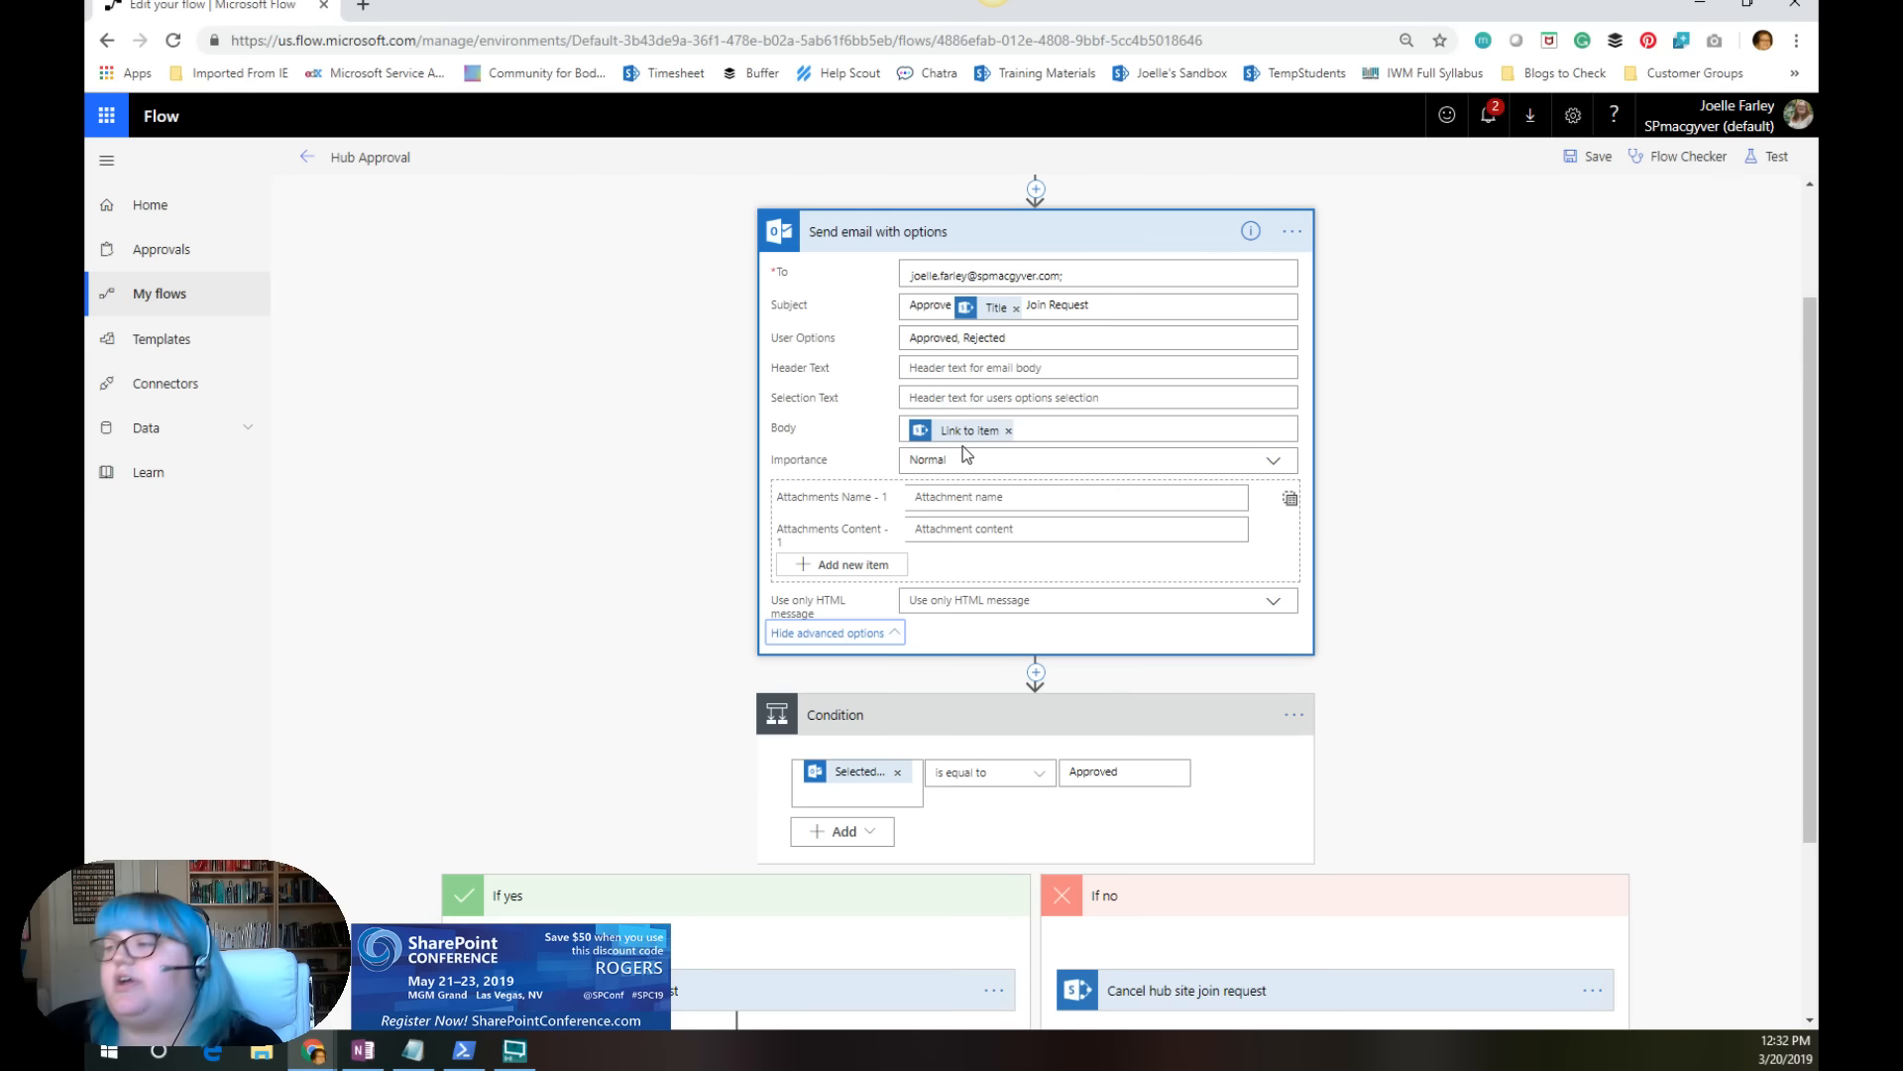
pyautogui.scroll(2, 991, 337)
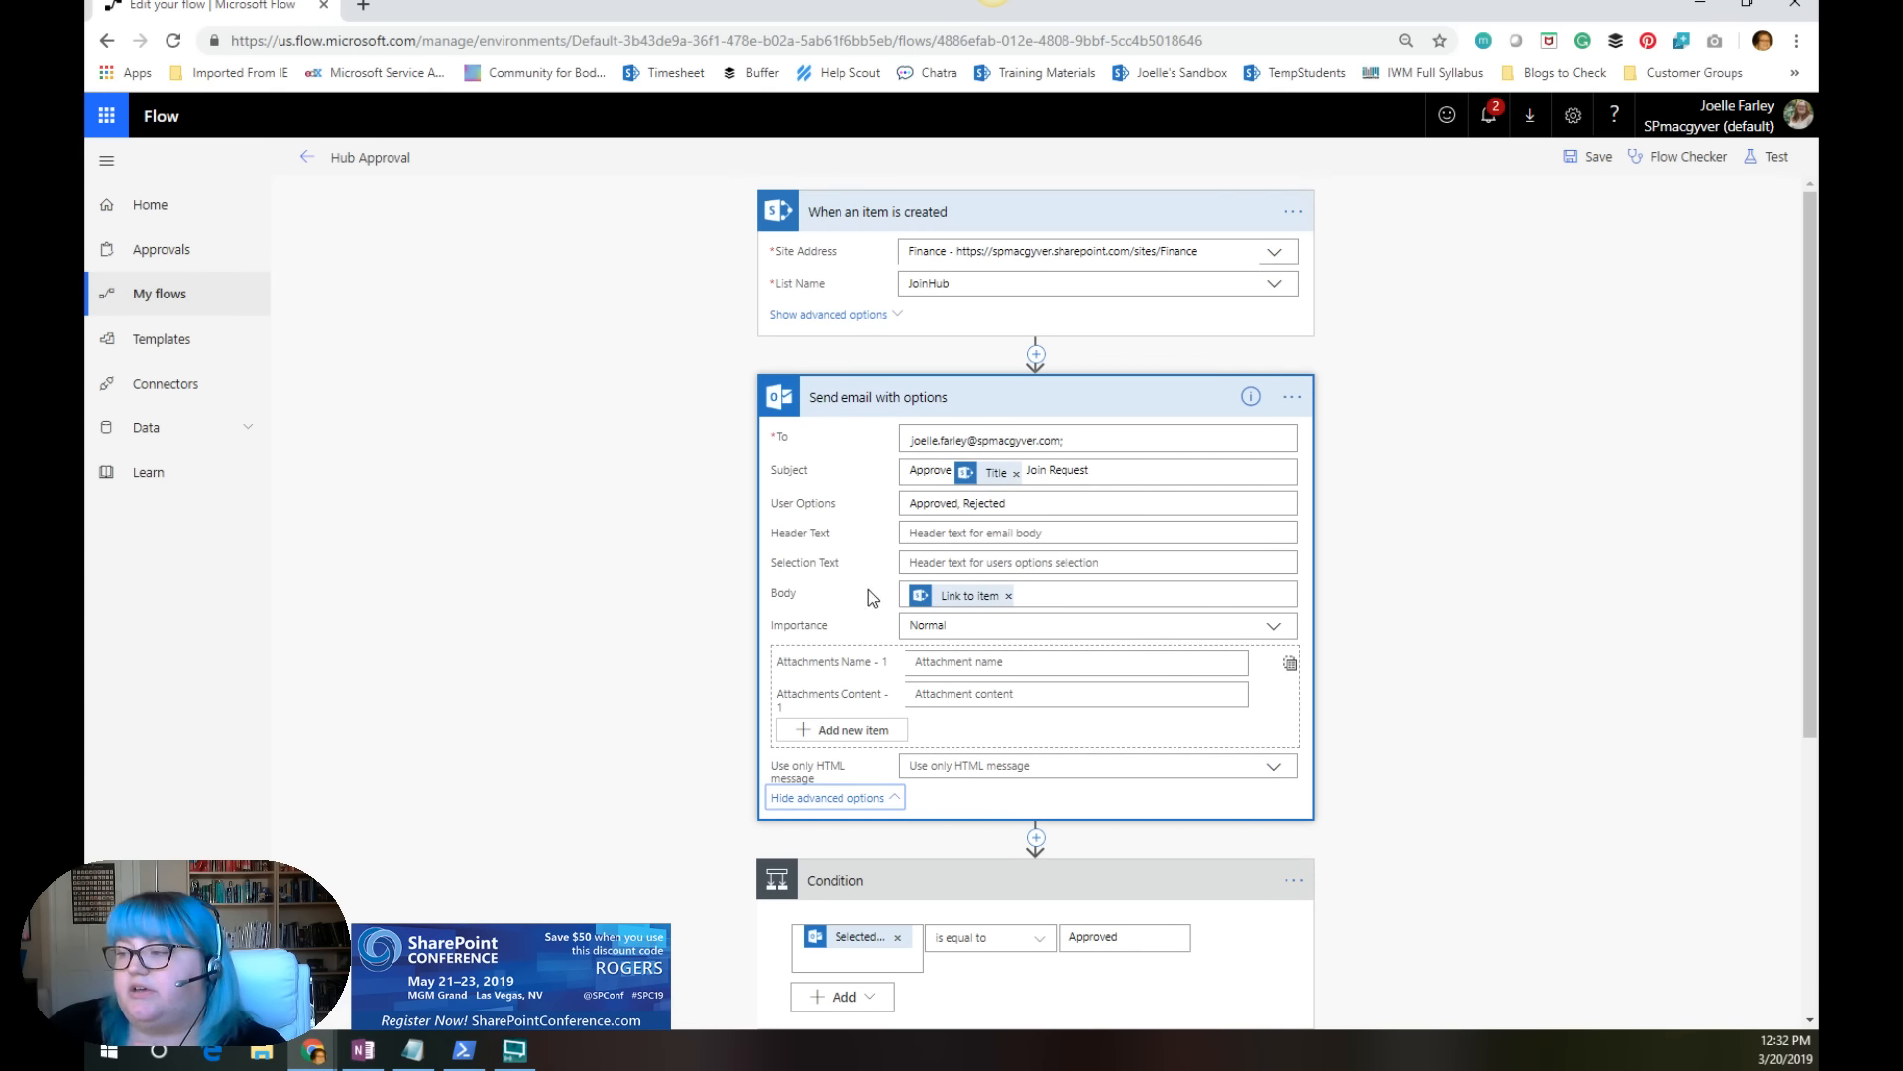
# Step: Examine the Condition on the selected email option and the actions in its If yes and If no branches
pyautogui.scroll(-4, 1031, 595)
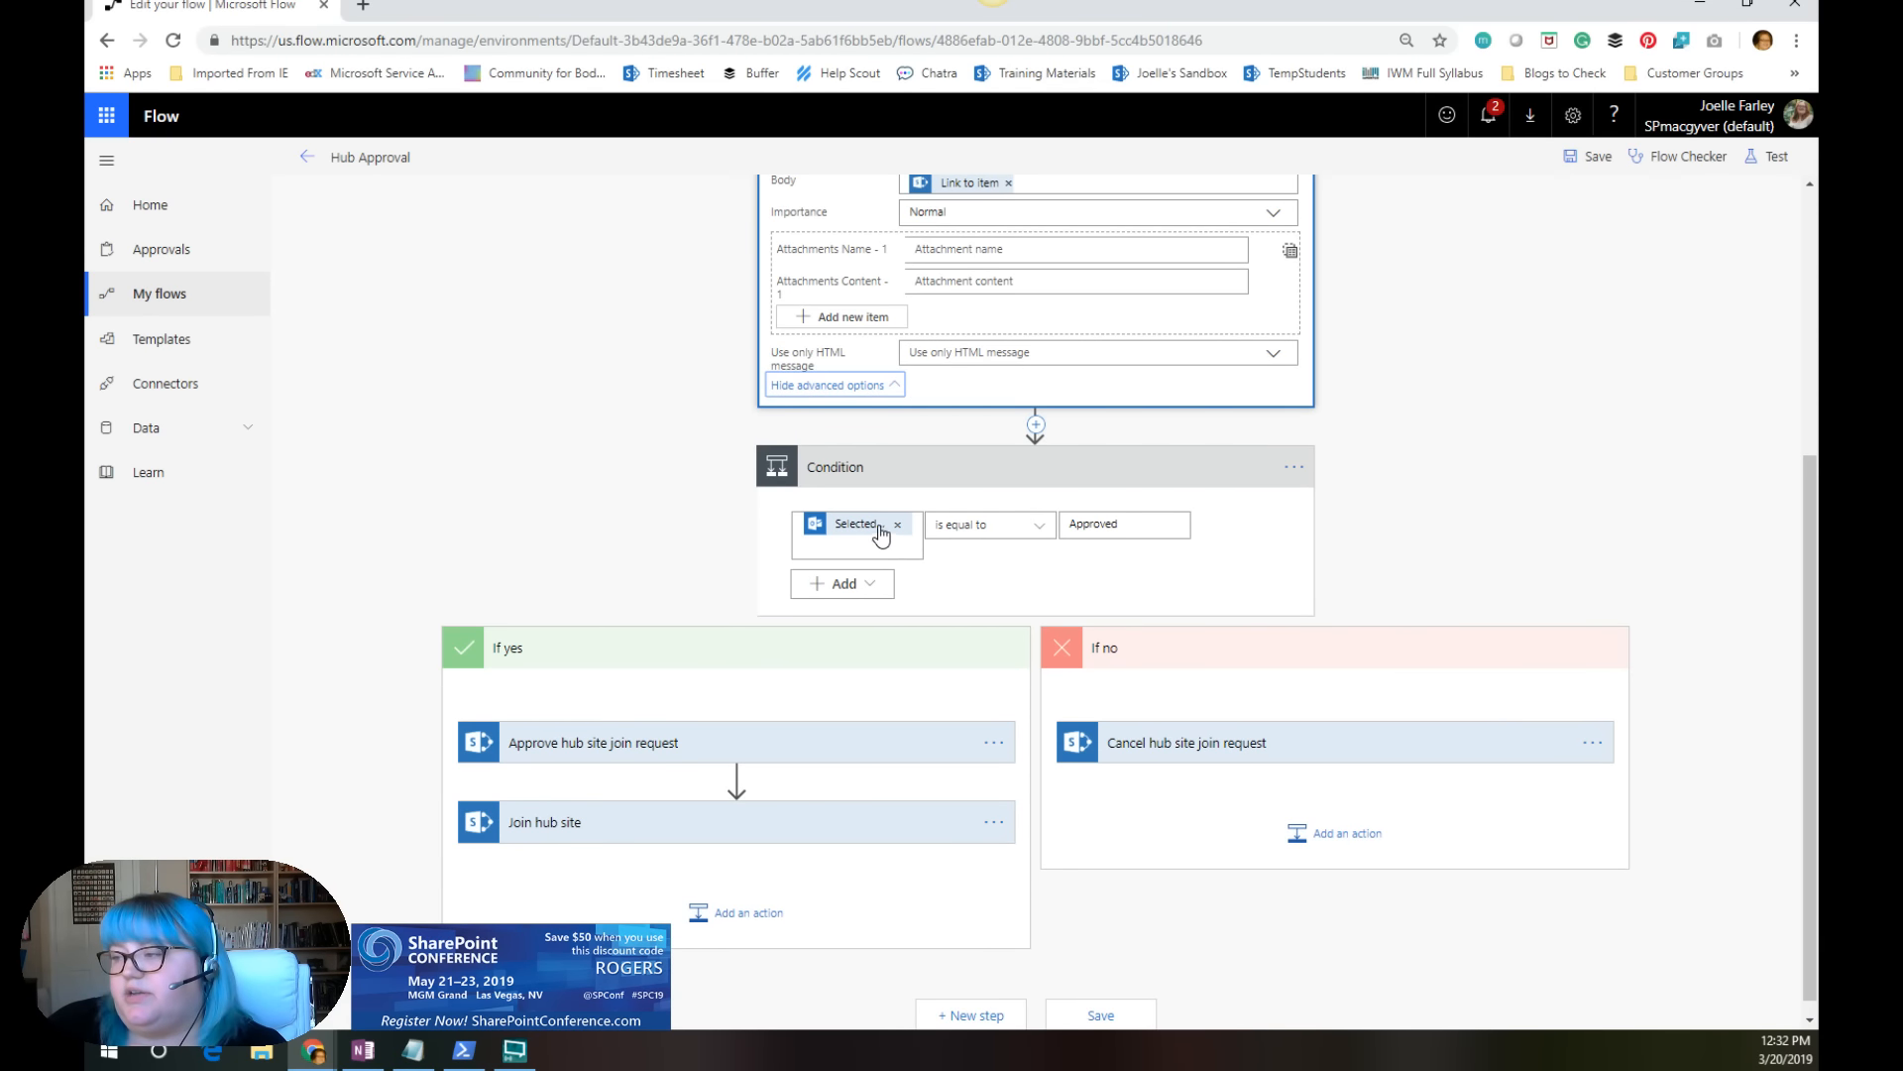
pyautogui.scroll(3, 880, 327)
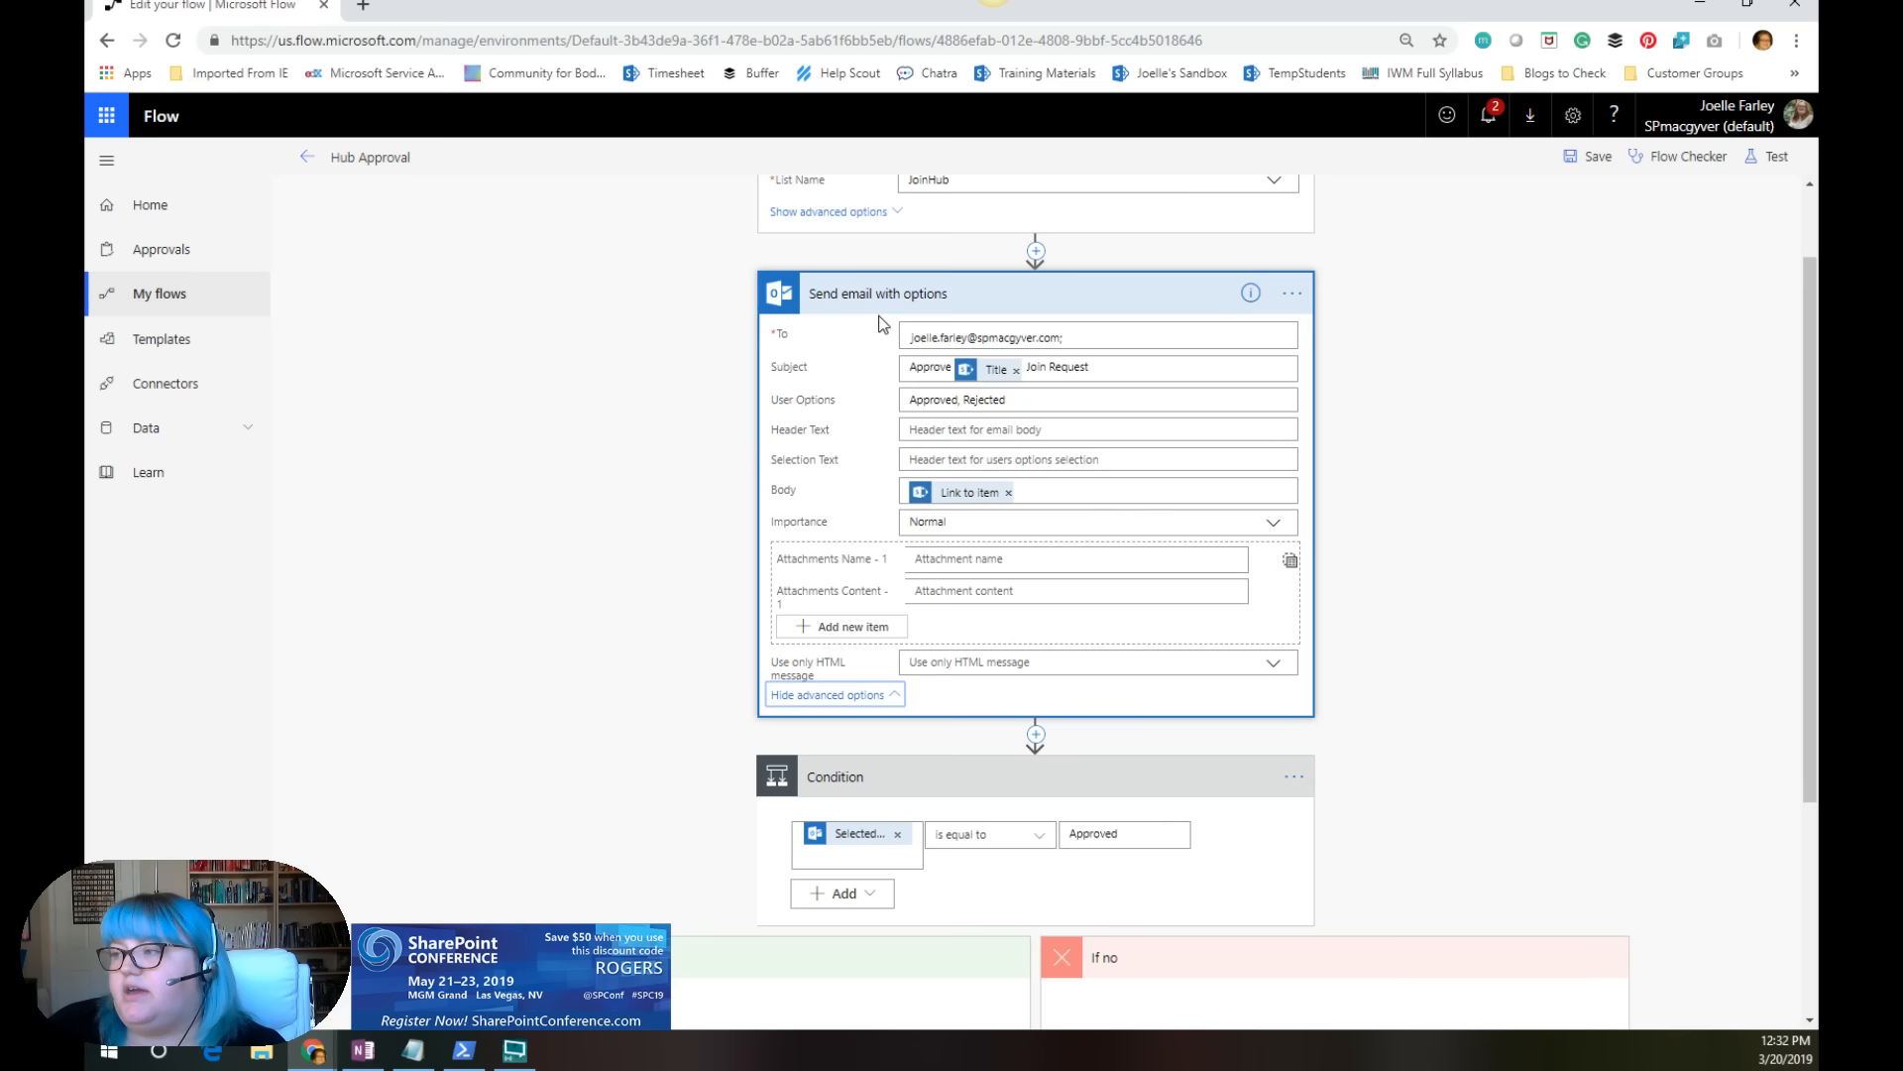
pyautogui.click(857, 853)
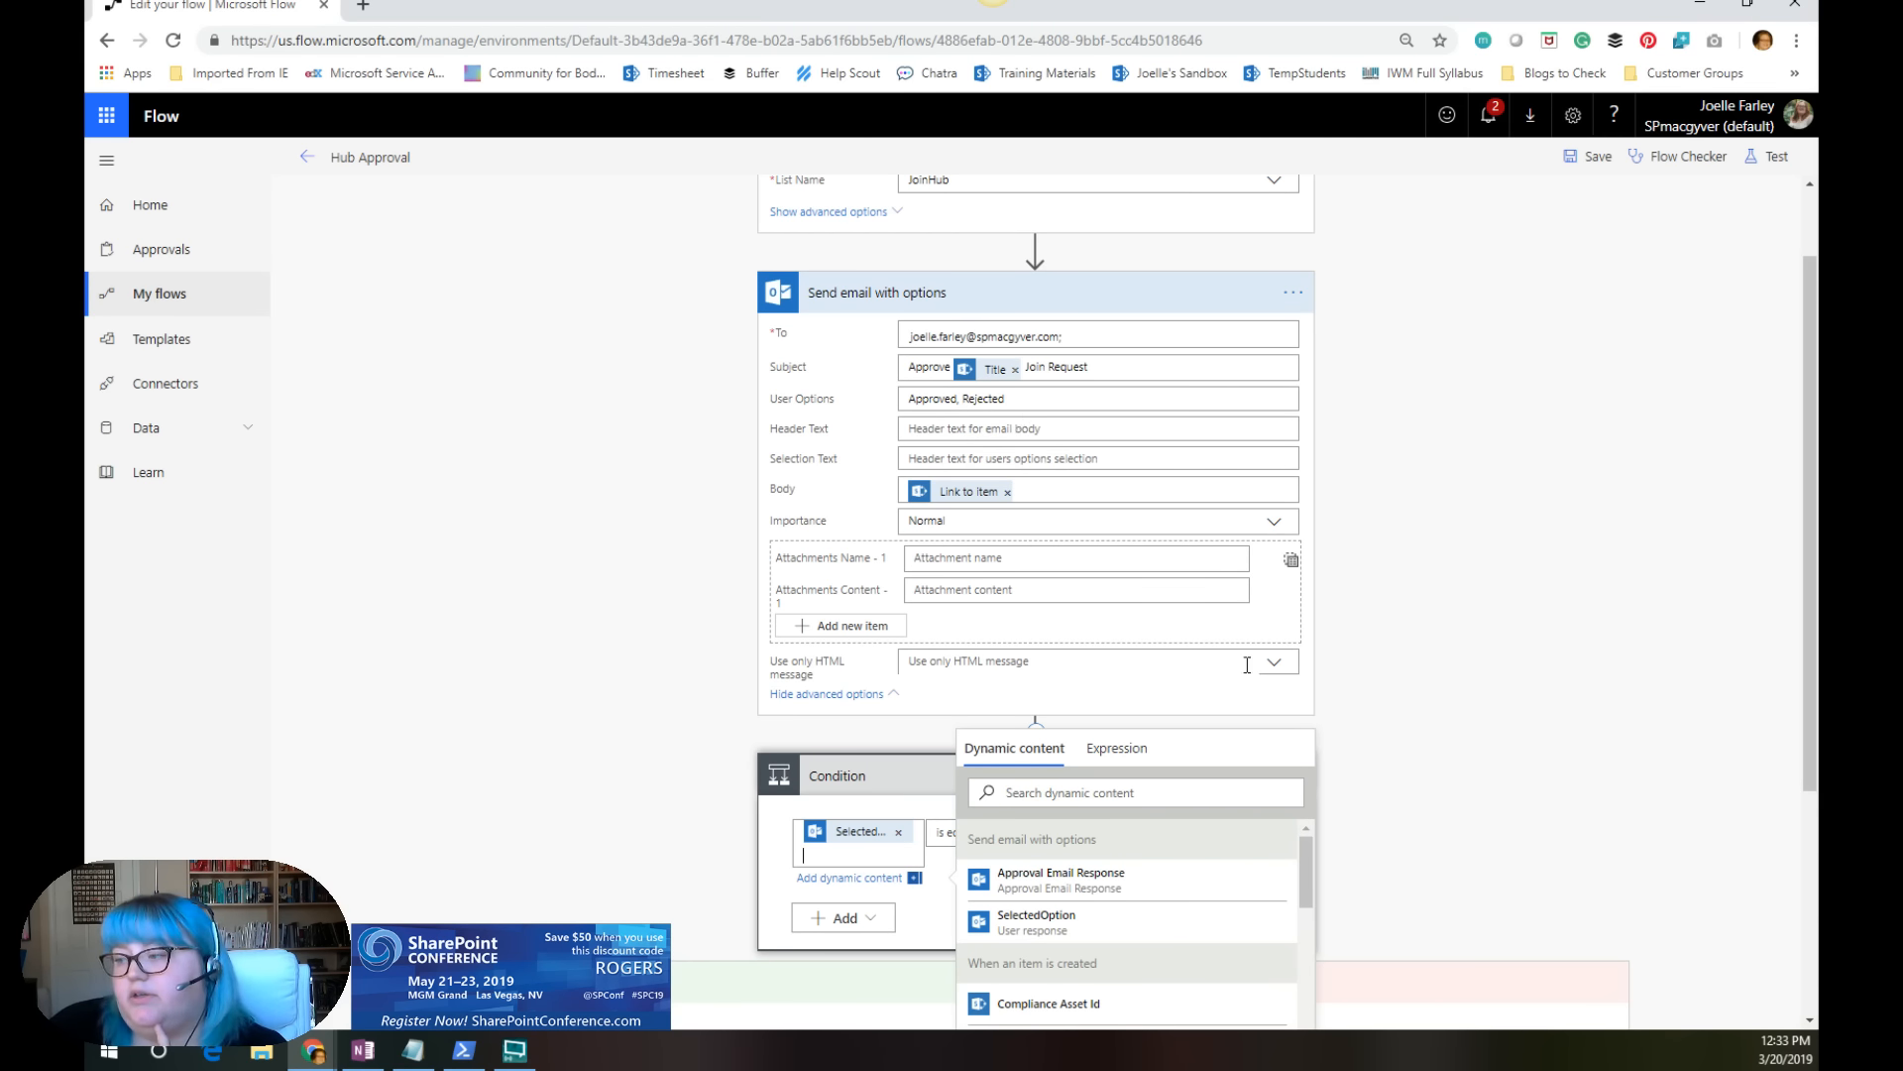
pyautogui.click(1395, 753)
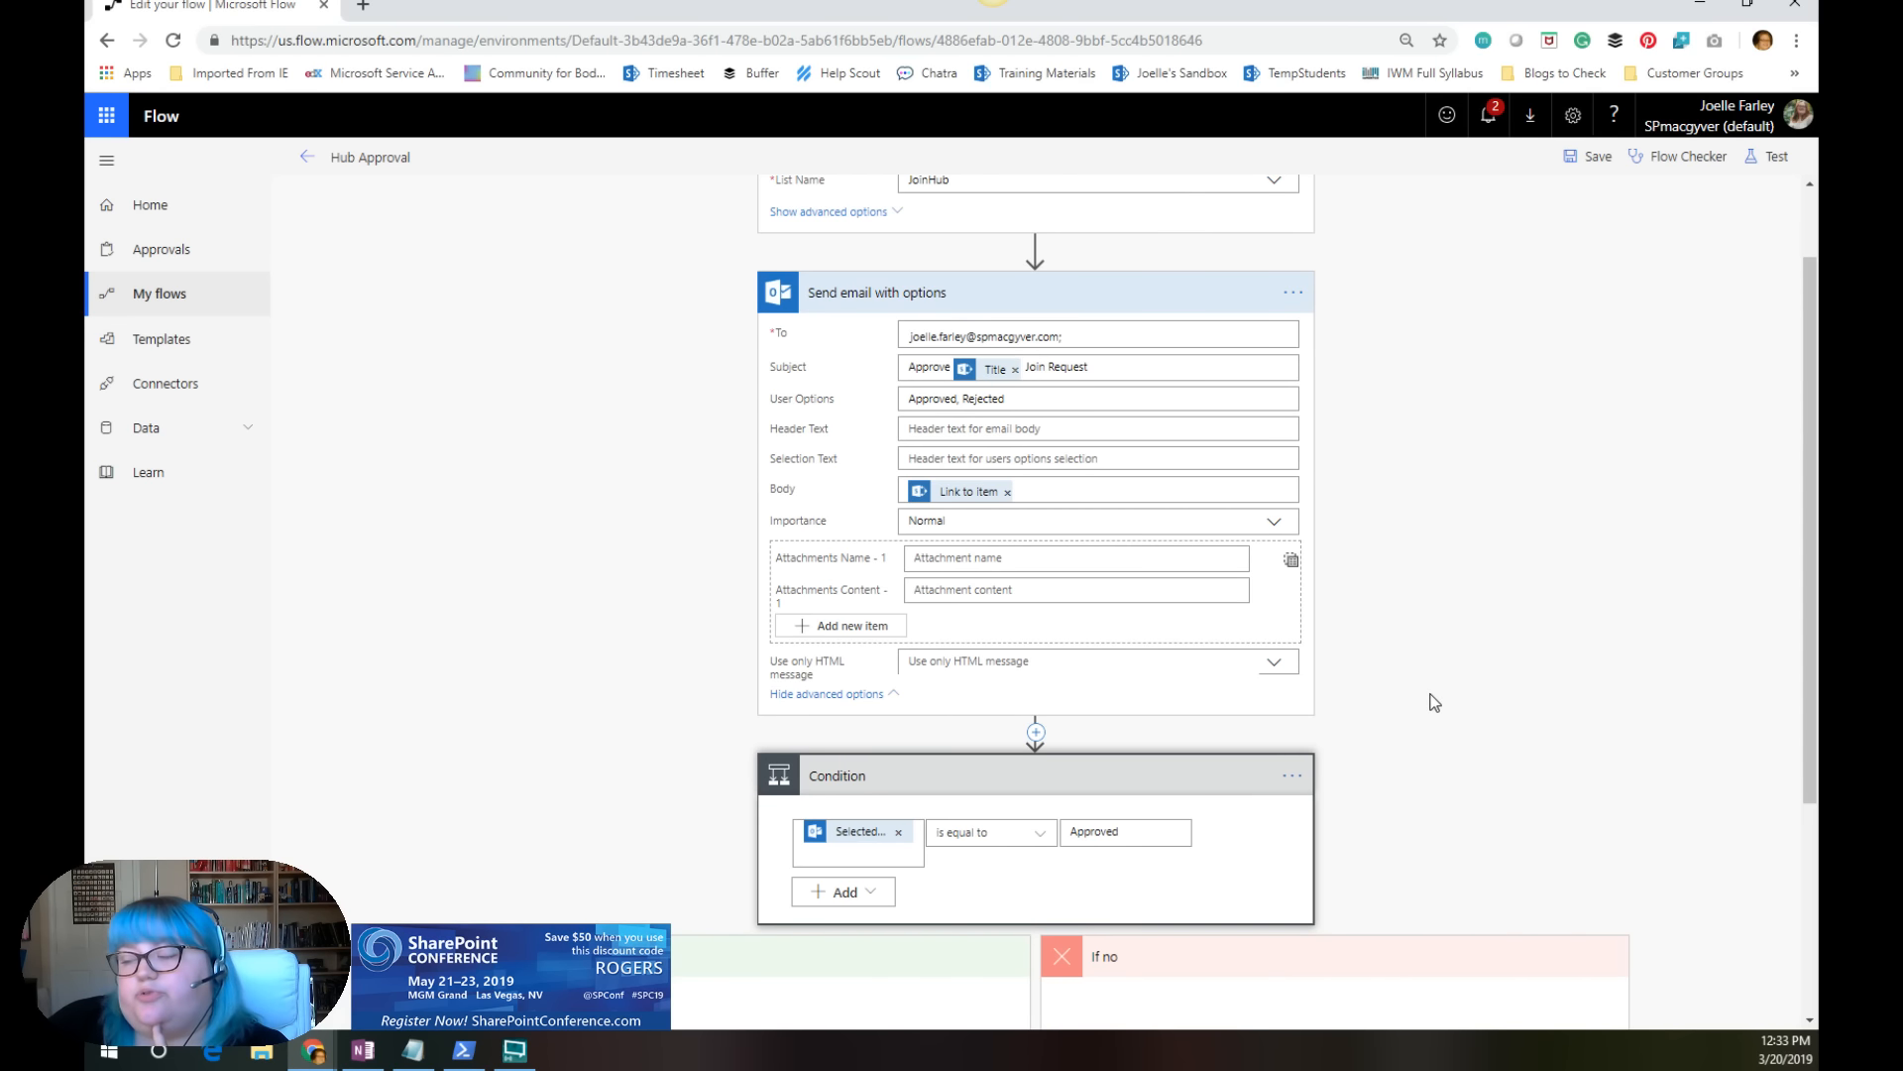
pyautogui.scroll(-3, 1360, 675)
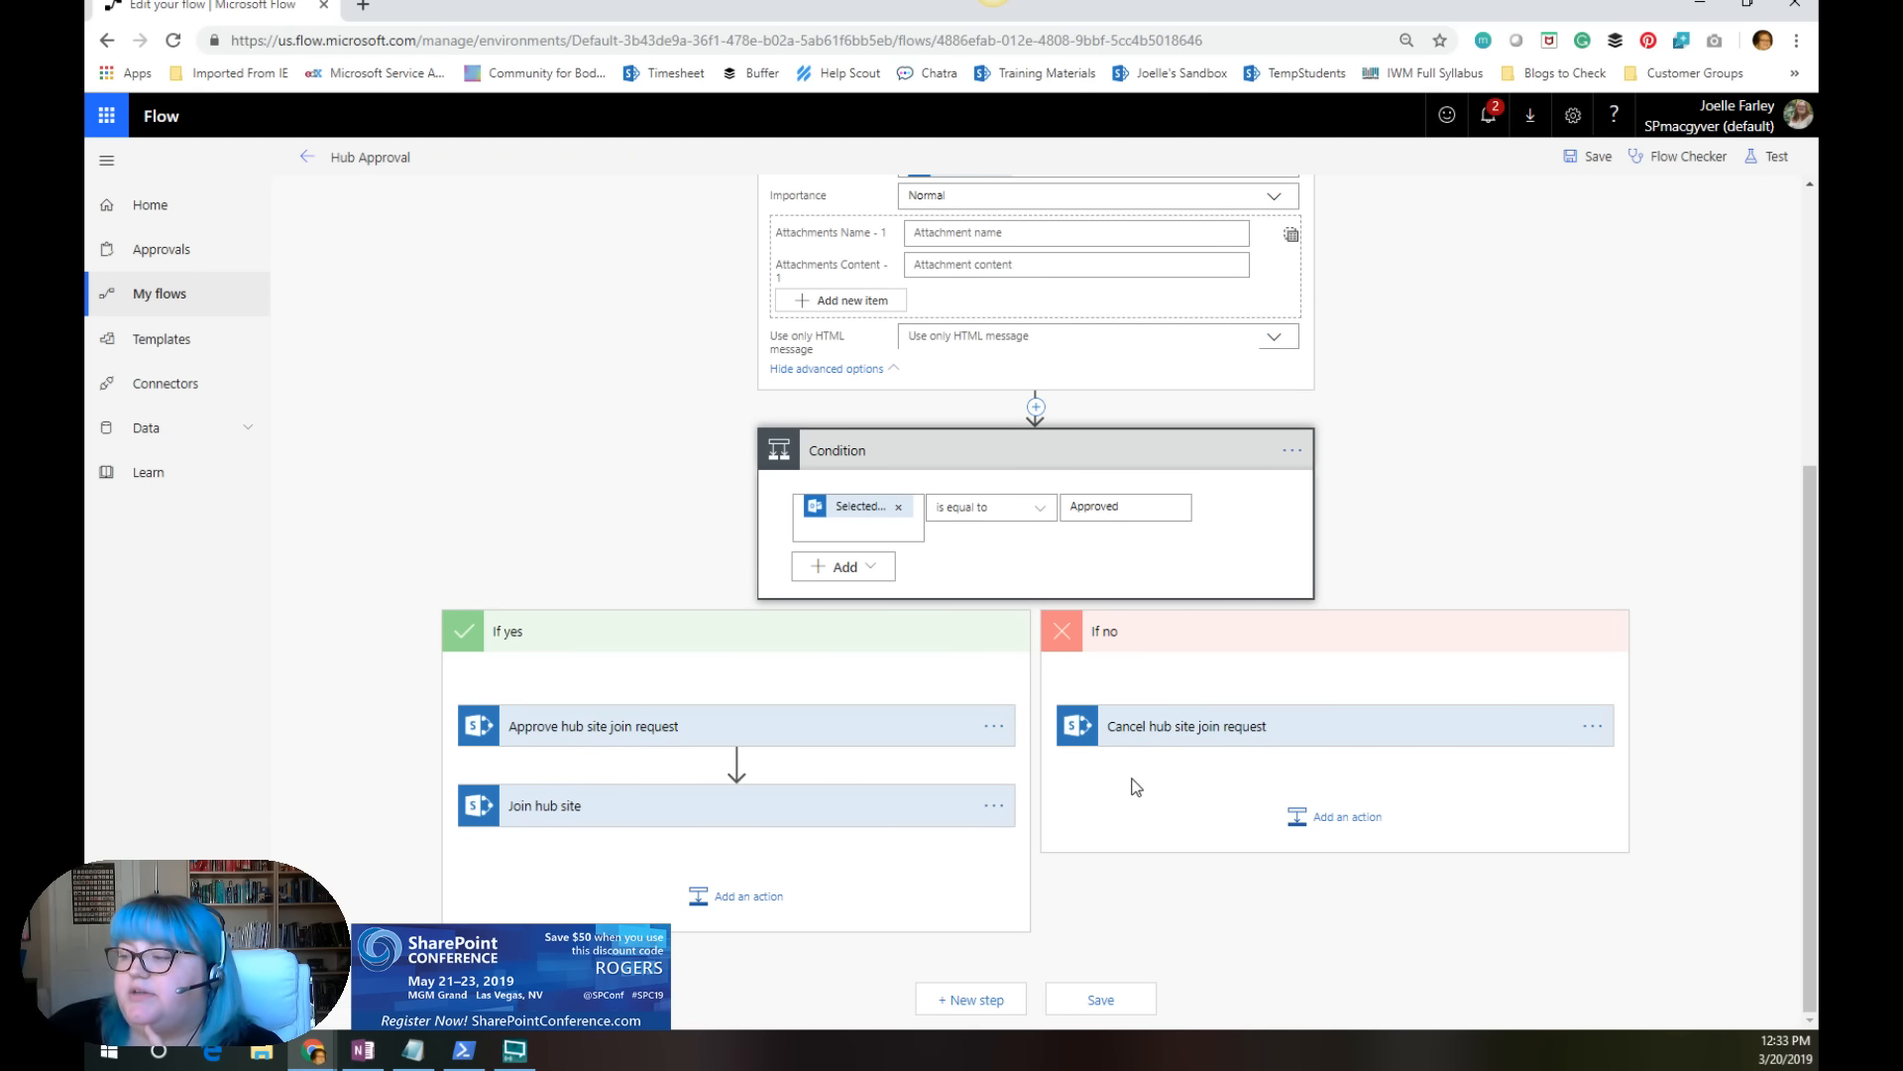
pyautogui.scroll(2, 1121, 773)
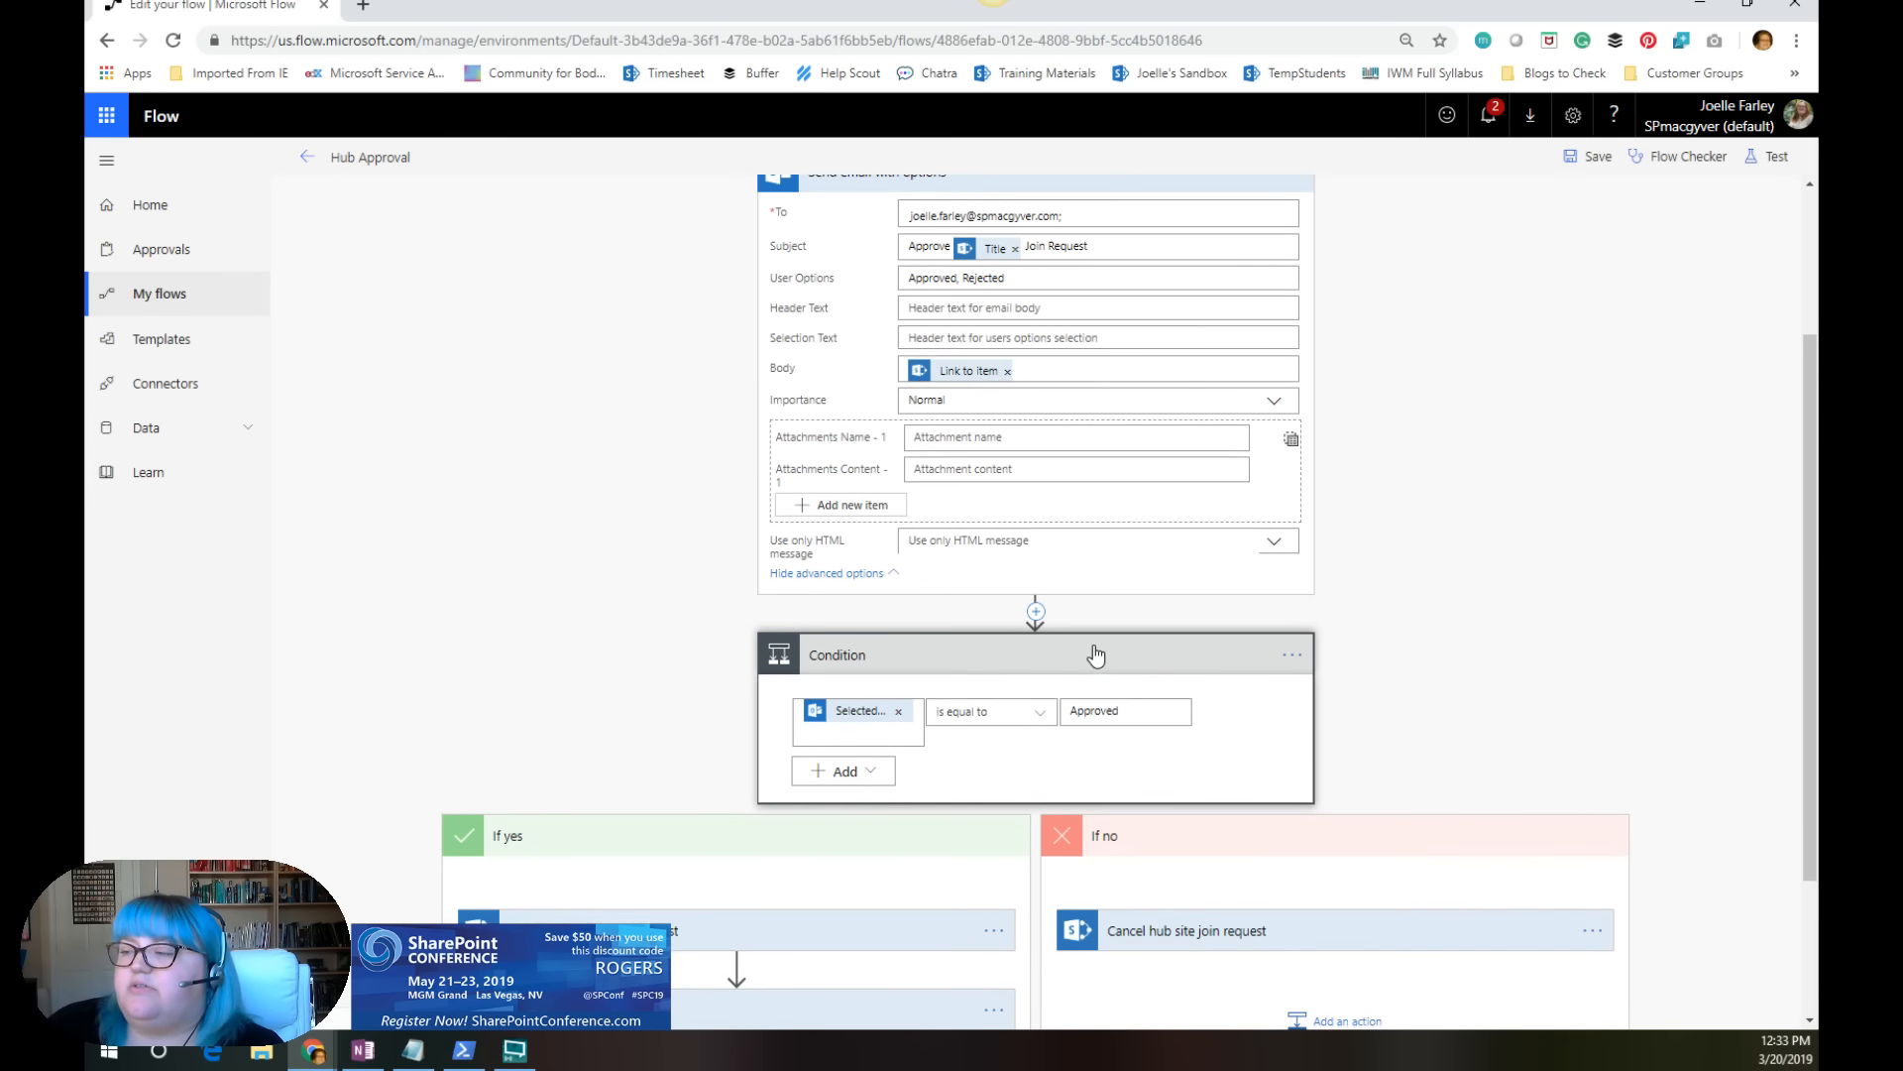
pyautogui.scroll(-1, 1095, 646)
pyautogui.scroll(-1, 989, 773)
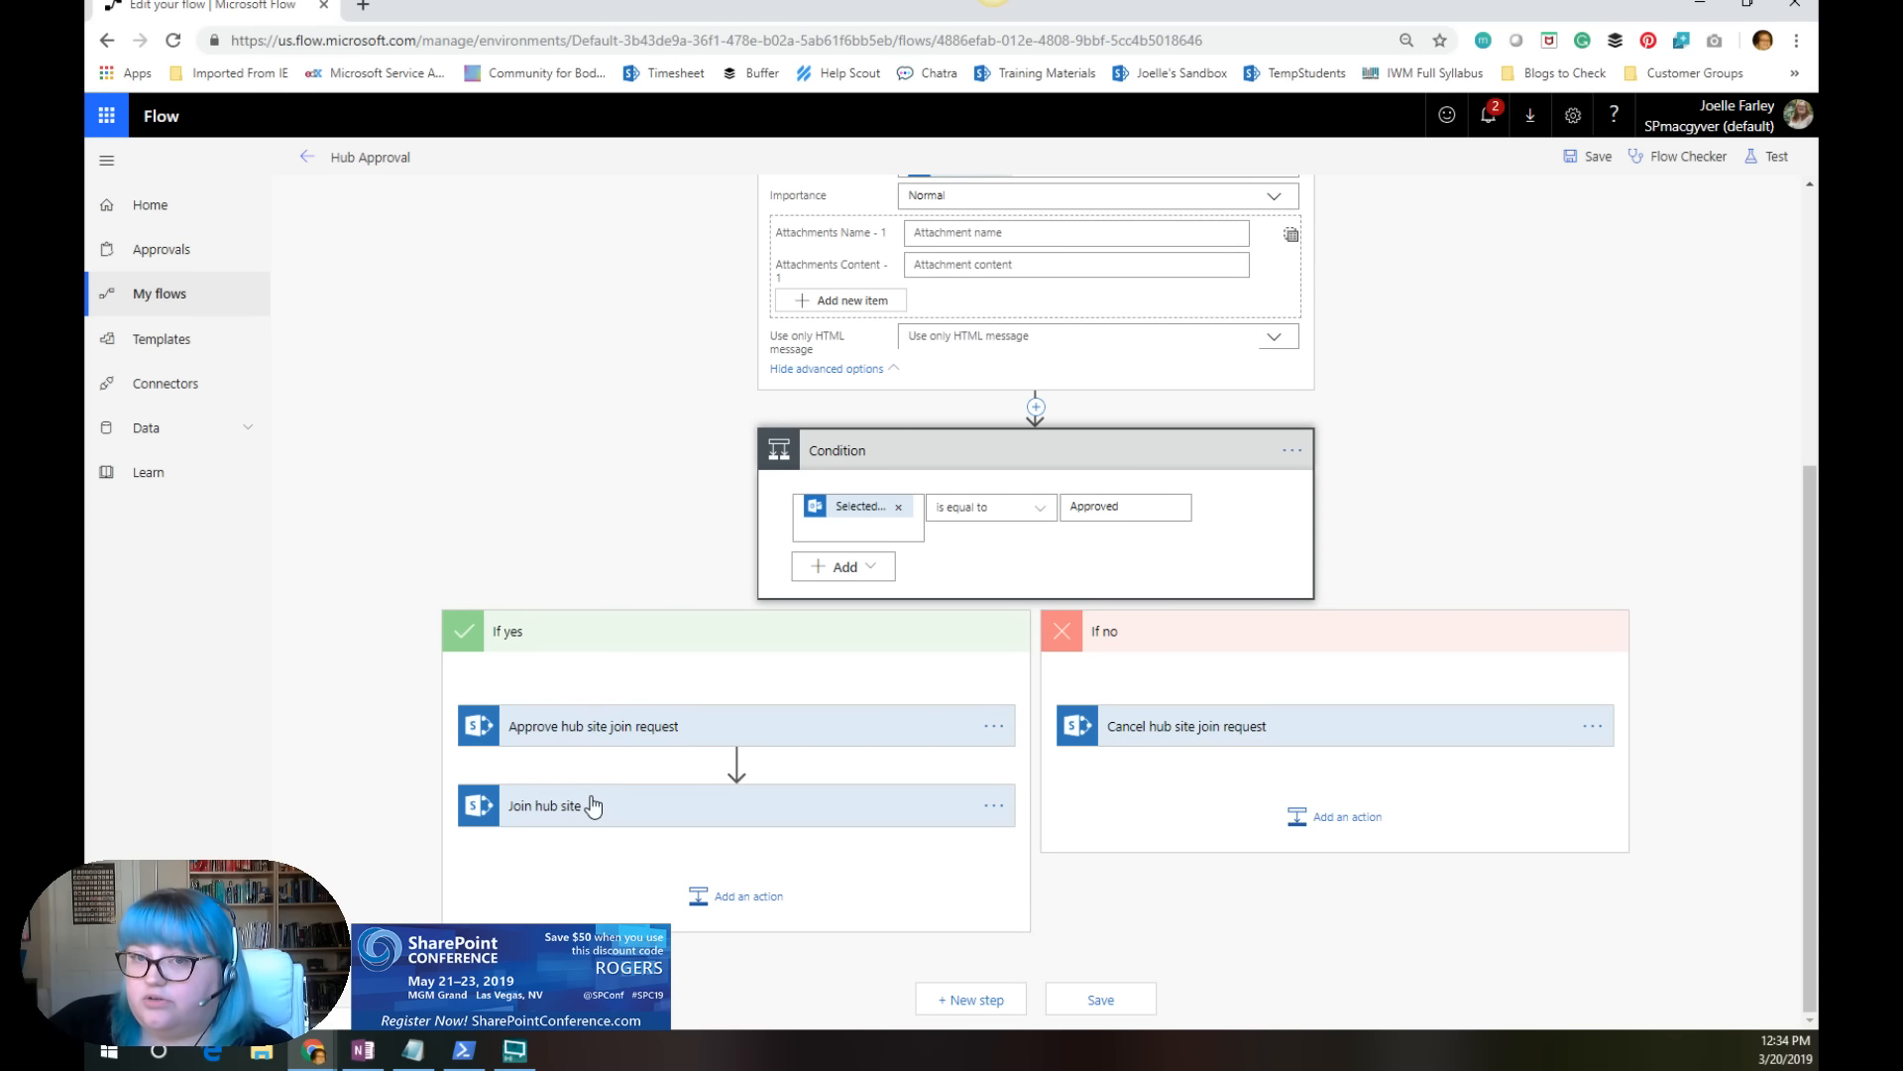
pyautogui.scroll(1, 799, 692)
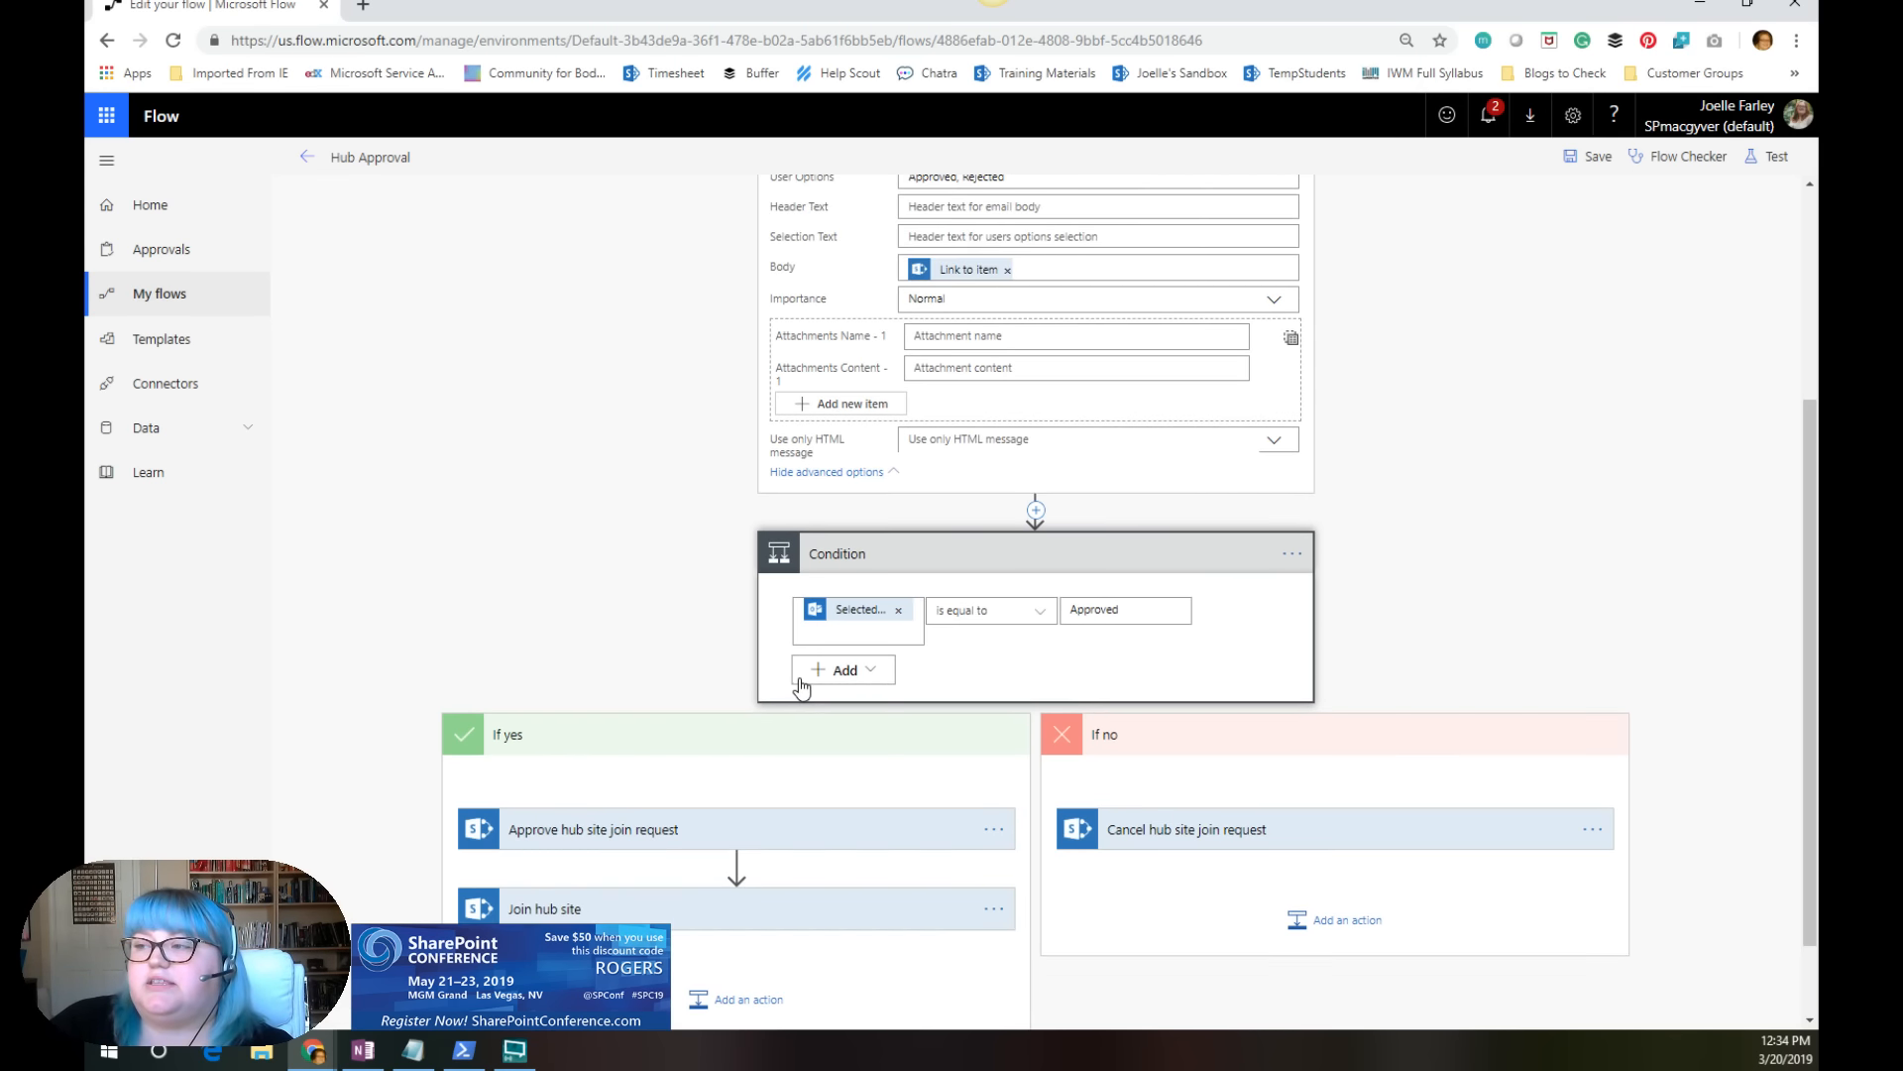
pyautogui.scroll(-1, 741, 719)
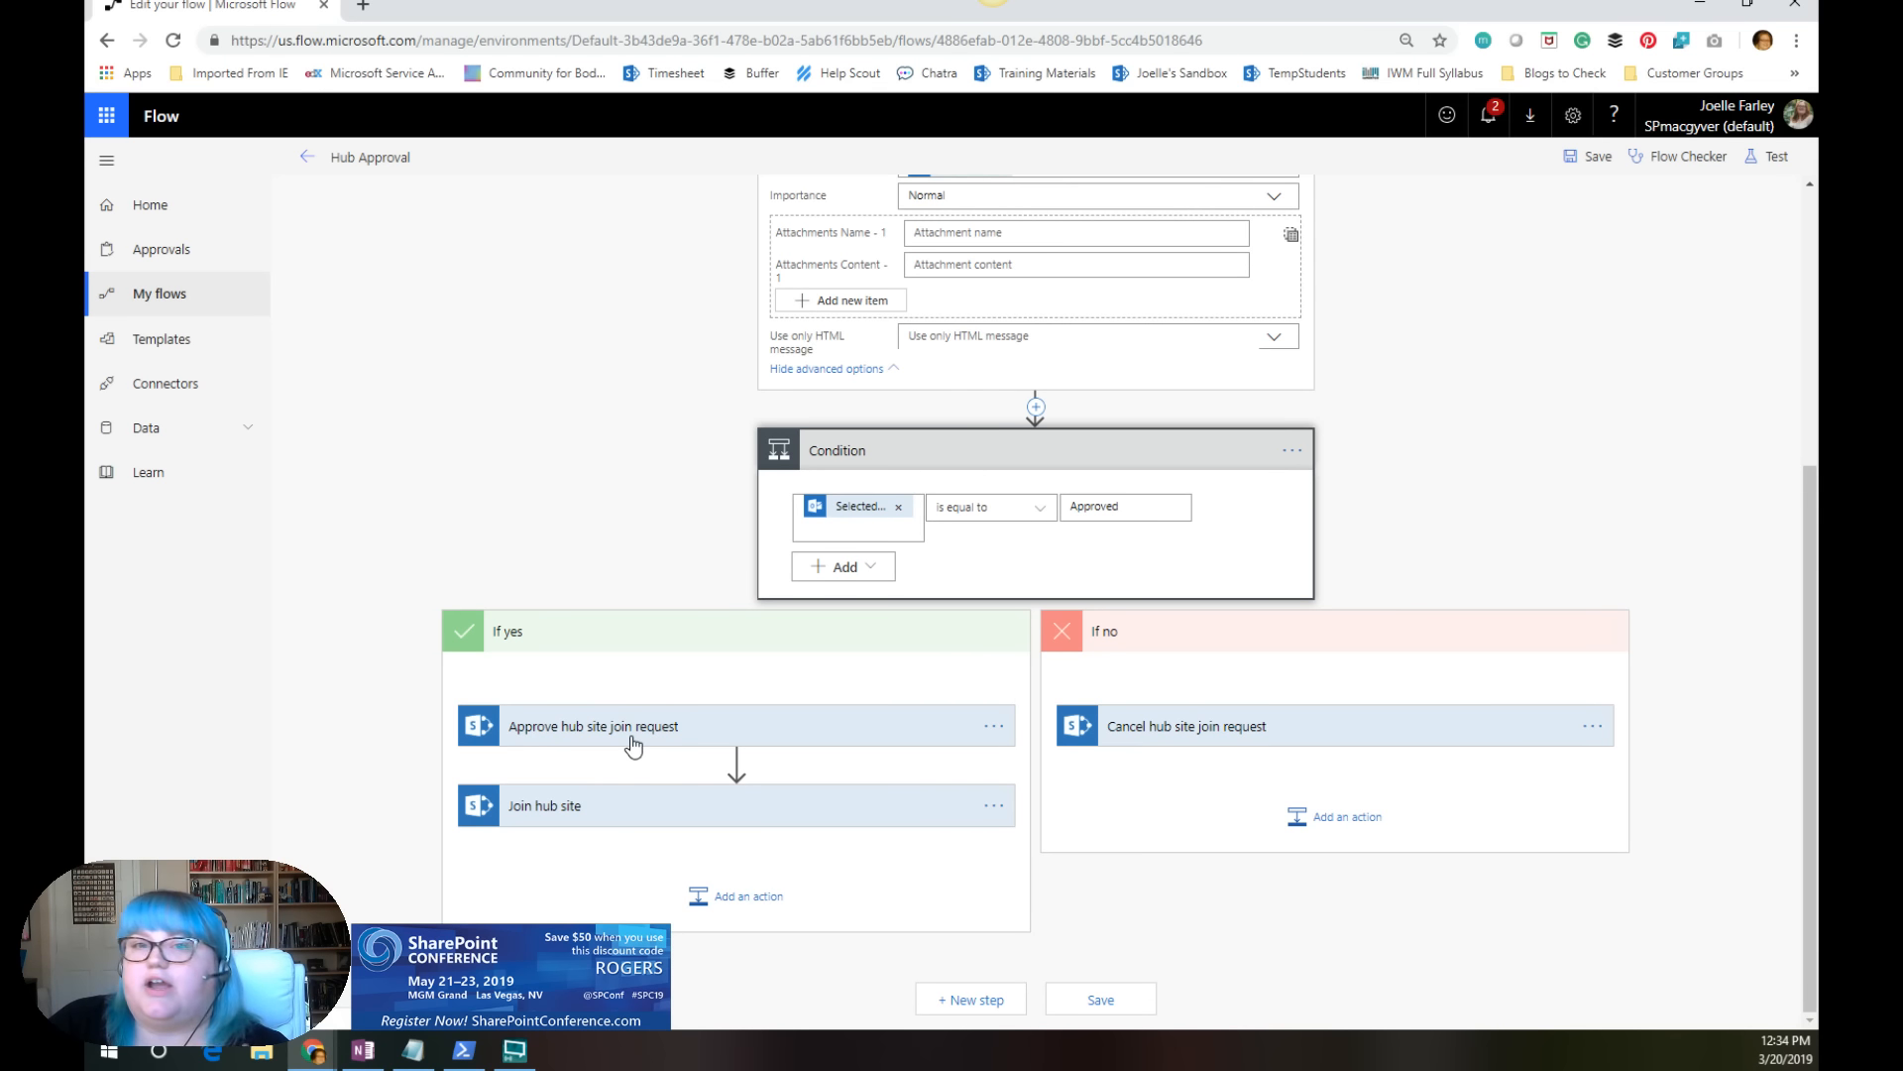
# Step: Expand the Approve hub site join request and Join hub site actions in the If yes branch and review their fields
pyautogui.moveTo(636, 760)
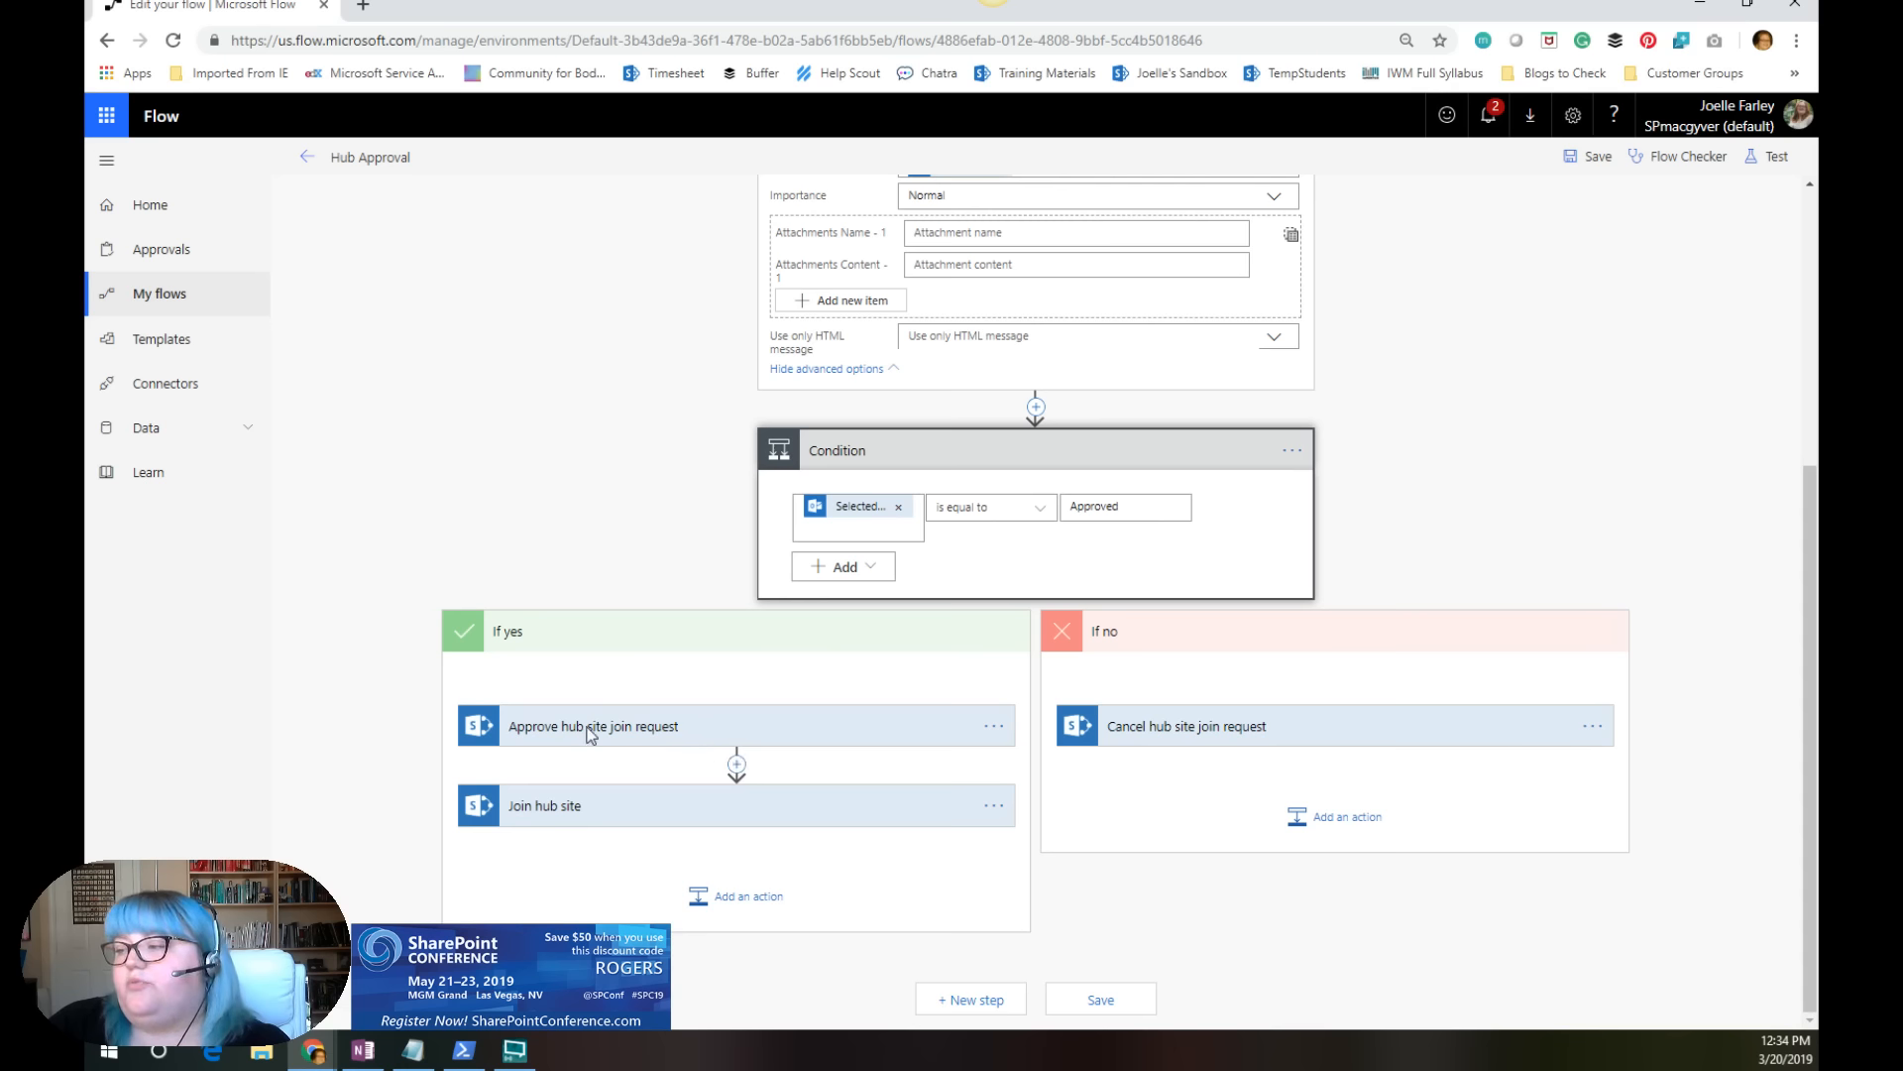
pyautogui.click(886, 741)
pyautogui.scroll(-1, 724, 706)
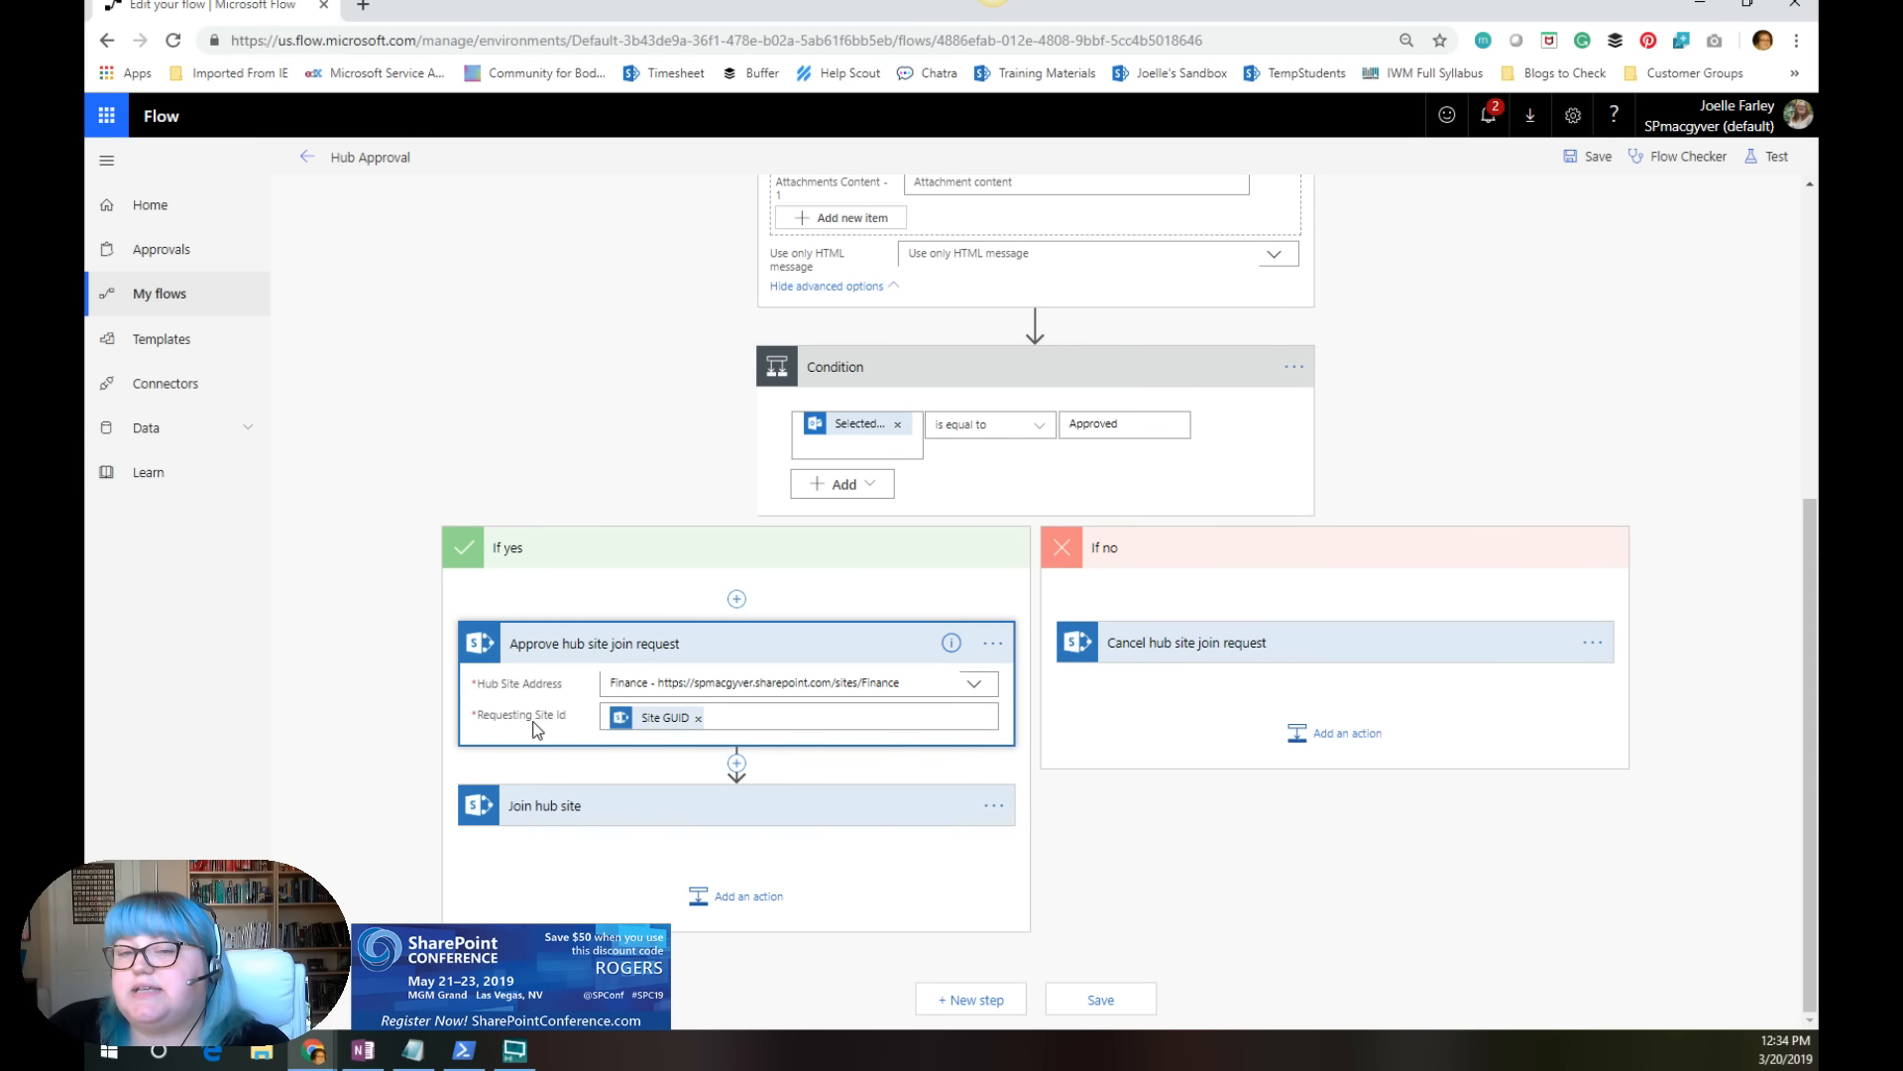
pyautogui.click(577, 808)
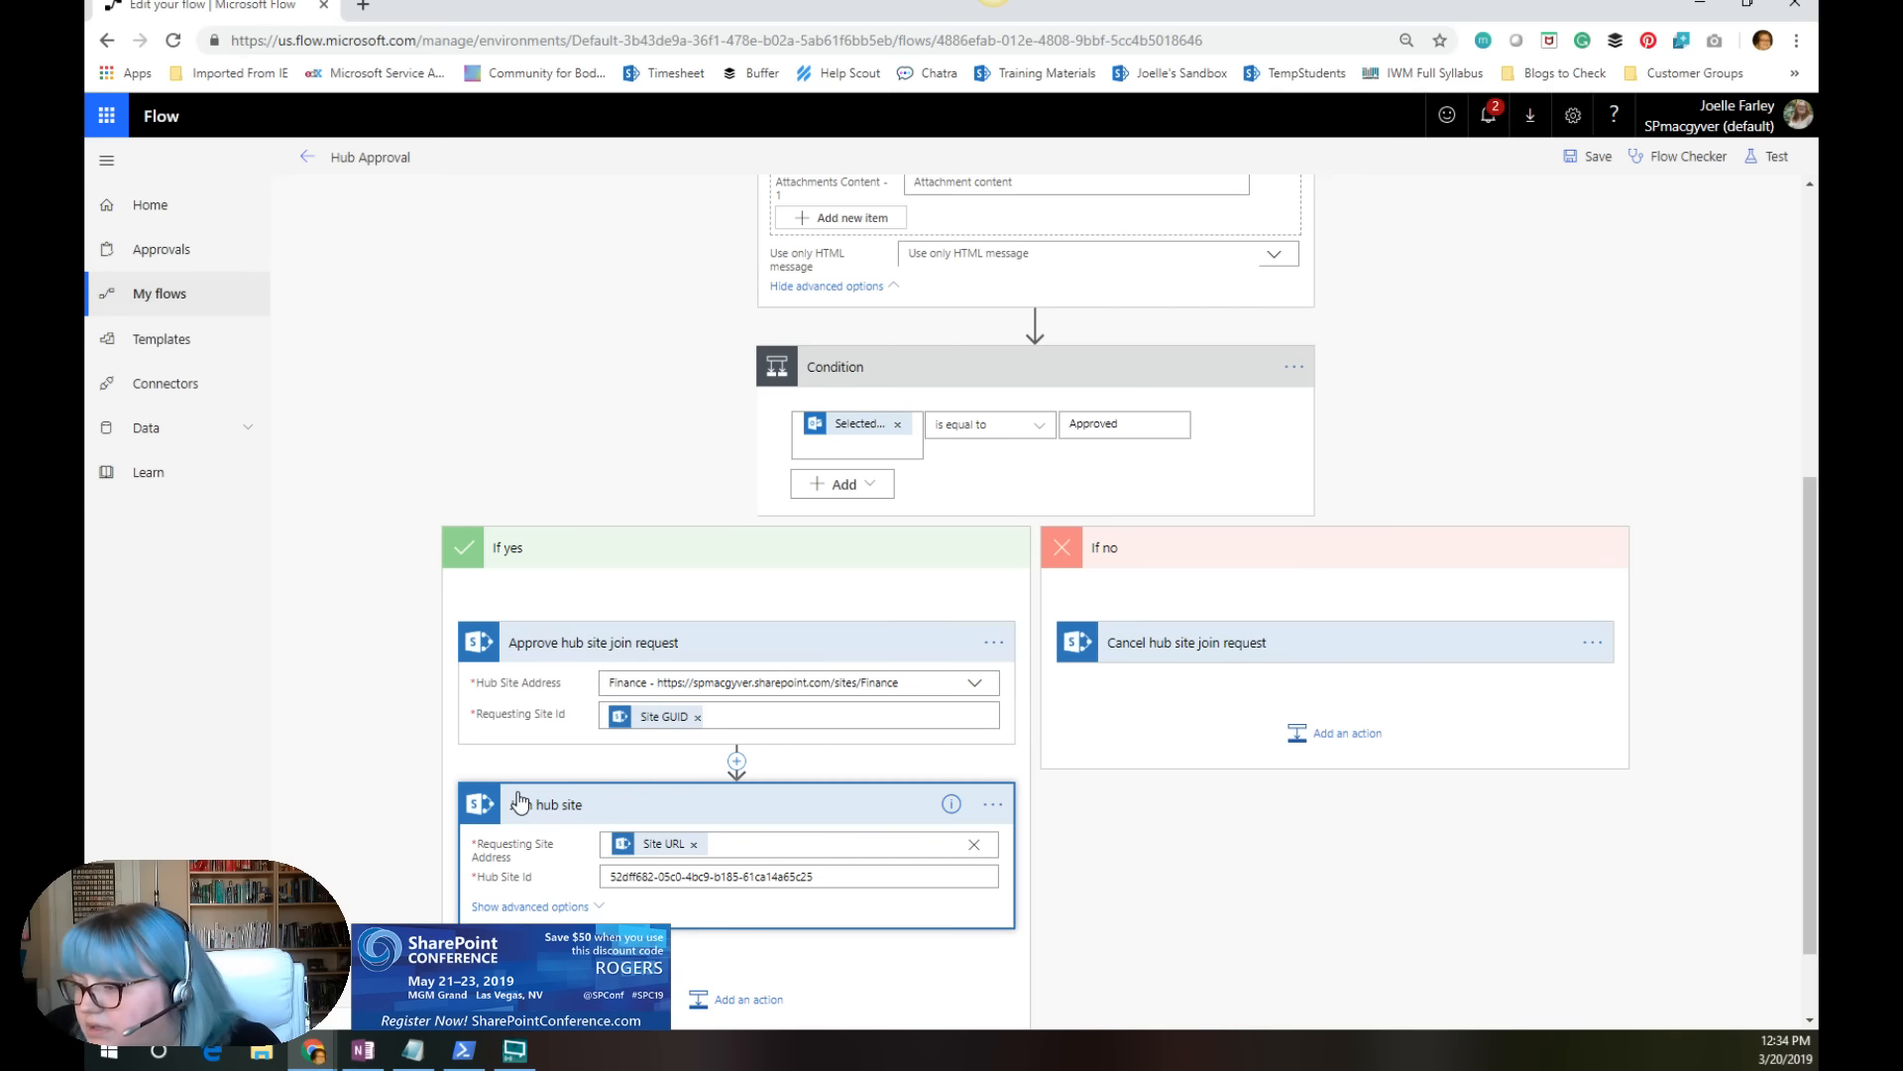
pyautogui.scroll(-1, 518, 801)
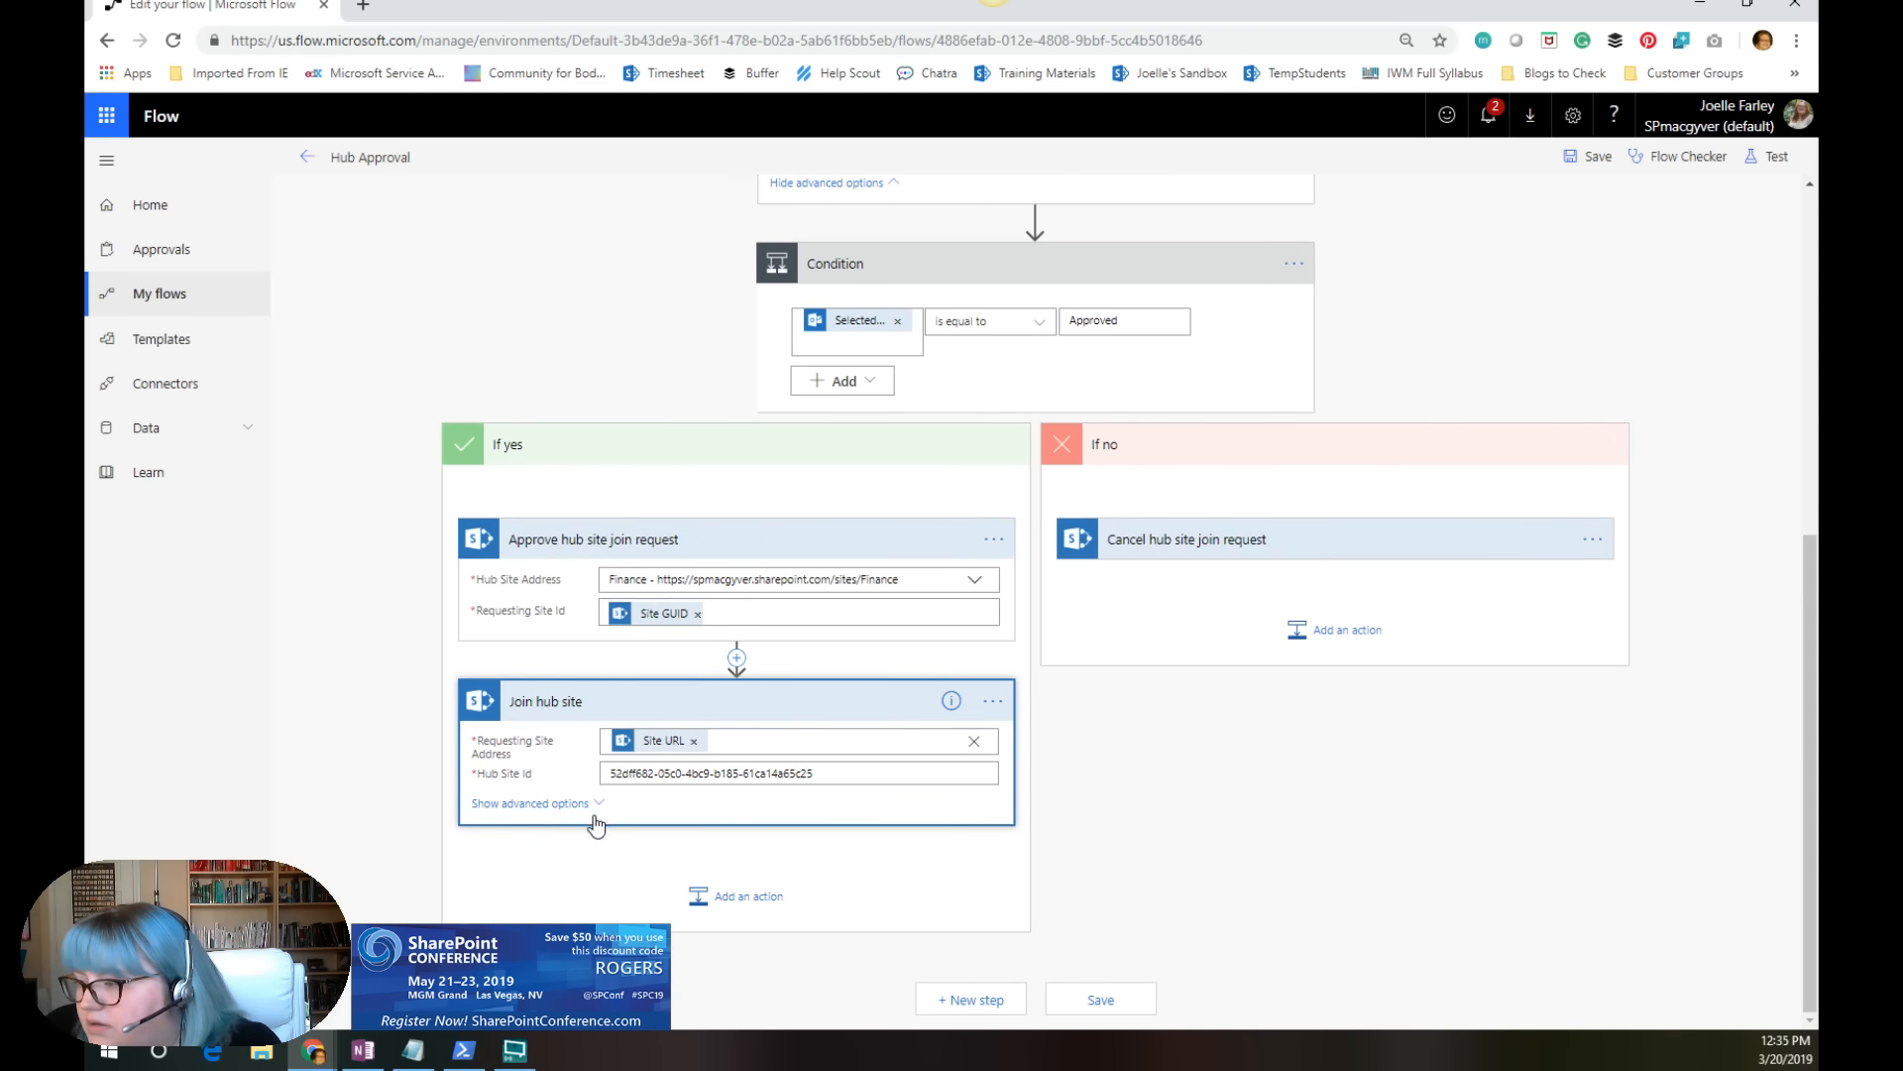
pyautogui.scroll(2, 595, 812)
pyautogui.scroll(-2, 595, 812)
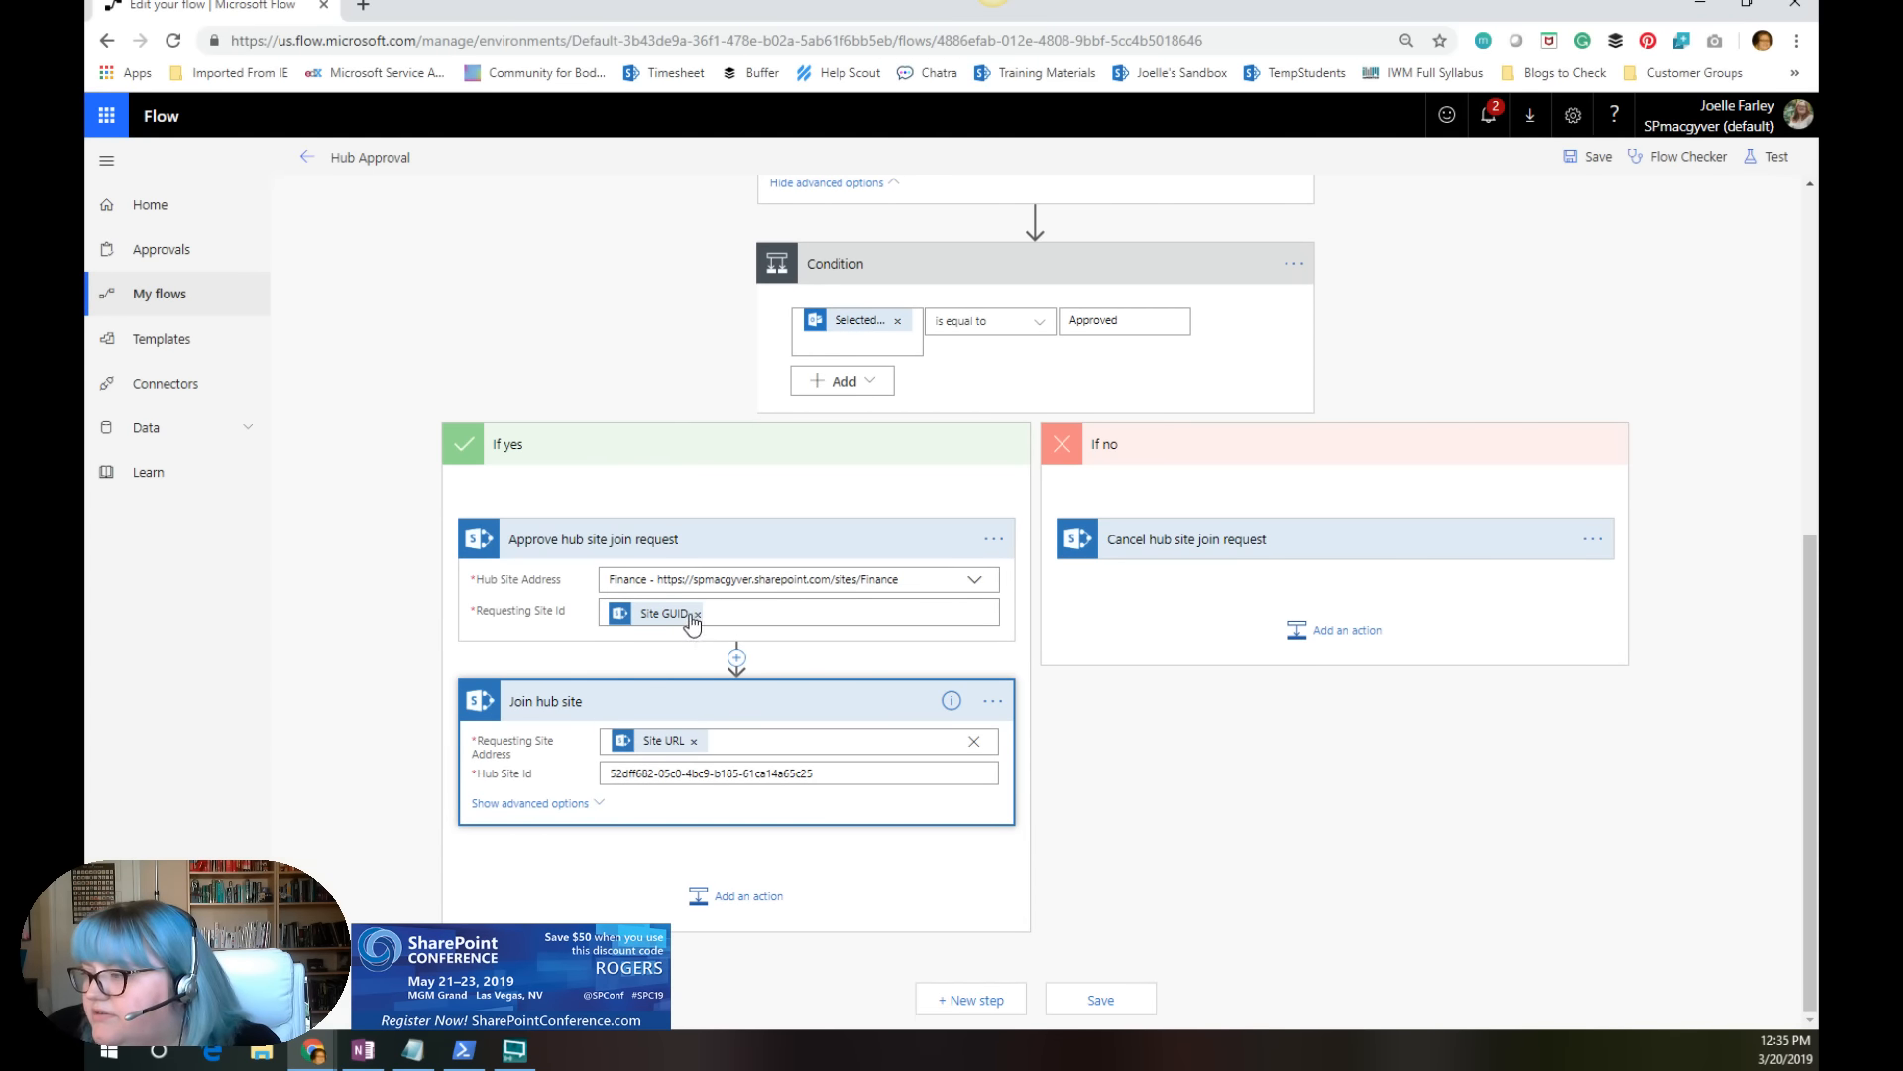
pyautogui.scroll(2, 544, 740)
pyautogui.scroll(-2, 783, 704)
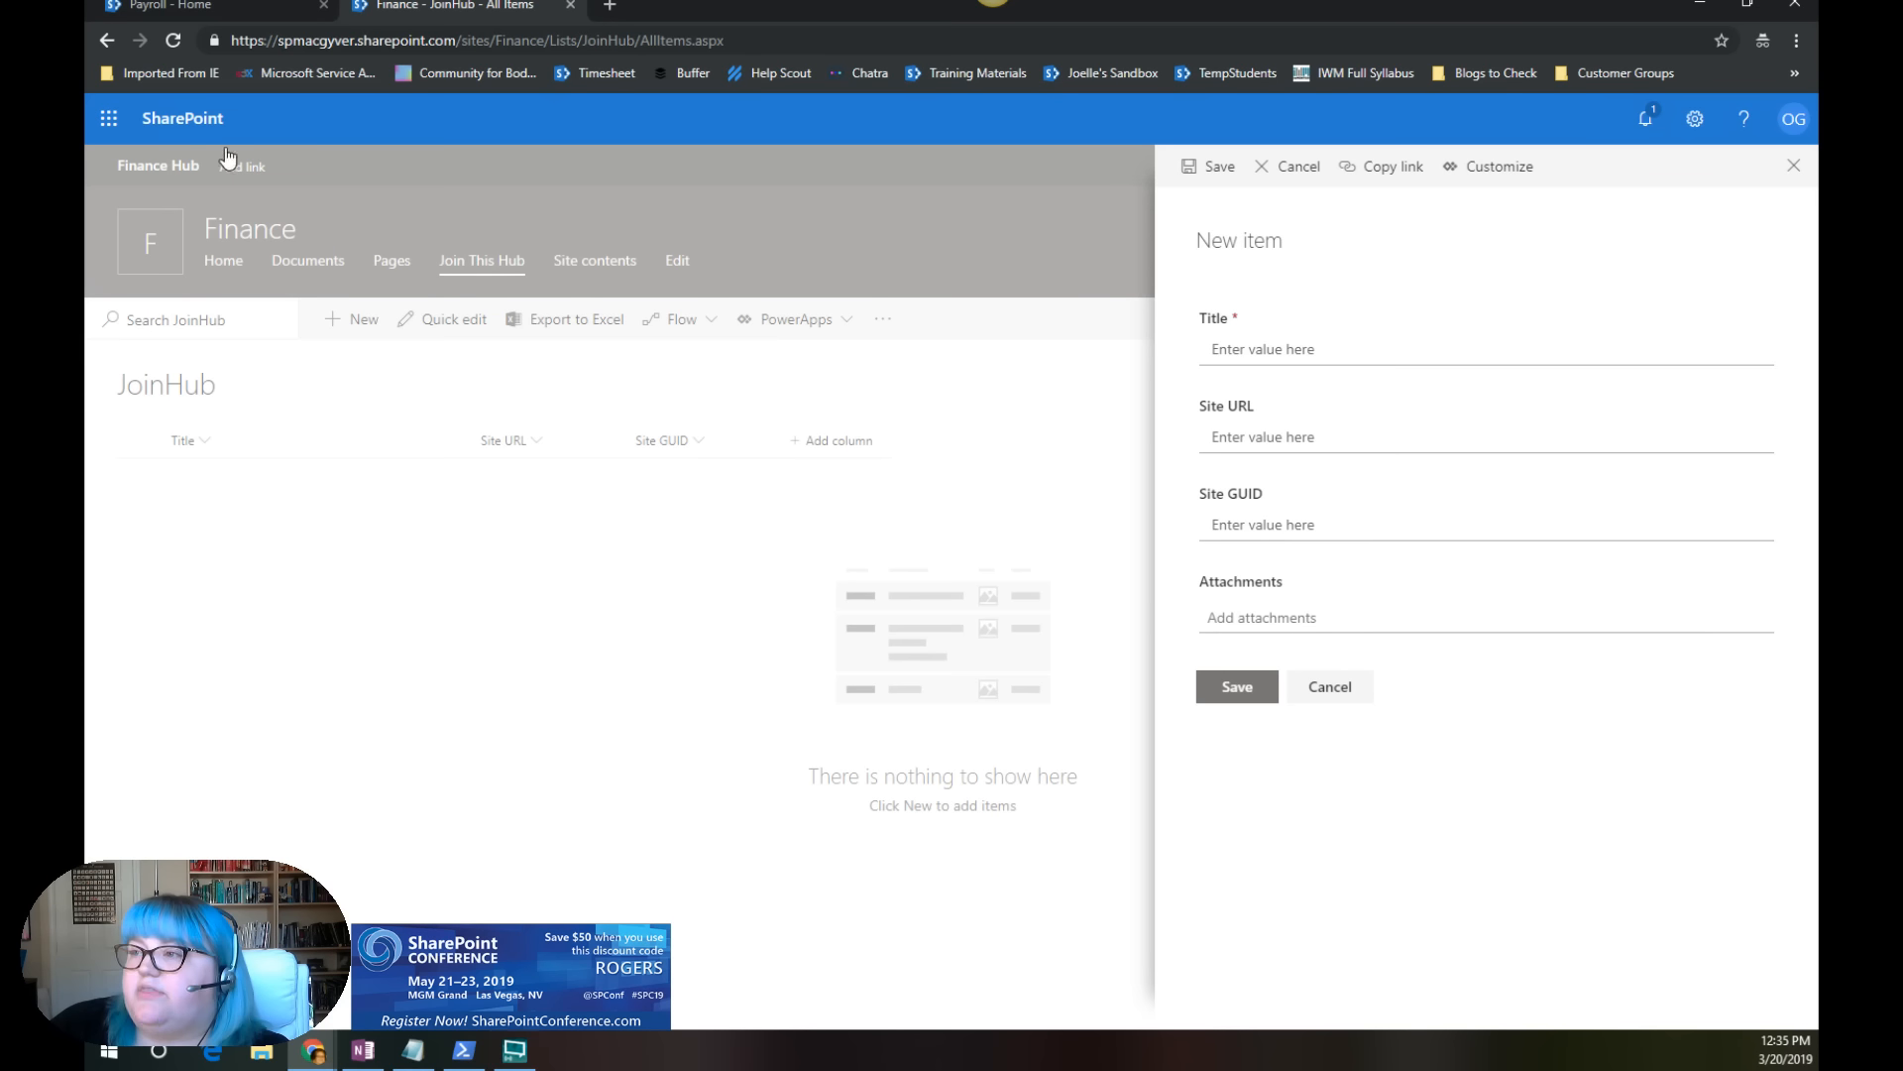
# Step: Return from the JoinHub new item form to the Hub Approval flow and review how Site GUID and Site URL feed the If yes actions
pyautogui.click(327, 1057)
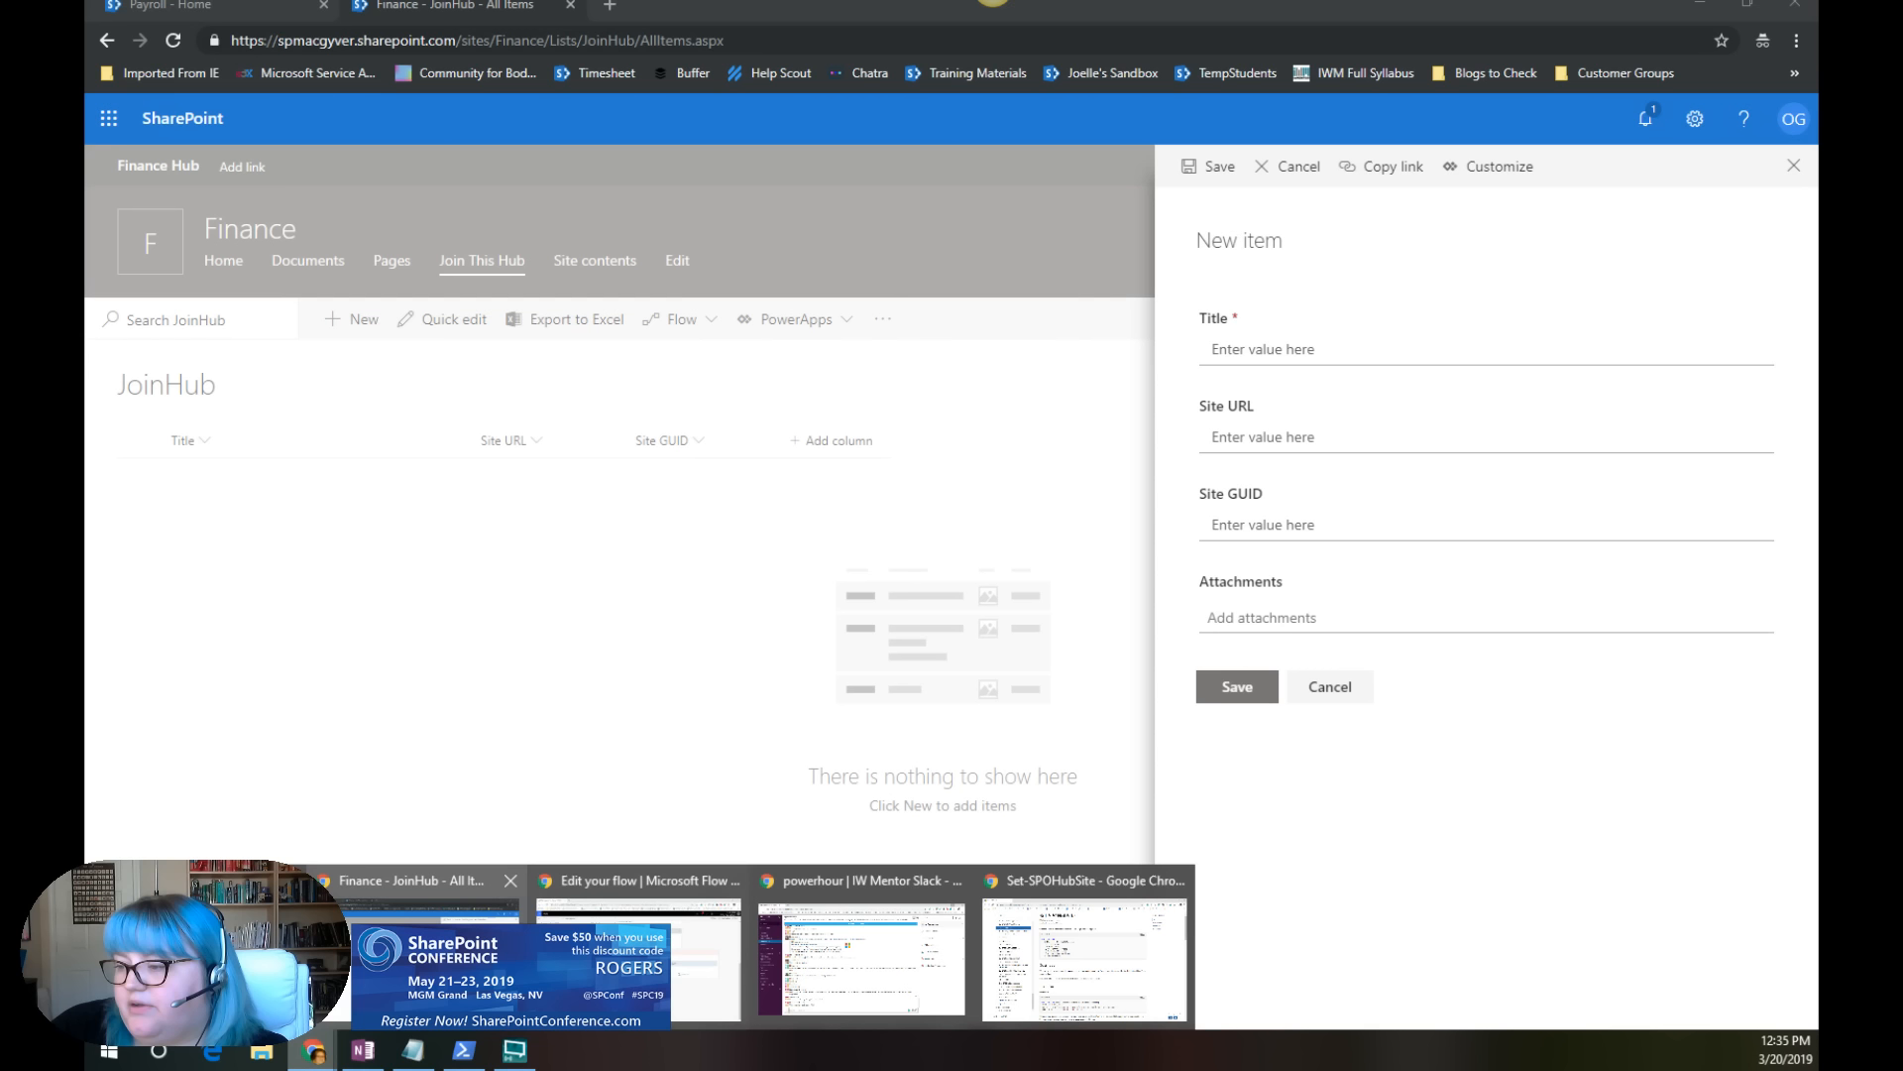
pyautogui.click(638, 957)
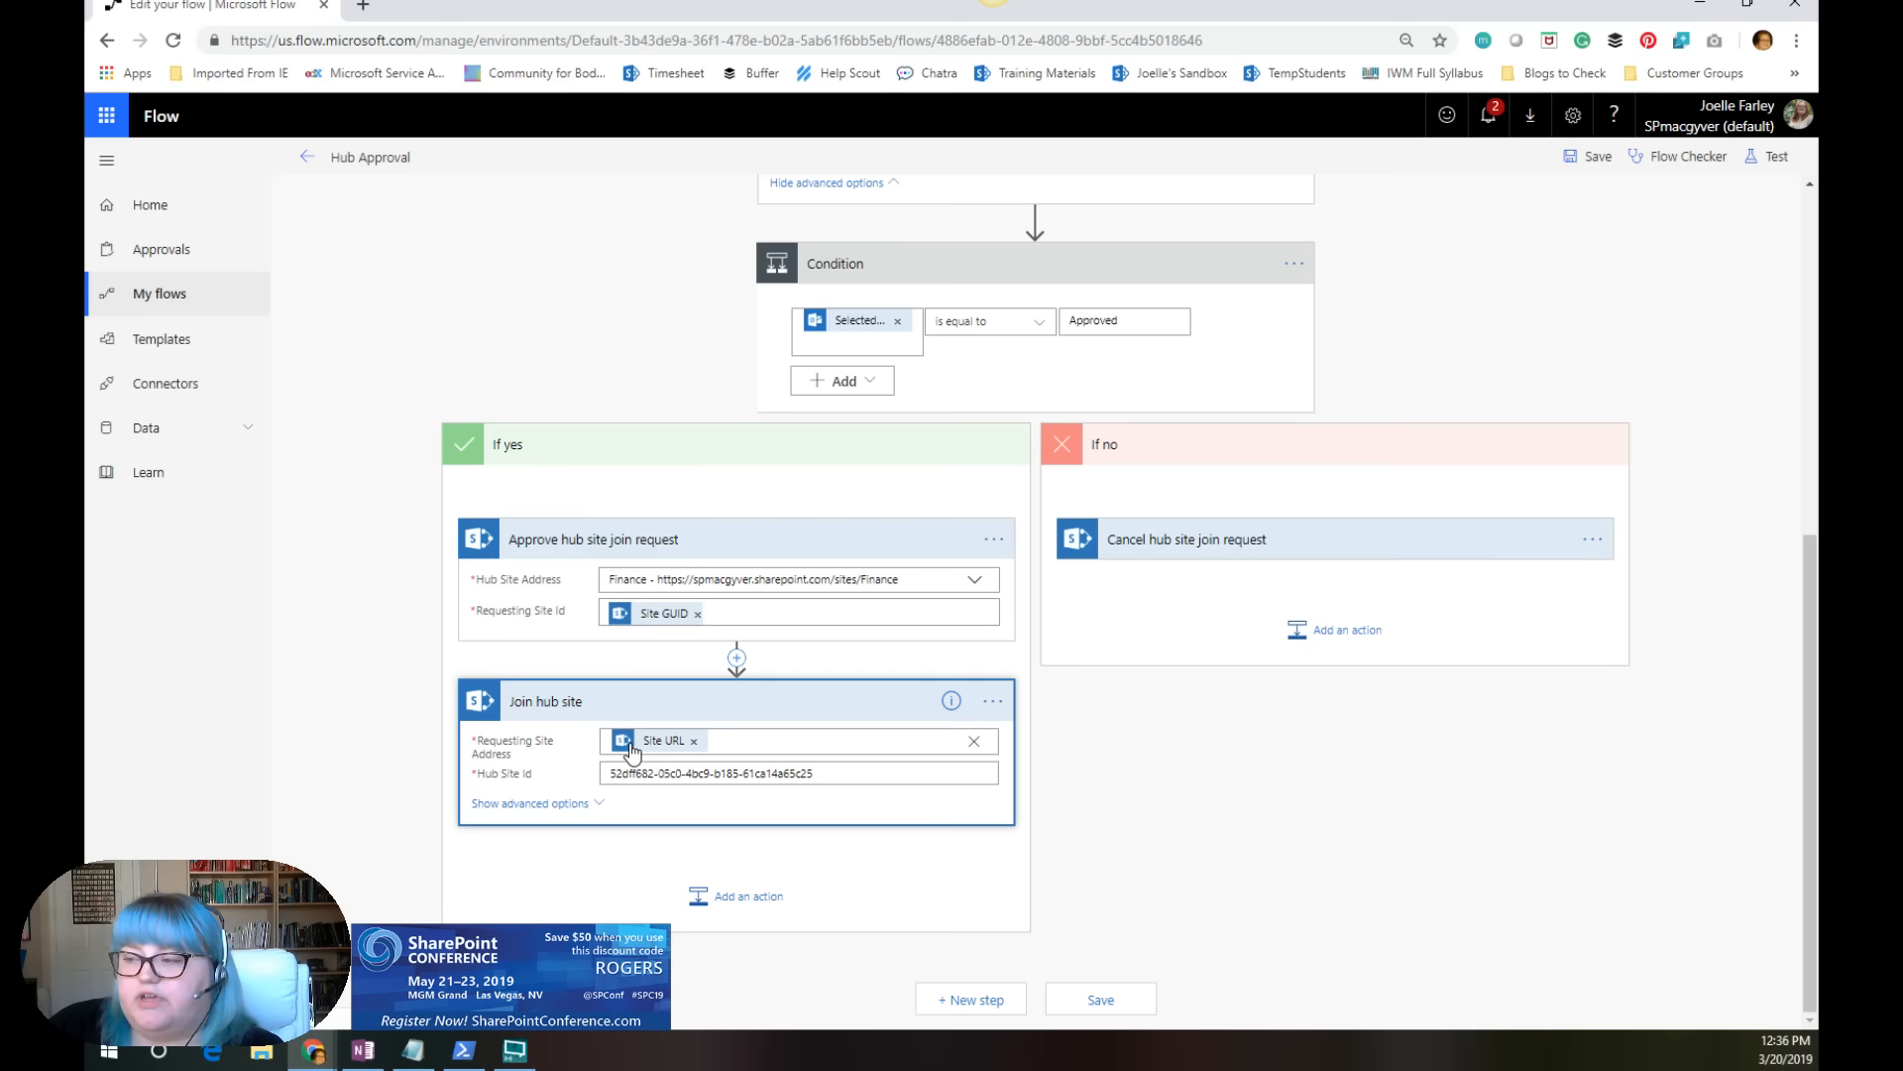
pyautogui.scroll(2, 634, 753)
pyautogui.scroll(-2, 644, 759)
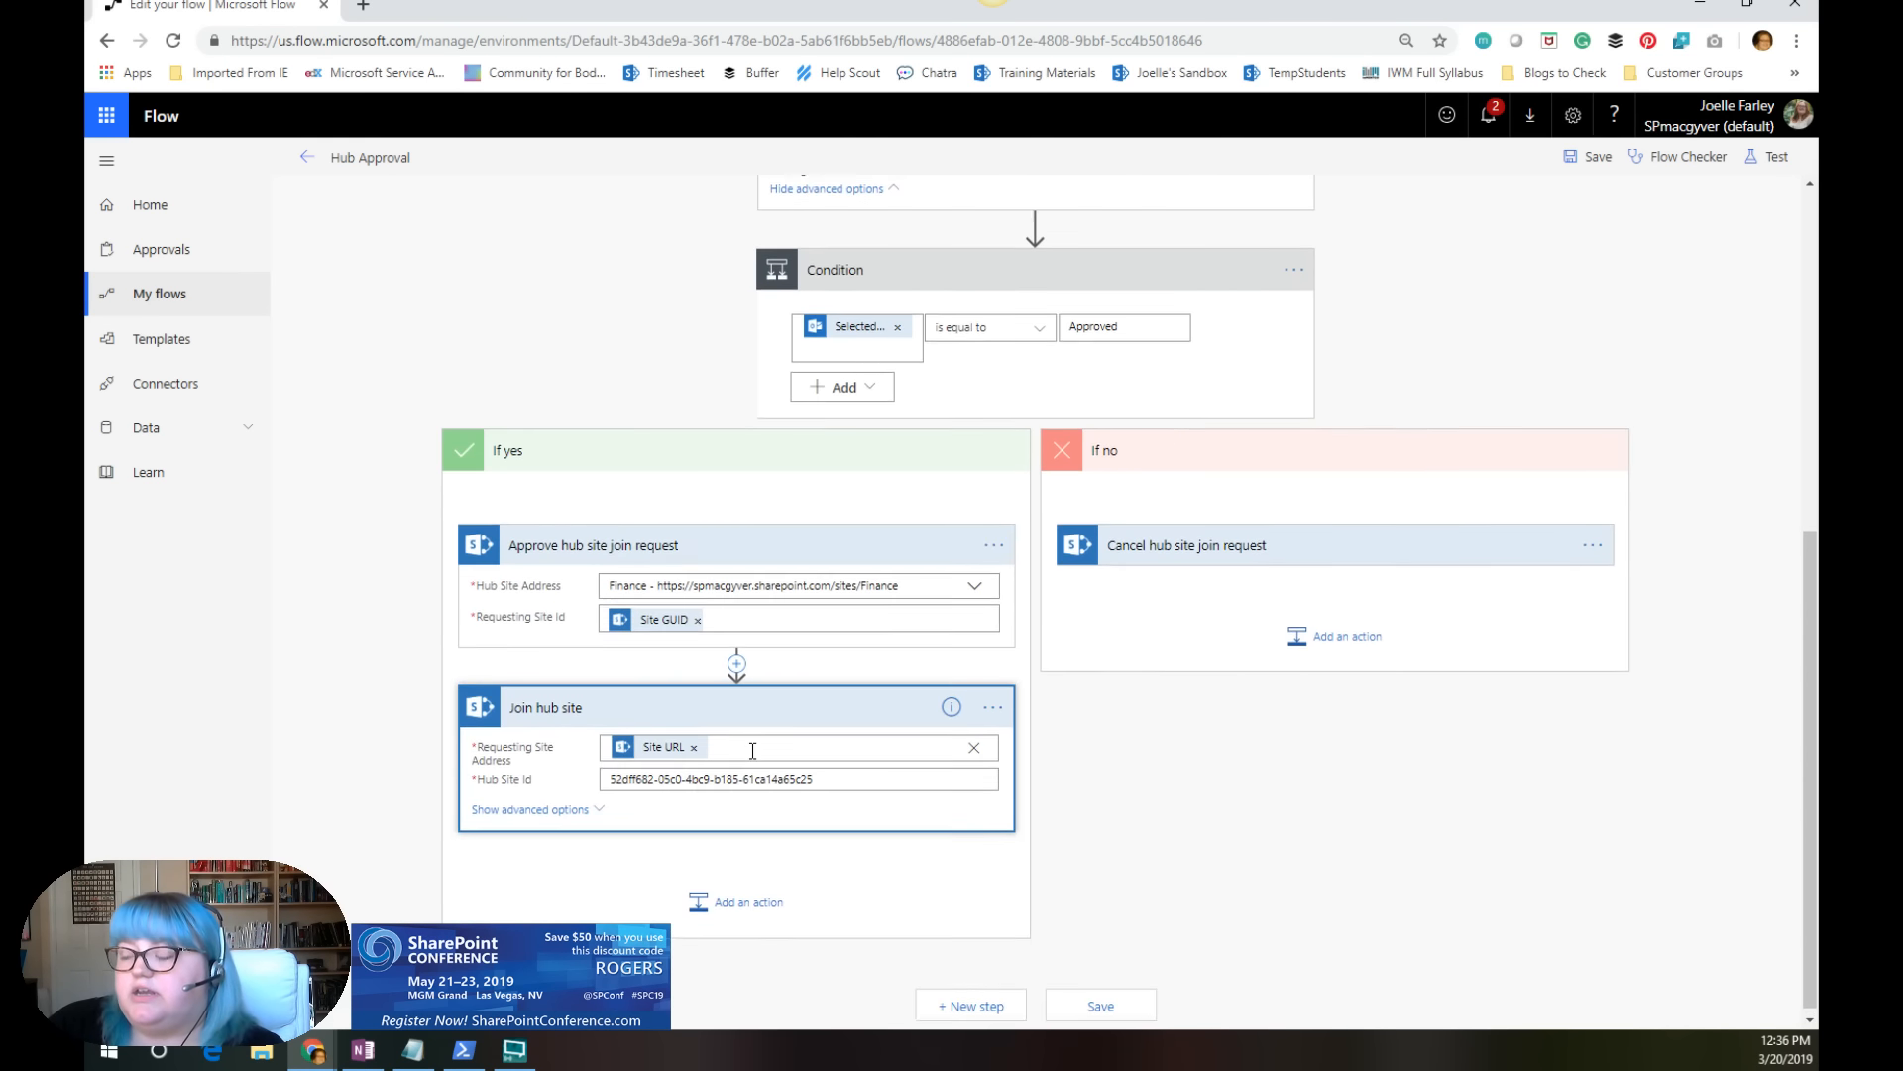
pyautogui.scroll(4, 752, 760)
pyautogui.scroll(2, 753, 760)
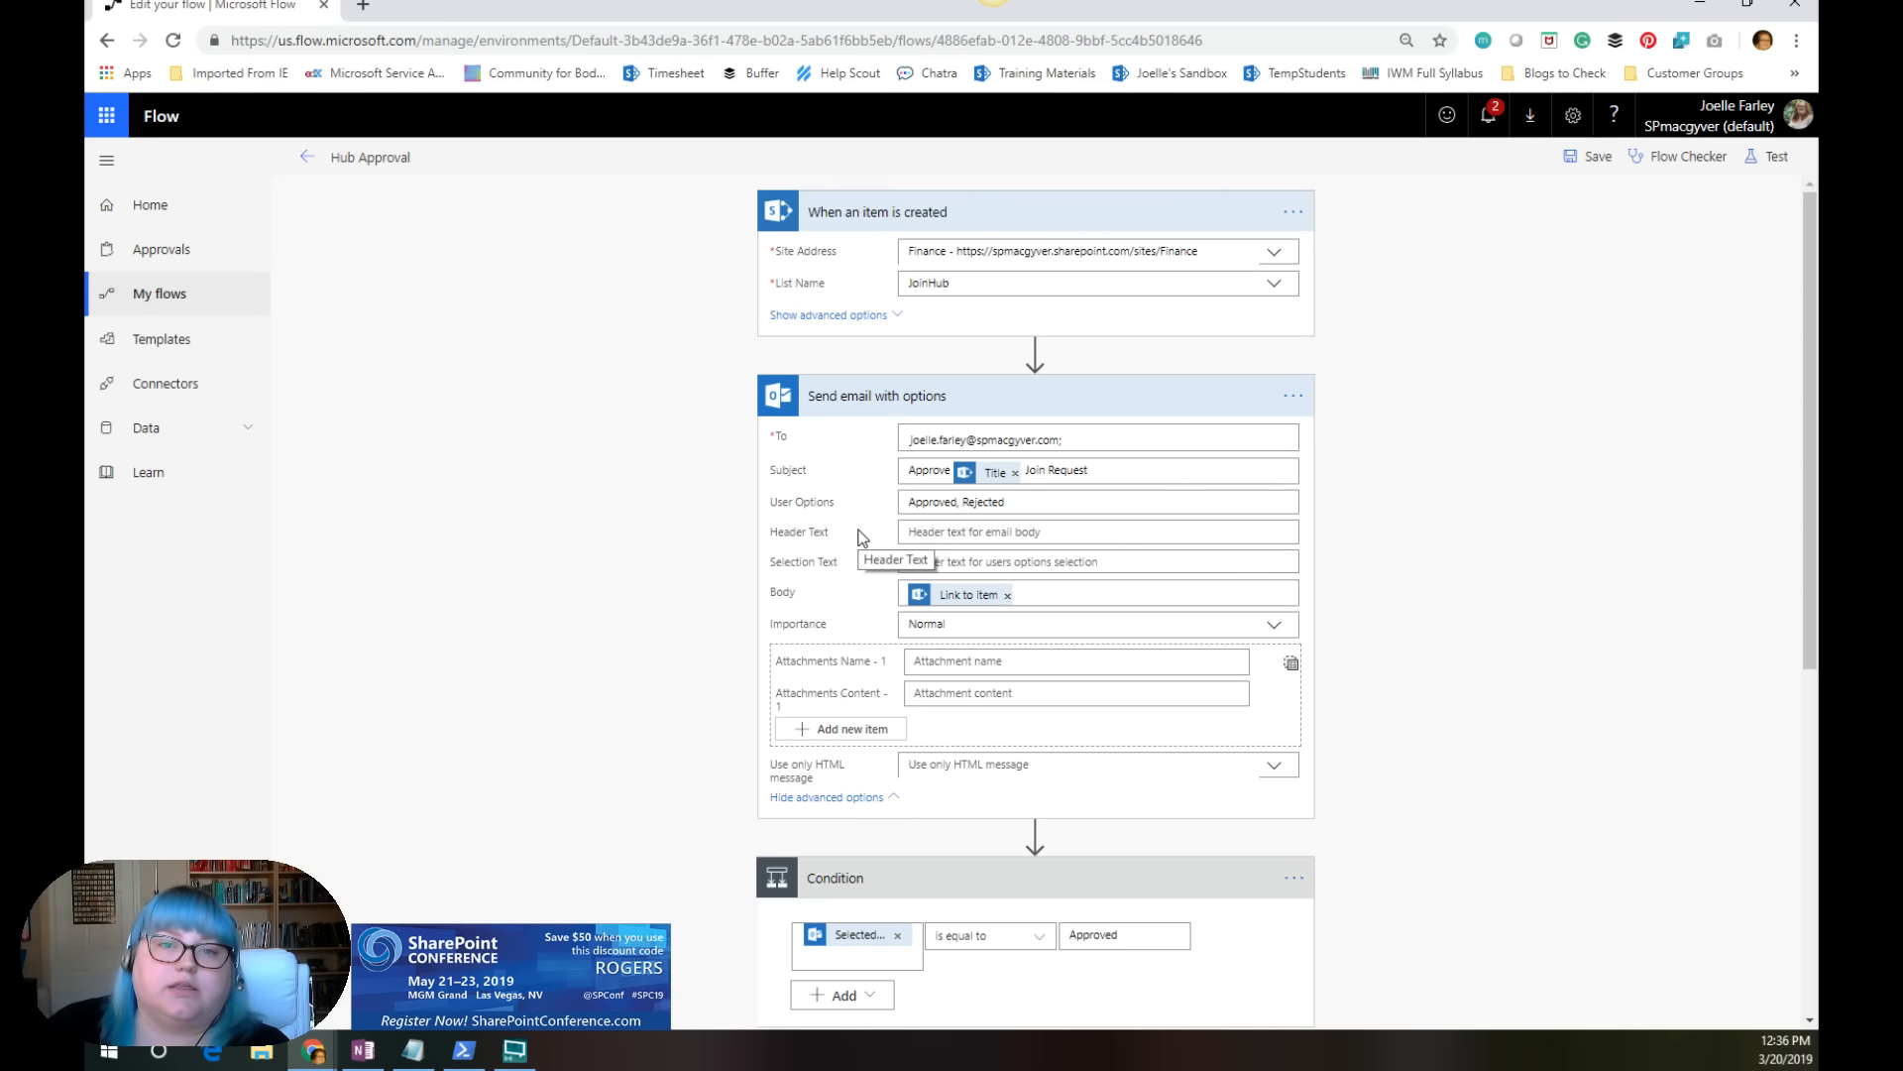
pyautogui.scroll(-6, 859, 536)
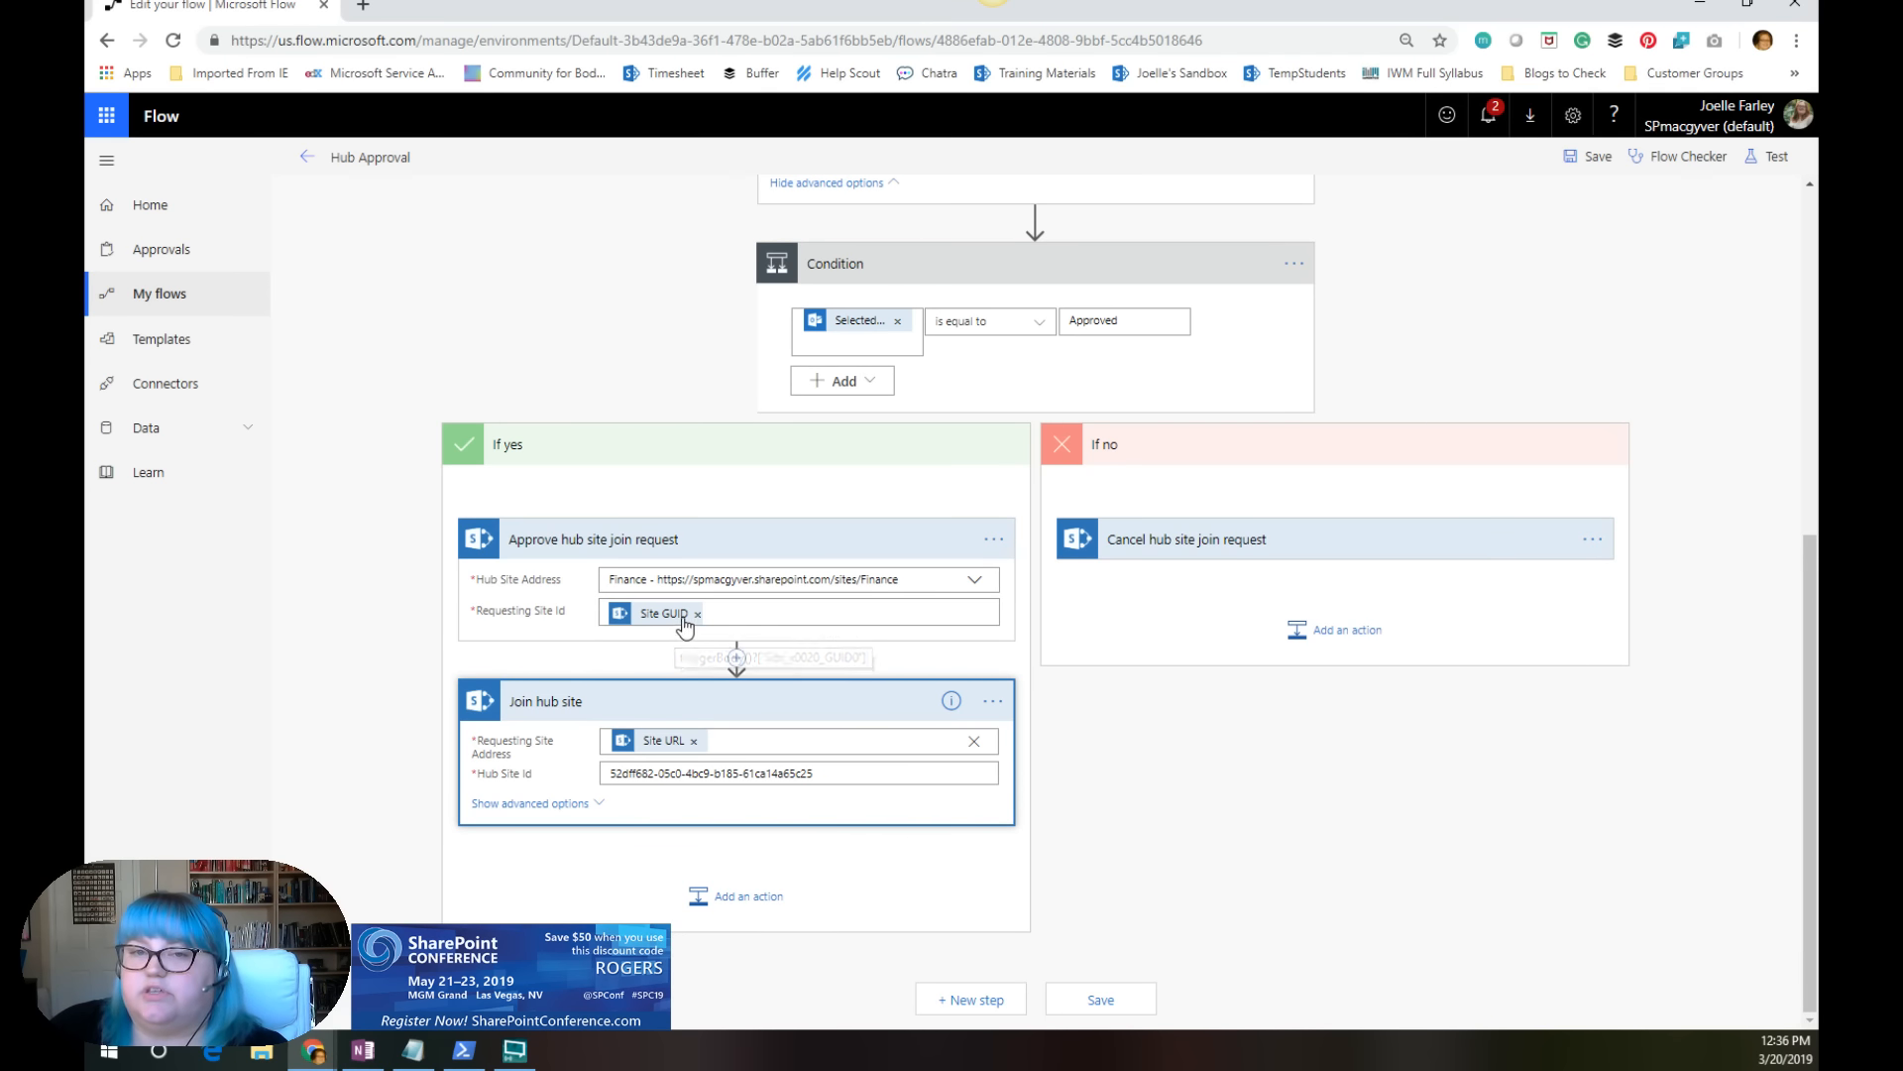
pyautogui.moveTo(683, 618)
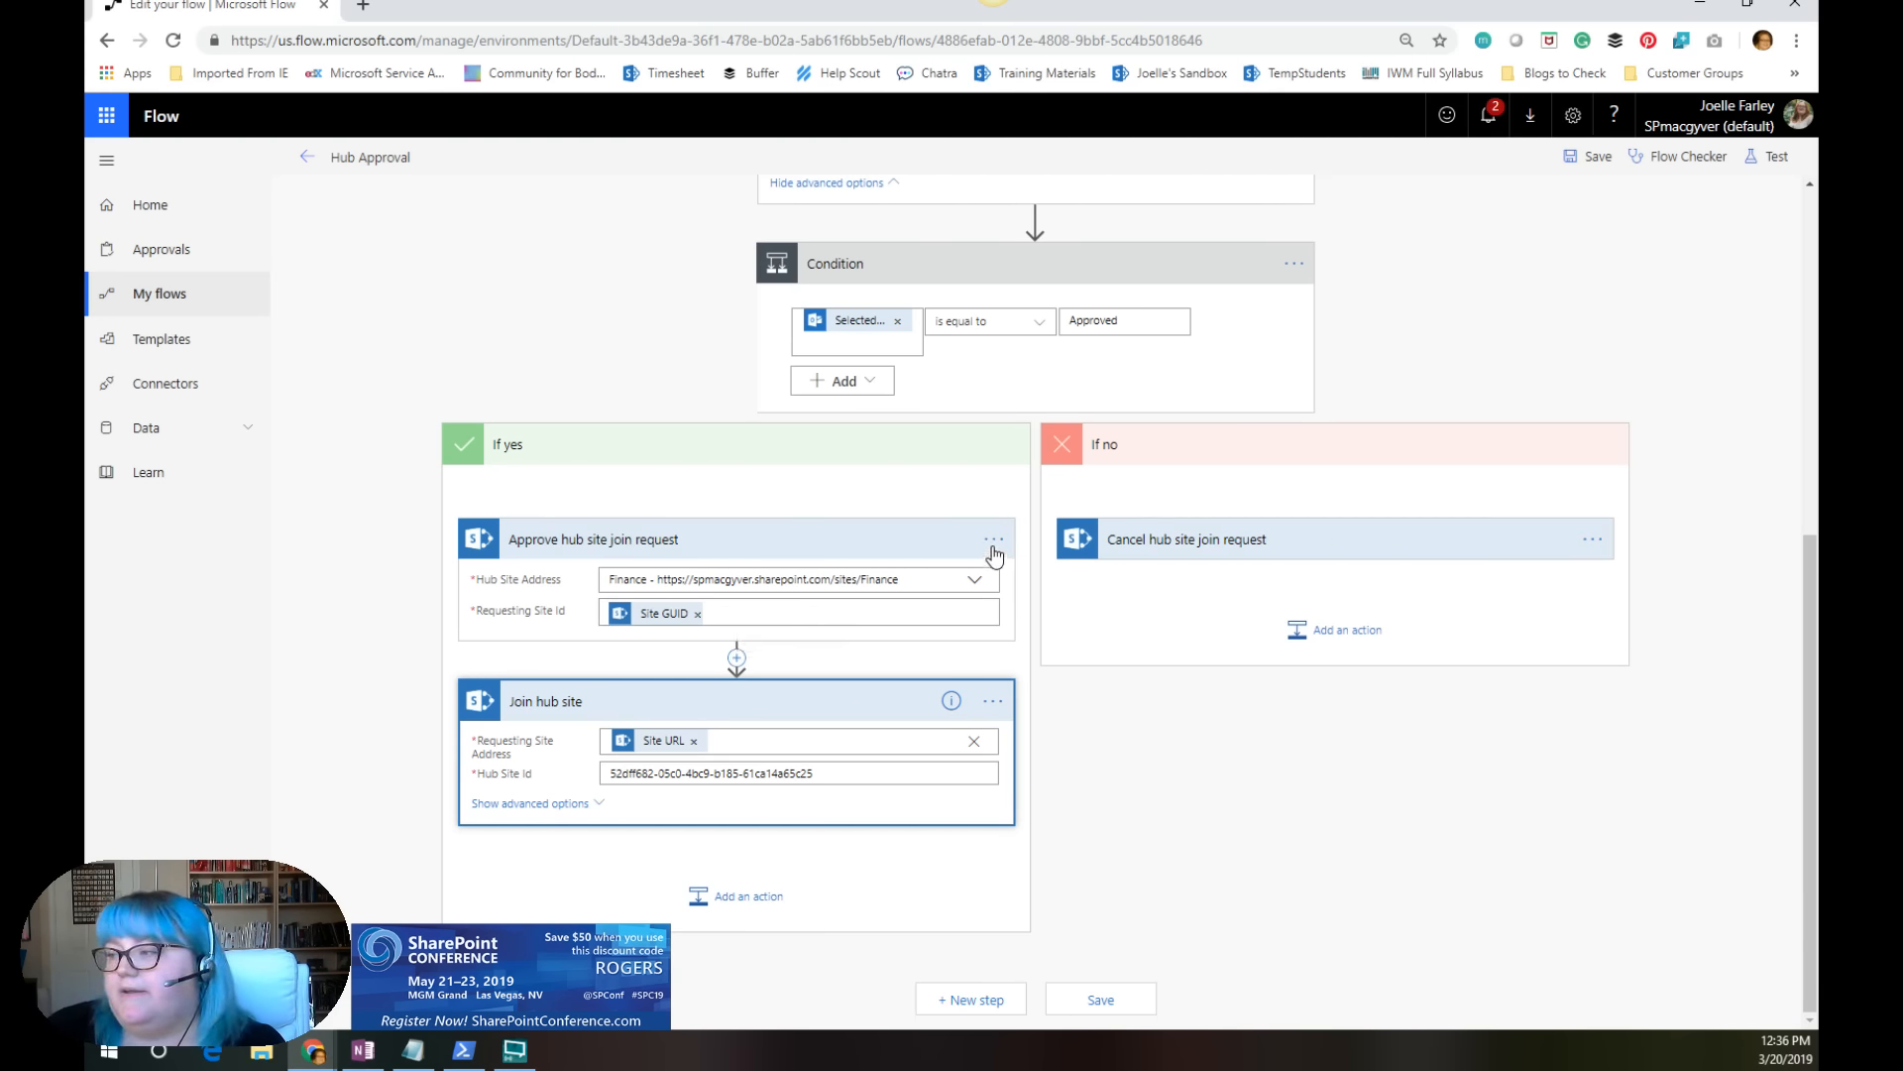
# Step: Show the advanced options of the Join hub site action and remove the ApprovalToken content from its Approval Token field
pyautogui.click(995, 545)
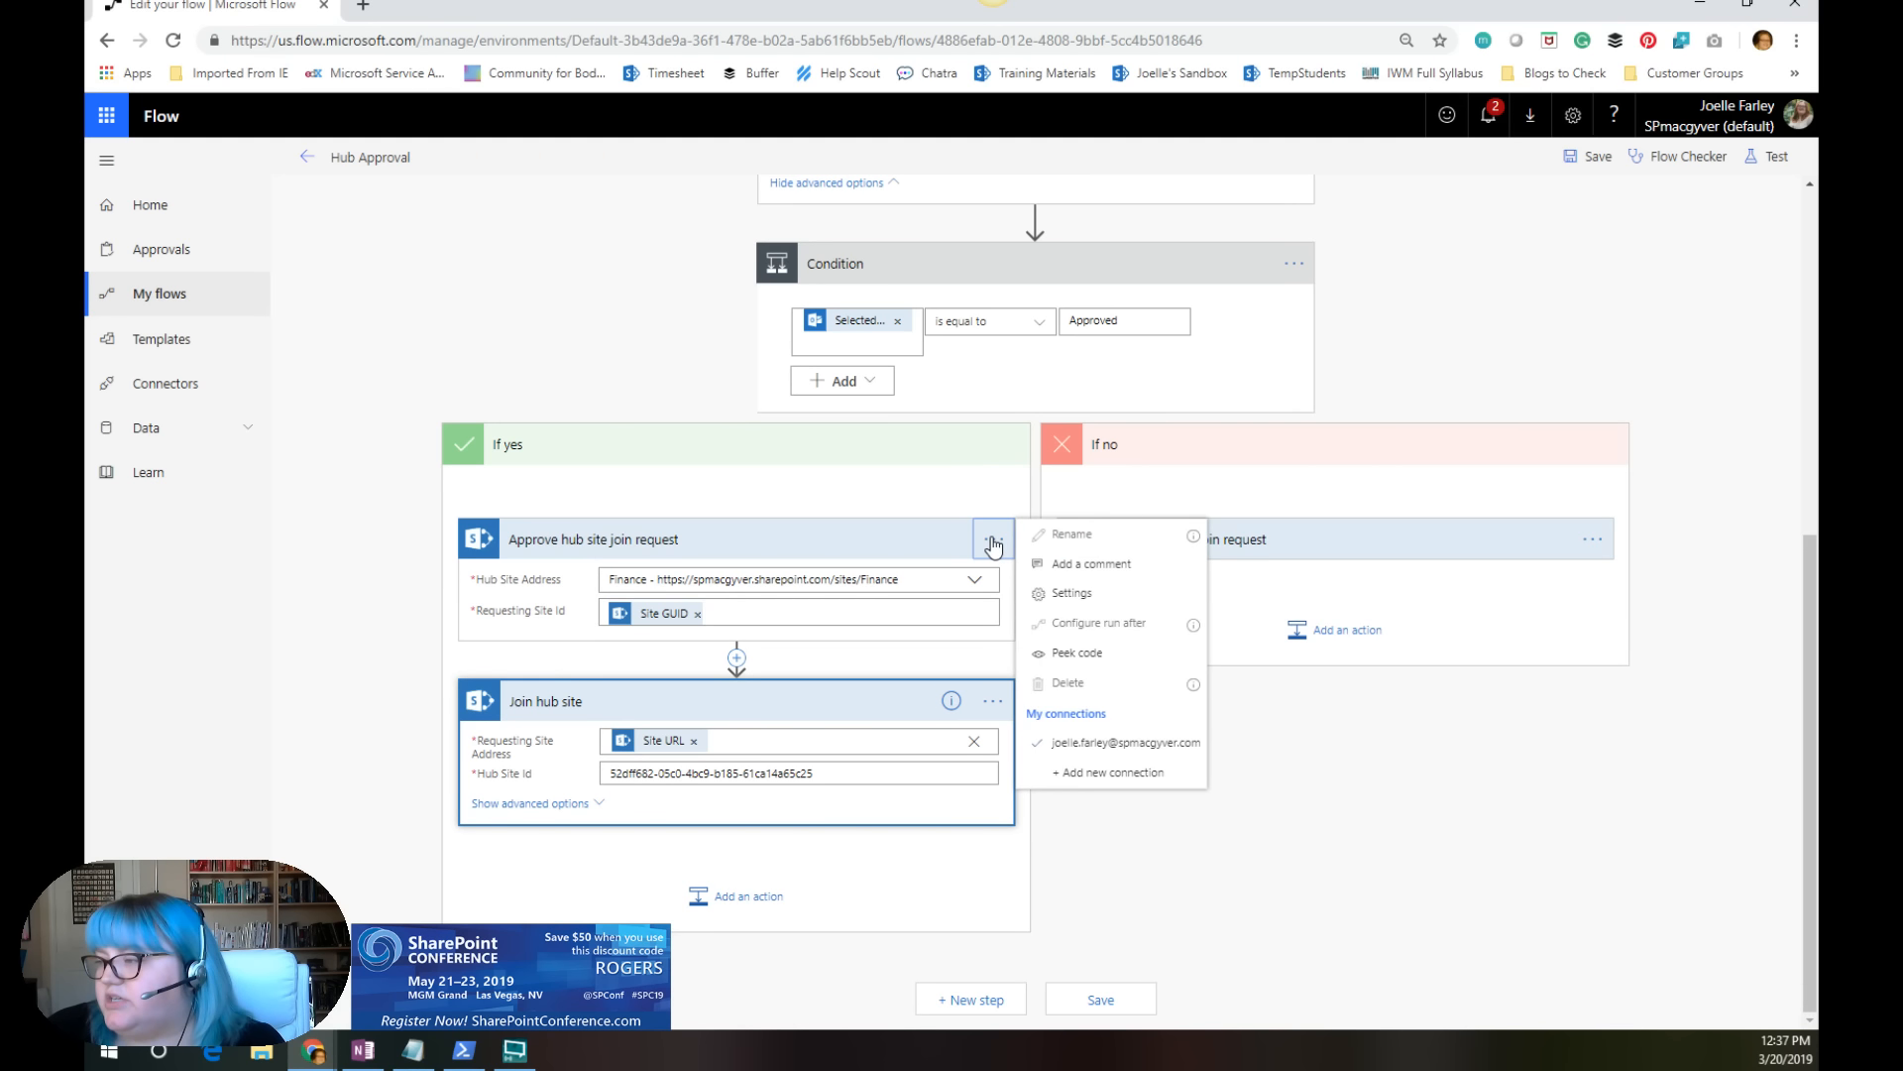
pyautogui.click(558, 804)
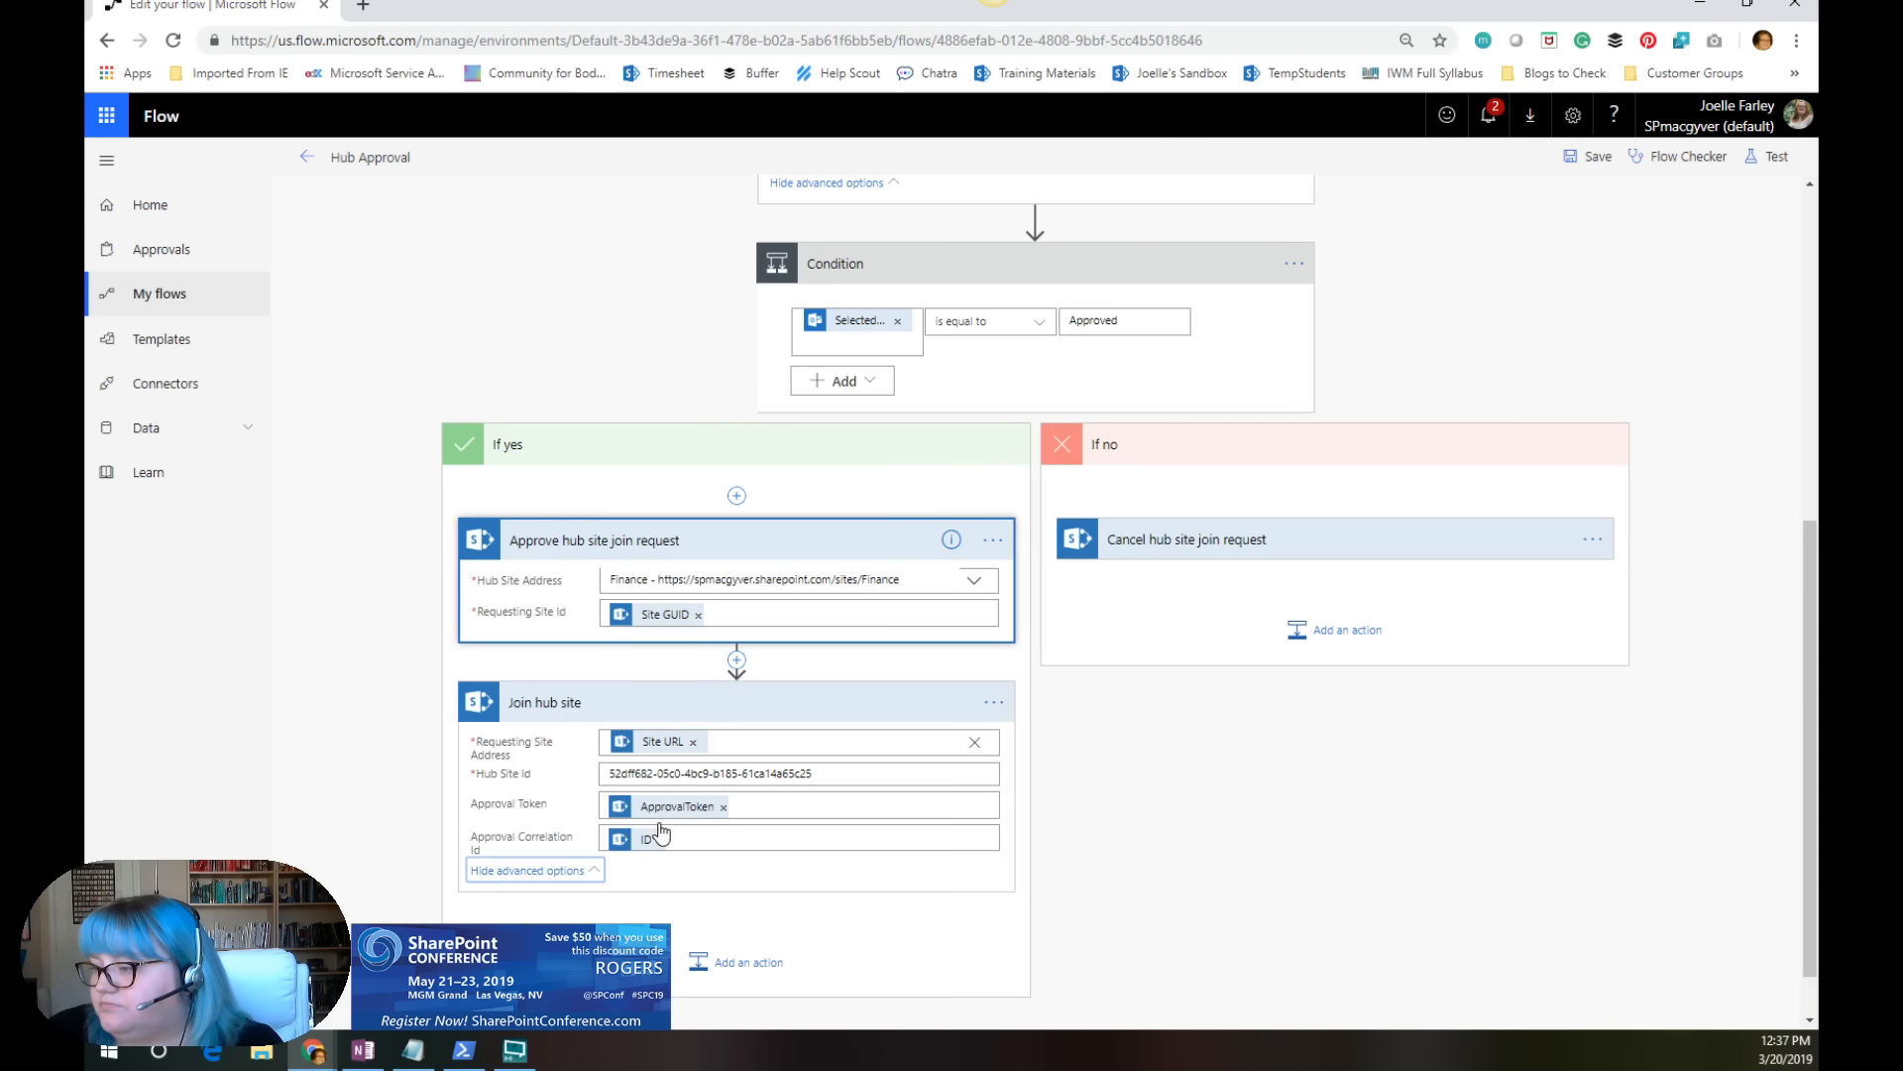
pyautogui.click(721, 807)
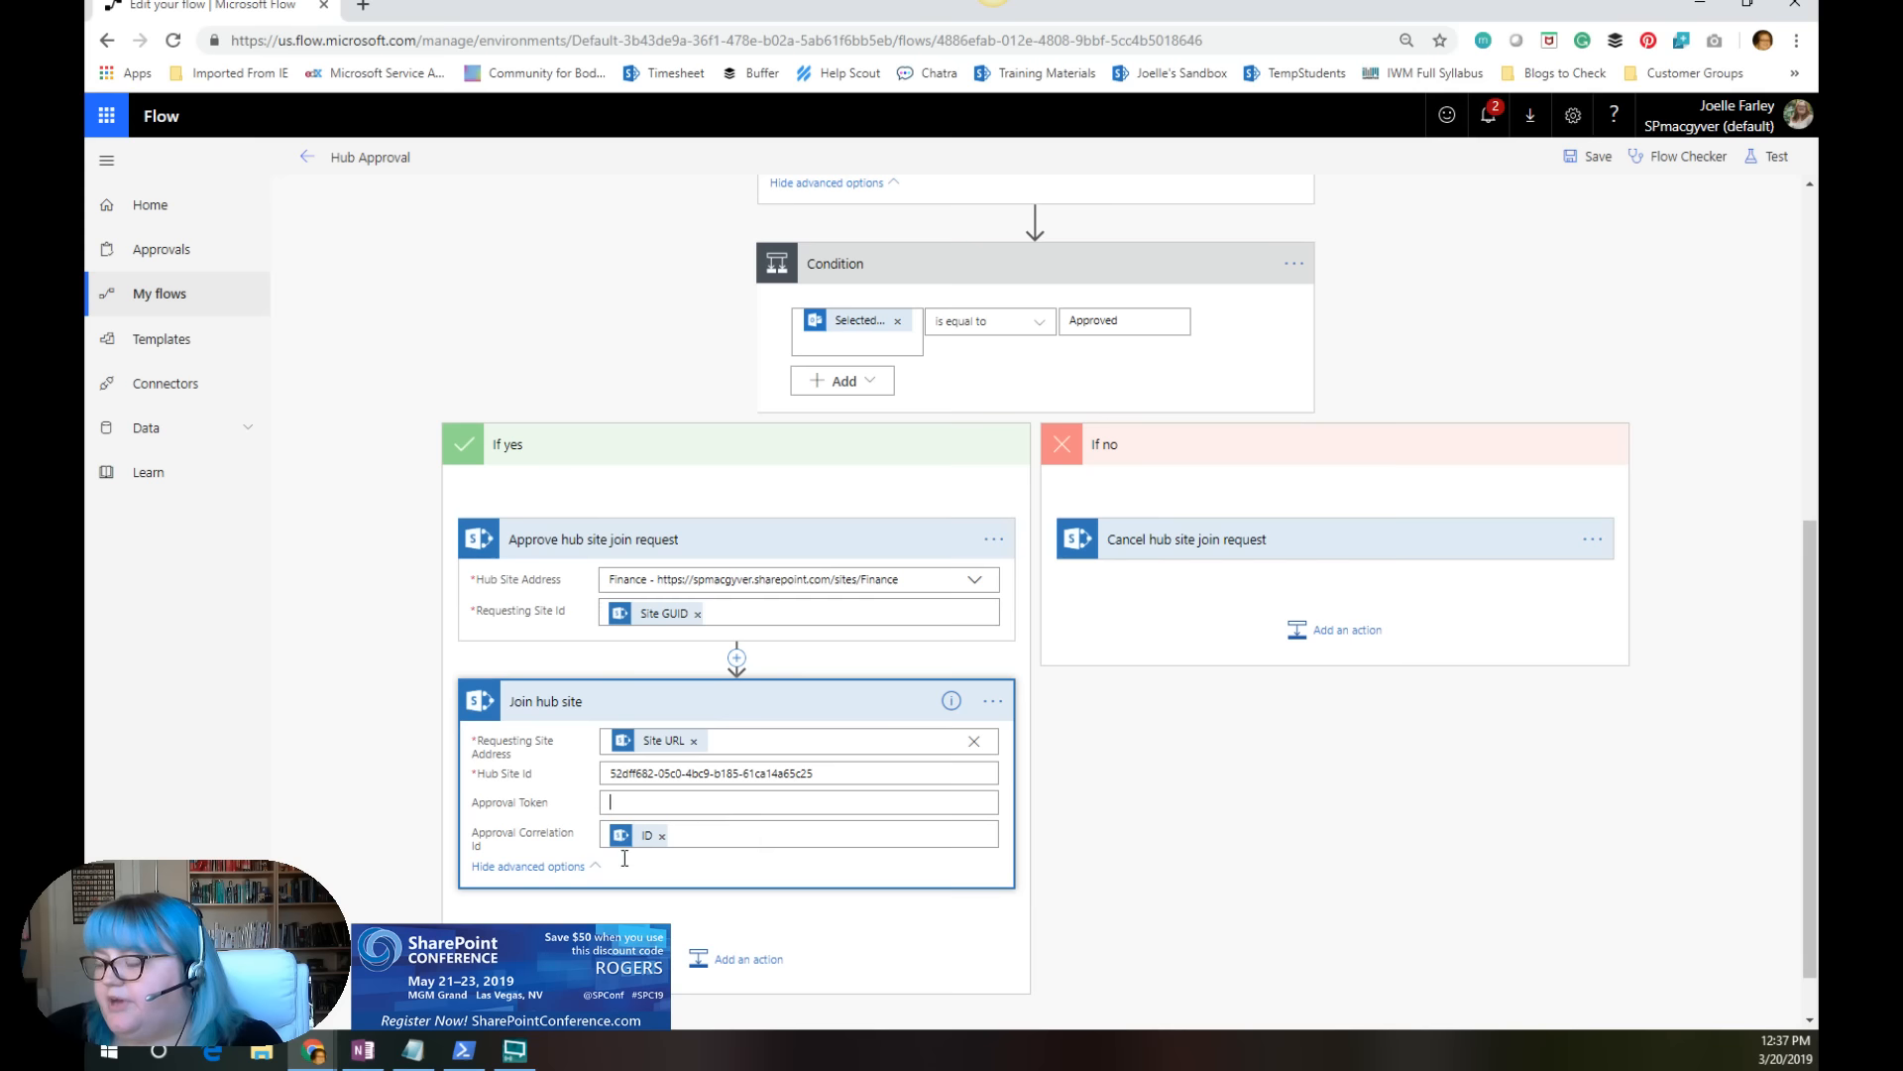
pyautogui.click(818, 654)
# Step: Delete the Approve hub site join request action from the If yes branch of the flow
pyautogui.click(994, 539)
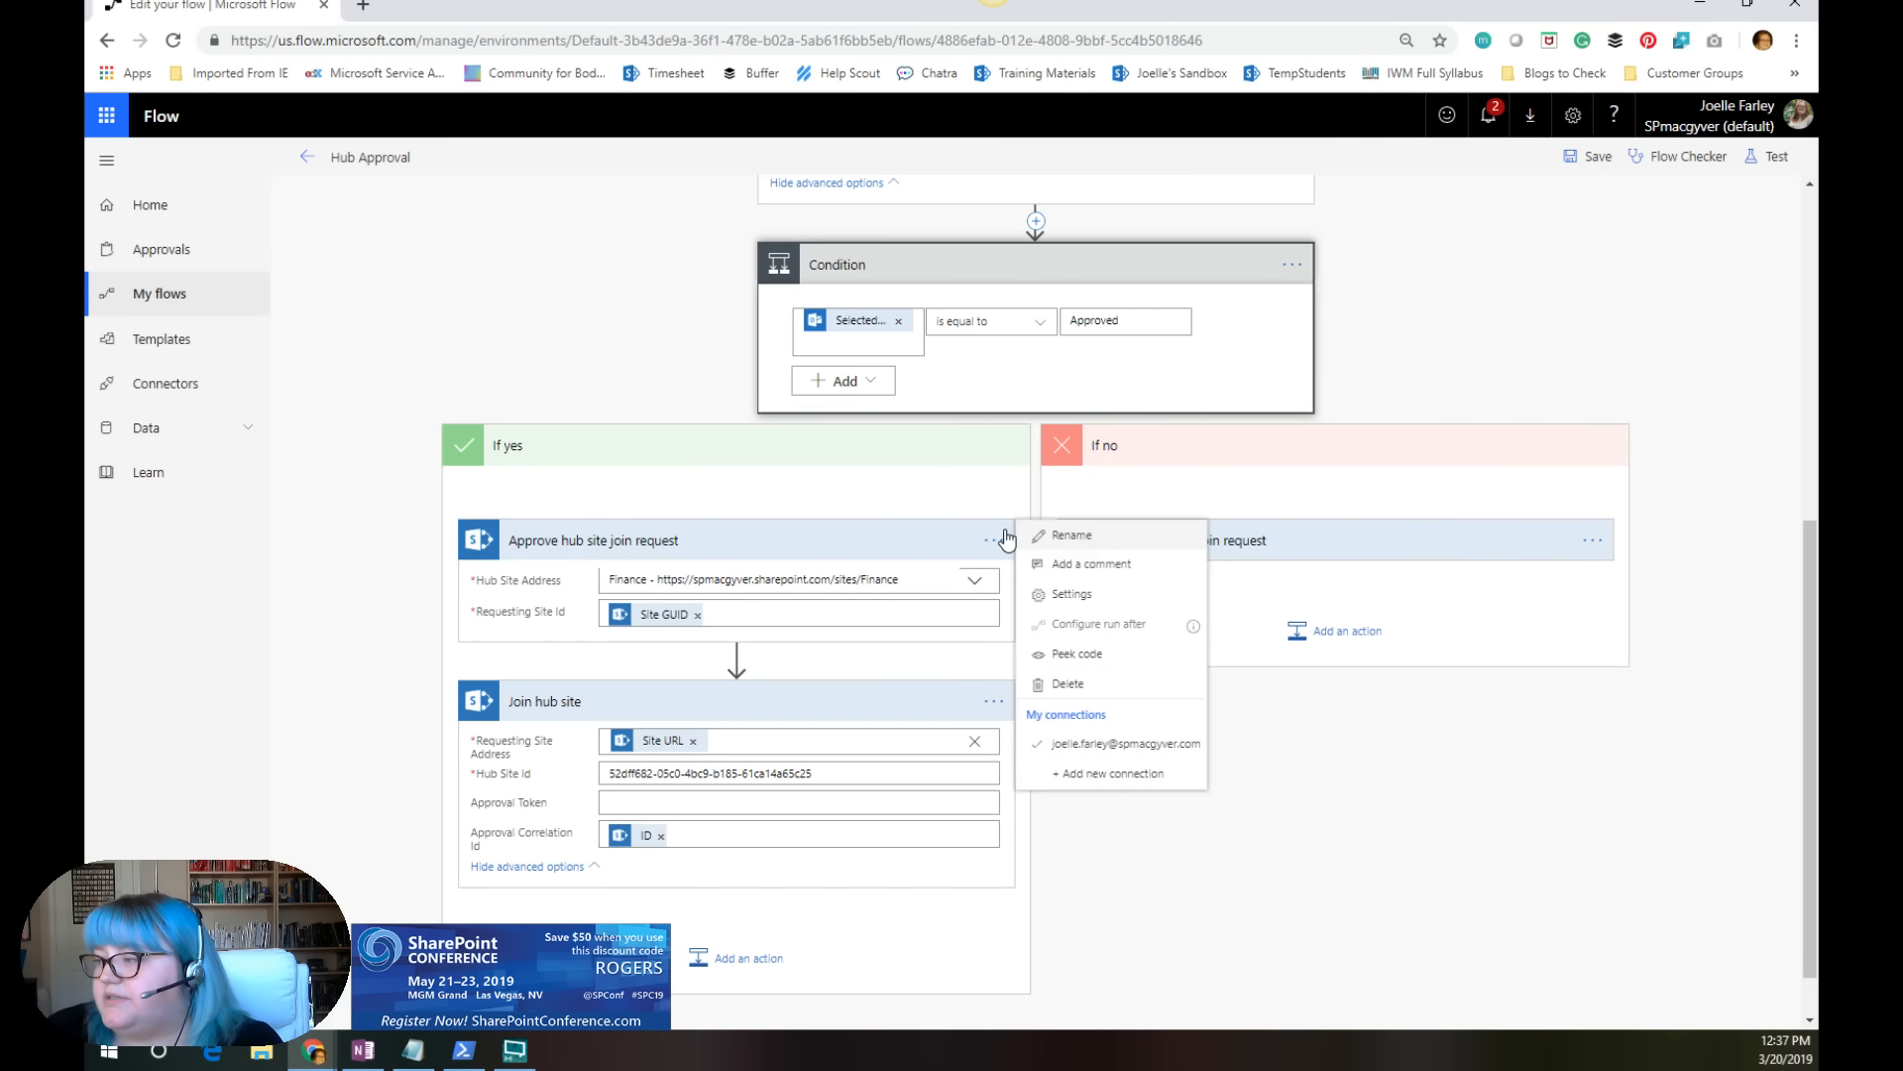
pyautogui.click(1079, 683)
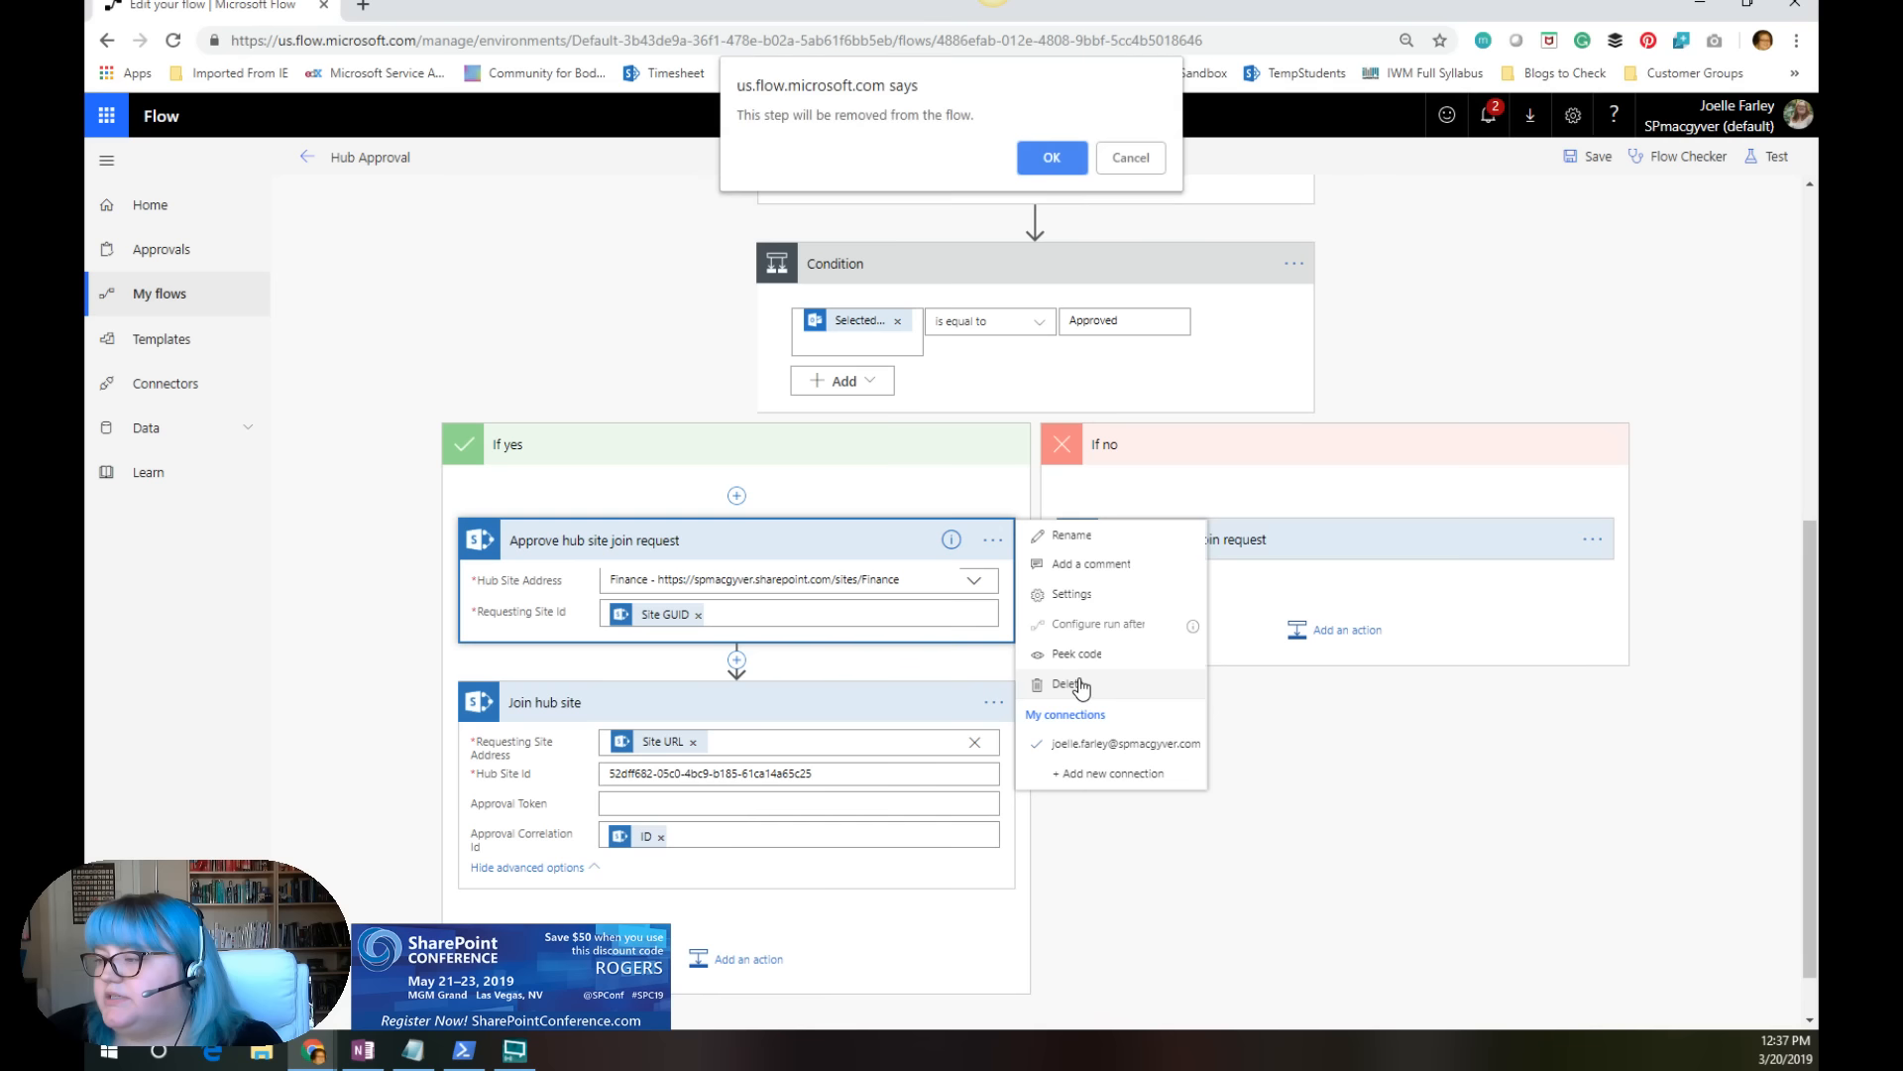
pyautogui.click(1059, 166)
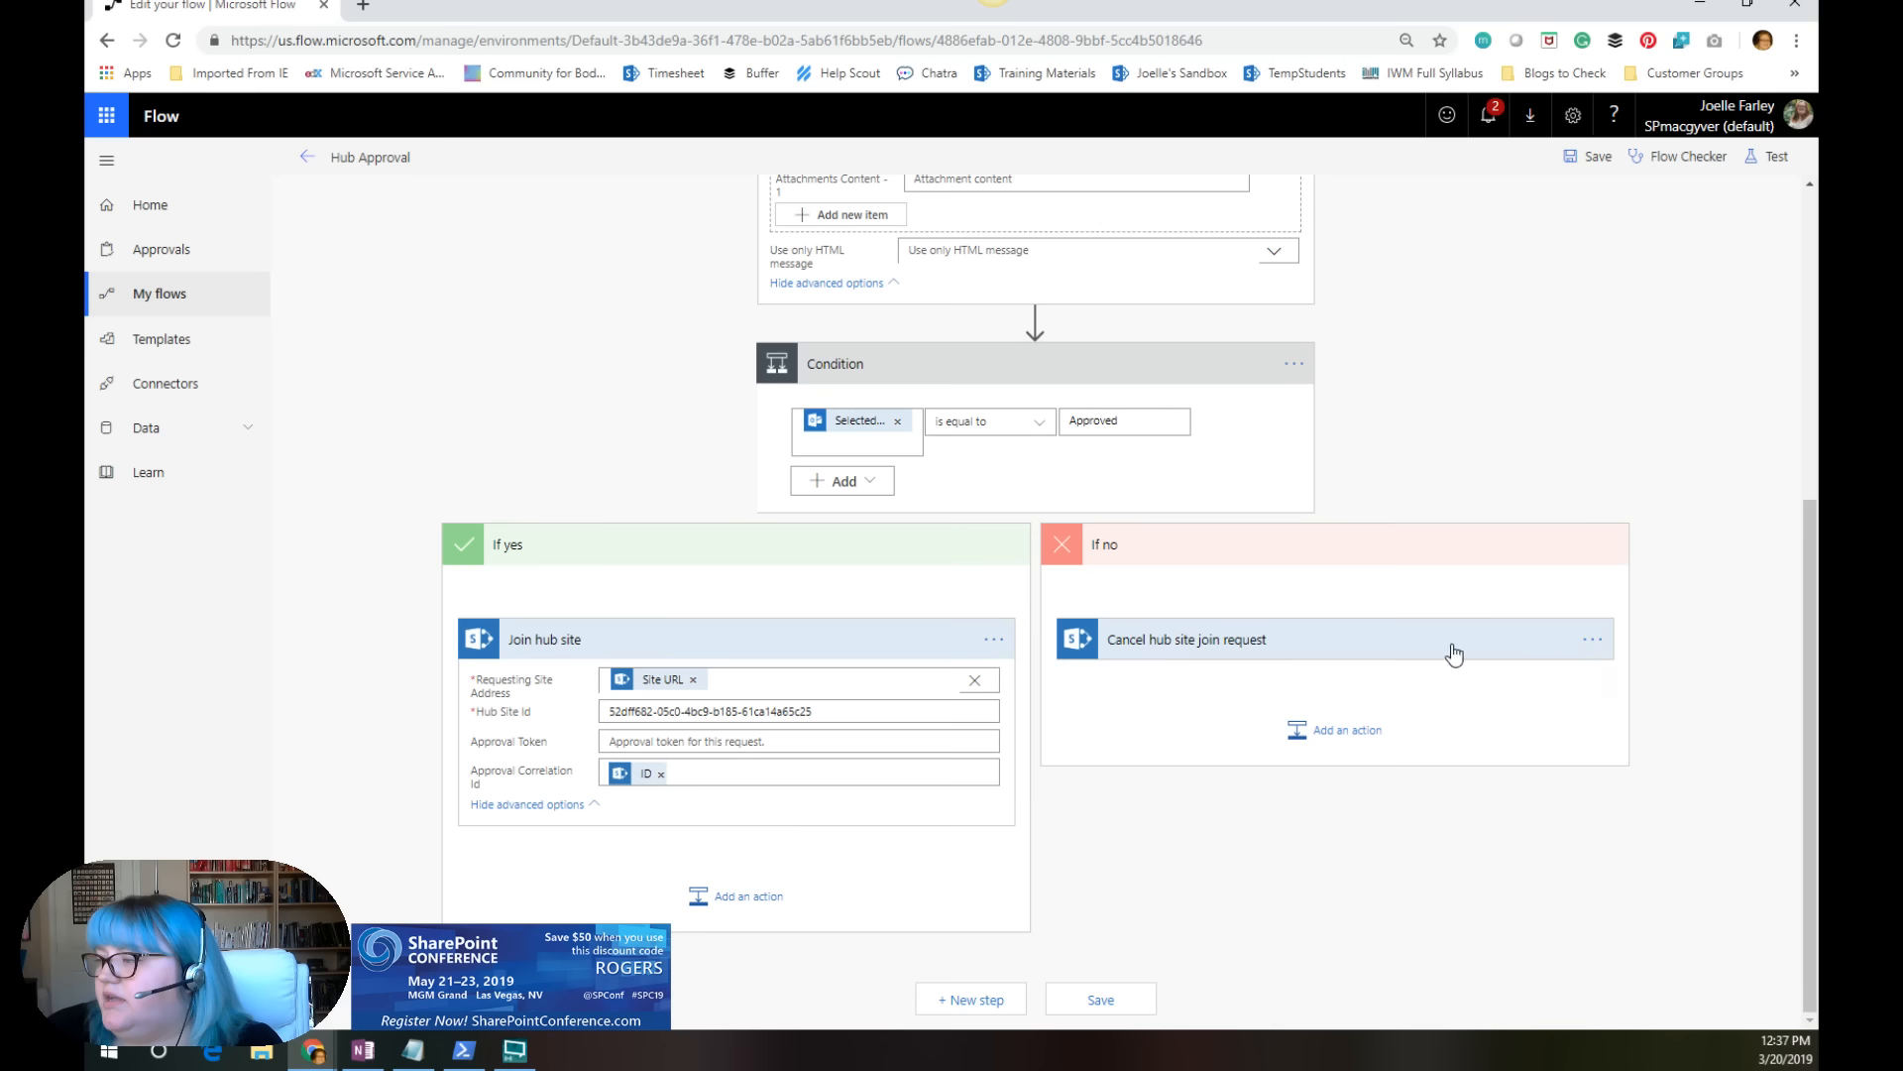
# Step: Expand the Cancel hub site join request action in the If no branch with its advanced options and review its fields against the rest of the flow
pyautogui.click(1202, 642)
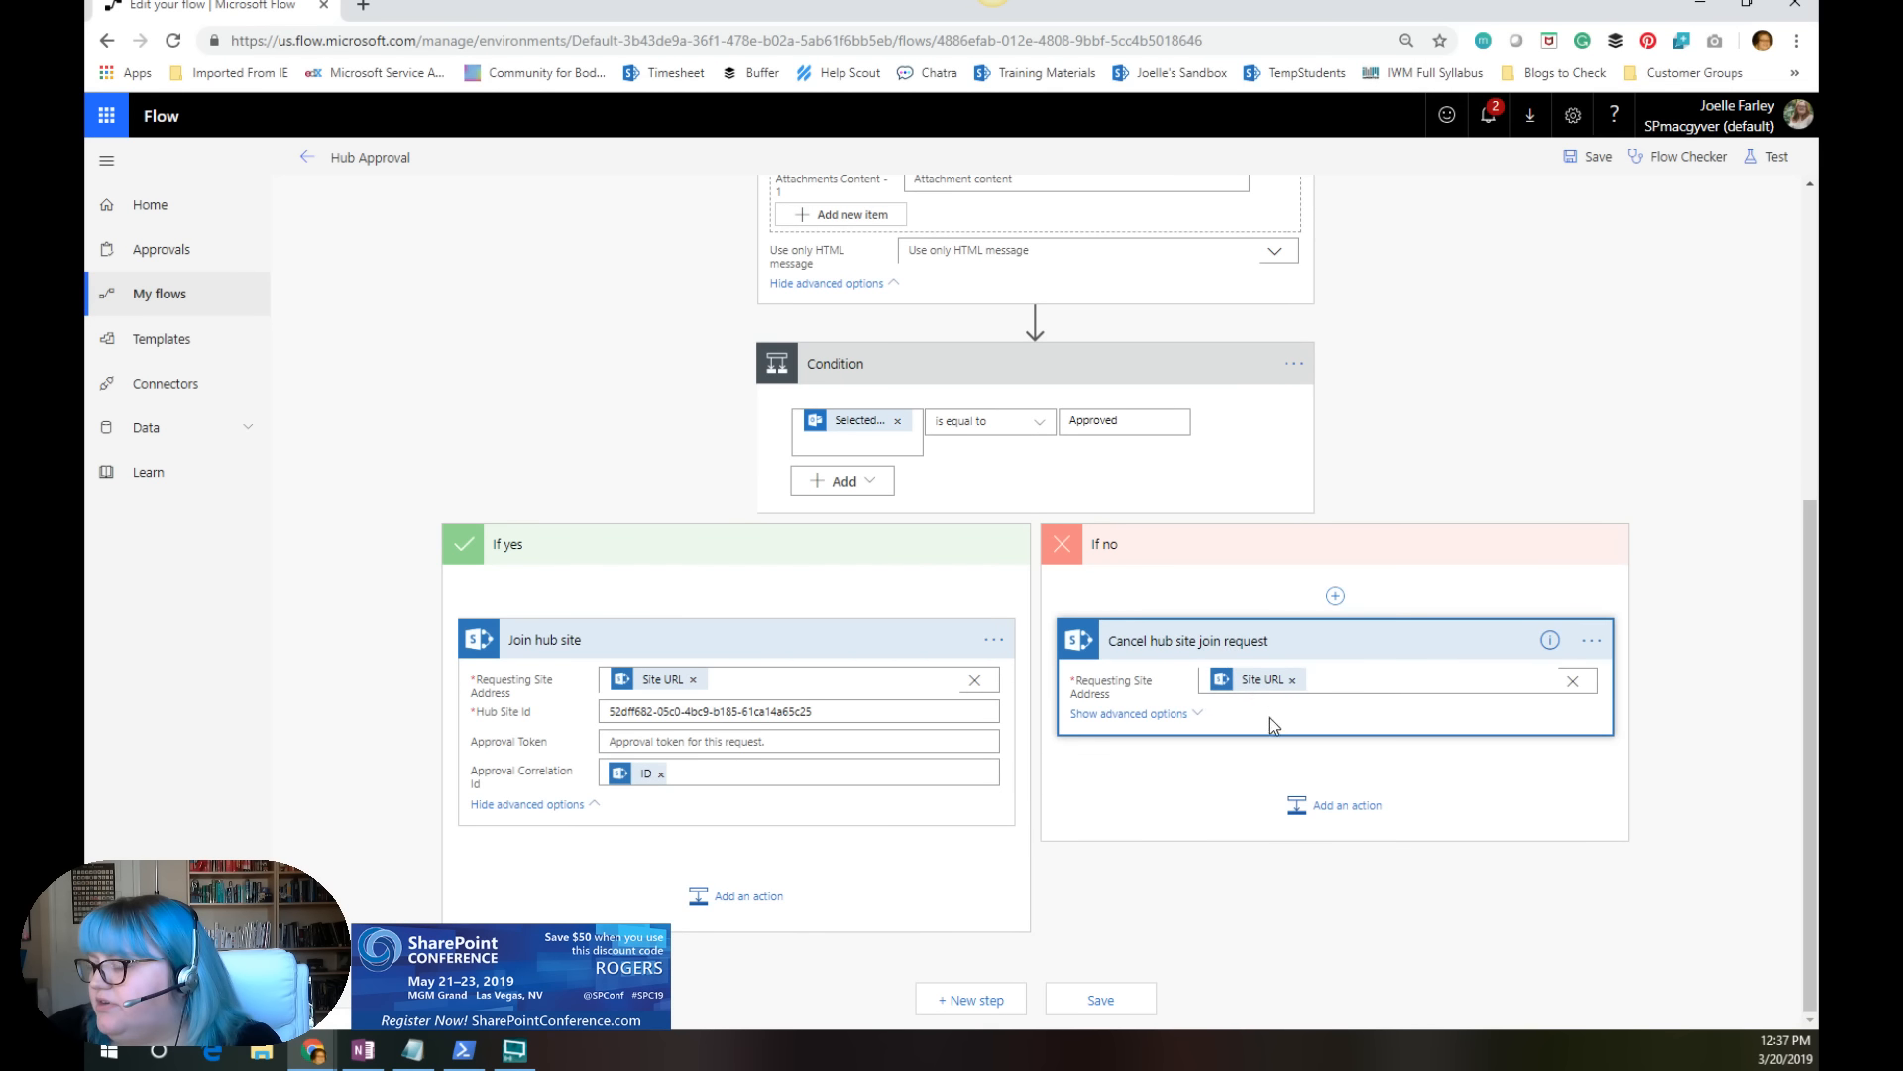
pyautogui.click(1166, 714)
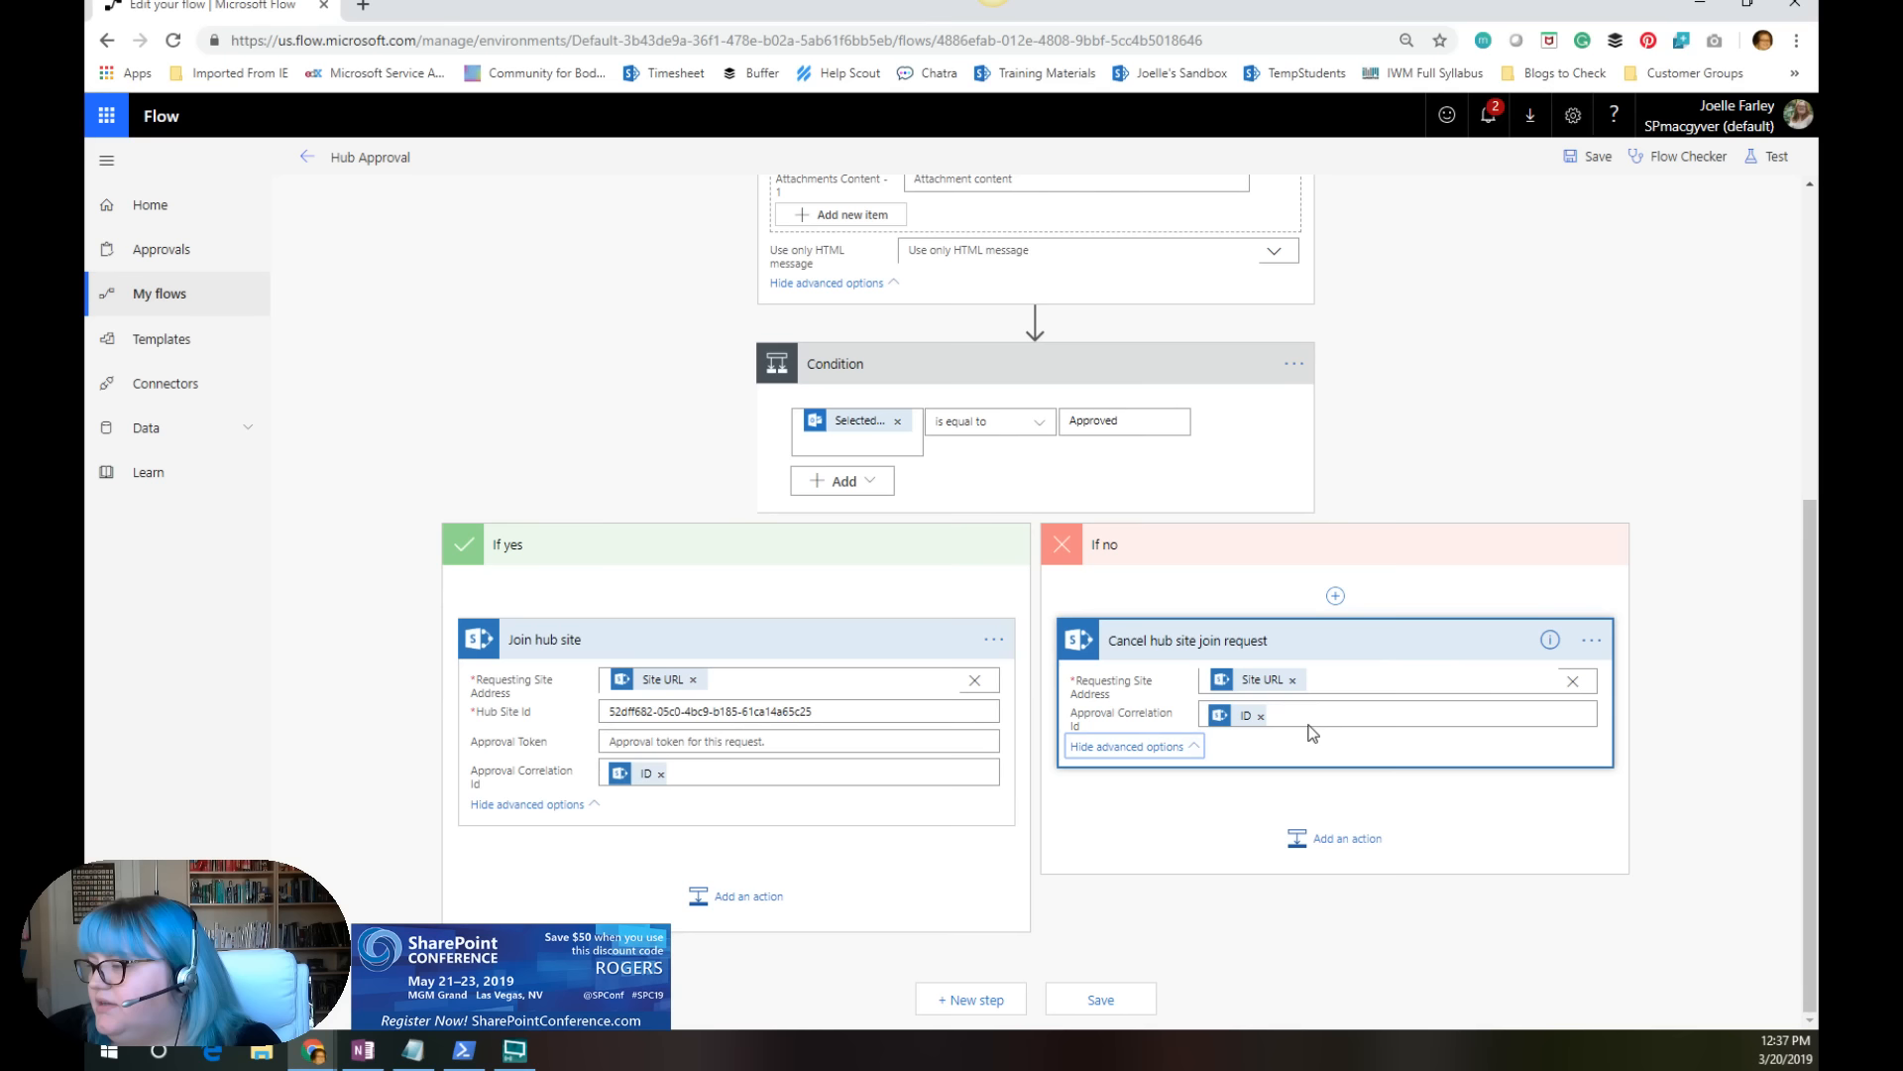
pyautogui.click(1595, 643)
pyautogui.click(1595, 643)
pyautogui.click(1169, 843)
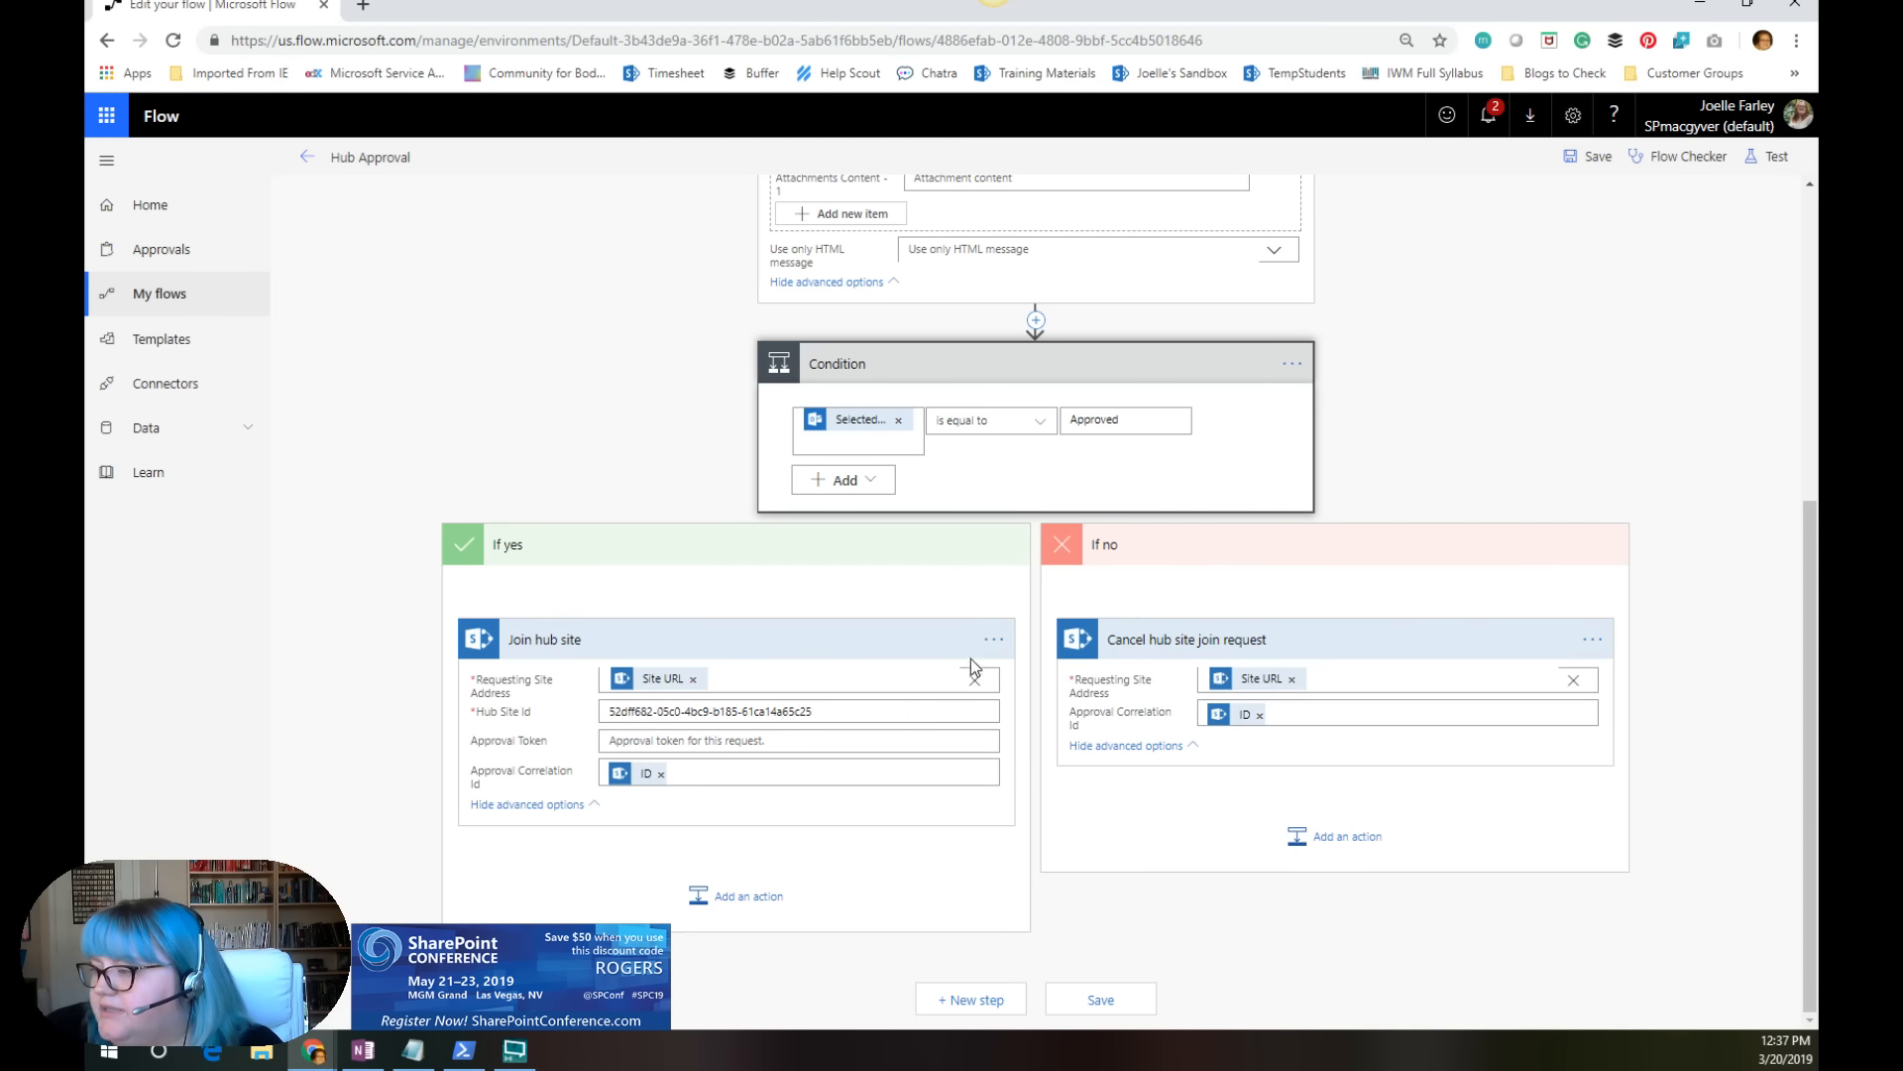
pyautogui.click(995, 642)
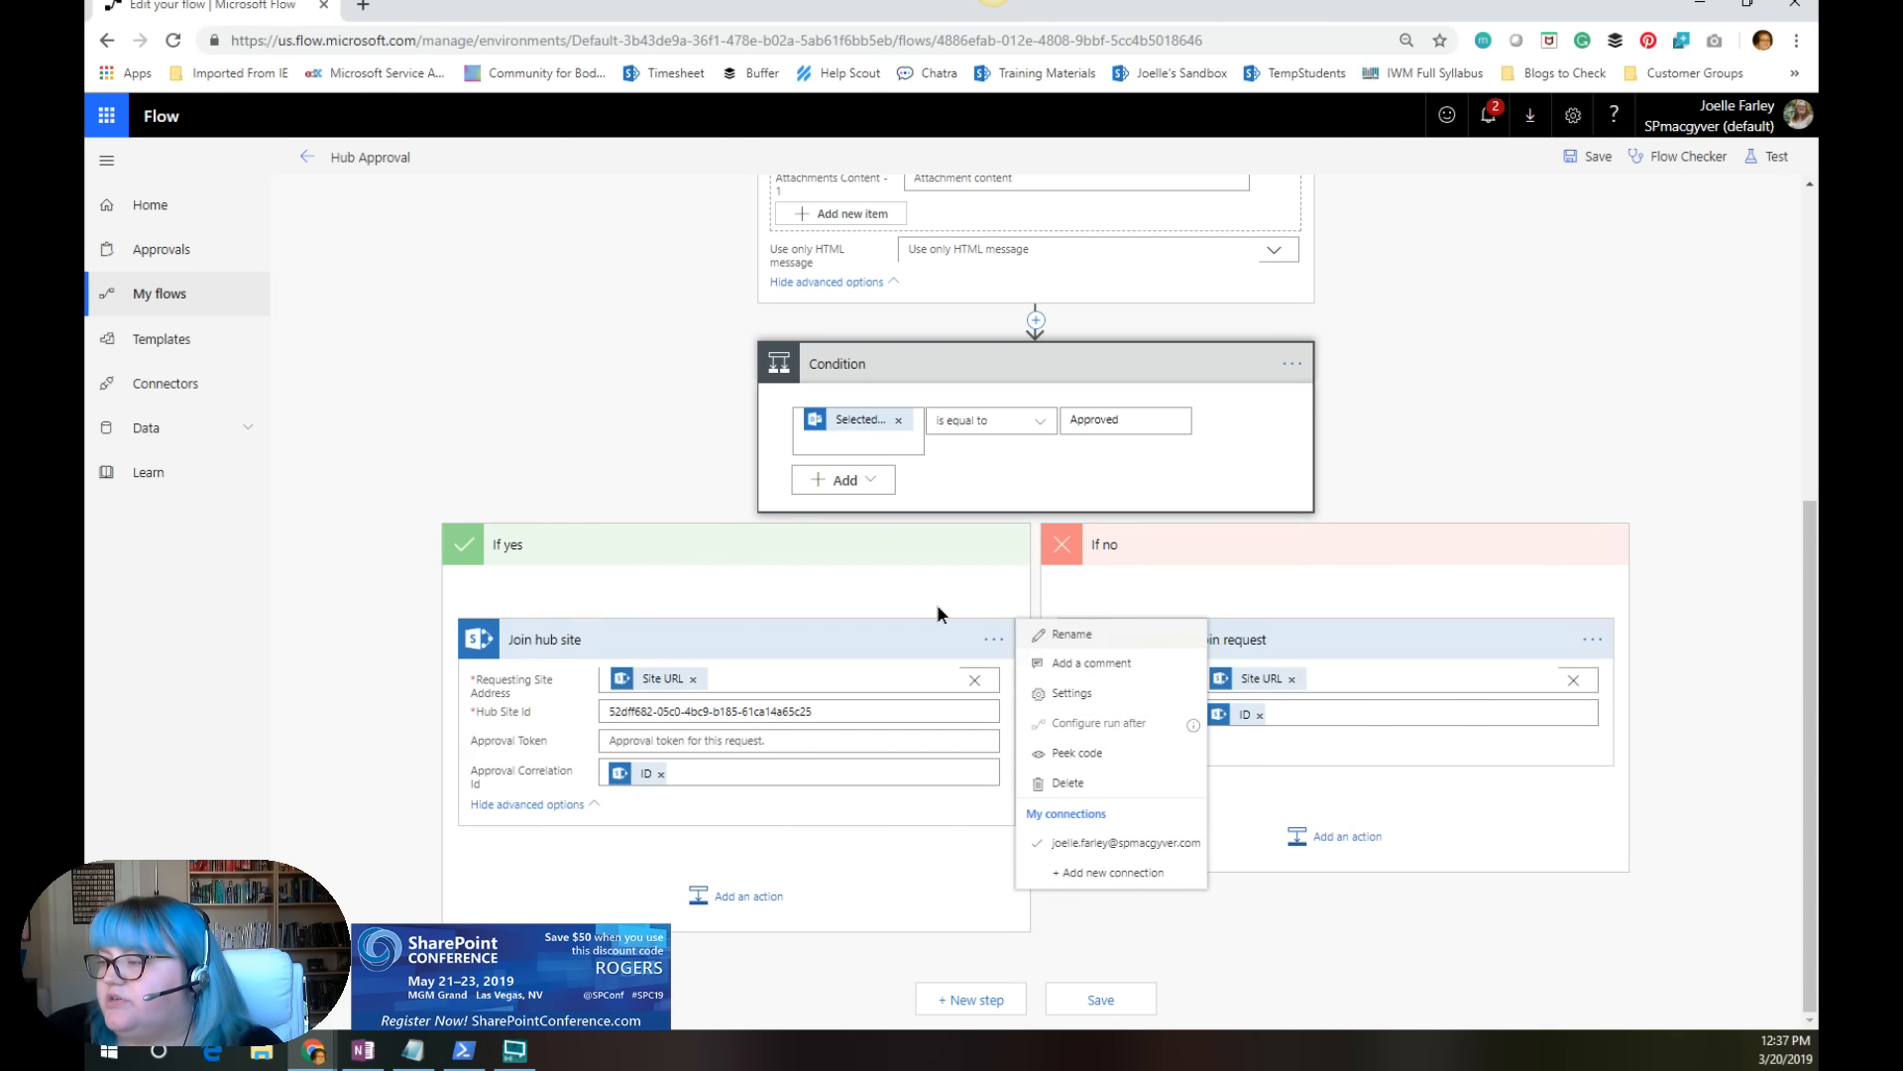
pyautogui.click(990, 607)
pyautogui.scroll(5, 1077, 563)
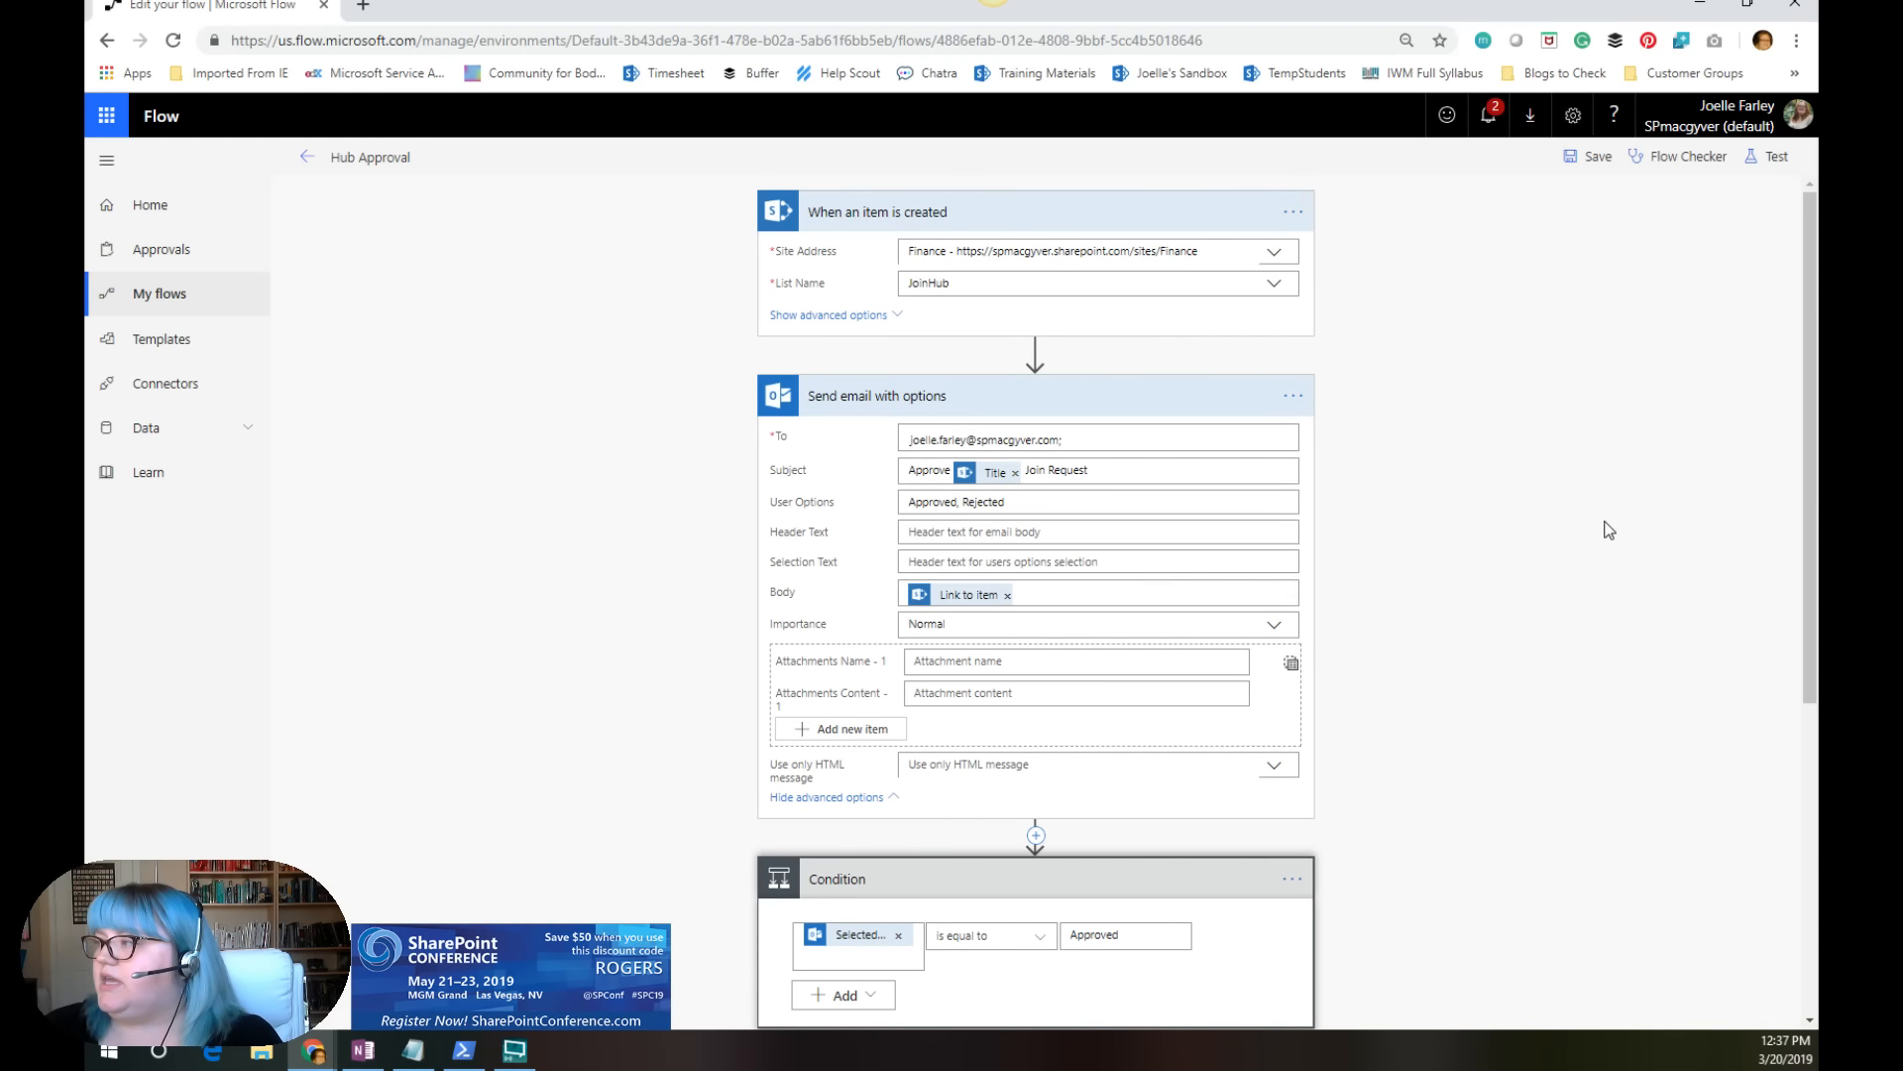
# Step: Save the Hub Approval flow, return to its details page and refresh the run history
pyautogui.hotkey('ctrl', 's')
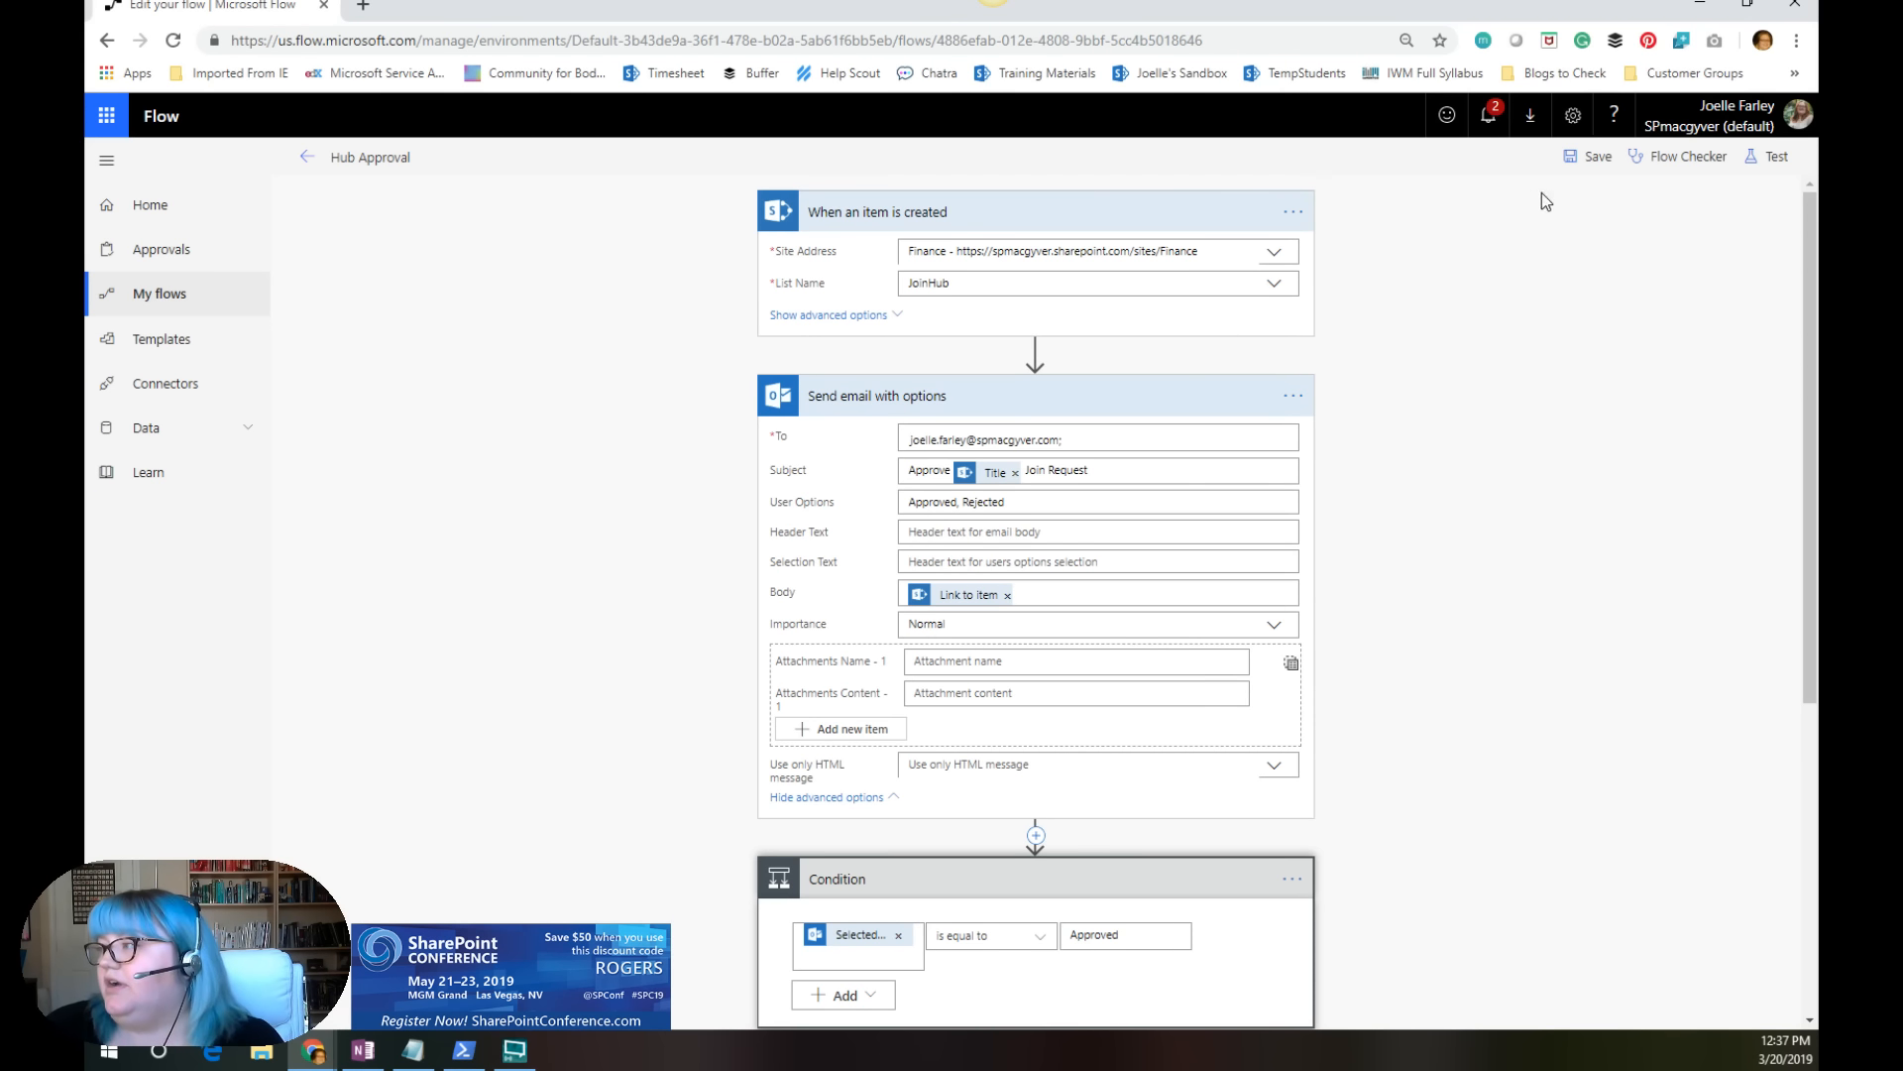
pyautogui.click(1581, 164)
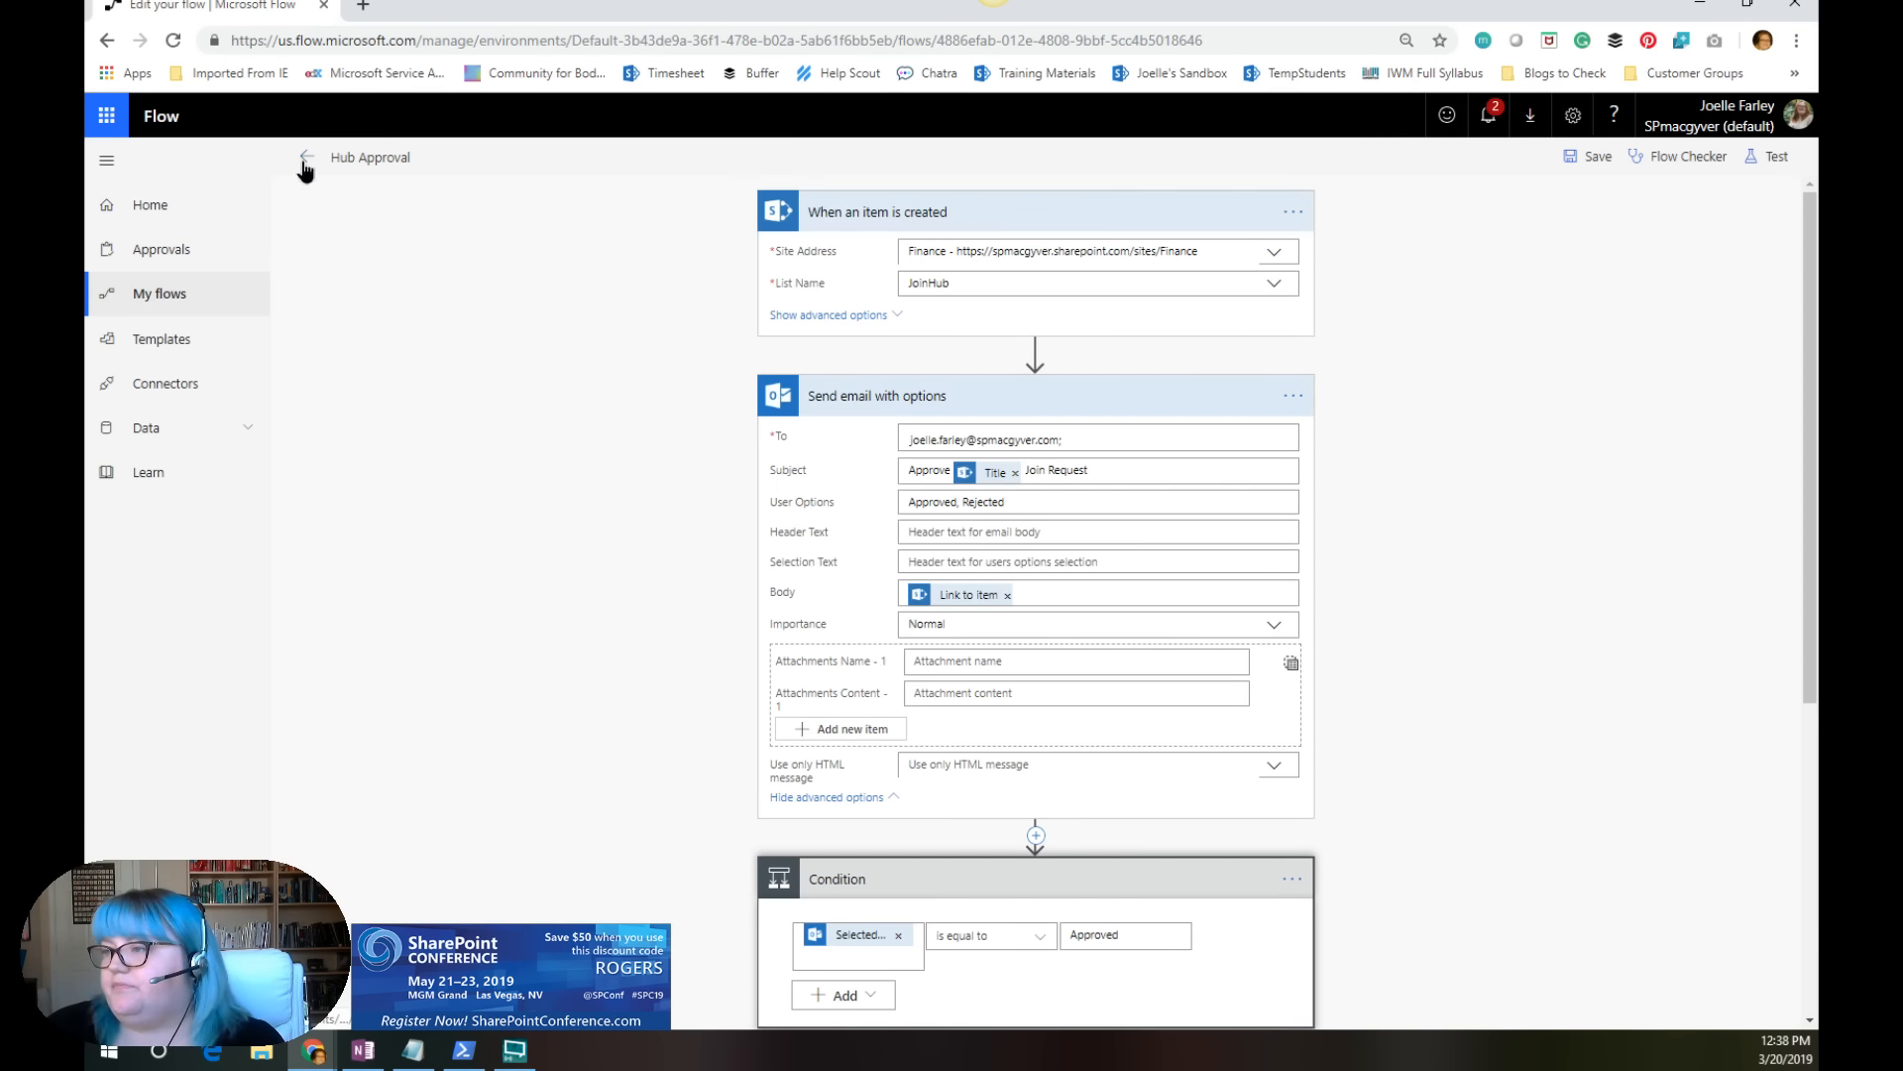
pyautogui.click(306, 163)
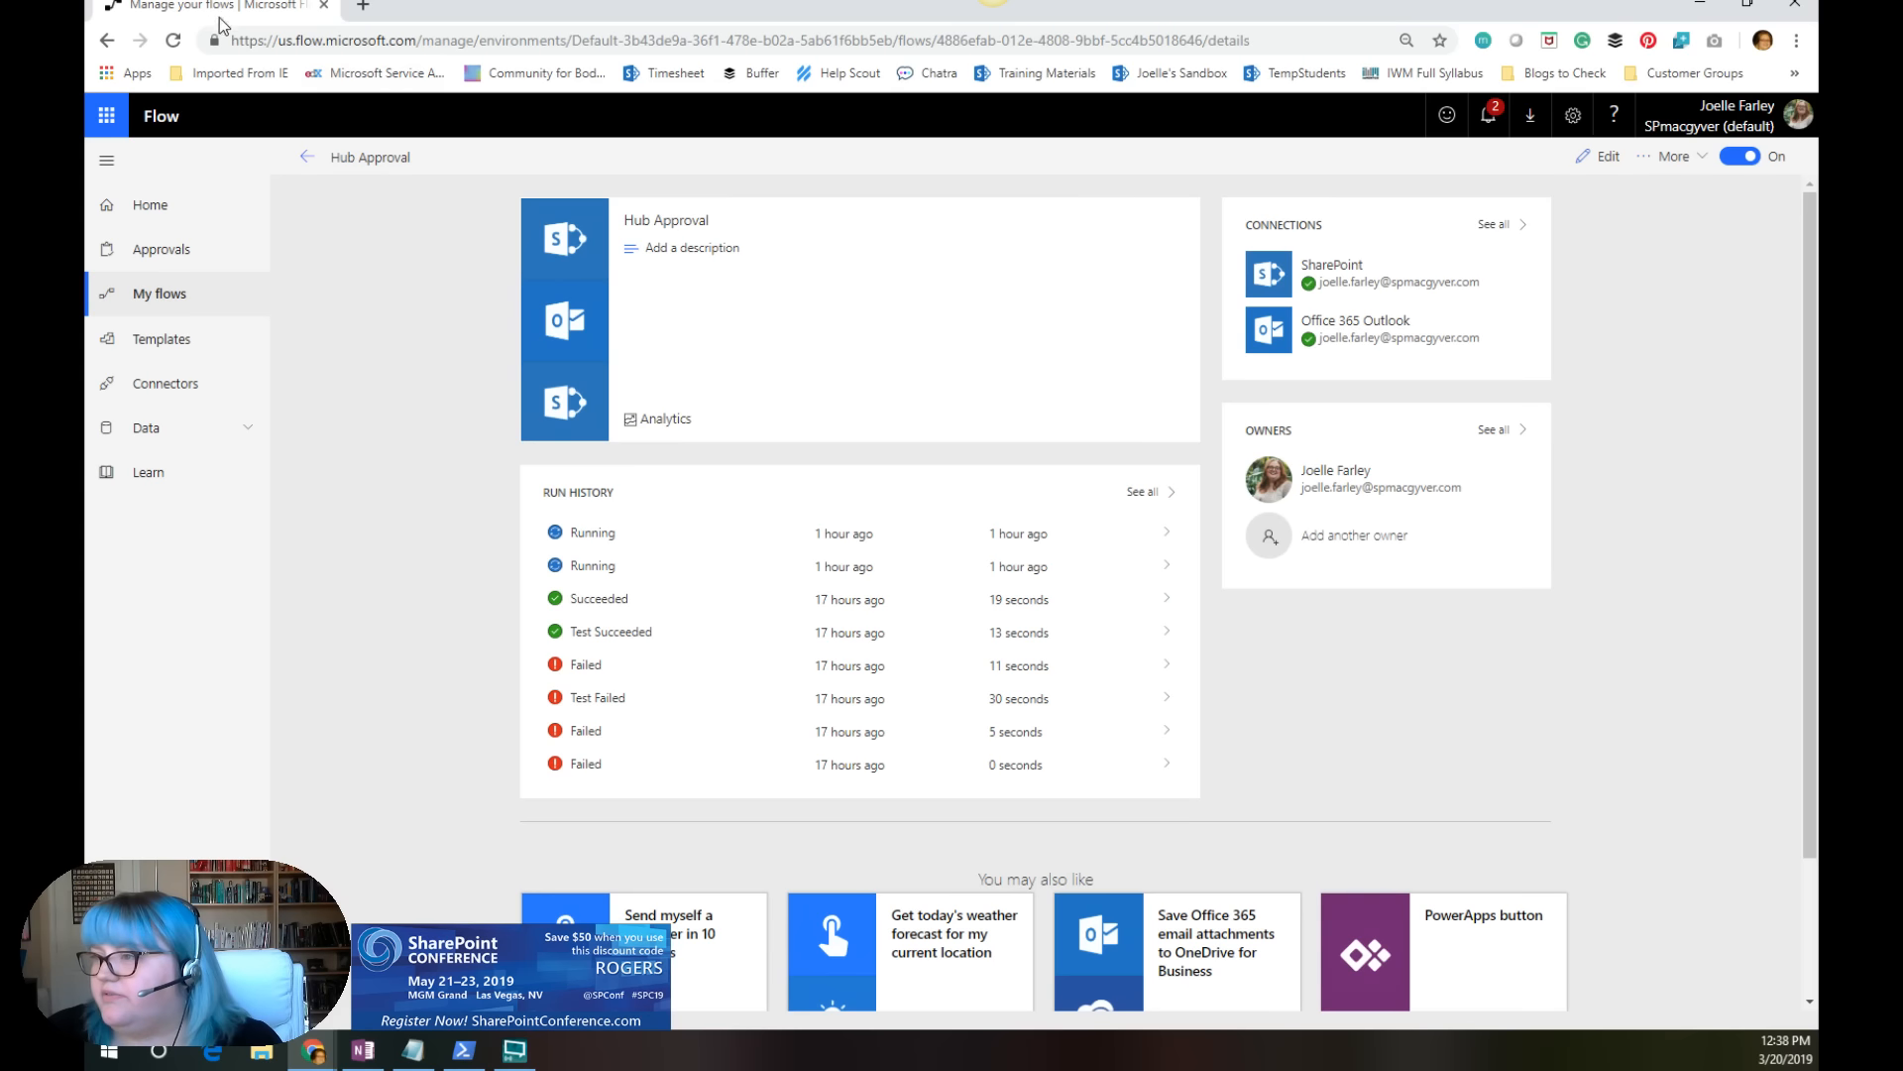
pyautogui.click(173, 40)
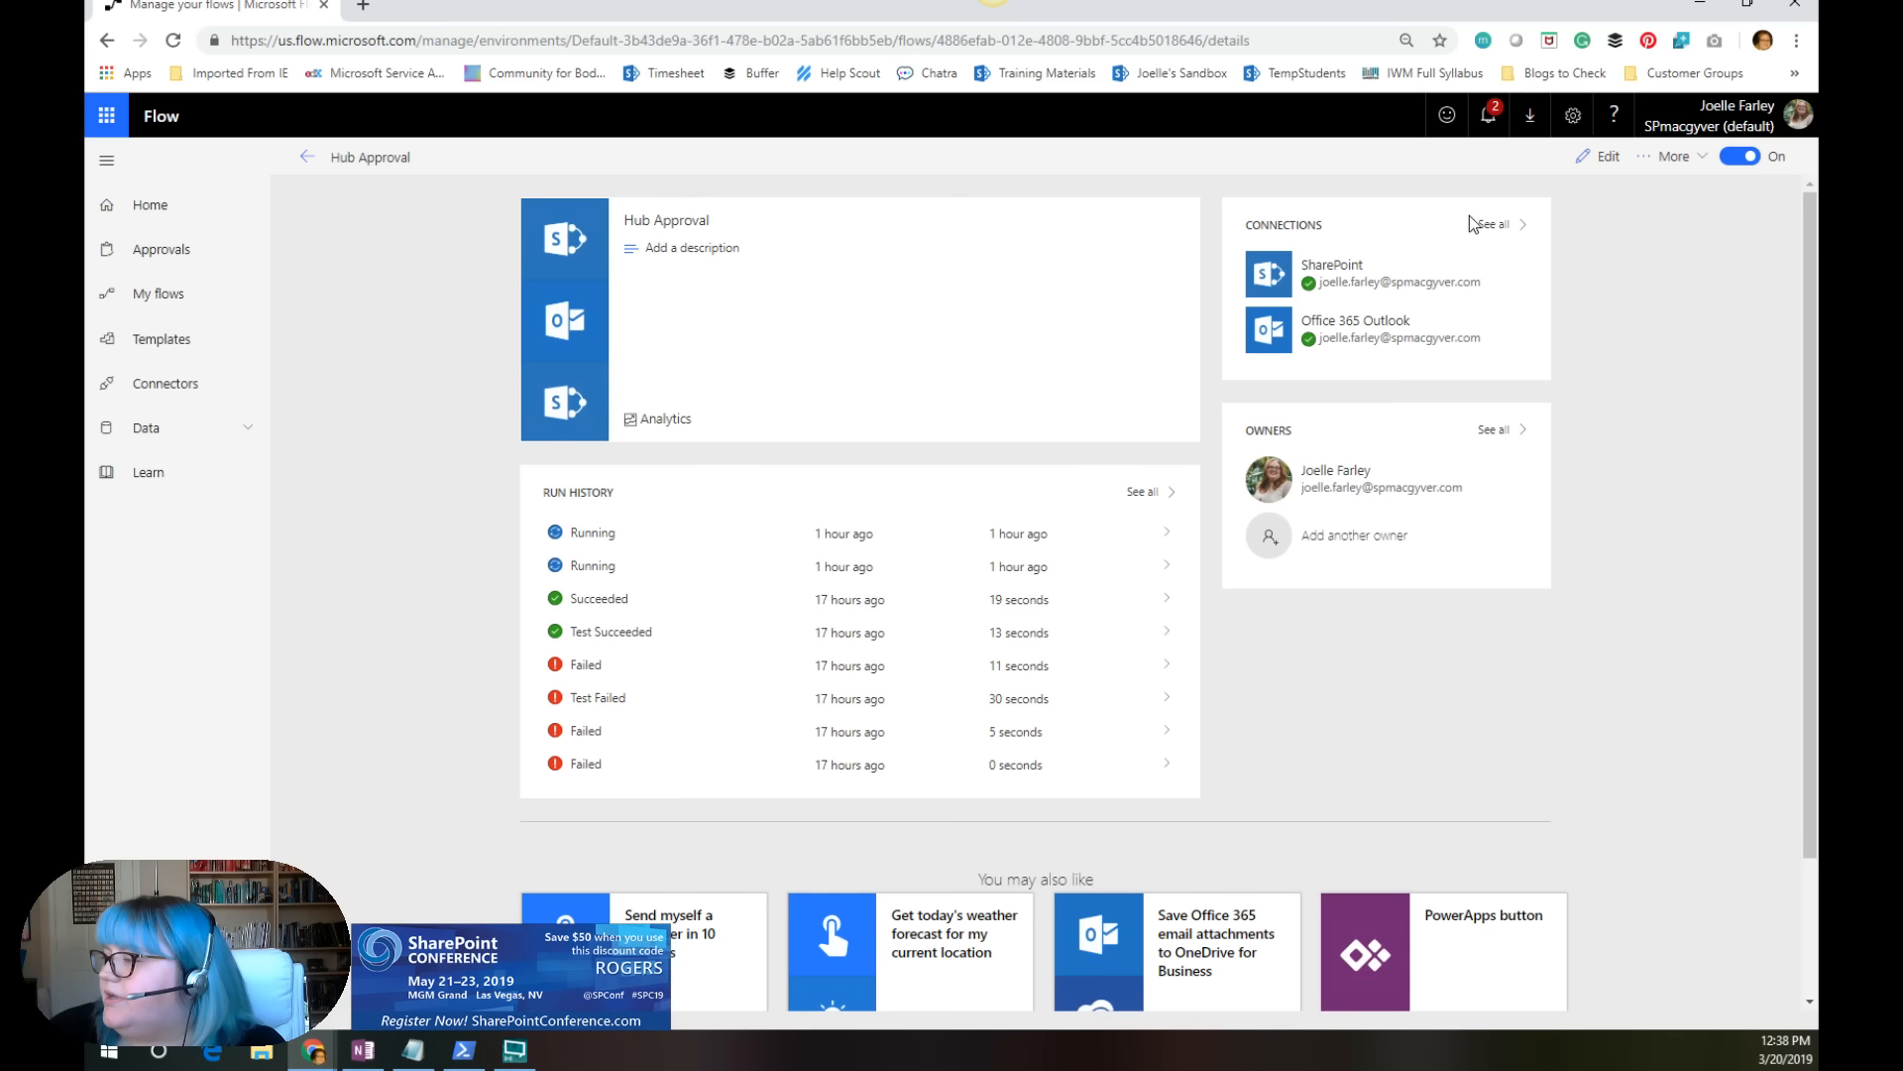
# Step: Cancel both running Hub Approval runs listed in the run history and return to the flow's details page
pyautogui.click(1171, 544)
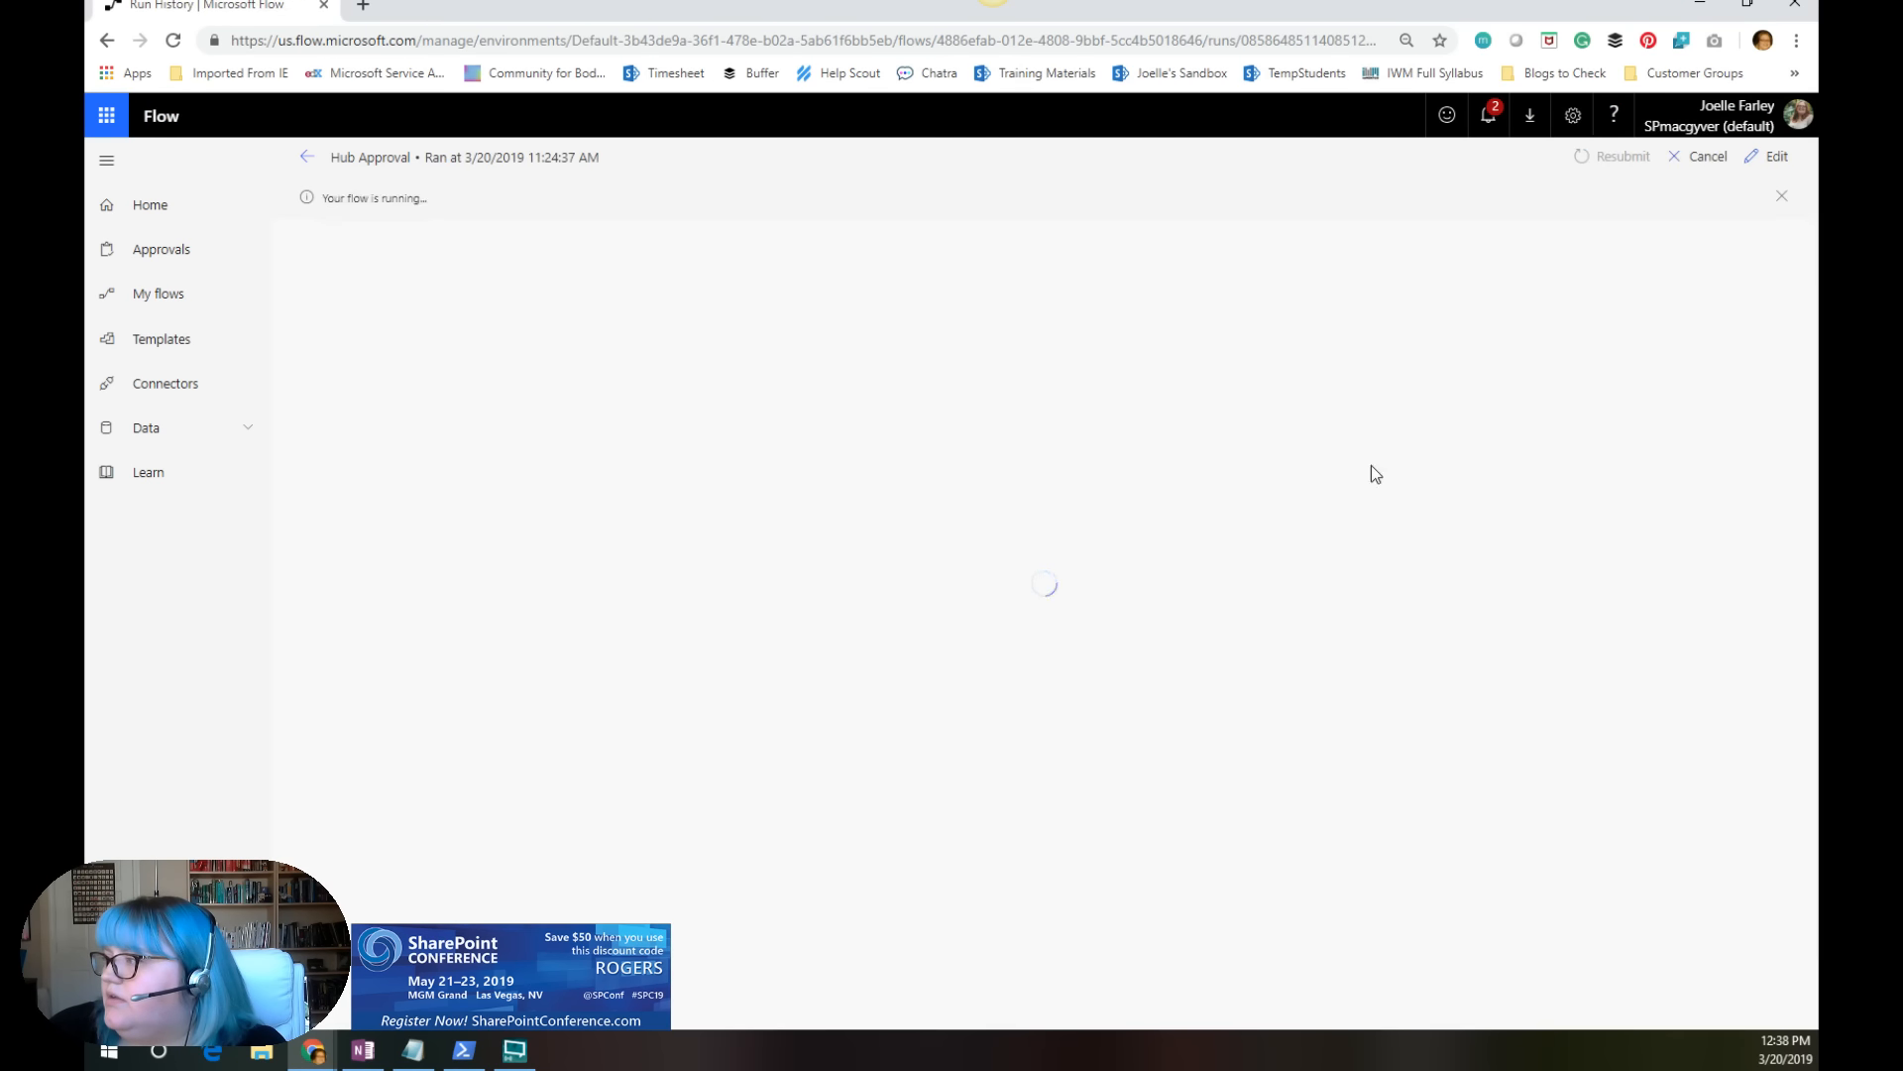
pyautogui.click(1699, 159)
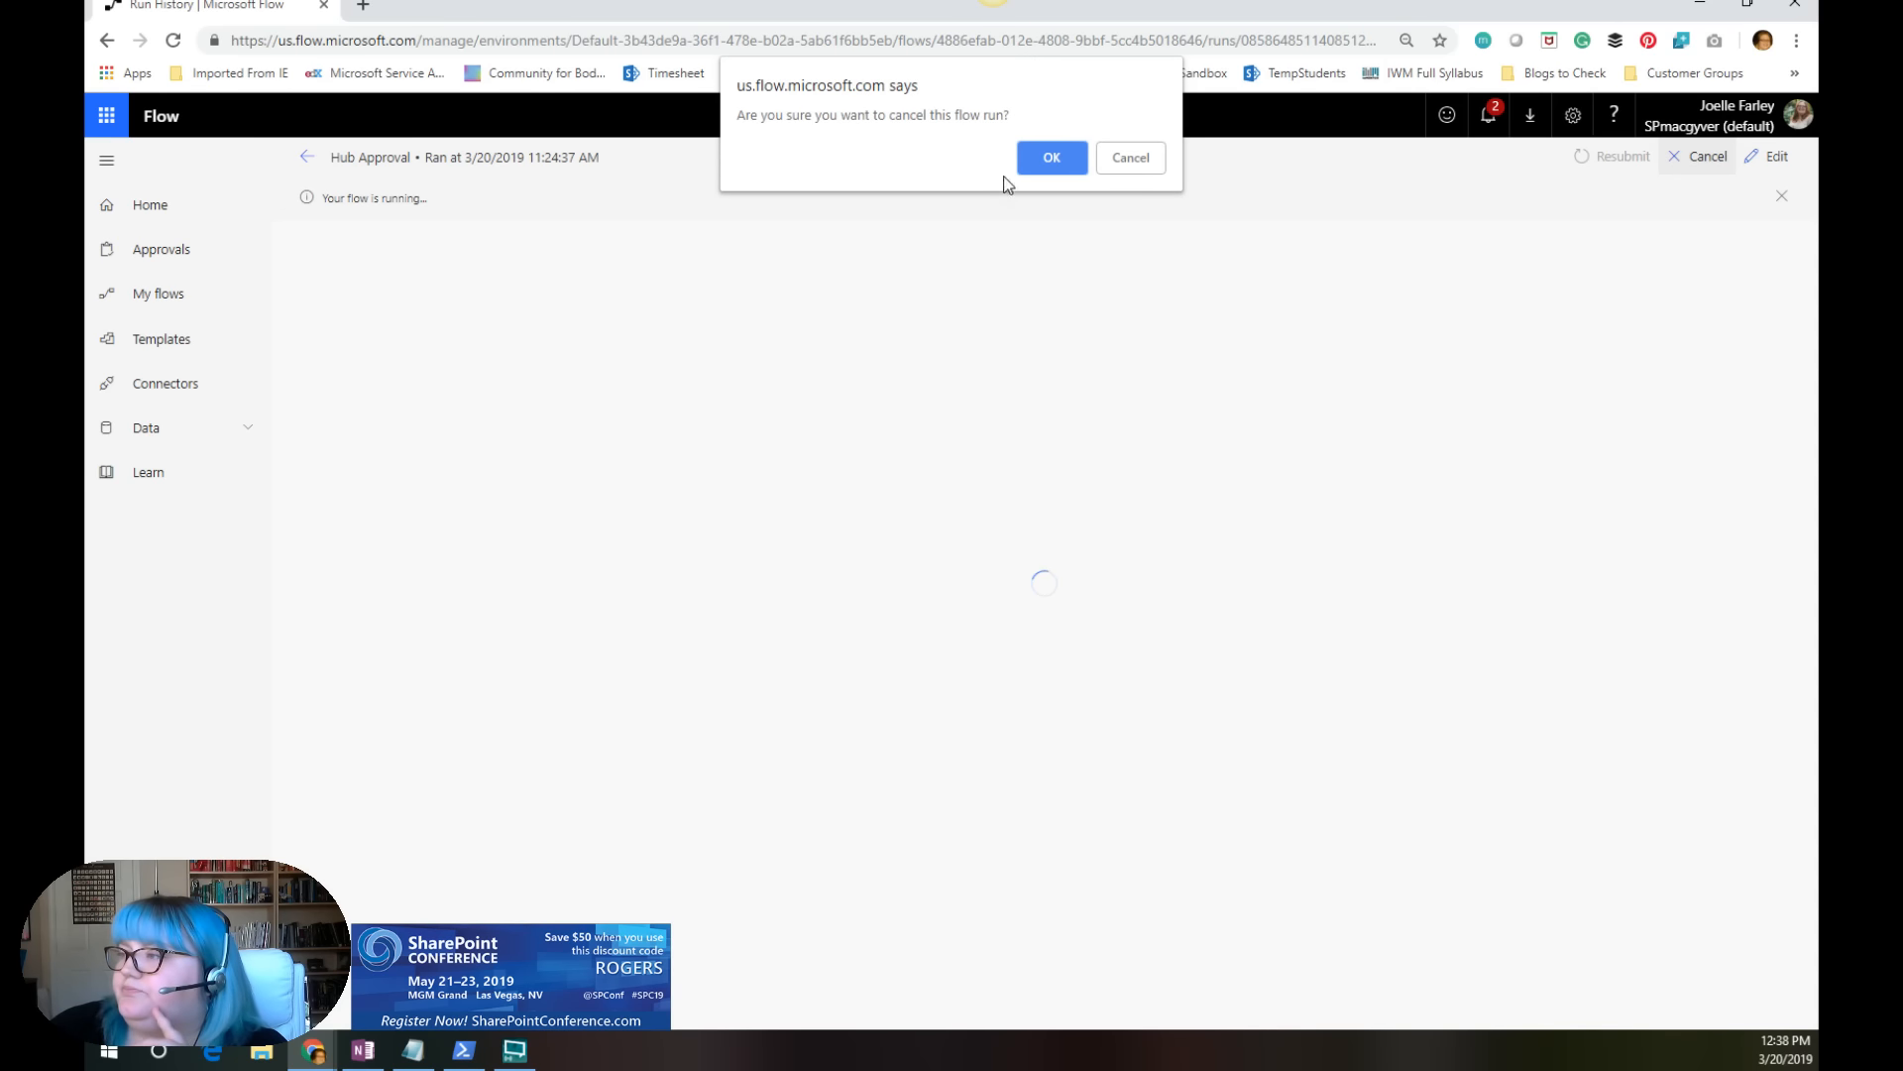
pyautogui.click(1053, 156)
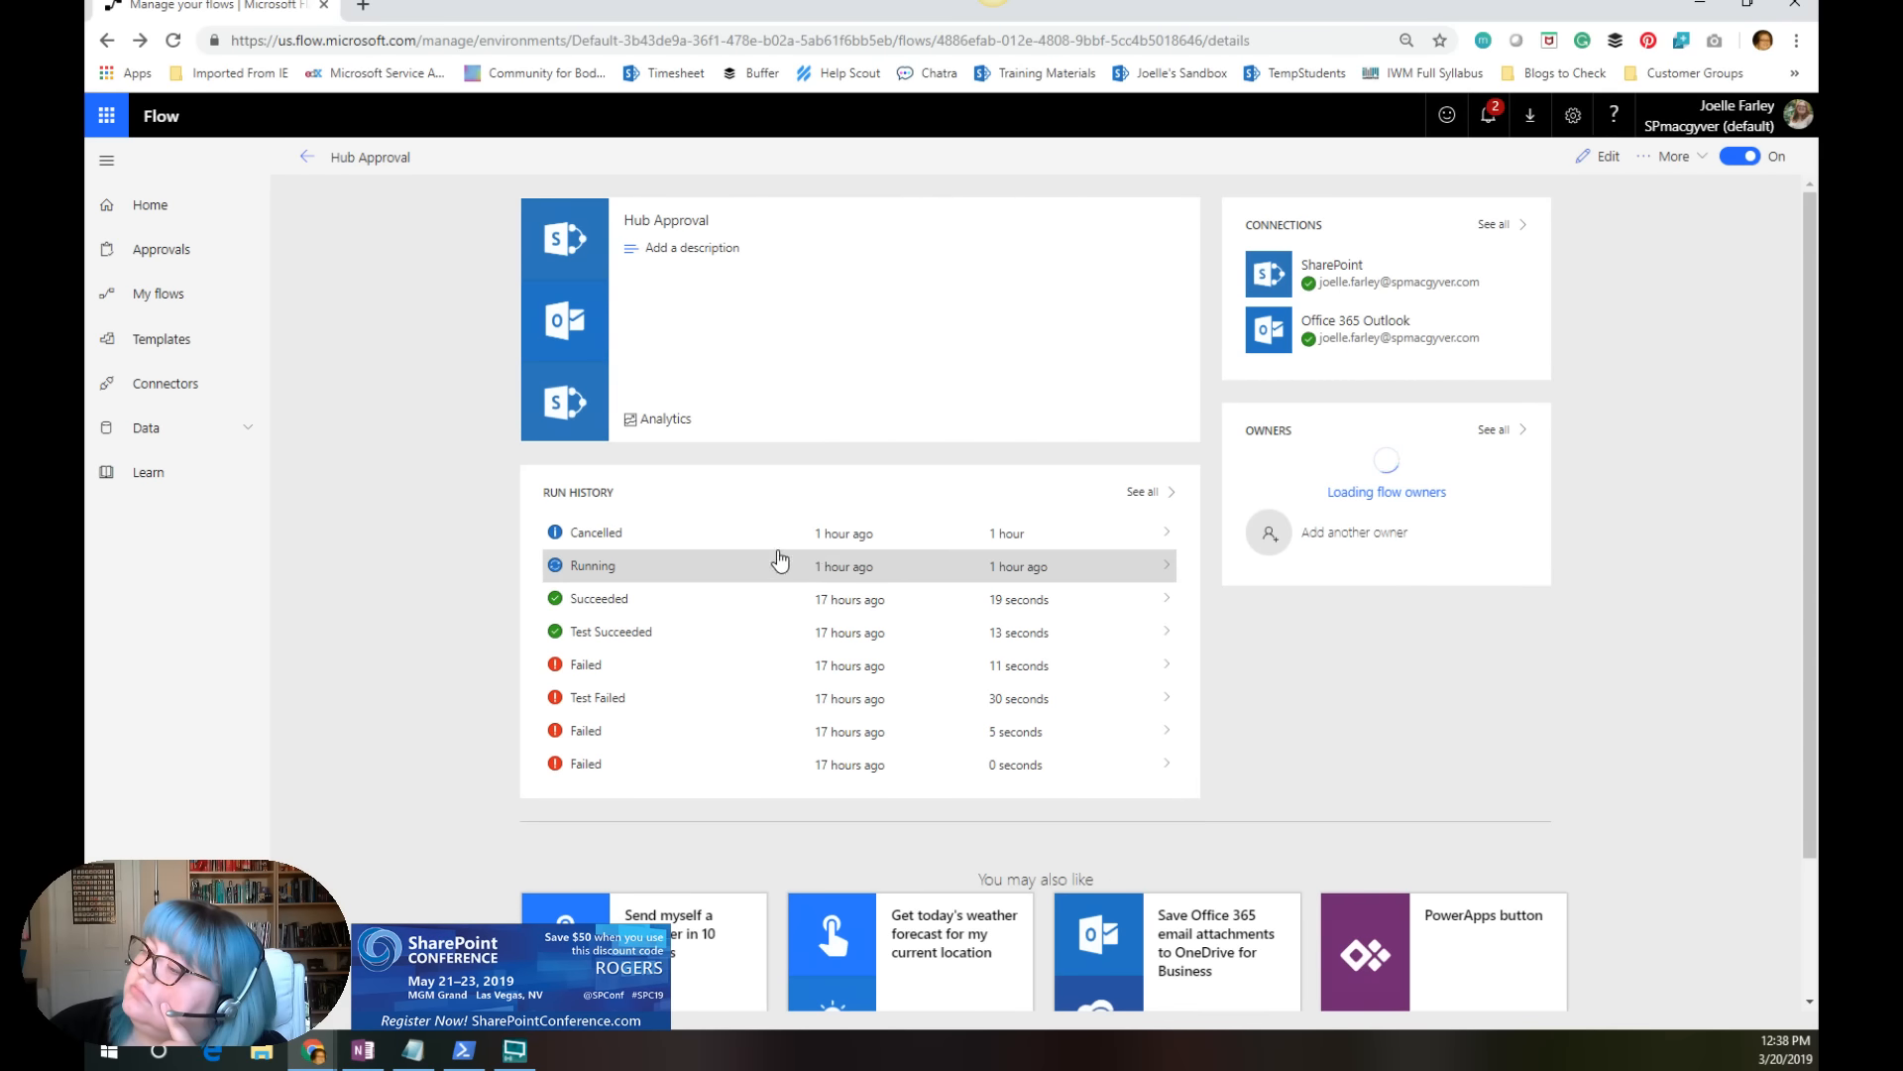
pyautogui.click(1166, 564)
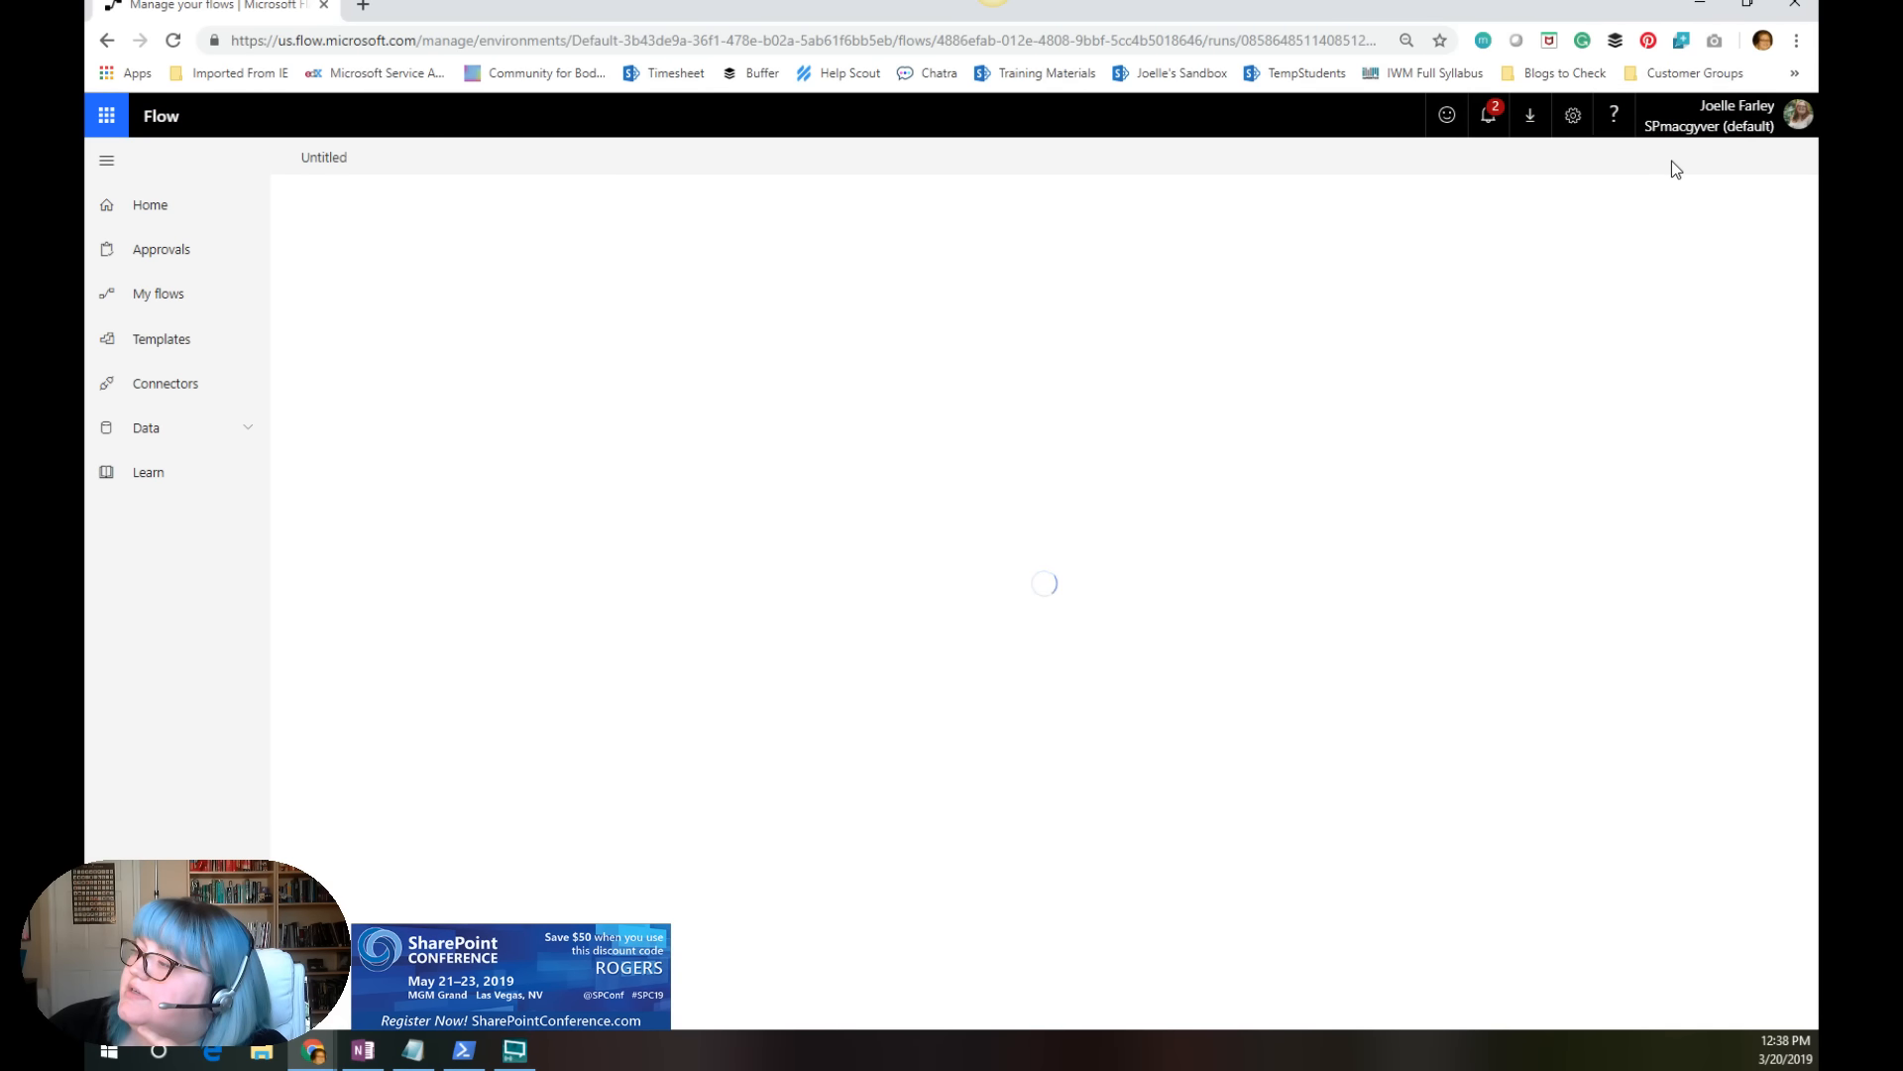
pyautogui.click(1690, 160)
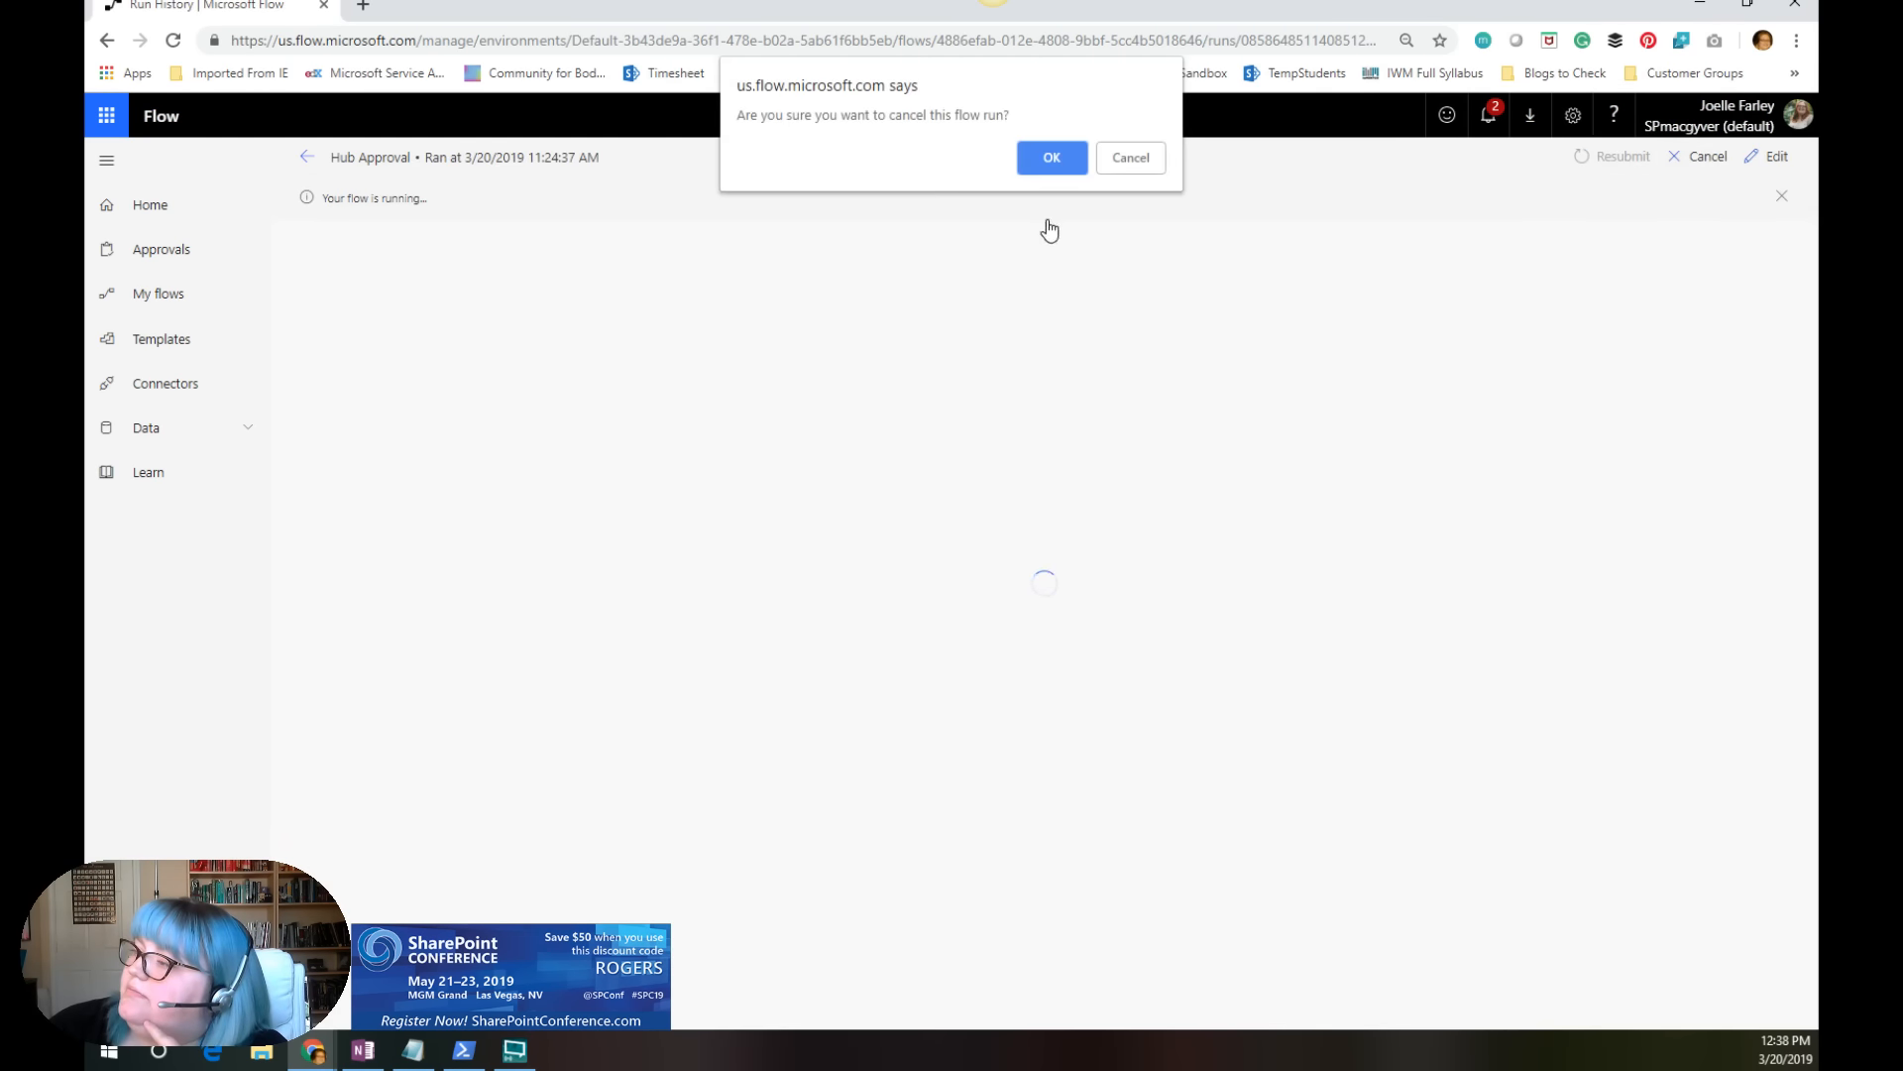
pyautogui.click(1047, 164)
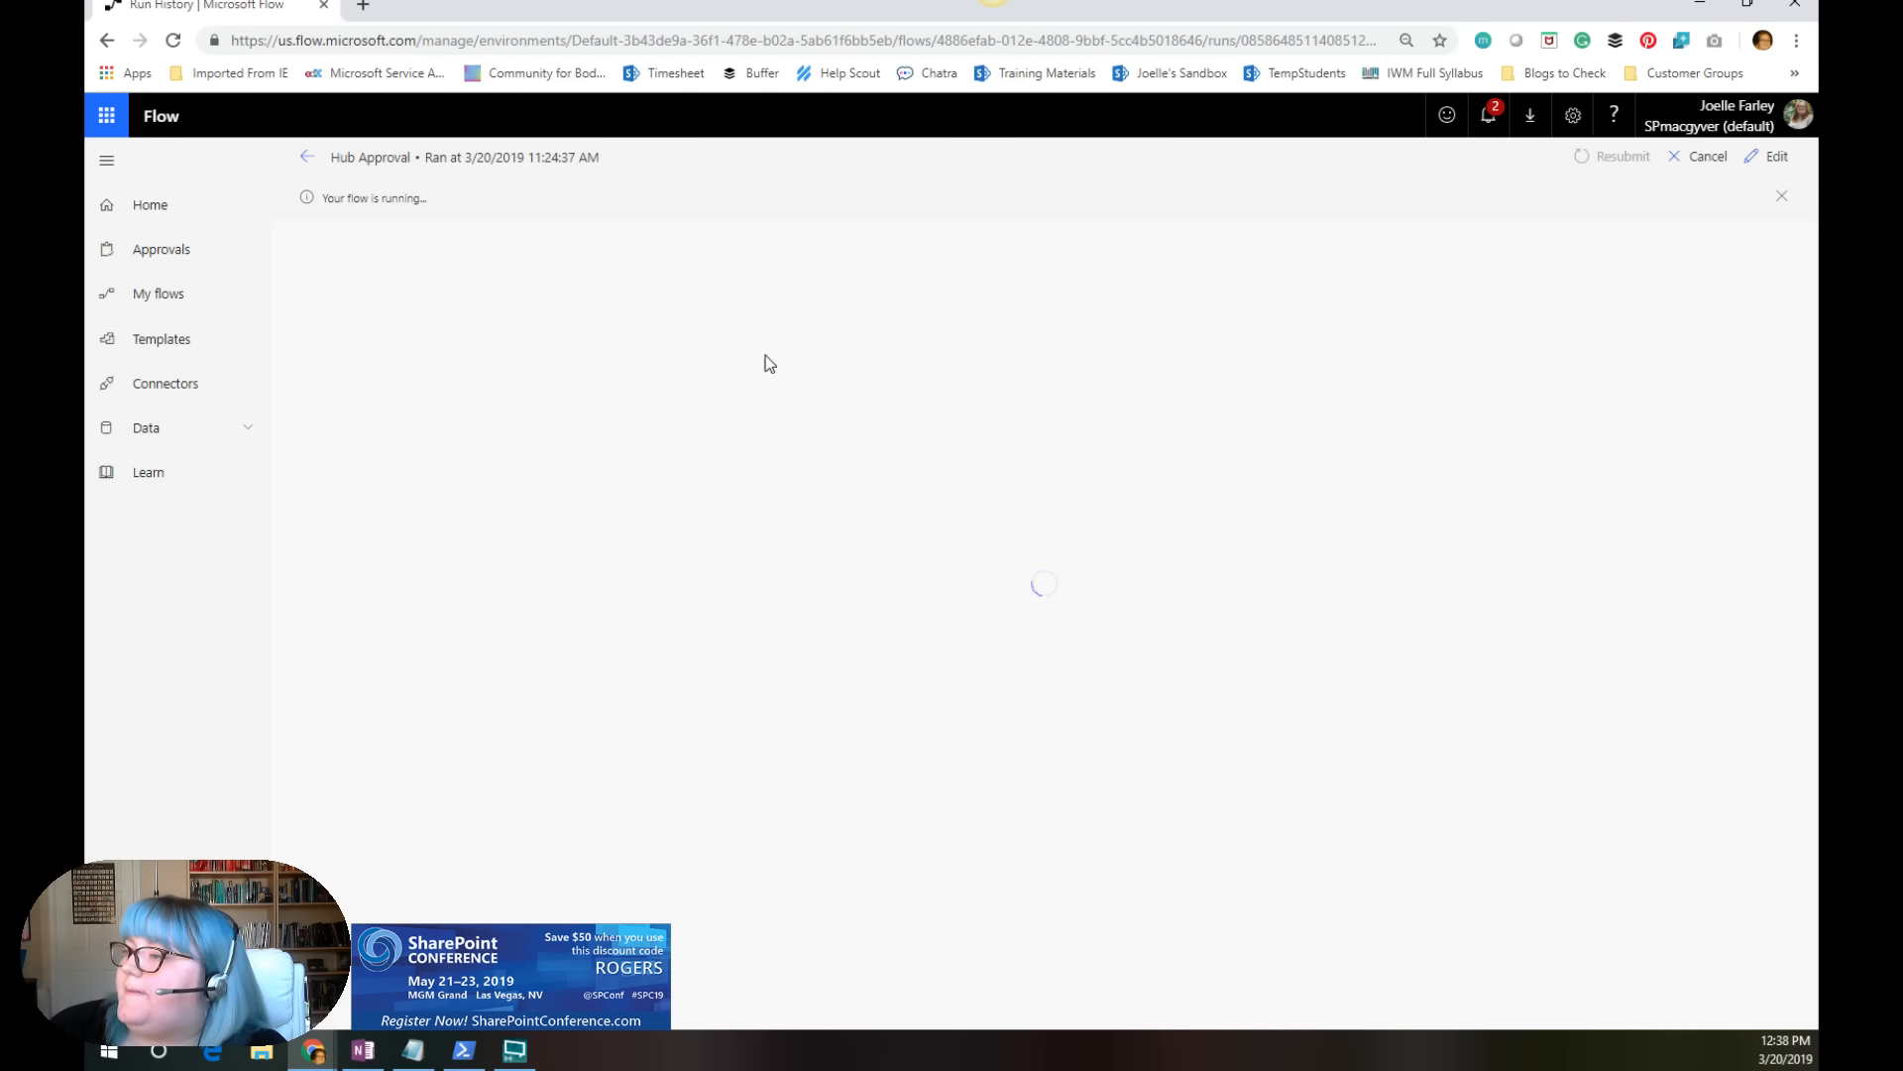
pyautogui.click(306, 160)
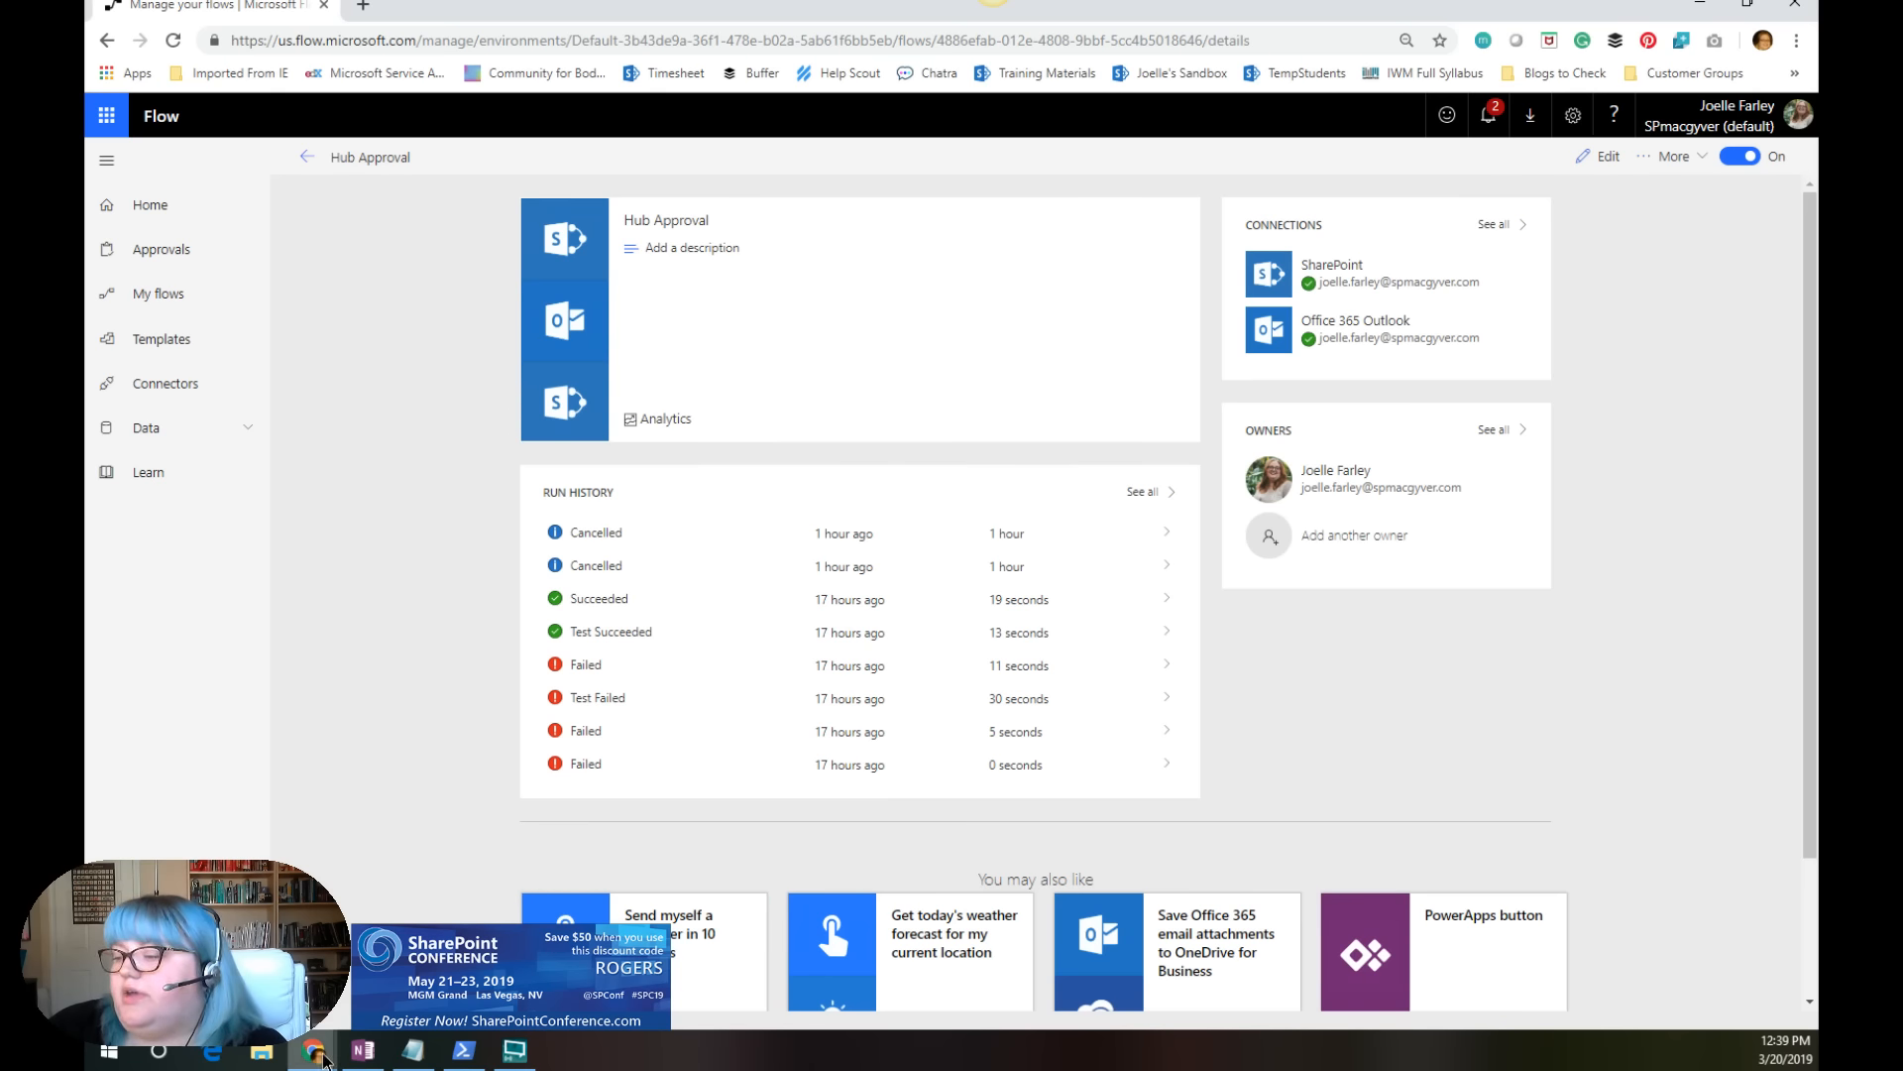
# Step: Switch to the SharePoint window with the JoinHub list and copy the Payroll site's URL from its home page
pyautogui.moveTo(315, 1053)
pyautogui.moveTo(426, 952)
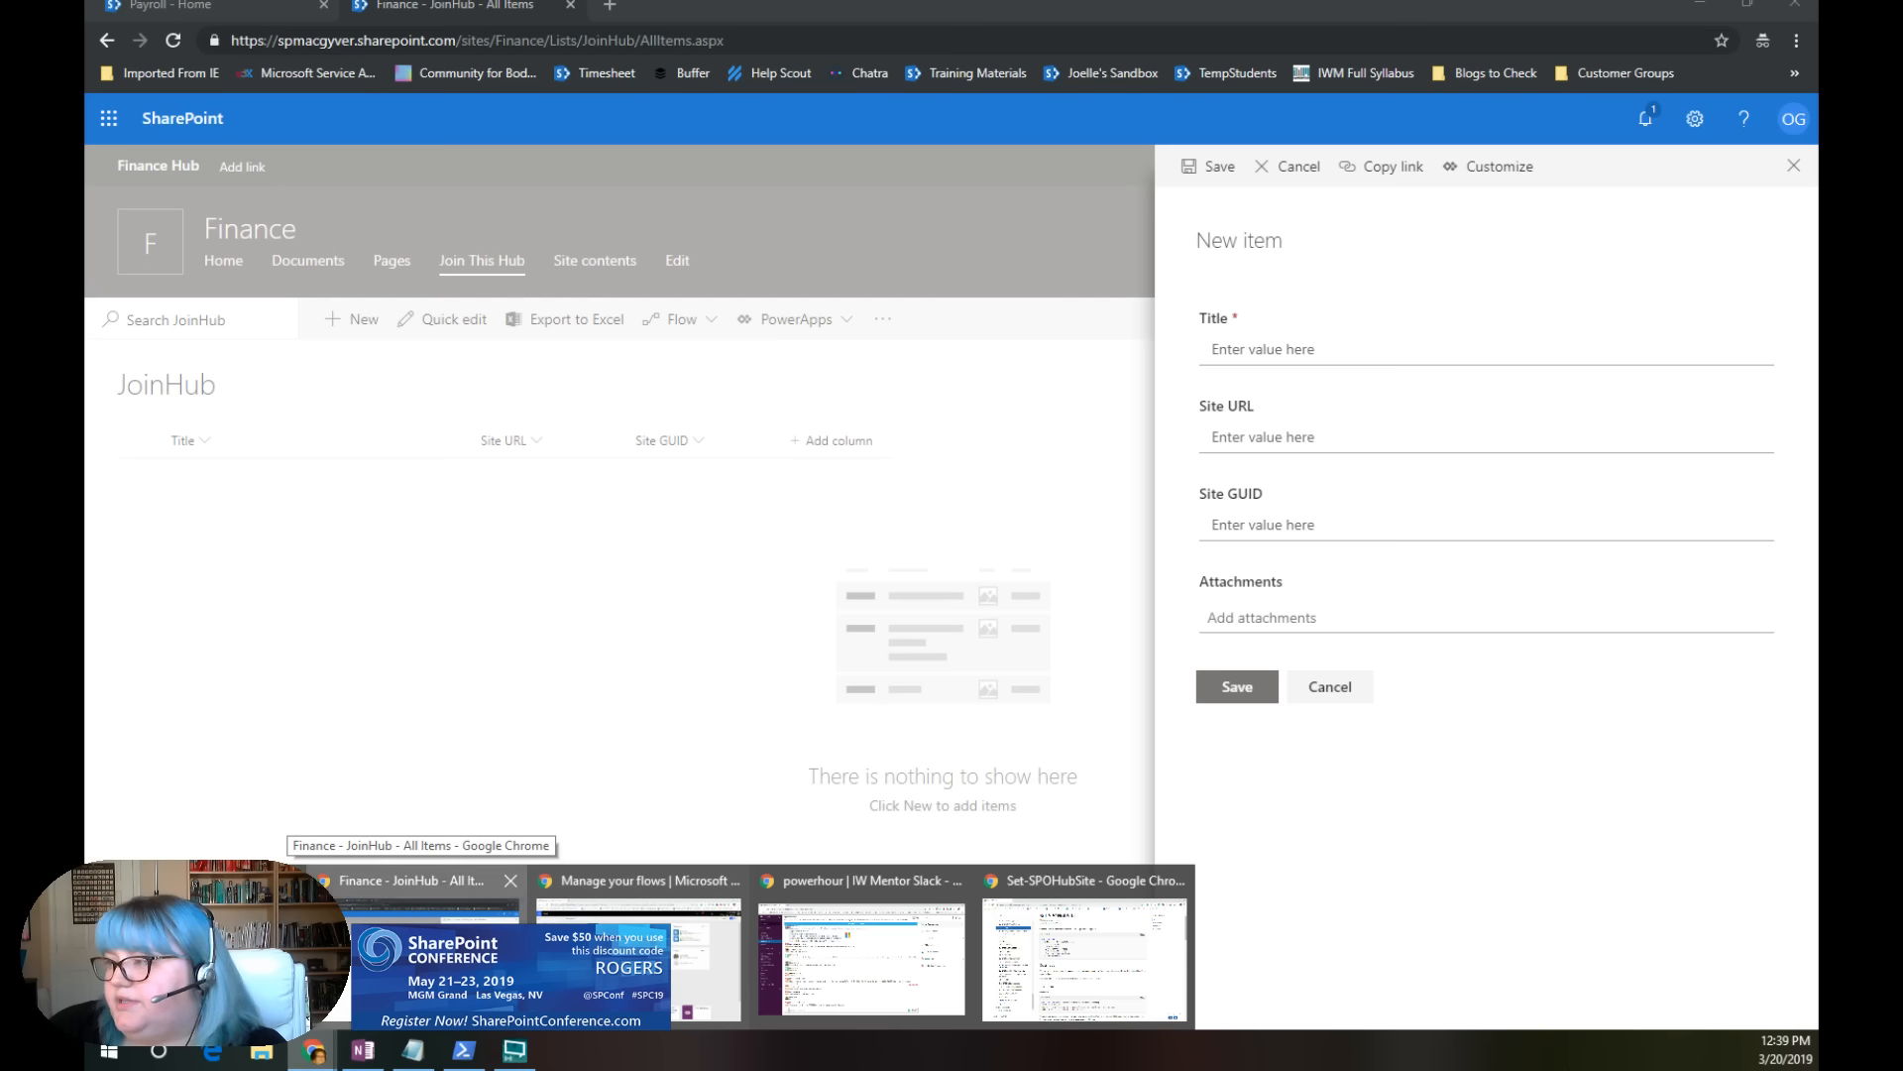
pyautogui.click(426, 951)
pyautogui.click(251, 8)
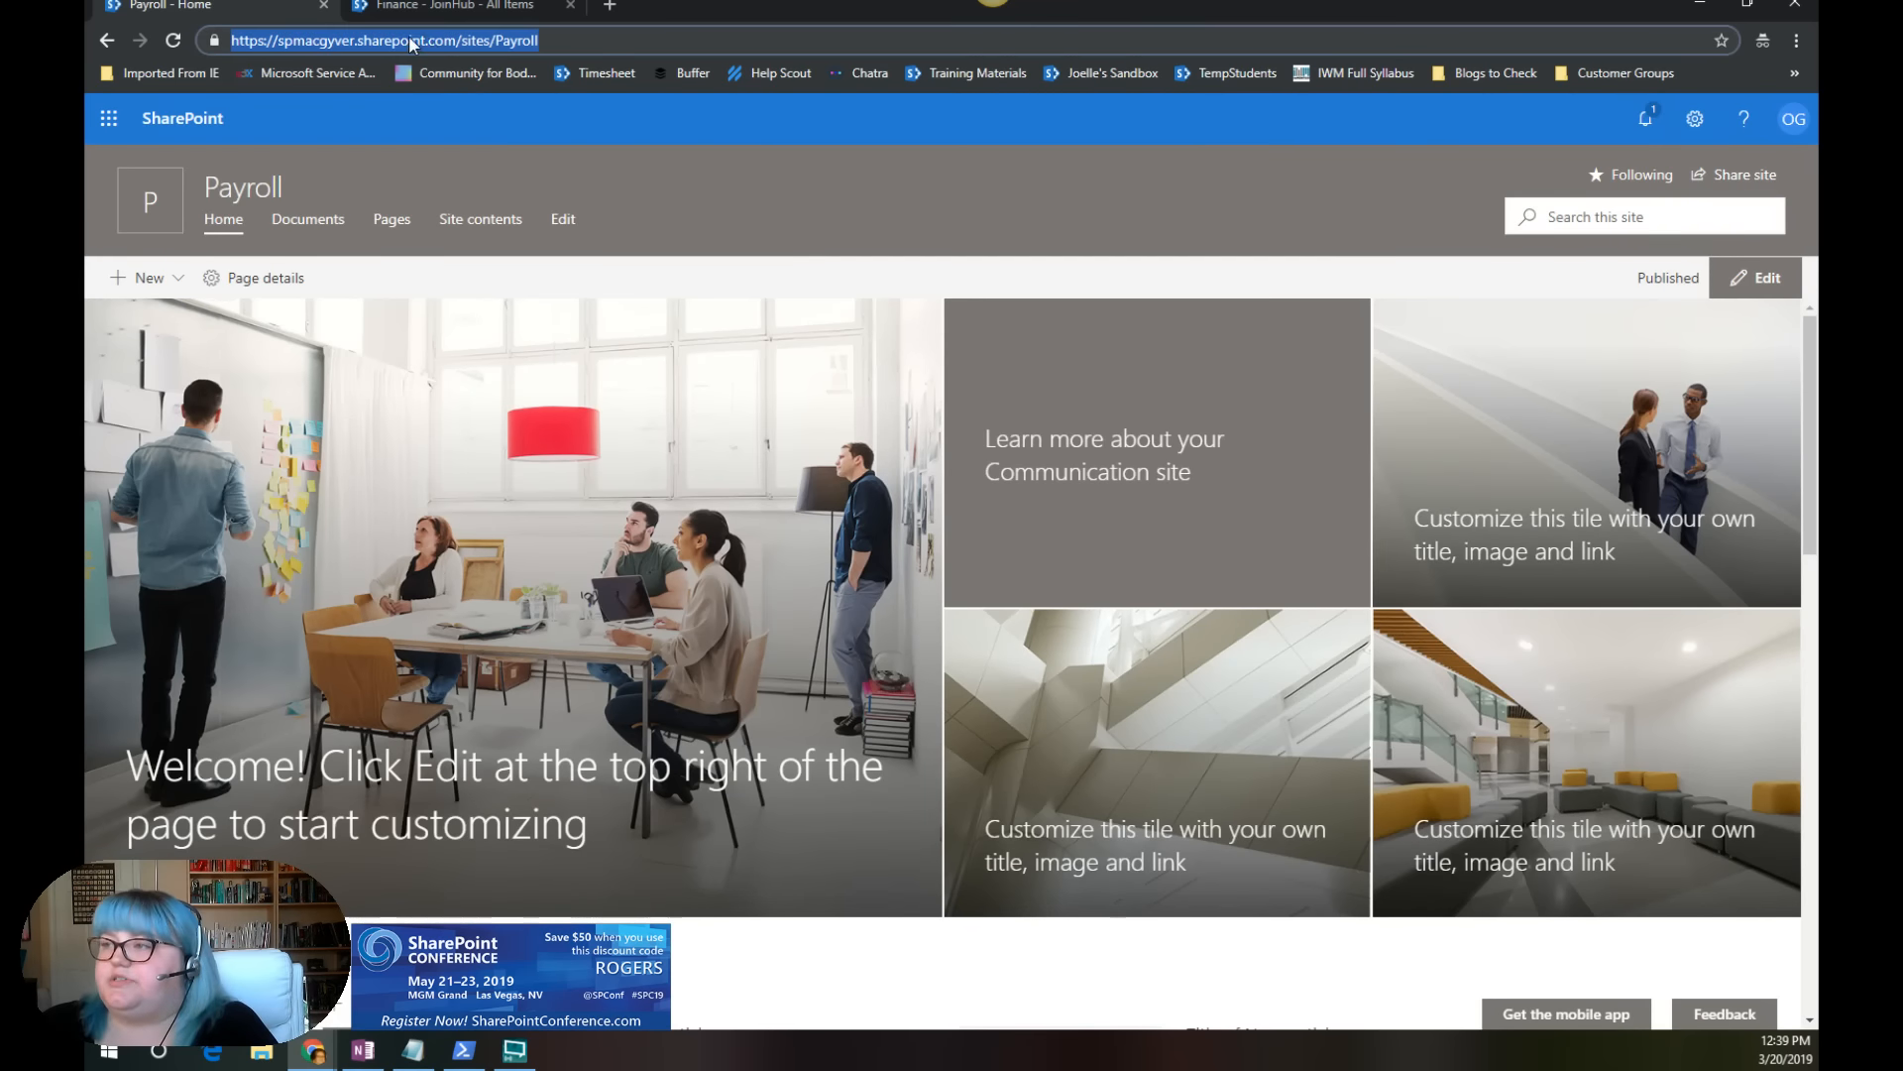
pyautogui.click(446, 6)
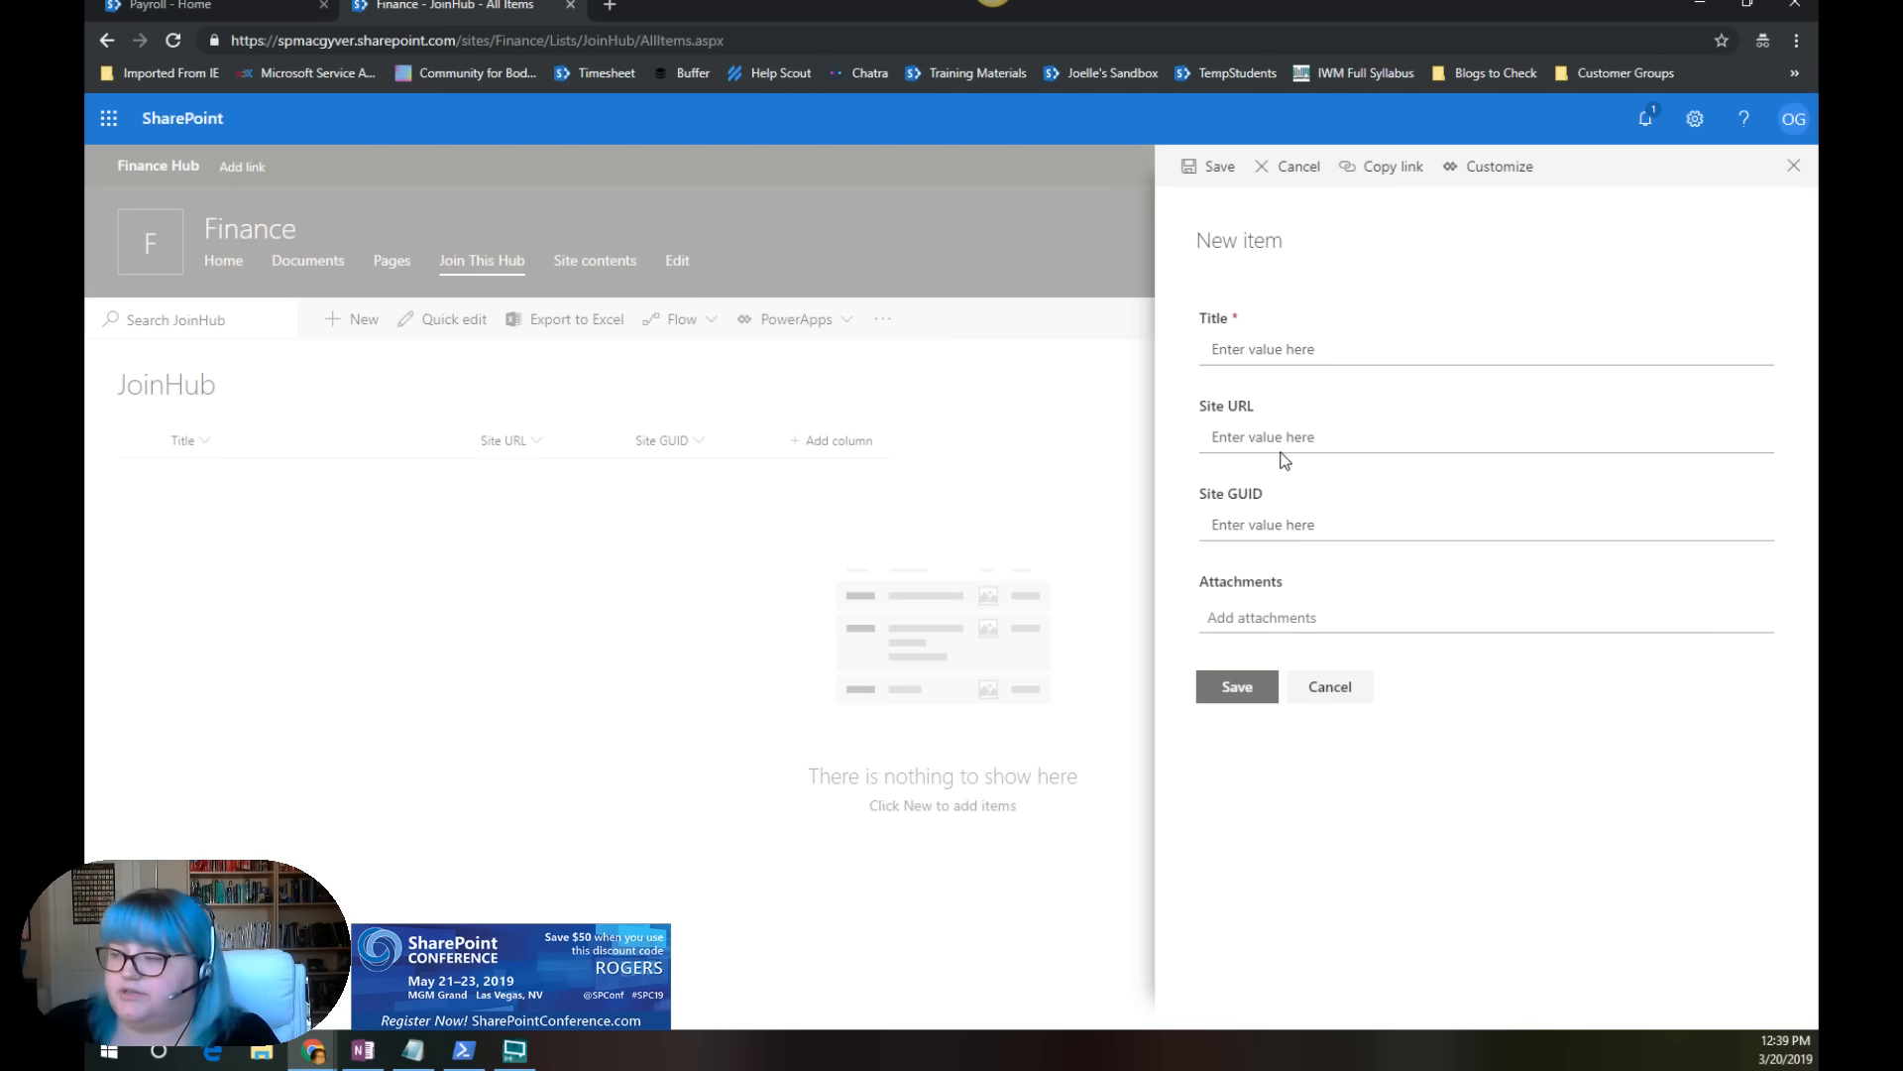
pyautogui.click(1267, 342)
pyautogui.write('Payroll')
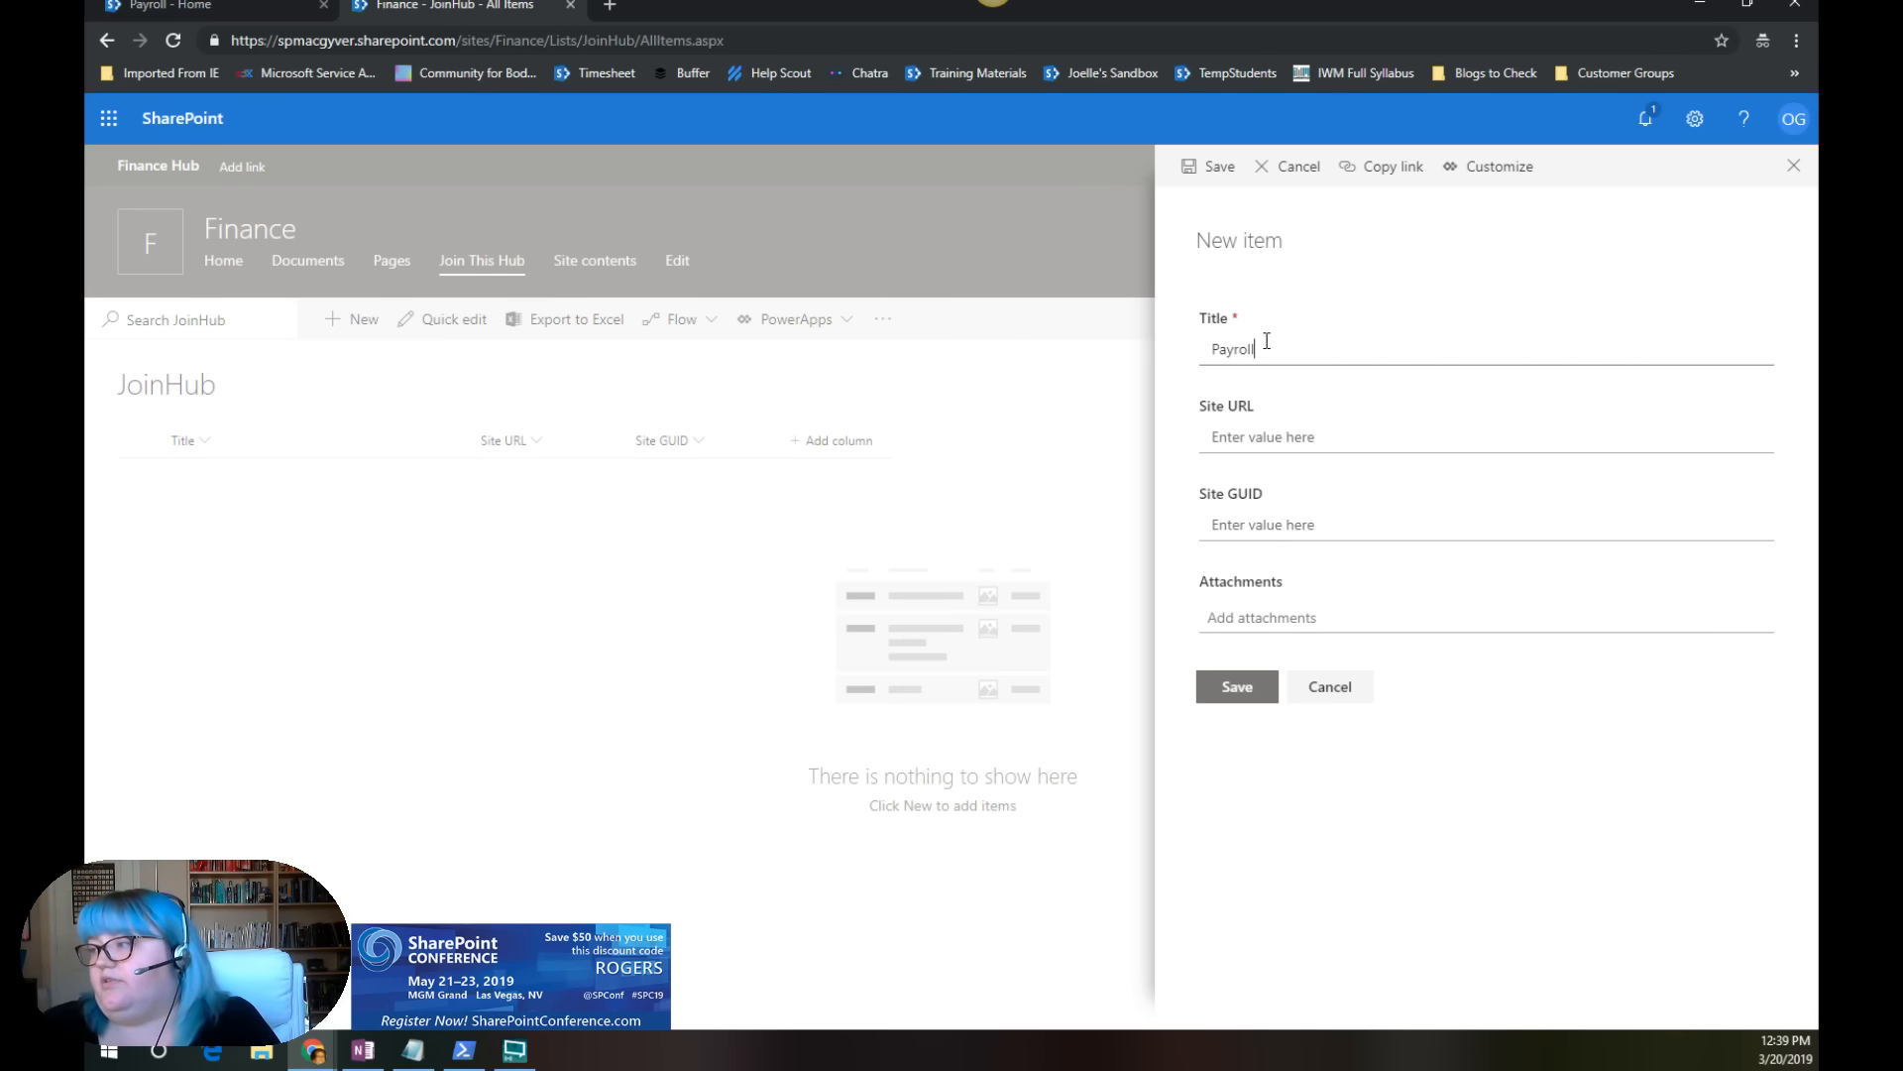
pyautogui.press('Tab')
pyautogui.write('https://spmacgyver.sharepoint.com/sites/Payroll')
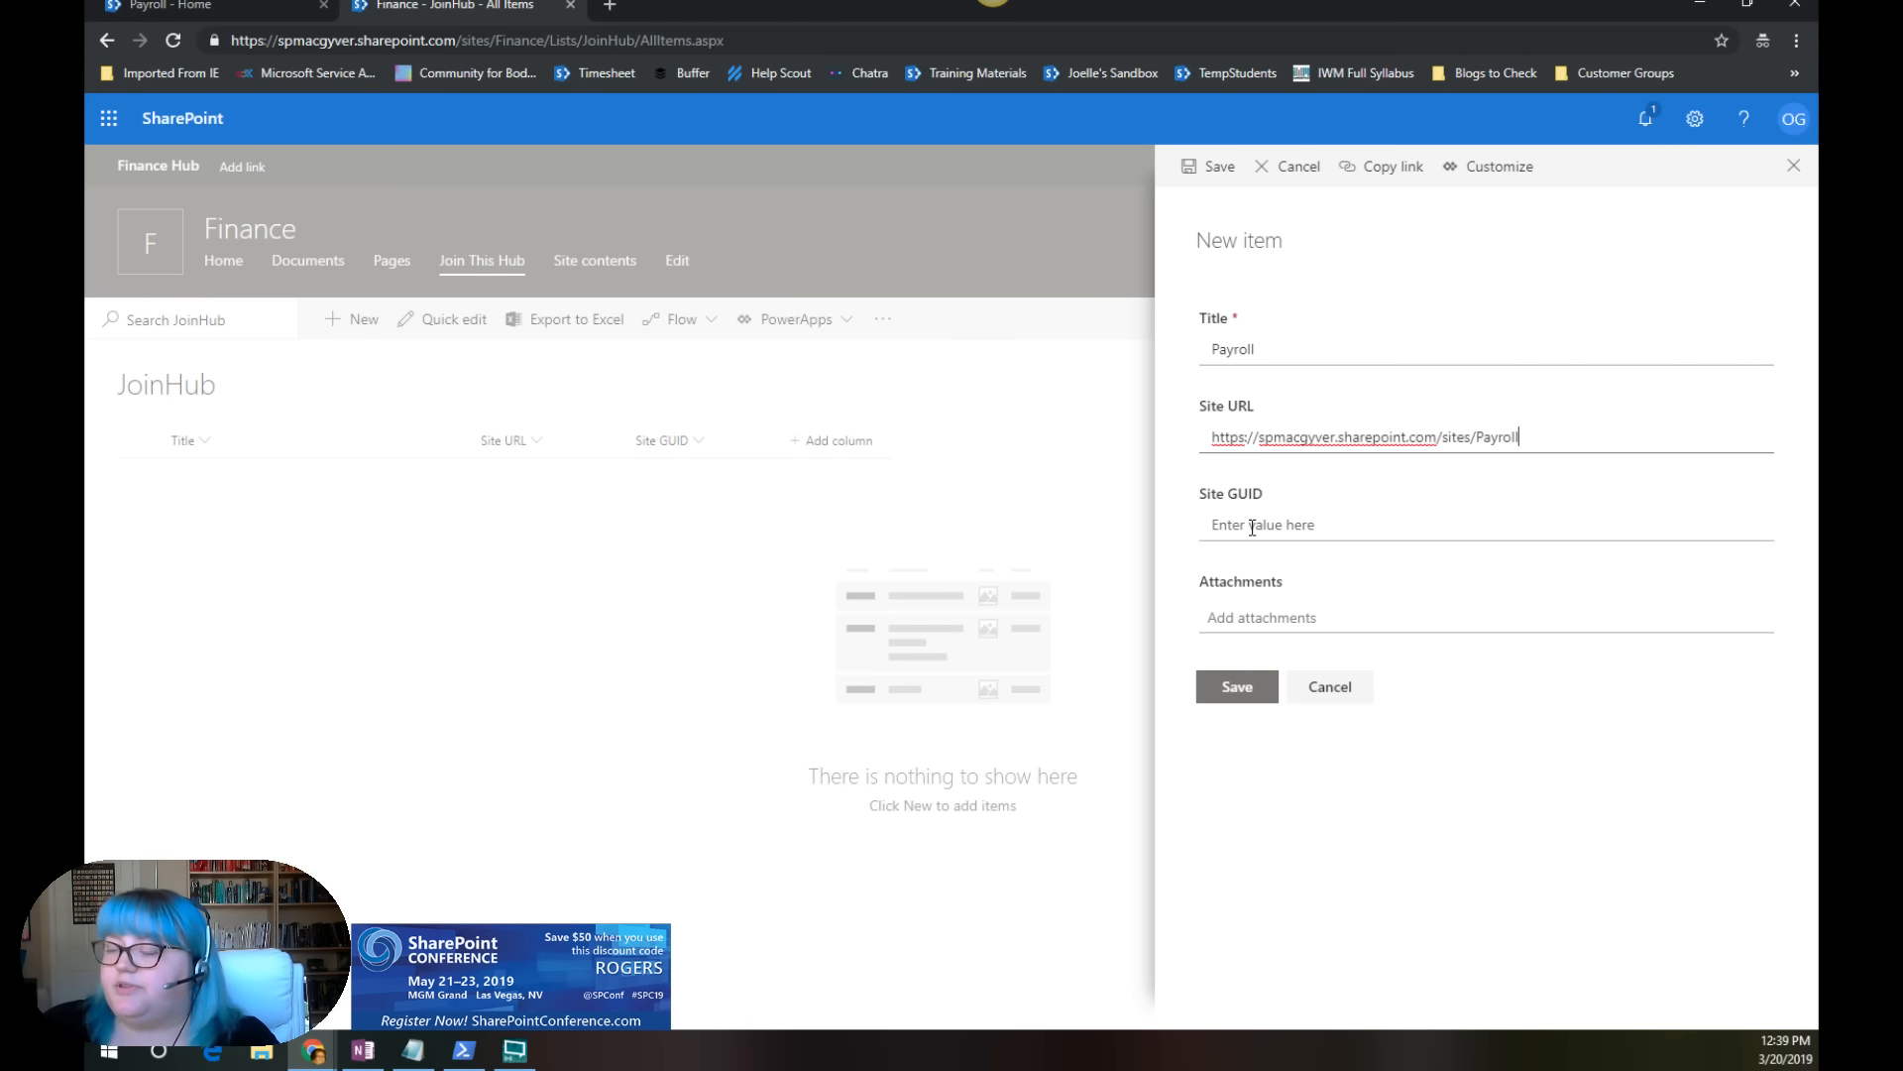
pyautogui.click(1252, 698)
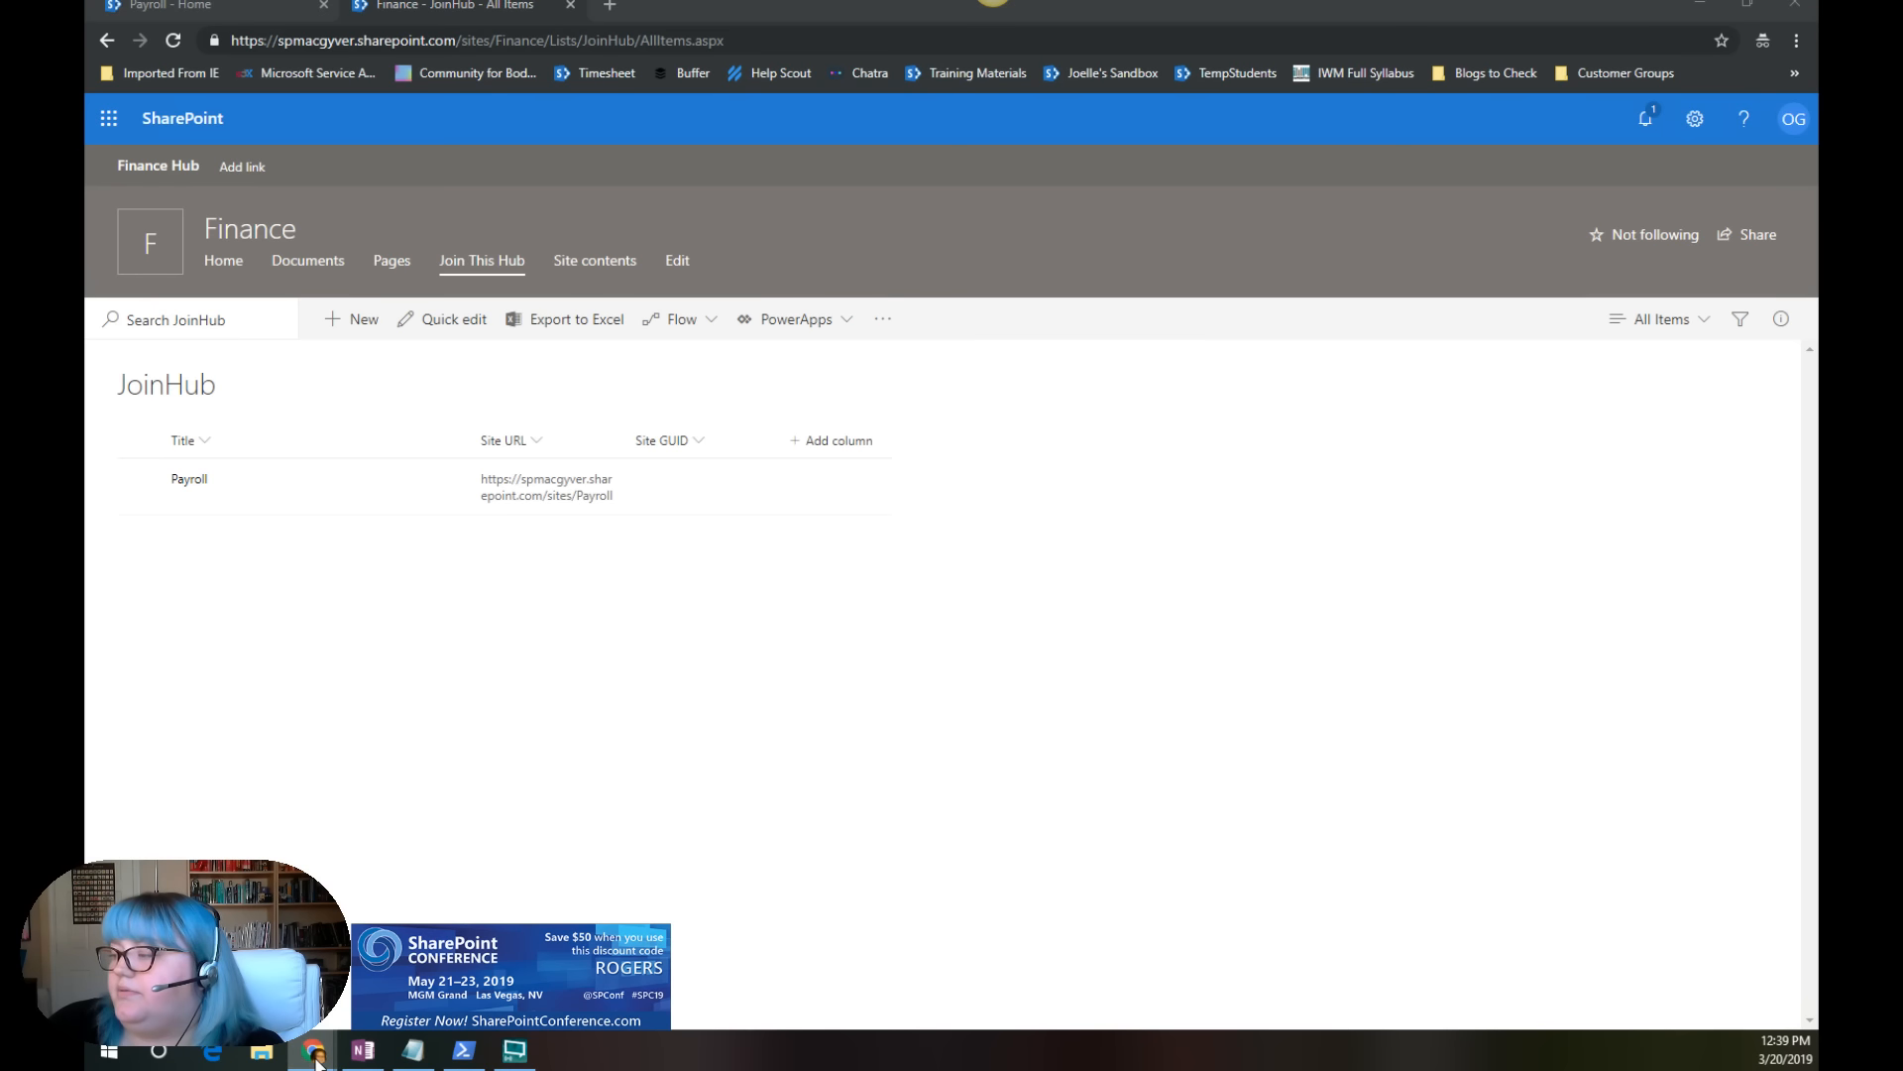
# Step: Return to the Hub Approval details page and check the run history for a run started by the new request
pyautogui.moveTo(315, 1053)
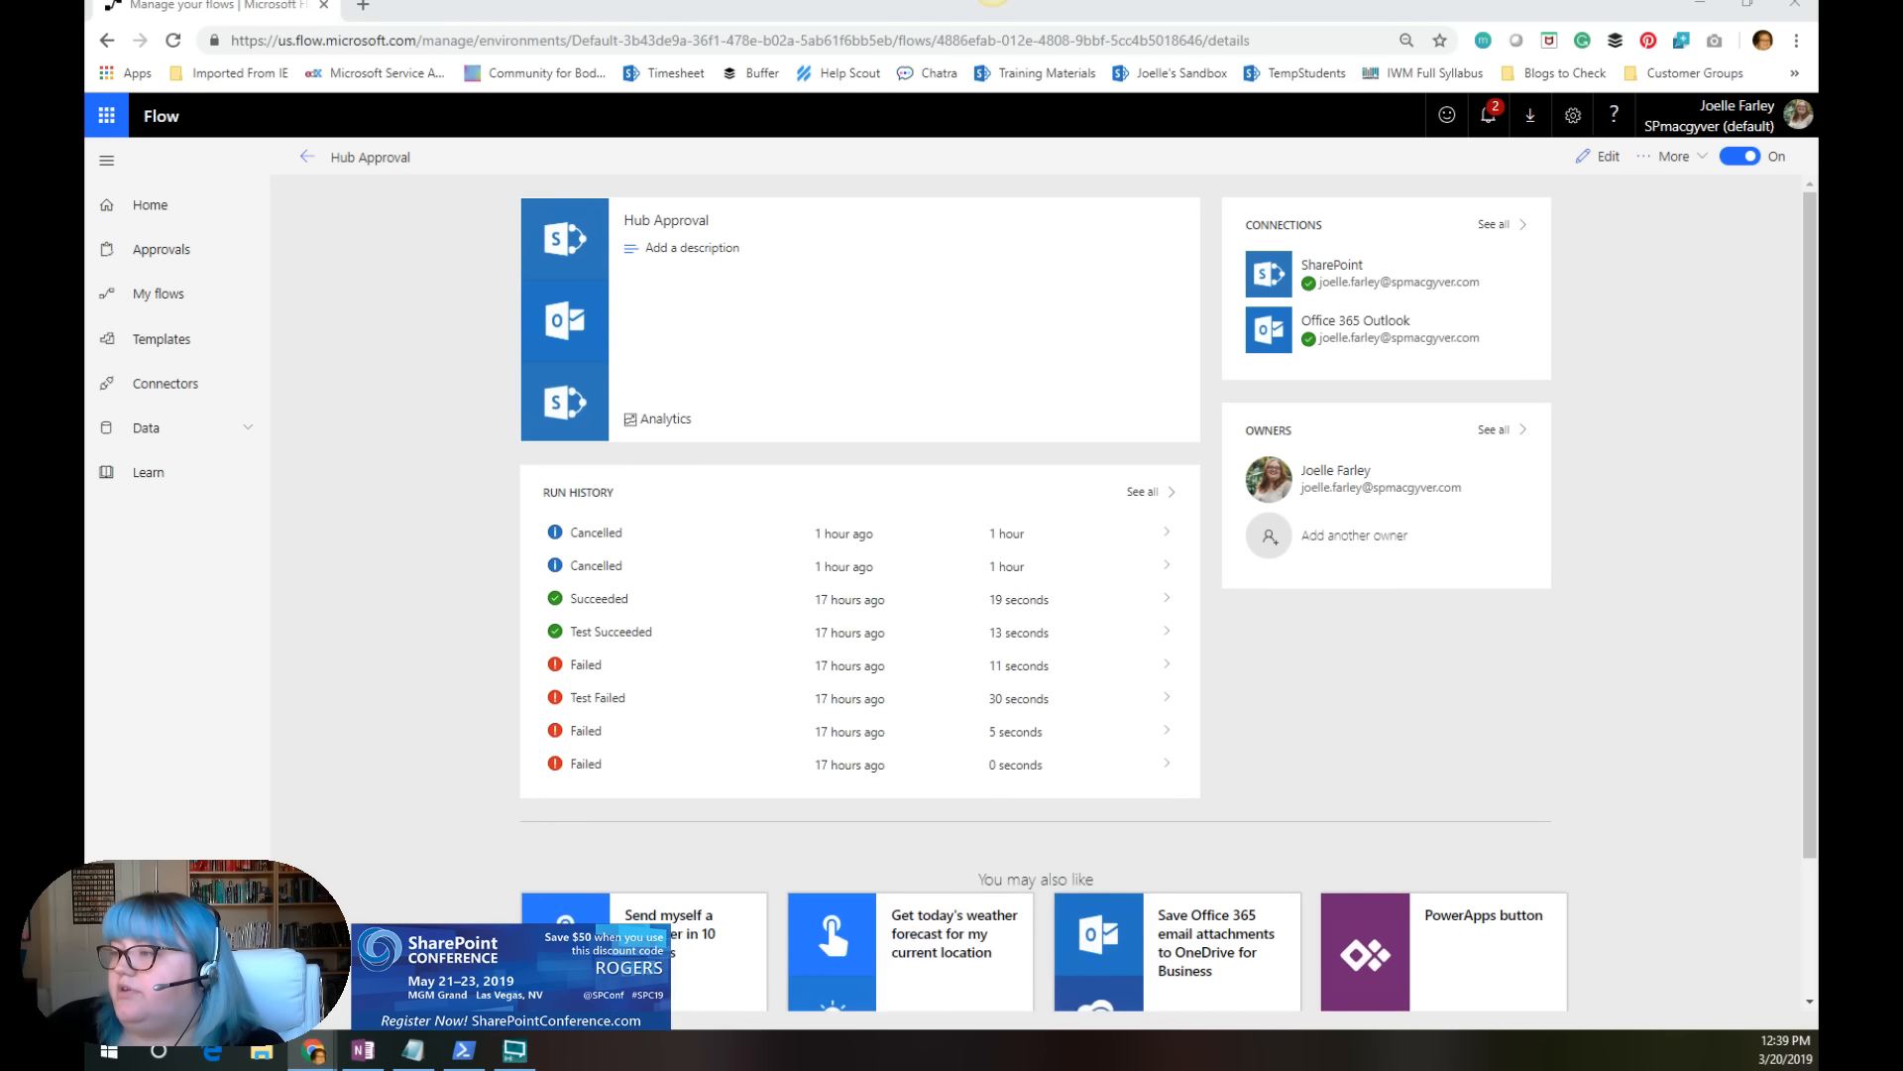
pyautogui.click(635, 956)
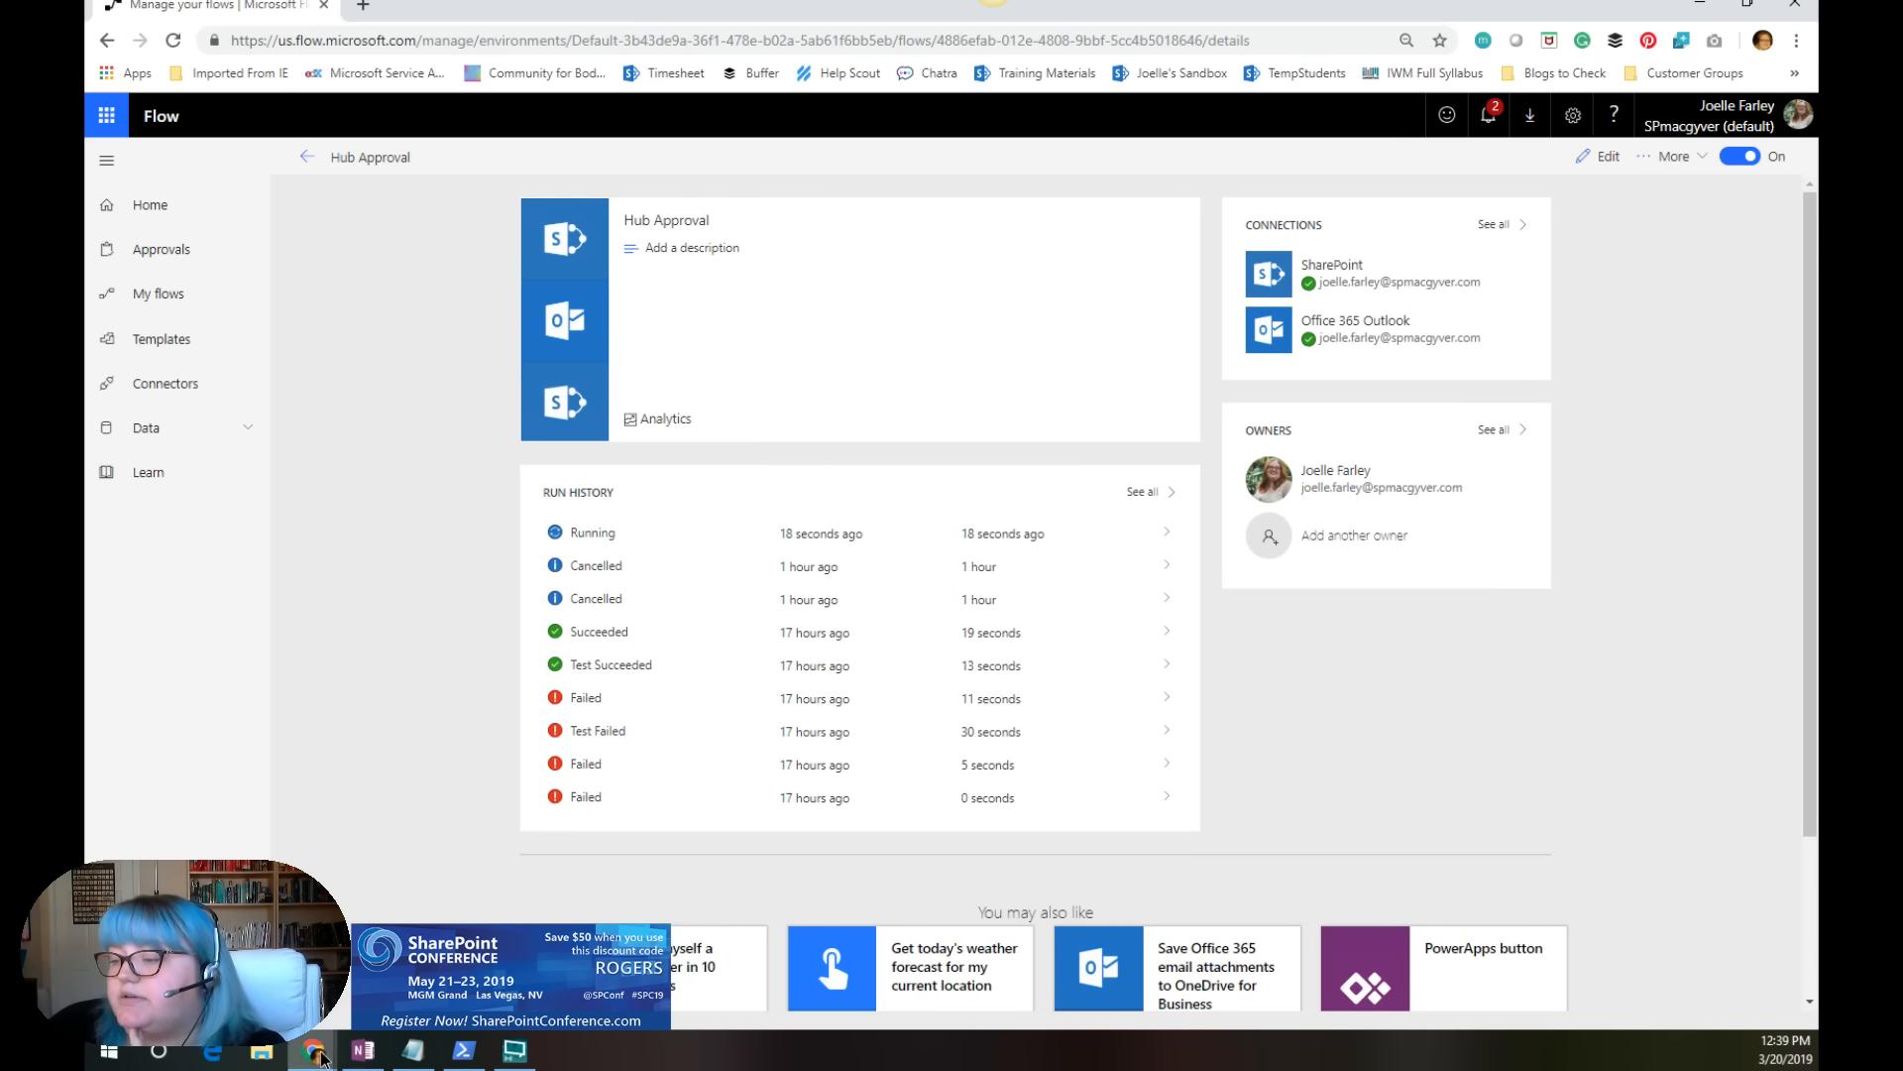
# Step: Switch to the SharePoint admin center's Active sites page and launch another Office 365 app from there
pyautogui.moveTo(313, 1050)
pyautogui.click(1083, 957)
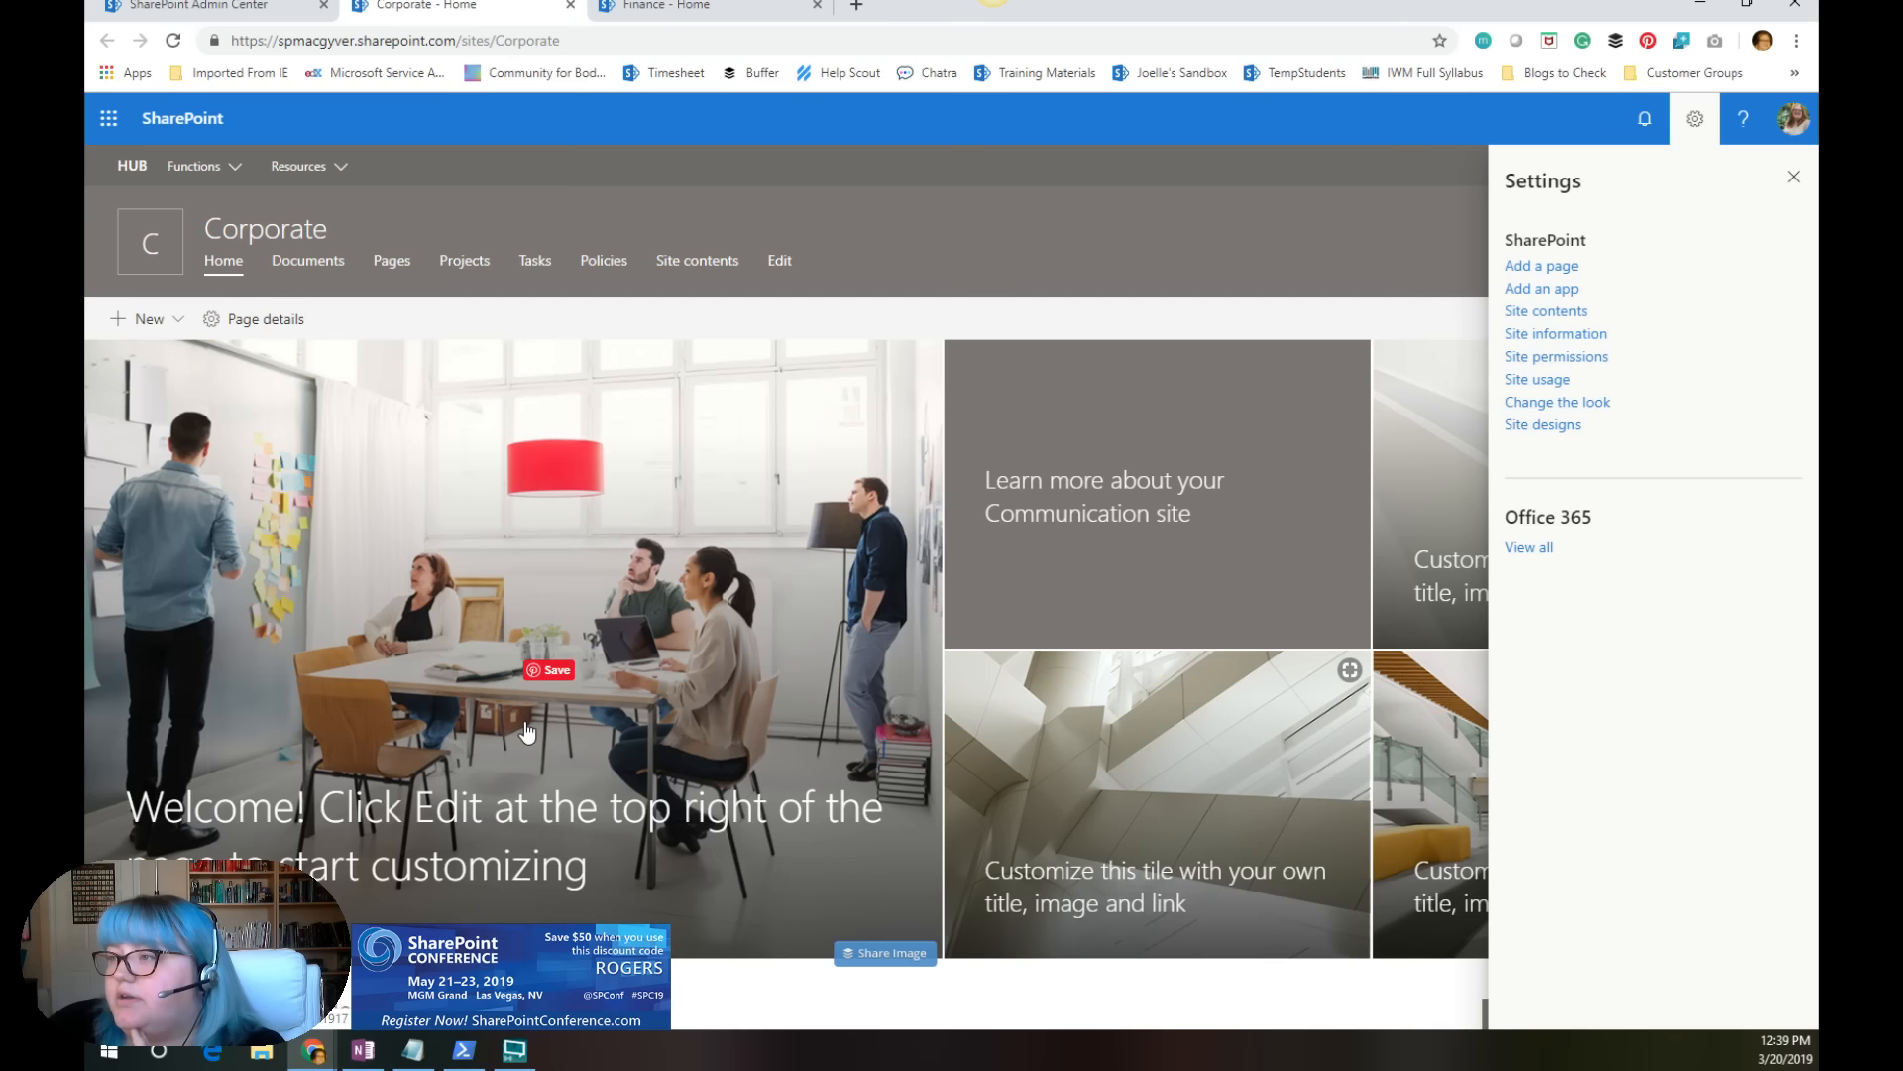
pyautogui.click(189, 6)
pyautogui.click(109, 118)
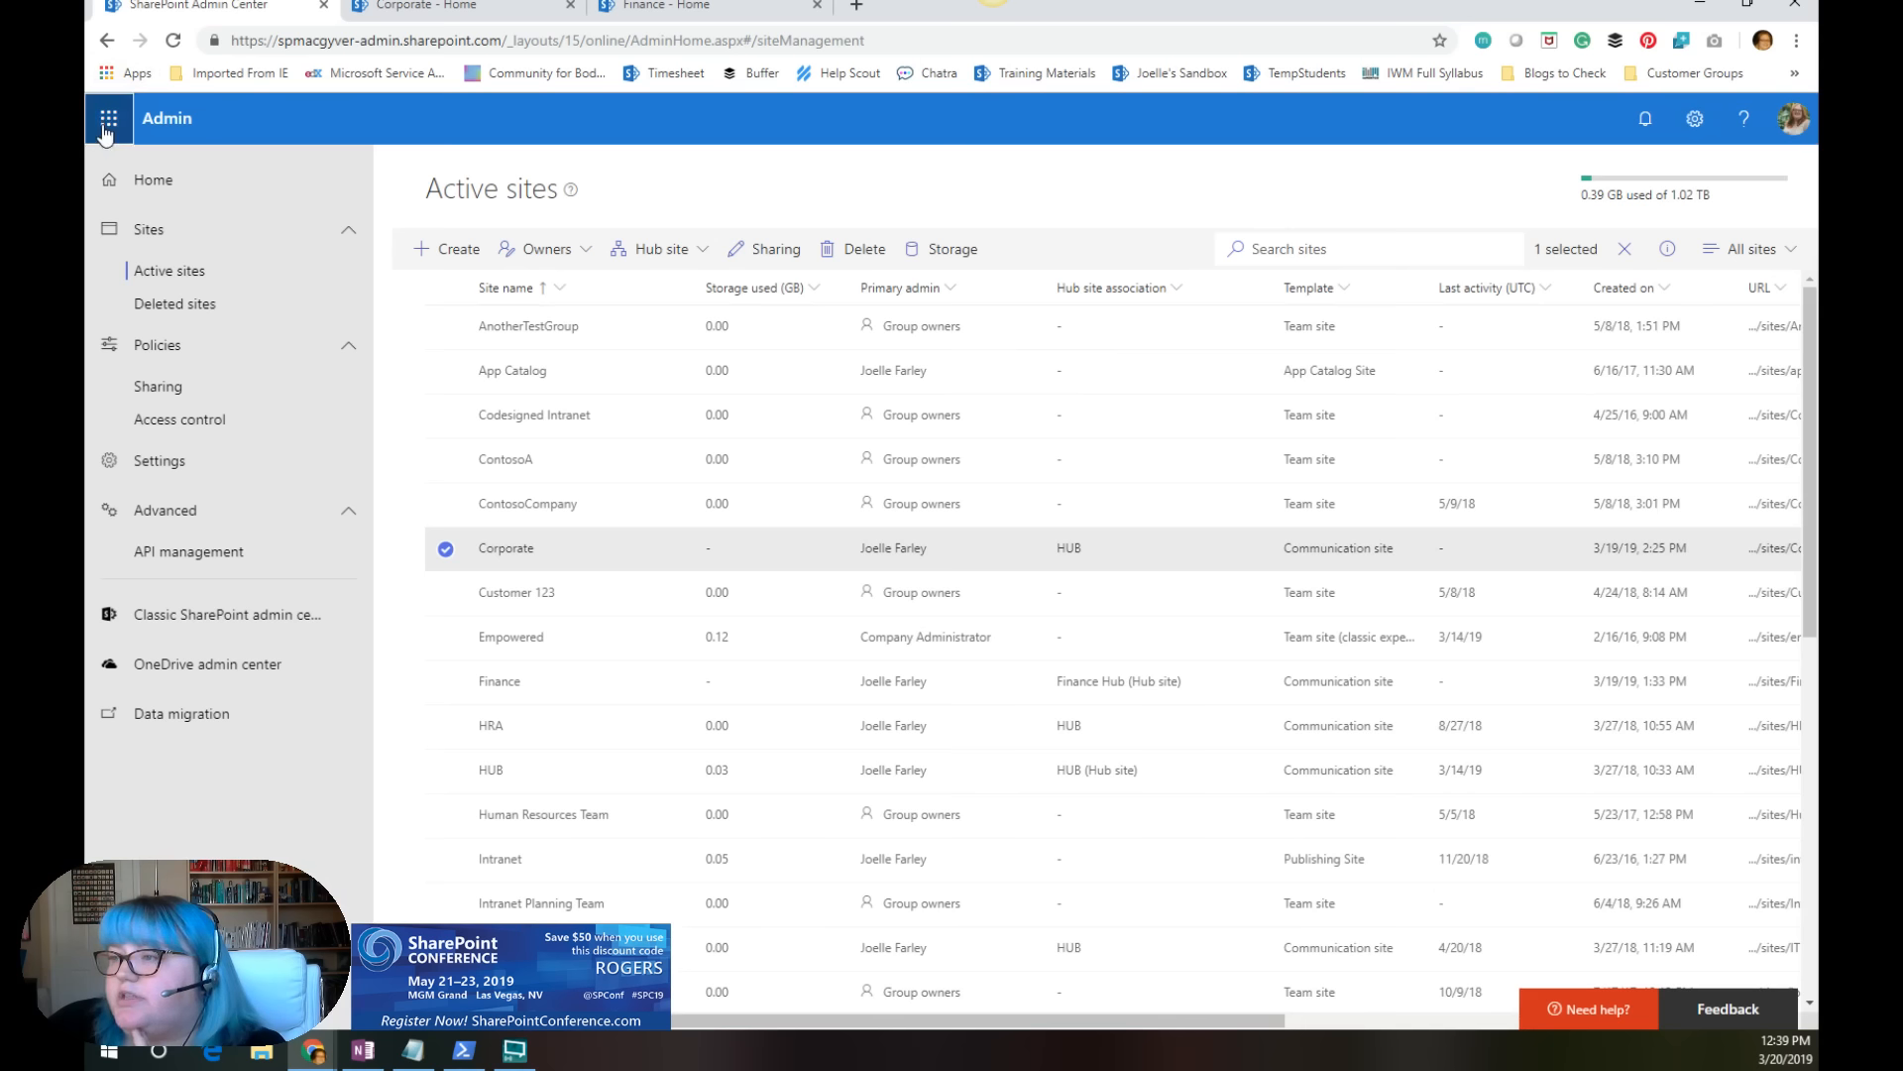
pyautogui.click(166, 254)
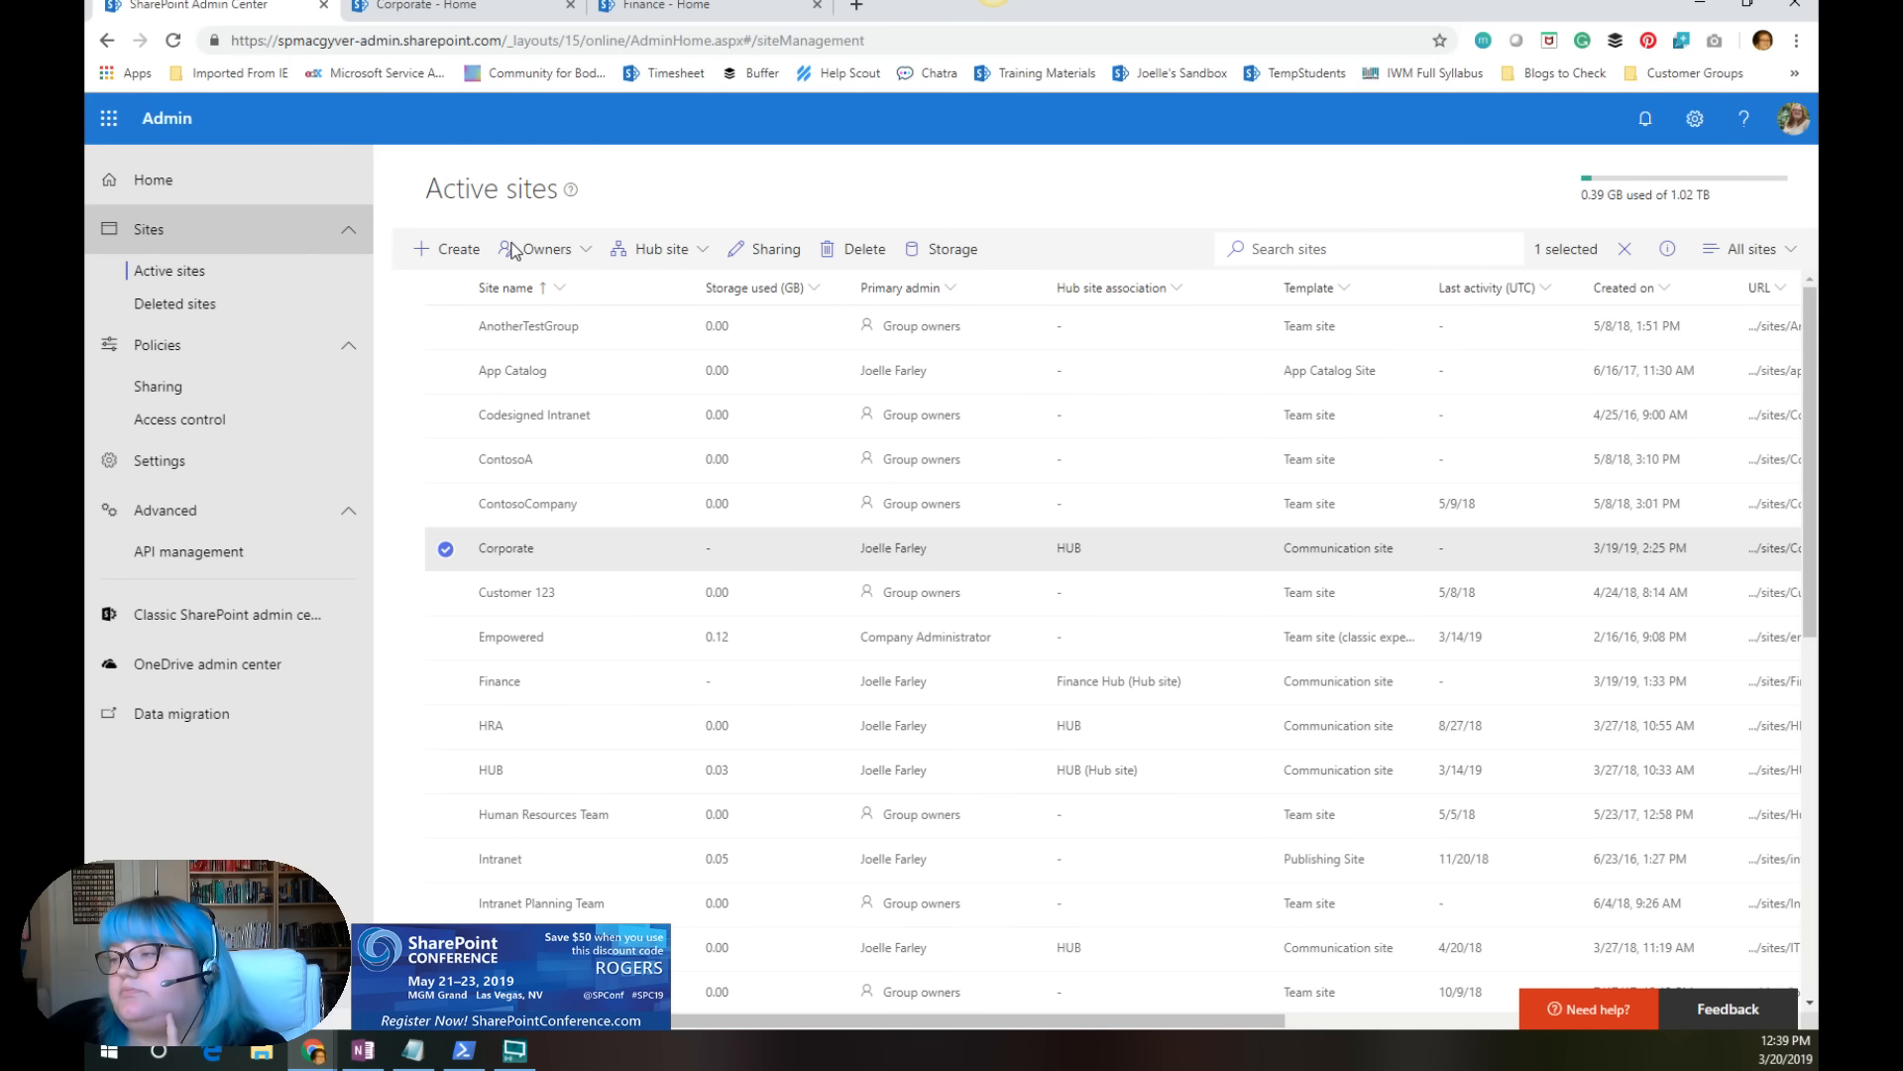
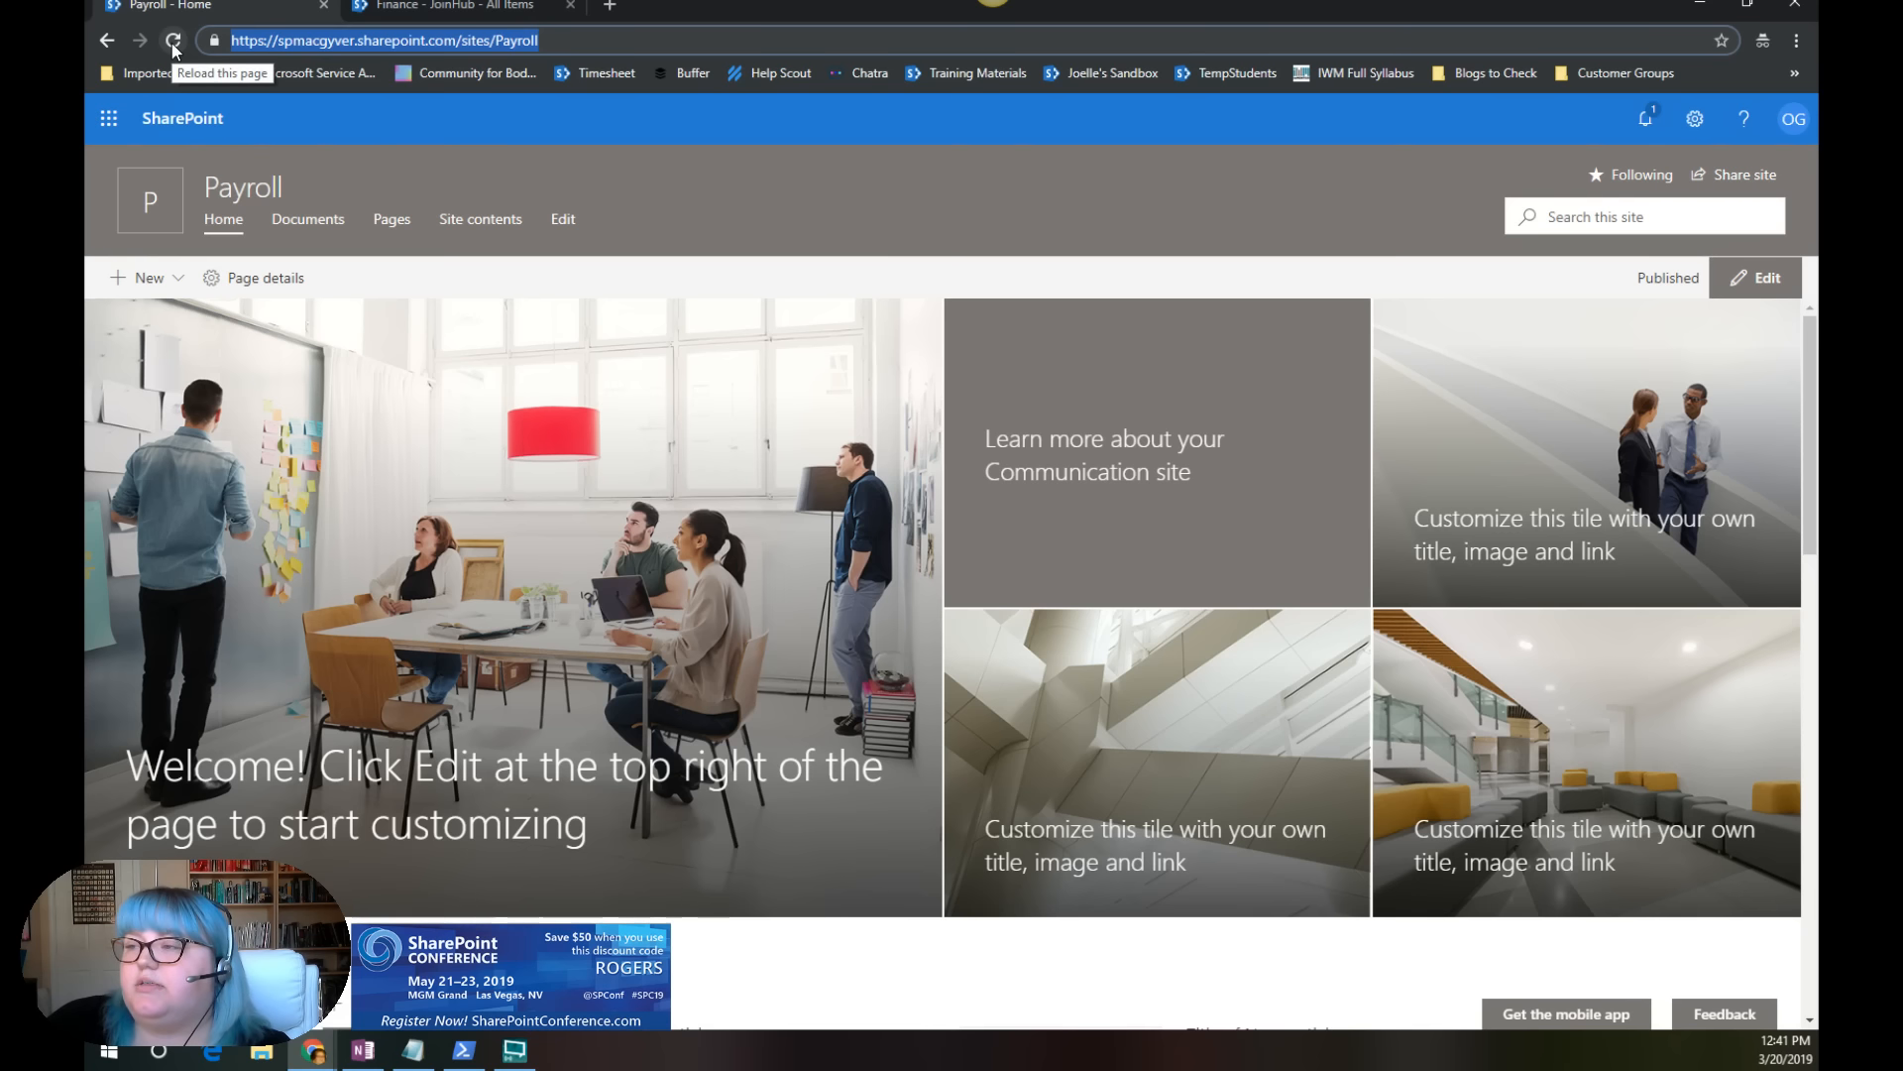
# Step: Reload the Payroll site's home page to check its hub association, and dismiss the time zone notice
pyautogui.click(174, 40)
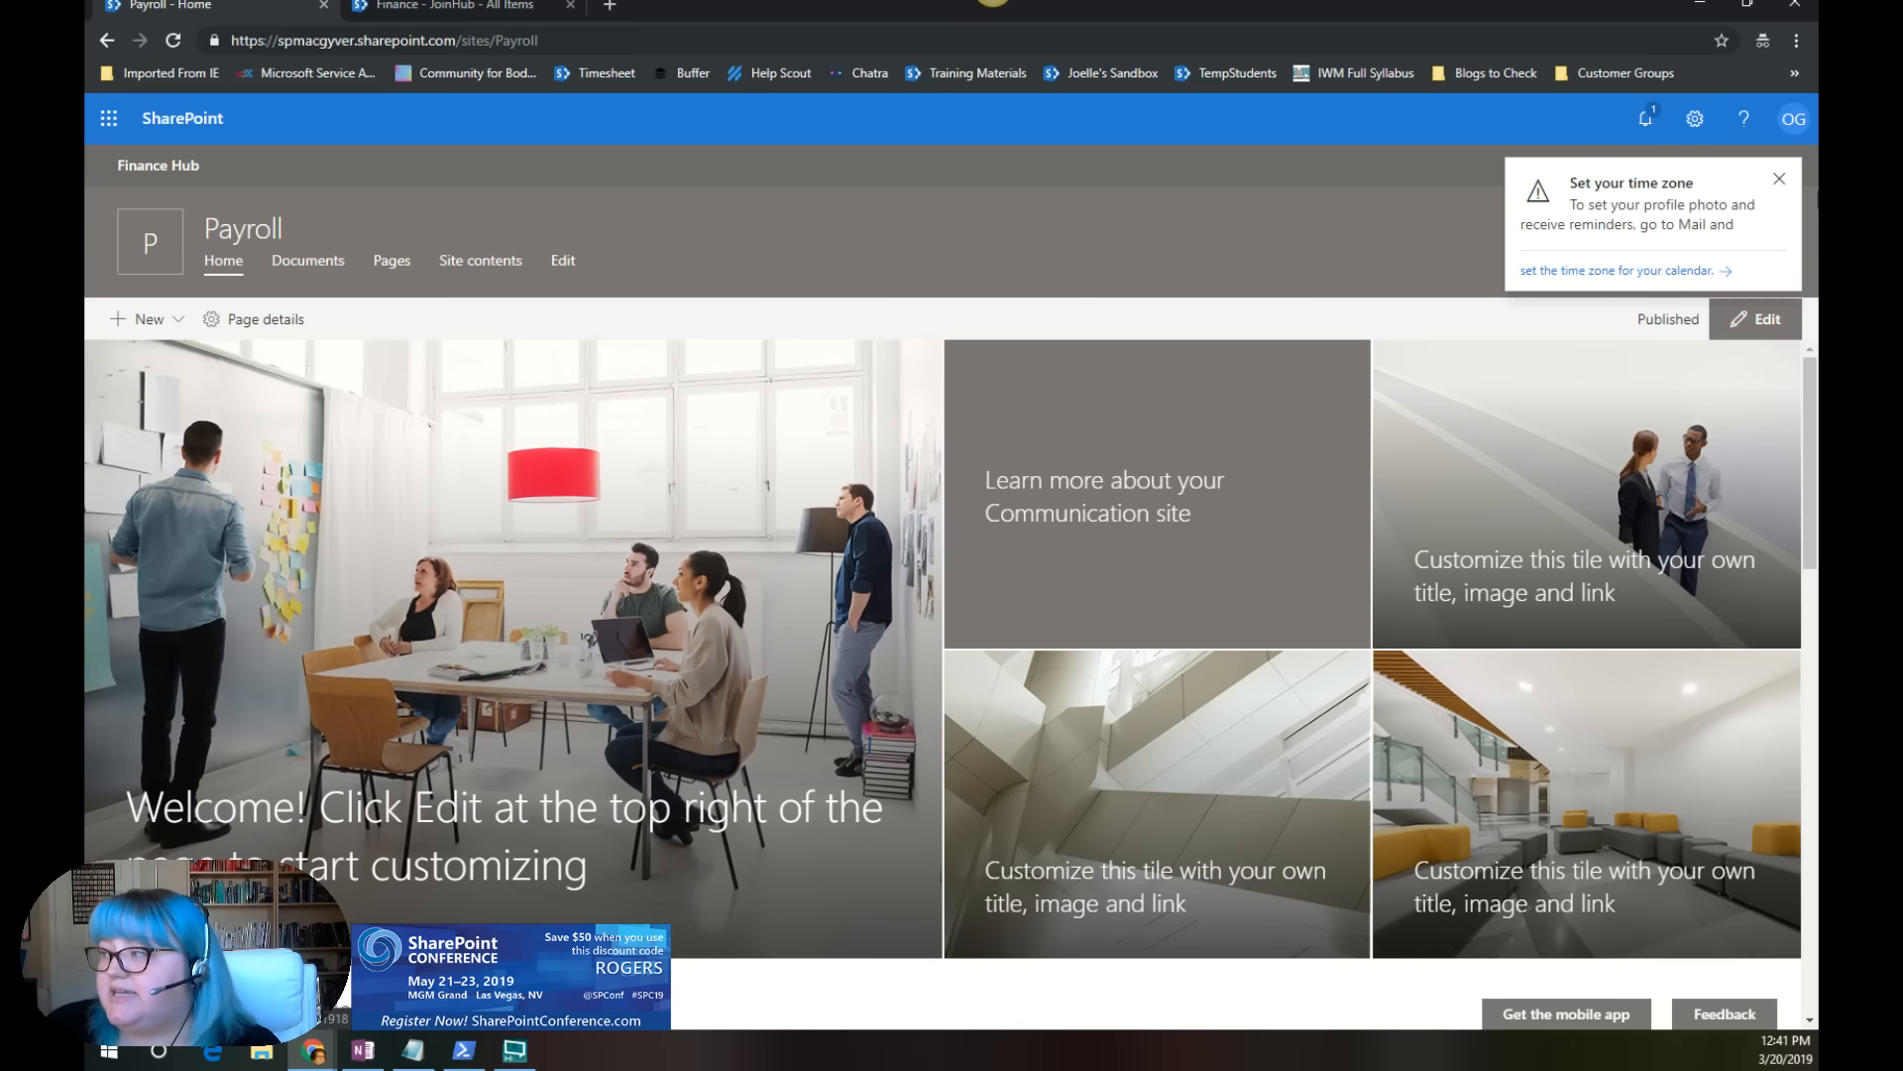
pyautogui.click(1773, 184)
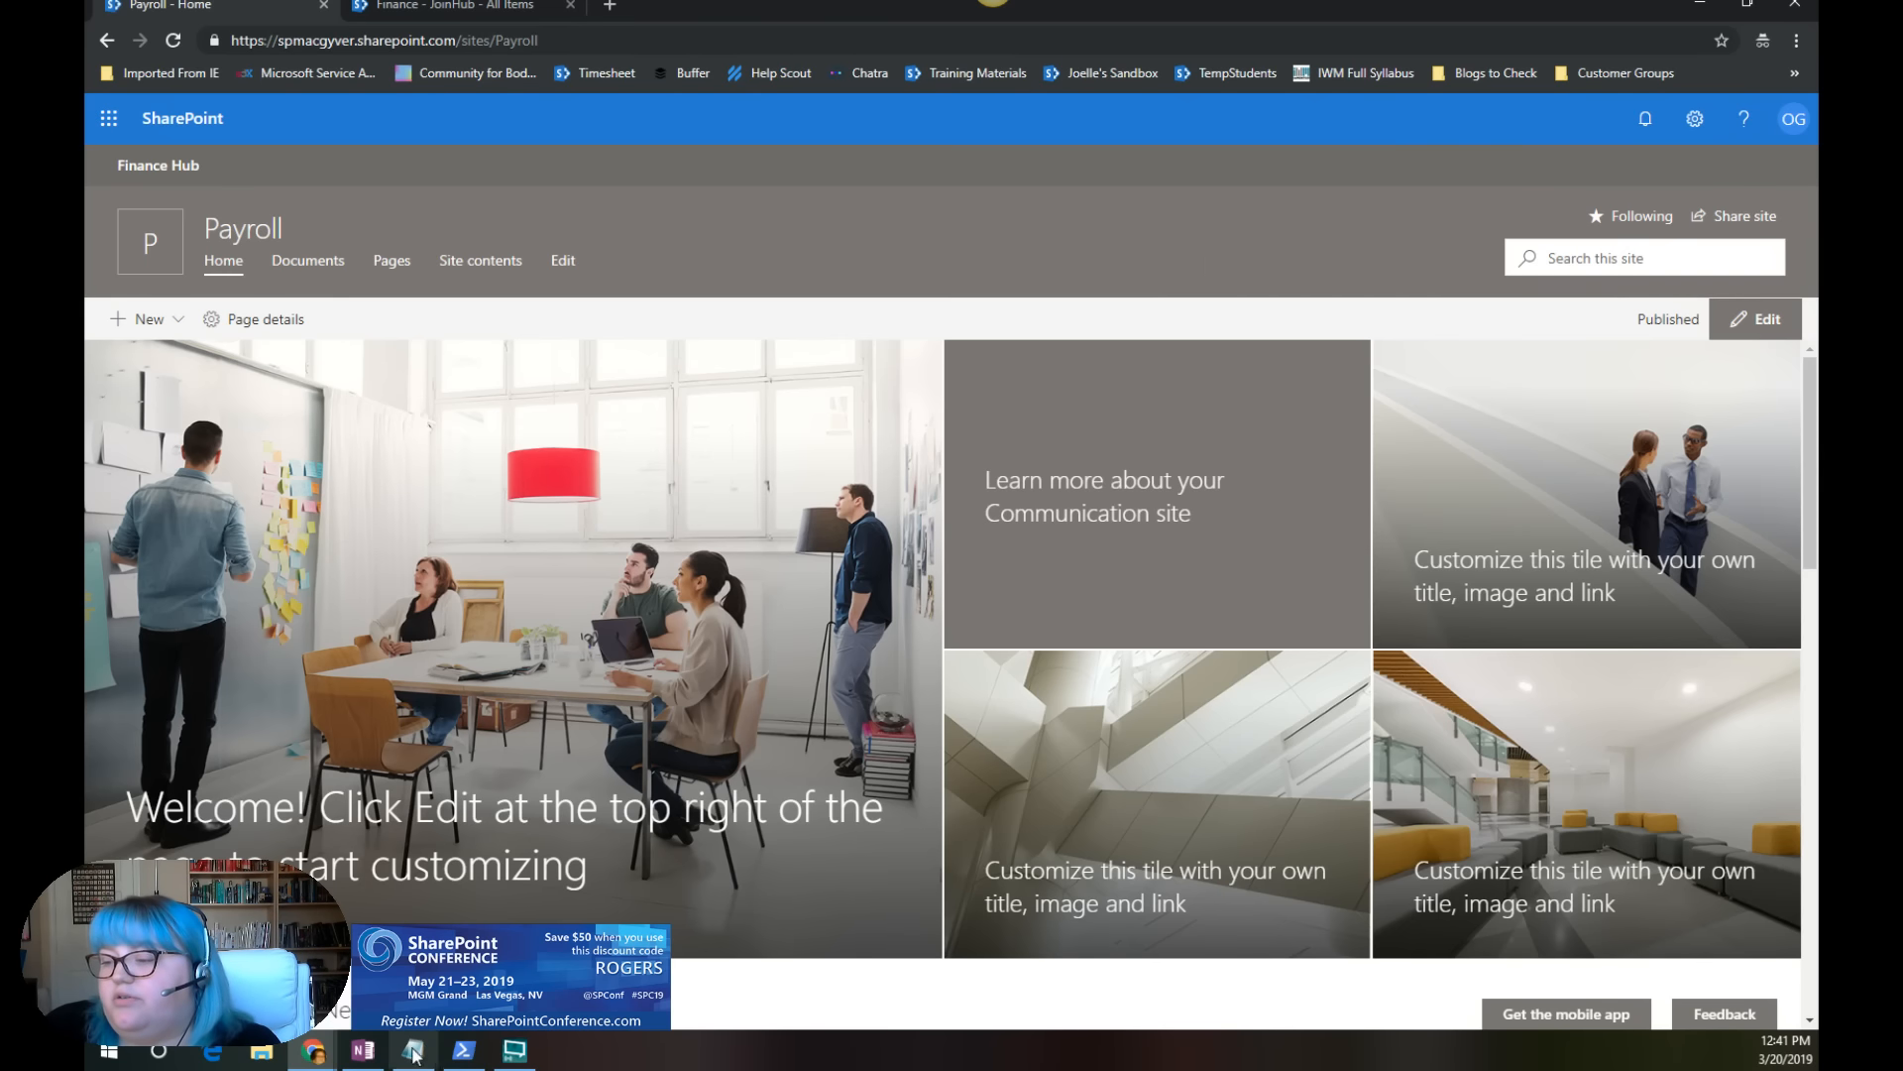
# Step: Switch to the Microsoft Flow window and open the Hub Approval flow for editing
pyautogui.click(318, 1055)
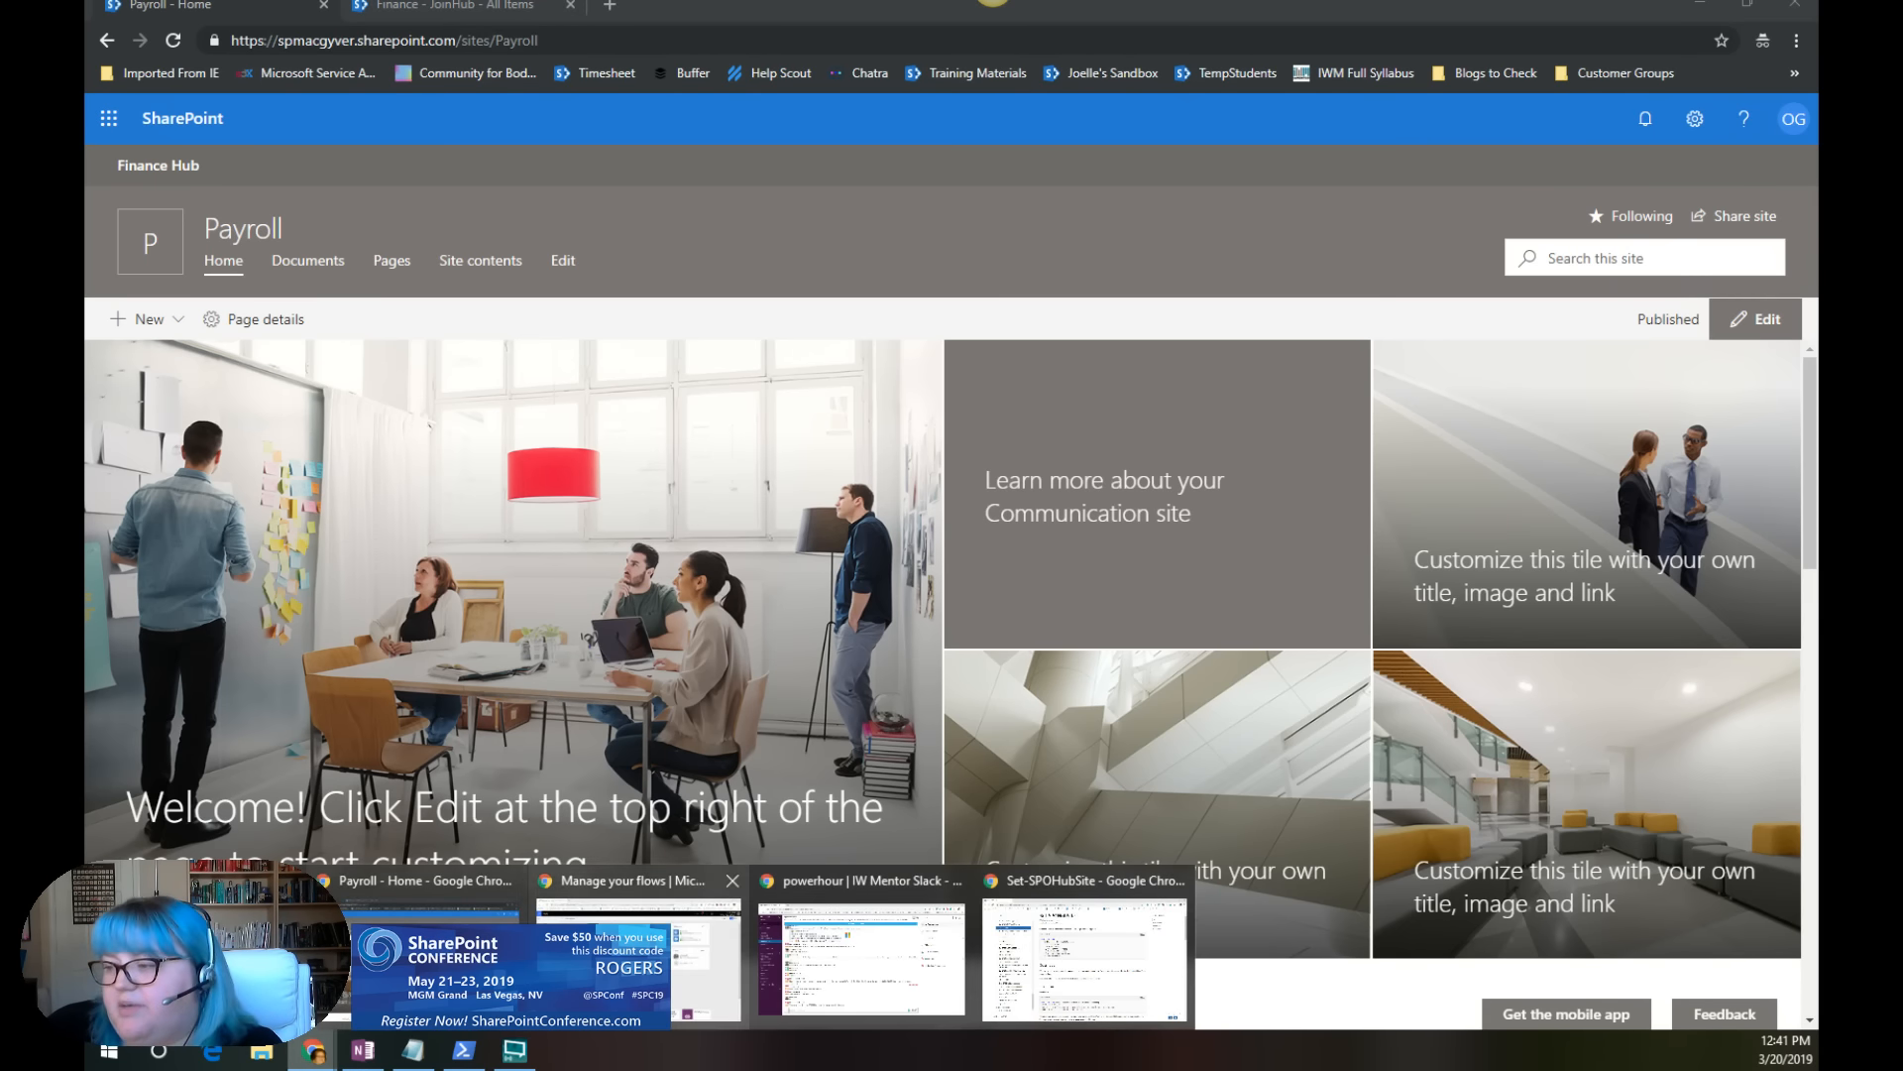
pyautogui.click(639, 956)
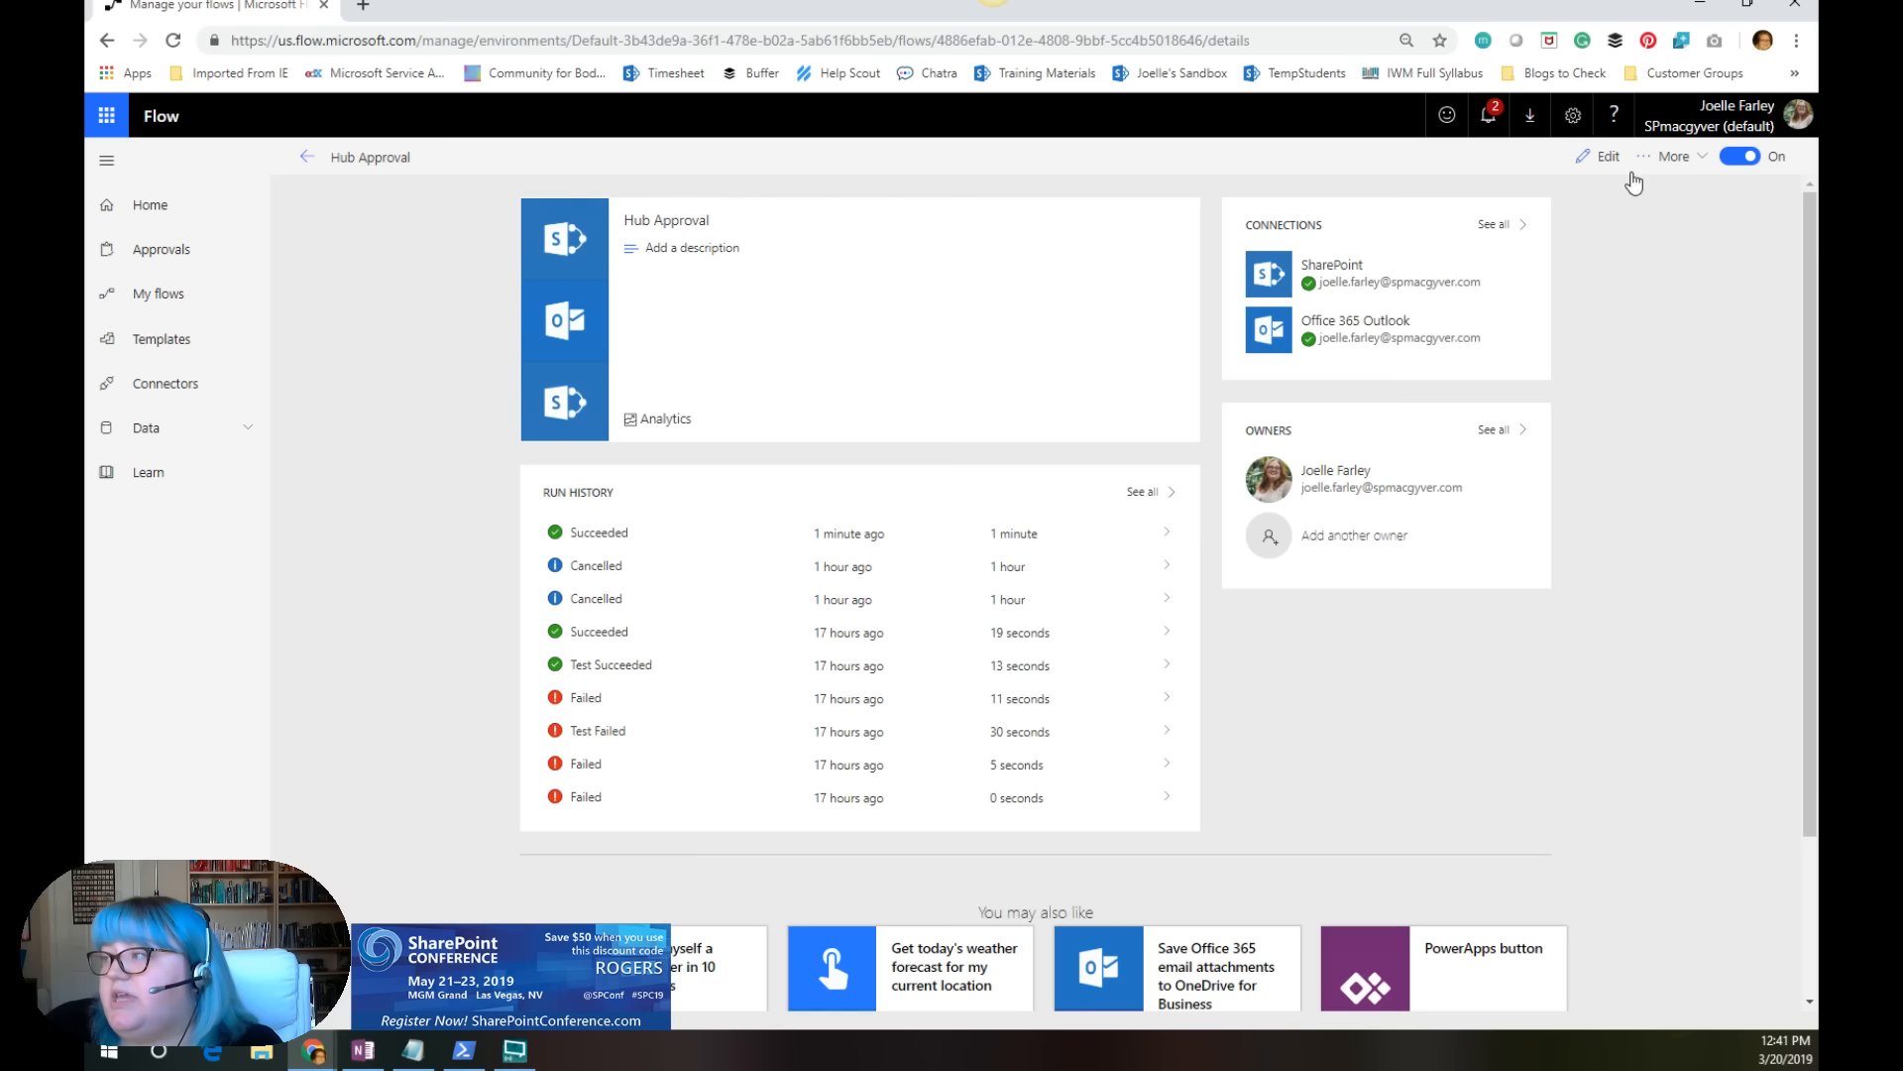
pyautogui.click(1603, 155)
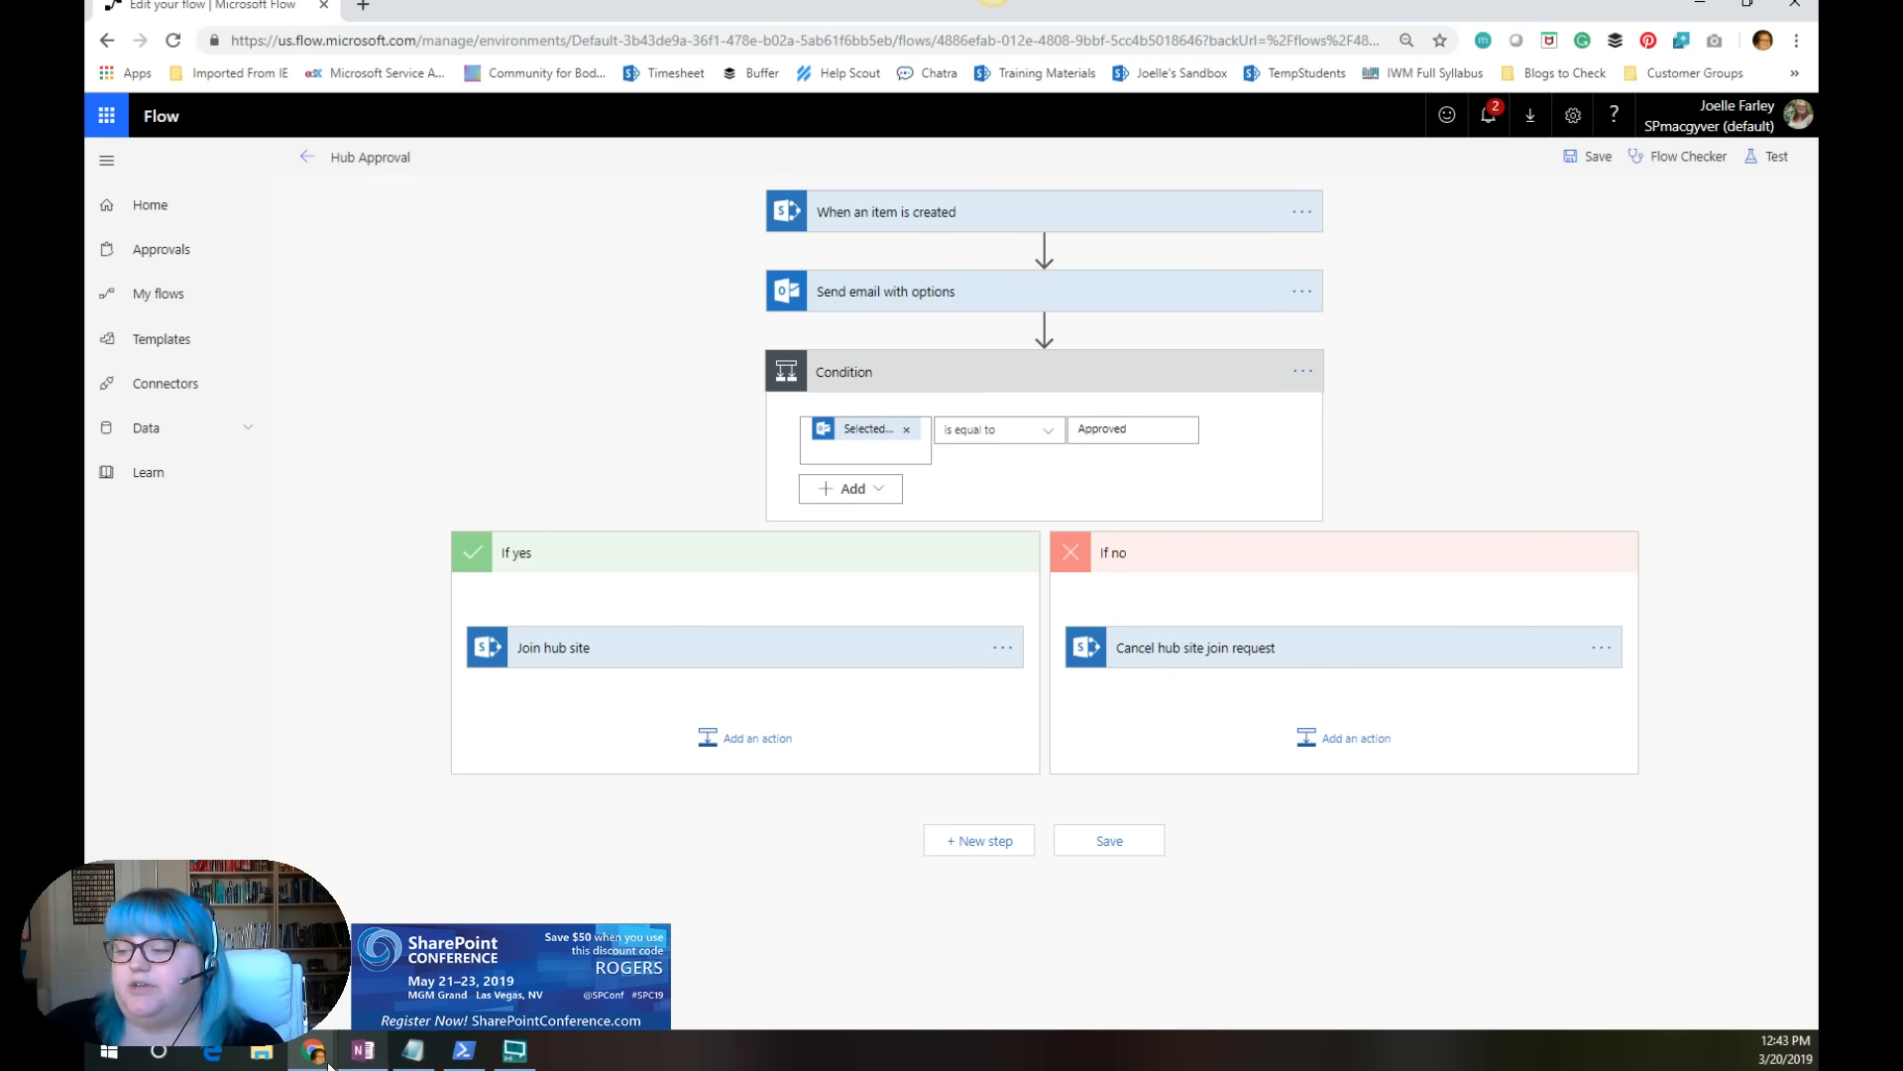
# Step: Switch to the SharePoint window, review the Payroll request in the Finance site's JoinHub list, and return to the Hub Approval flow editor
pyautogui.moveTo(316, 1060)
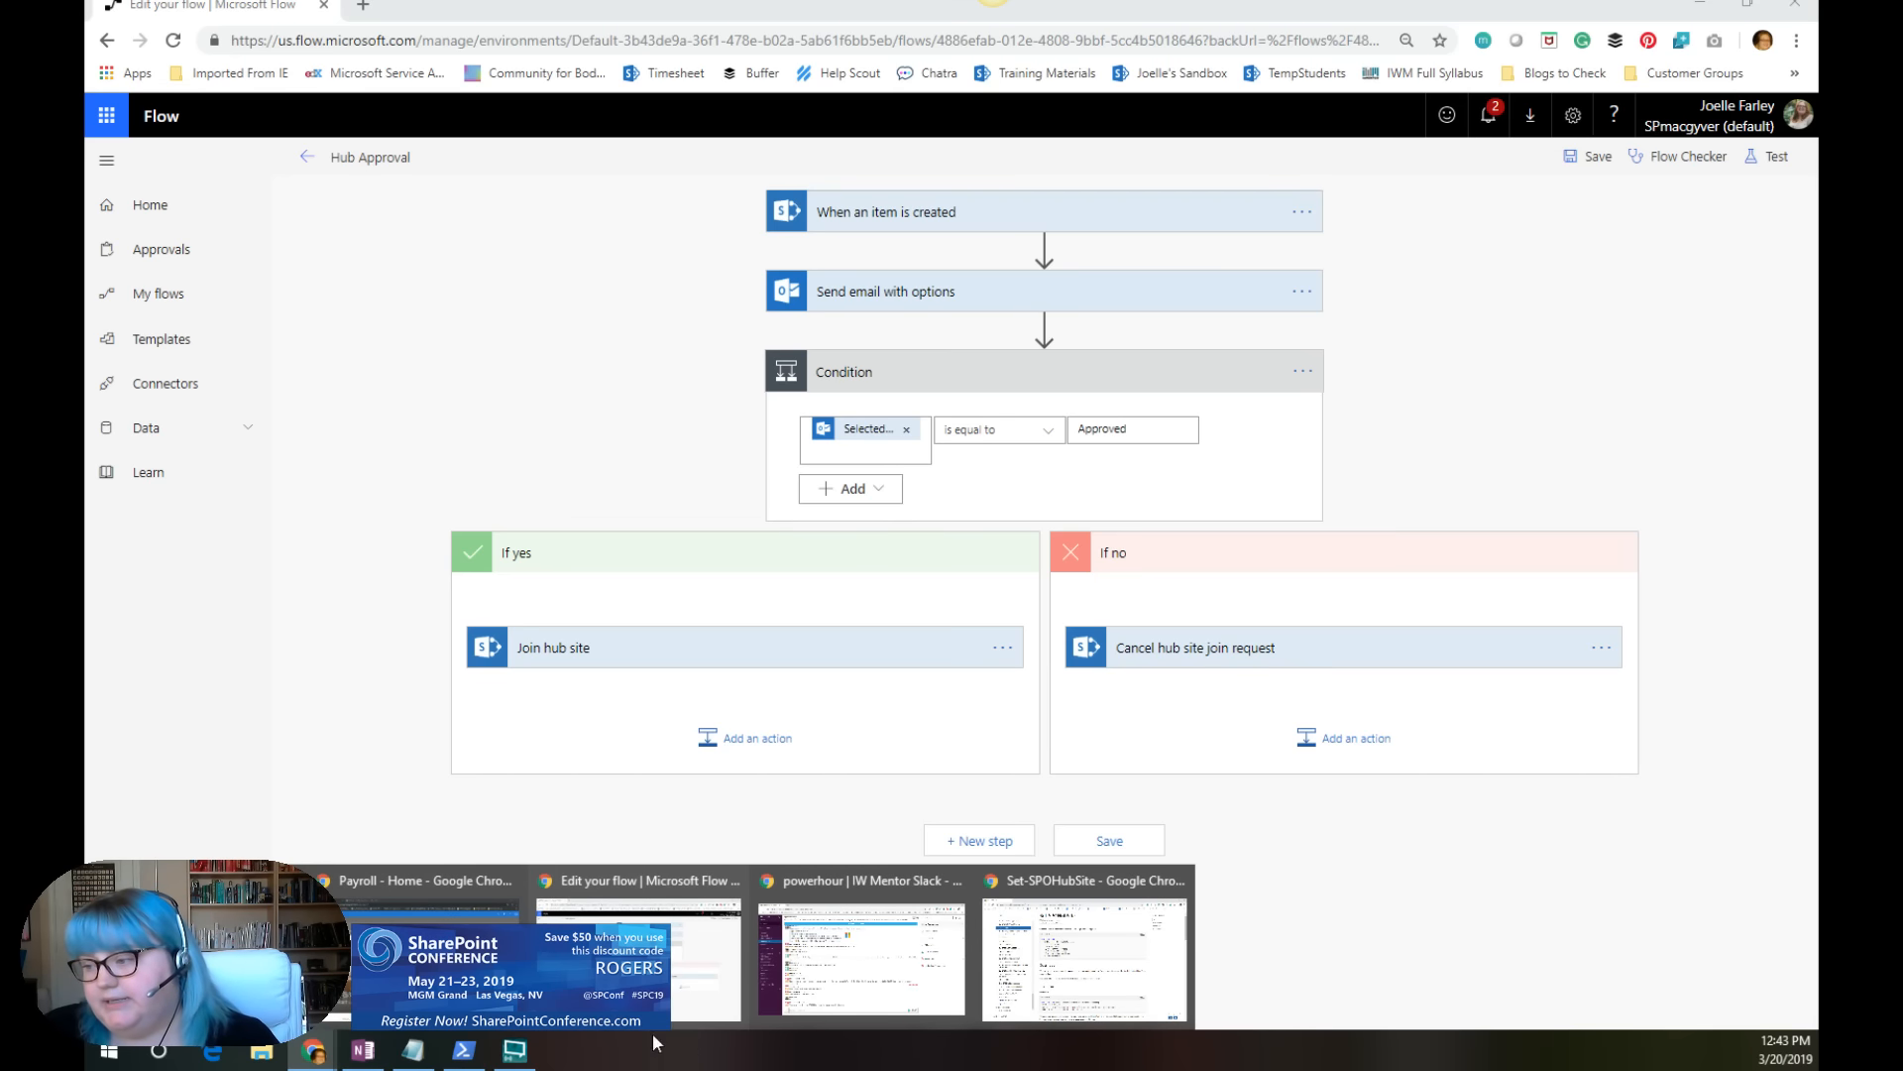
pyautogui.click(416, 892)
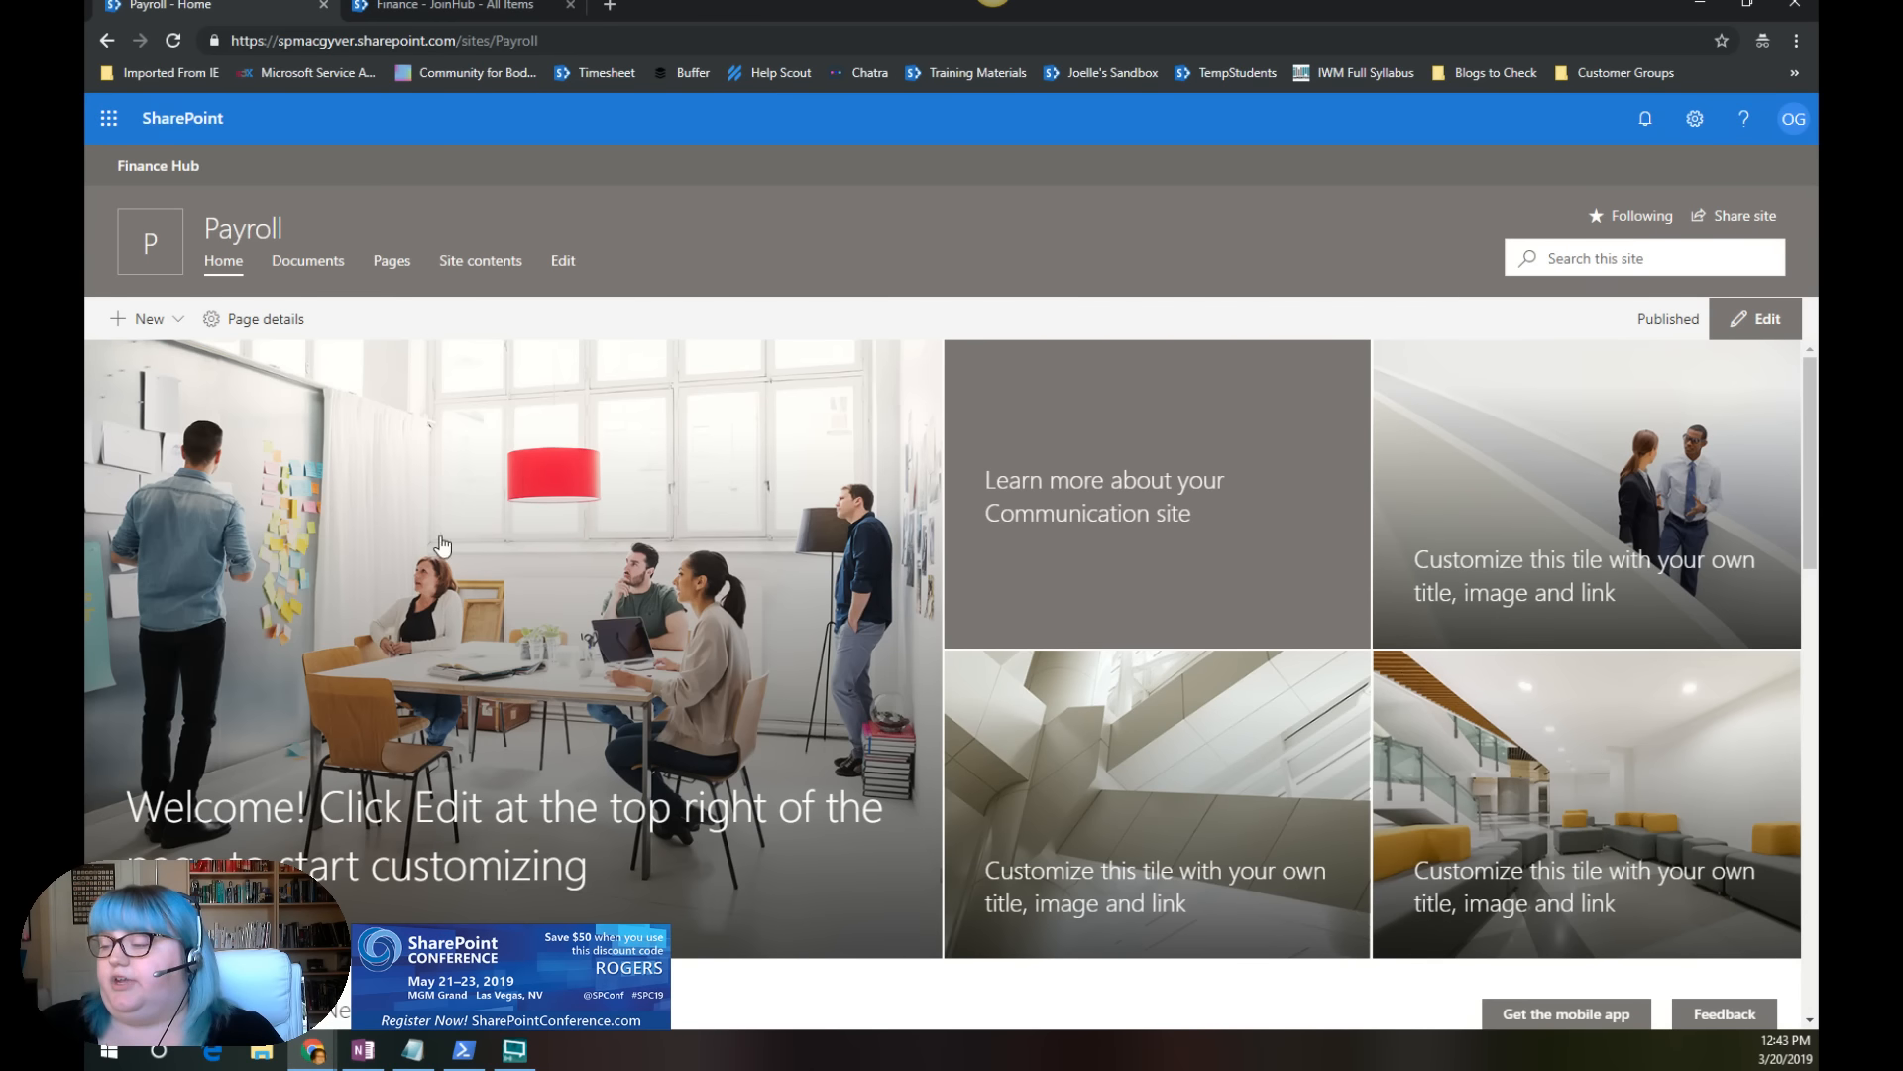
pyautogui.click(445, 5)
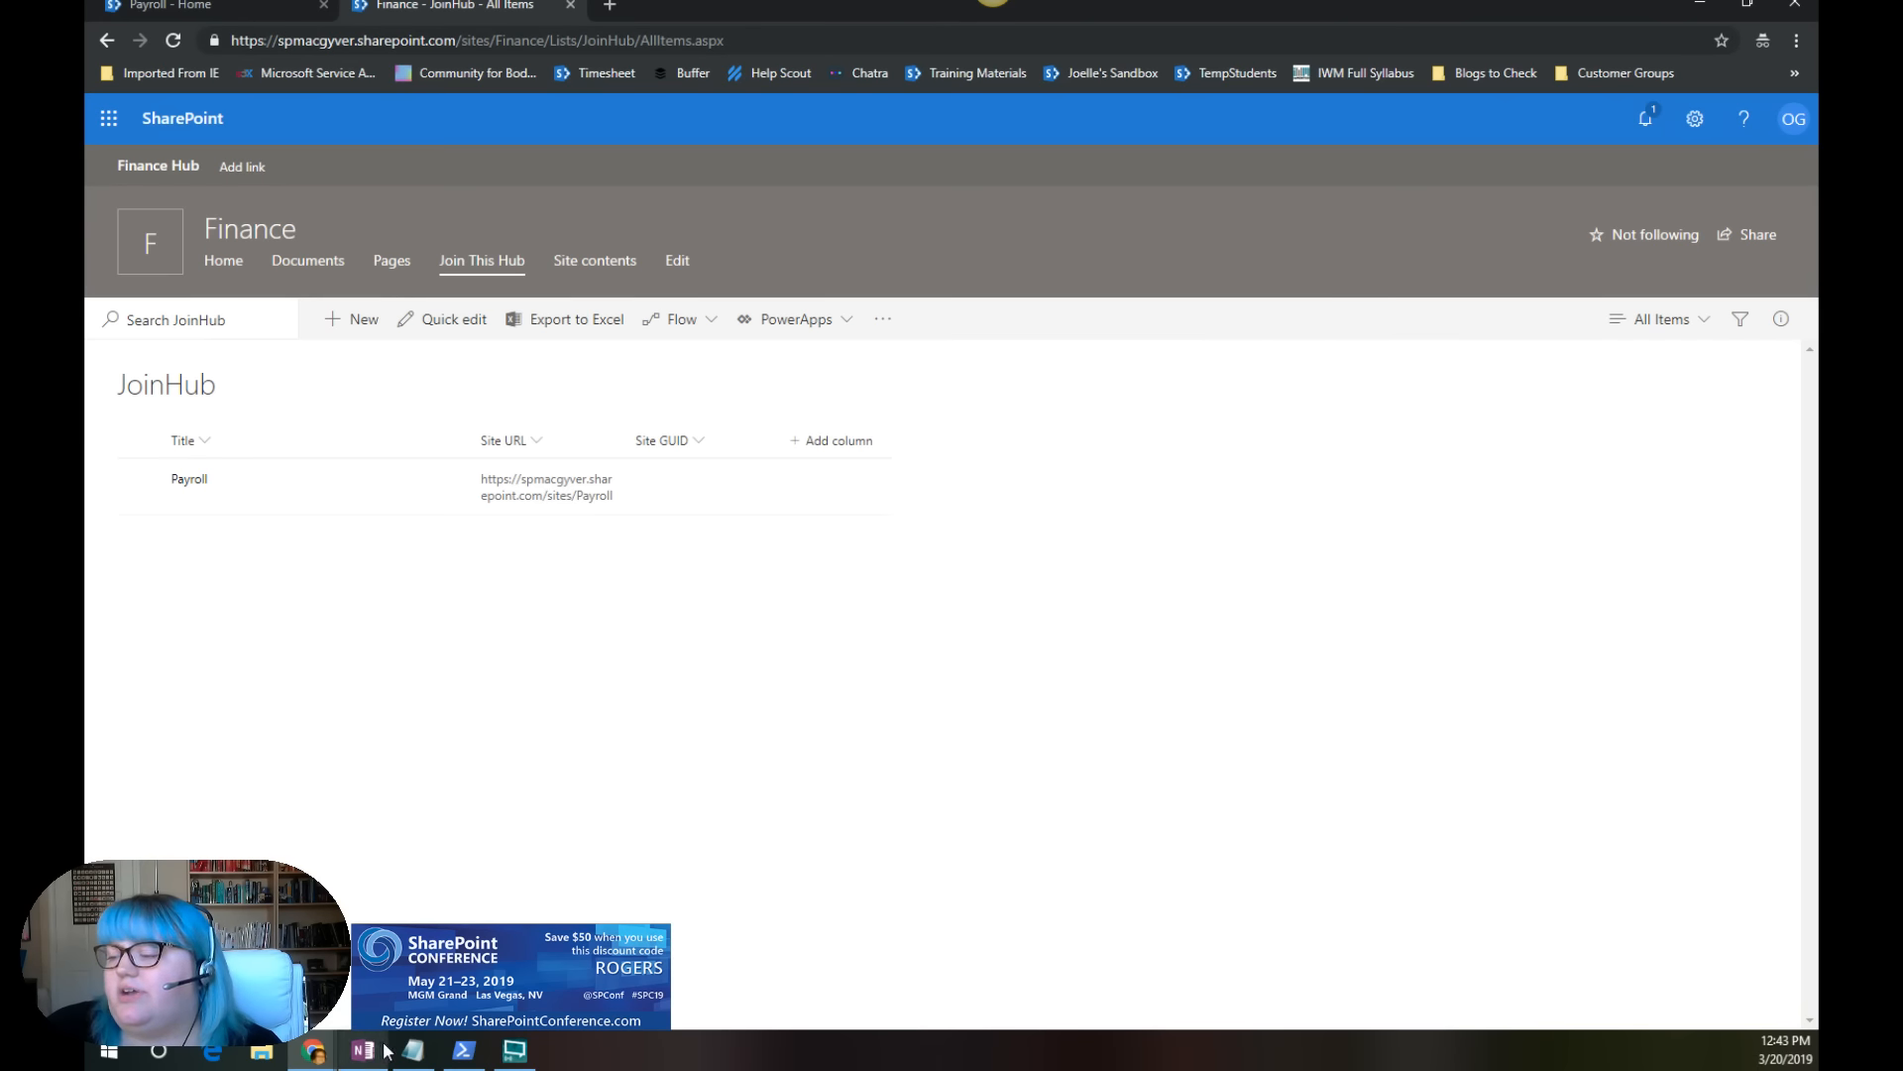
pyautogui.moveTo(322, 1053)
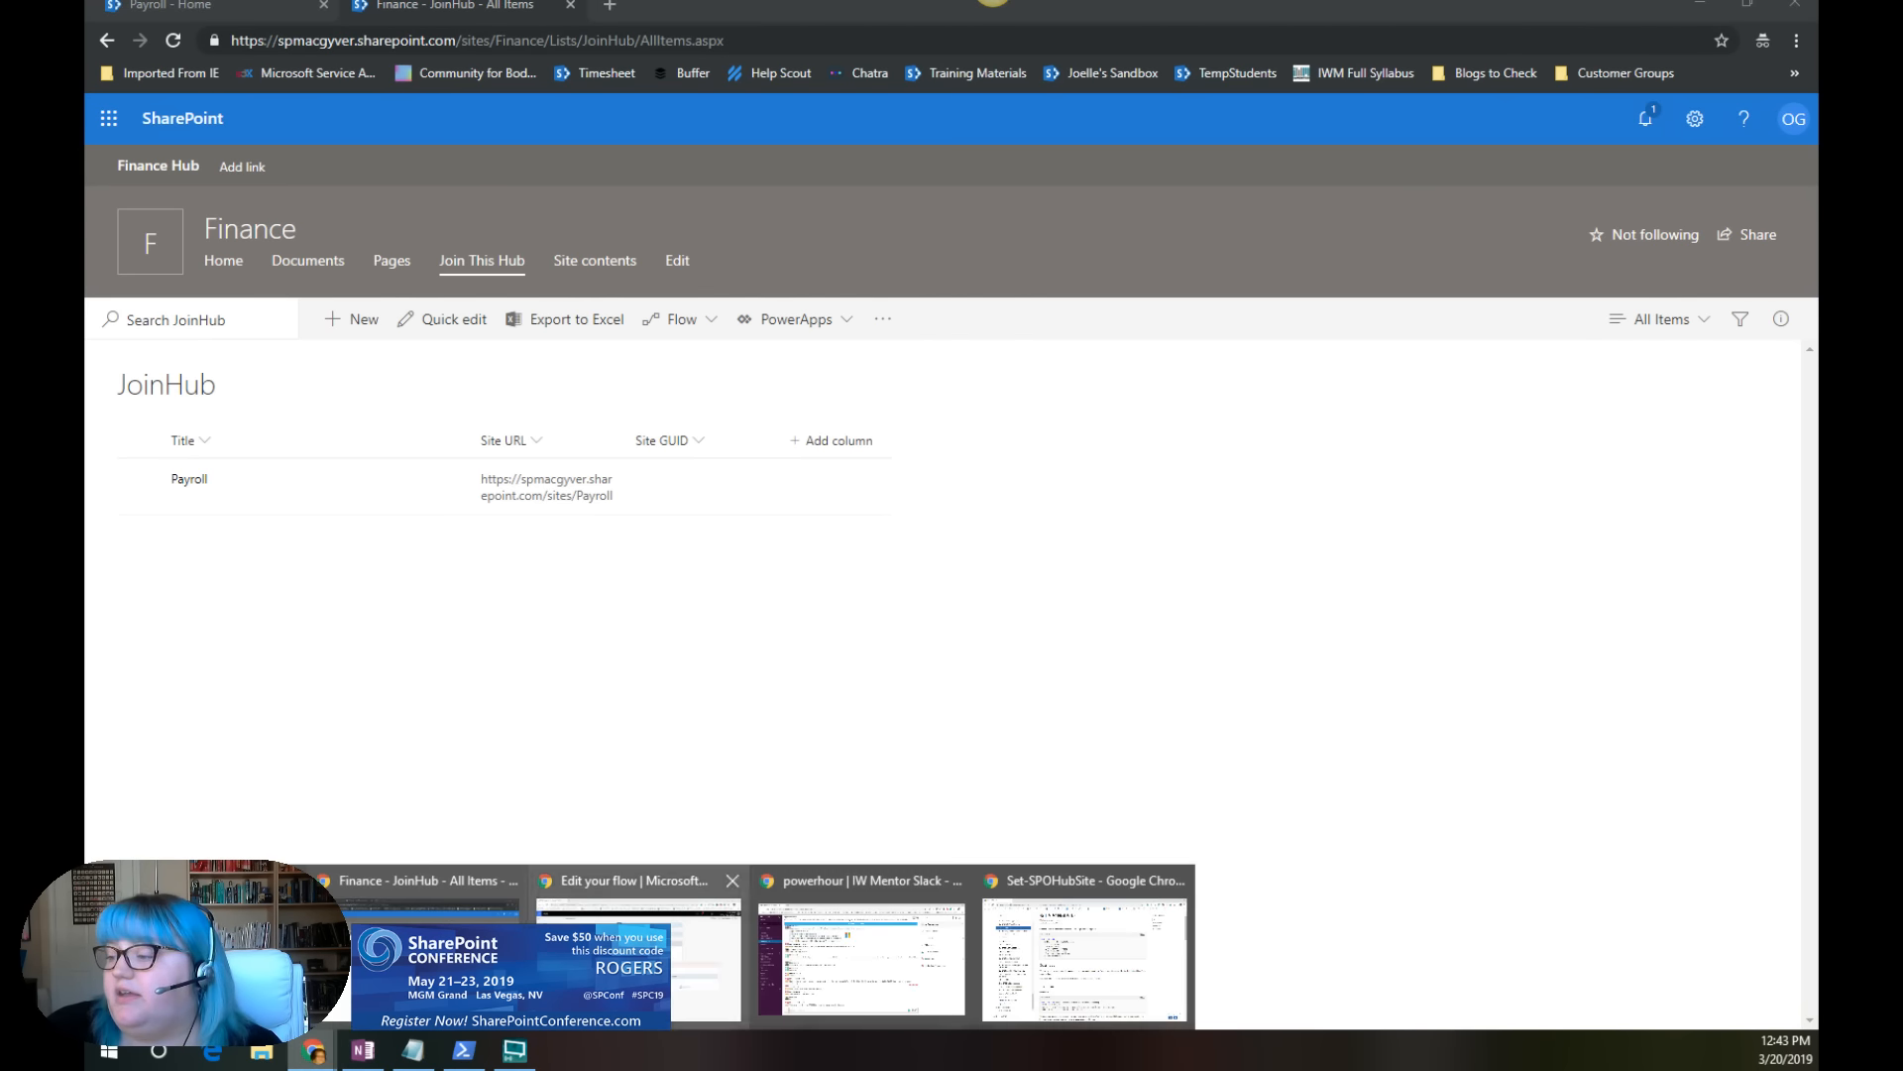
pyautogui.click(1086, 951)
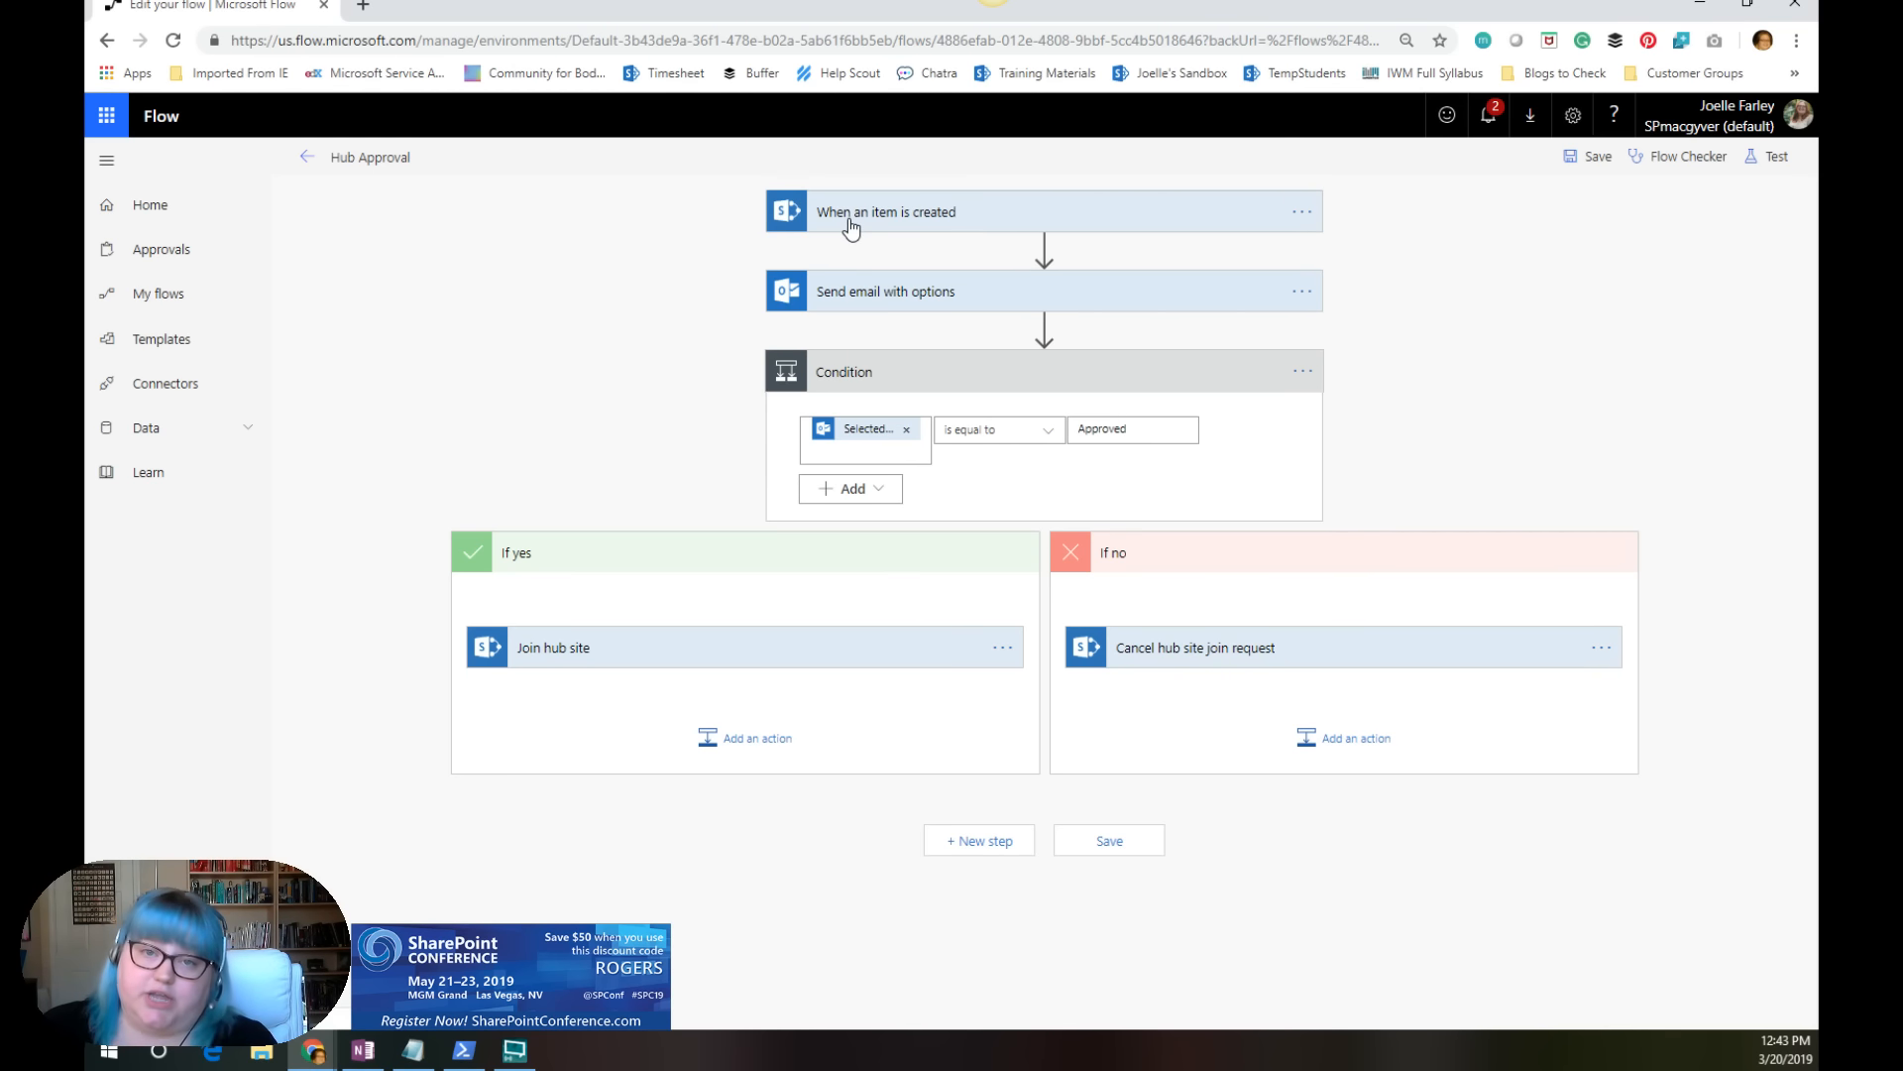
# Step: Expand the Send email with options action and its advanced options to review the subject, user options and body
pyautogui.click(859, 295)
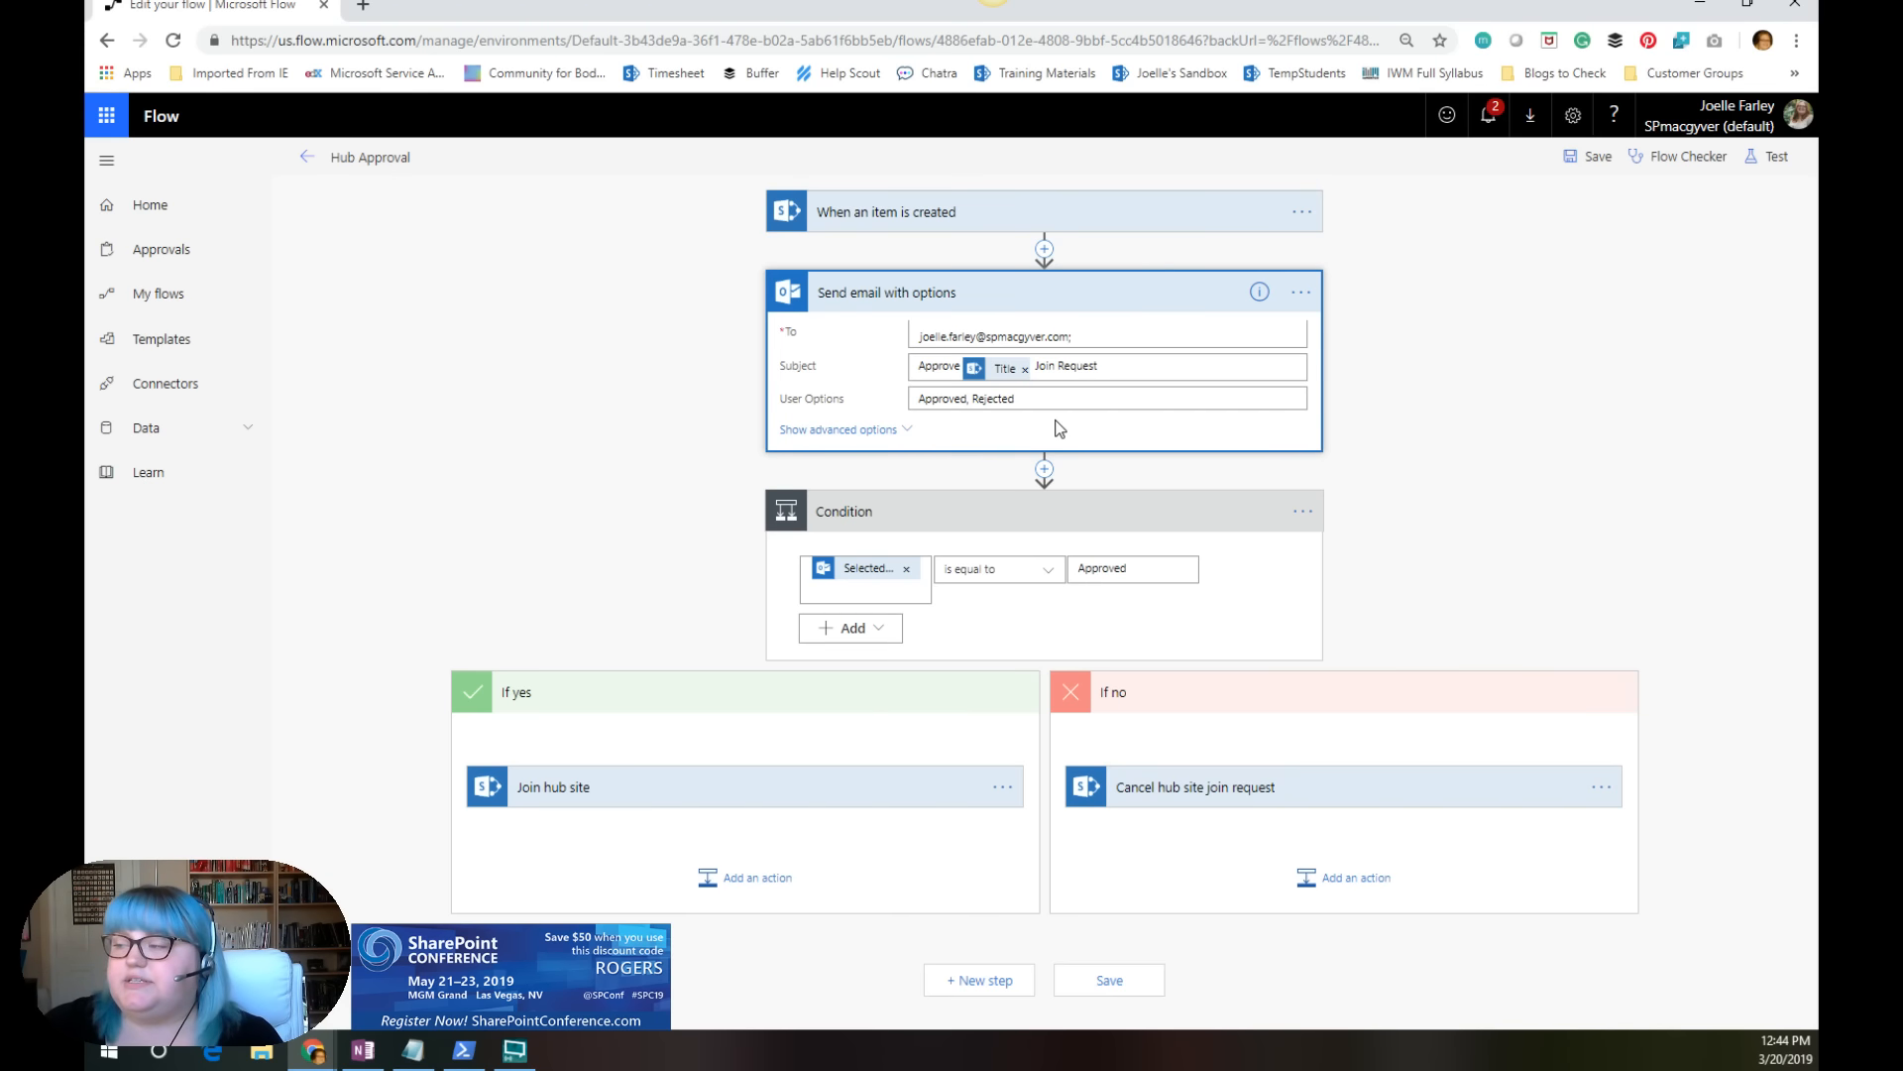
pyautogui.click(899, 441)
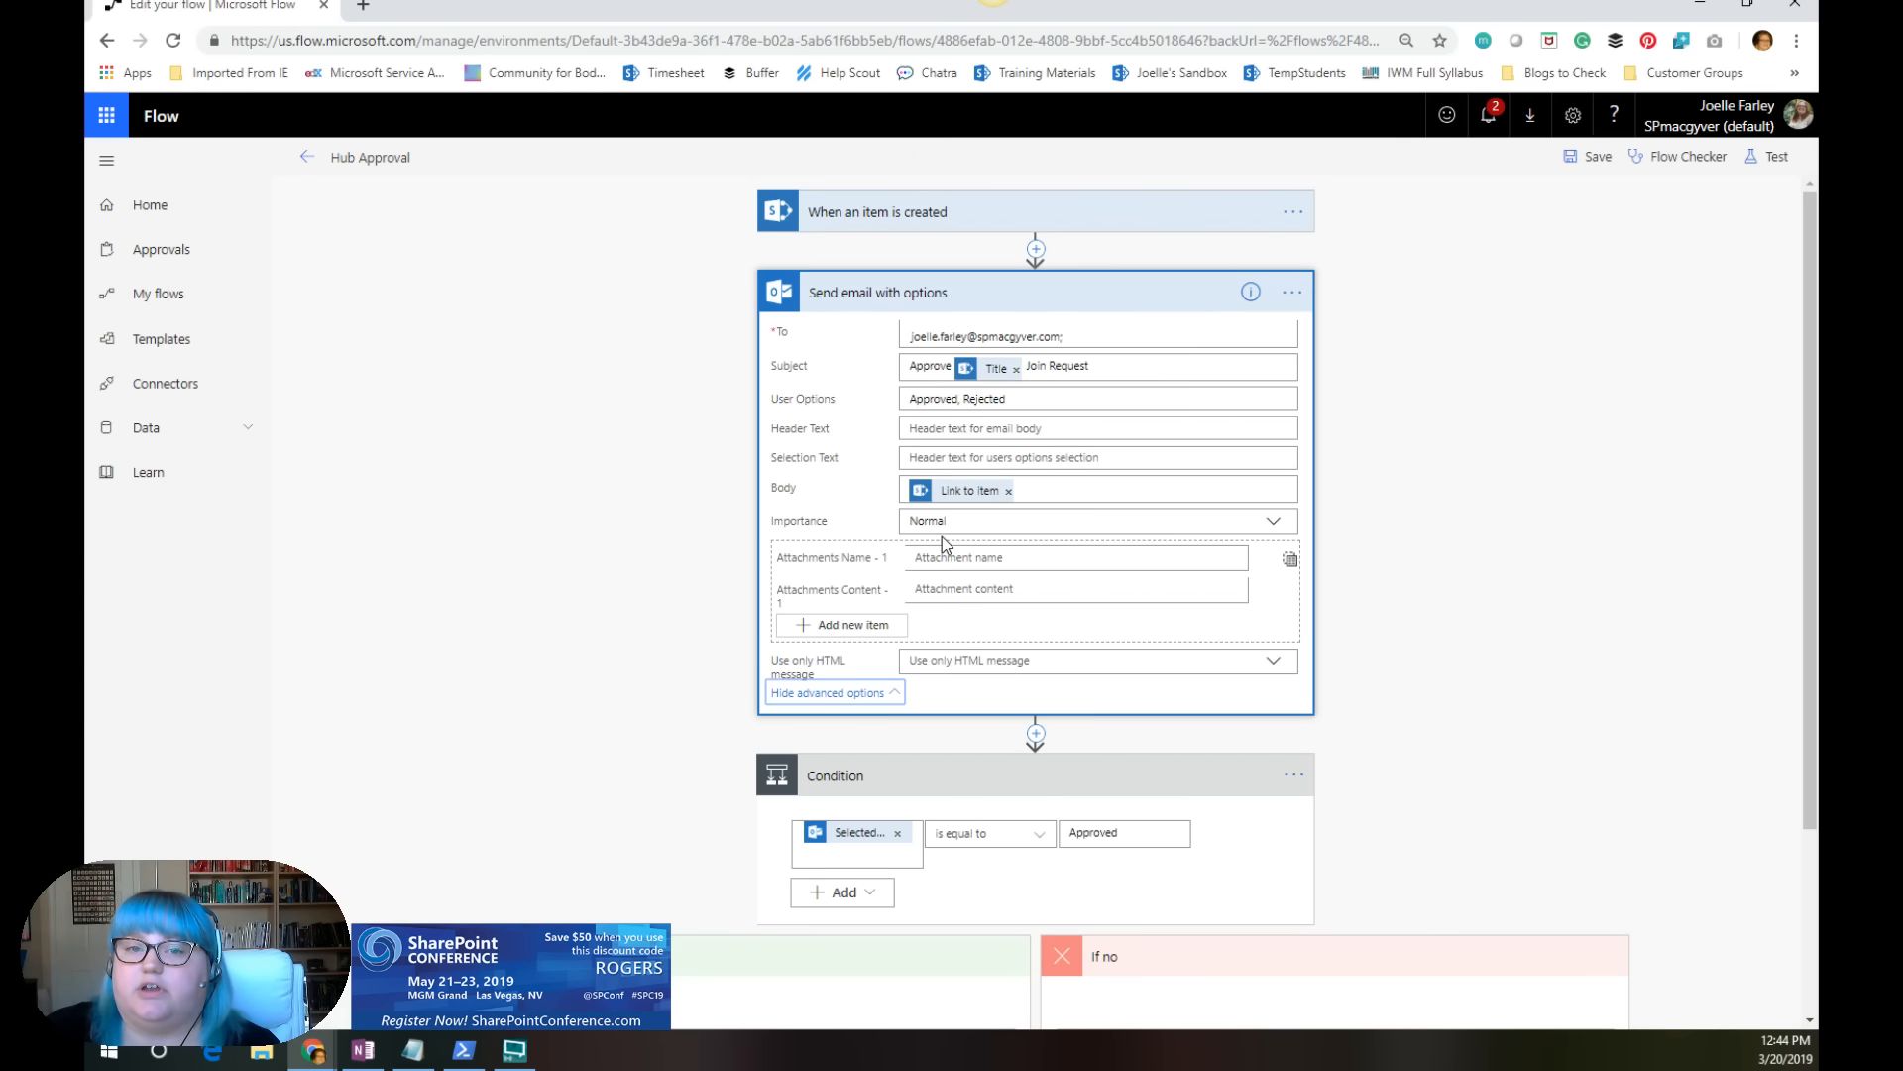
pyautogui.scroll(-3, 942, 537)
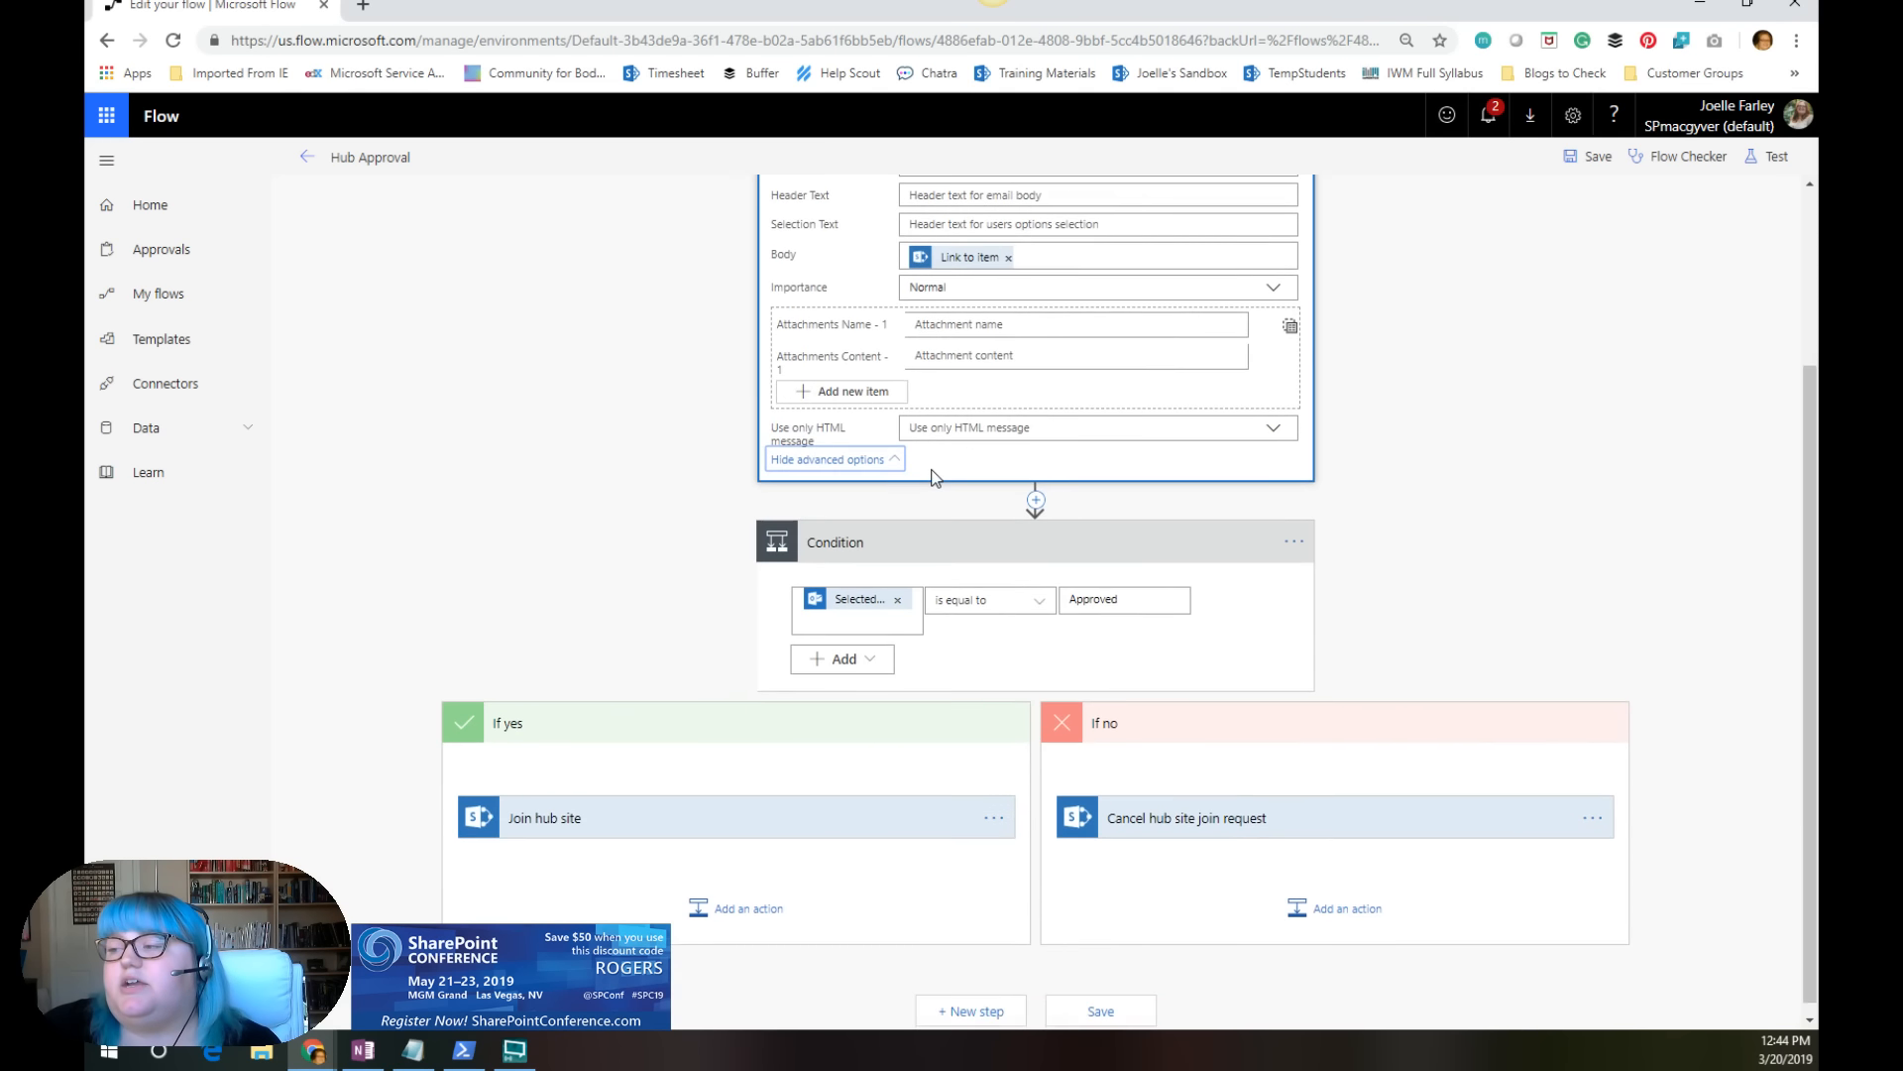
pyautogui.scroll(3, 1003, 637)
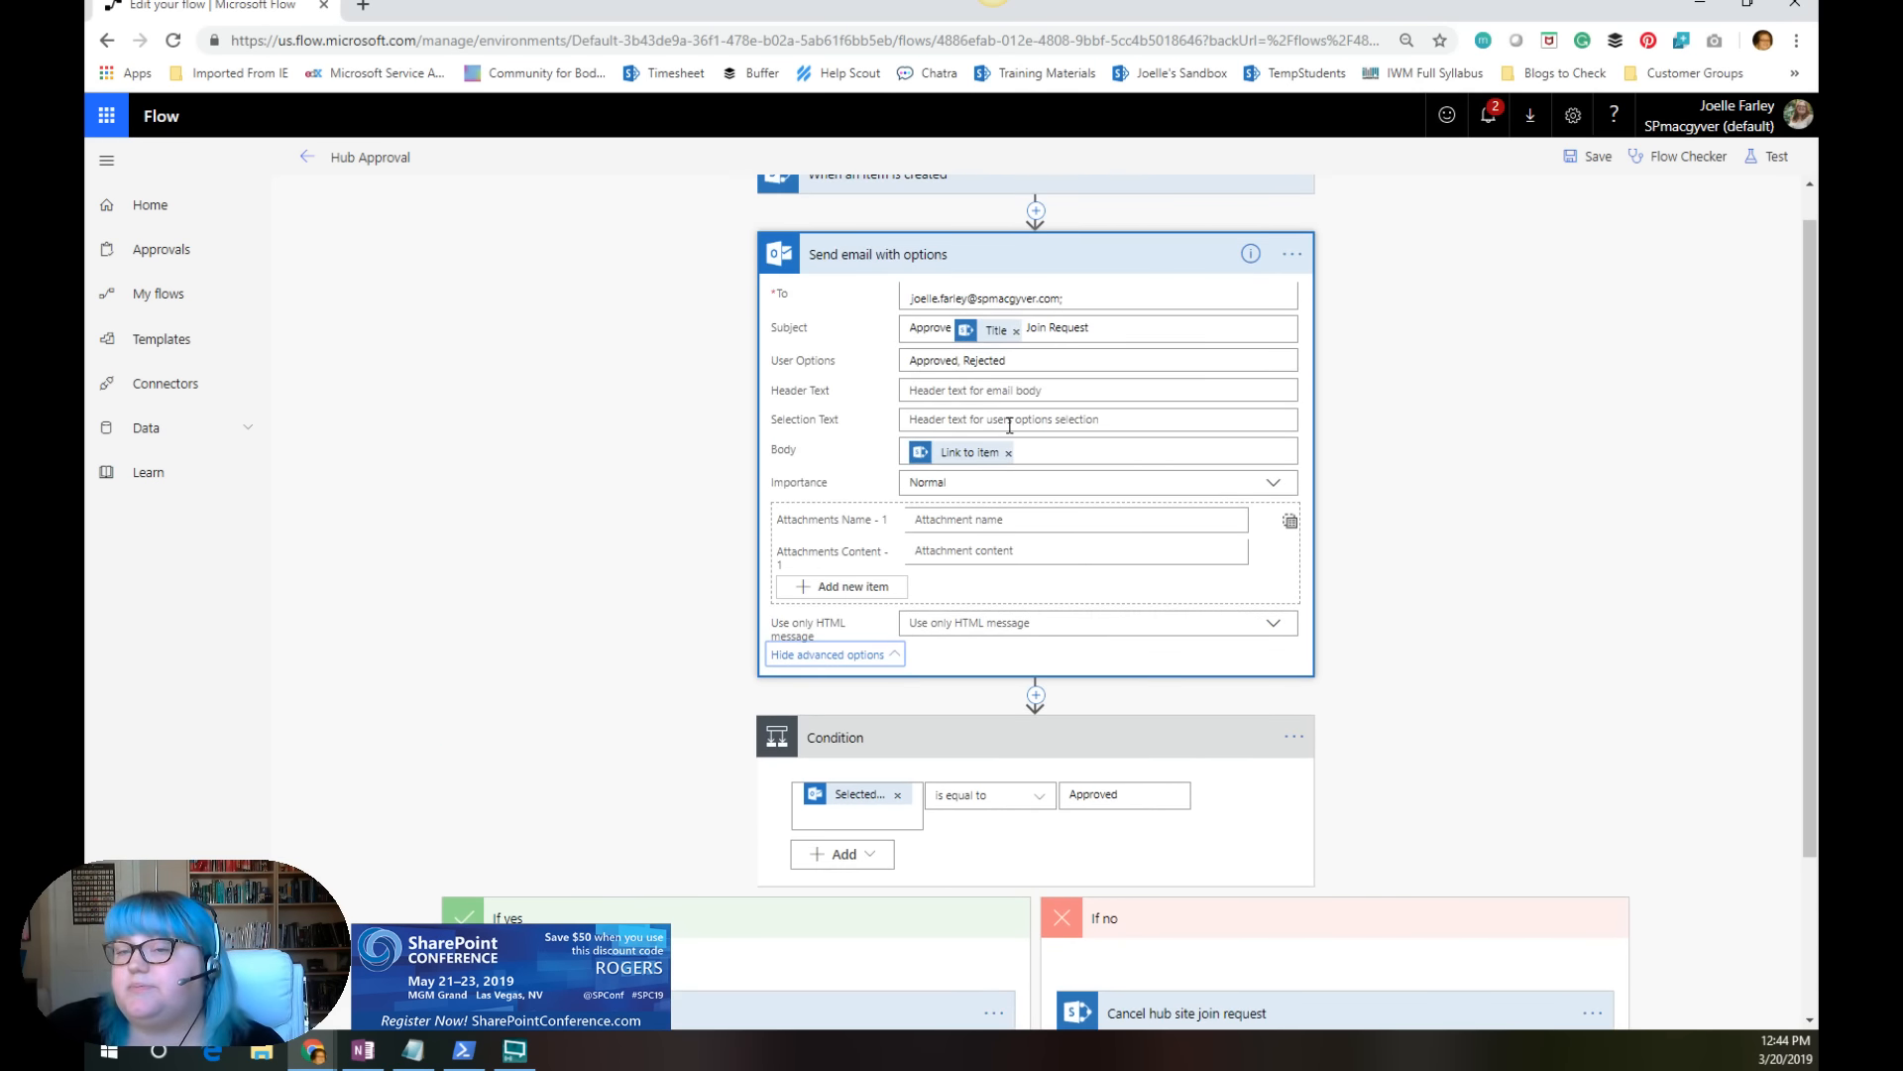
pyautogui.scroll(-3, 1009, 424)
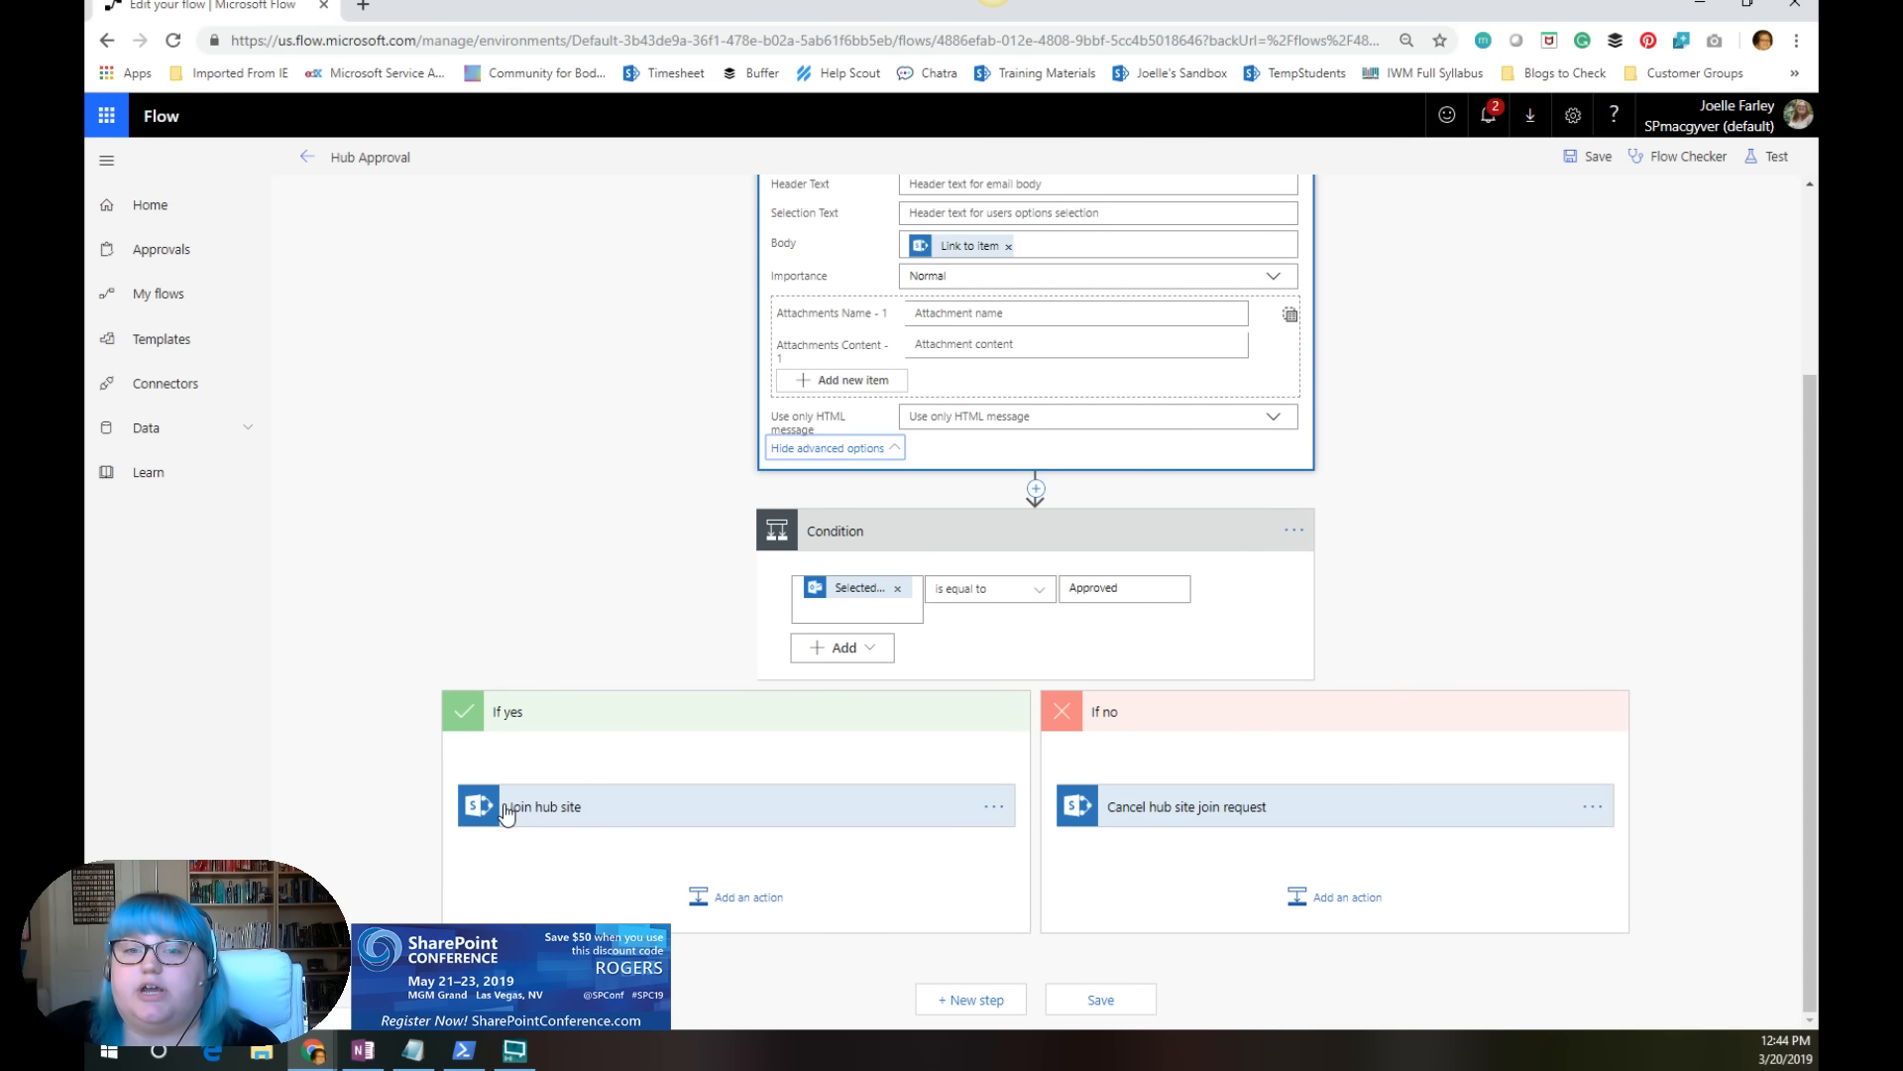
# Step: Expand the Join hub site action in the If yes branch to examine its requesting site address and hub site ID
pyautogui.click(547, 812)
pyautogui.click(595, 809)
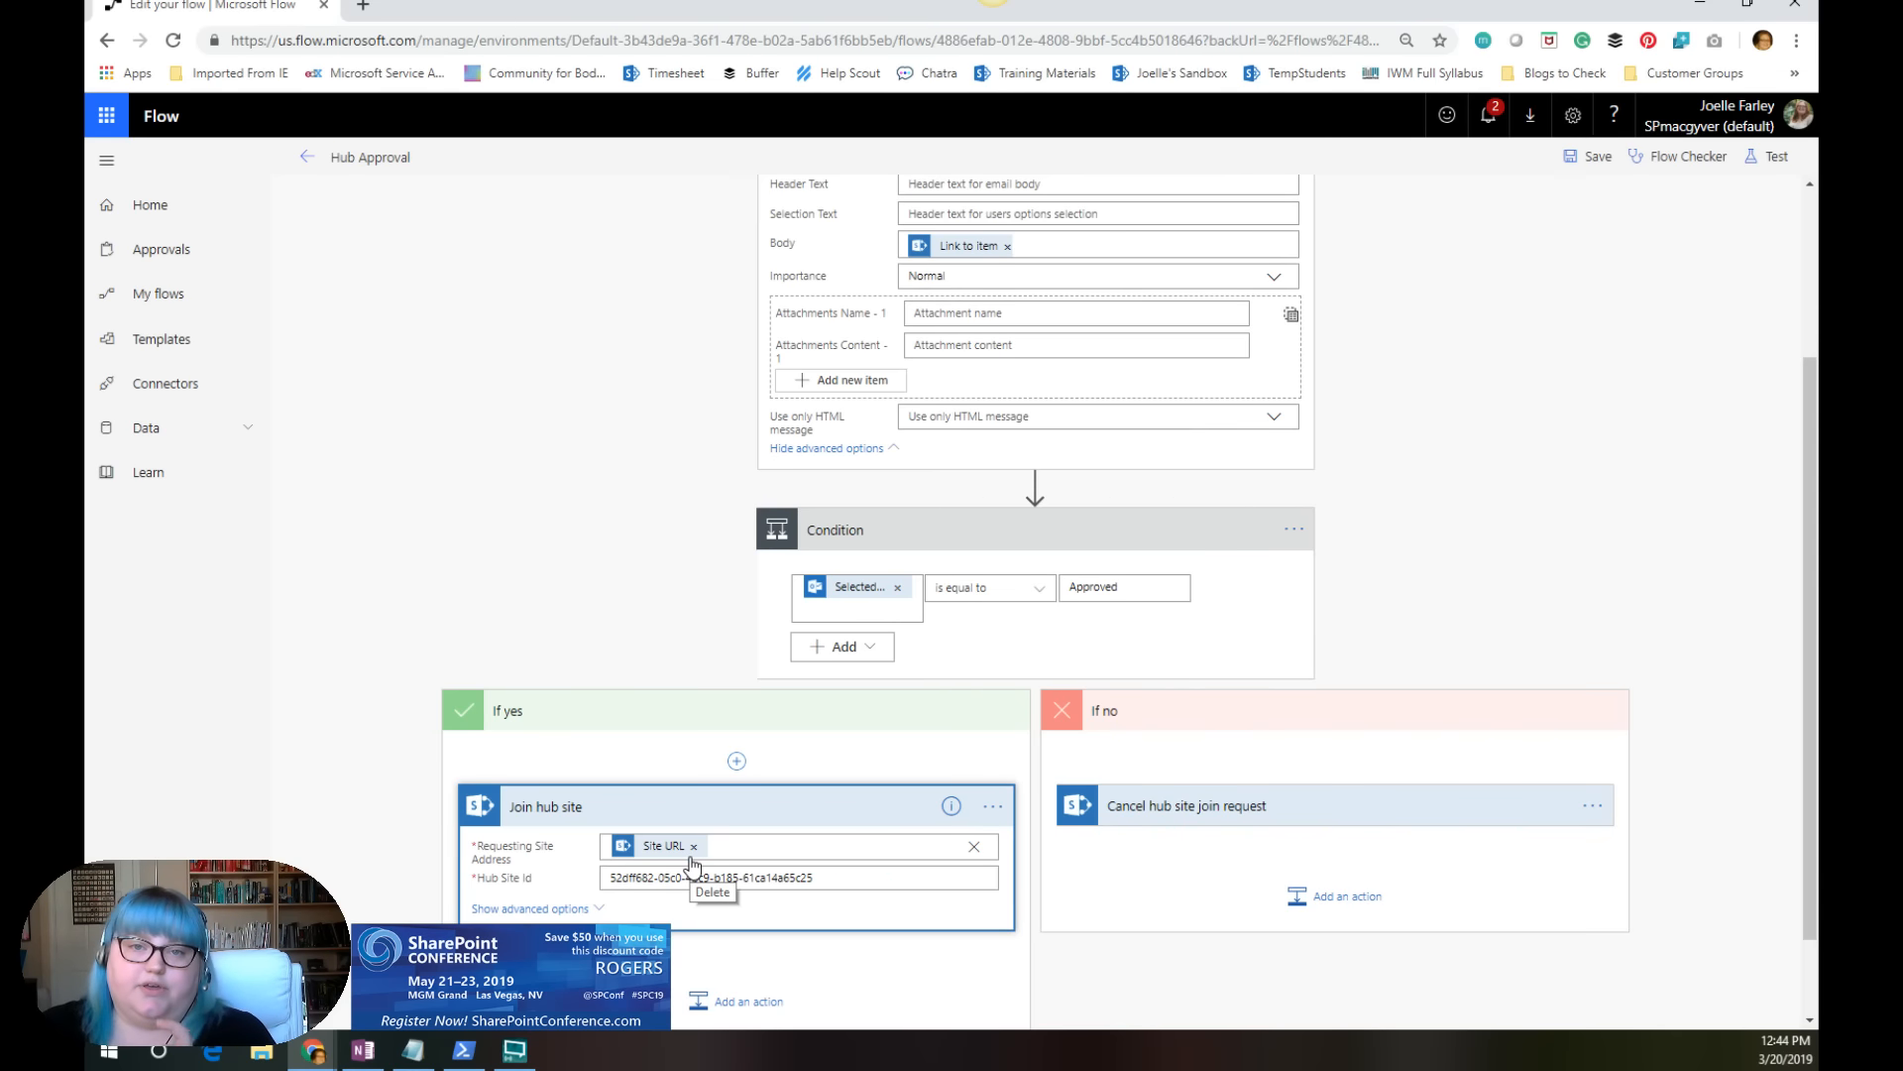
pyautogui.scroll(3, 989, 341)
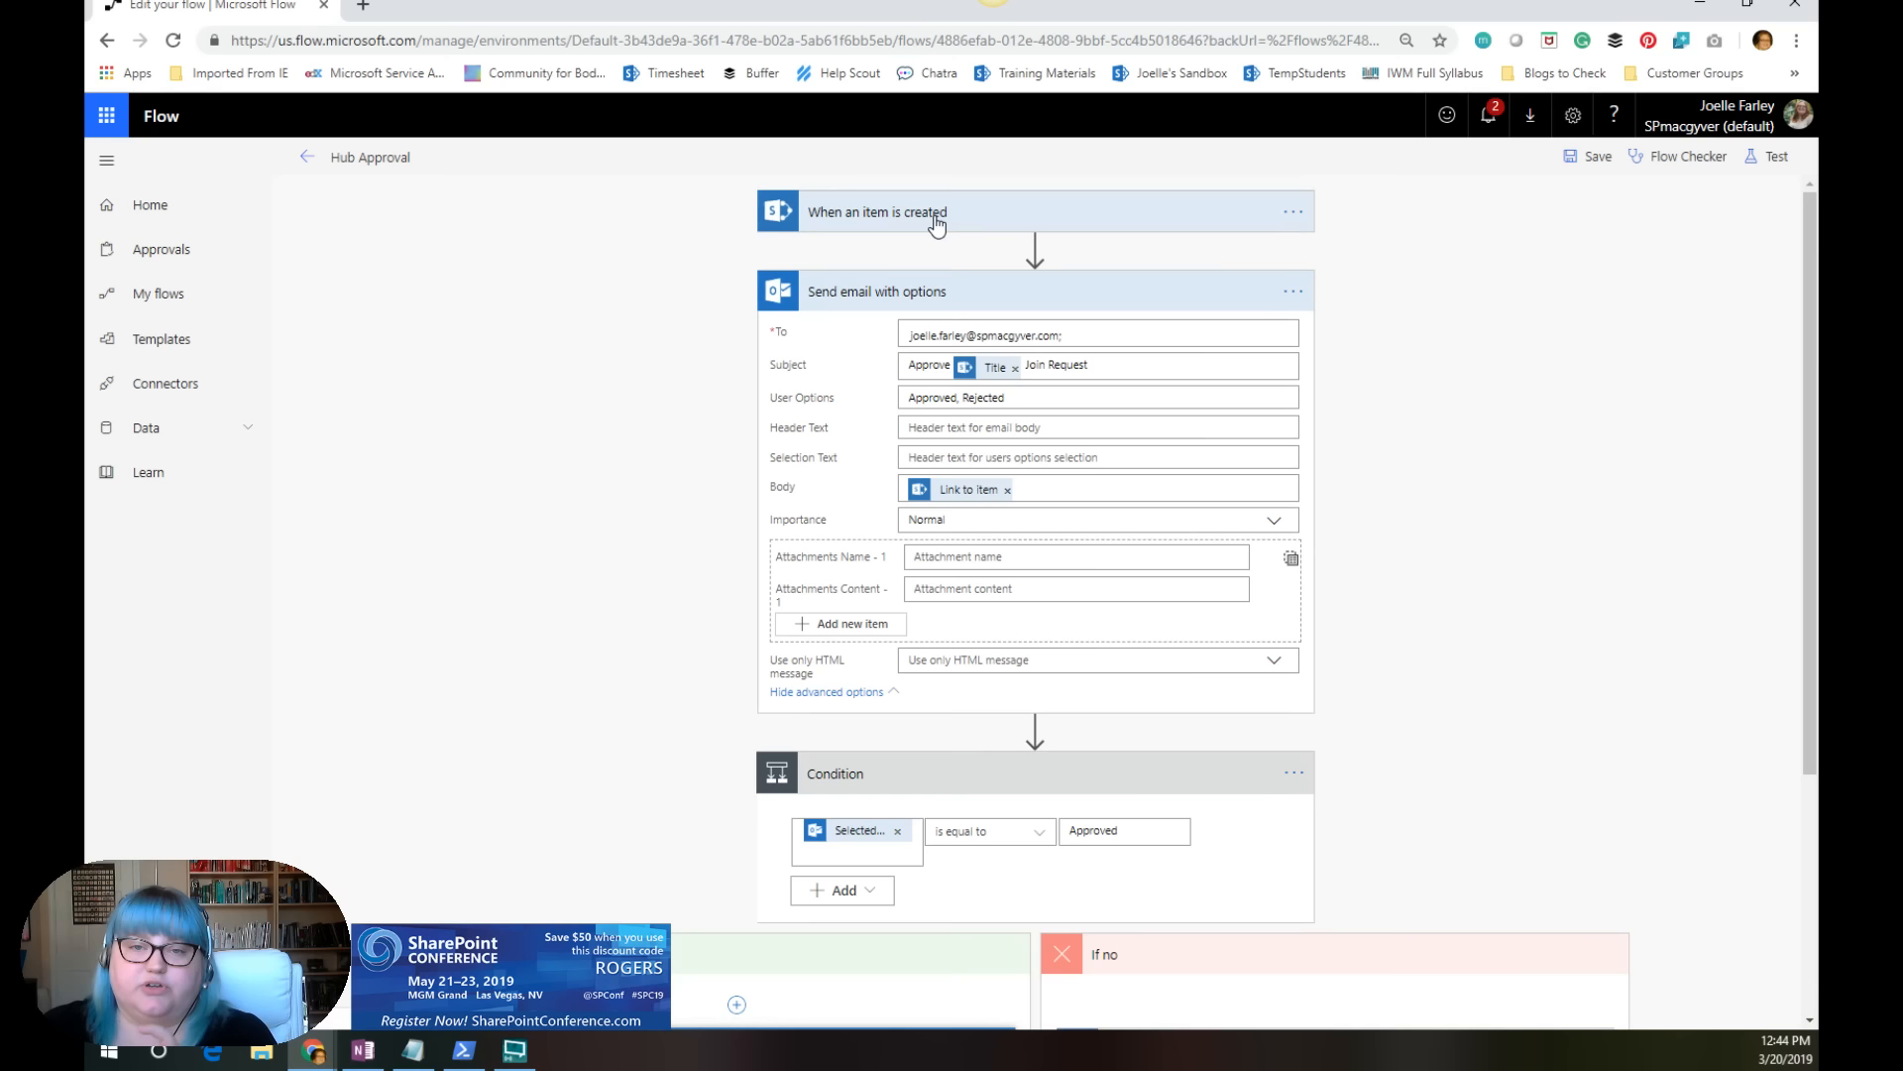
pyautogui.scroll(-3, 937, 225)
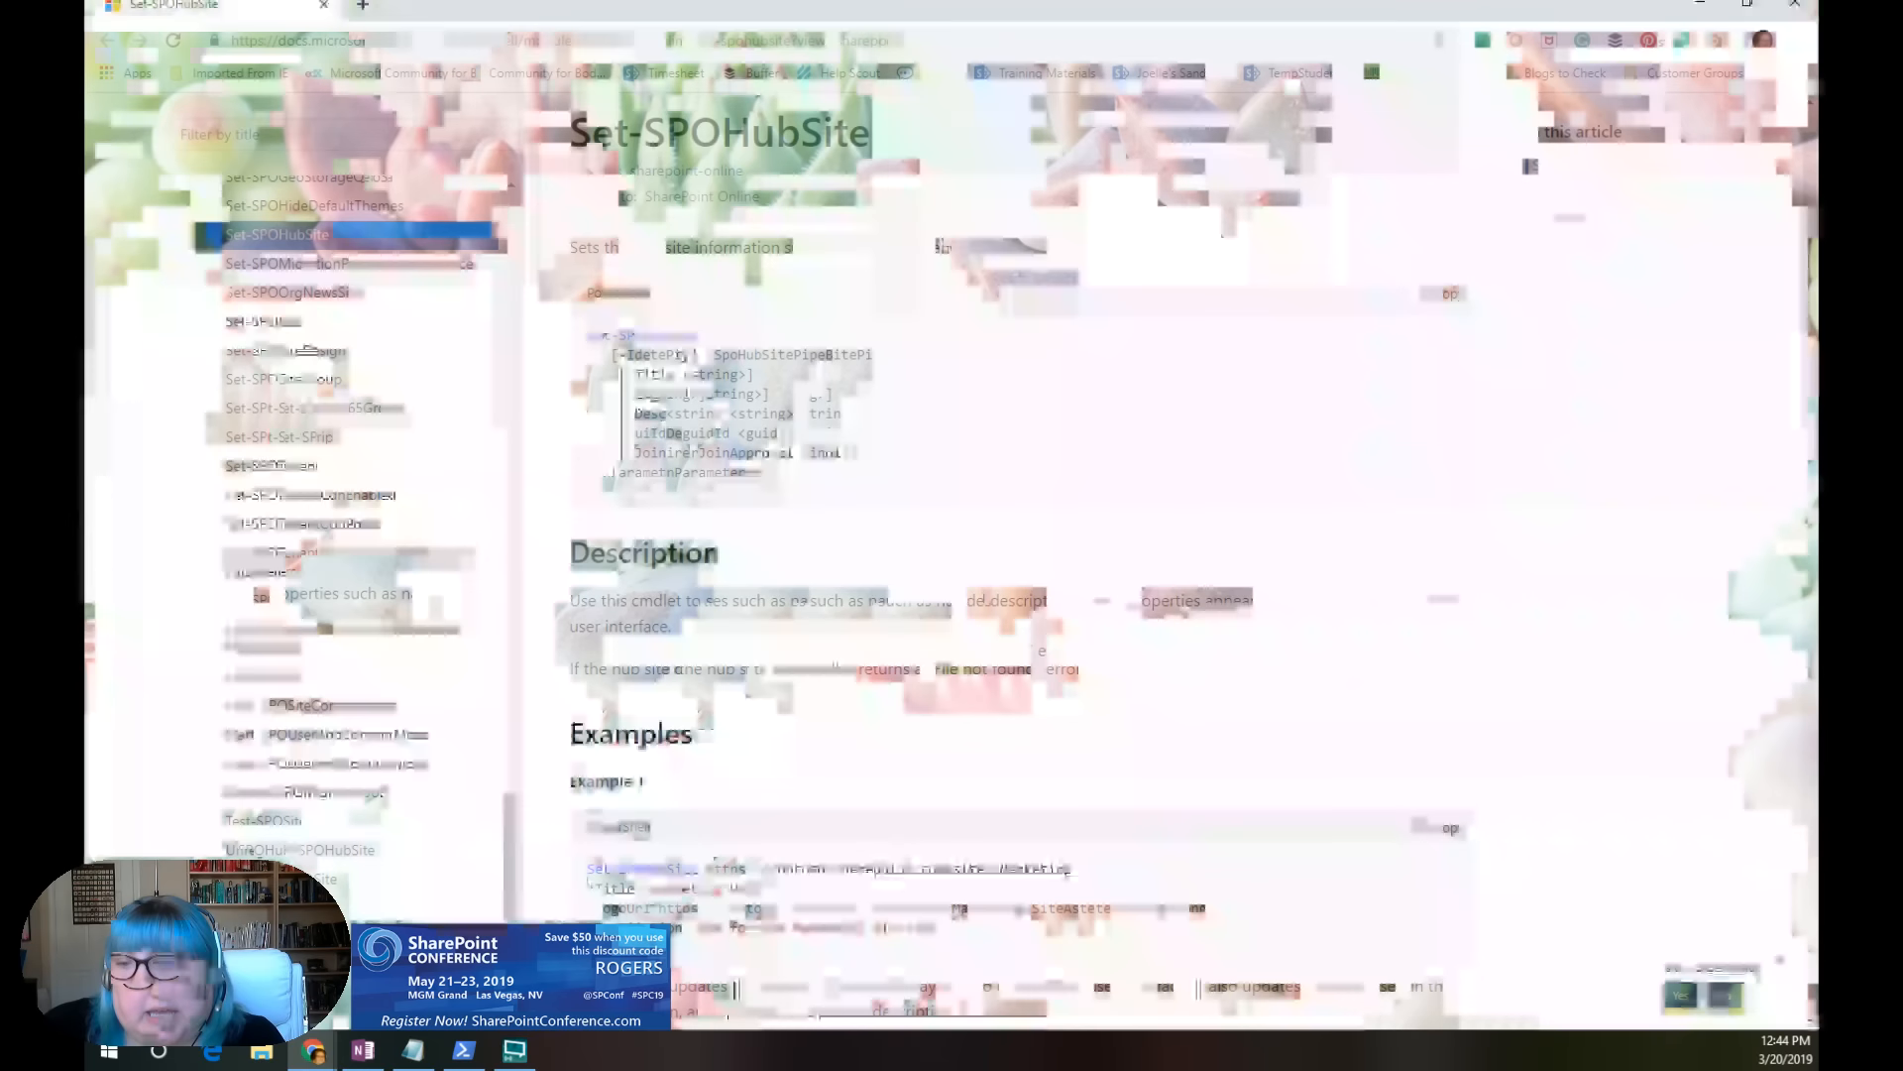
# Step: In the SharePoint Online PowerShell documentation window, open the Get-SPOHubSite reference and select the page's URL
pyautogui.scroll(2, 480, 433)
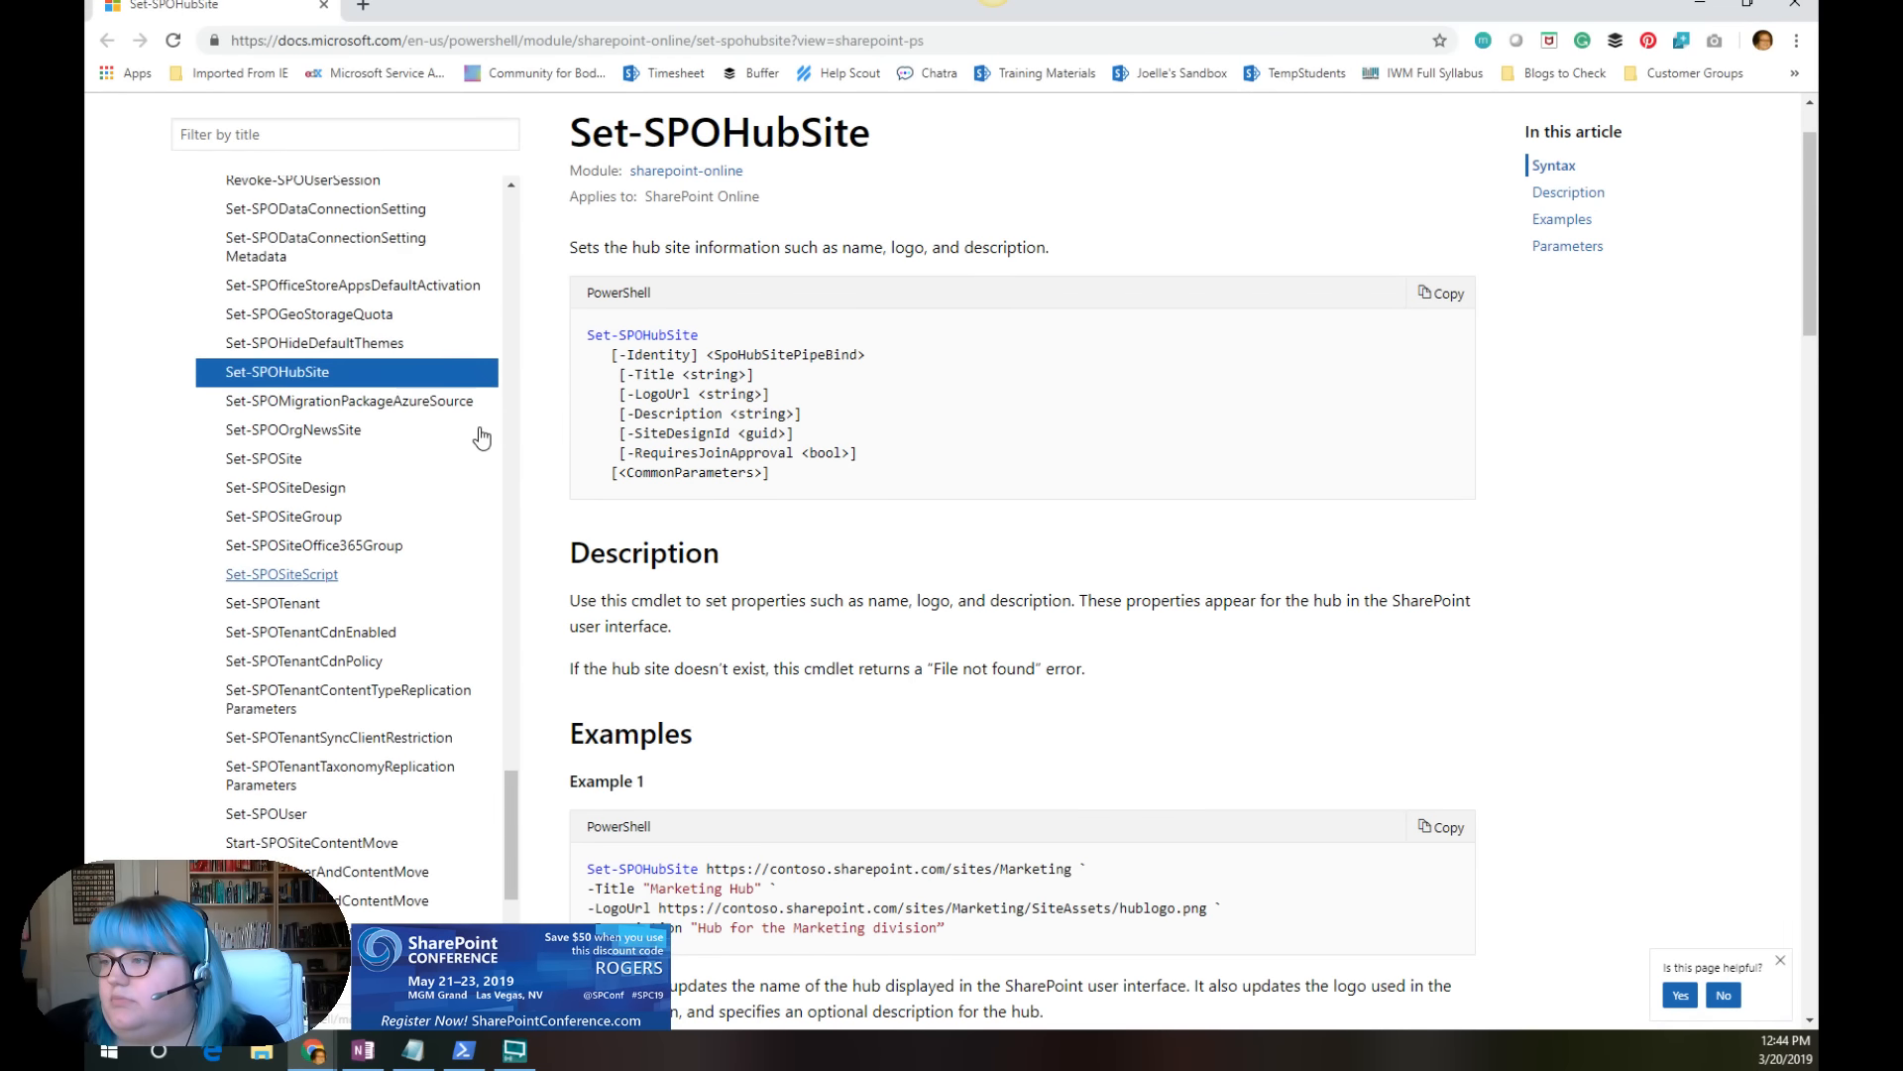
pyautogui.scroll(1, 761, 389)
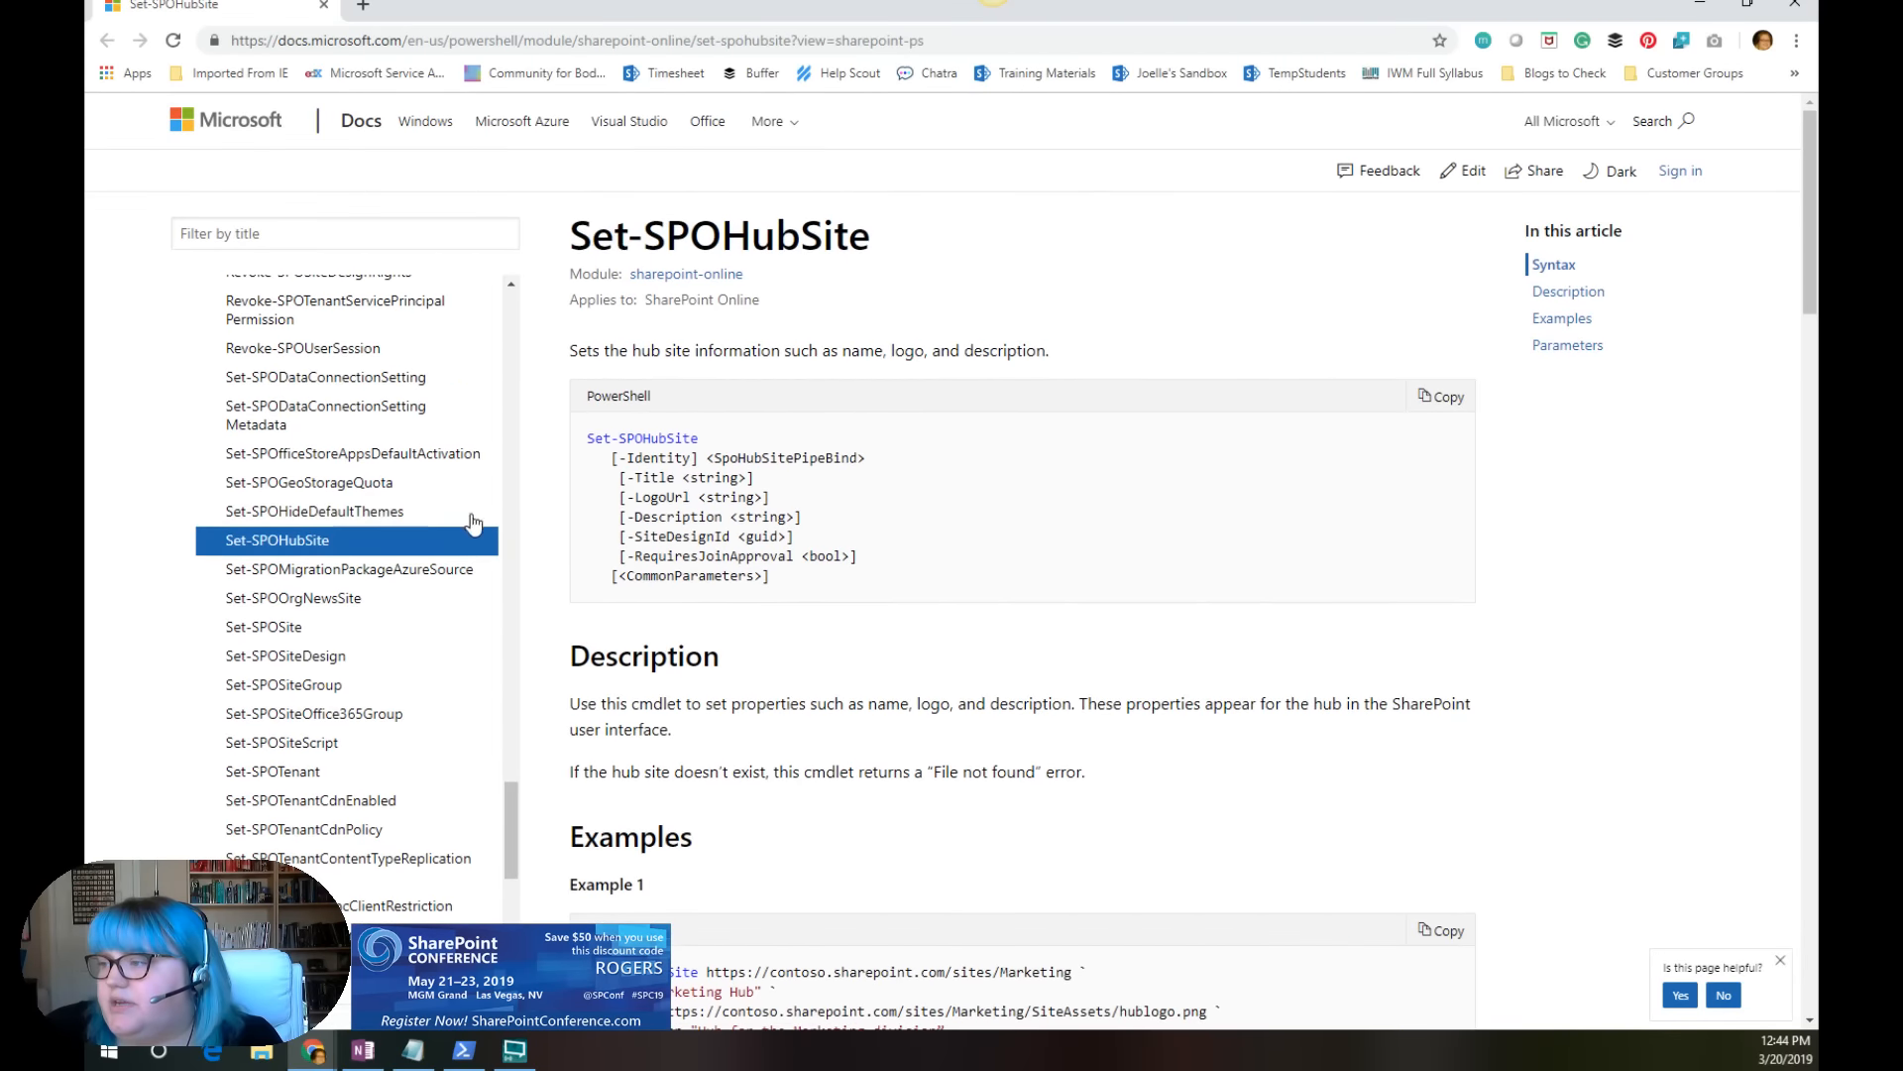
pyautogui.scroll(3, 441, 625)
pyautogui.scroll(5, 439, 610)
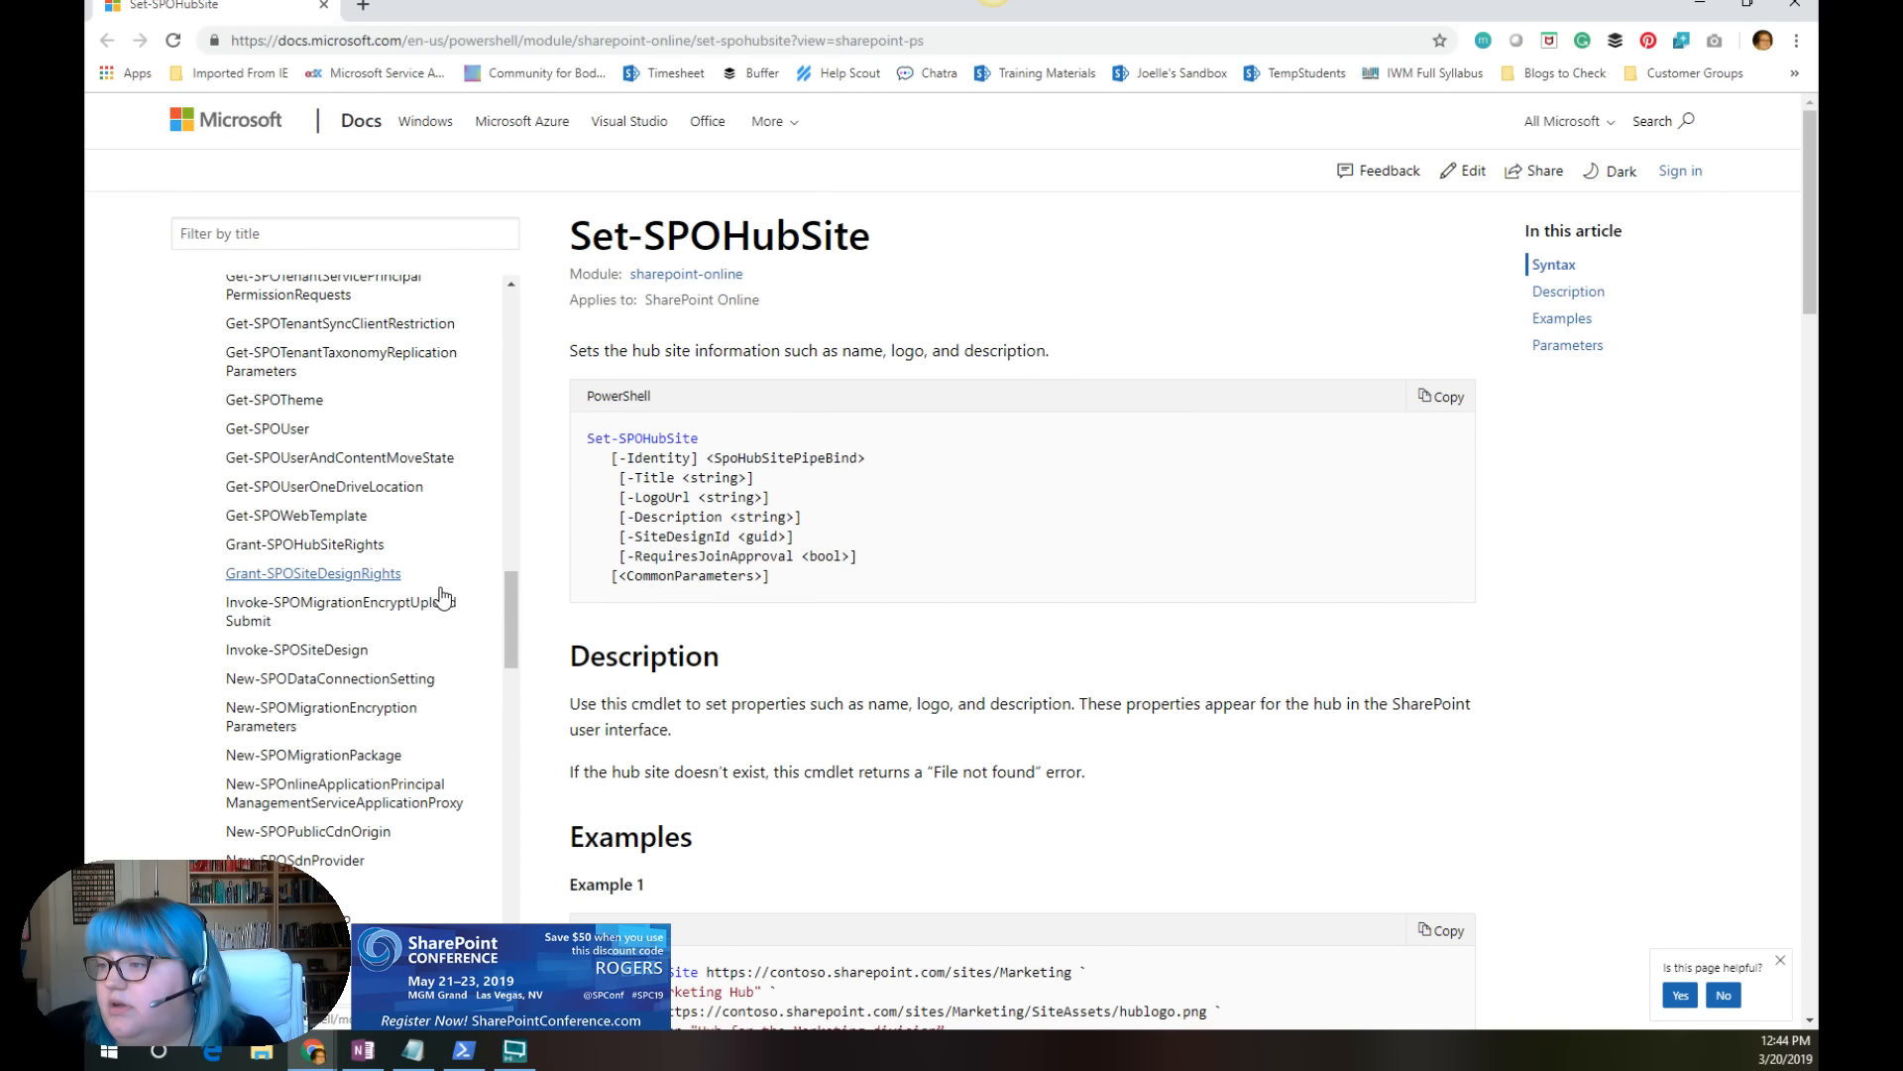
pyautogui.scroll(6, 443, 596)
pyautogui.click(297, 383)
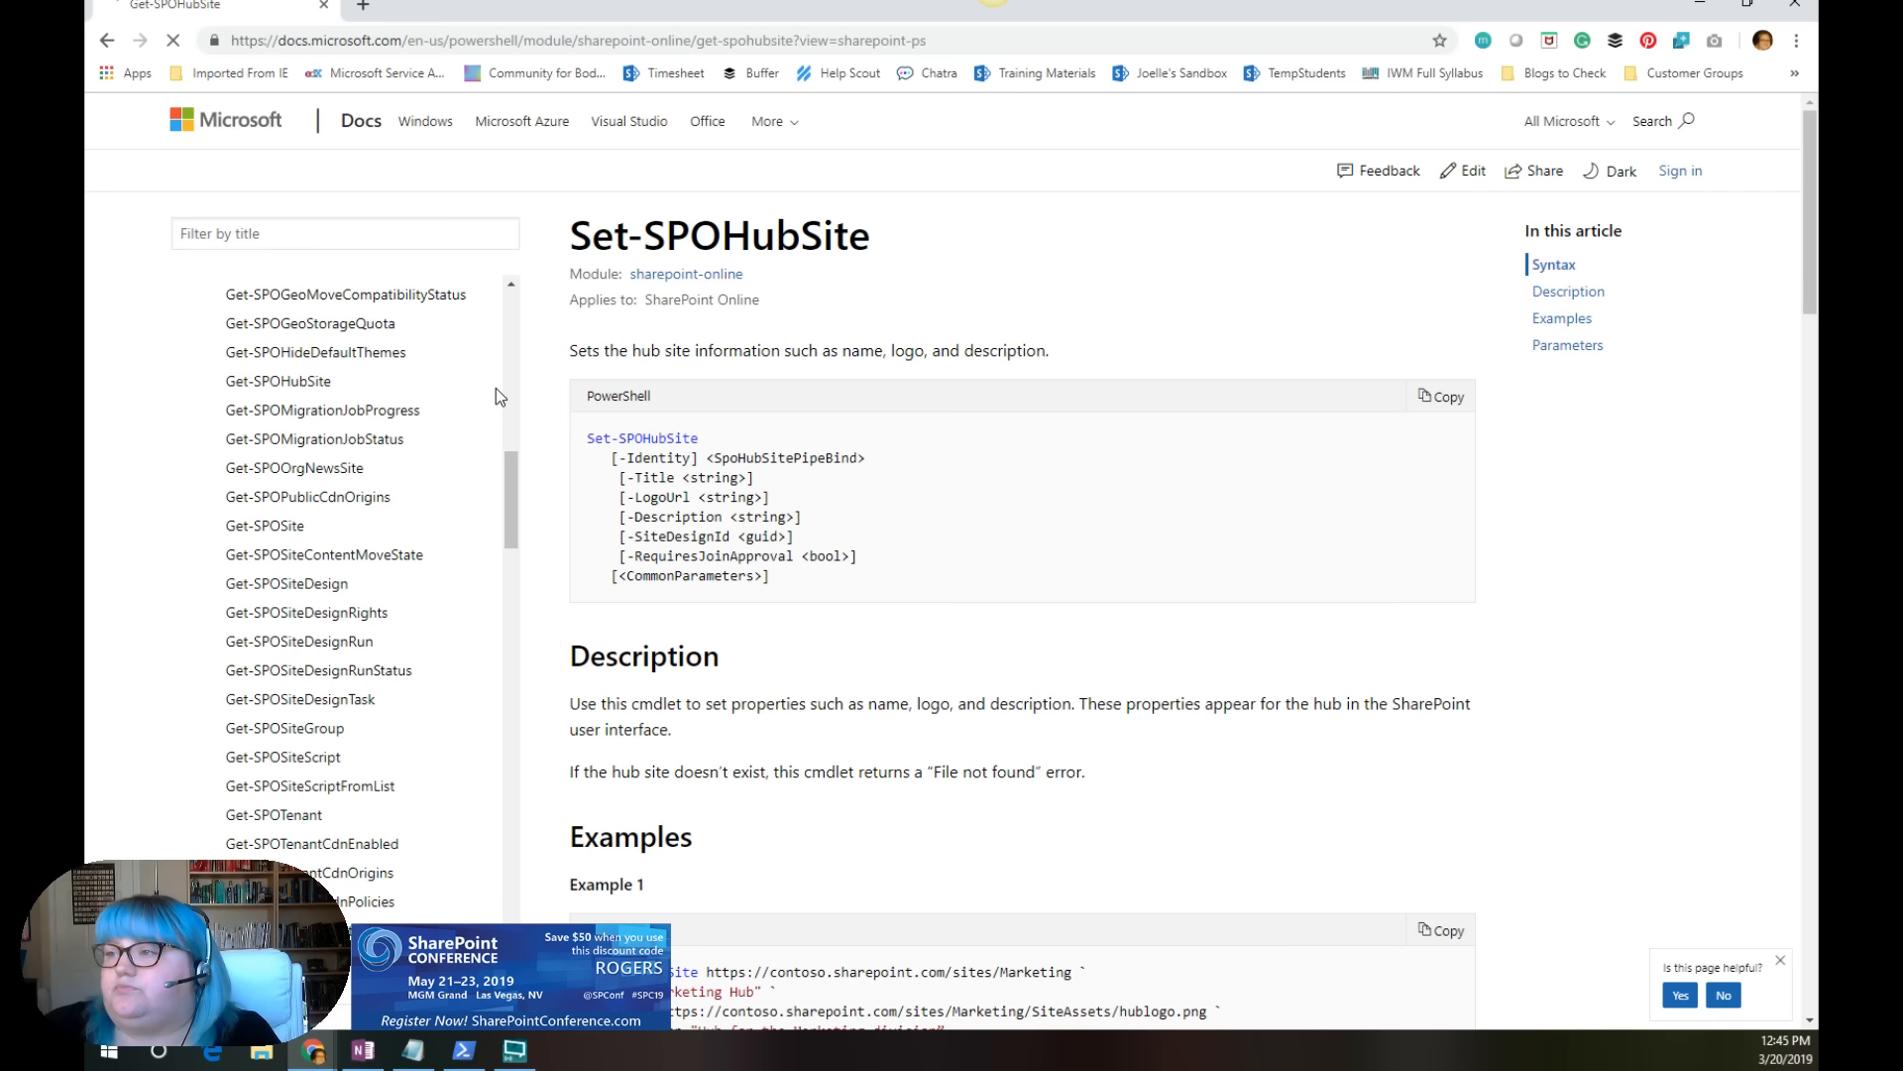
pyautogui.click(548, 39)
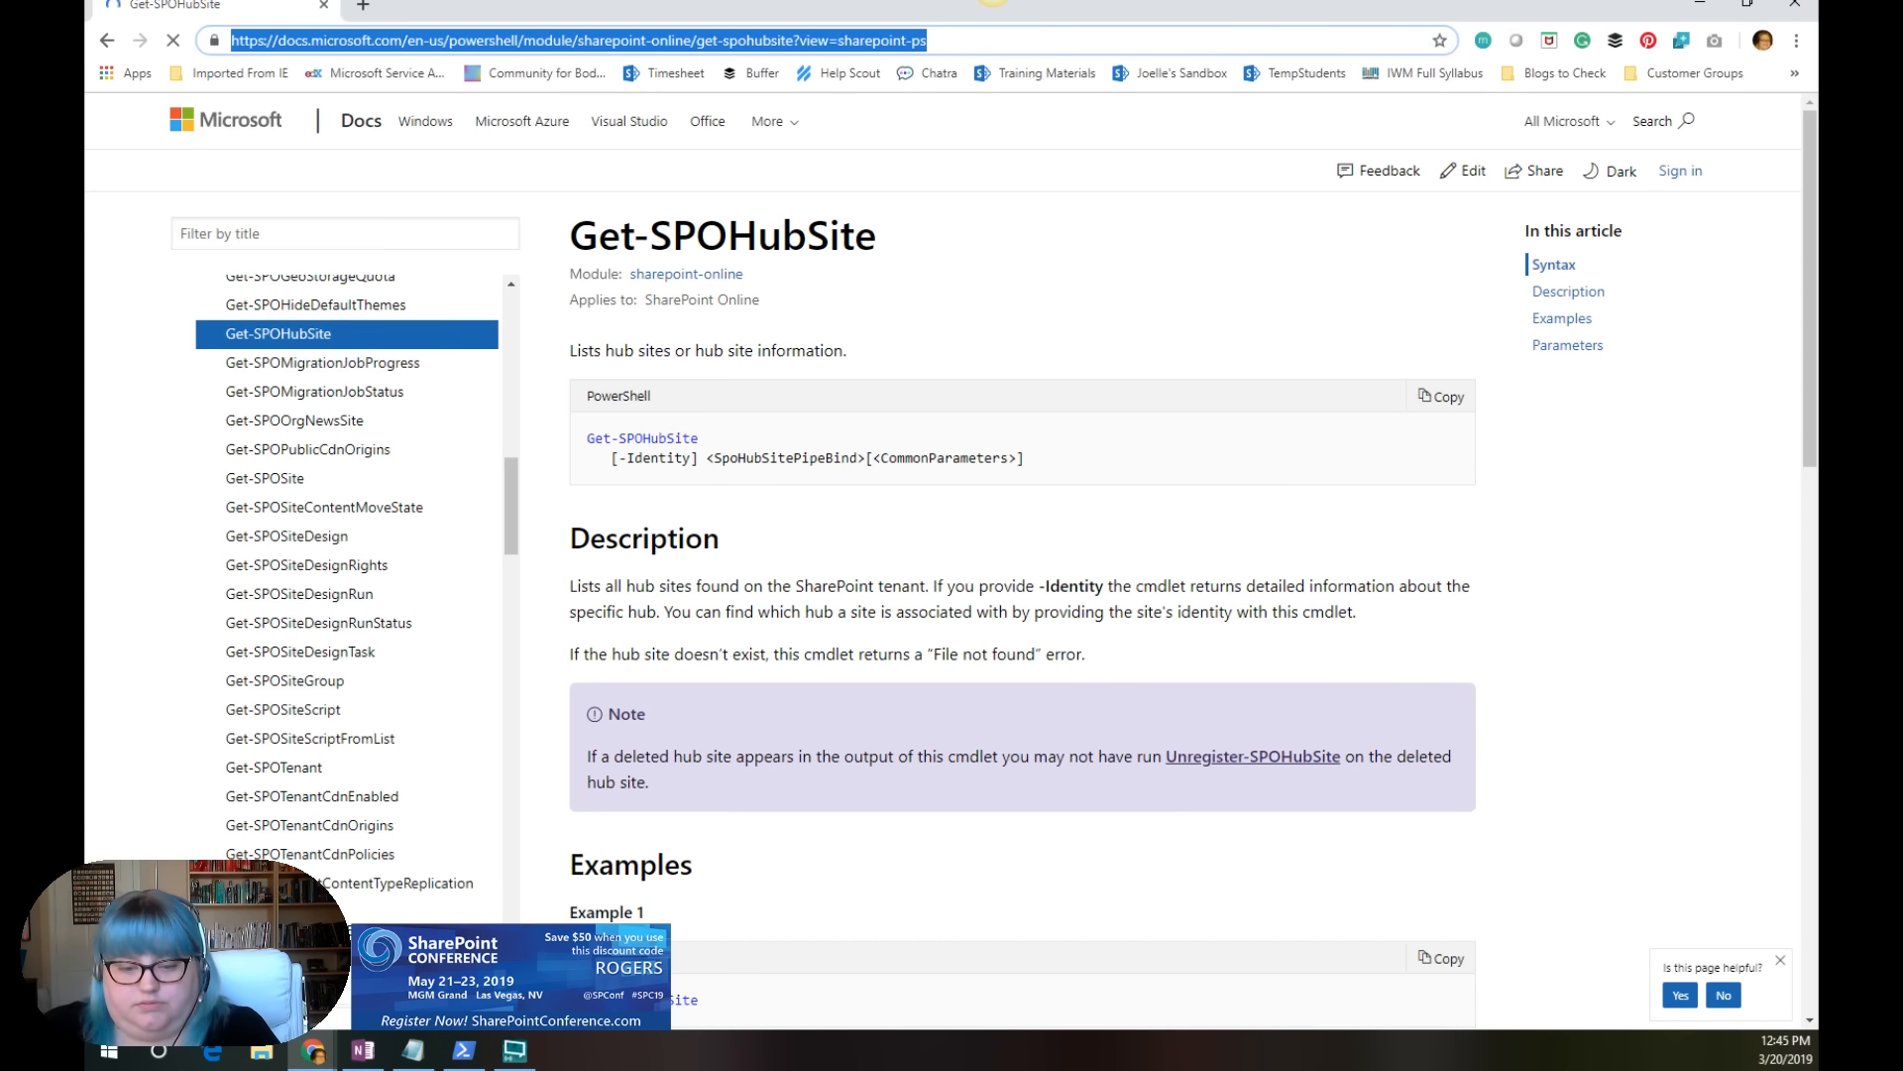
# Step: Return to the Hub Approval flow, show the Join hub site action's advanced options and review the whole flow
pyautogui.hotkey('alt', 'Tab')
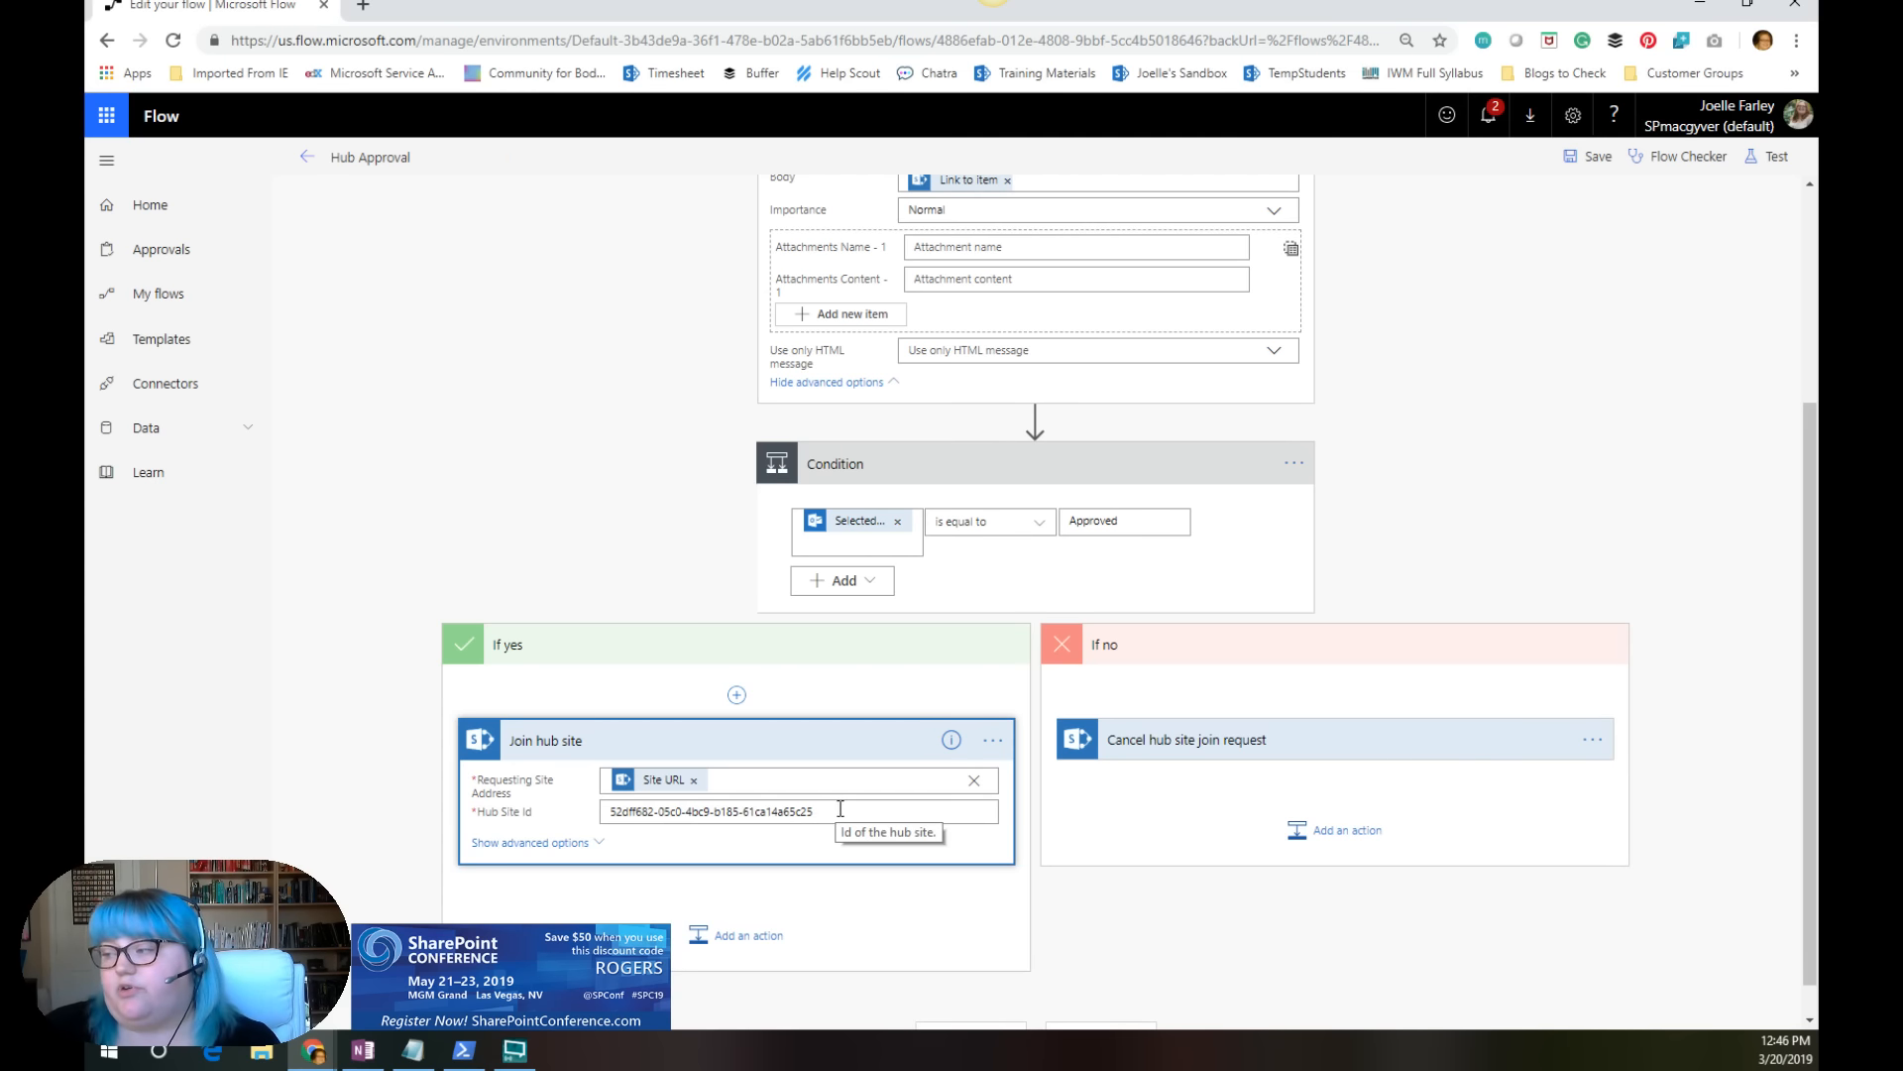
pyautogui.scroll(-1, 701, 837)
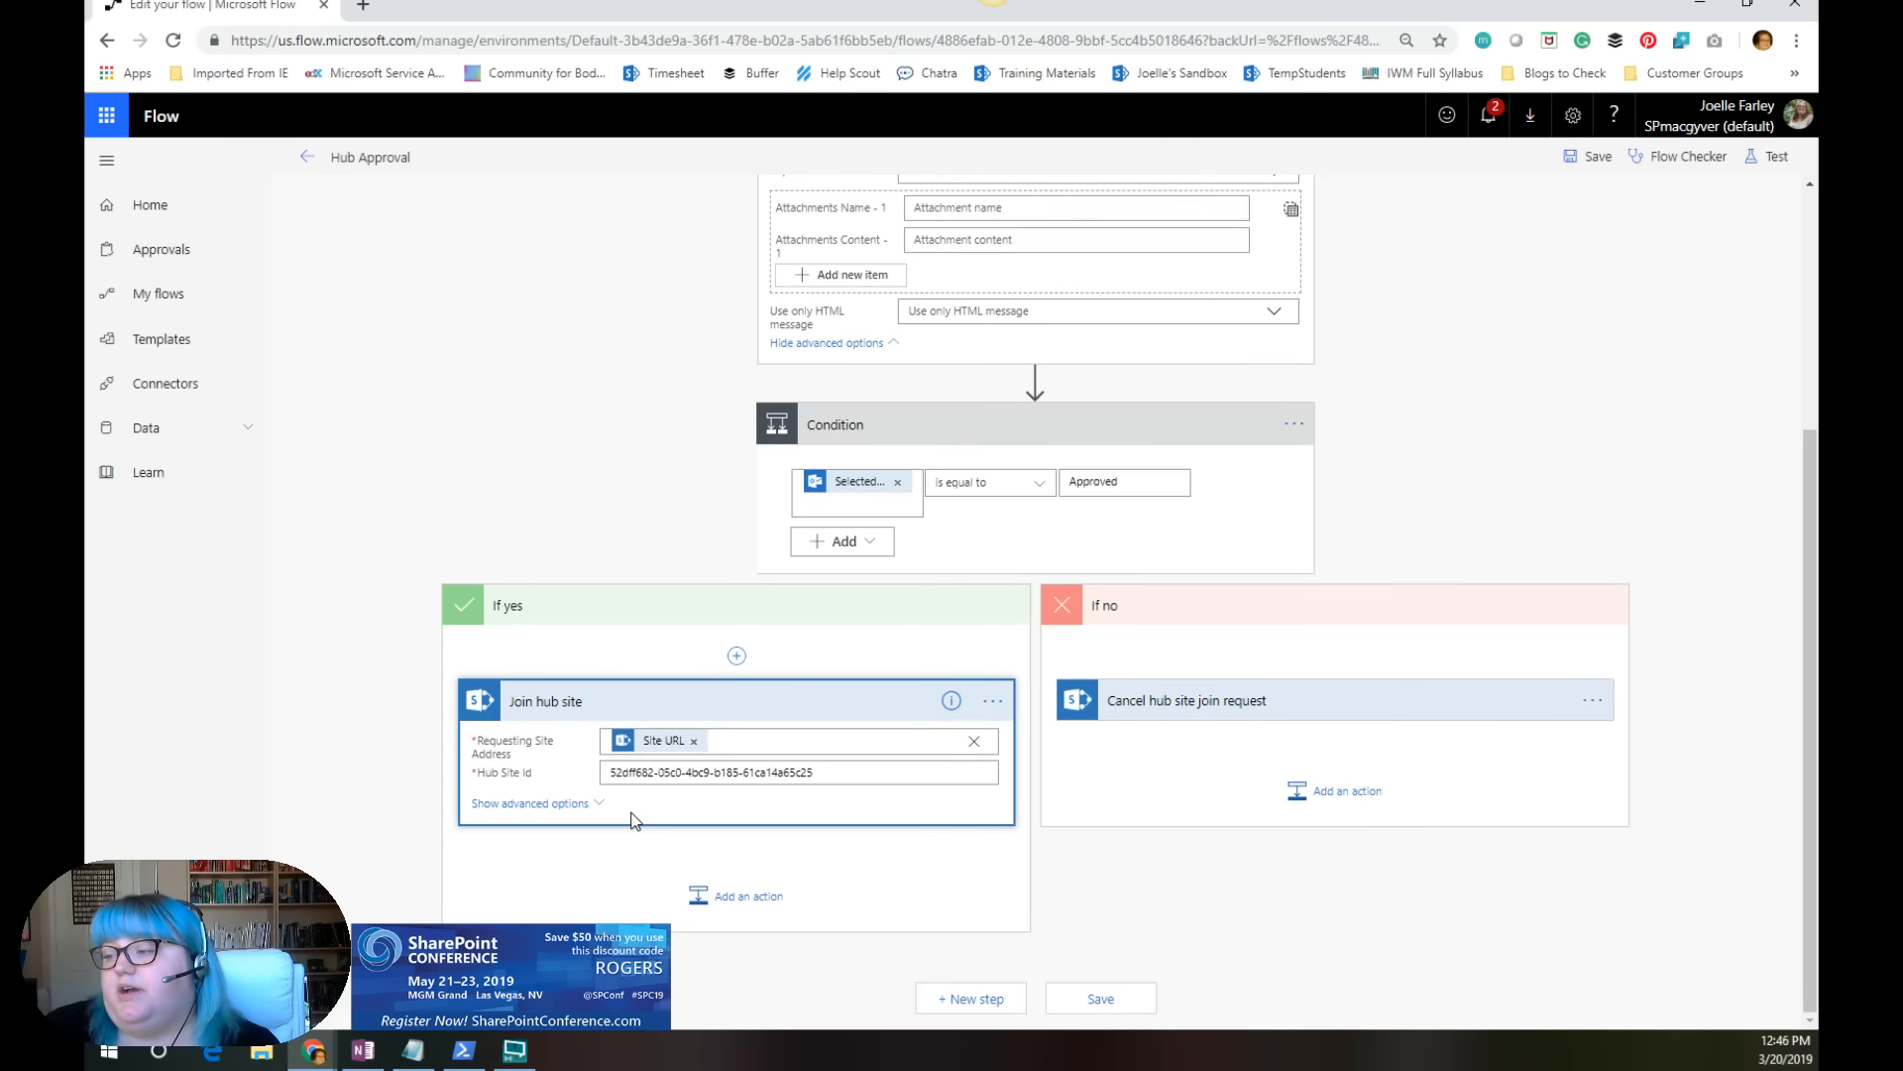
pyautogui.click(540, 815)
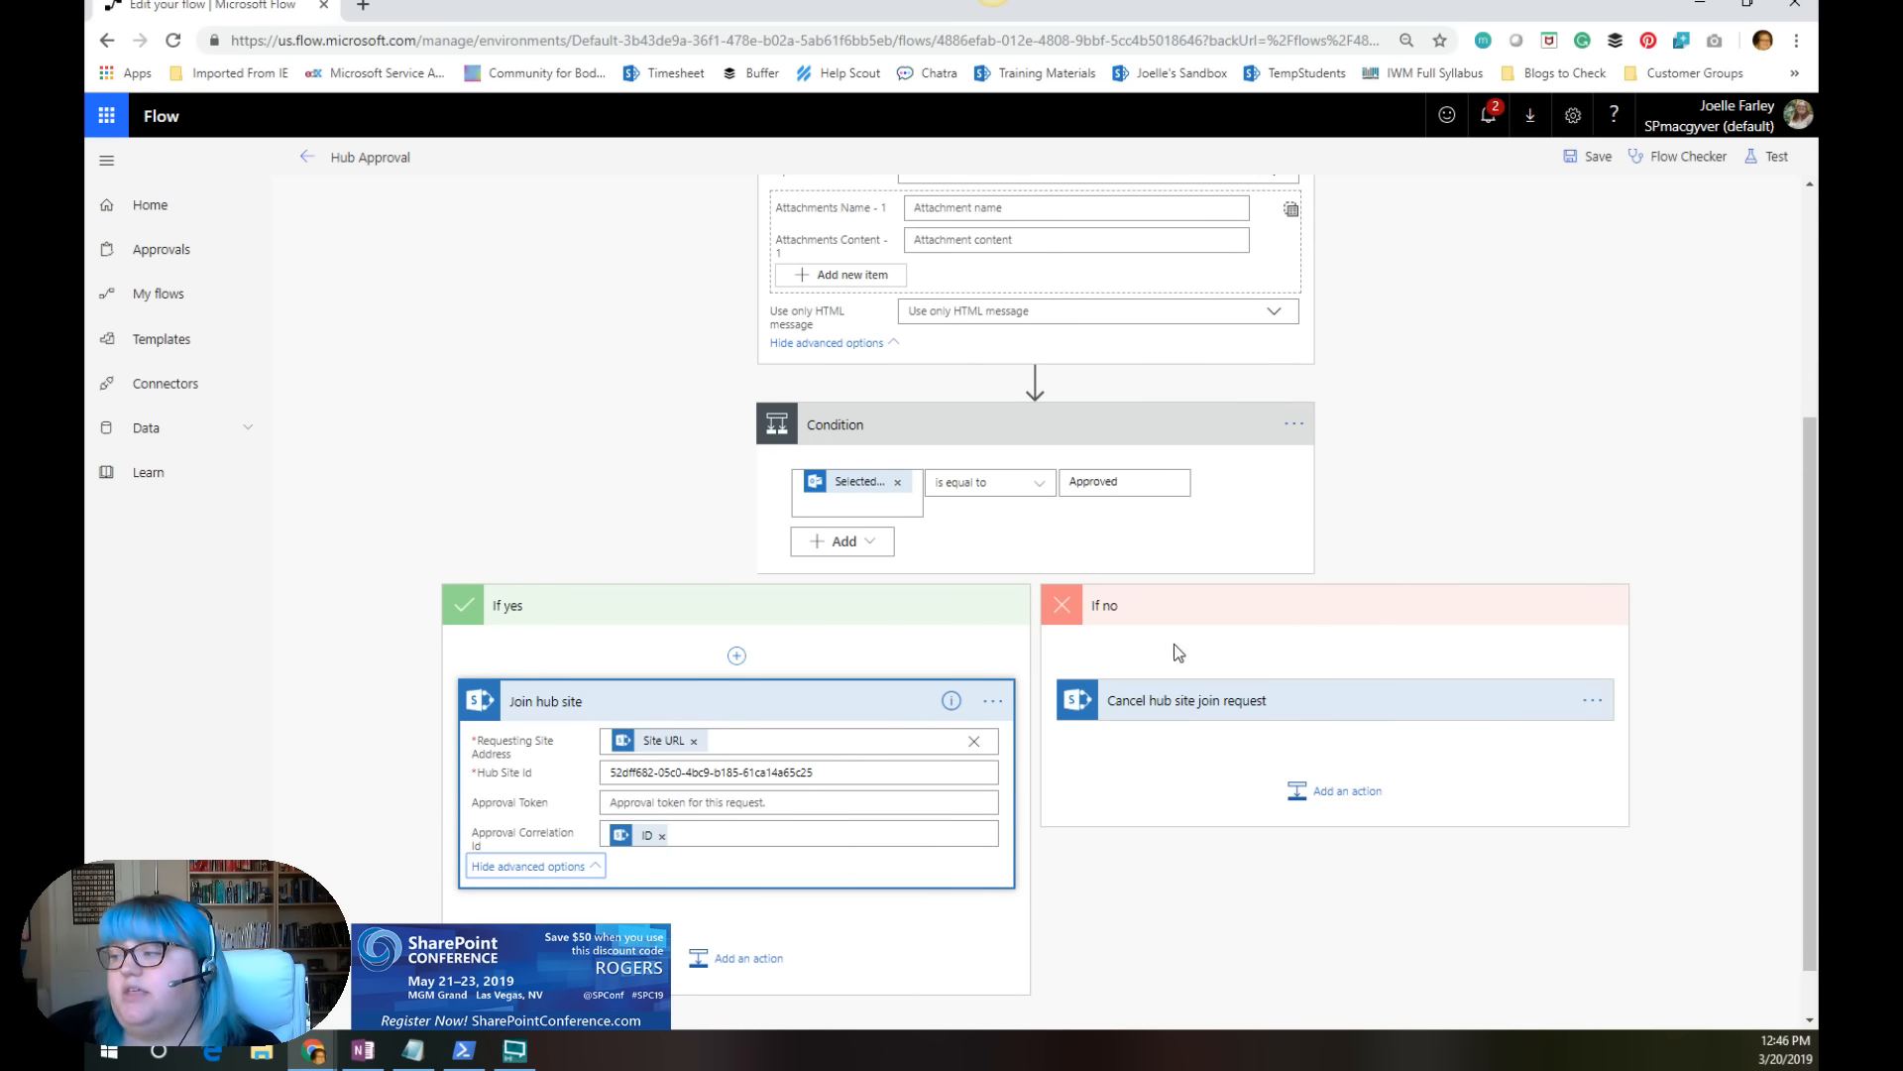
pyautogui.scroll(-1, 1134, 866)
pyautogui.scroll(5, 1140, 842)
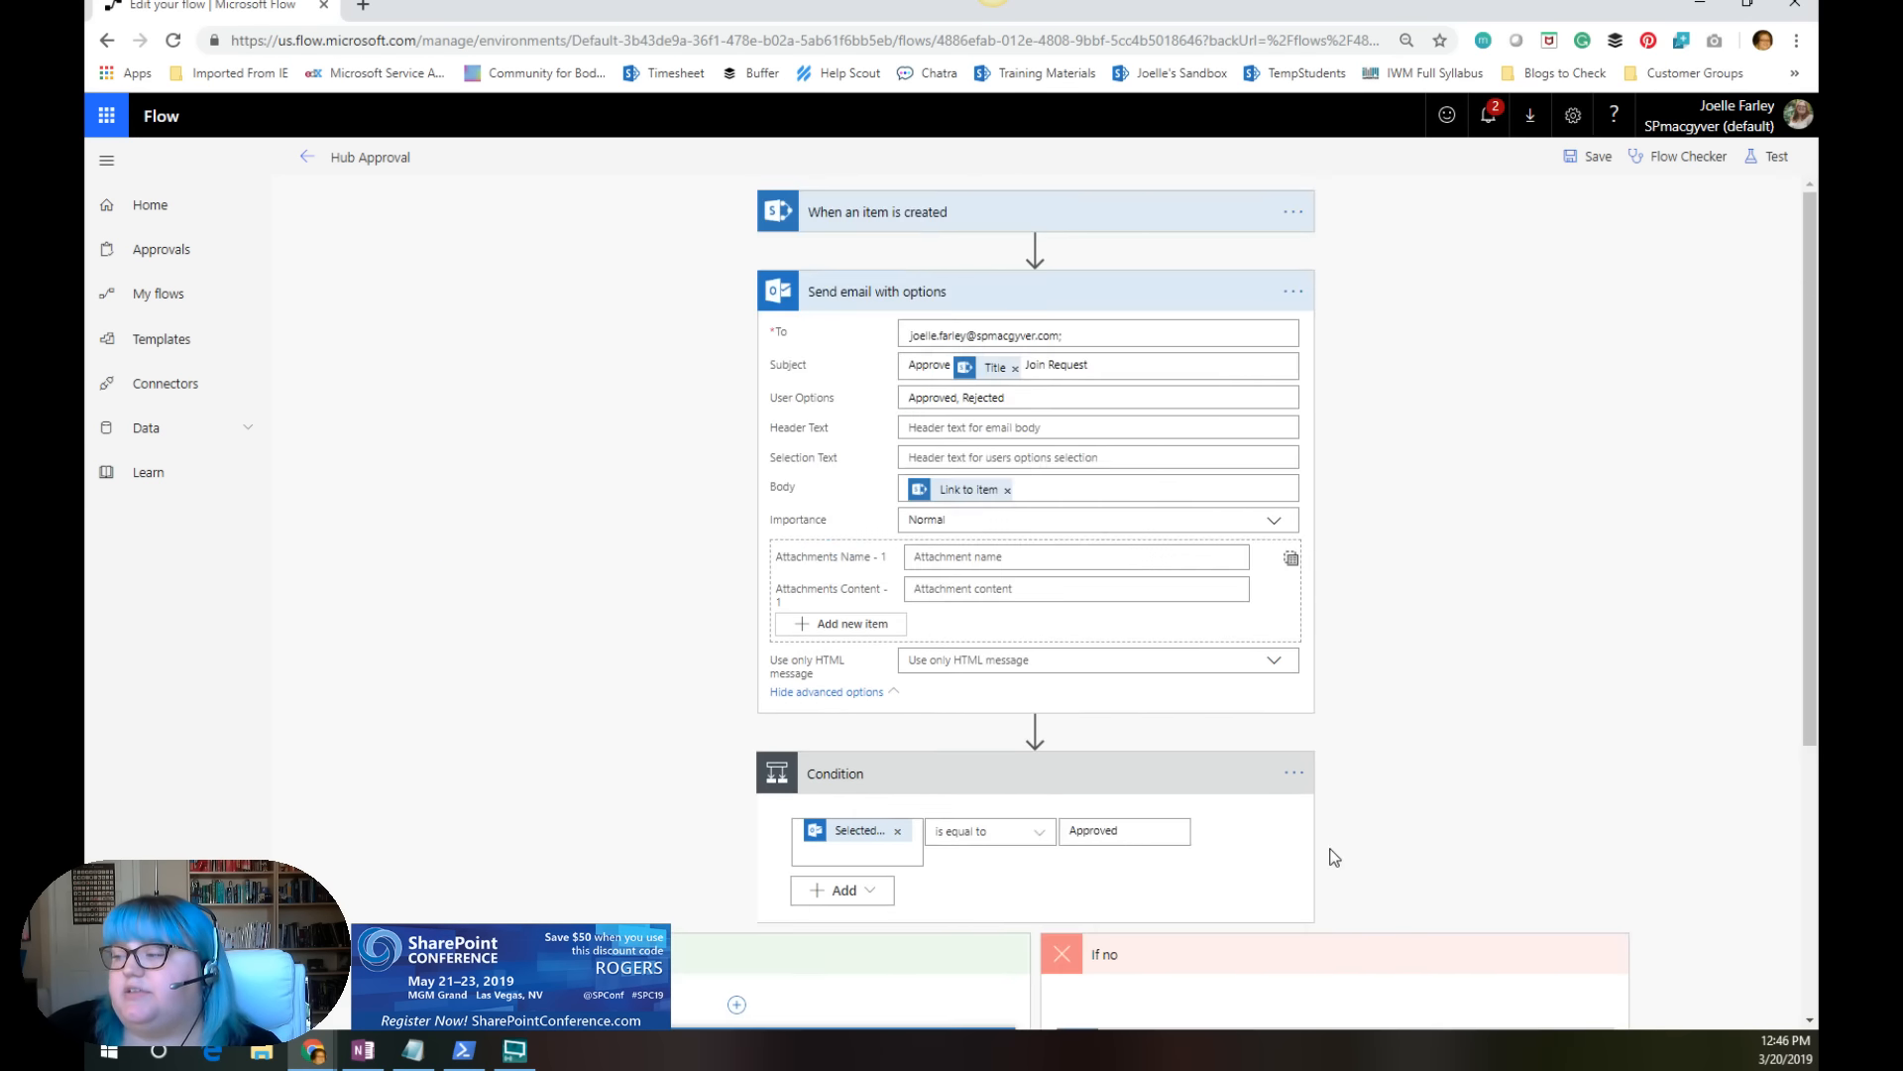
pyautogui.scroll(-5, 1177, 700)
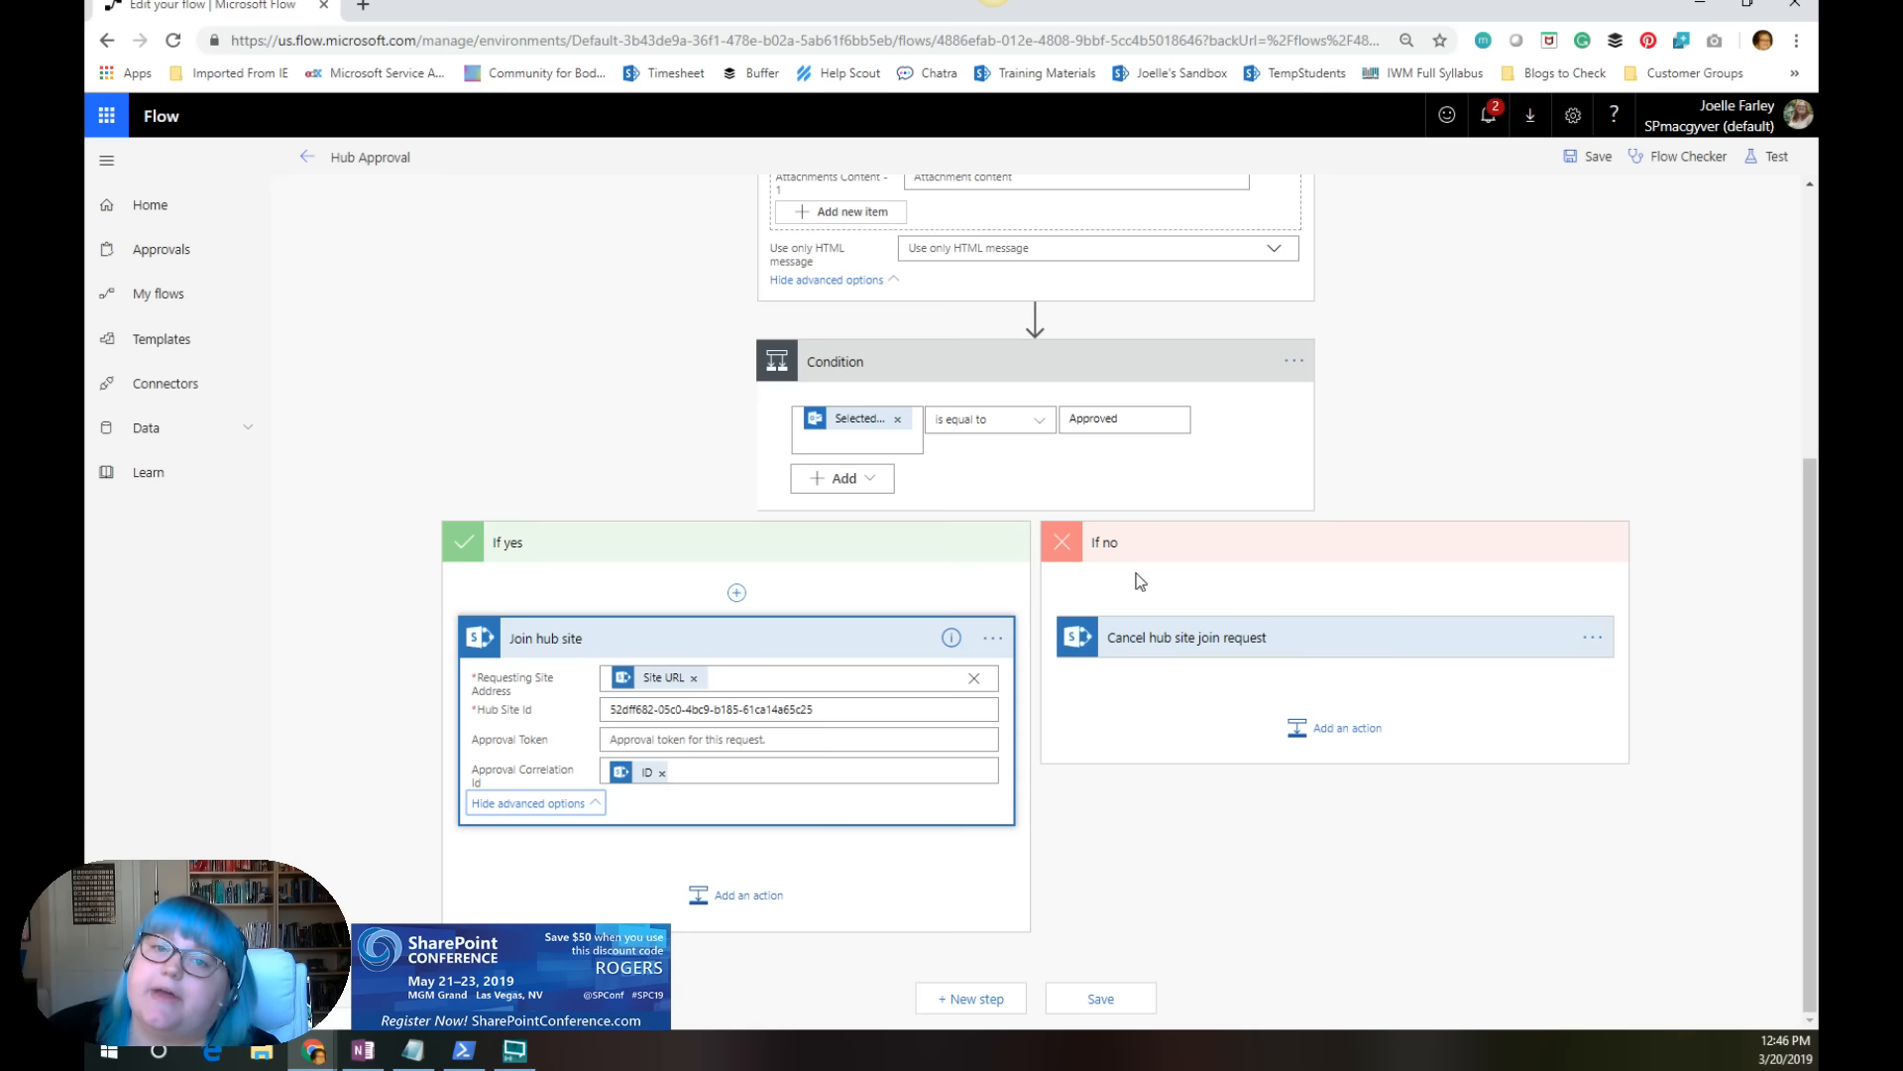
pyautogui.scroll(4, 1062, 607)
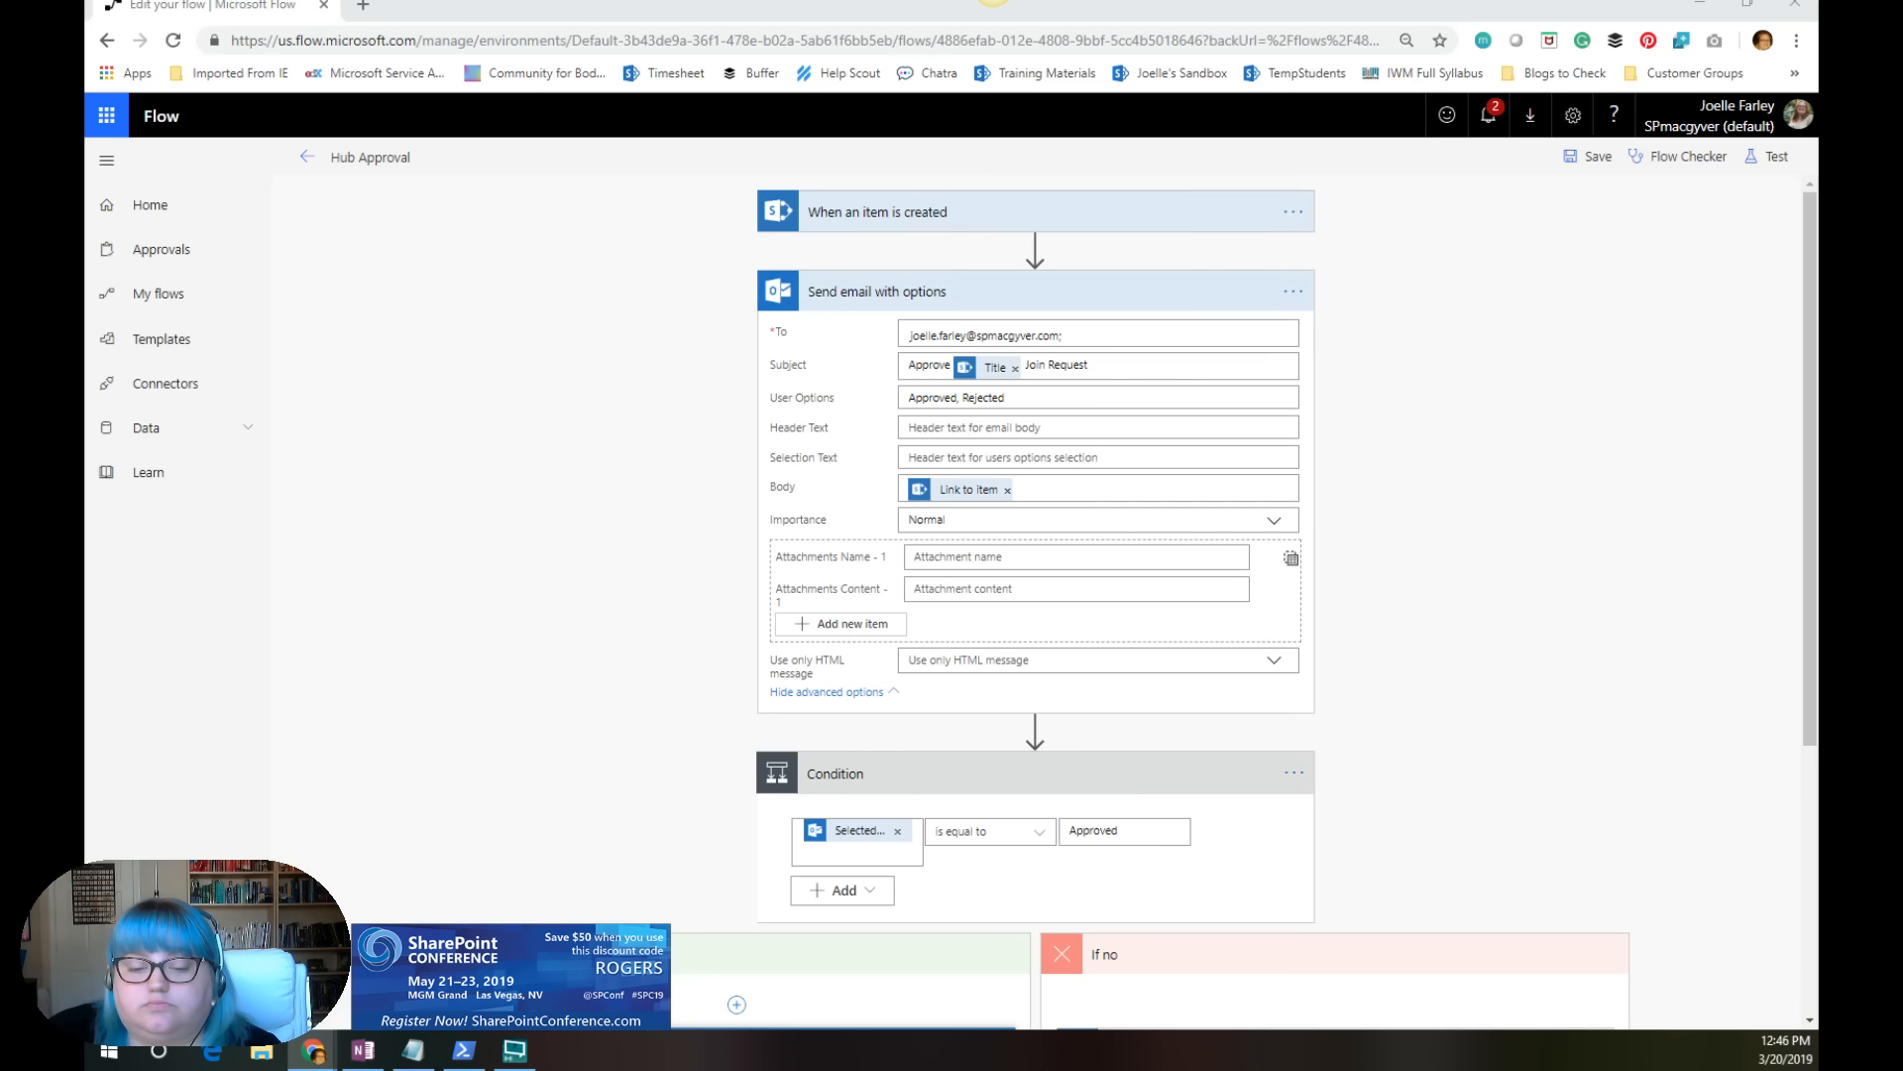
# Step: Switch to the Outlook browser window and close the approval response and mailbox tabs
pyautogui.hotkey('alt', 'Tab')
pyautogui.hotkey('alt', 'Tab')
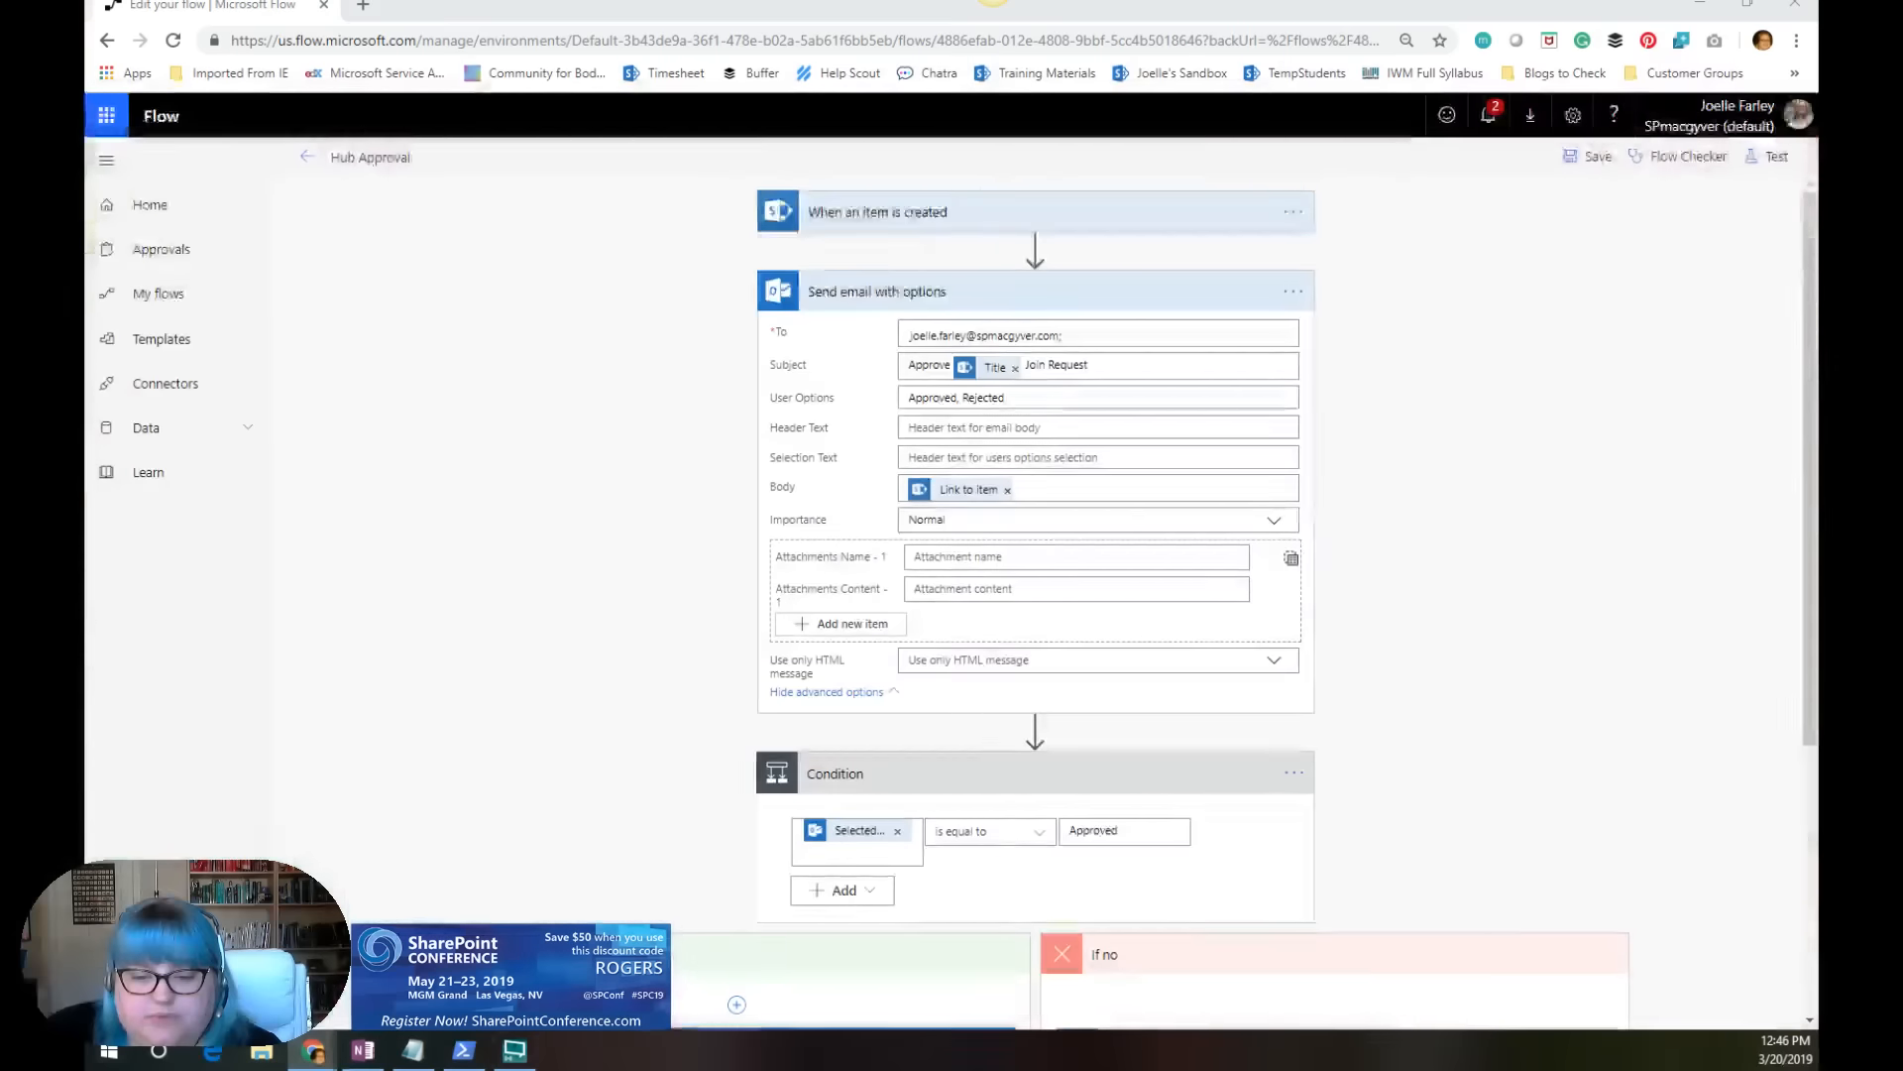
pyautogui.hotkey('alt', 'Tab')
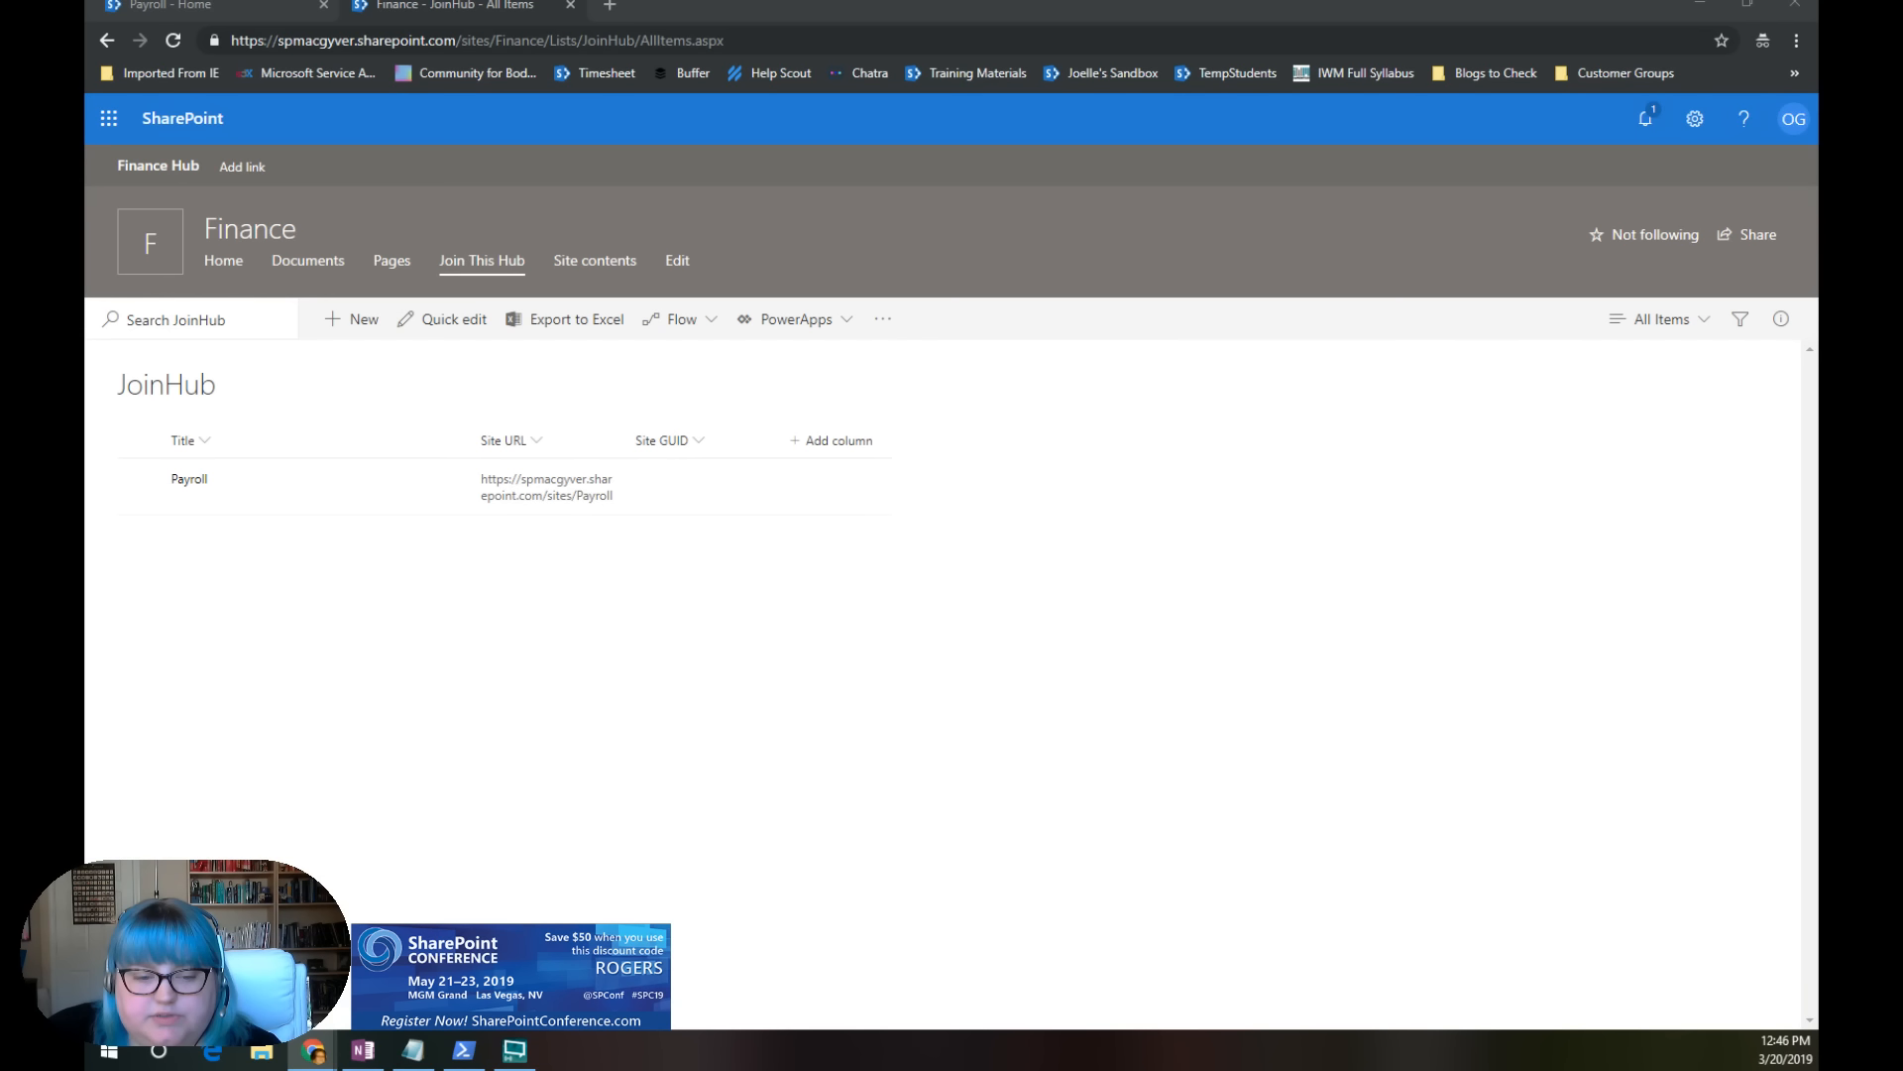
pyautogui.hotkey('alt', 'Tab')
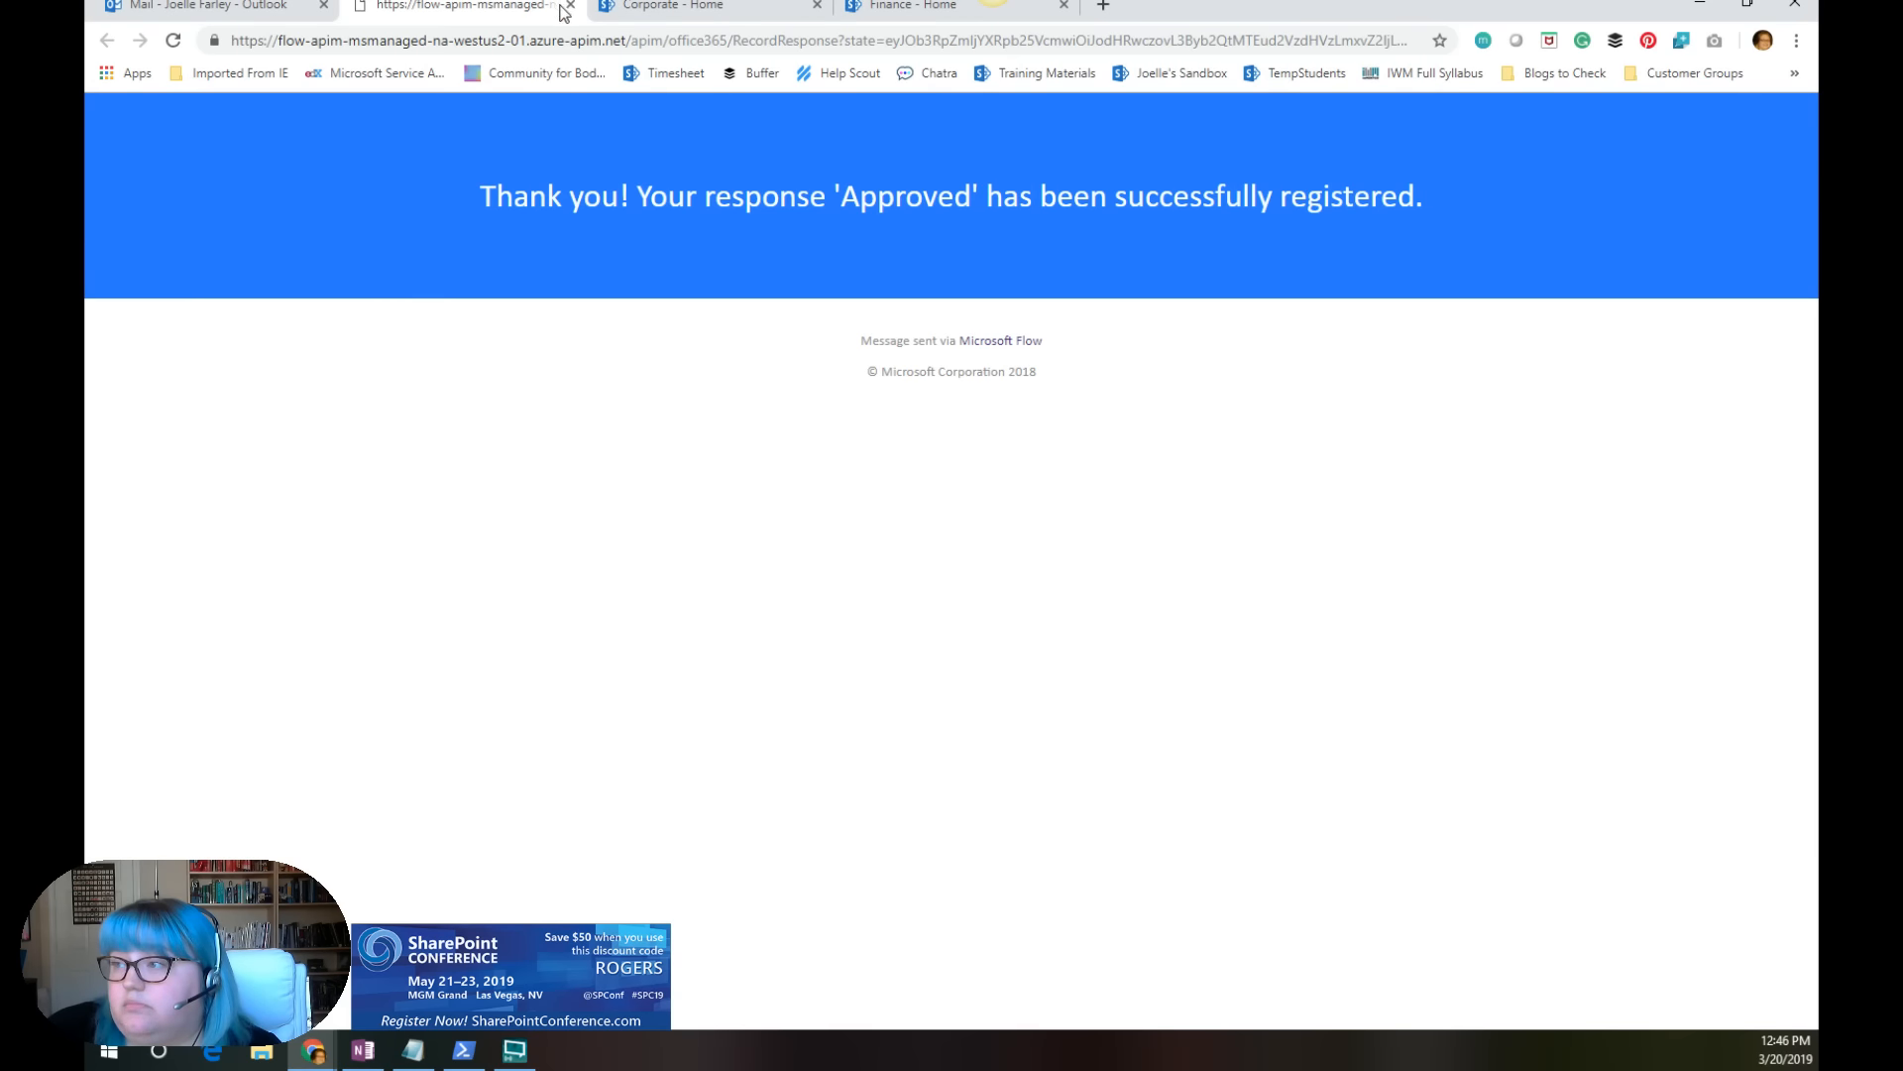
pyautogui.click(570, 5)
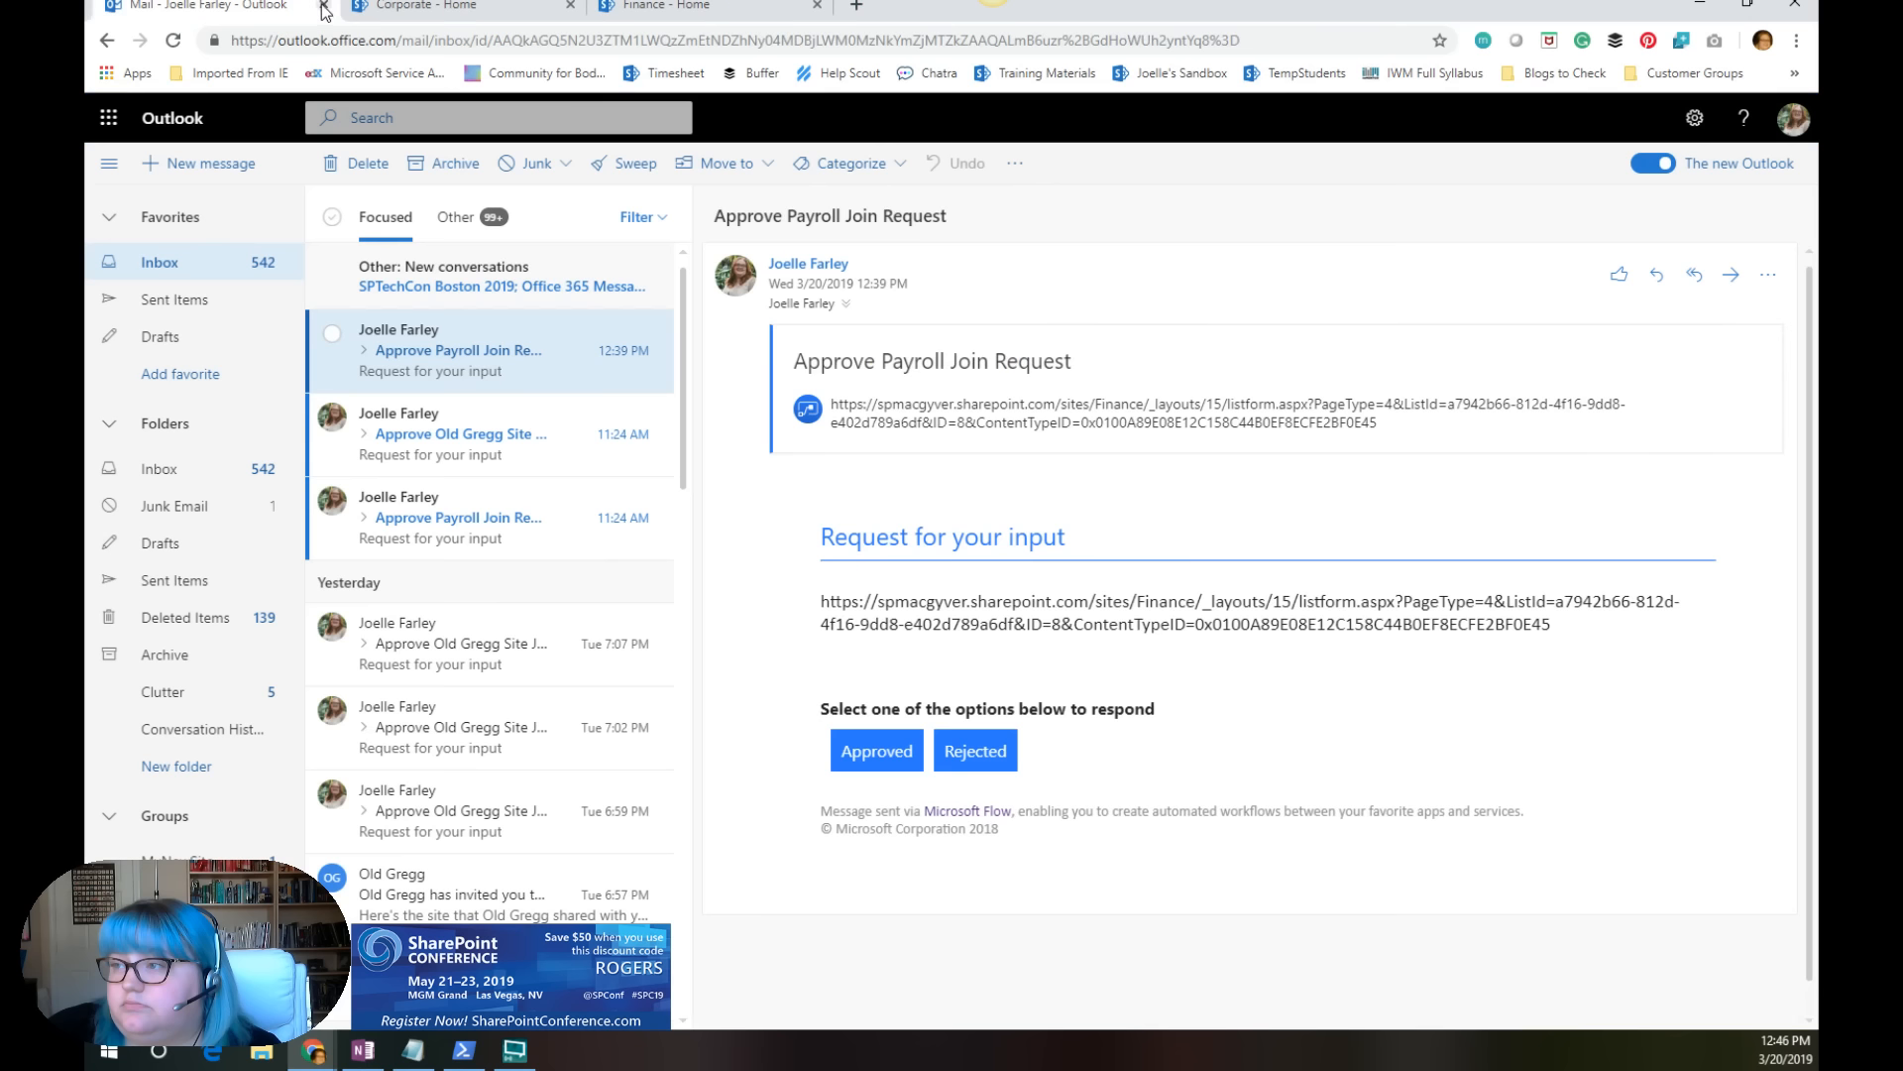
pyautogui.click(323, 6)
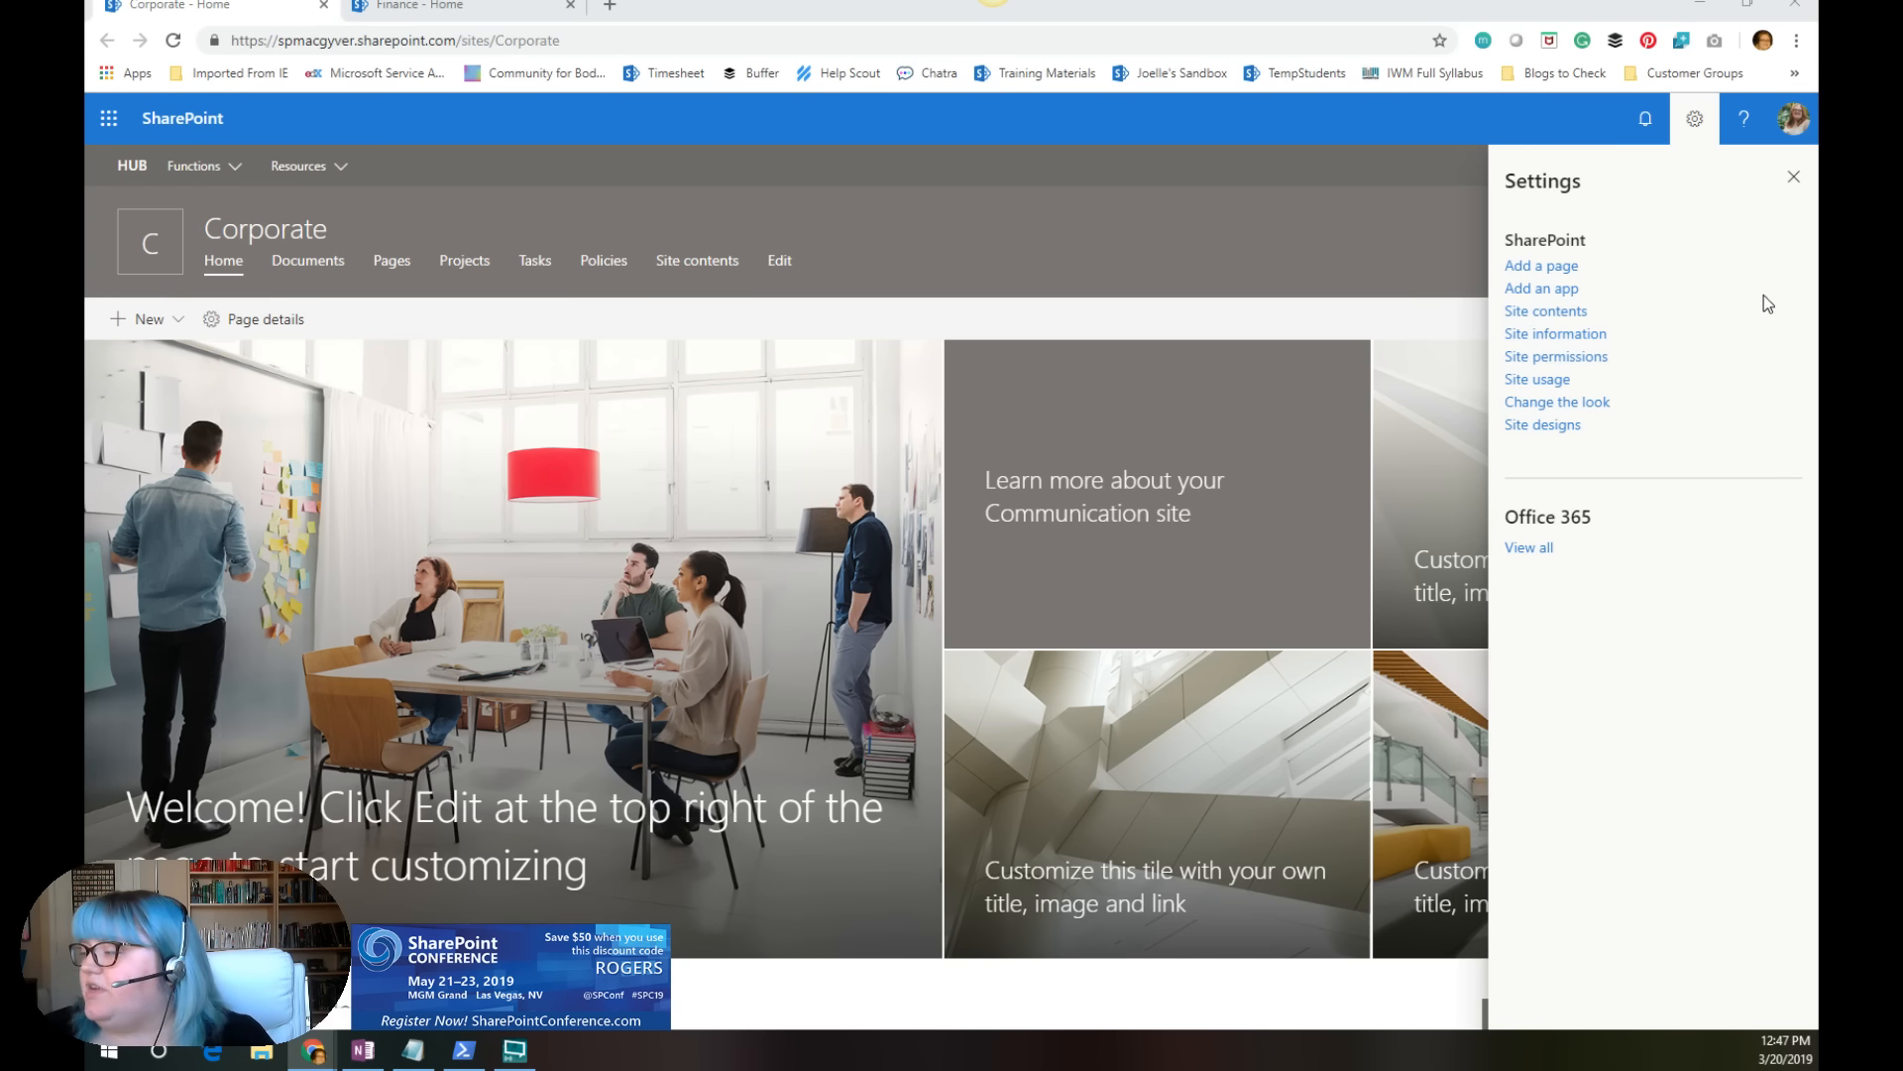
# Step: Open the Corporate site's Change the look options and check the Footer settings
pyautogui.click(1795, 178)
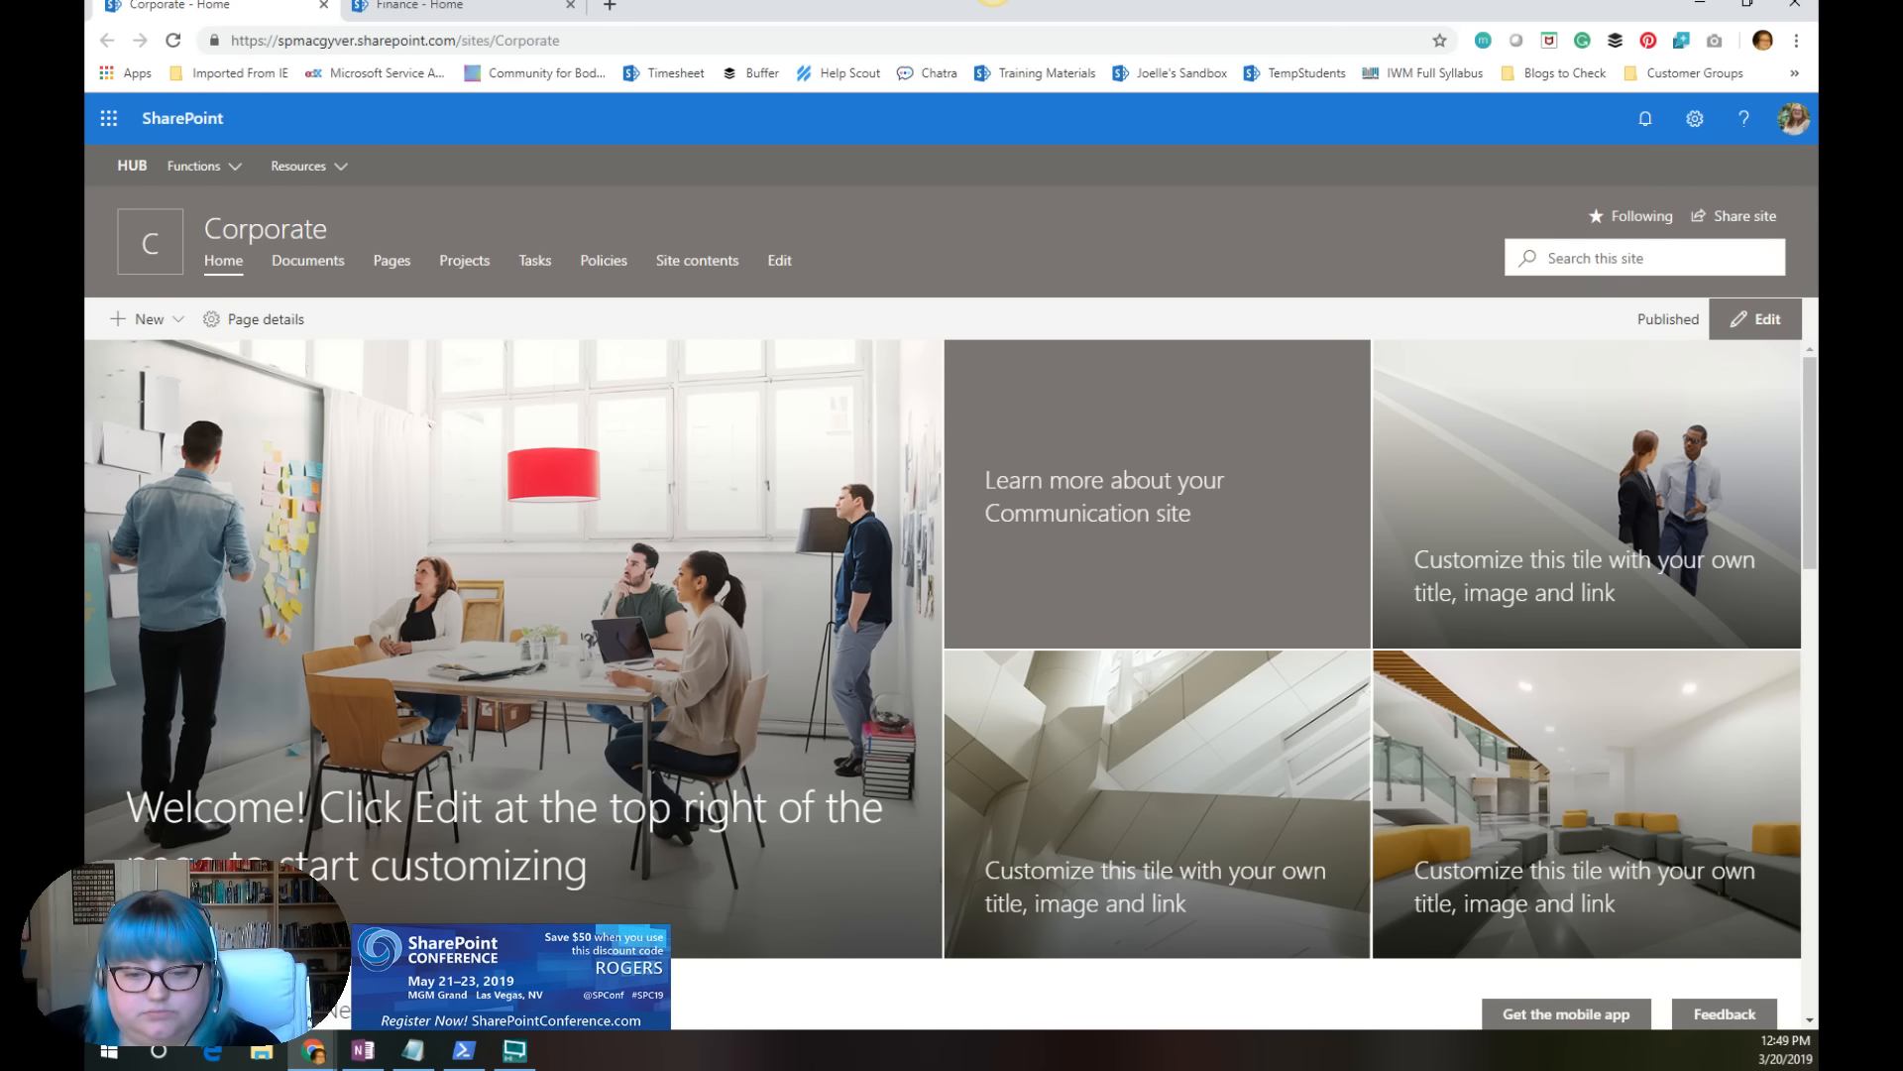
pyautogui.click(994, 0)
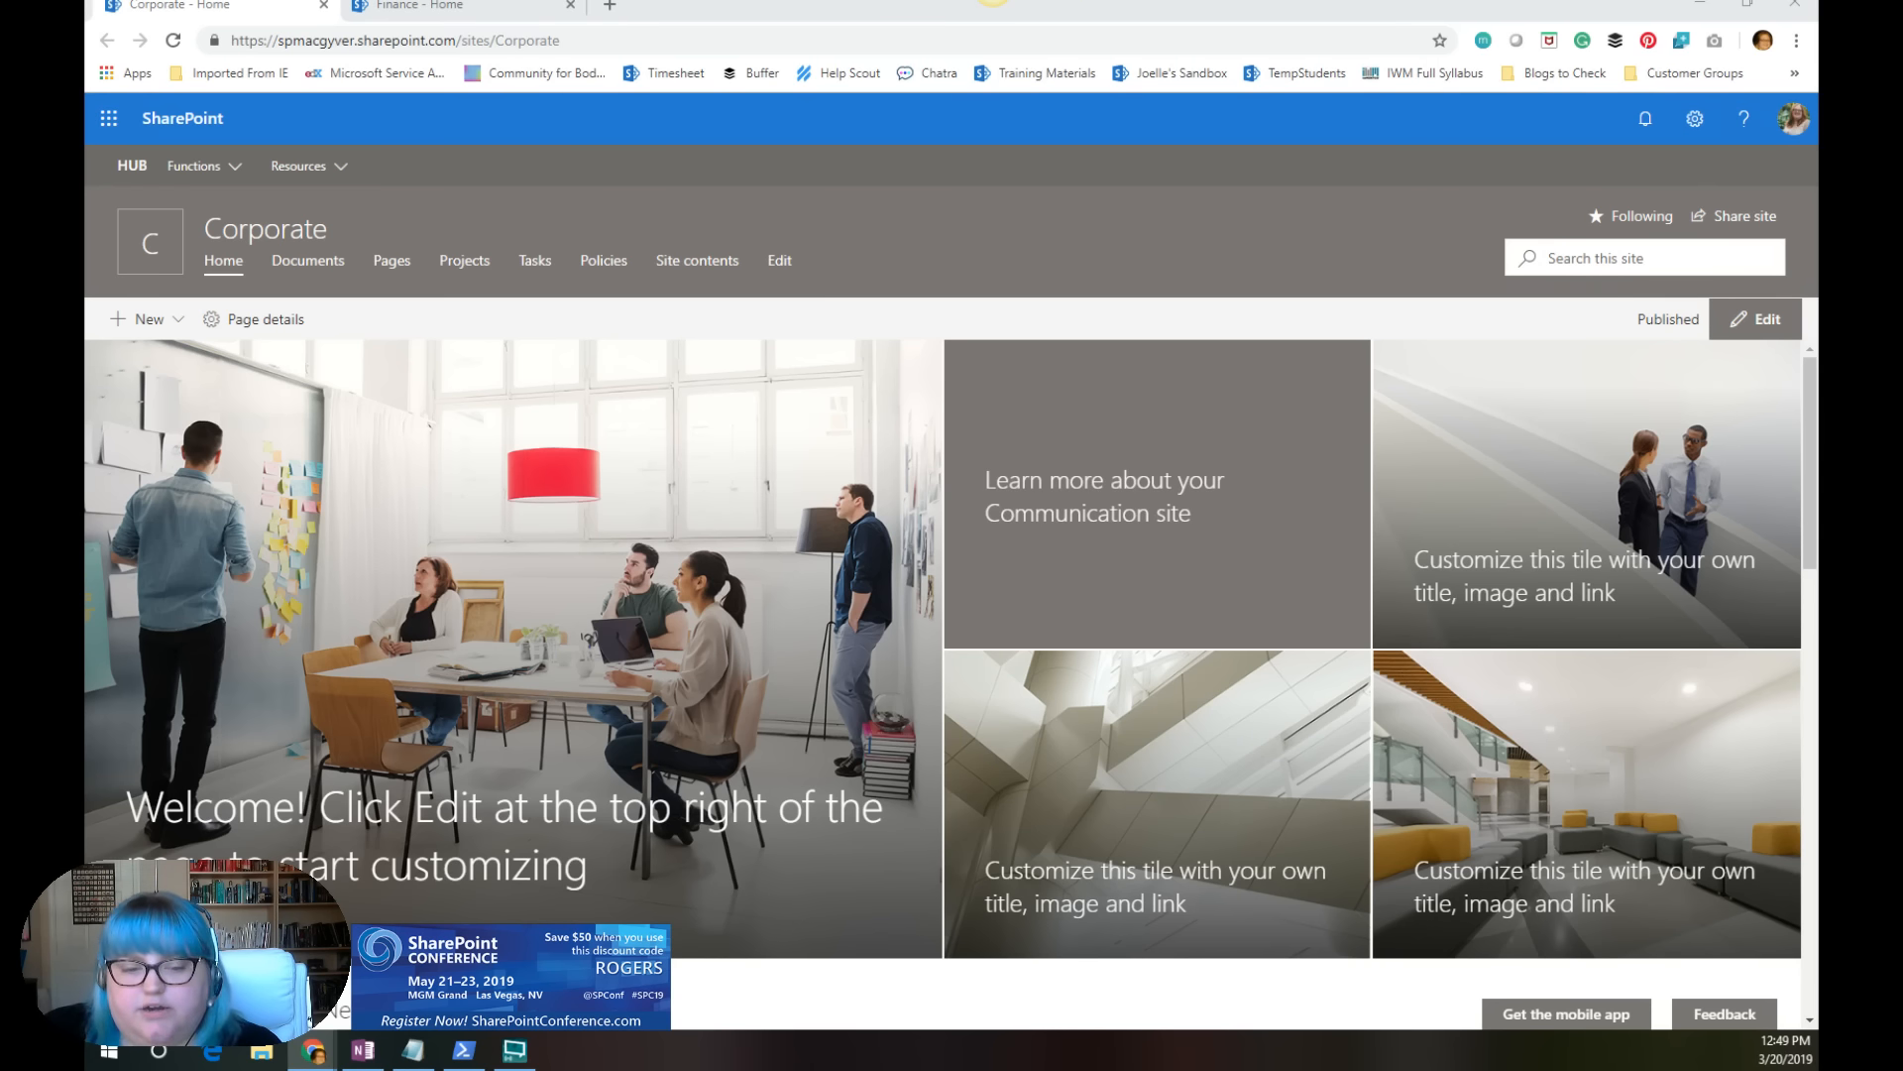
pyautogui.click(1713, 123)
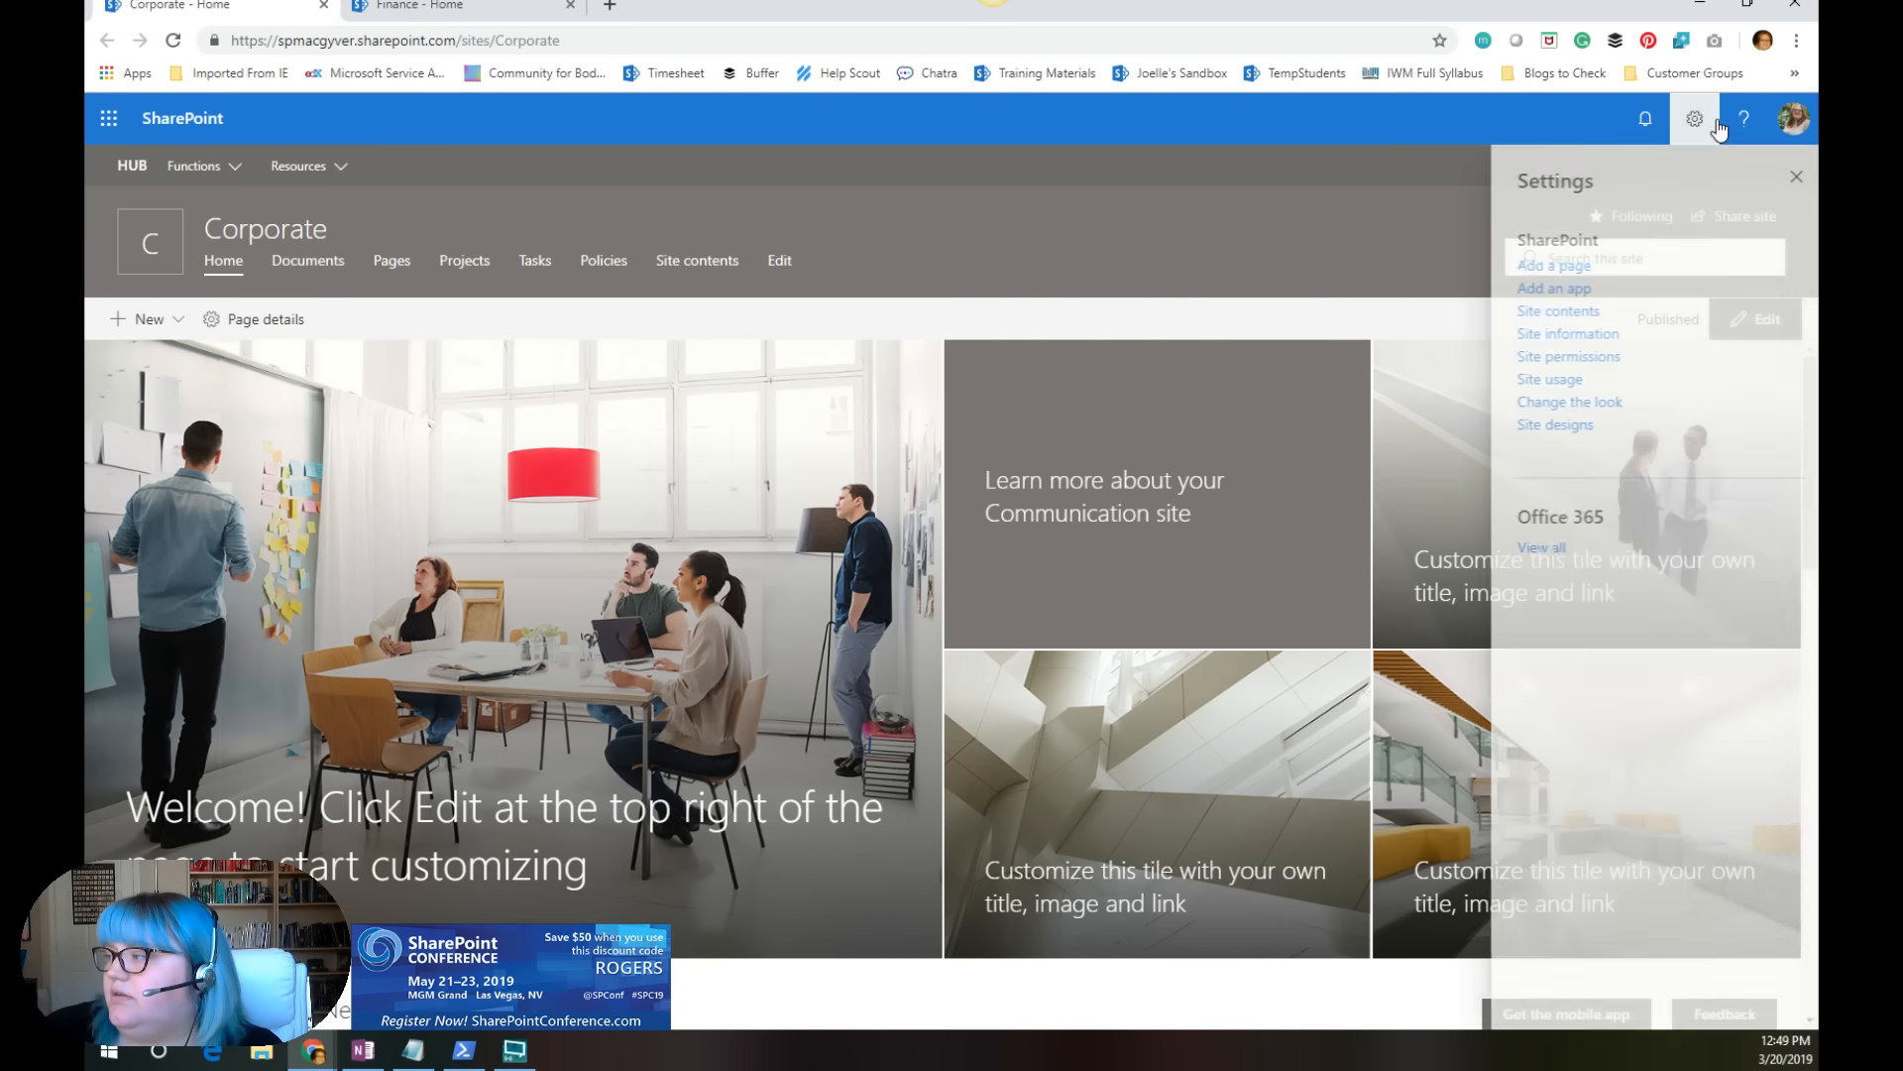
pyautogui.click(1572, 405)
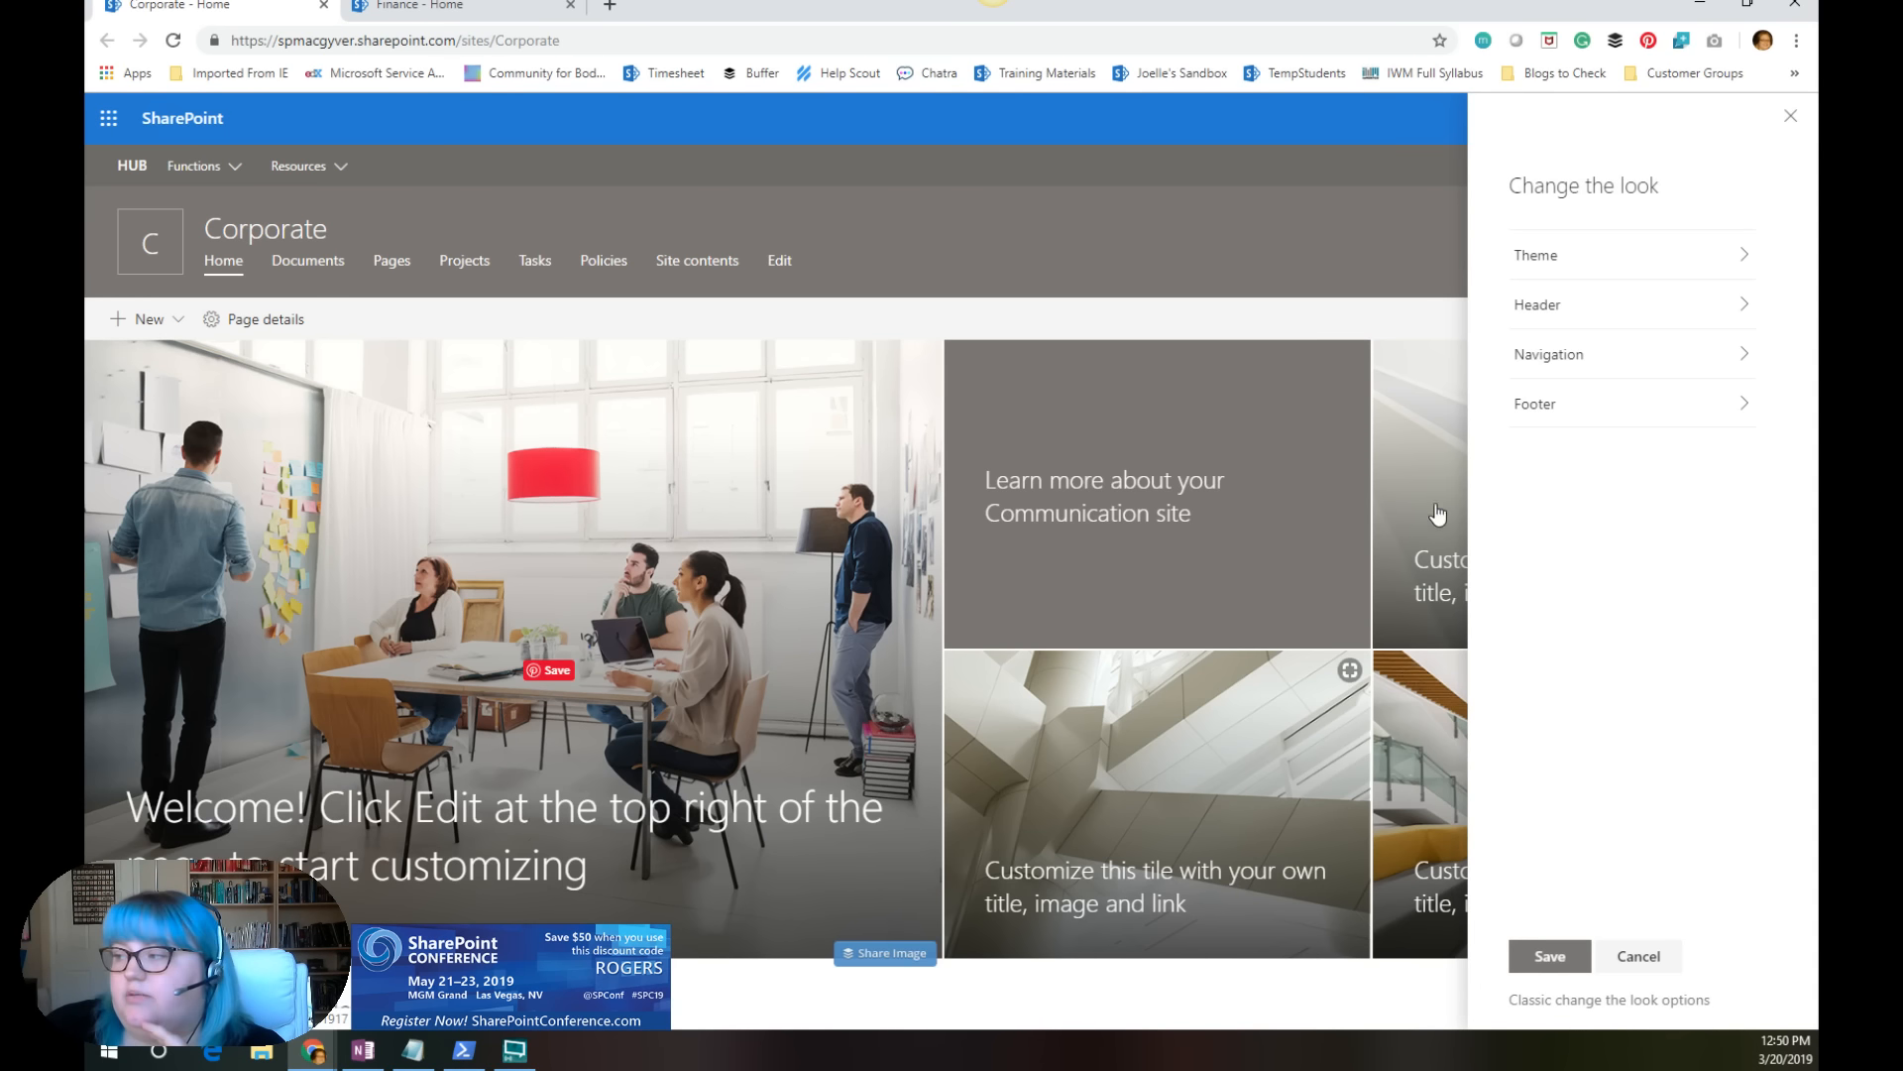
pyautogui.click(1542, 409)
pyautogui.click(1518, 187)
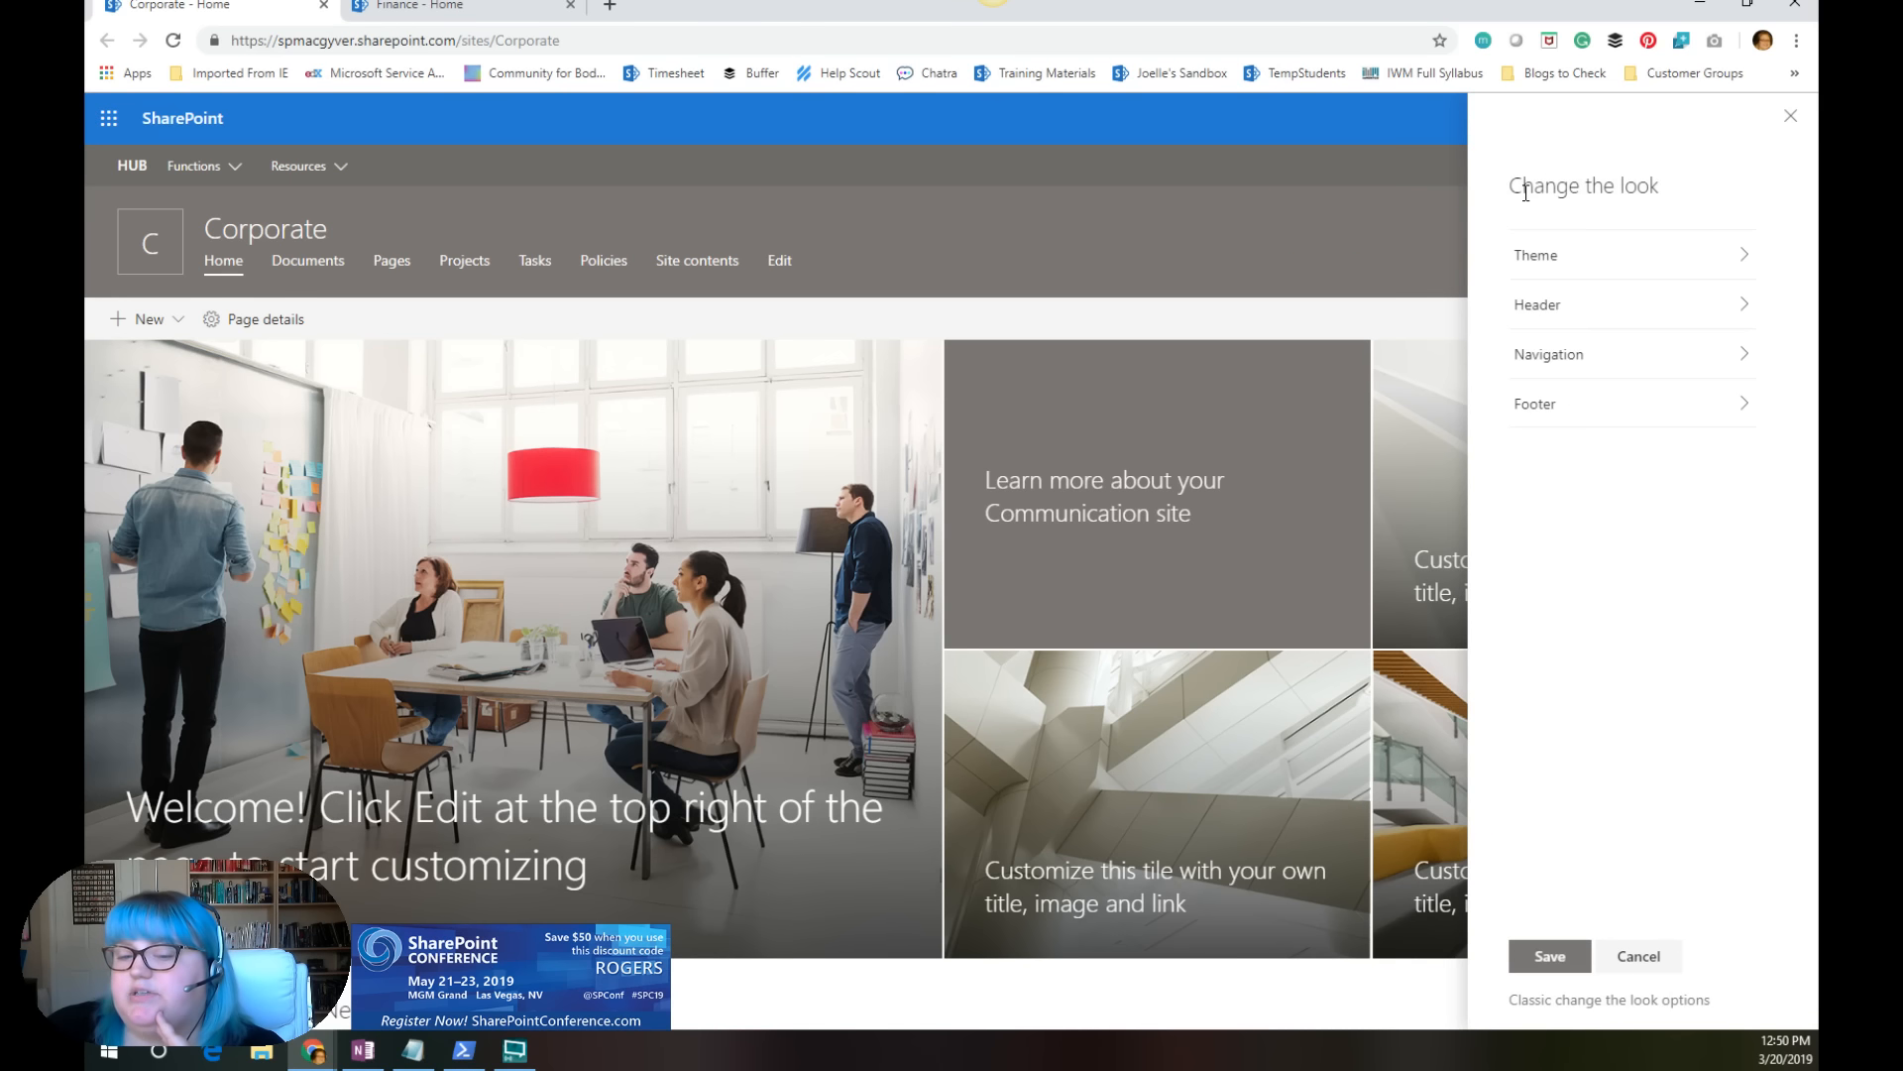